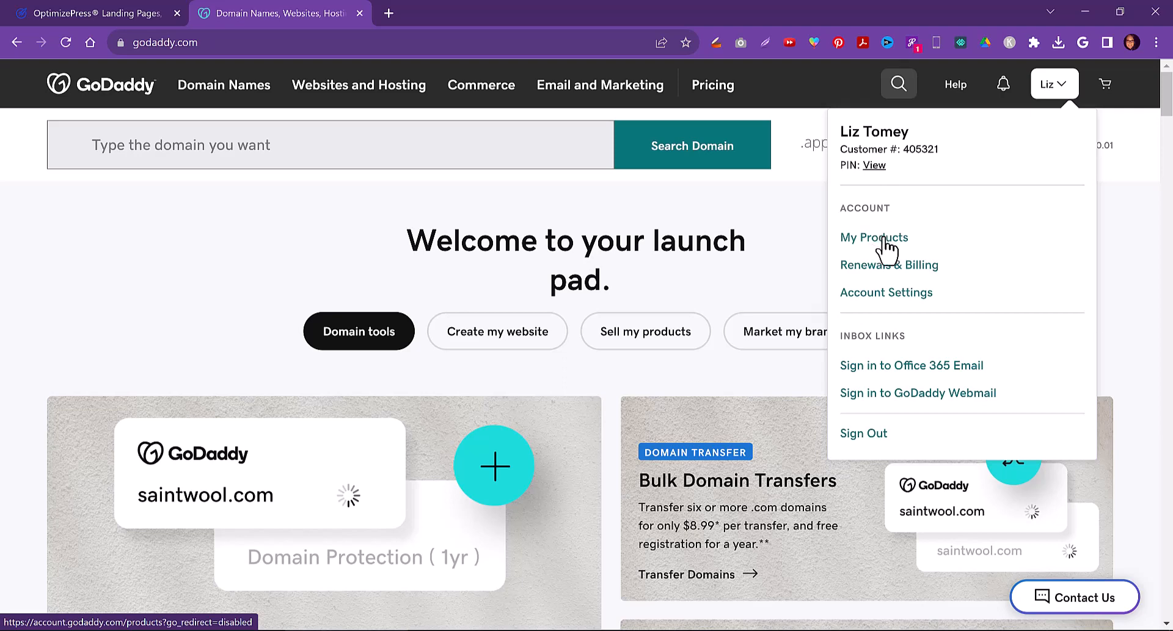
Open the domain portfolio under My Products and search it for christianbloggersociety
{"action": "left_click", "coordinate": [885, 244]}
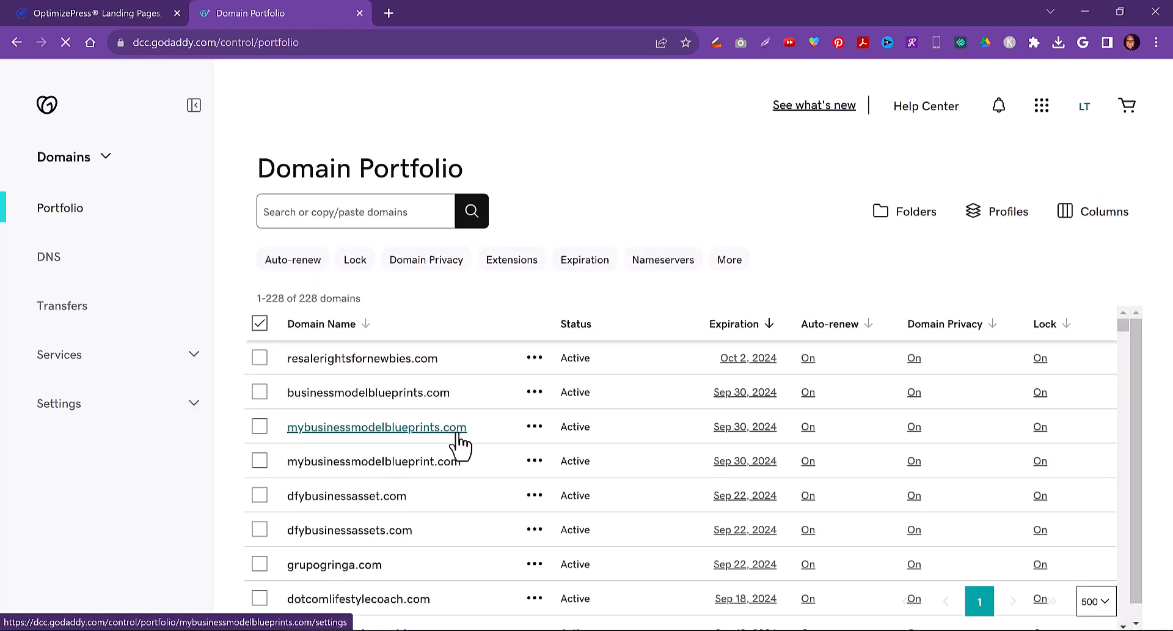
{"action": "left_click", "coordinate": [300, 212]}
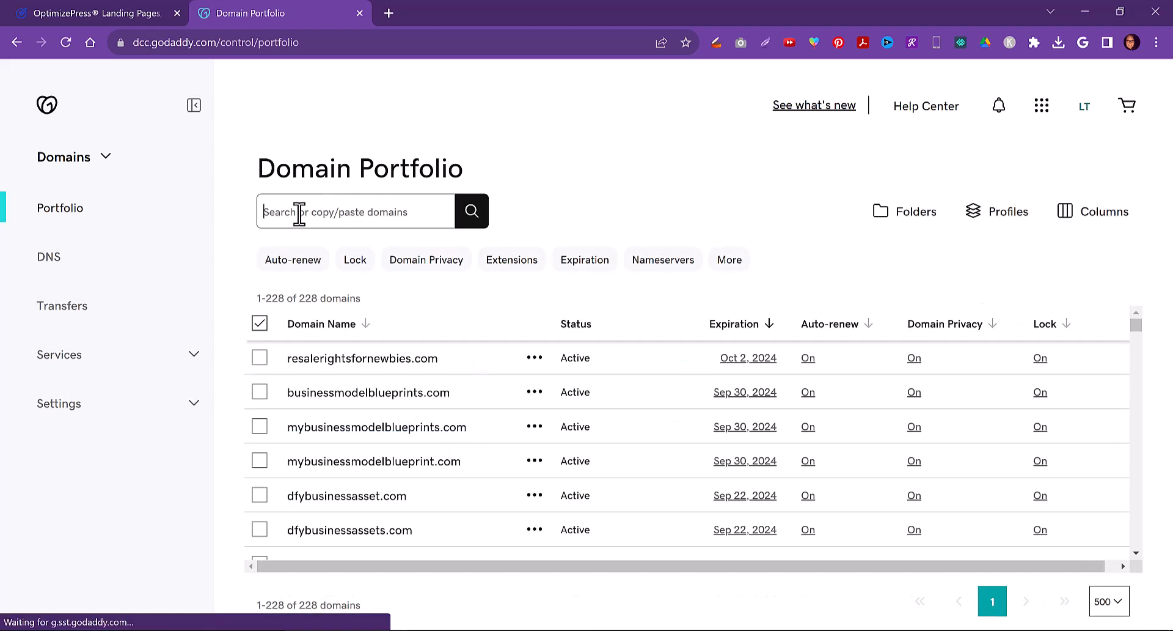
{"action": "type", "text": "ch"}
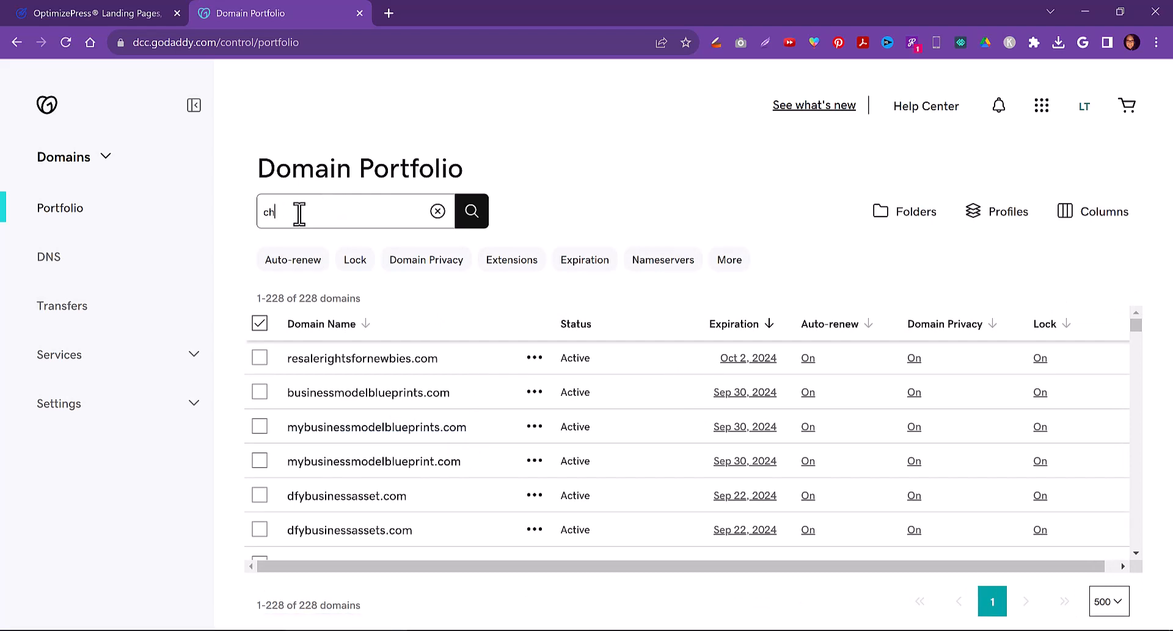
{"action": "type", "text": "ristianb"}
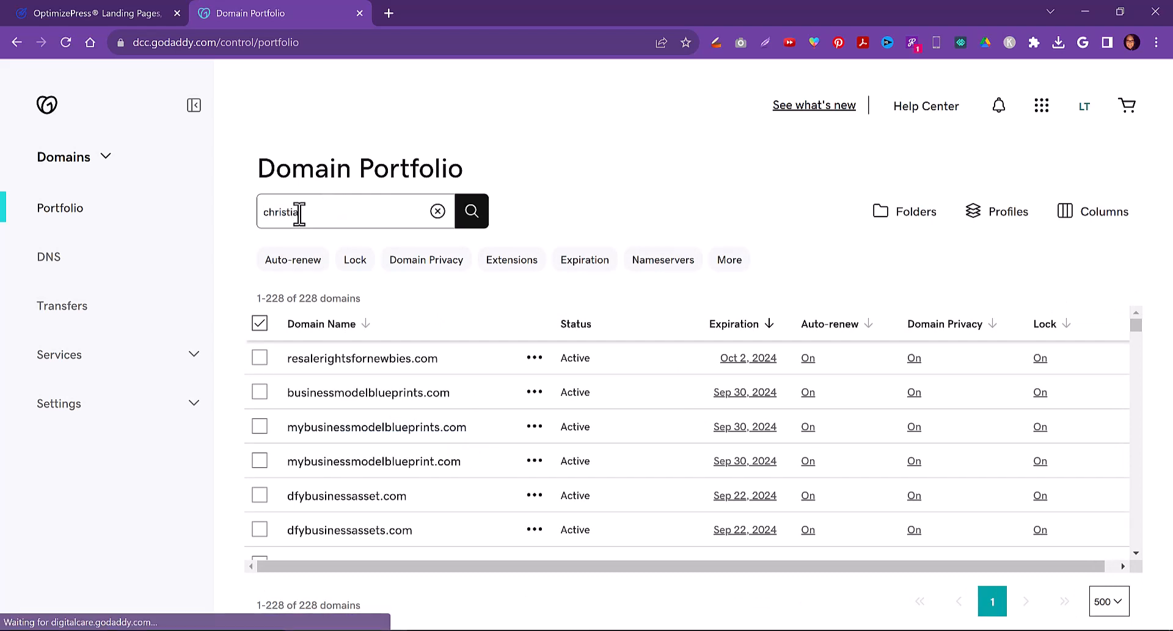
{"action": "type", "text": "loggersoc"}
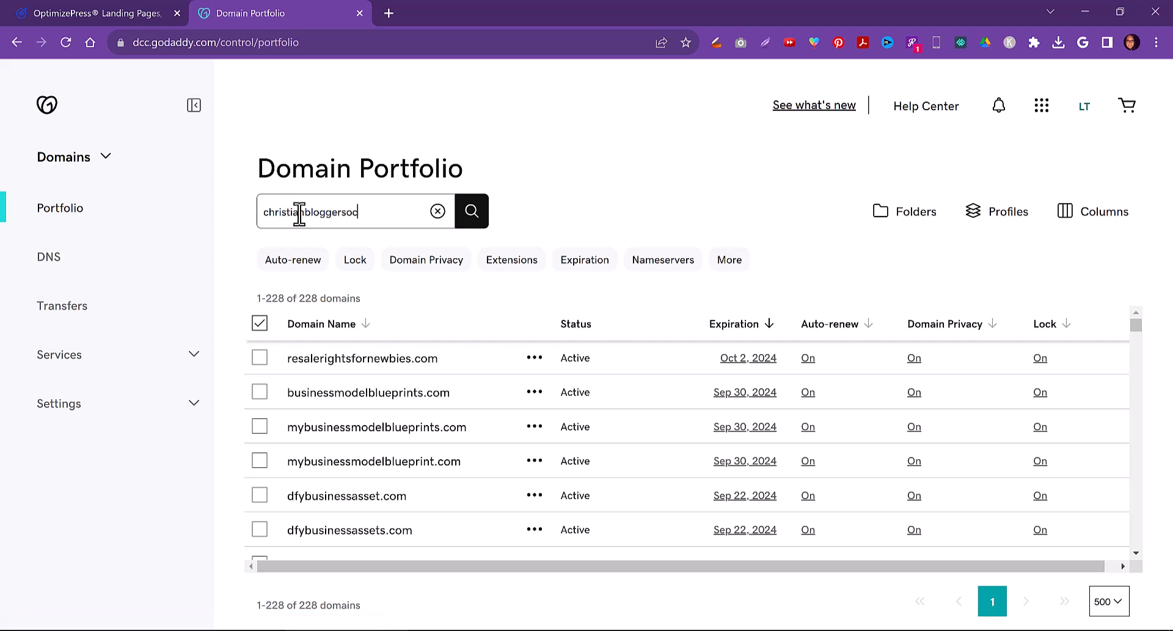
{"action": "type", "text": "iety"}
{"action": "key", "text": "Return"}
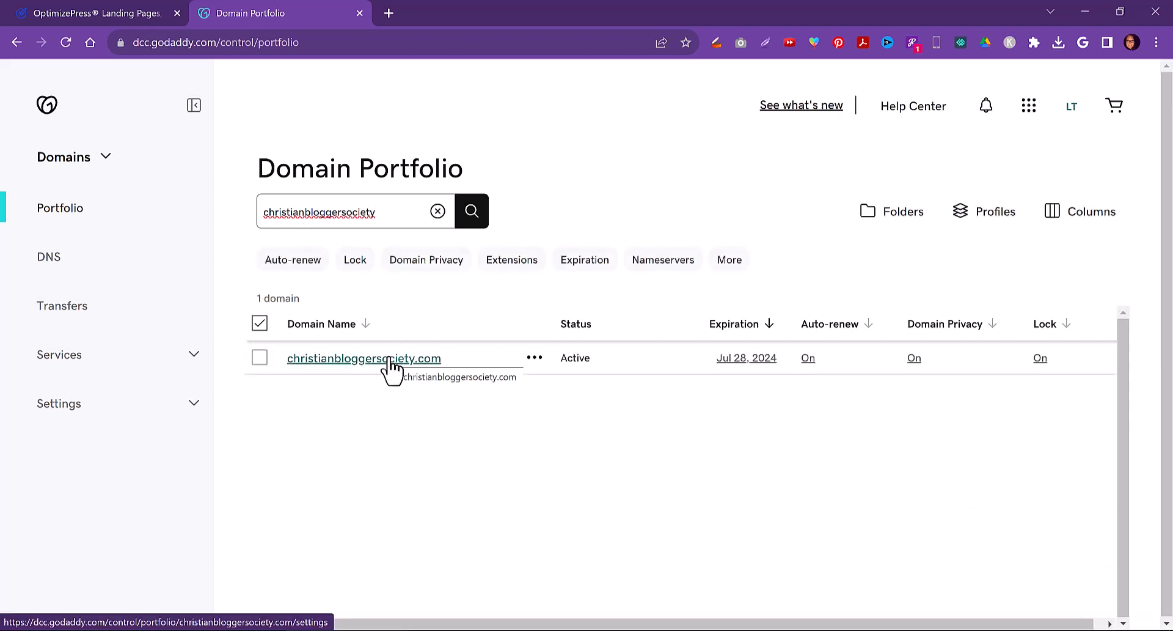
Select christianbloggersociety.com, review the nameserver filter list, and open the domain's Edit nameservers settings
{"action": "left_click", "coordinate": [260, 358]}
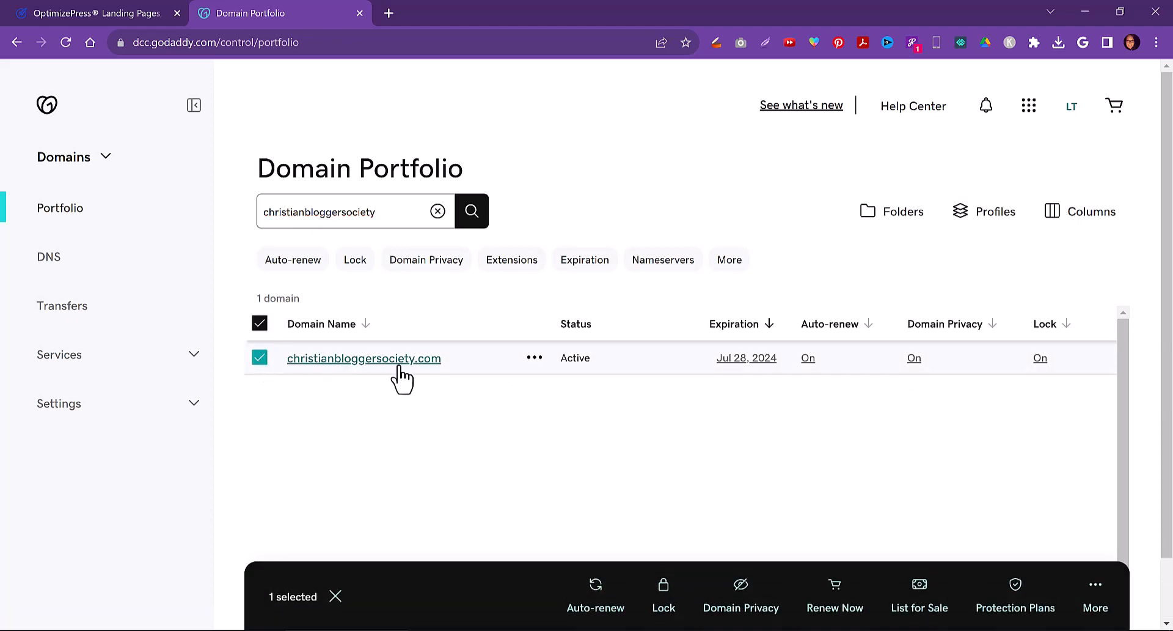
{"action": "left_click", "coordinate": [665, 261]}
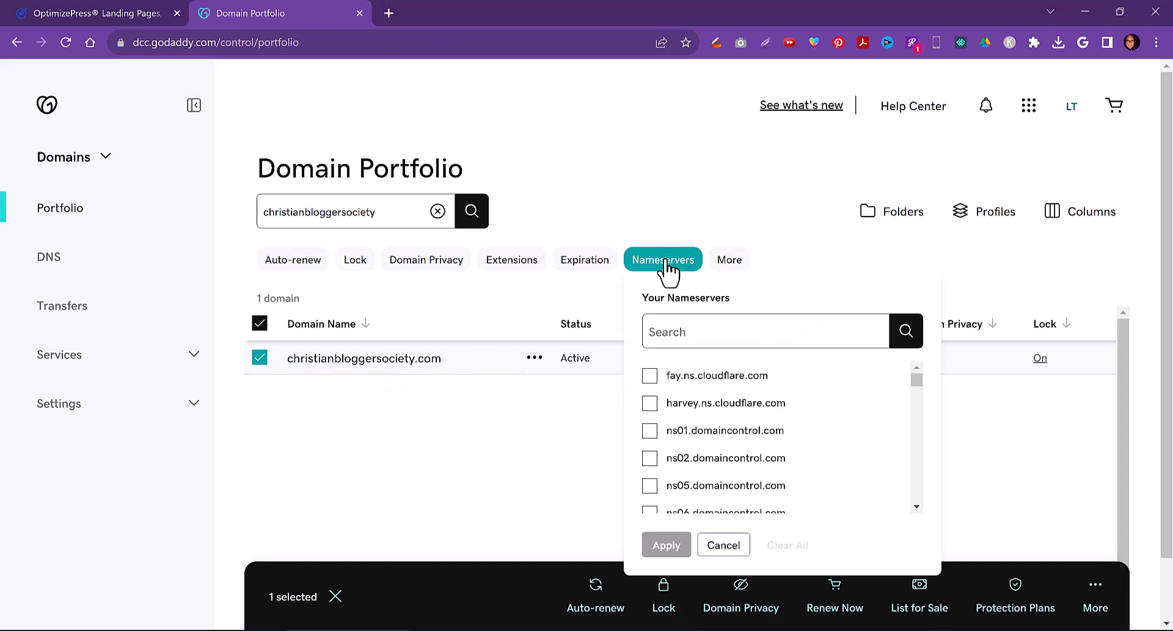
{"action": "scroll", "coordinate": [798, 428], "scroll_direction": "down", "scroll_amount": 4}
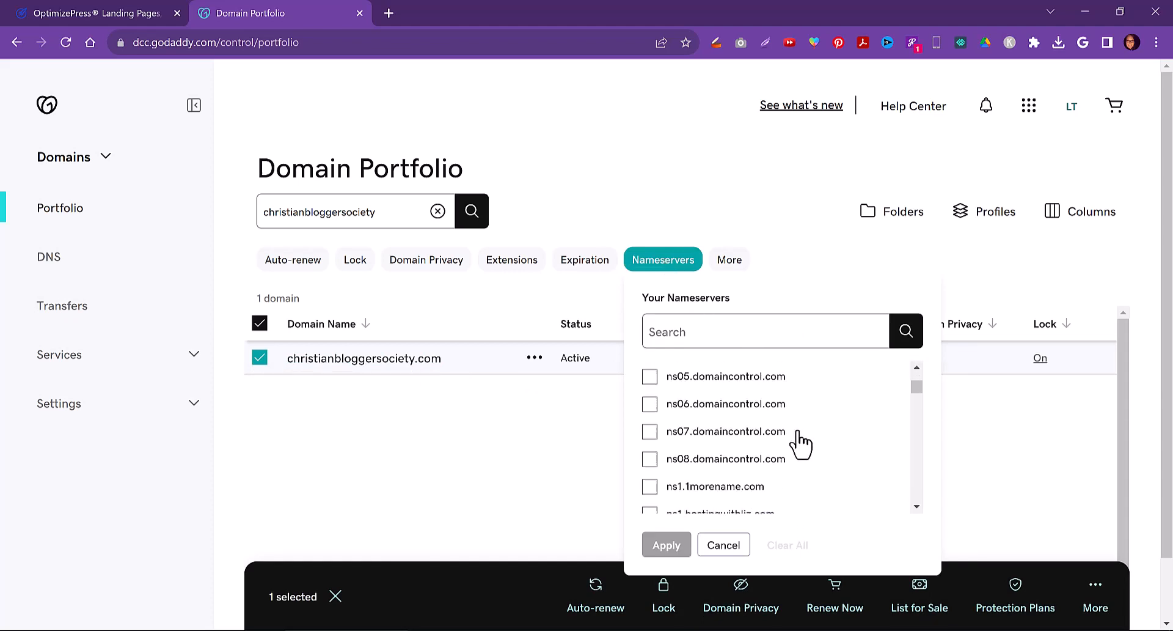
{"action": "scroll", "coordinate": [801, 430], "scroll_direction": "up", "scroll_amount": 4}
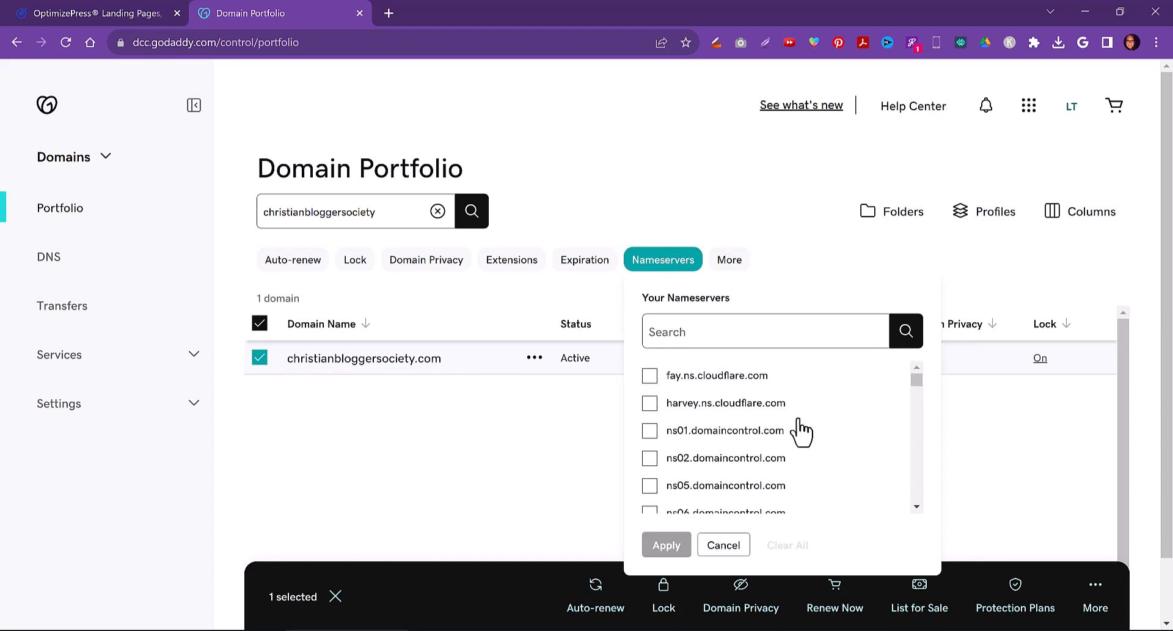
{"action": "left_click", "coordinate": [794, 271]}
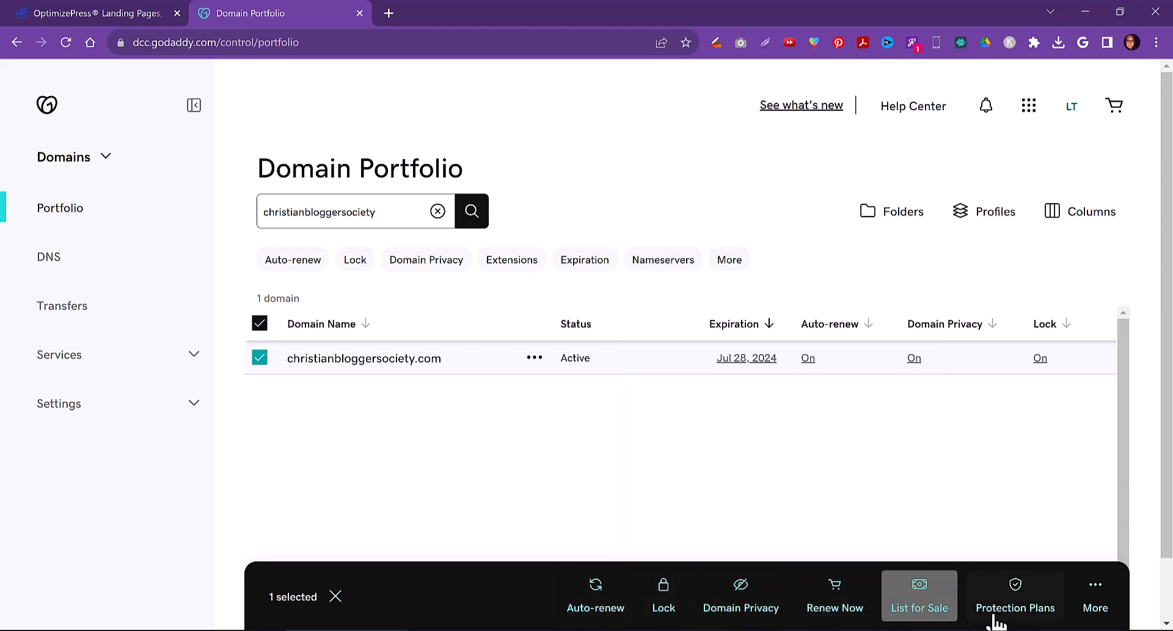
{"action": "left_click", "coordinate": [1095, 615]}
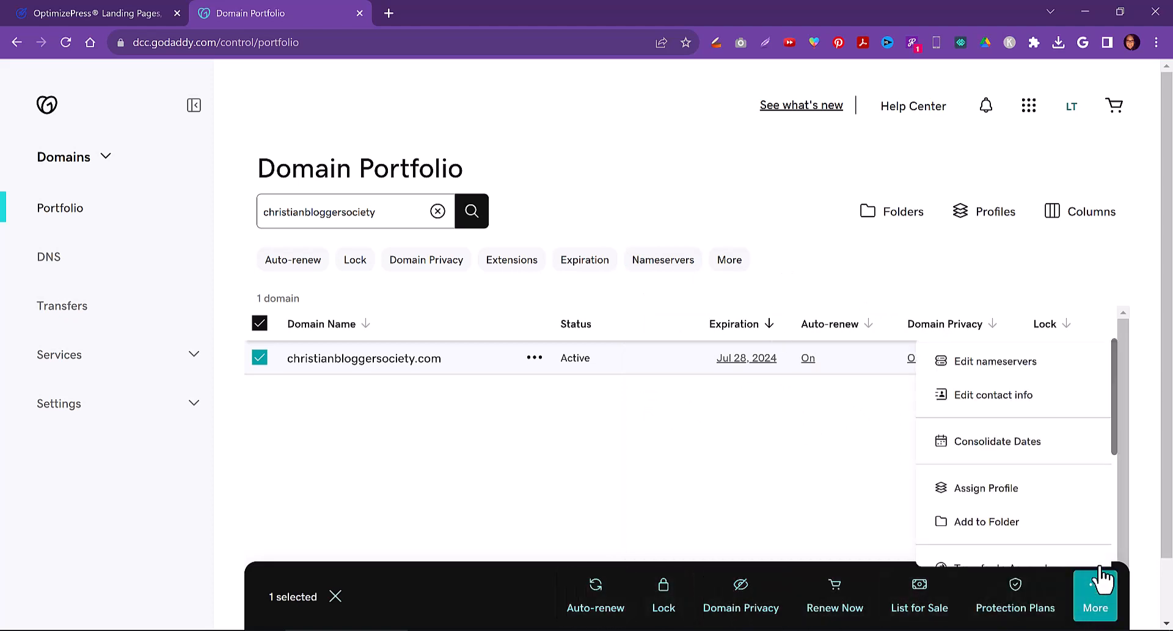
{"action": "left_click", "coordinate": [1011, 365]}
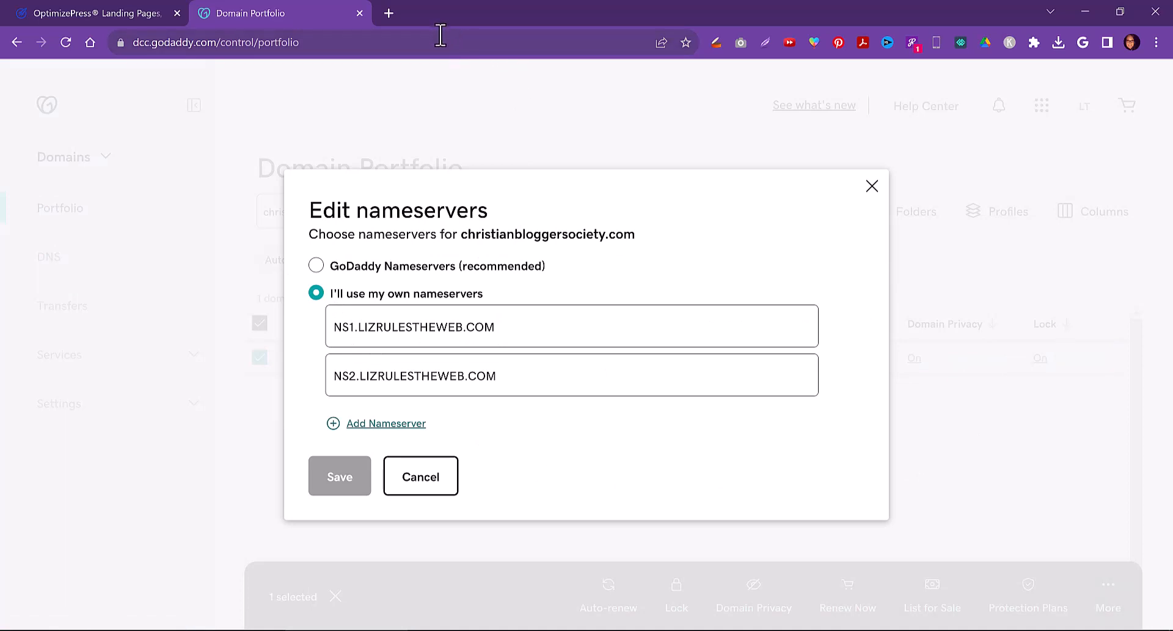
Open a new tab and follow the personal website's /LiquidWeb link to the Liquid Web VPS Plans page
{"action": "left_click", "coordinate": [385, 12]}
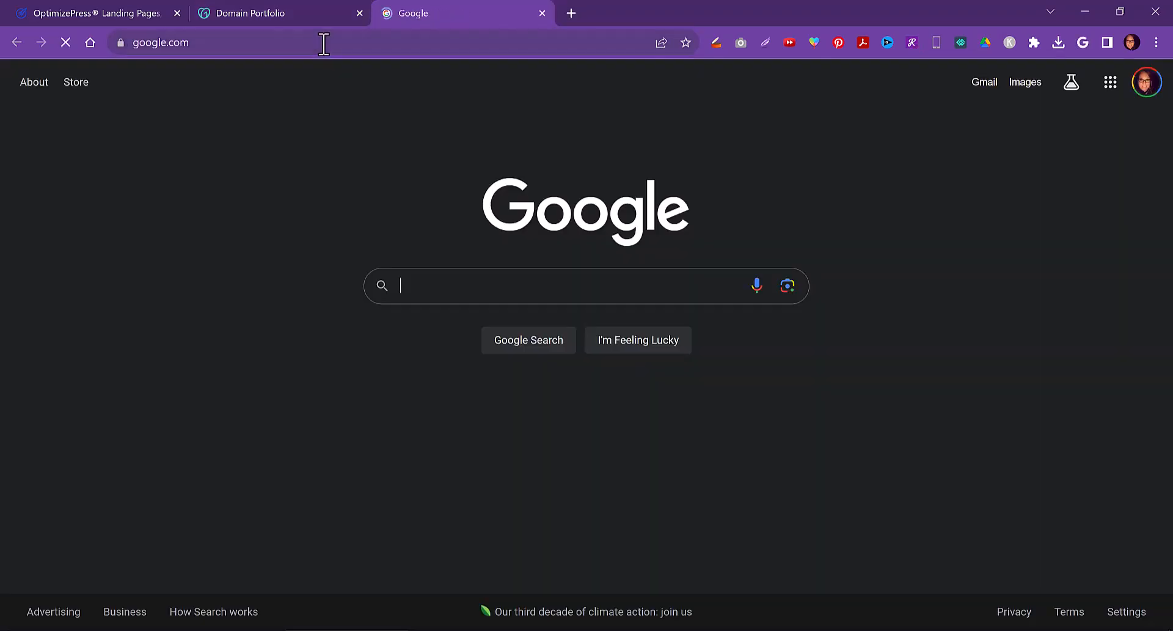
{"action": "left_click", "coordinate": [324, 43]}
{"action": "type", "text": "liztome"}
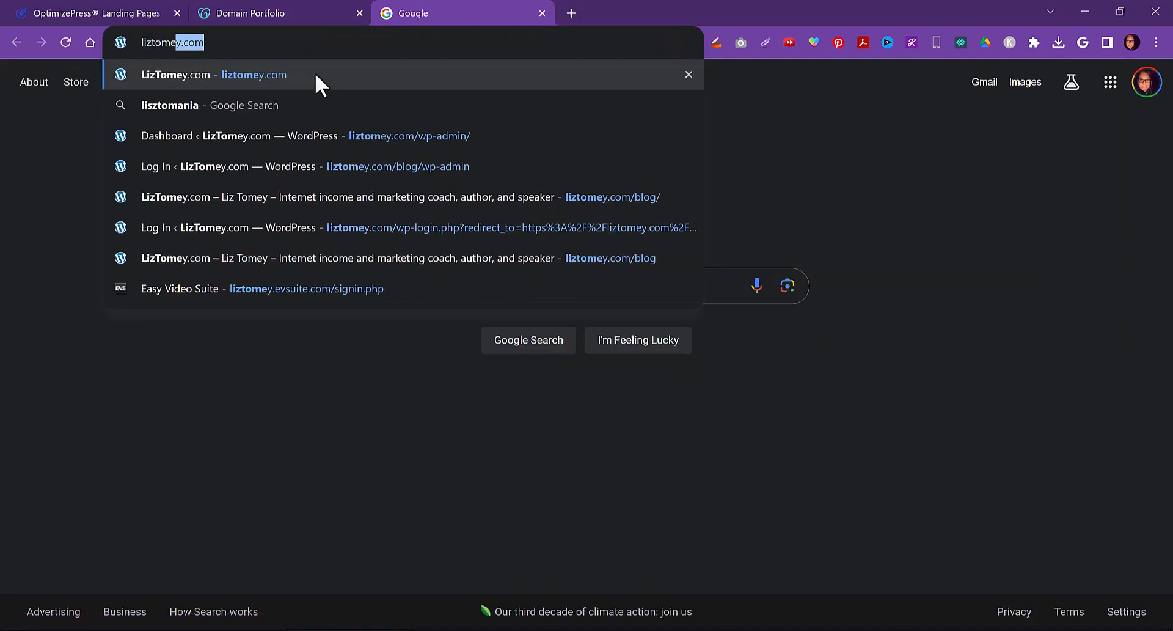
{"action": "type", "text": "y.com/"}
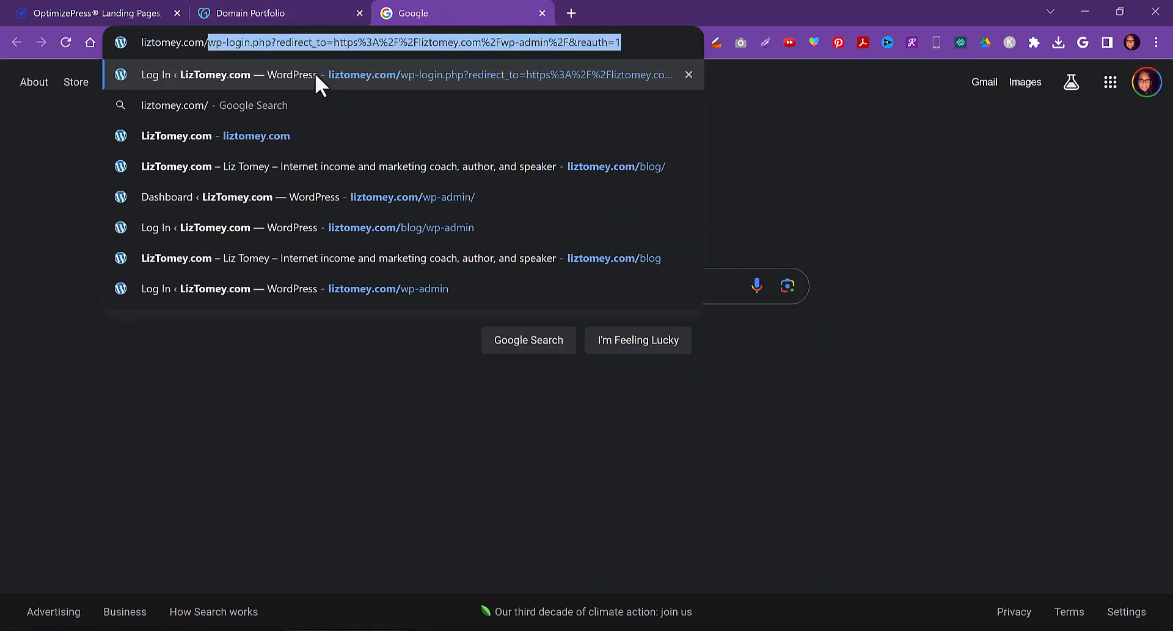
{"action": "type", "text": "Liqu"}
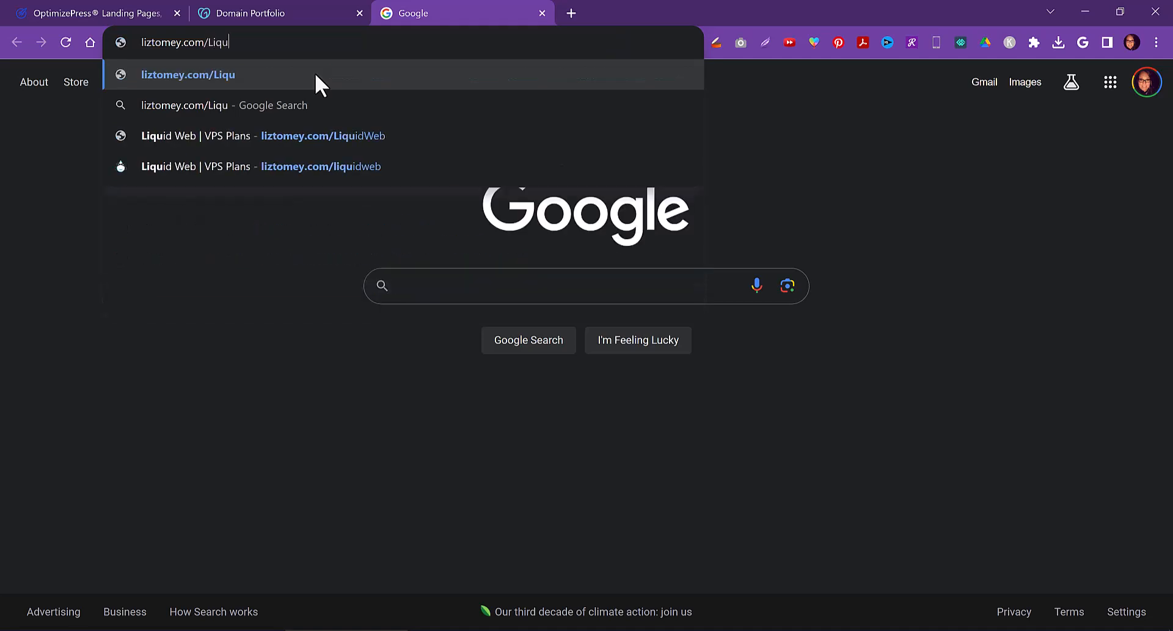
{"action": "left_click", "coordinate": [334, 132]}
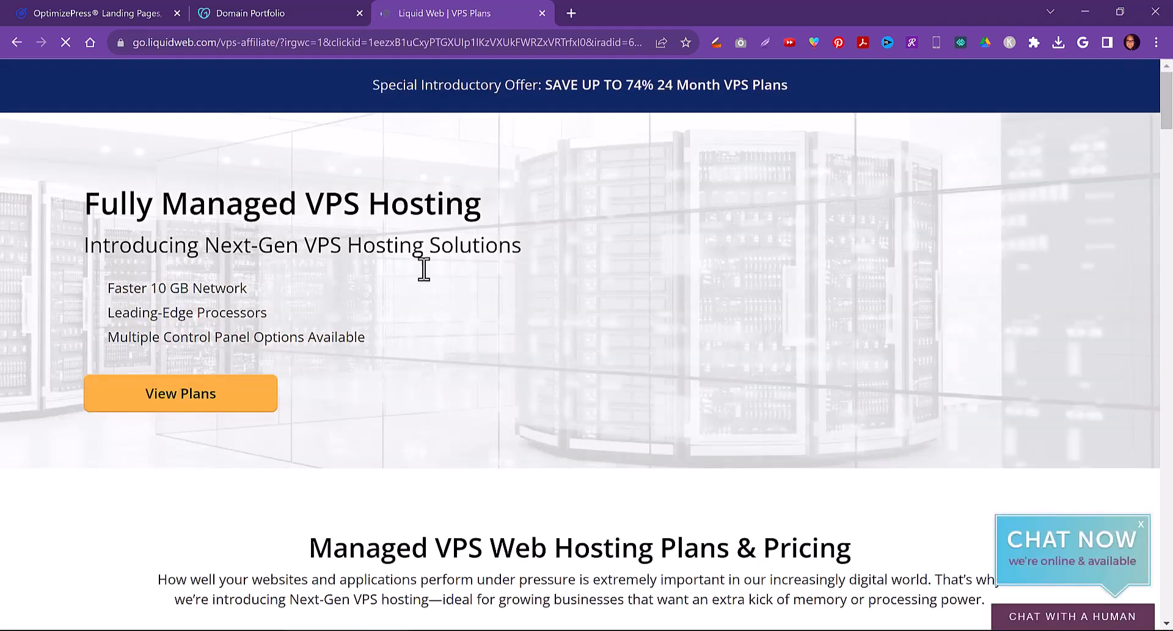
Compare the VPS plan prices under 24 Months and Monthly billing, ending back on 24 Months
{"action": "scroll", "coordinate": [412, 324], "scroll_direction": "down", "scroll_amount": 3}
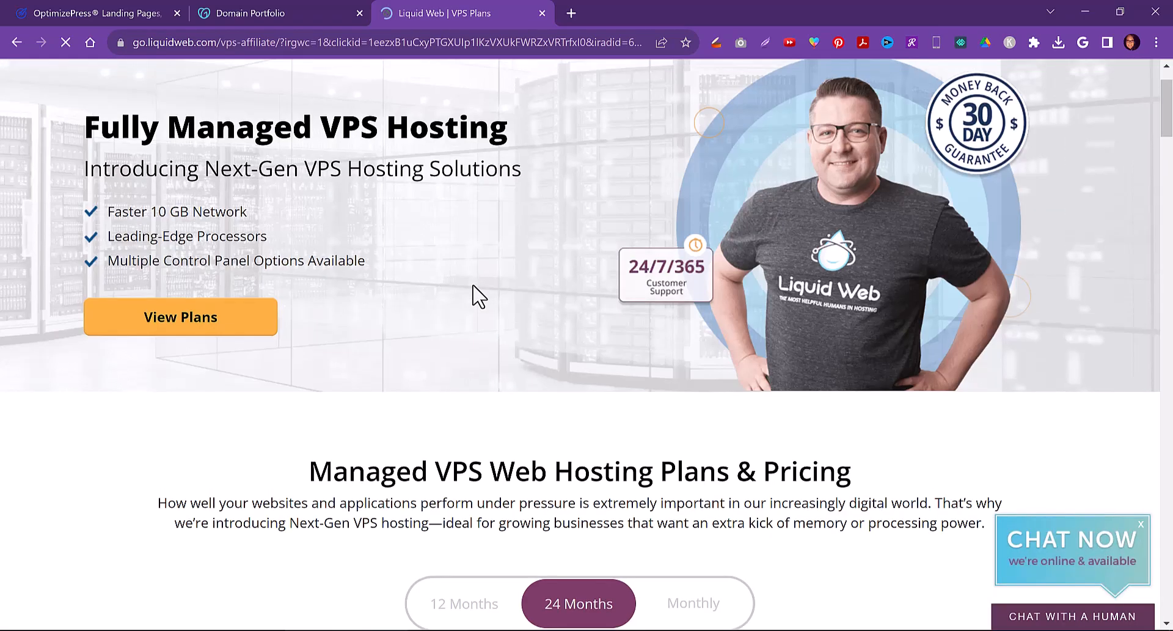
{"action": "scroll", "coordinate": [427, 364], "scroll_direction": "down", "scroll_amount": 6}
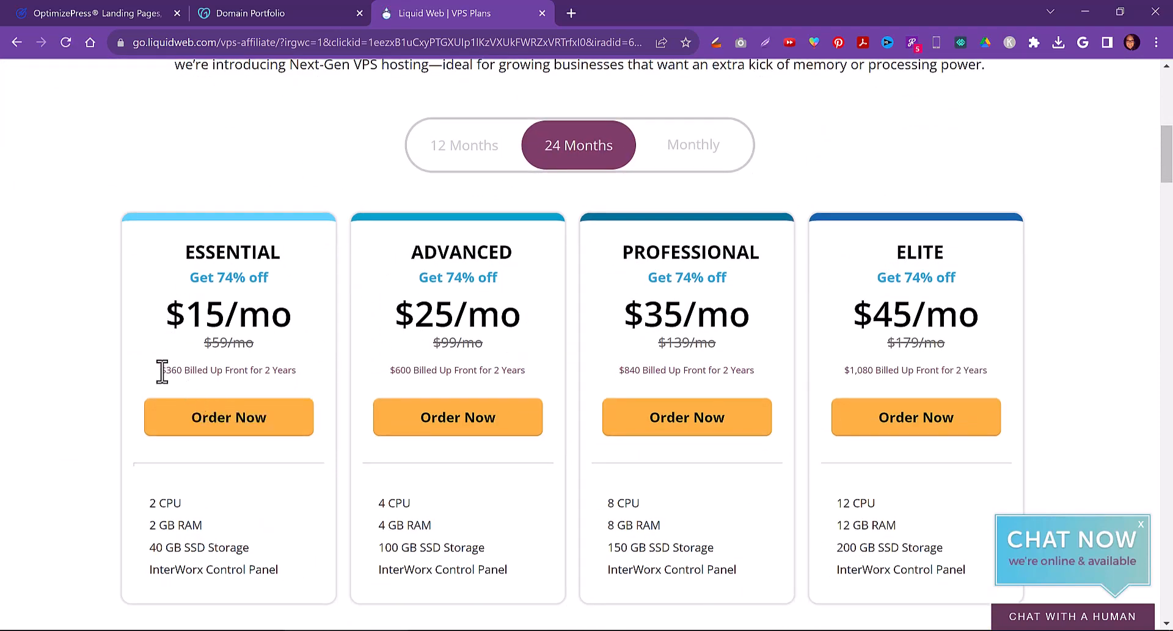
{"action": "left_click_drag", "start_coordinate": [169, 370], "coordinate": [298, 373]}
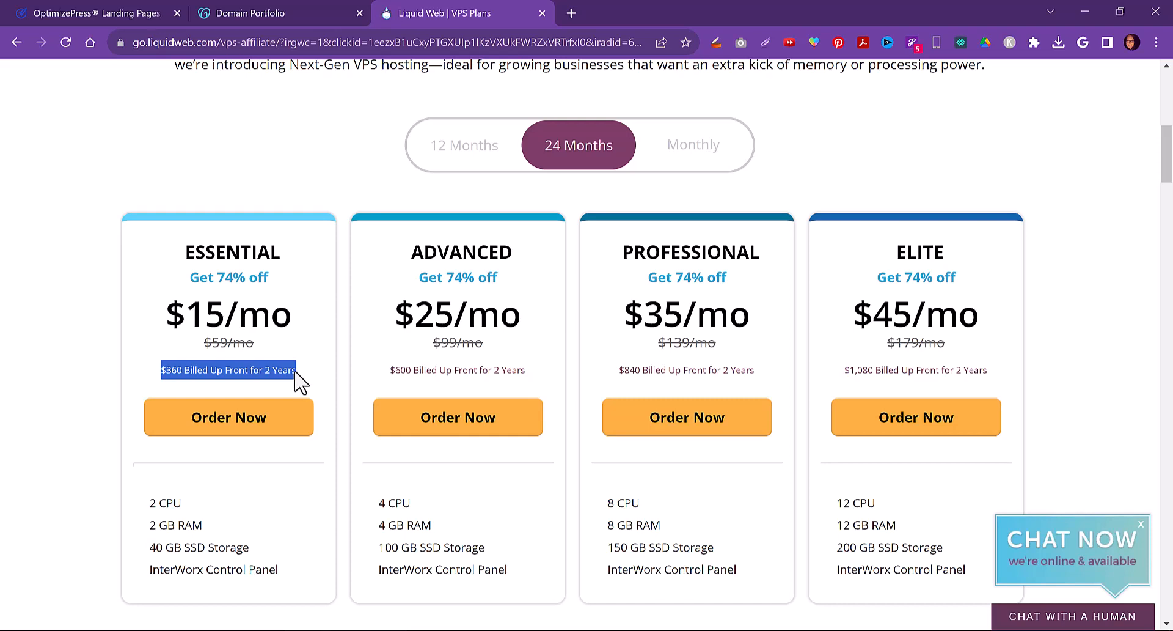
{"action": "left_click", "coordinate": [688, 150]}
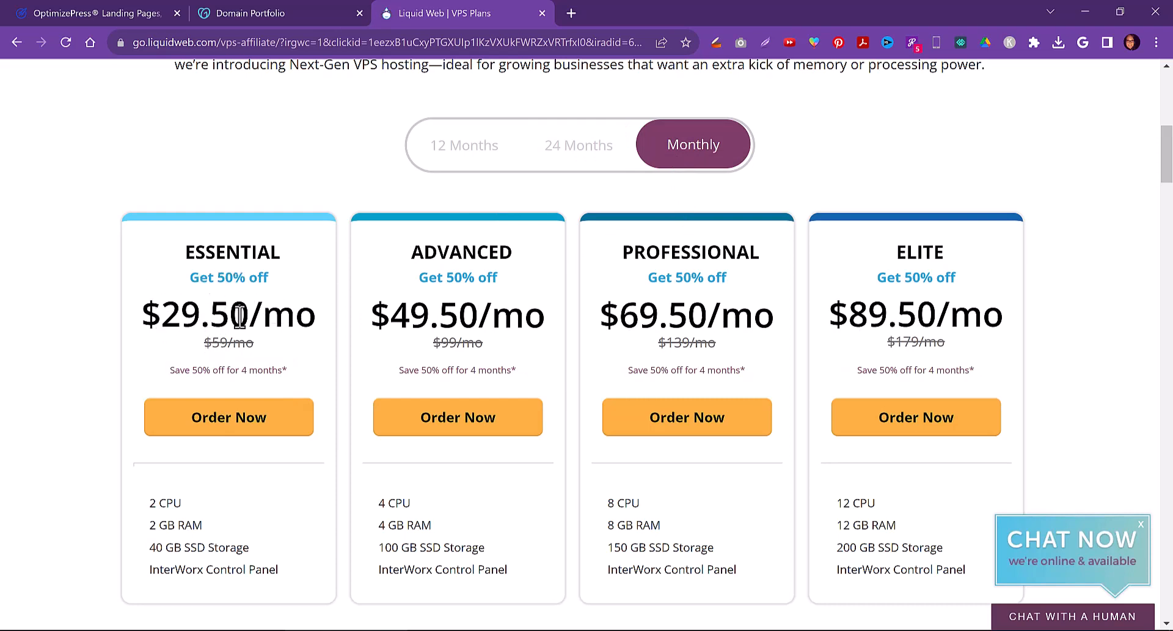
{"action": "left_click_drag", "start_coordinate": [230, 370], "coordinate": [289, 373]}
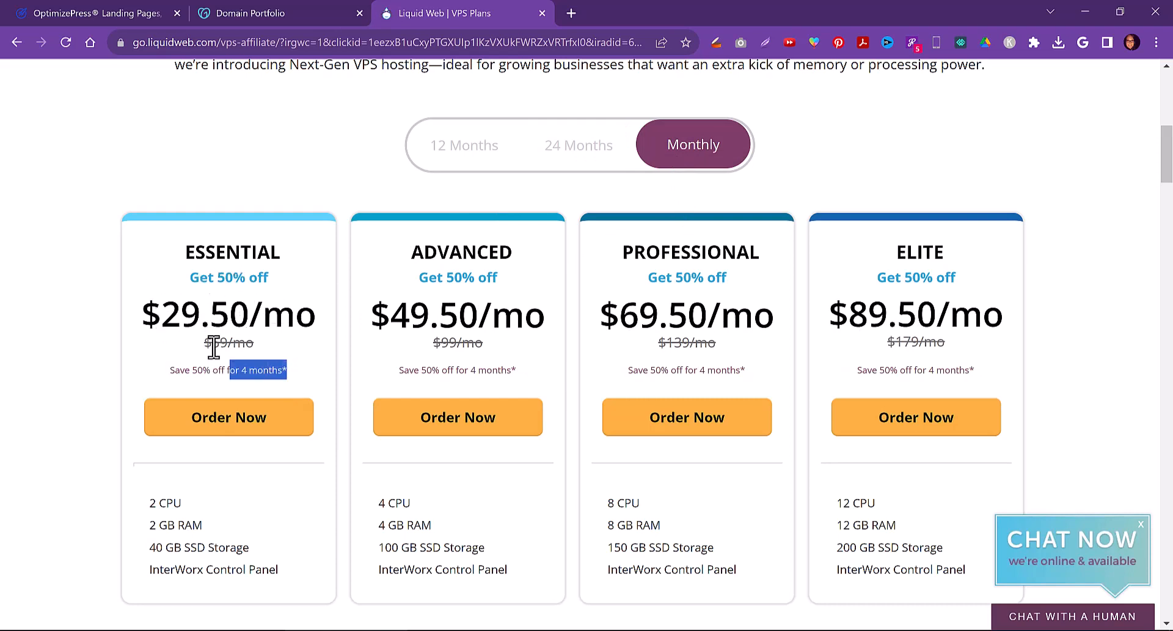
{"action": "left_click_drag", "start_coordinate": [204, 343], "coordinate": [259, 353]}
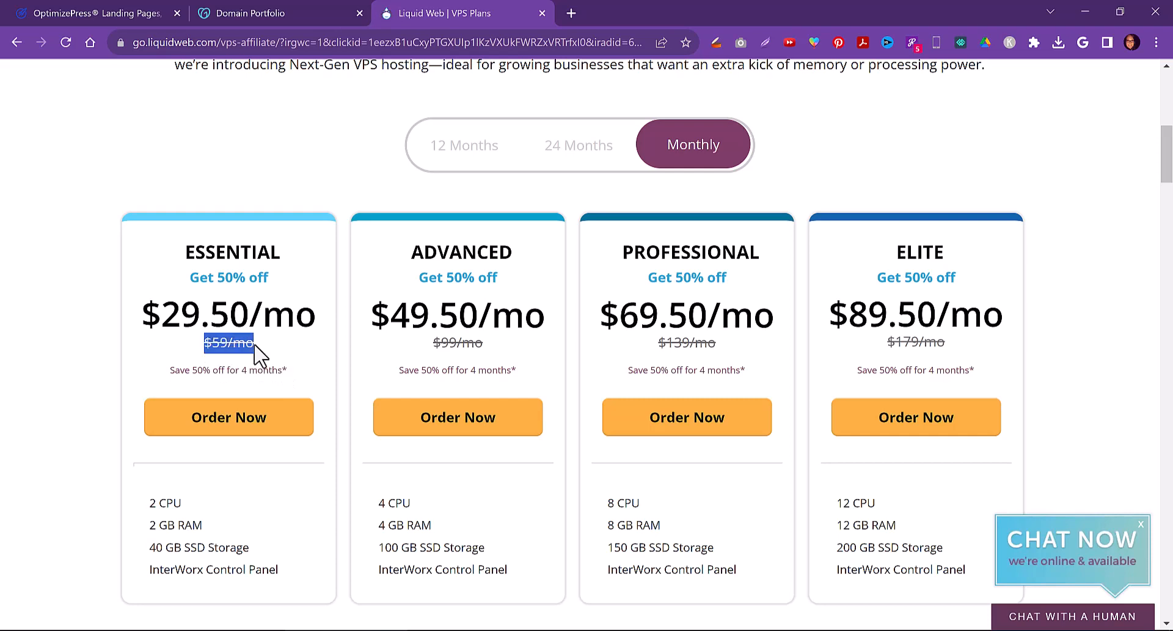
{"action": "left_click", "coordinate": [596, 156]}
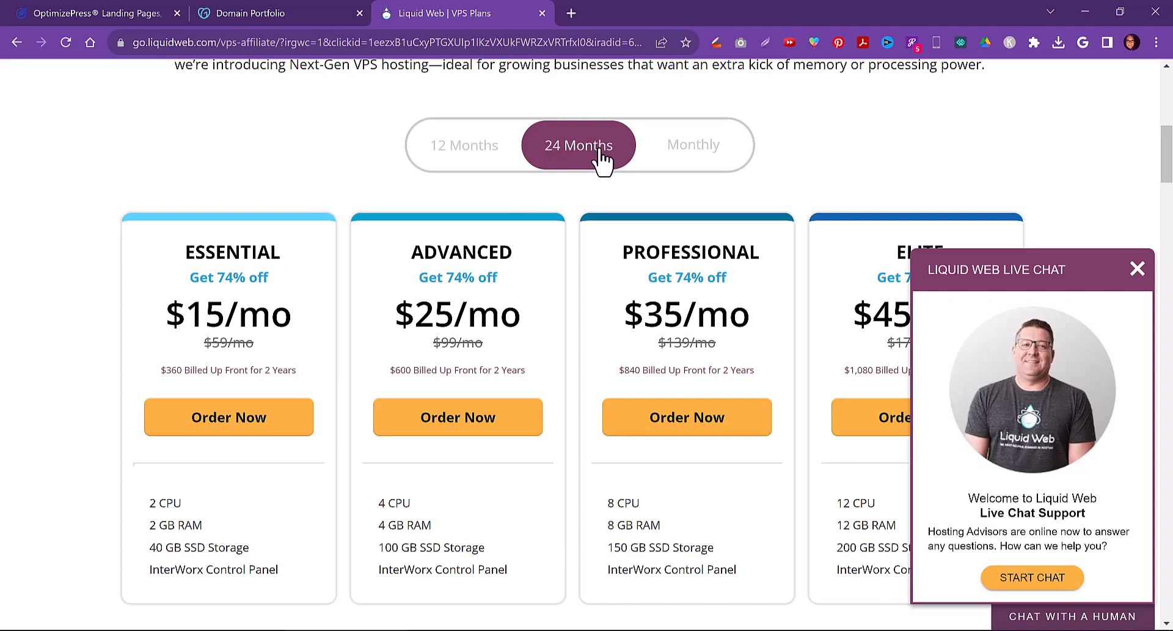
Close the Liquid Web live chat popup over the pricing plans
{"action": "scroll", "coordinate": [343, 183], "scroll_direction": "up", "scroll_amount": 3}
{"action": "scroll", "coordinate": [320, 180], "scroll_direction": "up", "scroll_amount": 2}
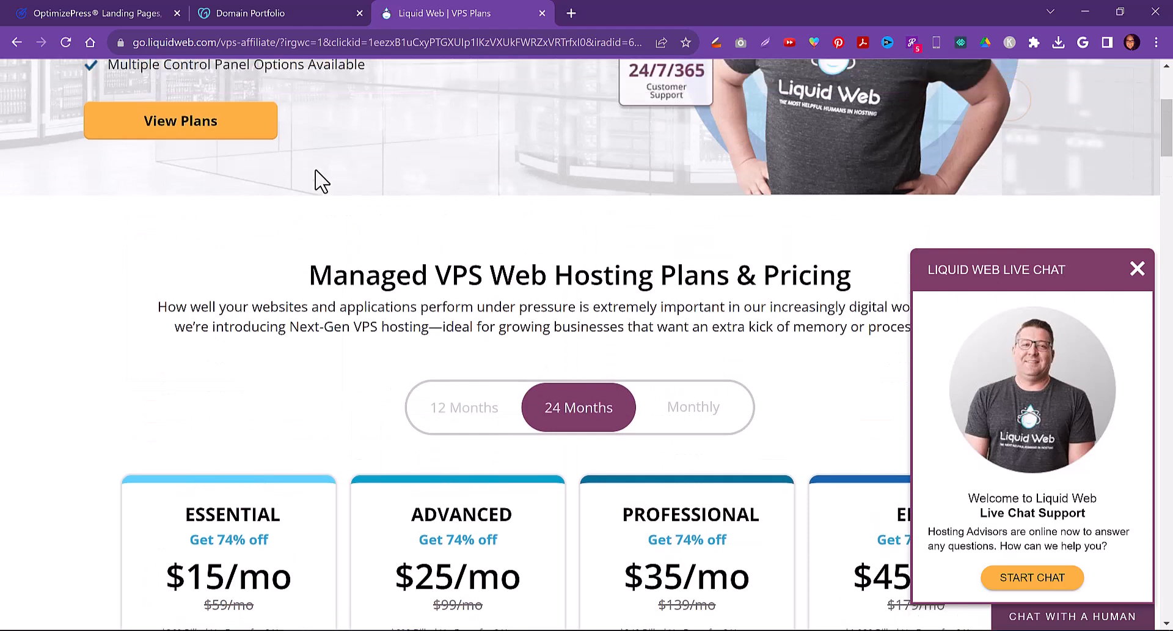
{"action": "scroll", "coordinate": [427, 342], "scroll_direction": "down", "scroll_amount": 3}
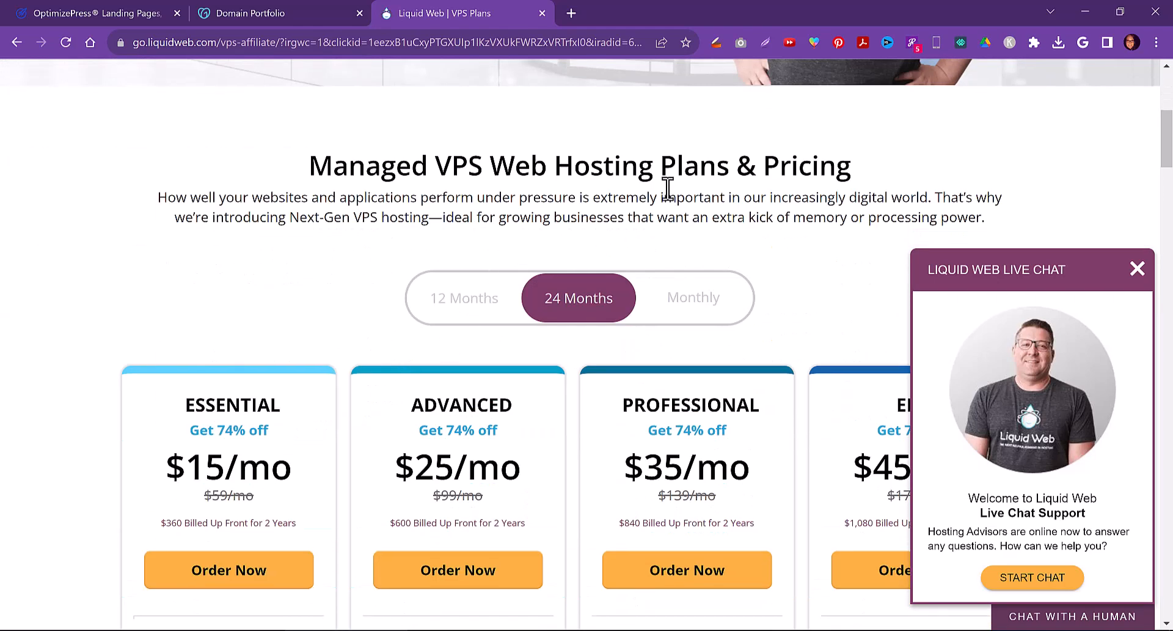
{"action": "scroll", "coordinate": [406, 333], "scroll_direction": "down", "scroll_amount": 3}
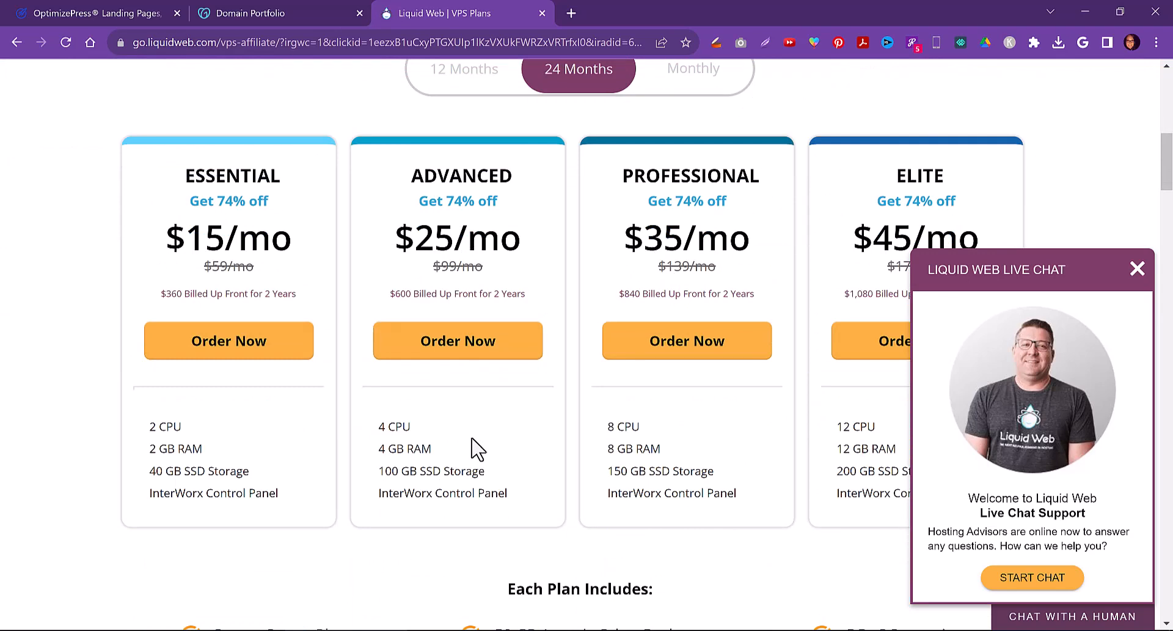
{"action": "left_click", "coordinate": [1138, 269]}
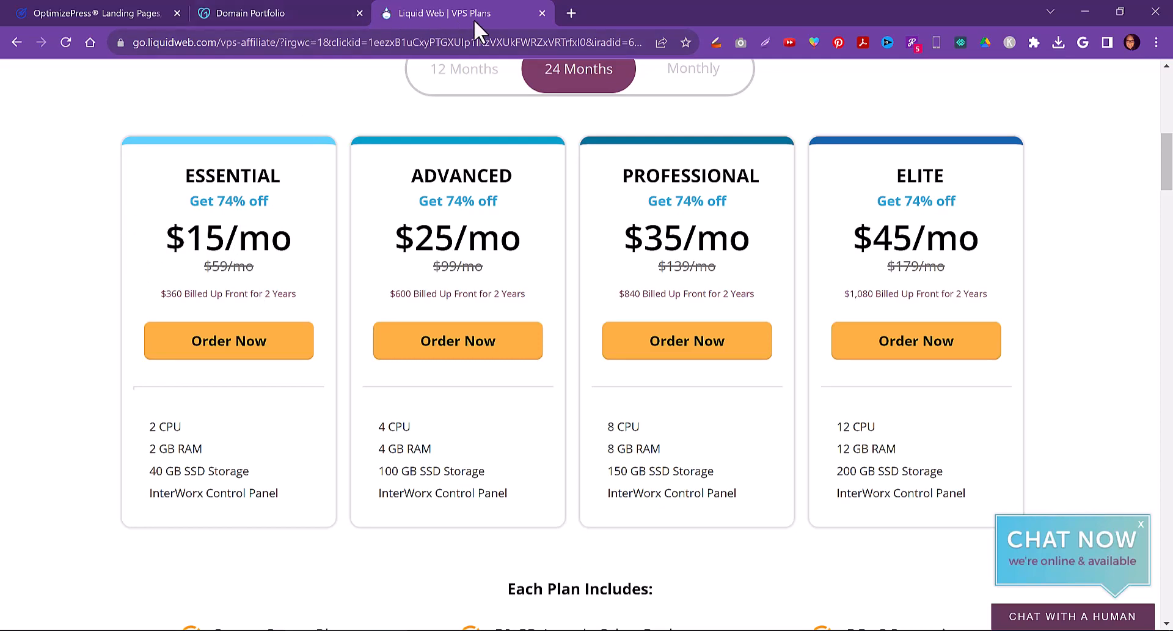
Return to the domain portfolio and close the Edit nameservers dialog without saving
{"action": "left_click", "coordinate": [251, 6]}
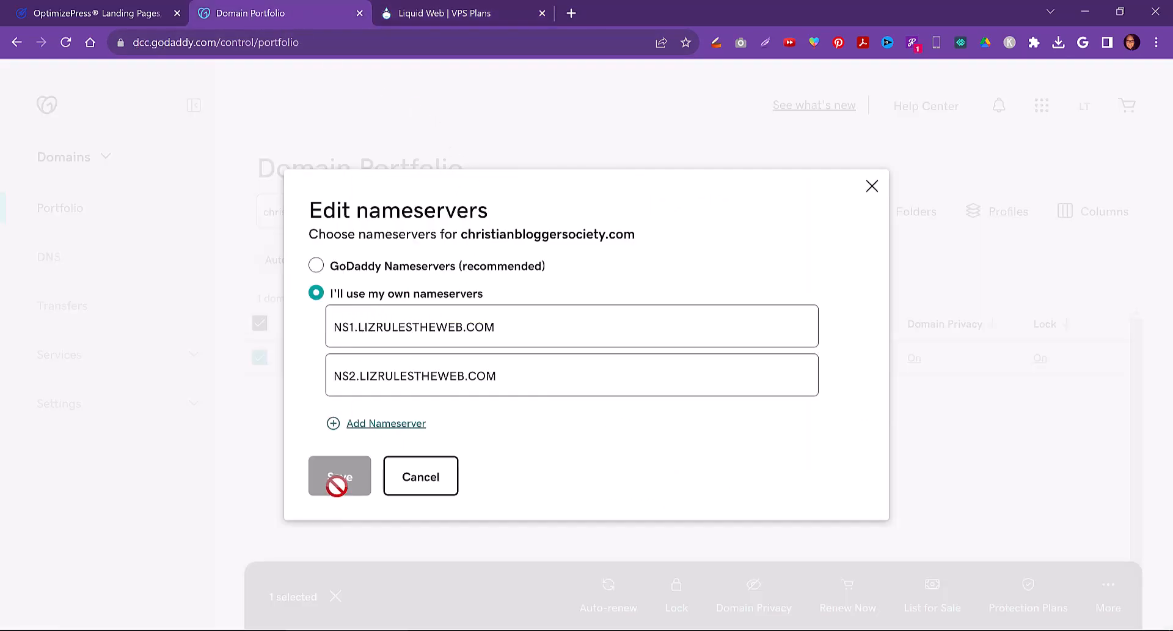
{"action": "left_click", "coordinate": [873, 189]}
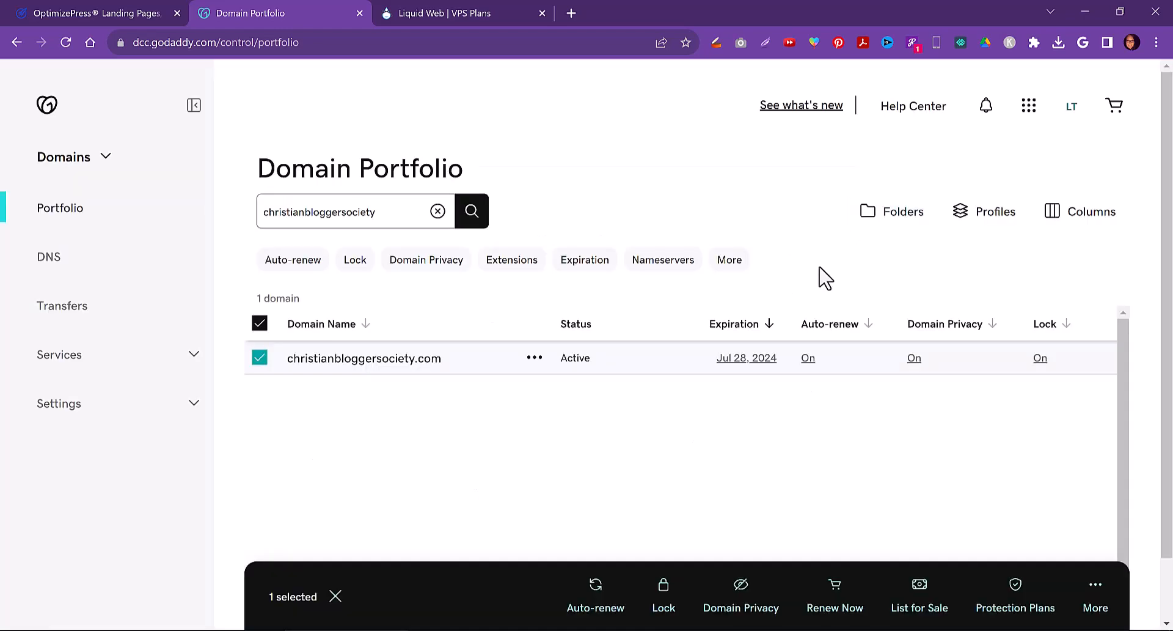
Open a new tab, go to the bookmarked WHM Login page, and proceed past the certificate privacy warning
{"action": "left_click", "coordinate": [572, 13]}
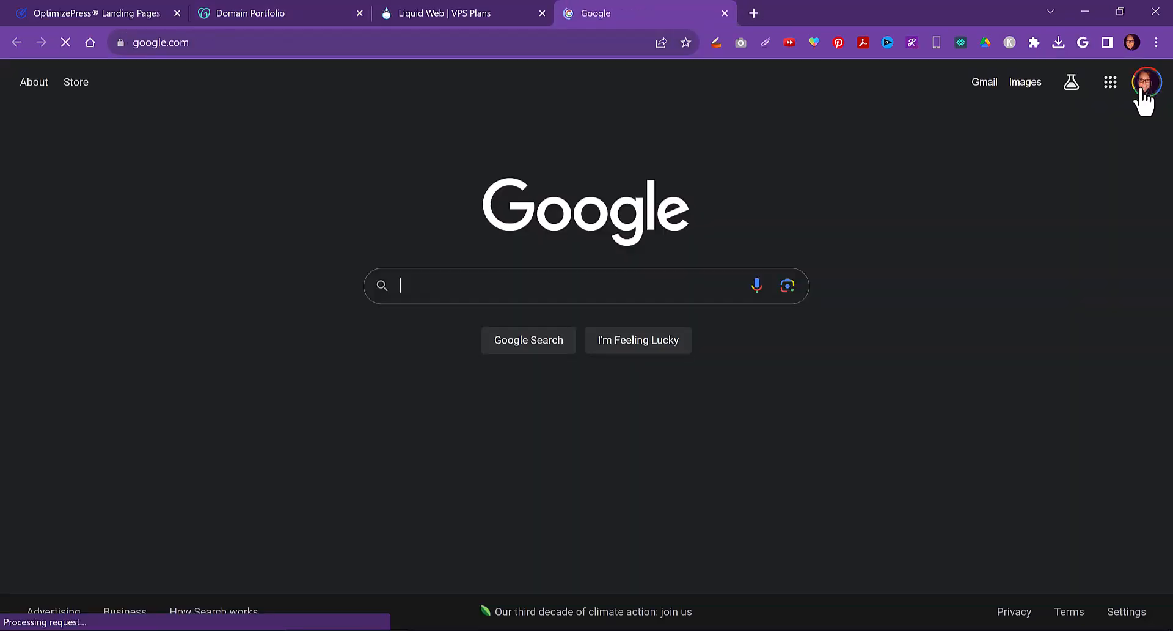
{"action": "left_click", "coordinate": [1156, 46]}
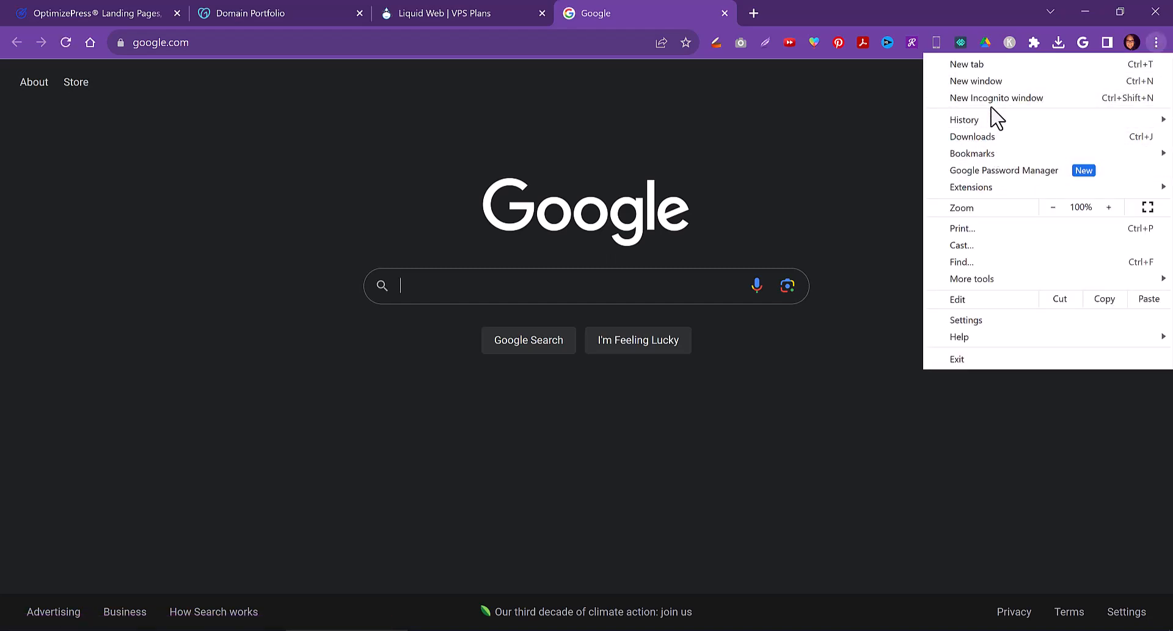
{"action": "mouse_move", "coordinate": [997, 157]}
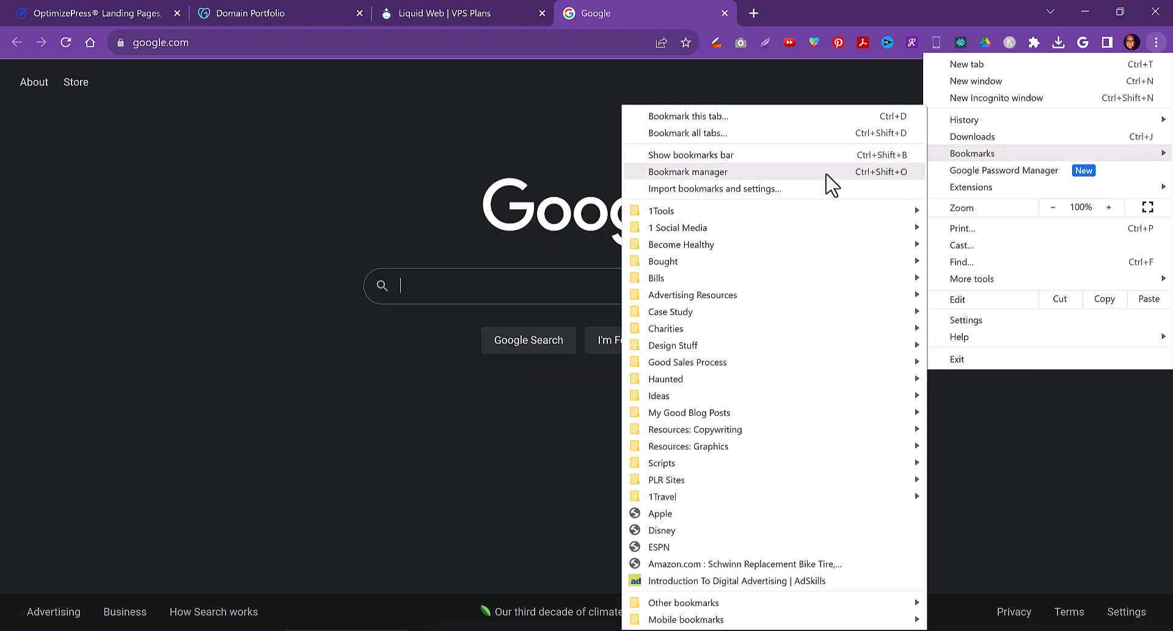
{"action": "mouse_move", "coordinate": [741, 220]}
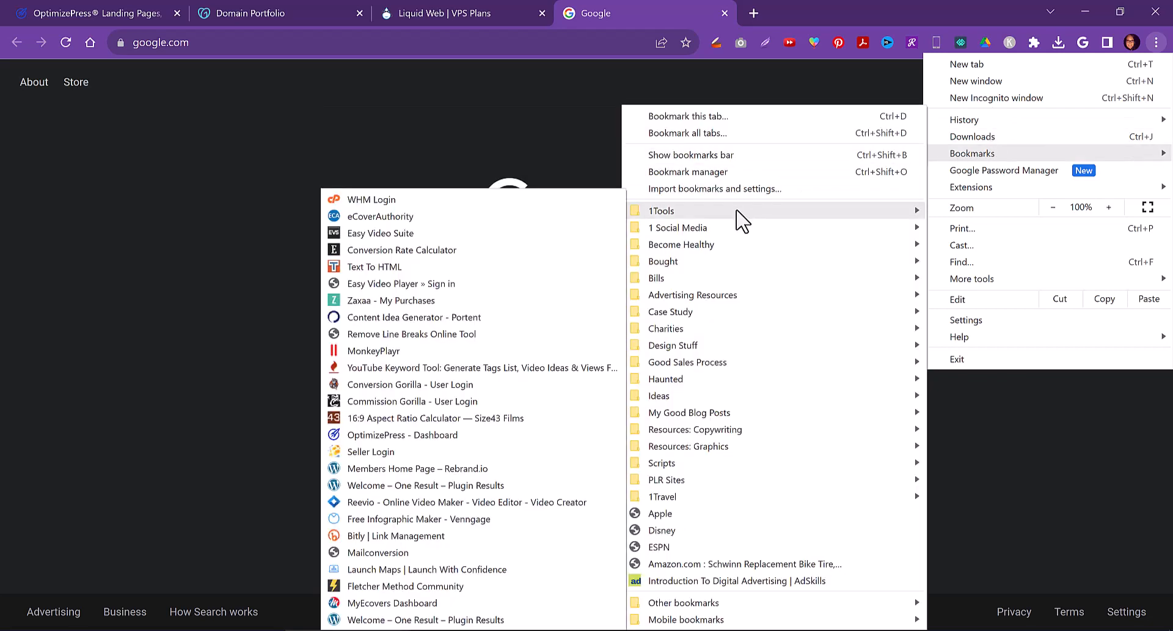
{"action": "left_click", "coordinate": [440, 201]}
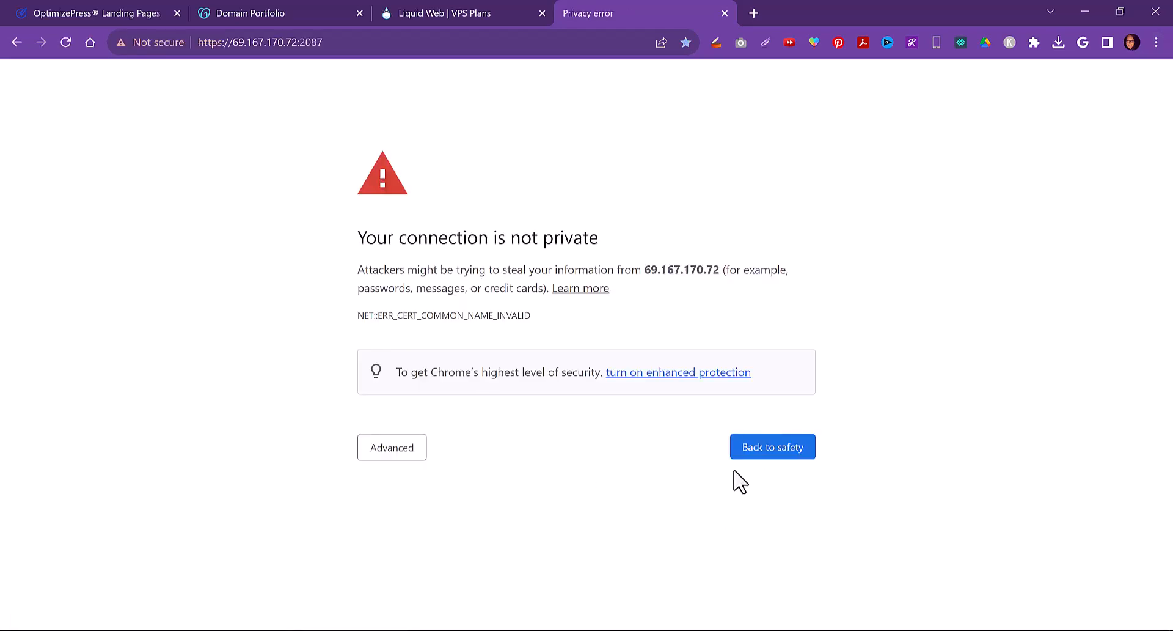
{"action": "left_click", "coordinate": [386, 448]}
{"action": "left_click", "coordinate": [428, 565]}
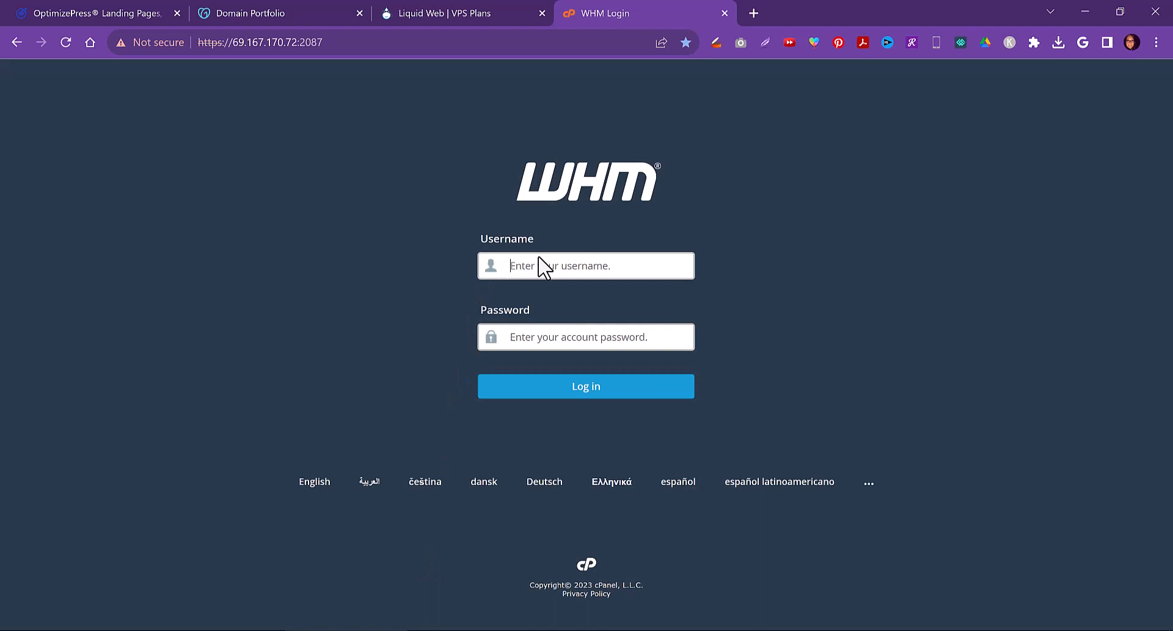
Log in to WHM as root, entering the account password
{"action": "left_click", "coordinate": [607, 264]}
{"action": "left_click", "coordinate": [625, 302]}
{"action": "left_click", "coordinate": [539, 340]}
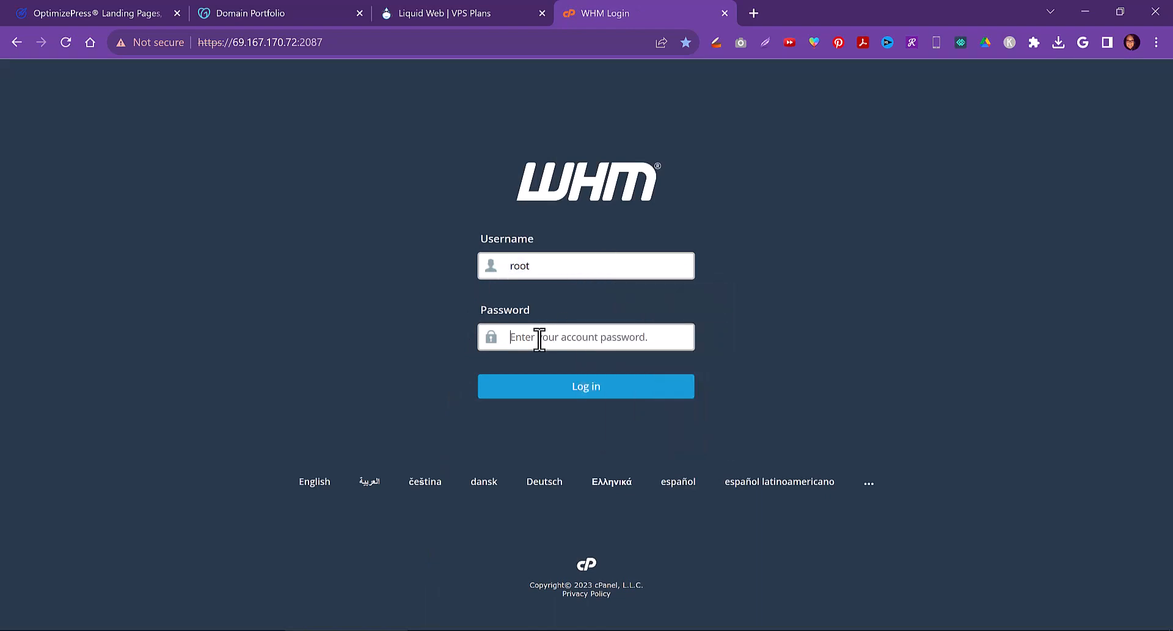
{"action": "type", "text": "•"}
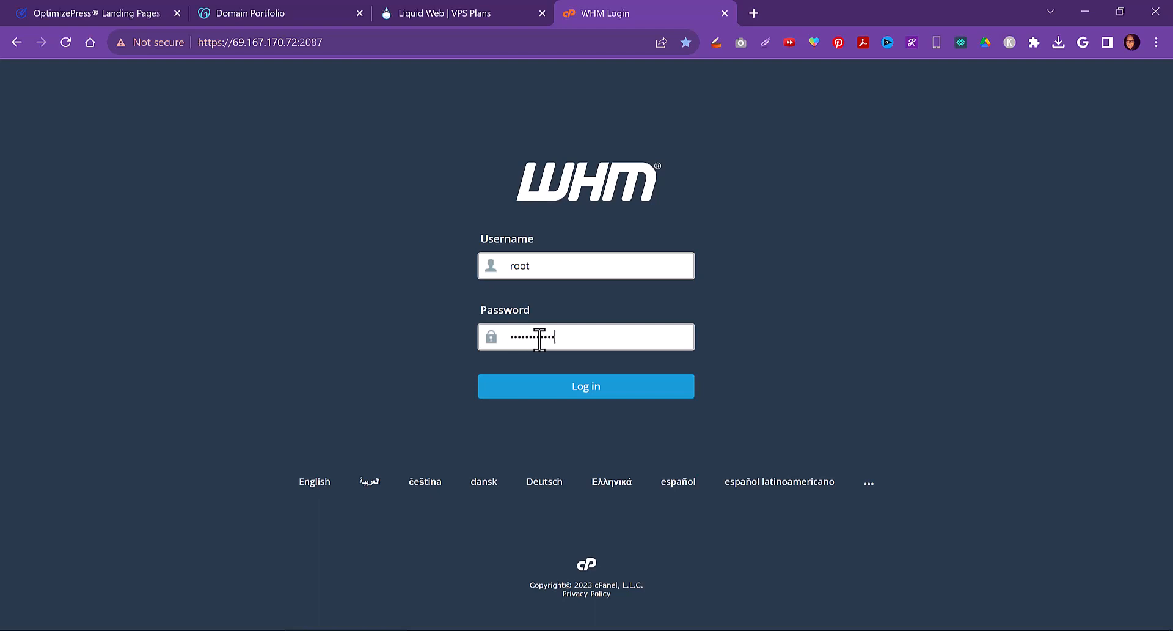
{"action": "key", "text": "Return"}
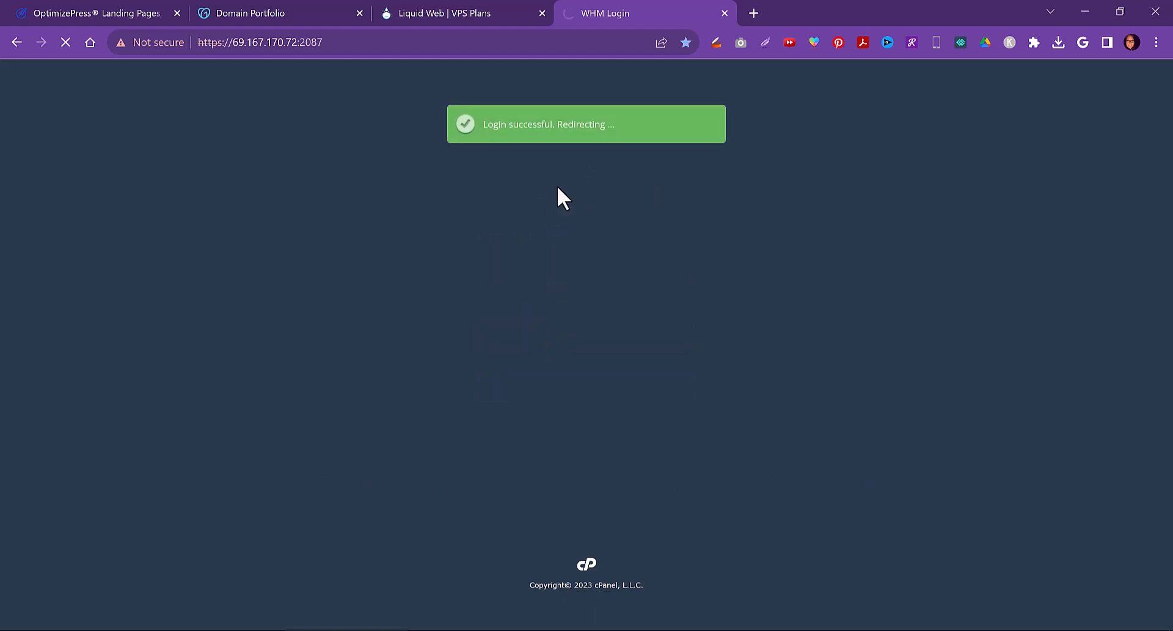
Close the Liquid Web VPS Plans tab and return to the WHM tab
{"action": "left_click", "coordinate": [502, 11]}
{"action": "left_click", "coordinate": [542, 13]}
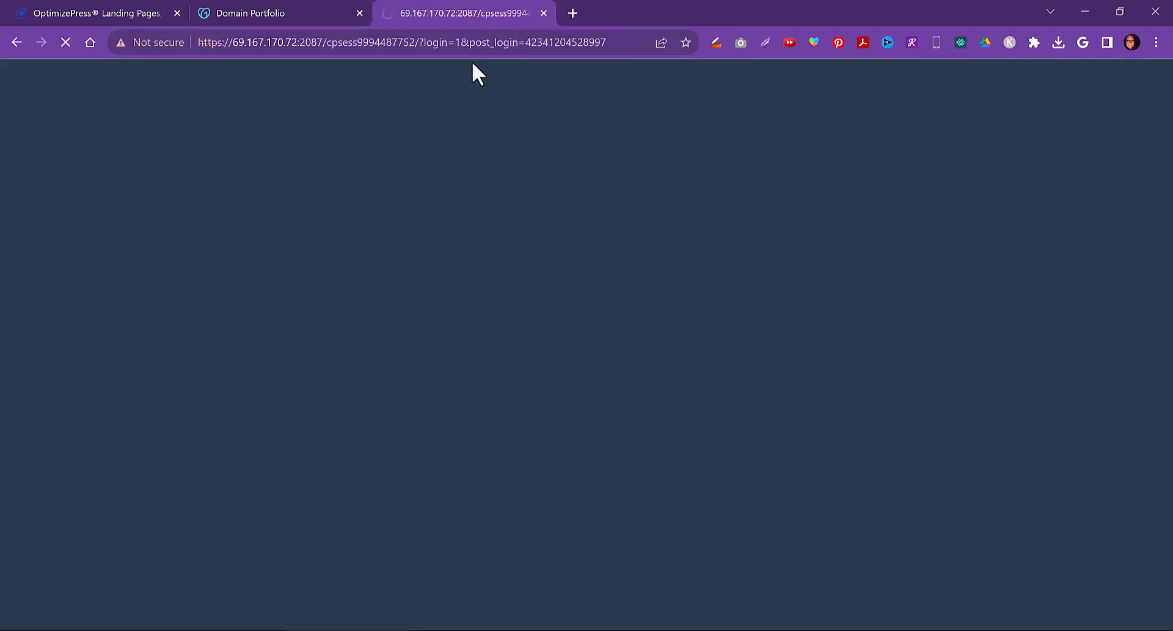
{"action": "left_click", "coordinate": [314, 11]}
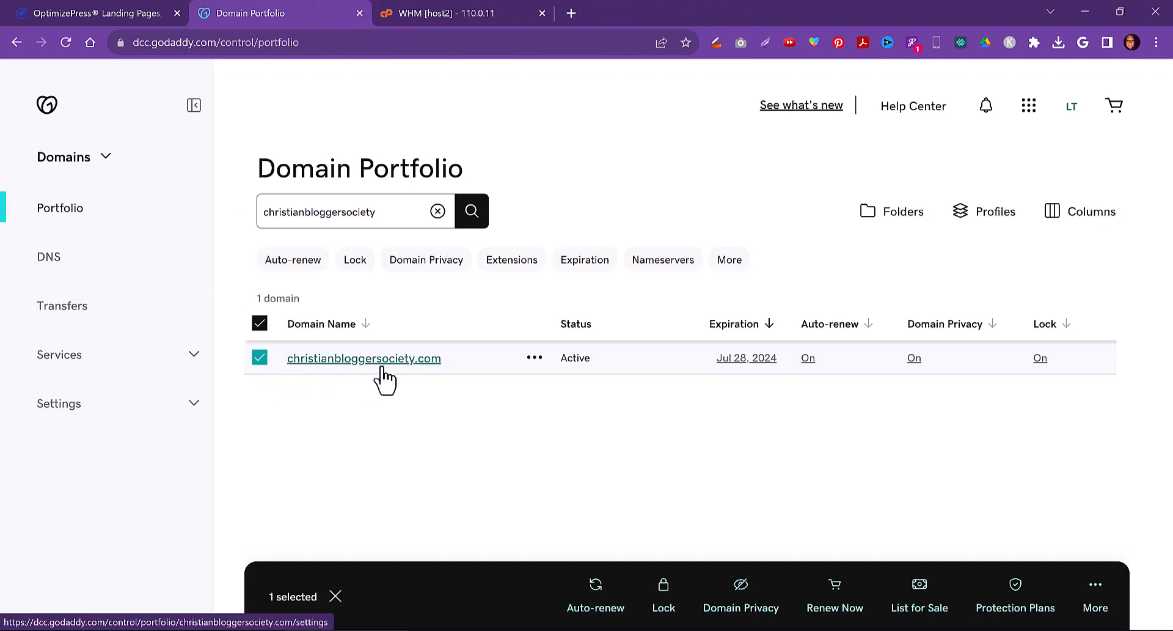
{"action": "left_click", "coordinate": [476, 11]}
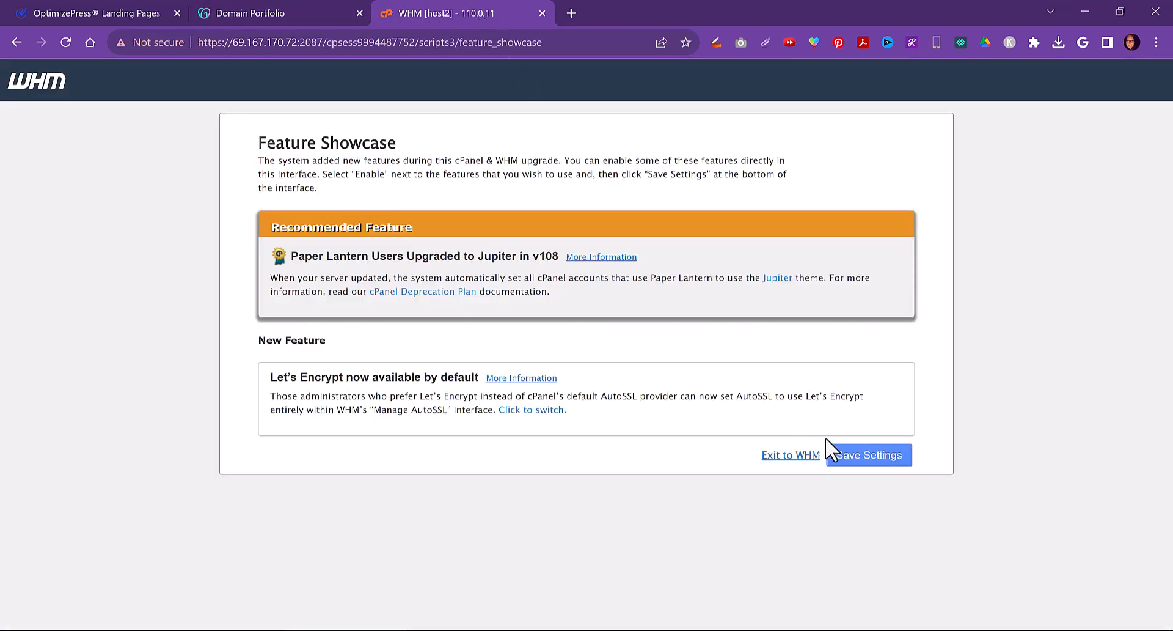
Exit the Feature Showcase to WHM without saving and close the notice
{"action": "left_click", "coordinate": [791, 455]}
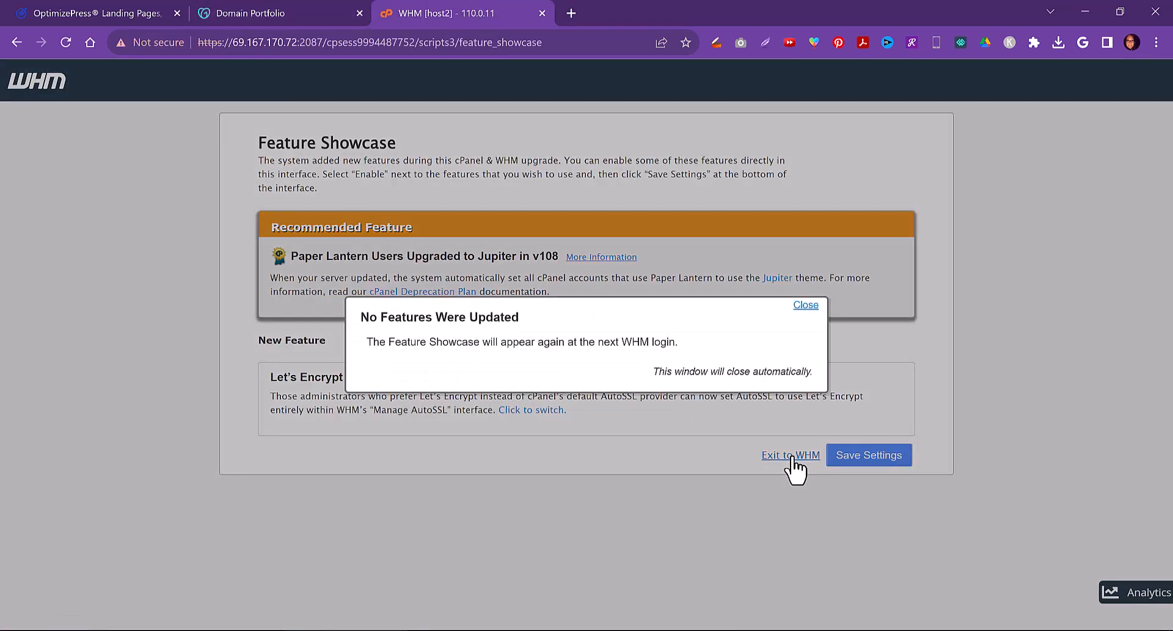
{"action": "left_click", "coordinate": [805, 305]}
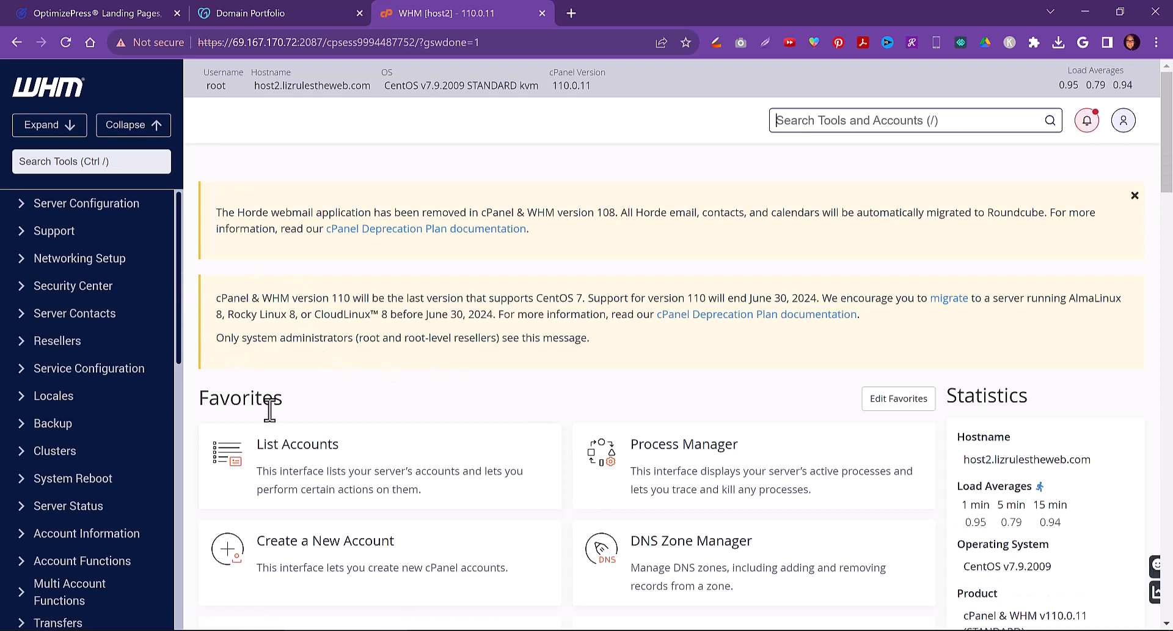
Open Create a New Account, enter christianbloggersociety.com as the domain, and scroll through the form's options
{"action": "left_click", "coordinate": [310, 546]}
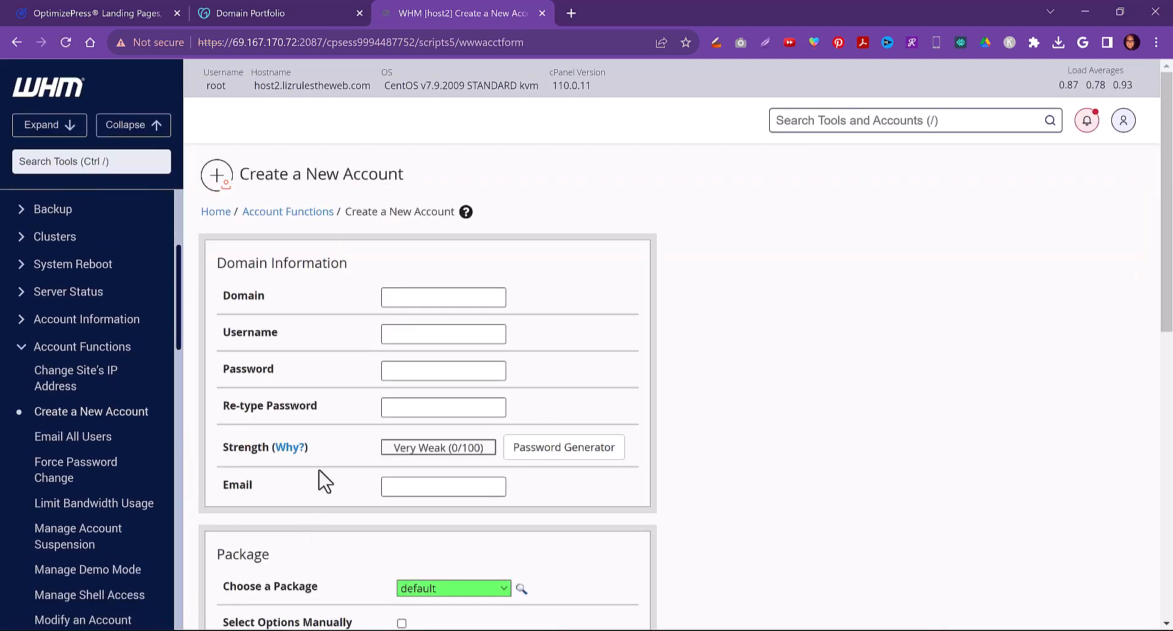
{"action": "left_click", "coordinate": [404, 298]}
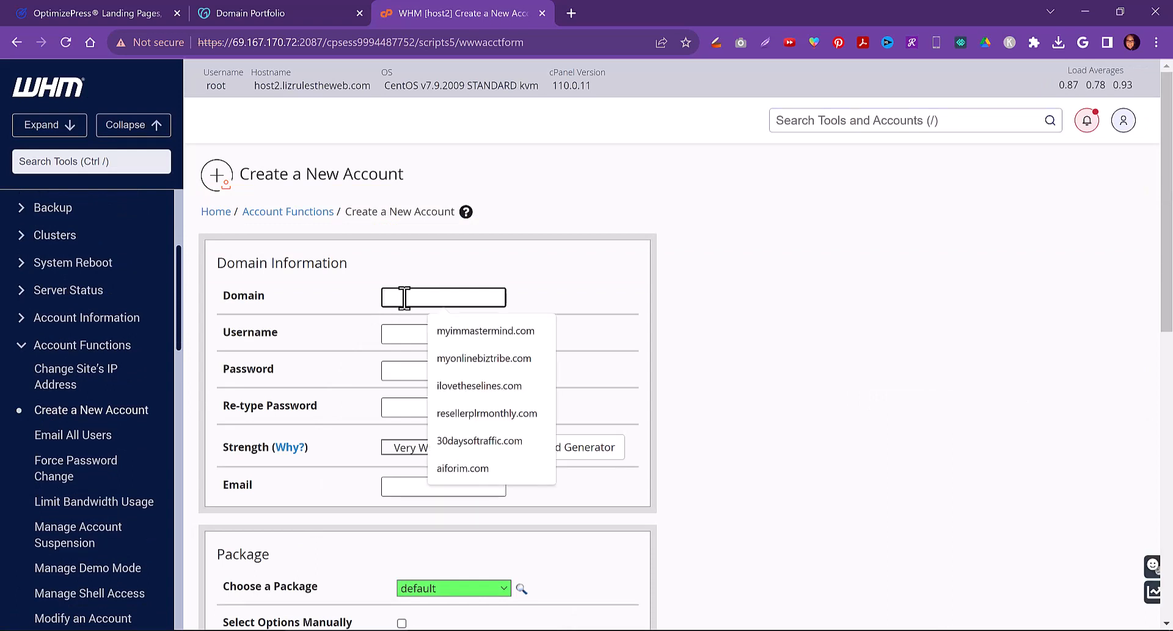
{"action": "type", "text": "Chri"}
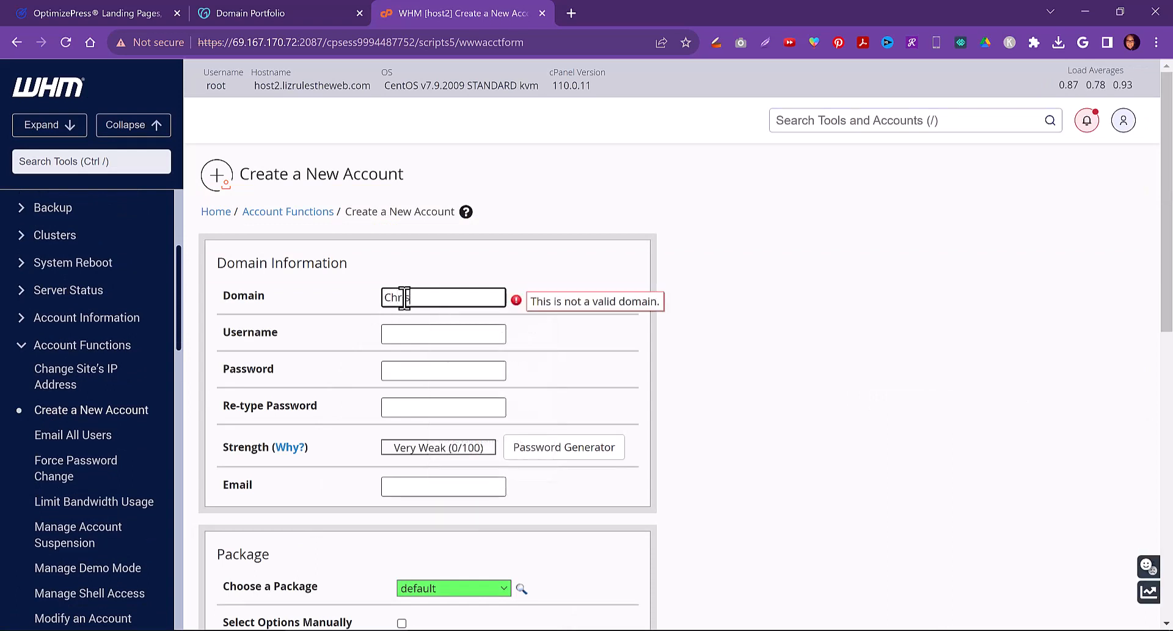
{"action": "type", "text": "stianBlog"}
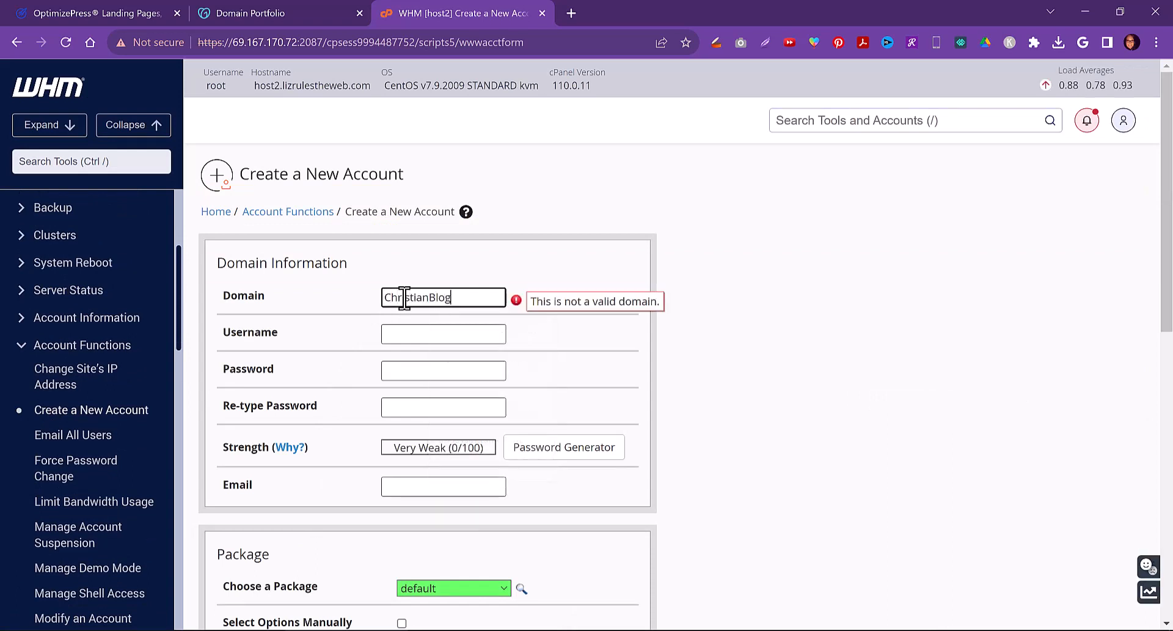
{"action": "type", "text": "gerSociety.com"}
{"action": "left_click", "coordinate": [422, 333]}
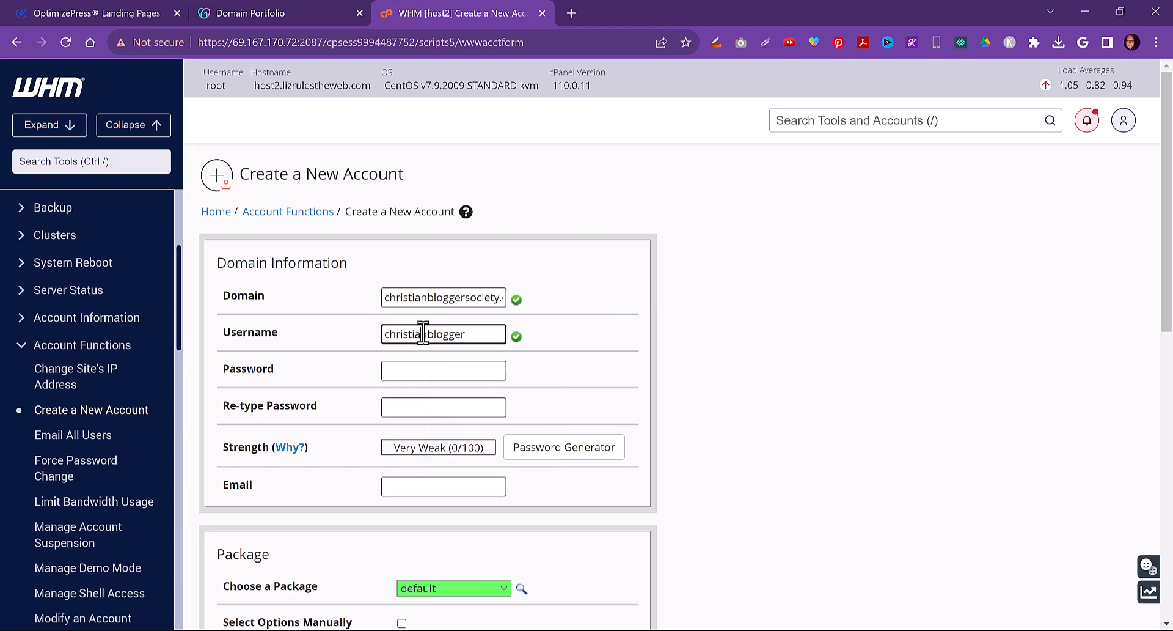
{"action": "left_click", "coordinate": [400, 370]}
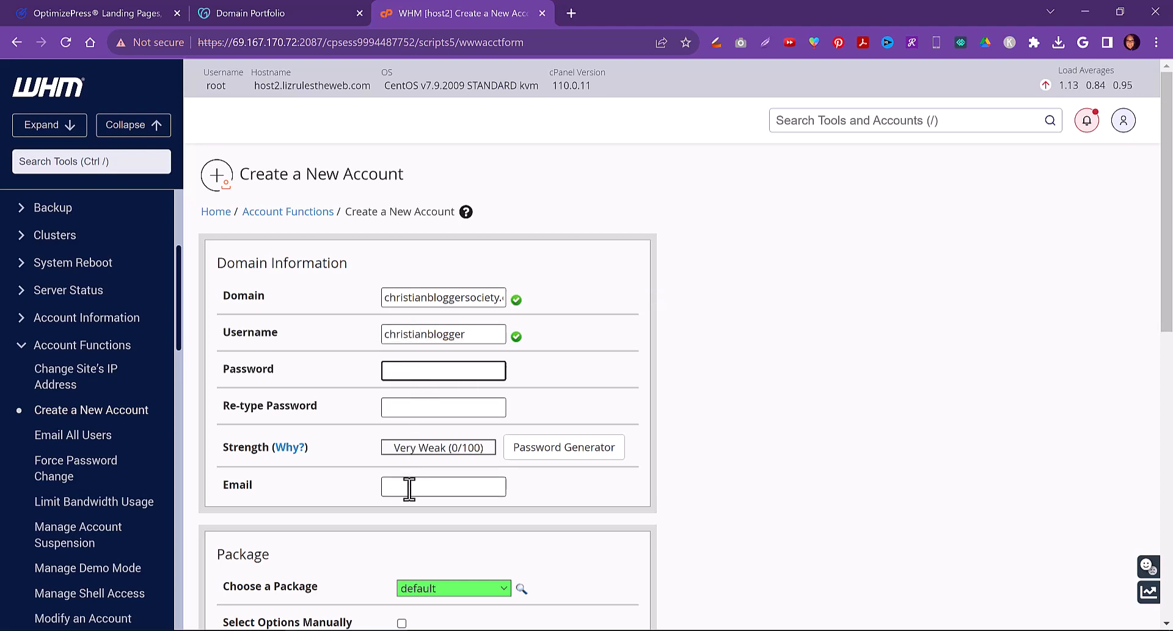
{"action": "scroll", "coordinate": [403, 483], "scroll_direction": "down", "scroll_amount": 10}
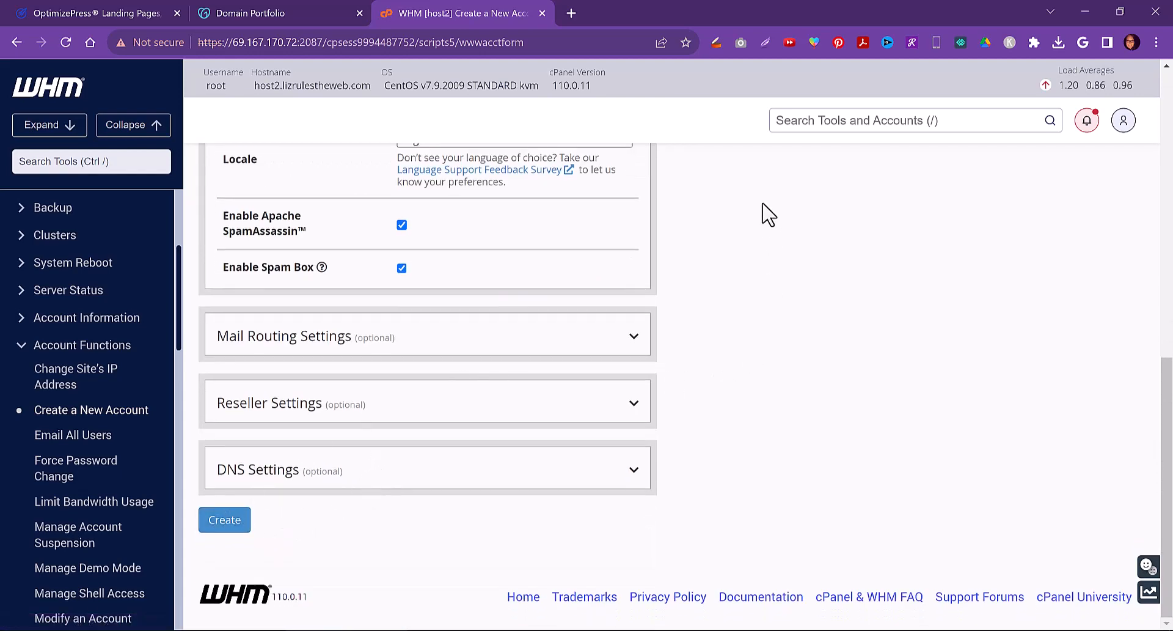
{"action": "scroll", "coordinate": [718, 295], "scroll_direction": "up", "scroll_amount": 5}
{"action": "scroll", "coordinate": [719, 296], "scroll_direction": "up", "scroll_amount": 4}
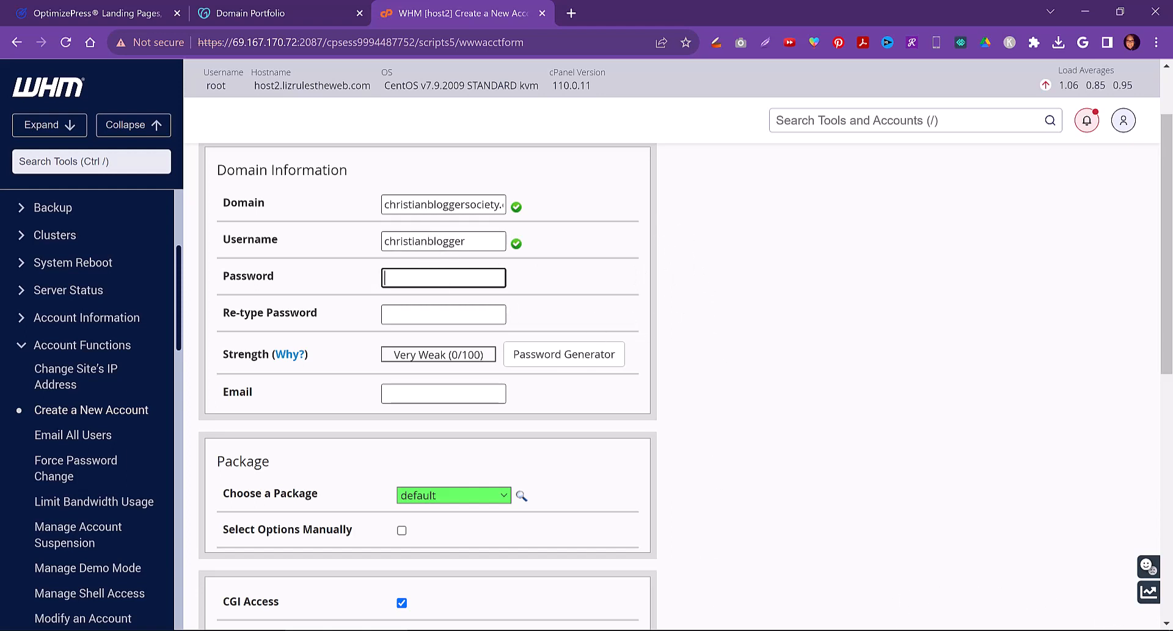
Create a new desktop folder named ChristianBloggerSociety.com
{"action": "left_click", "coordinate": [657, 630]}
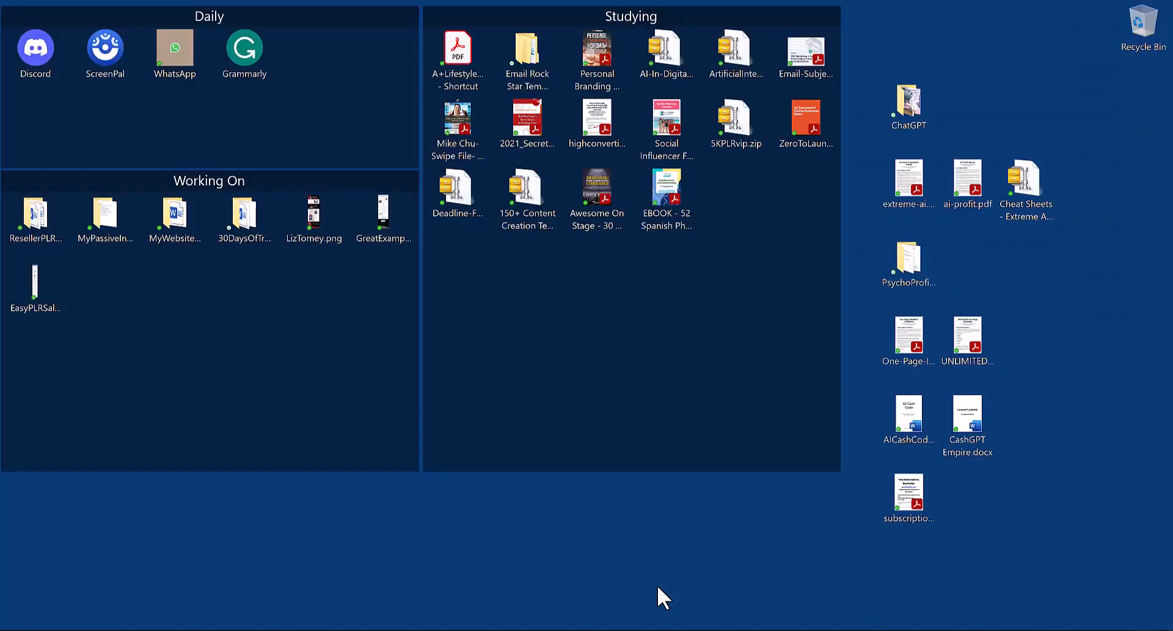
{"action": "right_click", "coordinate": [407, 549]}
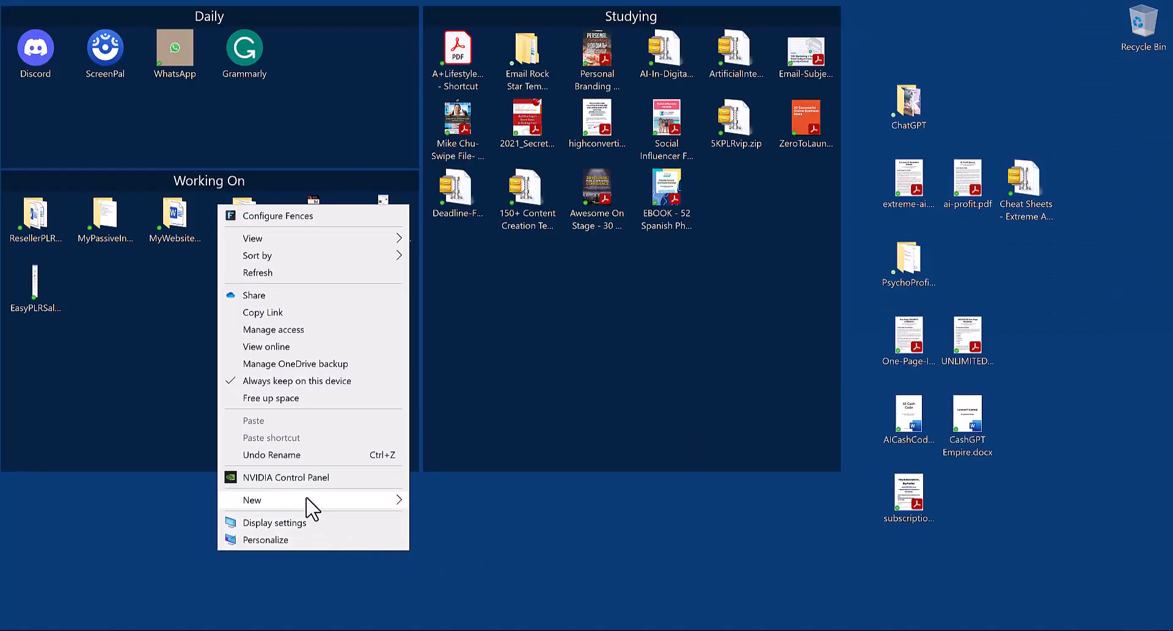
{"action": "mouse_move", "coordinate": [314, 502]}
{"action": "left_click", "coordinate": [457, 254]}
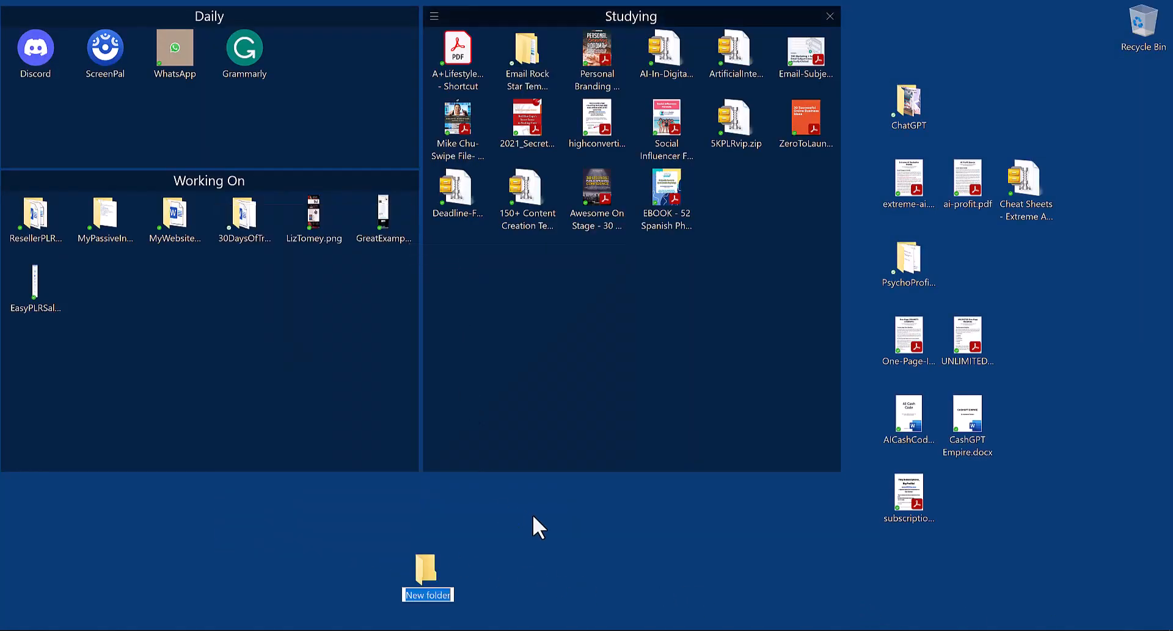
{"action": "type", "text": "Chris"}
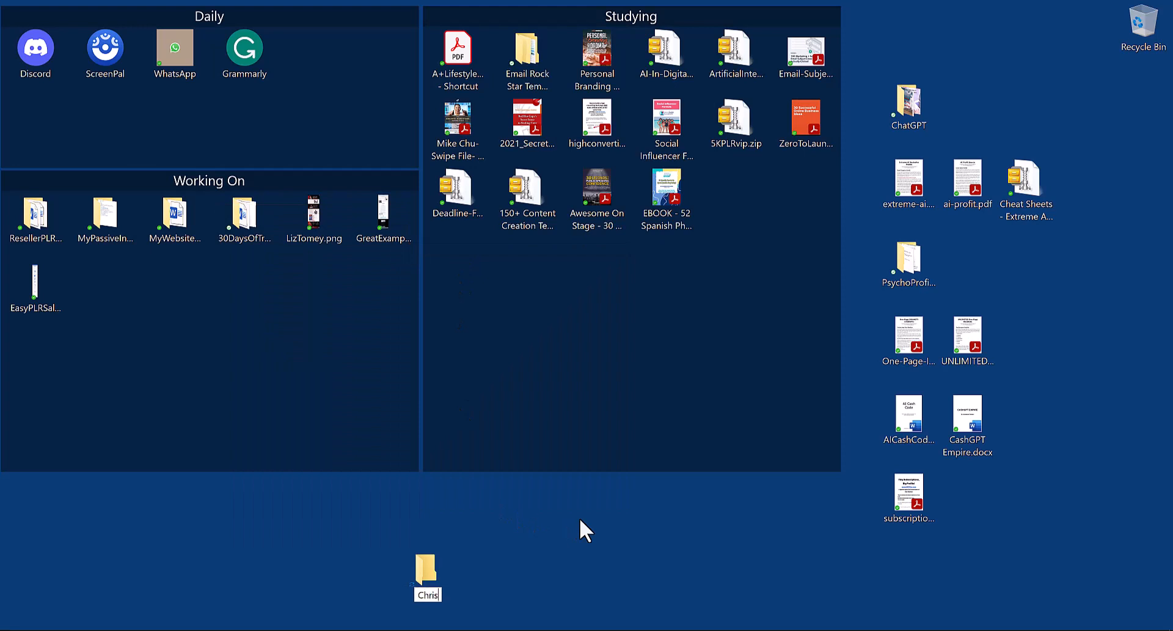
{"action": "type", "text": "tianBlogger"}
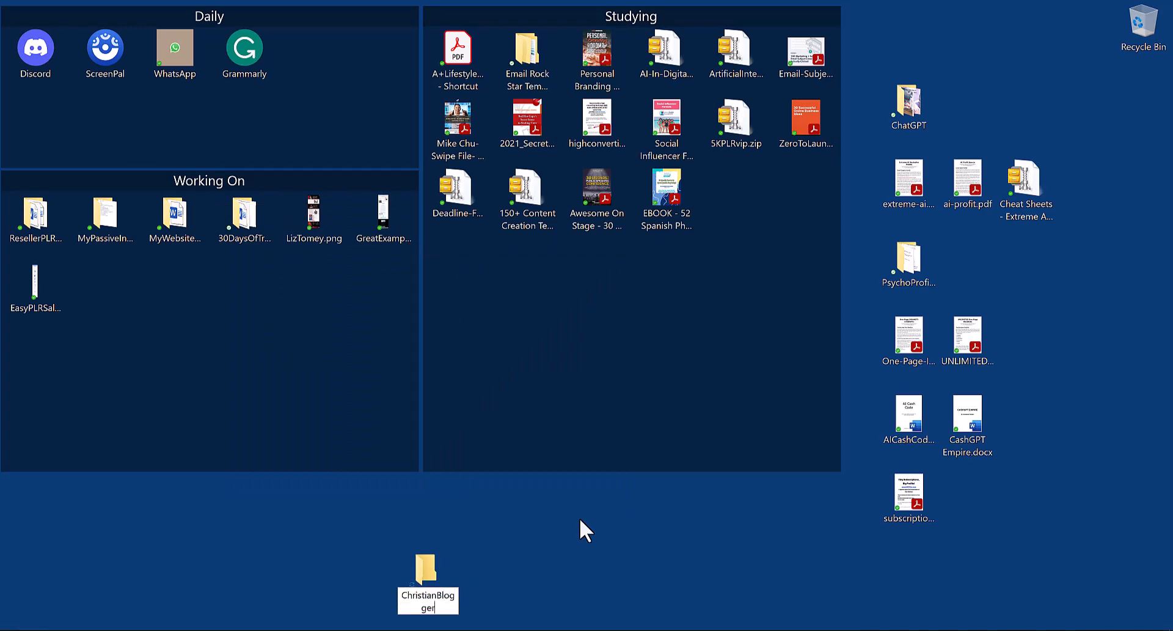
{"action": "type", "text": "Society.com"}
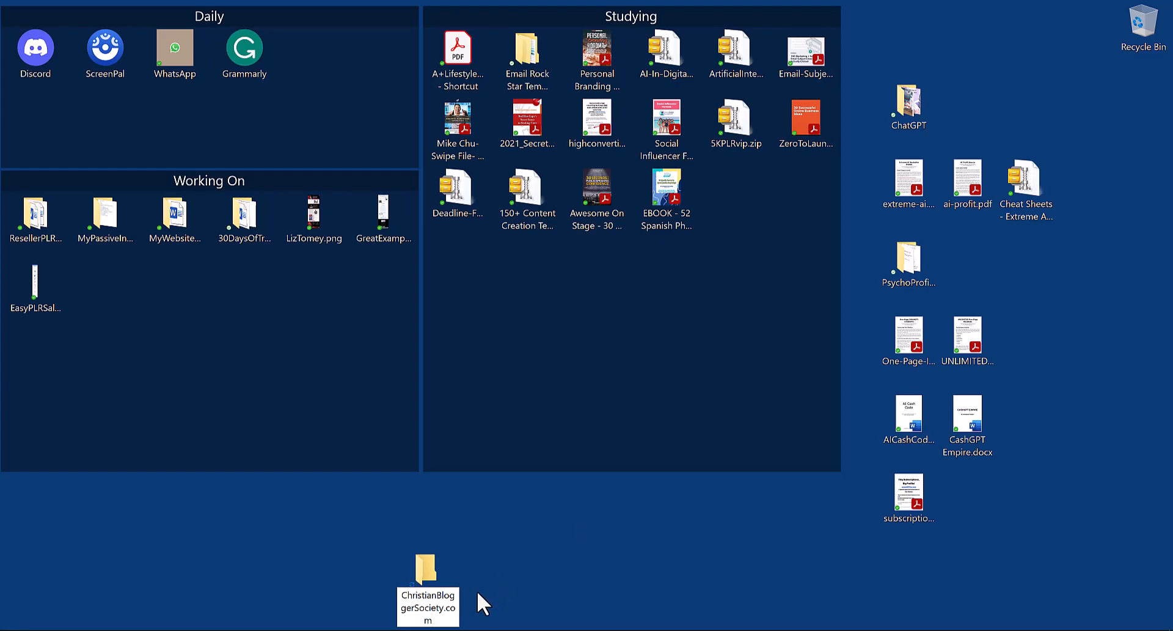
{"action": "key", "text": "Return"}
Inside the folder, create a text document named HostingInformation.txt and open it in Notepad over the WHM form
{"action": "double_click", "coordinate": [440, 573]}
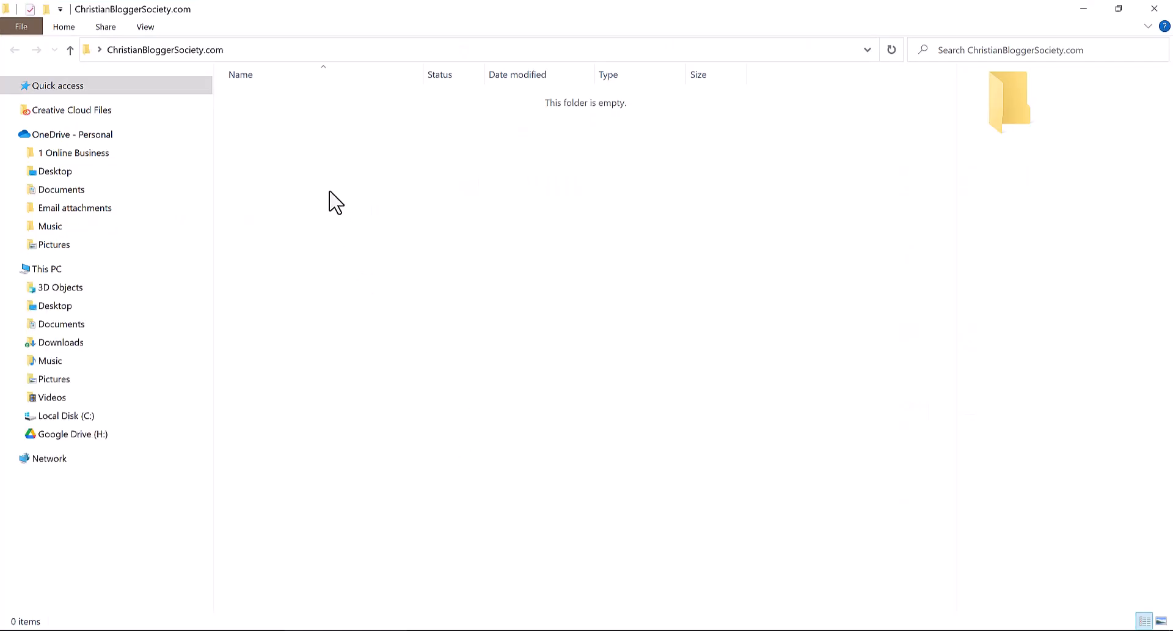
{"action": "right_click", "coordinate": [329, 192]}
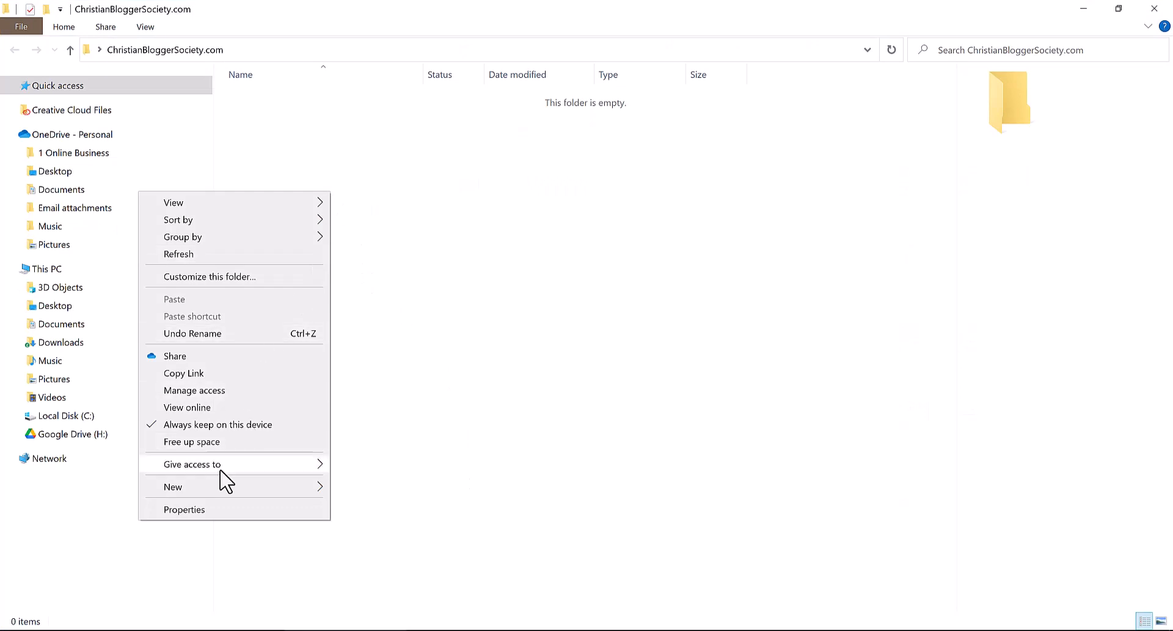
{"action": "mouse_move", "coordinate": [217, 487]}
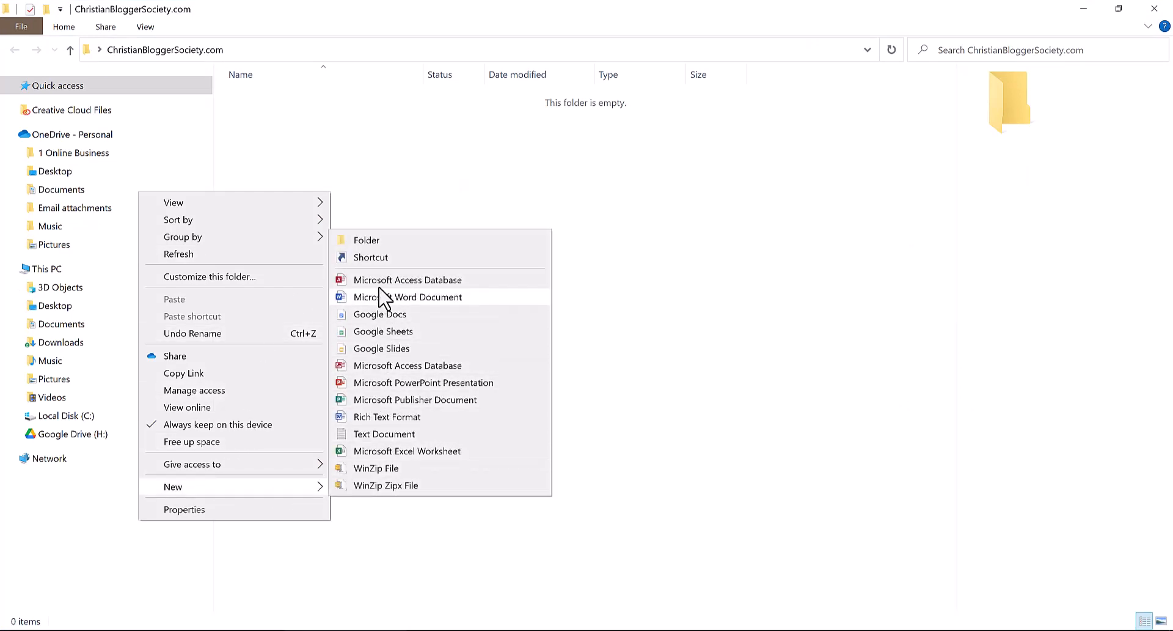
{"action": "left_click", "coordinate": [390, 433]}
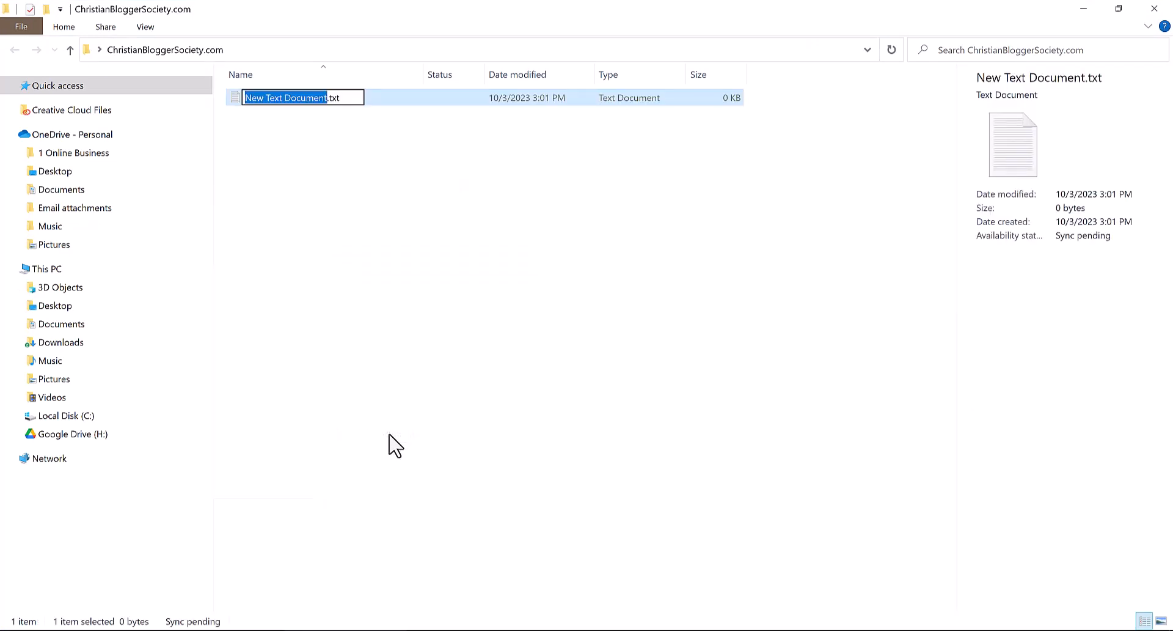
{"action": "type", "text": "HostingInformation"}
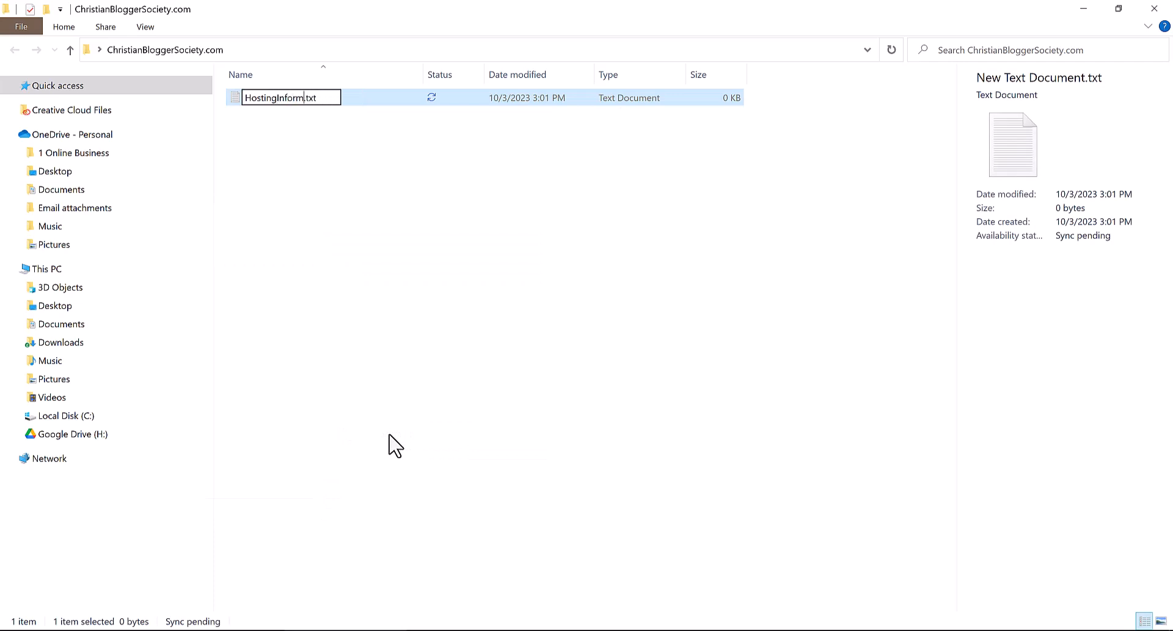
{"action": "left_click", "coordinate": [510, 227]}
{"action": "double_click", "coordinate": [301, 102]}
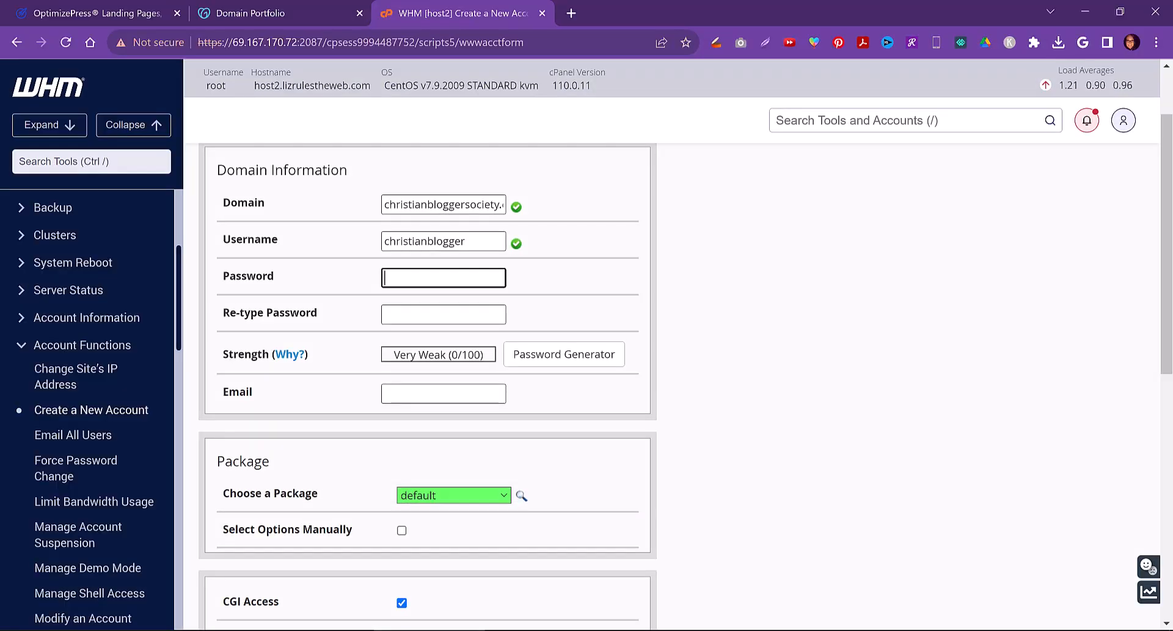
{"action": "key", "text": "alt+Tab"}
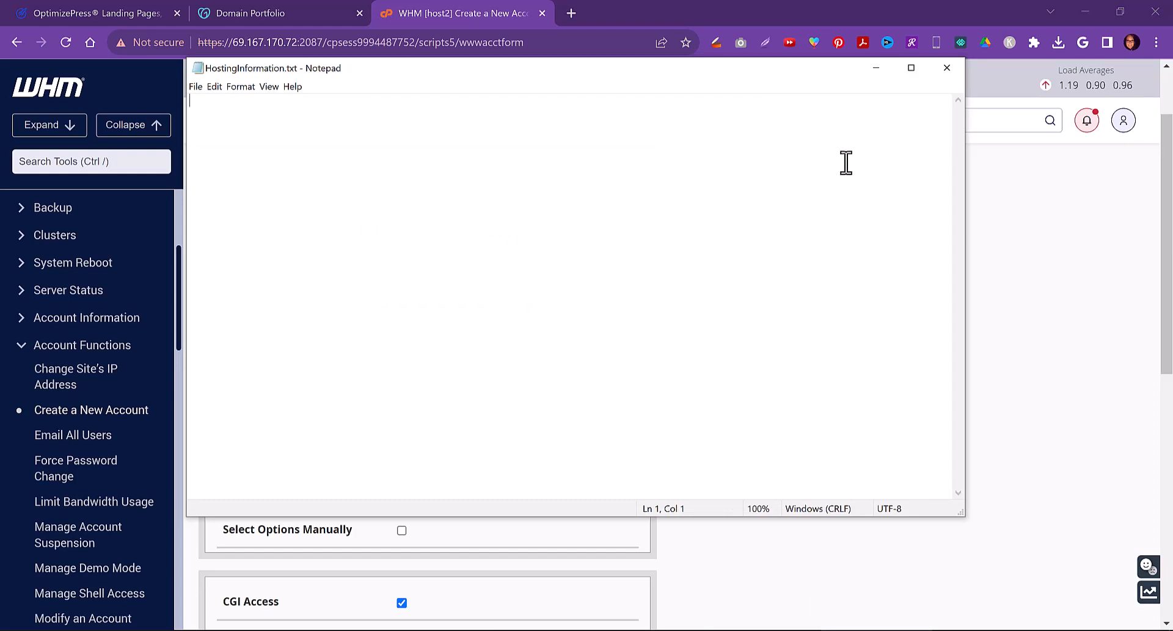
Scroll to the end of the new account form and review the hosting details recorded in HostingInformation.txt
{"action": "left_click", "coordinate": [876, 68]}
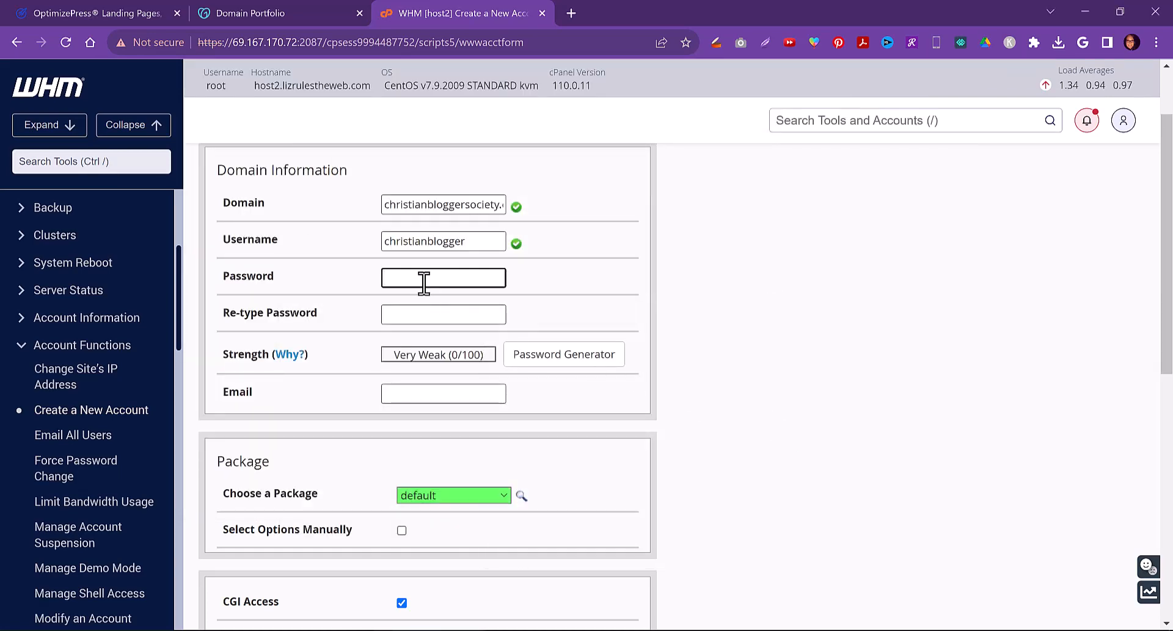
{"action": "scroll", "coordinate": [756, 526], "scroll_direction": "down", "scroll_amount": 8}
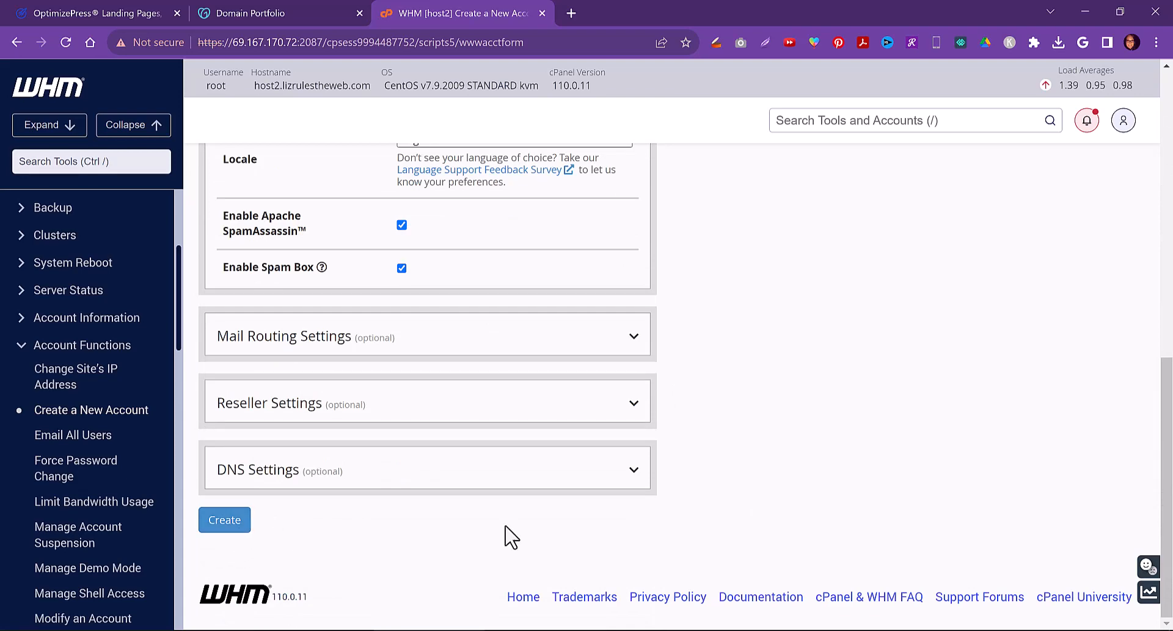
{"action": "left_click", "coordinate": [954, 630]}
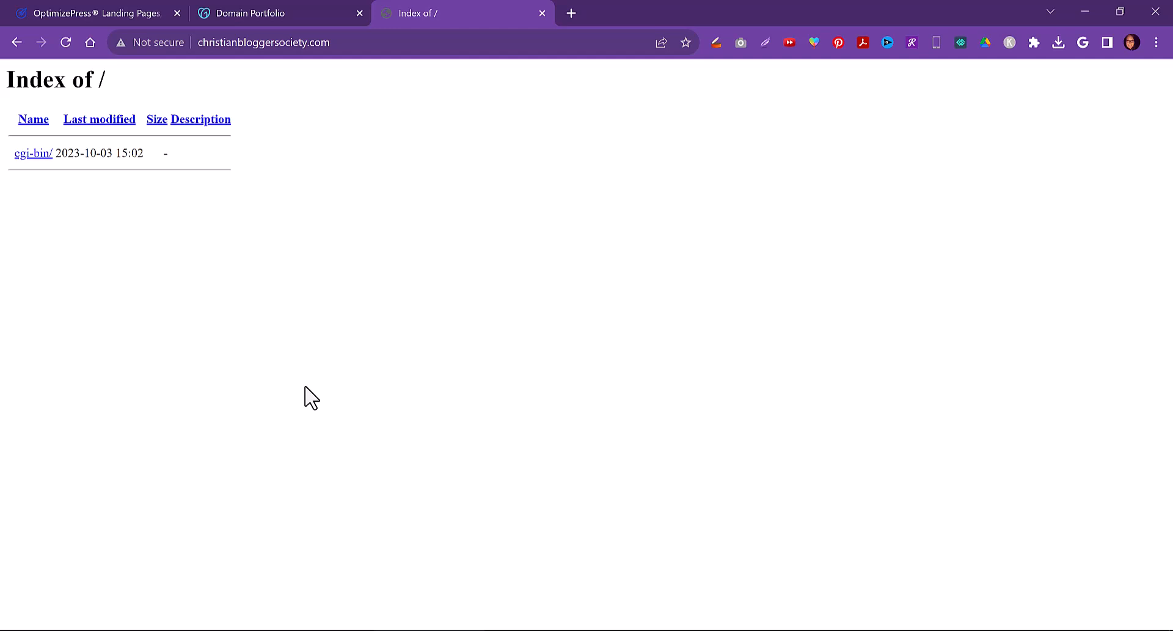
{"action": "left_click", "coordinate": [753, 628]}
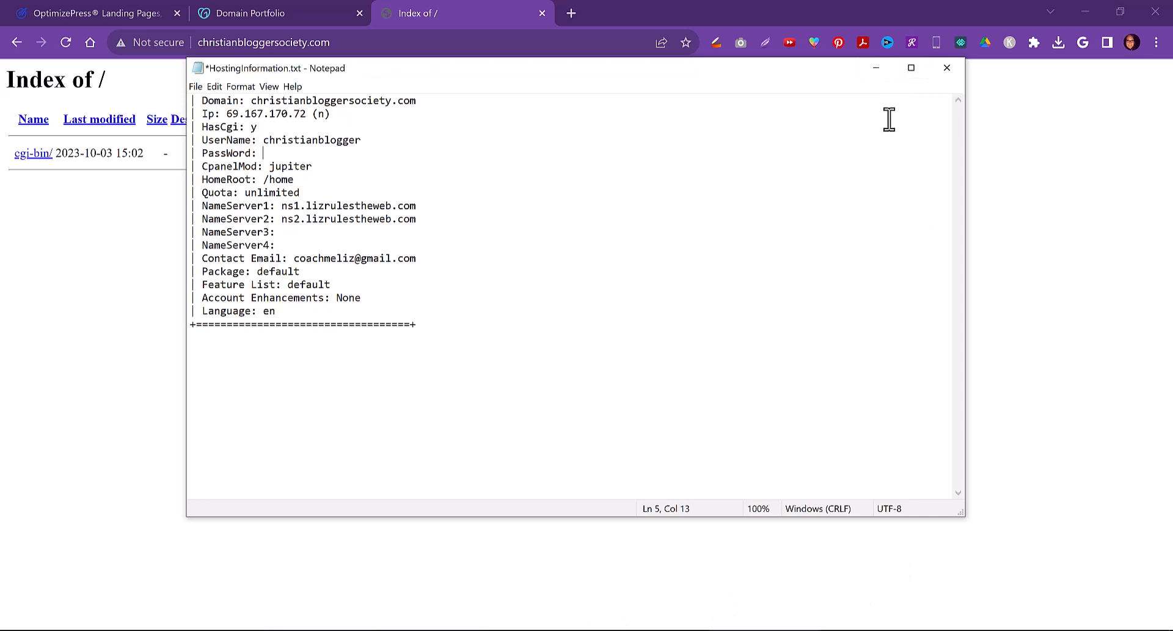
{"action": "left_click", "coordinate": [876, 67]}
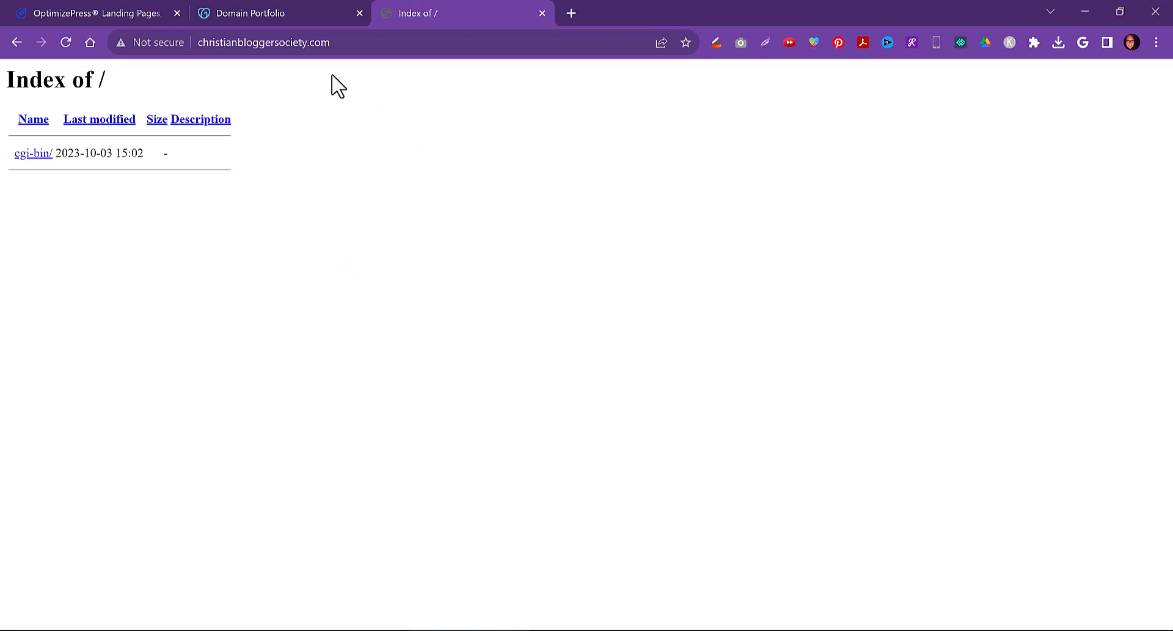
Go to christianbloggersociety.com/cpanel to reach the cPanel login page
{"action": "left_click", "coordinate": [351, 42]}
{"action": "left_click", "coordinate": [361, 43]}
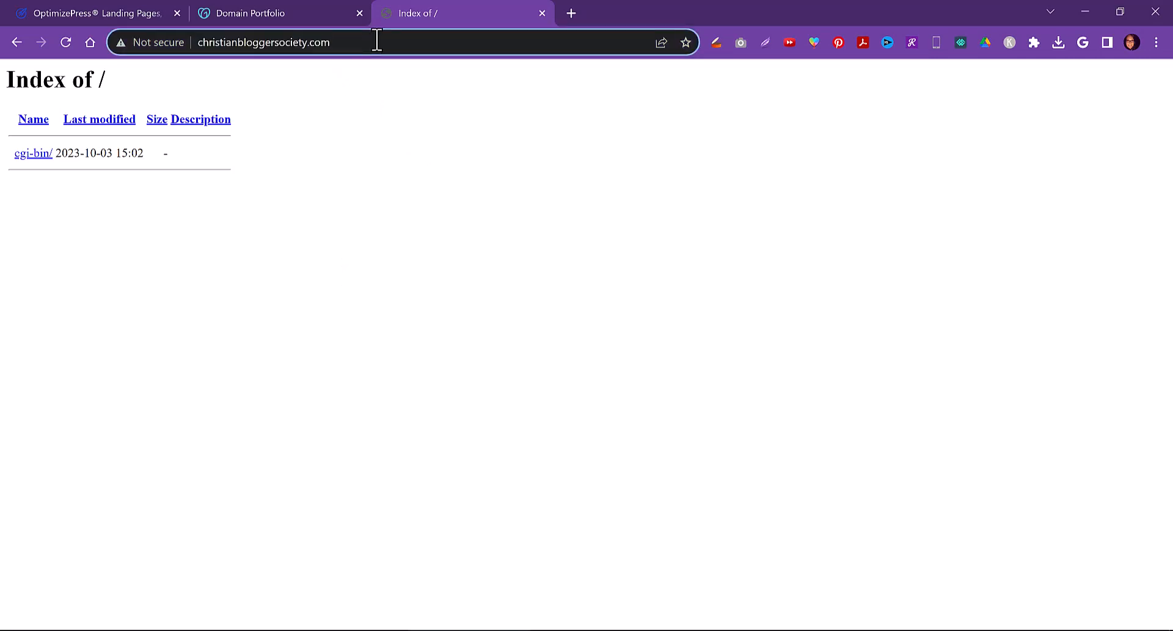
{"action": "type", "text": "/cpanel"}
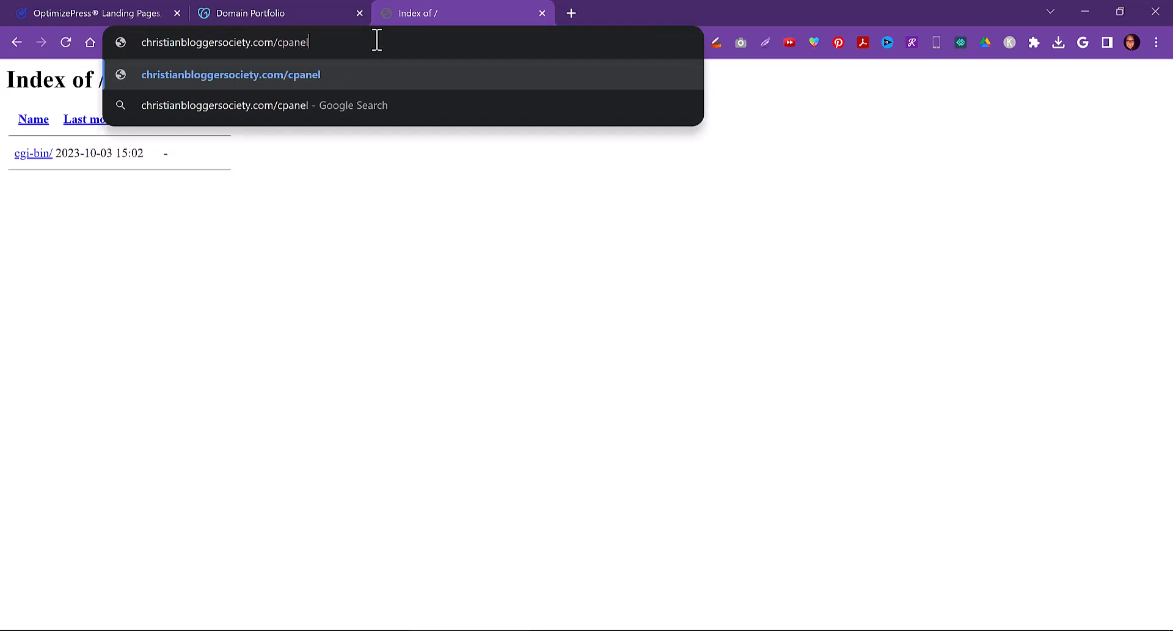
{"action": "key", "text": "Return"}
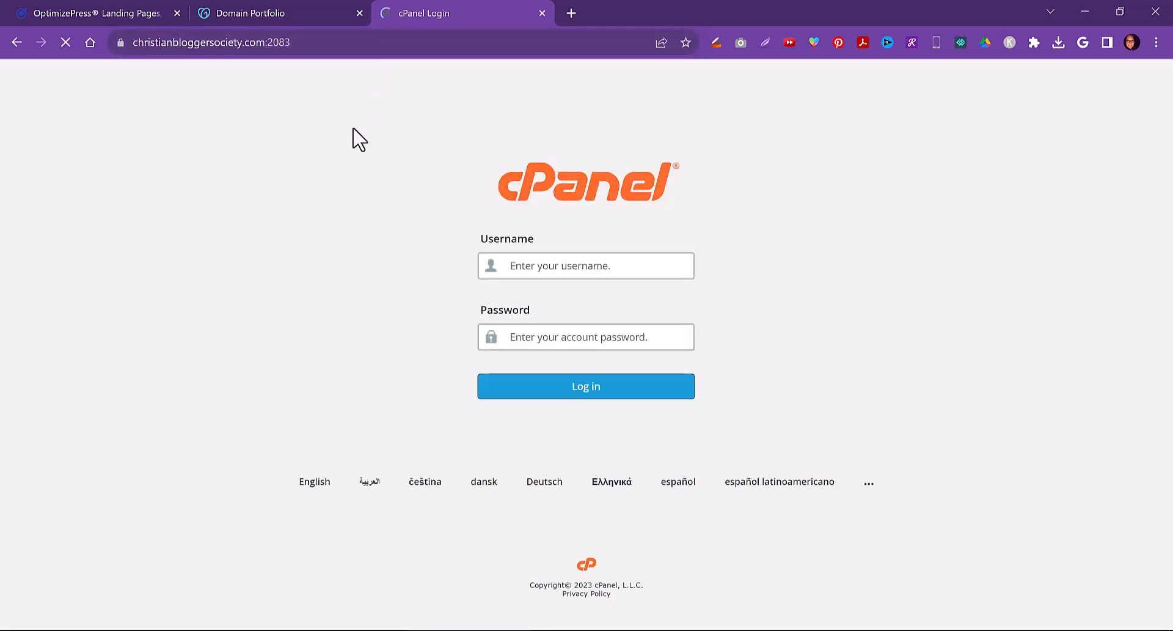
Try to log in to cPanel with username christianbloggersociety and the account password
{"action": "left_click", "coordinate": [552, 264]}
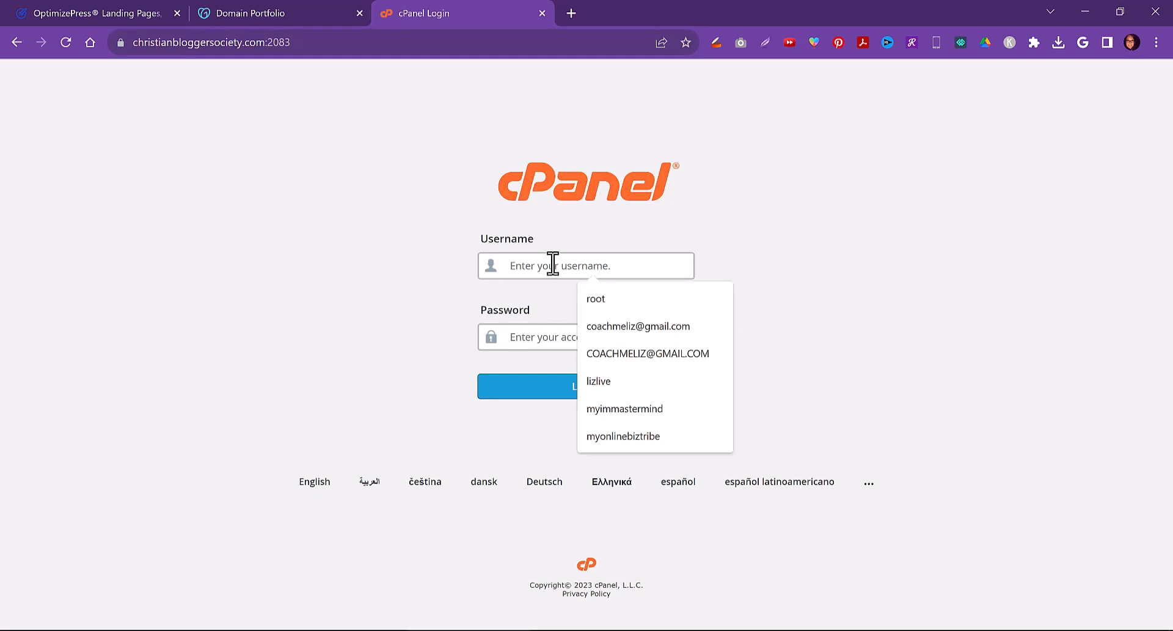
{"action": "type", "text": "chr"}
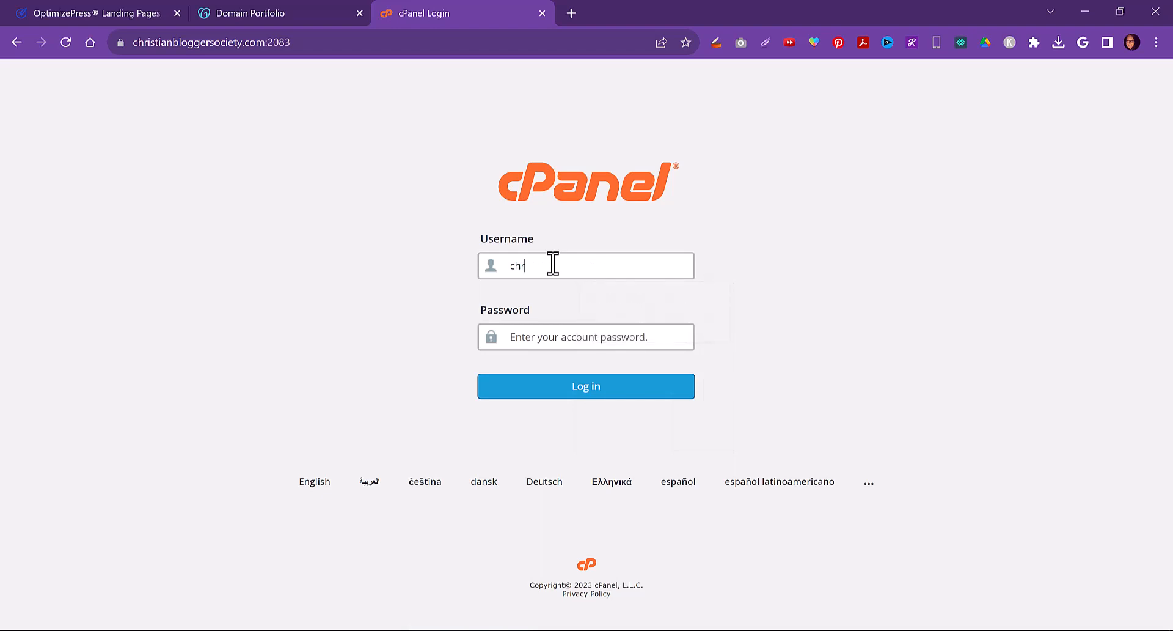
{"action": "type", "text": "istianbloggersociety"}
{"action": "key", "text": "Tab"}
{"action": "type", "text": "••"}
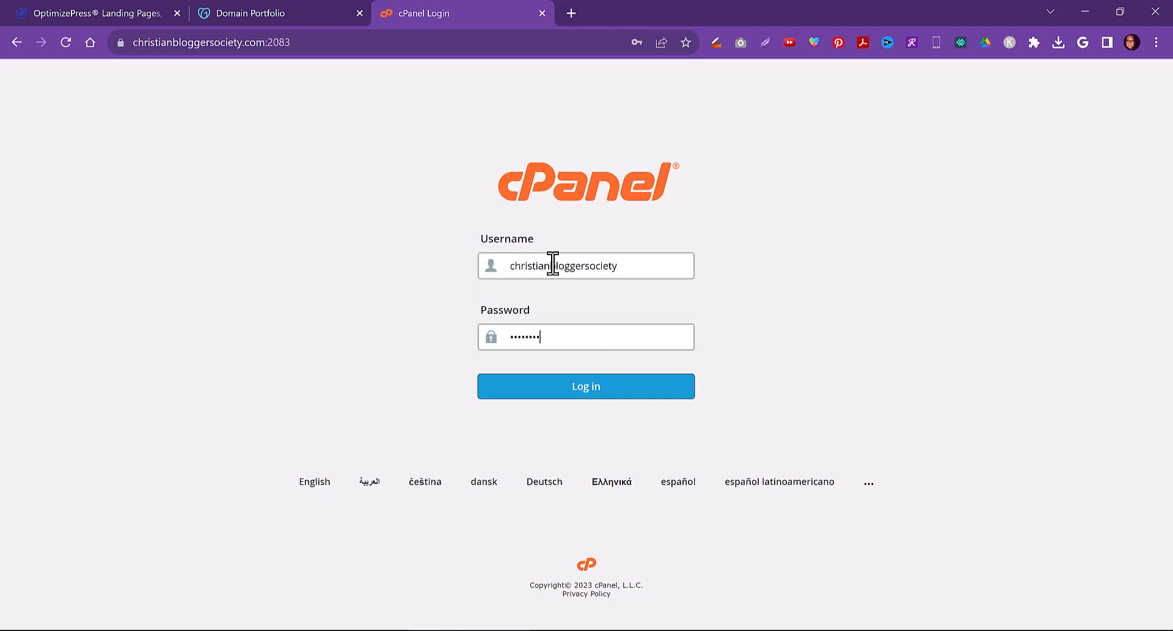
{"action": "left_click", "coordinate": [597, 393]}
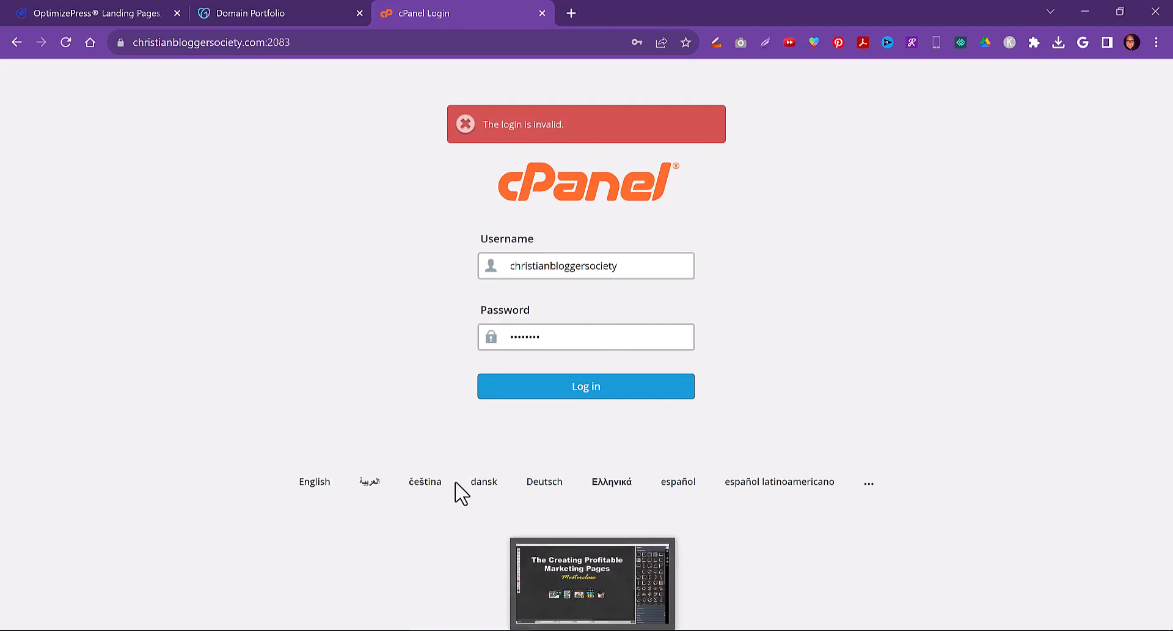
Correct the username to christianblogger and log in to cPanel
{"action": "left_click", "coordinate": [572, 269]}
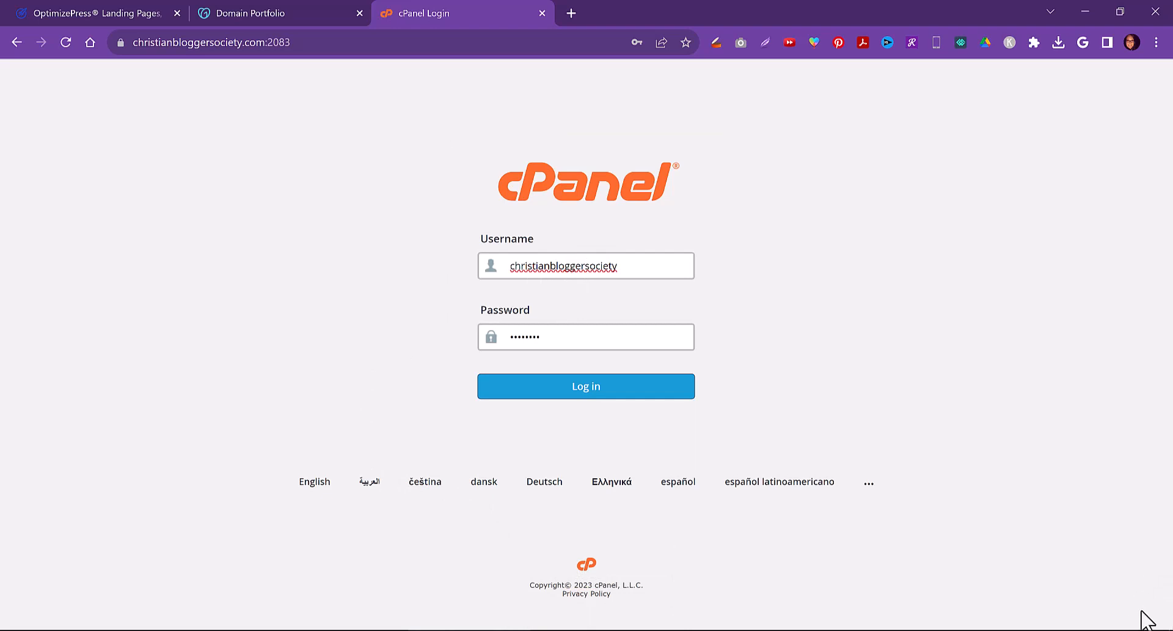
{"action": "left_click", "coordinate": [1172, 629]}
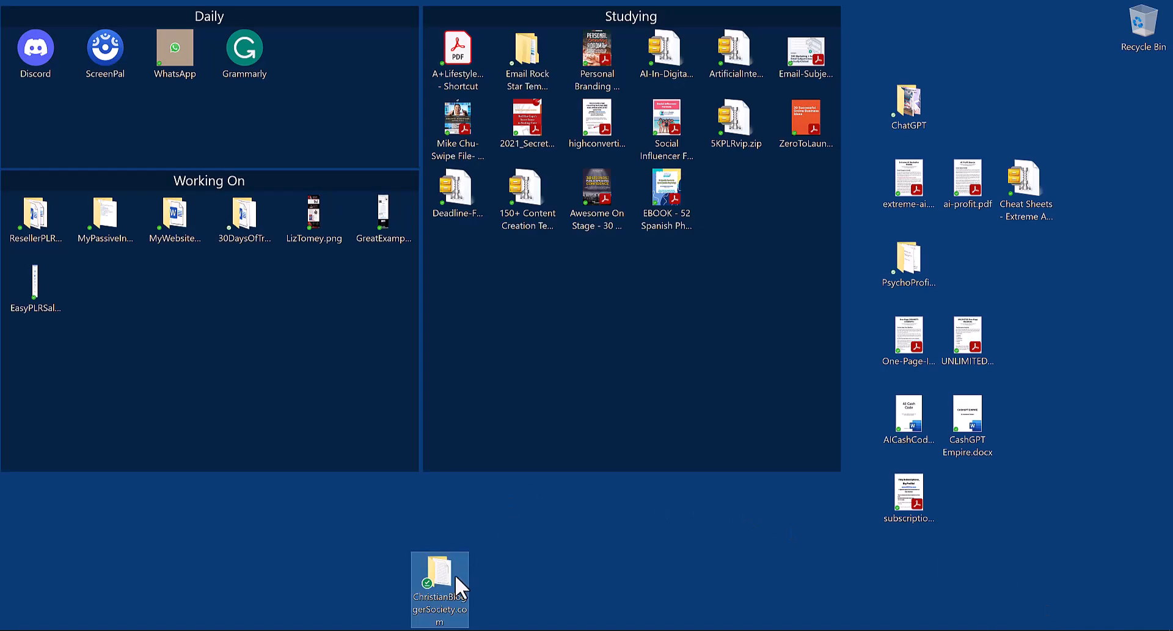
{"action": "double_click", "coordinate": [450, 575]}
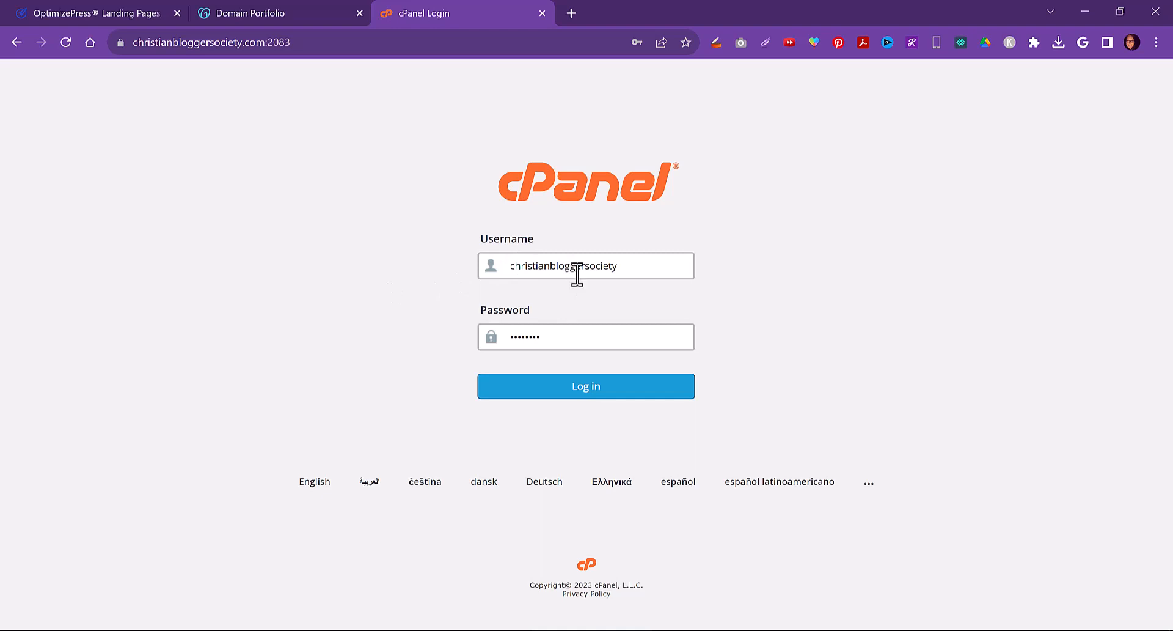
{"action": "left_click_drag", "start_coordinate": [619, 266], "coordinate": [588, 268]}
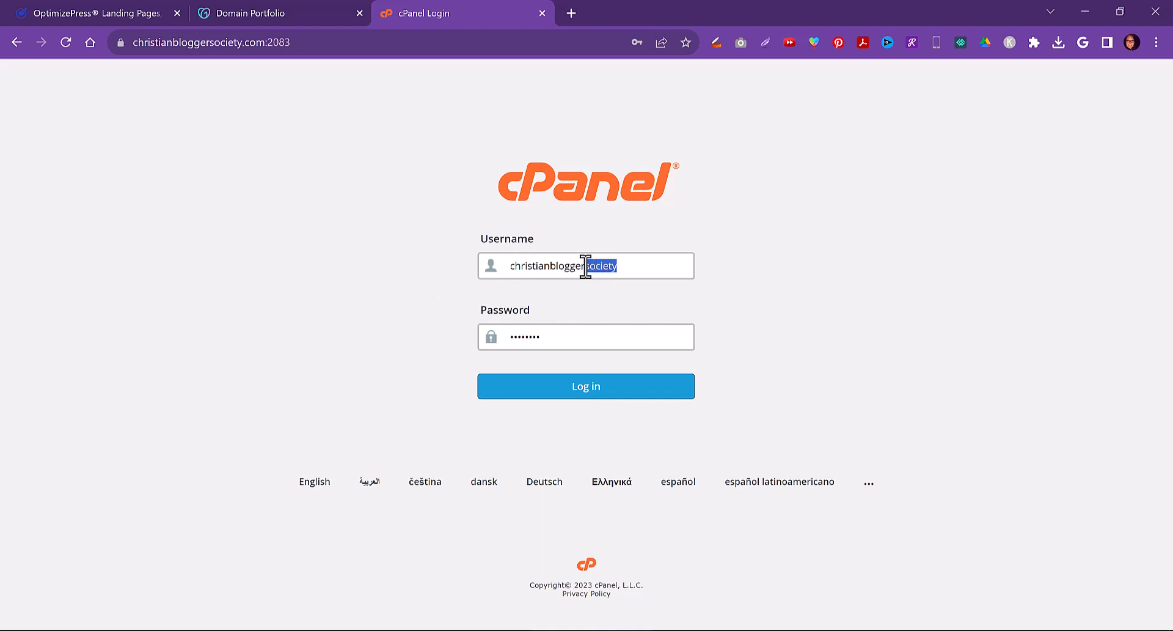
{"action": "key", "text": "BackSpace"}
{"action": "left_click", "coordinate": [744, 298]}
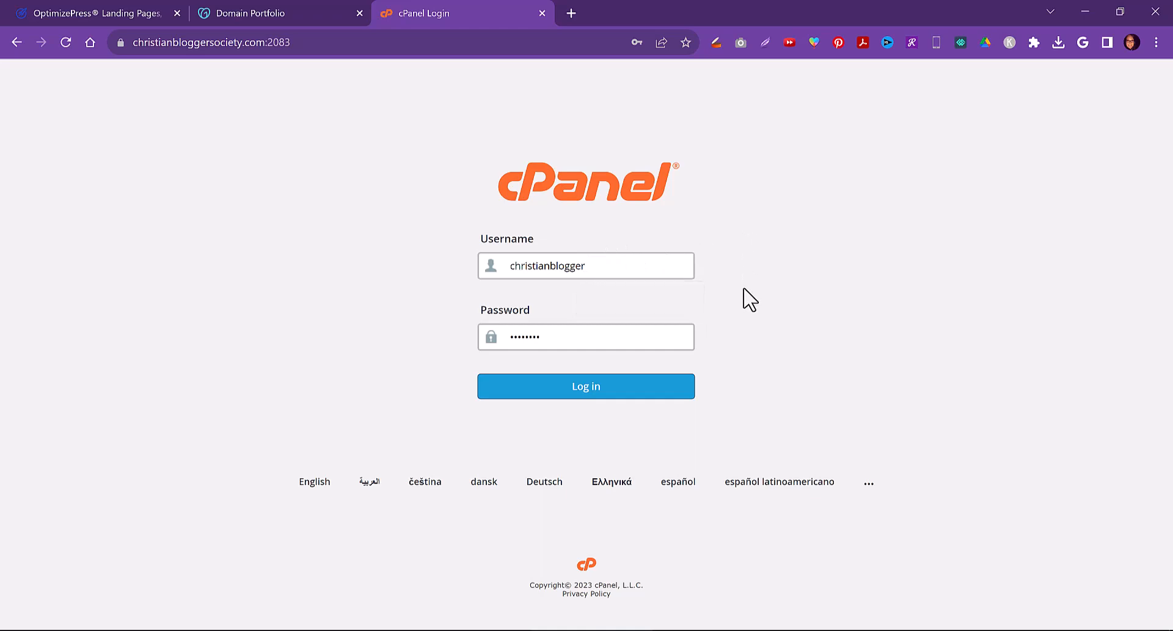
{"action": "left_click", "coordinate": [595, 389]}
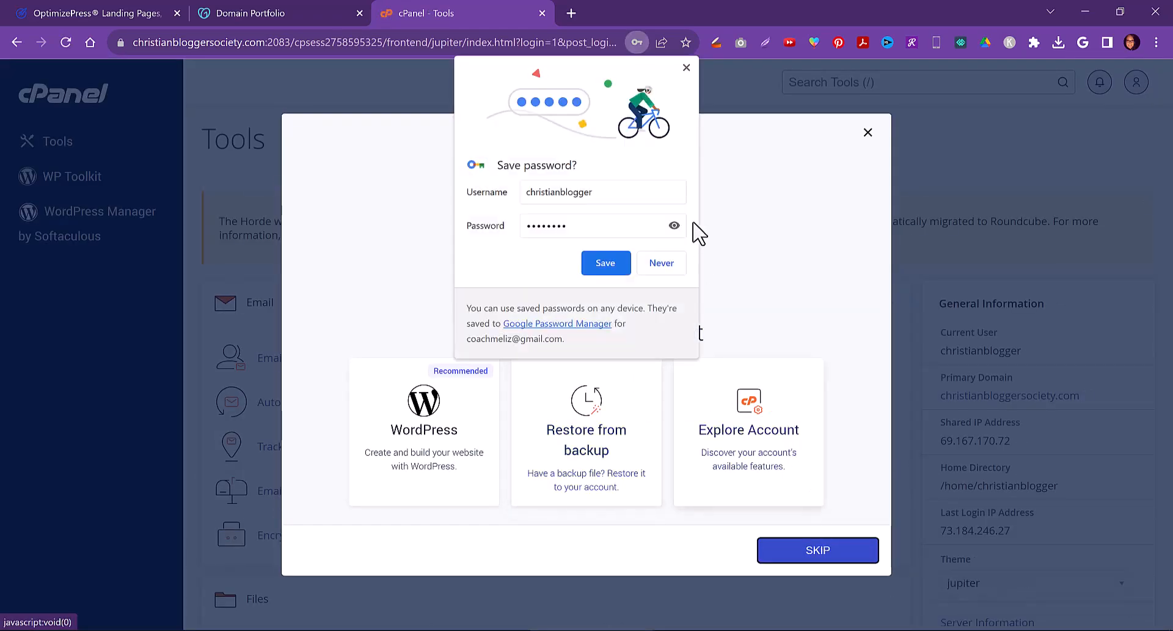
Save the login in the browser and dismiss the analytics notice and the starting-point dialog
{"action": "left_click", "coordinate": [608, 268]}
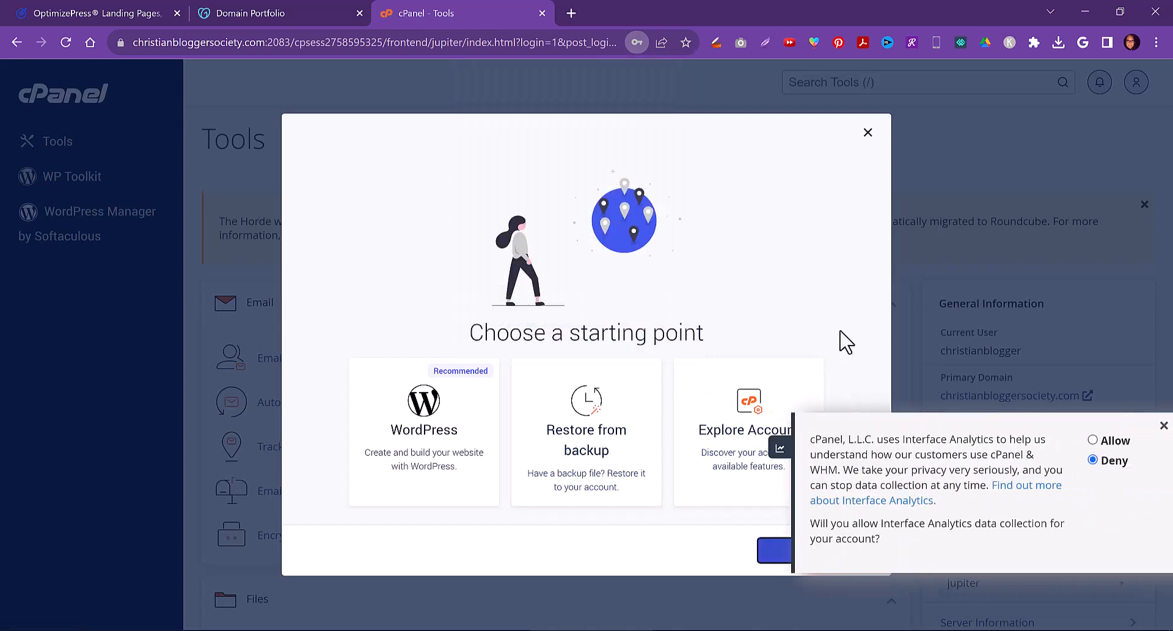
{"action": "left_click", "coordinate": [1163, 426]}
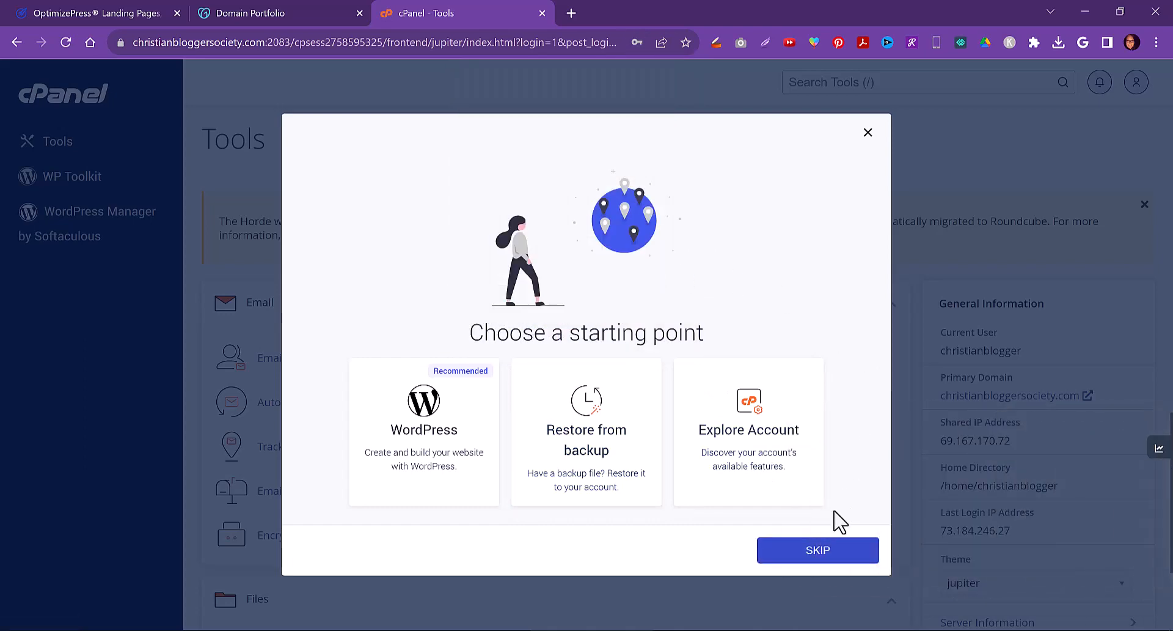
{"action": "left_click", "coordinate": [818, 553]}
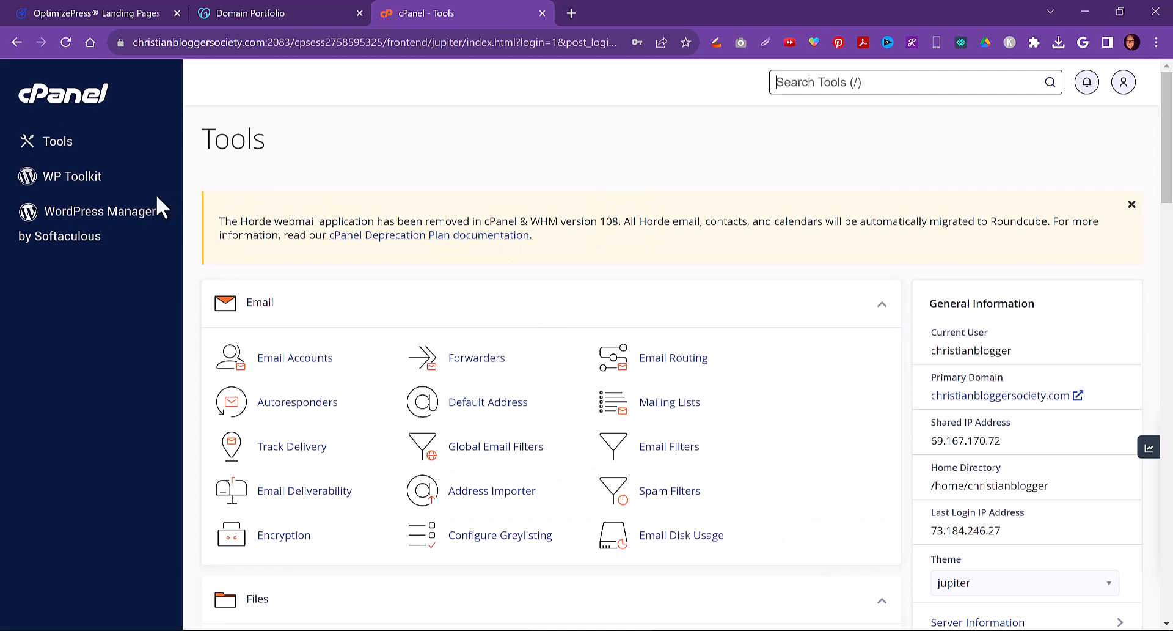
Open WordPress Manager by Softaculous, start a new WordPress install, and select the In Directory field
{"action": "left_click", "coordinate": [66, 216]}
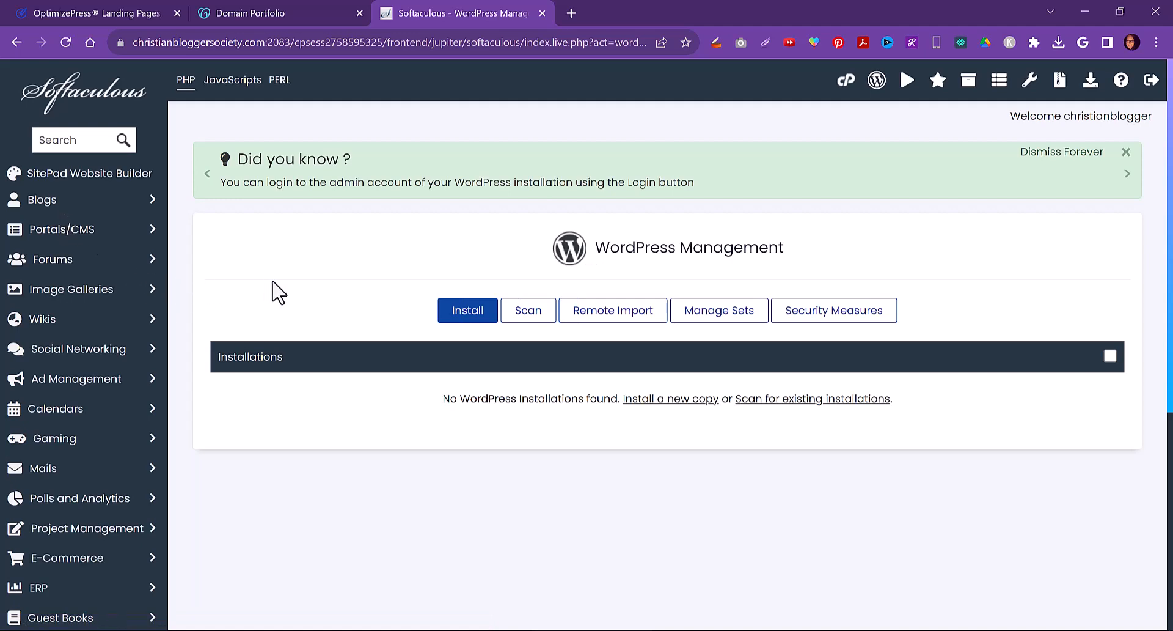
{"action": "left_click", "coordinate": [468, 311]}
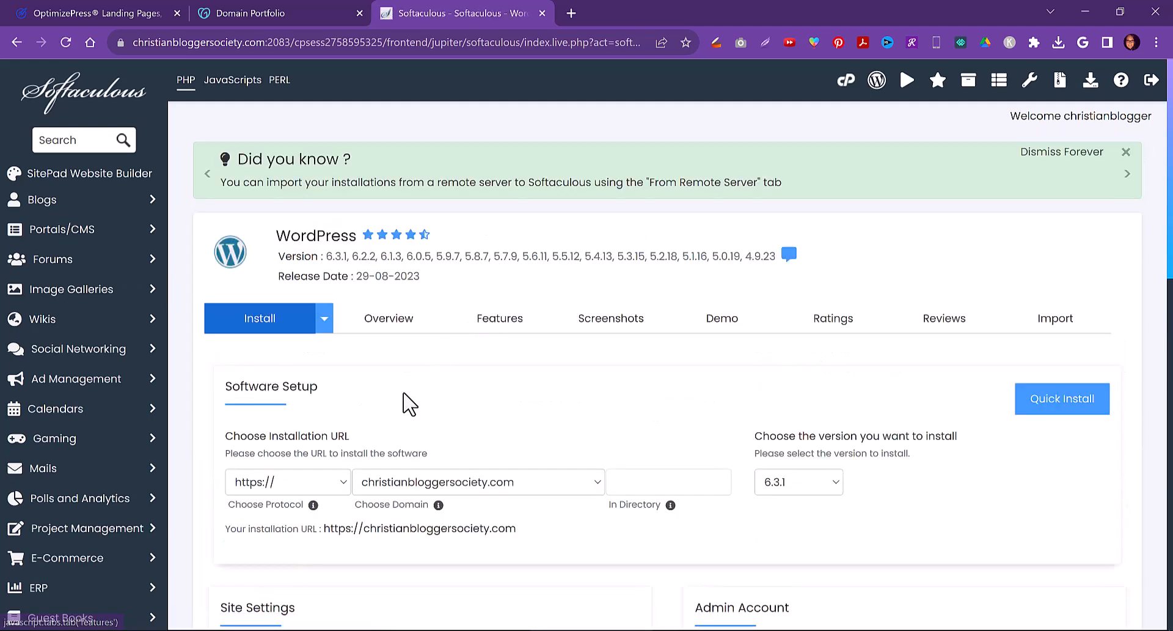
{"action": "scroll", "coordinate": [409, 400], "scroll_direction": "down", "scroll_amount": 4}
{"action": "left_click", "coordinate": [673, 257]}
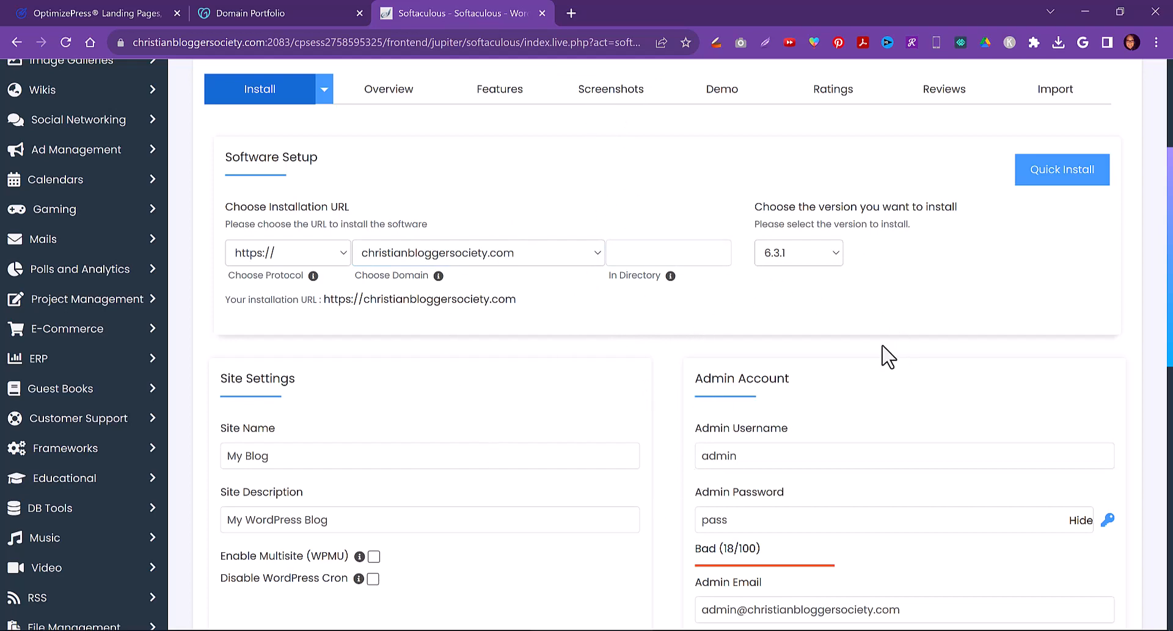
{"action": "left_click", "coordinate": [653, 250]}
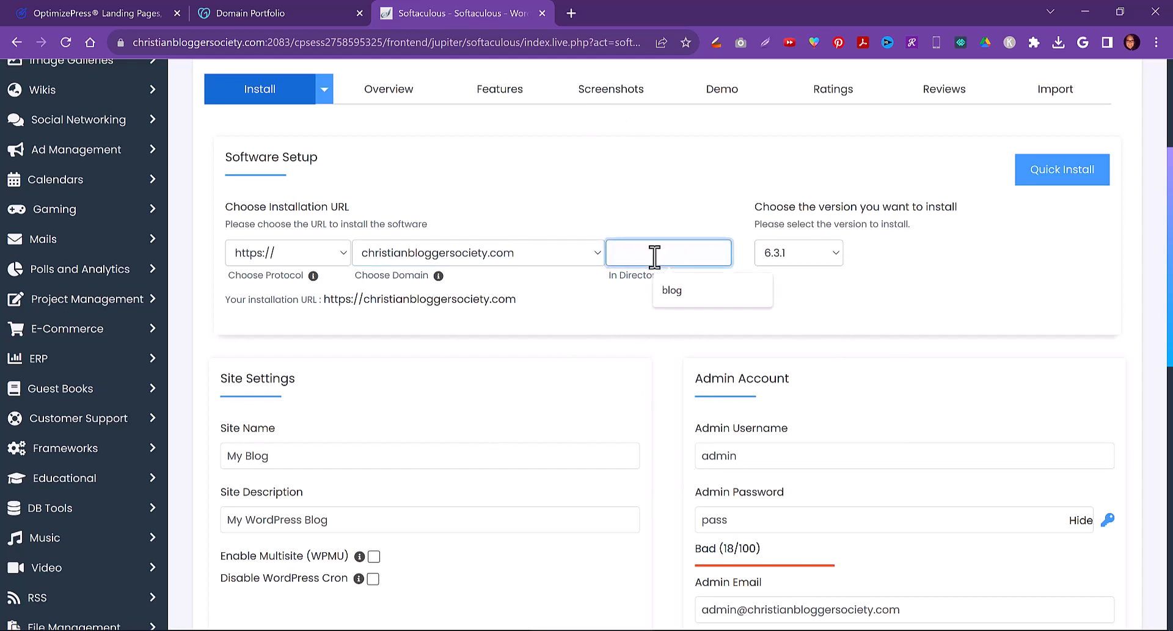
Open liztomey.com in a new browser tab
{"action": "left_click", "coordinate": [571, 13]}
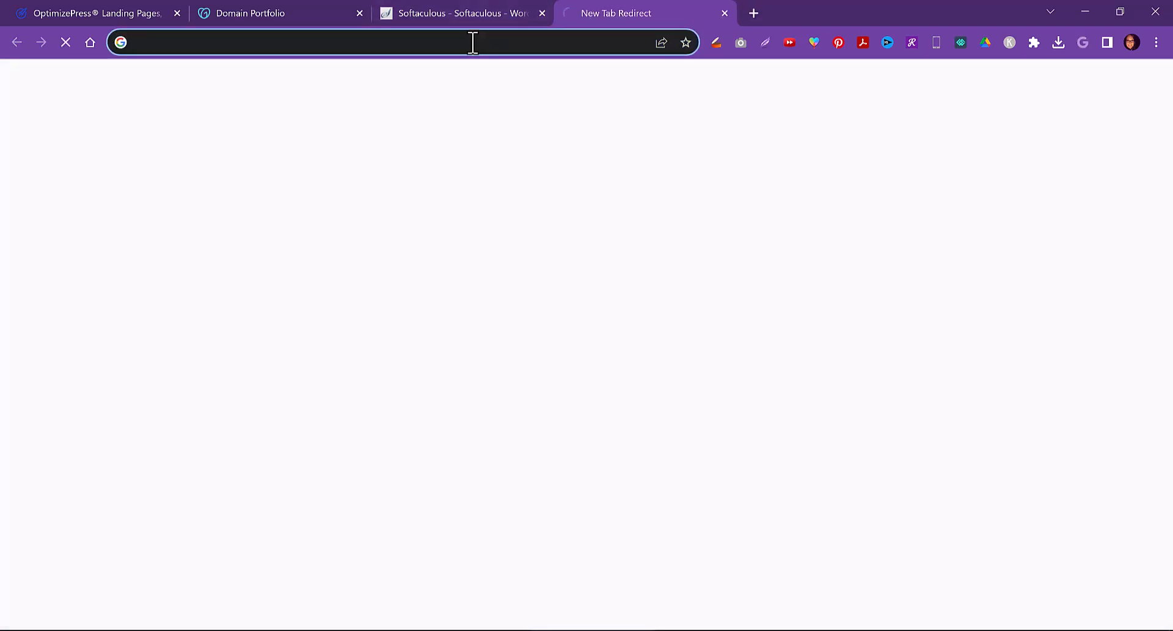
{"action": "type", "text": "liztomey.com"}
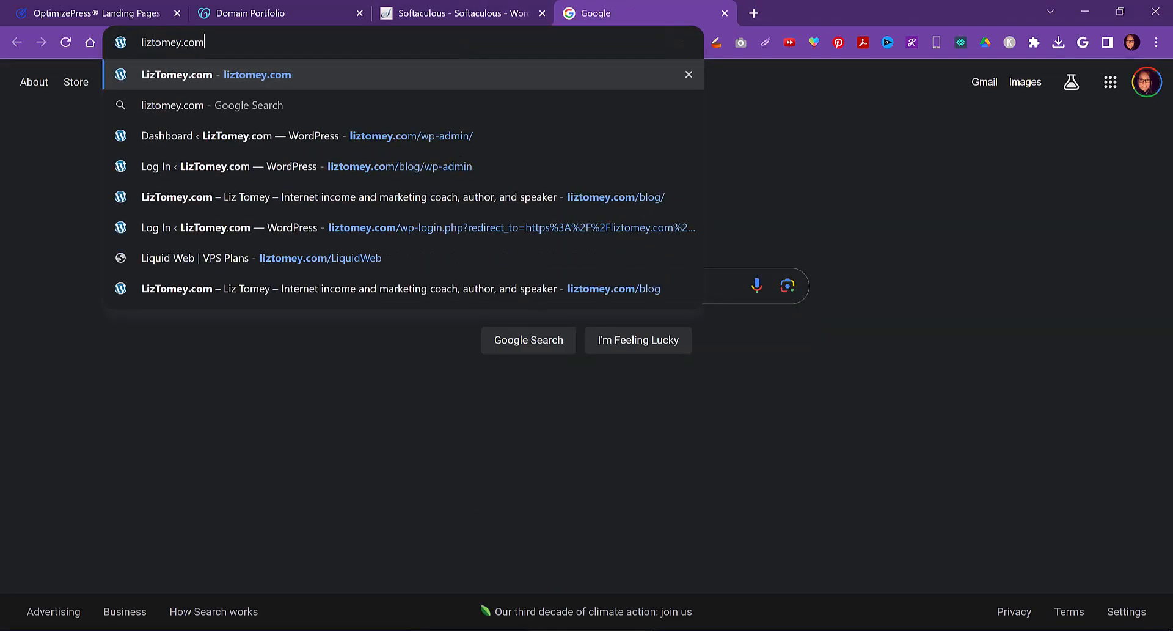
{"action": "key", "text": "Return"}
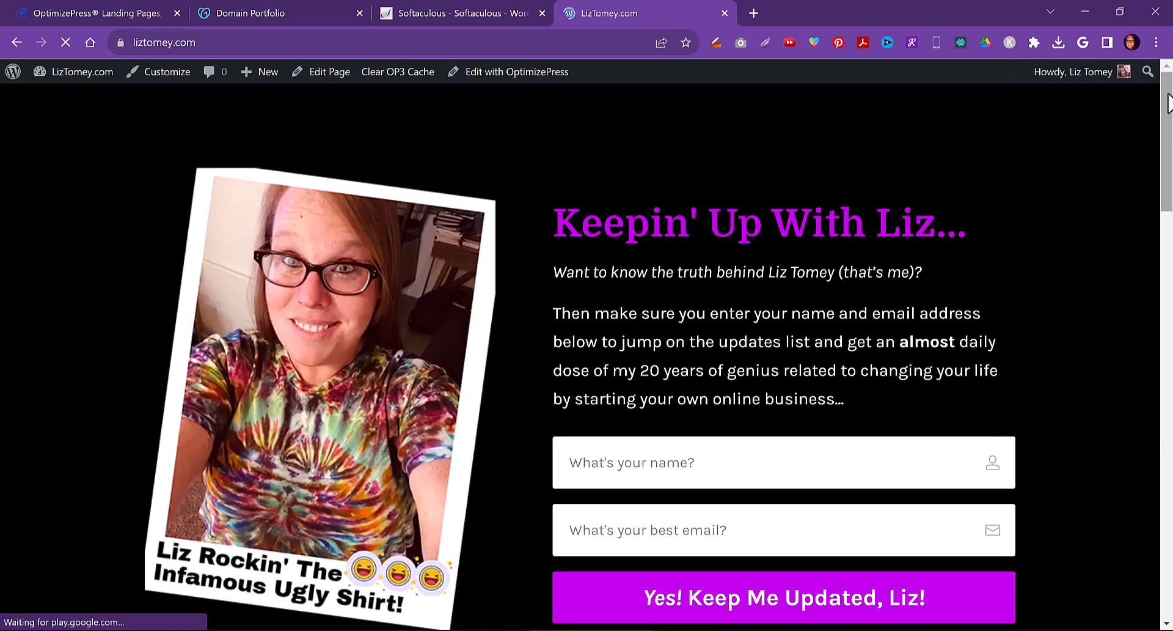
{"action": "left_click_drag", "start_coordinate": [1168, 101], "coordinate": [1158, 146]}
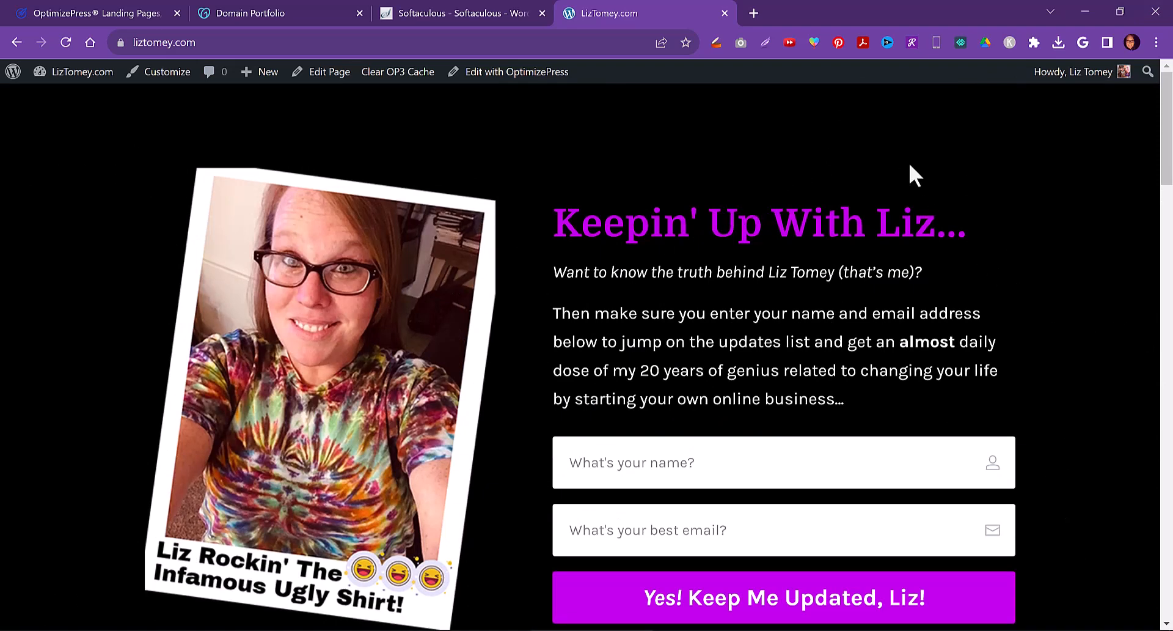
Open liztomey.com/blog in another new tab and scroll through the blog page
{"action": "left_click", "coordinate": [754, 12]}
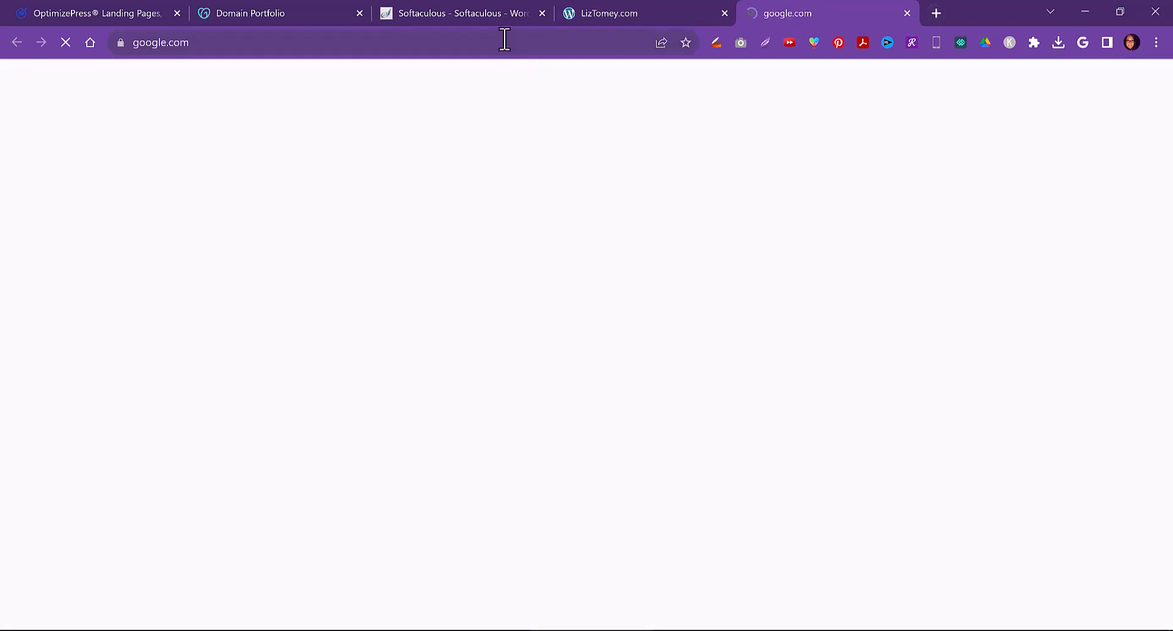
{"action": "left_click", "coordinate": [502, 40]}
{"action": "type", "text": "liztome"}
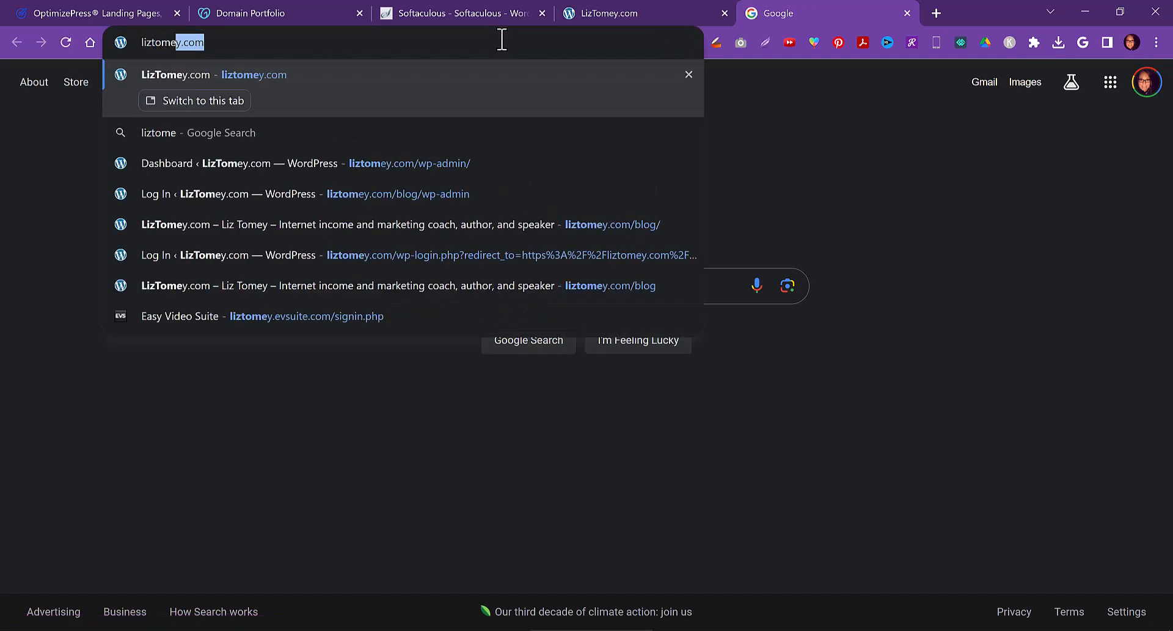
{"action": "type", "text": "y.com/bog"}
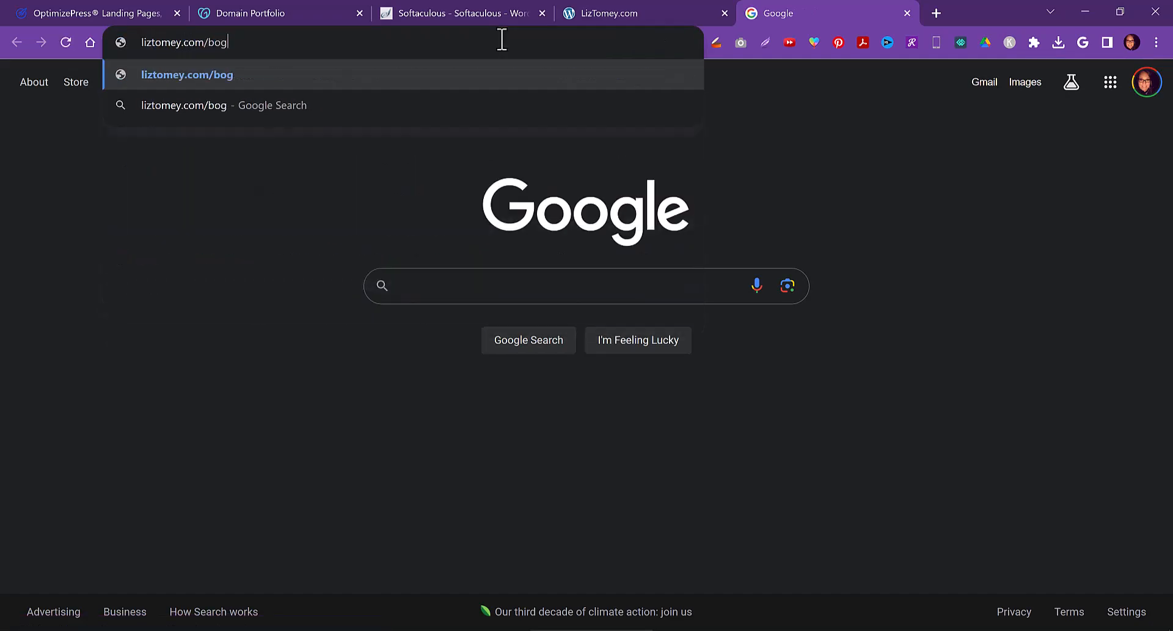
{"action": "key", "text": "BackSpace"}
{"action": "key", "text": "BackSpace"}
{"action": "type", "text": "log"}
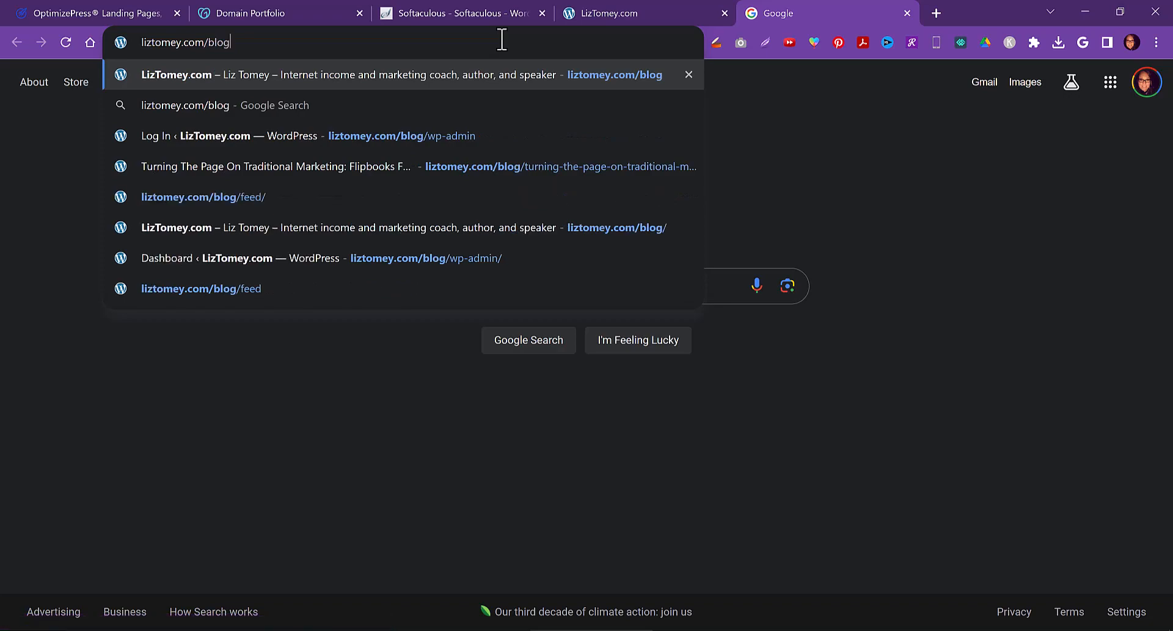
{"action": "key", "text": "Return"}
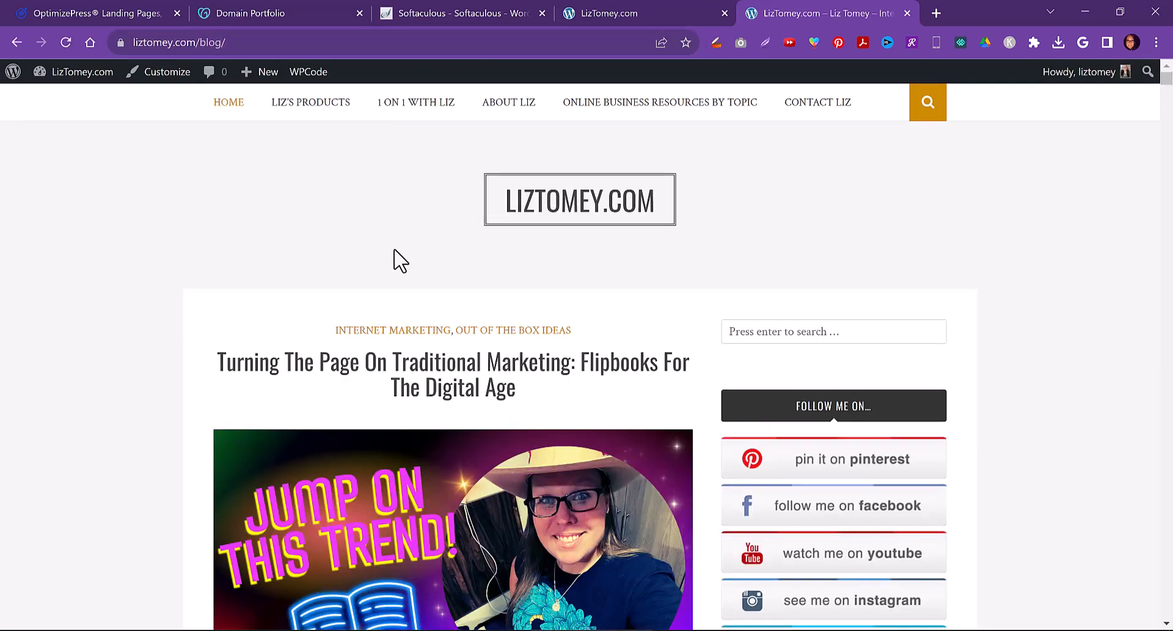
{"action": "scroll", "coordinate": [393, 257], "scroll_direction": "down", "scroll_amount": 10}
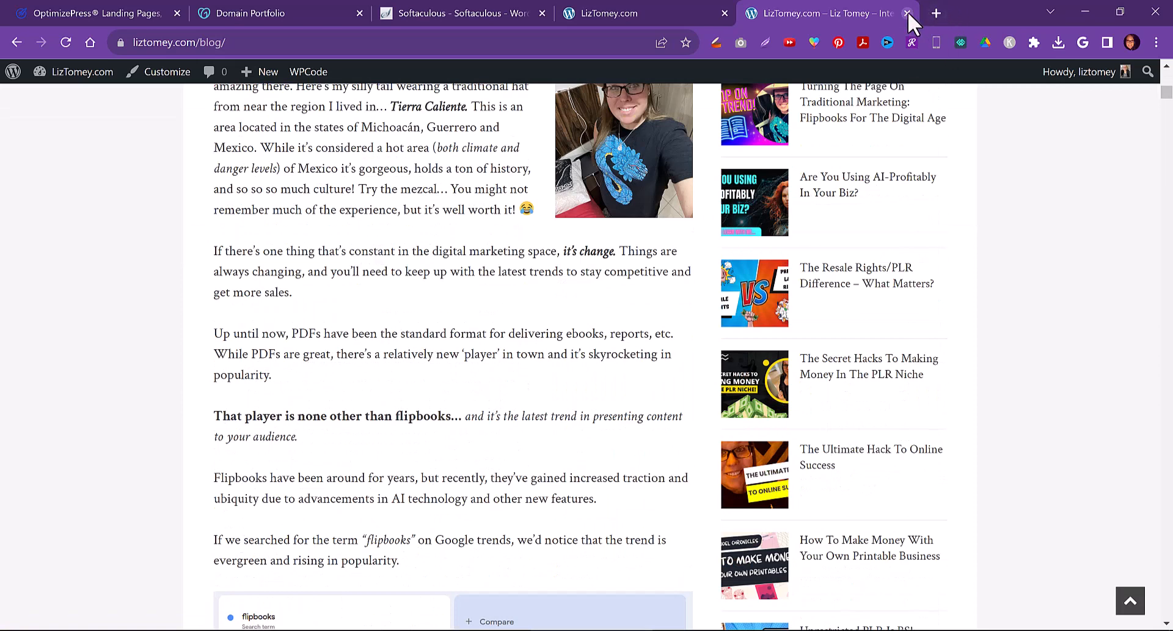
Close both liztomey.com tabs and set the WordPress site name to ChristianBloggerSociety.com
{"action": "left_click", "coordinate": [907, 13]}
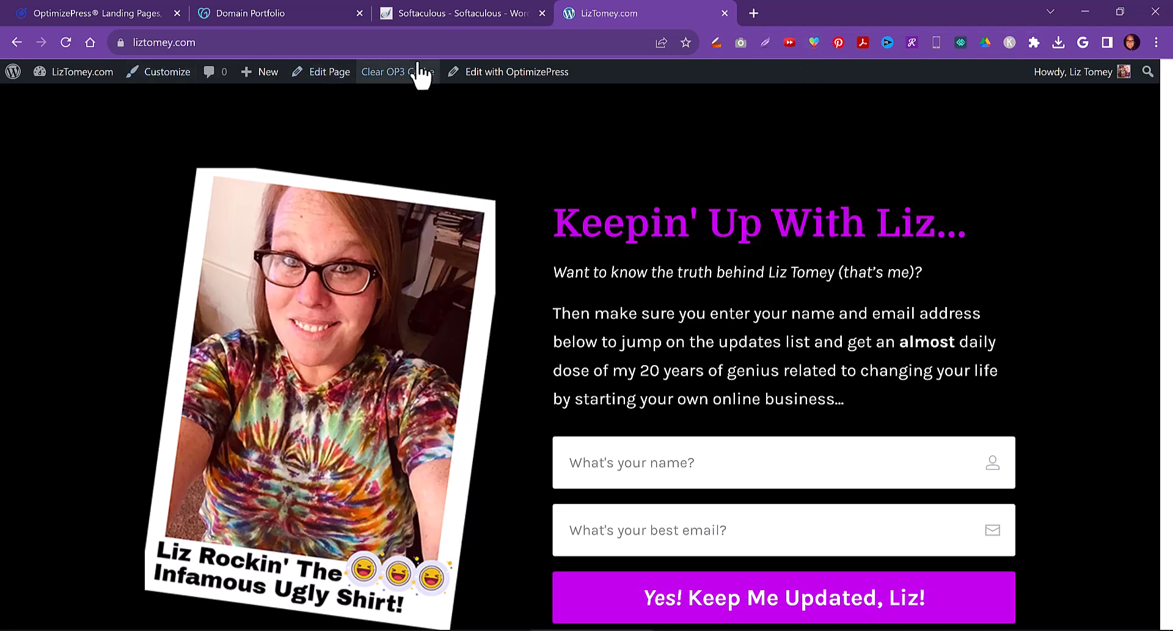
{"action": "left_click", "coordinate": [725, 13]}
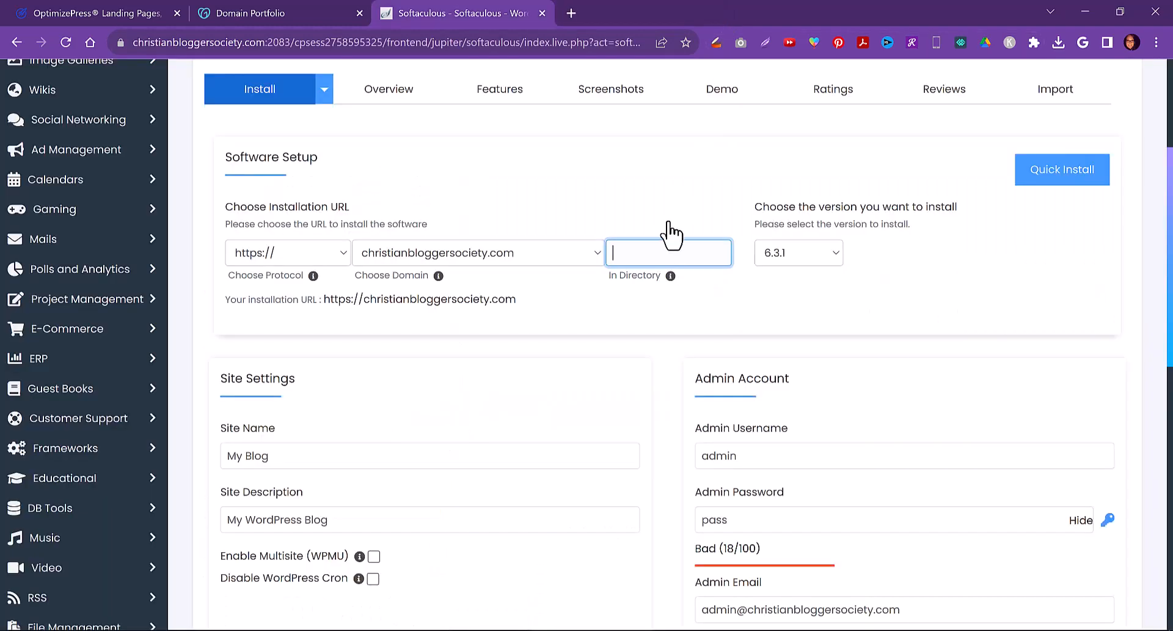
{"action": "scroll", "coordinate": [532, 322], "scroll_direction": "down", "scroll_amount": 4}
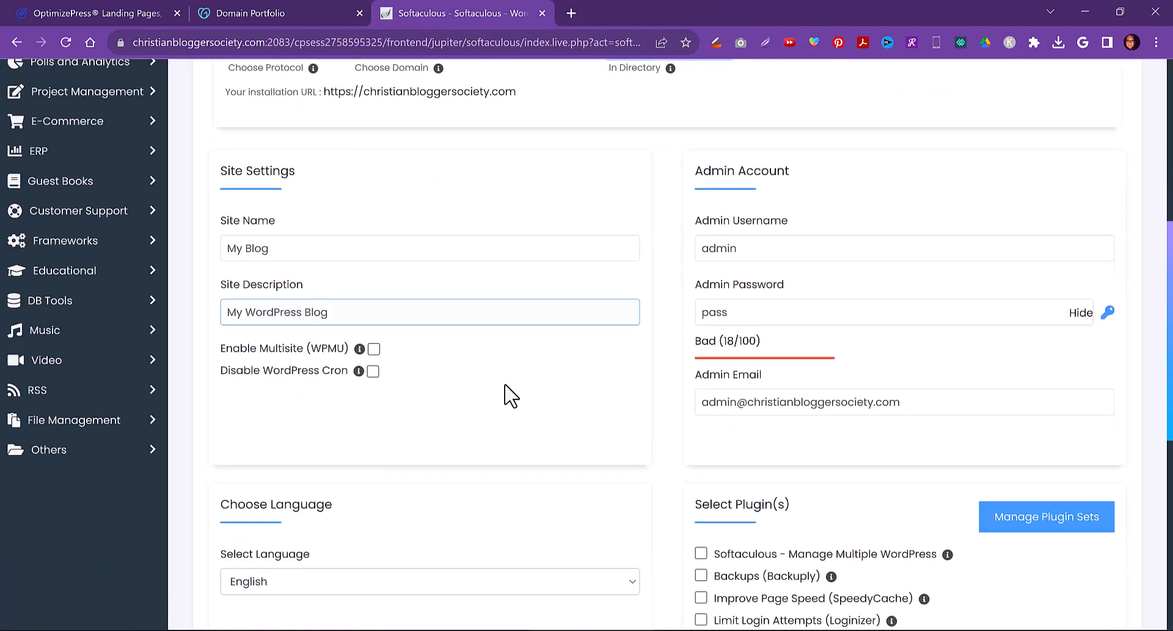
{"action": "left_click", "coordinate": [273, 230]}
{"action": "left_click_drag", "start_coordinate": [273, 229], "coordinate": [206, 241]}
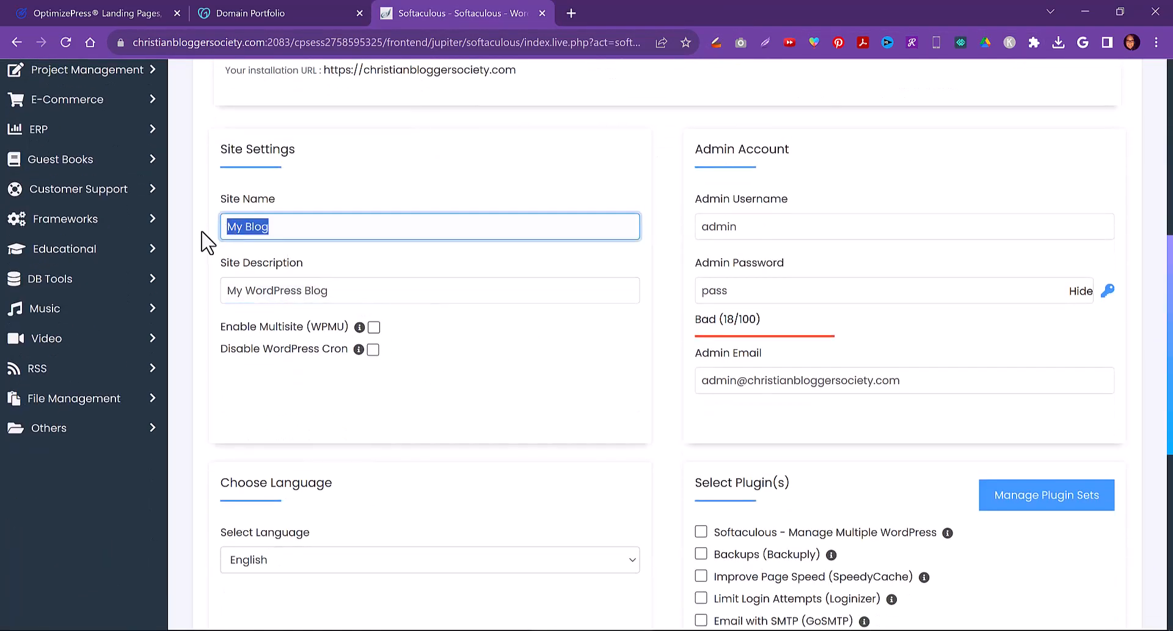
{"action": "type", "text": "Christian"}
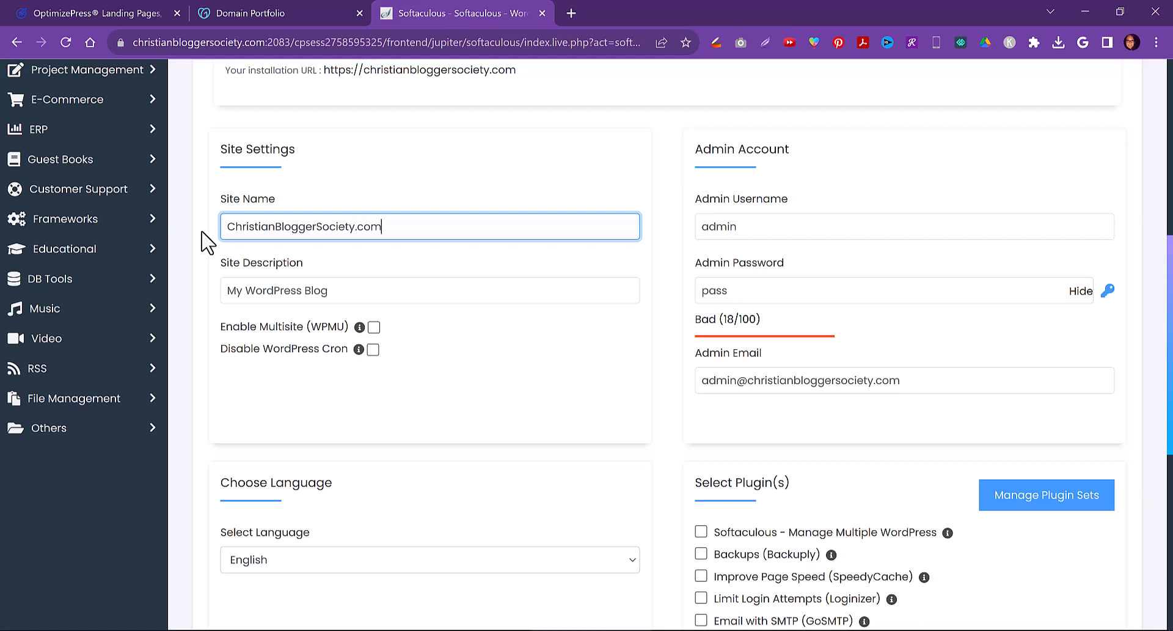
Set the site description to Join The Christian Blogger Society and enter the owner's username as admin username
{"action": "key", "text": "Tab"}
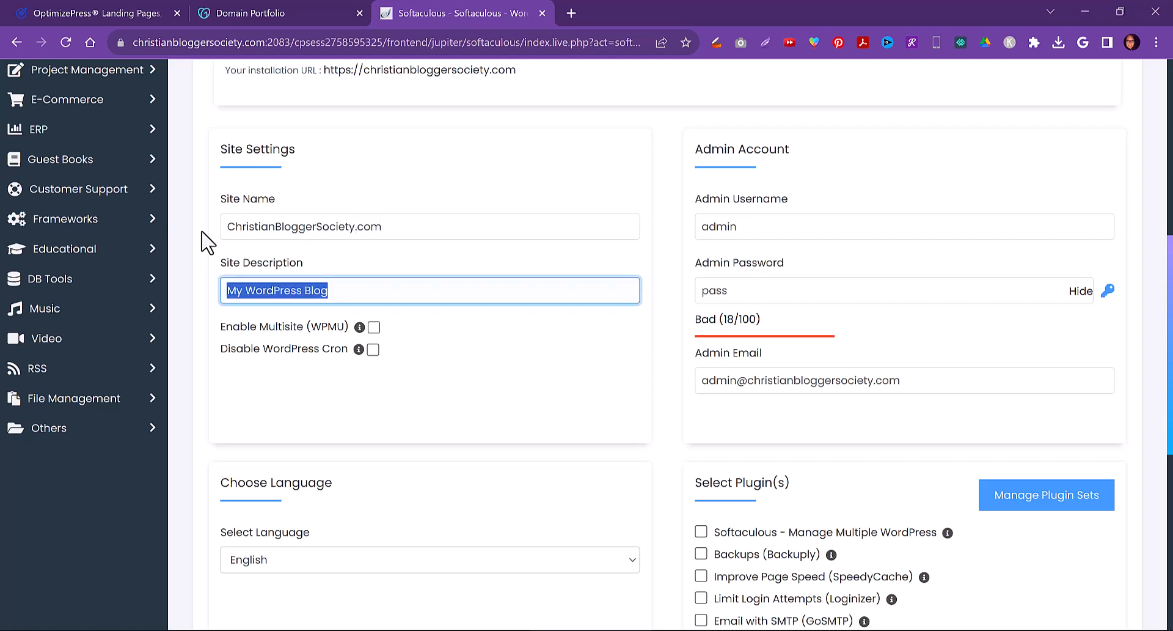
{"action": "type", "text": "J"}
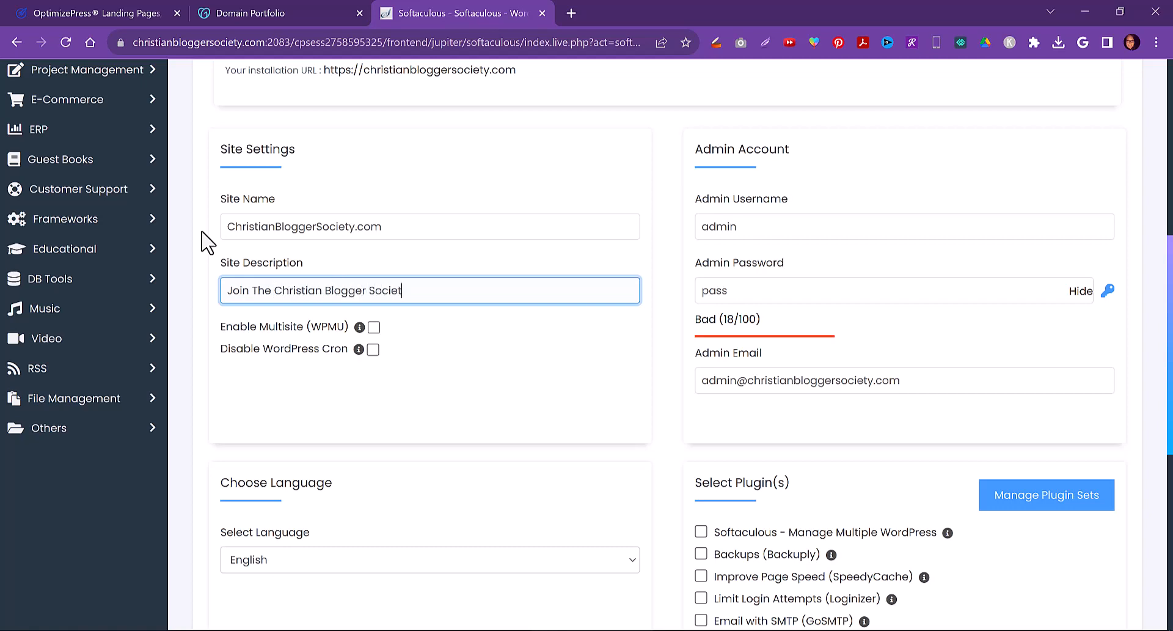
{"action": "left_click", "coordinate": [744, 226]}
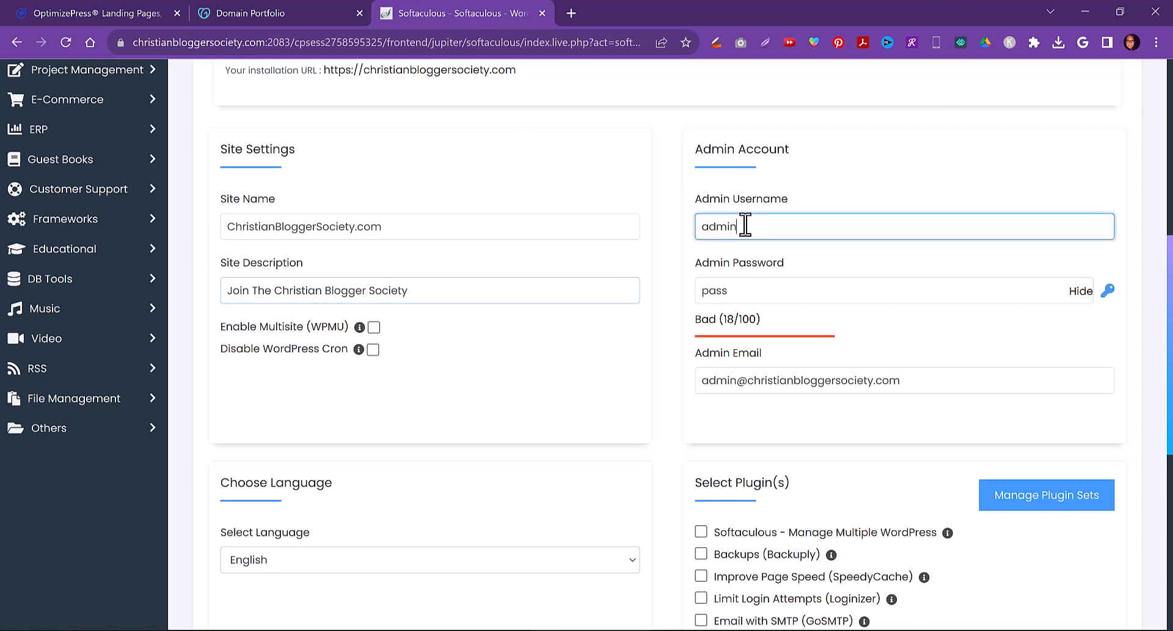
{"action": "left_click_drag", "start_coordinate": [745, 226], "coordinate": [675, 235]}
{"action": "type", "text": "liztomey"}
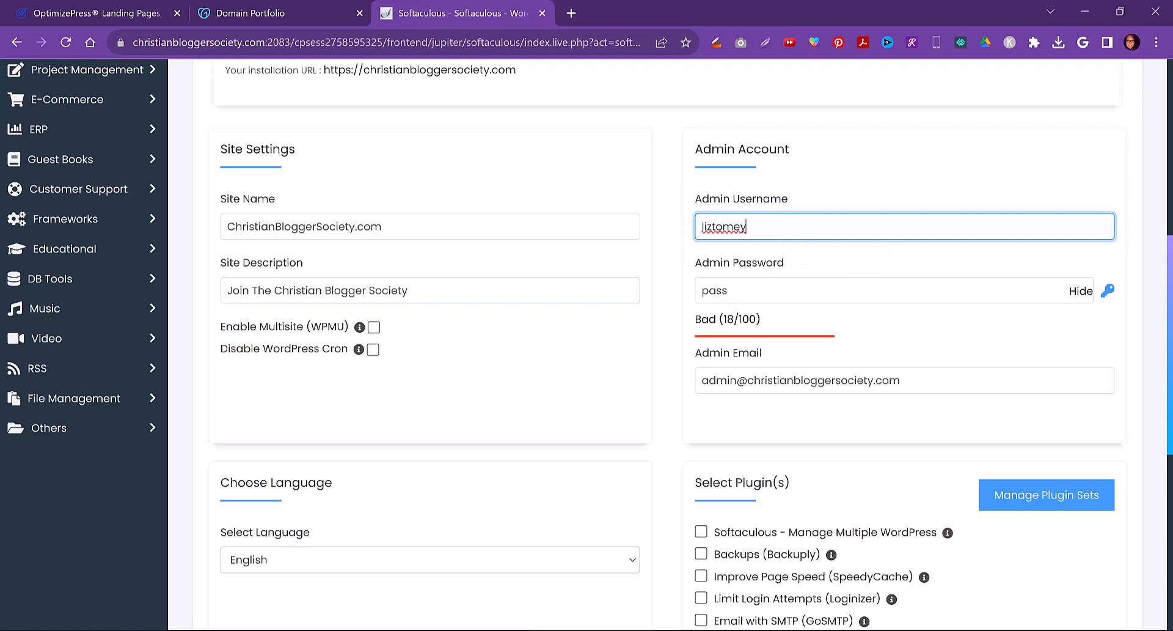
Replace the admin email with the owner's e-mail address and select the Limit Login Attempts (Loginizer) plugin
{"action": "left_click_drag", "start_coordinate": [937, 389], "coordinate": [699, 387]}
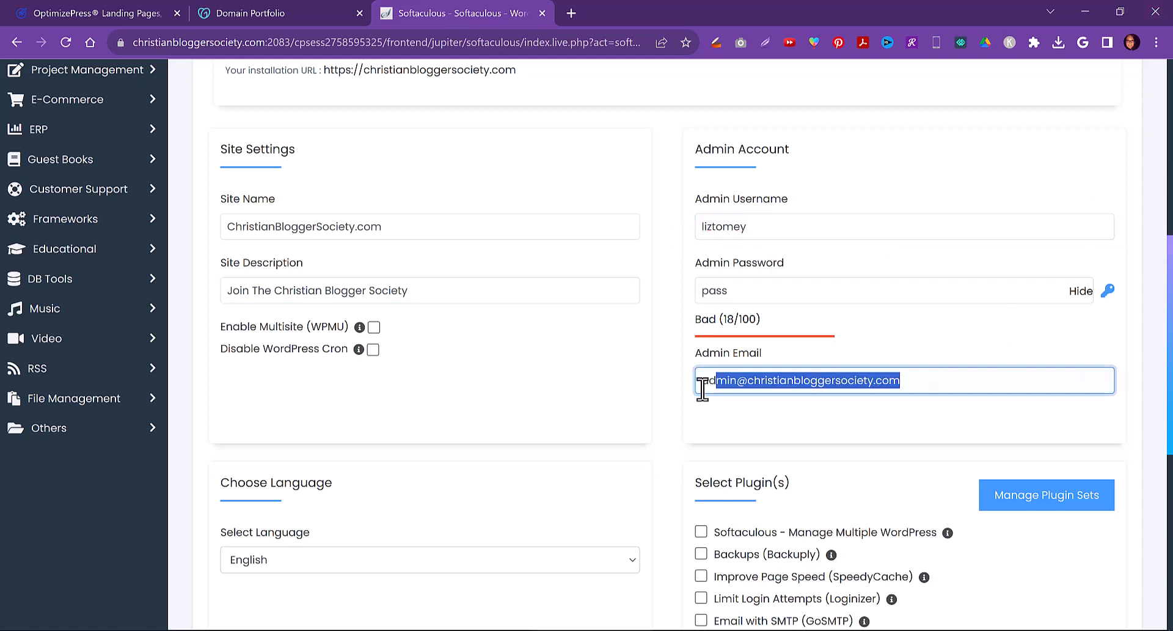
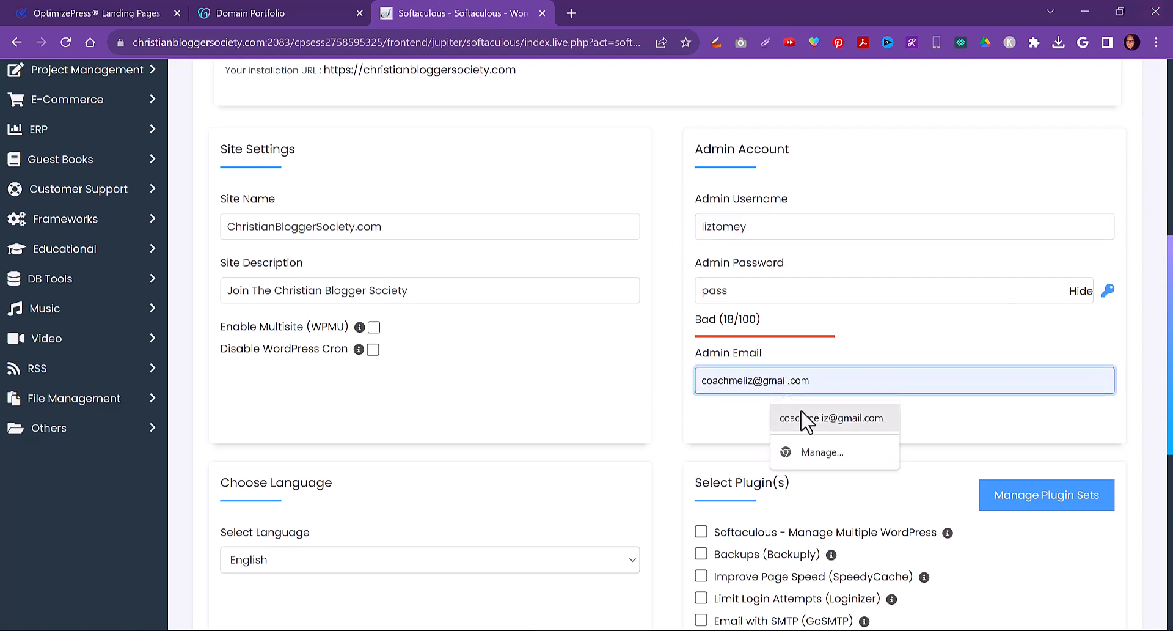
{"action": "left_click", "coordinate": [817, 418]}
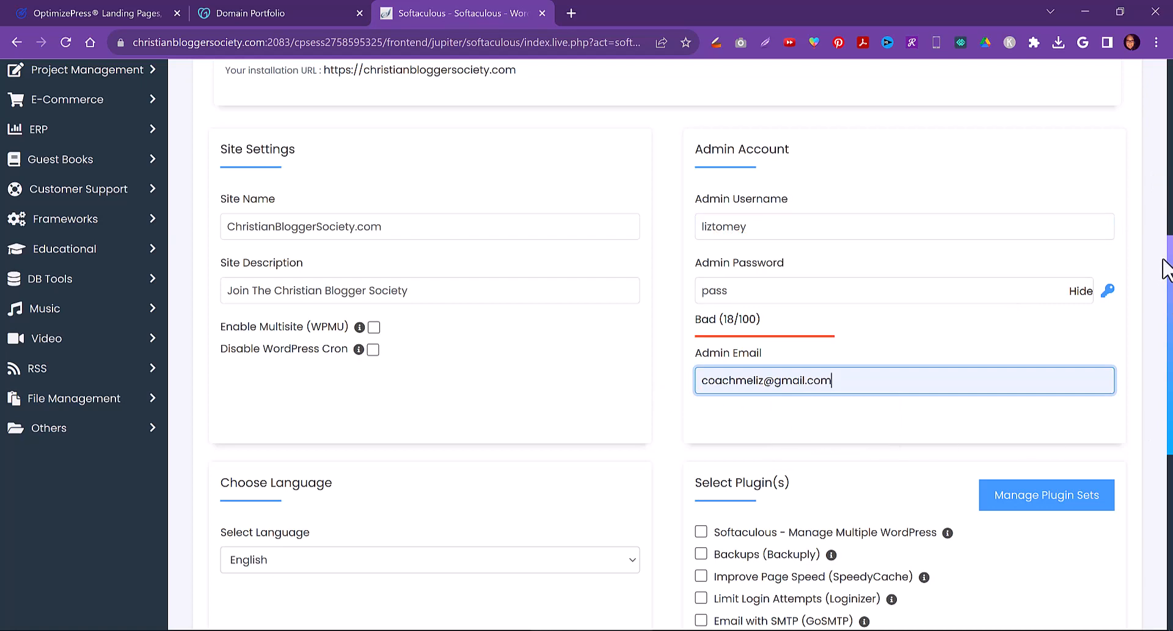
{"action": "scroll", "coordinate": [1144, 414], "scroll_direction": "down", "scroll_amount": 4}
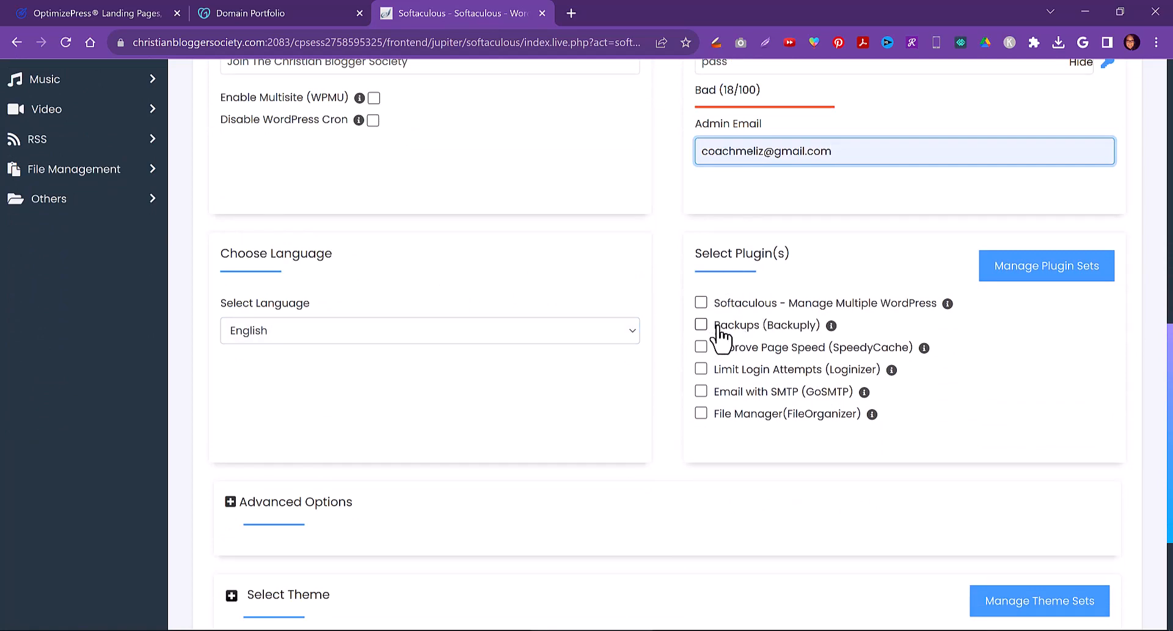
{"action": "left_click", "coordinate": [702, 370]}
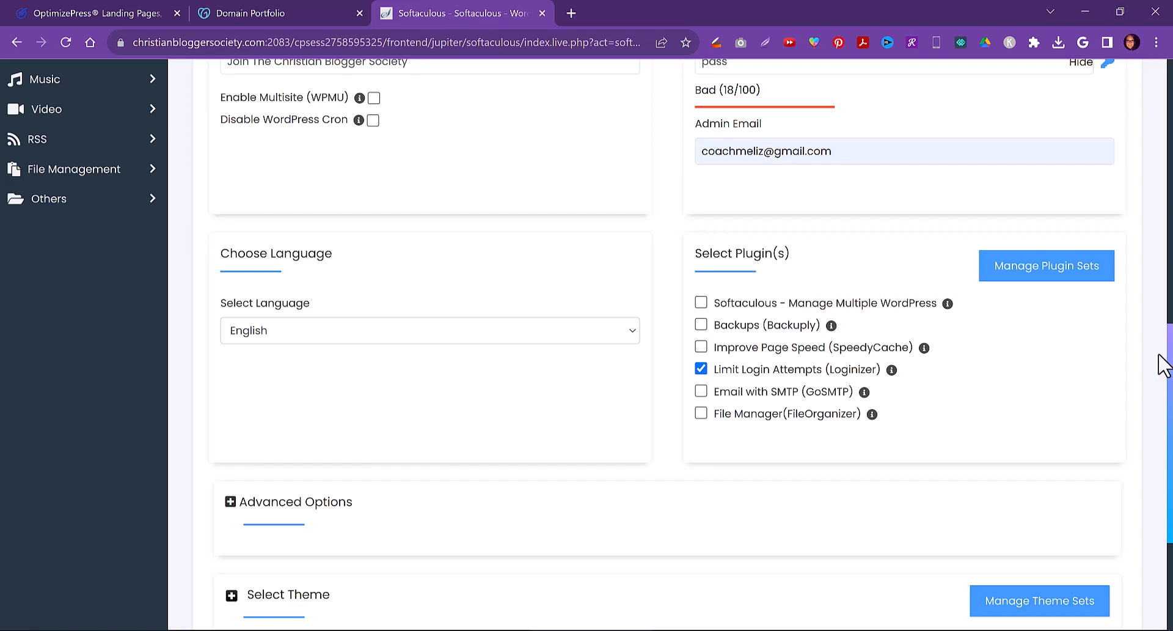
Install WordPress with these settings and return to the browser
{"action": "scroll", "coordinate": [1159, 379], "scroll_direction": "down", "scroll_amount": 1}
{"action": "scroll", "coordinate": [1160, 379], "scroll_direction": "down", "scroll_amount": 1}
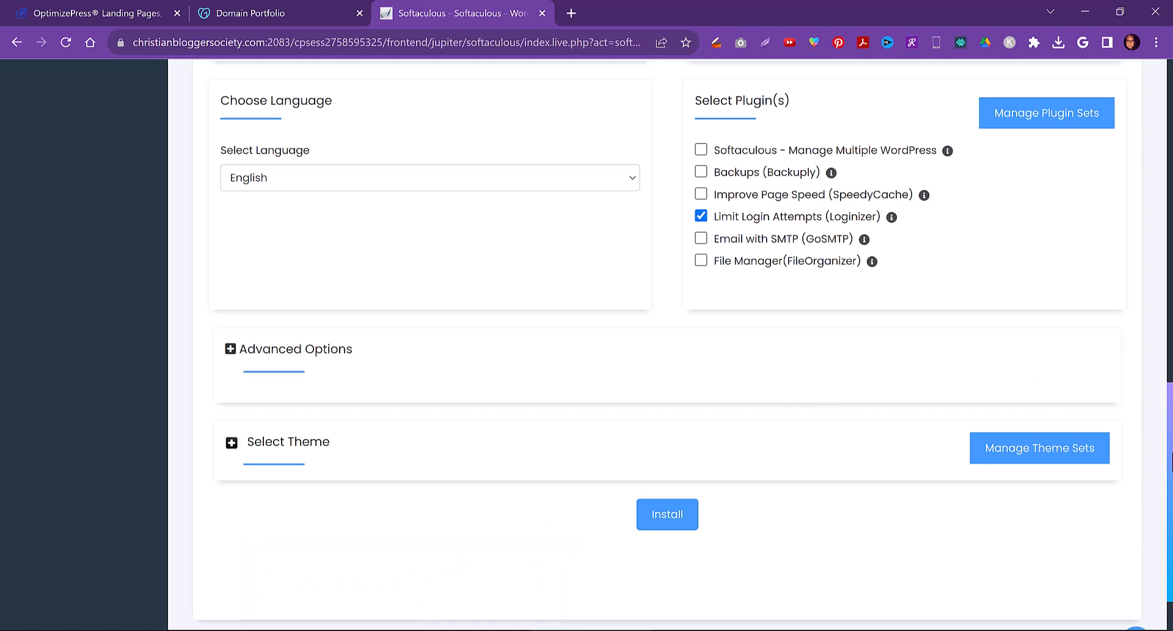
{"action": "left_click_drag", "start_coordinate": [1167, 466], "coordinate": [1170, 175]}
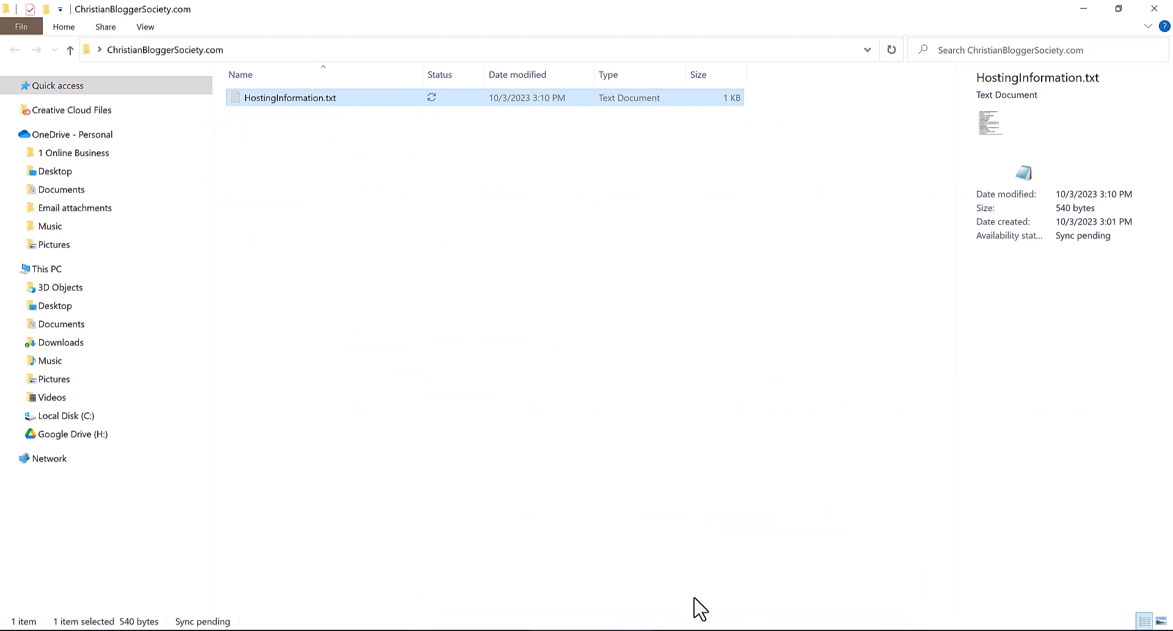
{"action": "key", "text": "alt+Tab"}
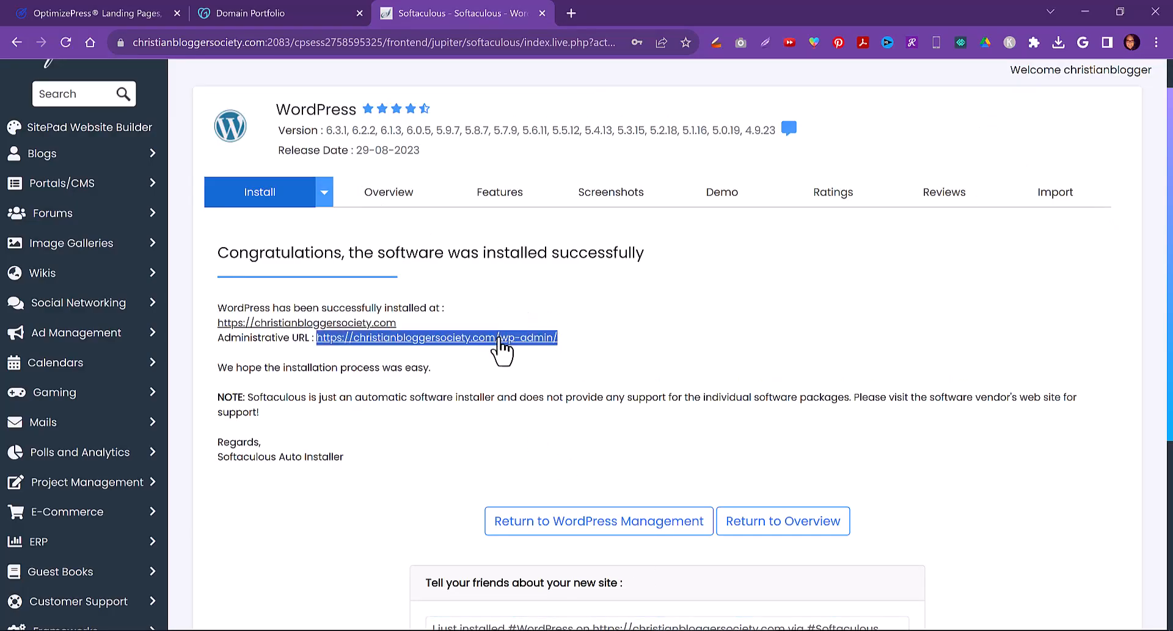
Open the new site's administrative URL, close the Softaculous tab, and dismiss the WordPress welcome panel
{"action": "left_click", "coordinate": [498, 340]}
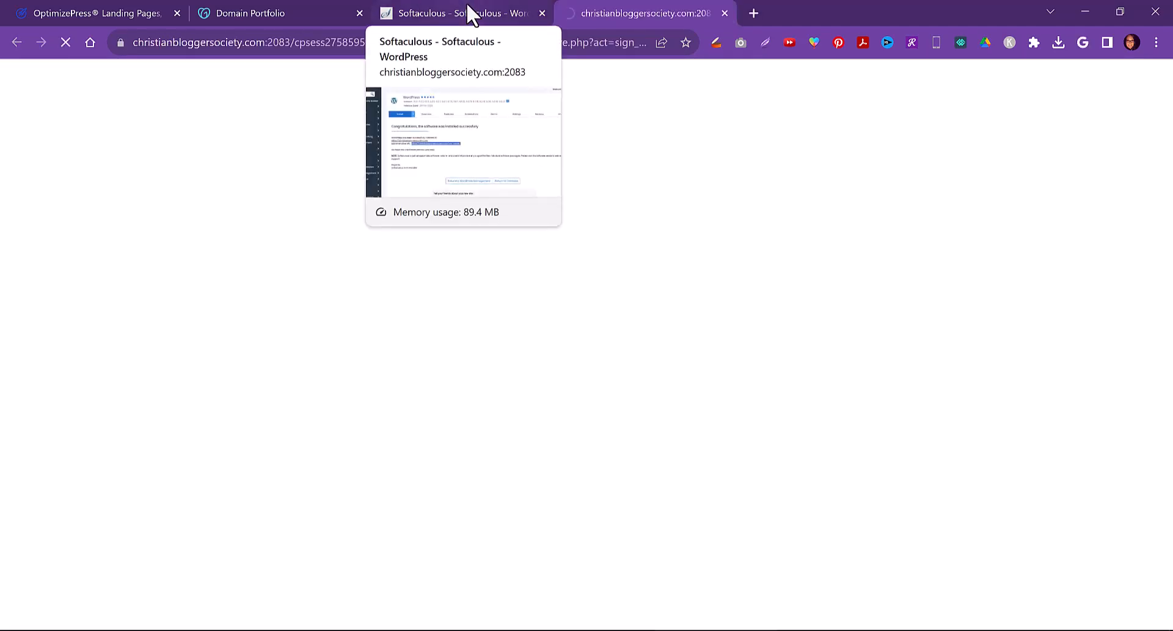
{"action": "left_click", "coordinate": [500, 16]}
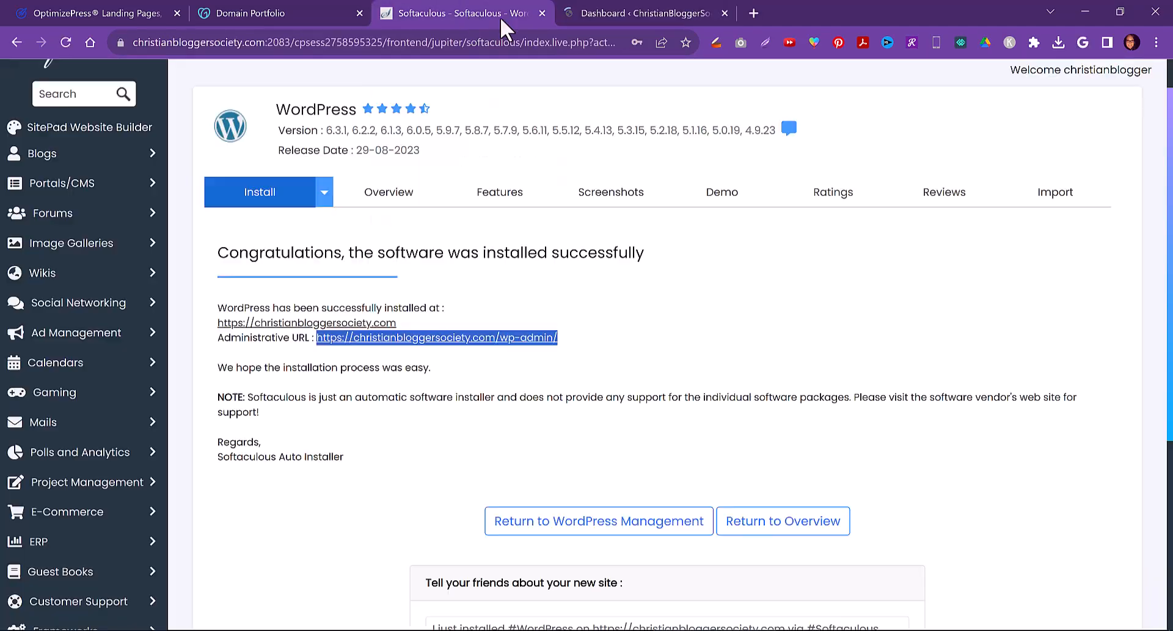
{"action": "left_click", "coordinate": [542, 13]}
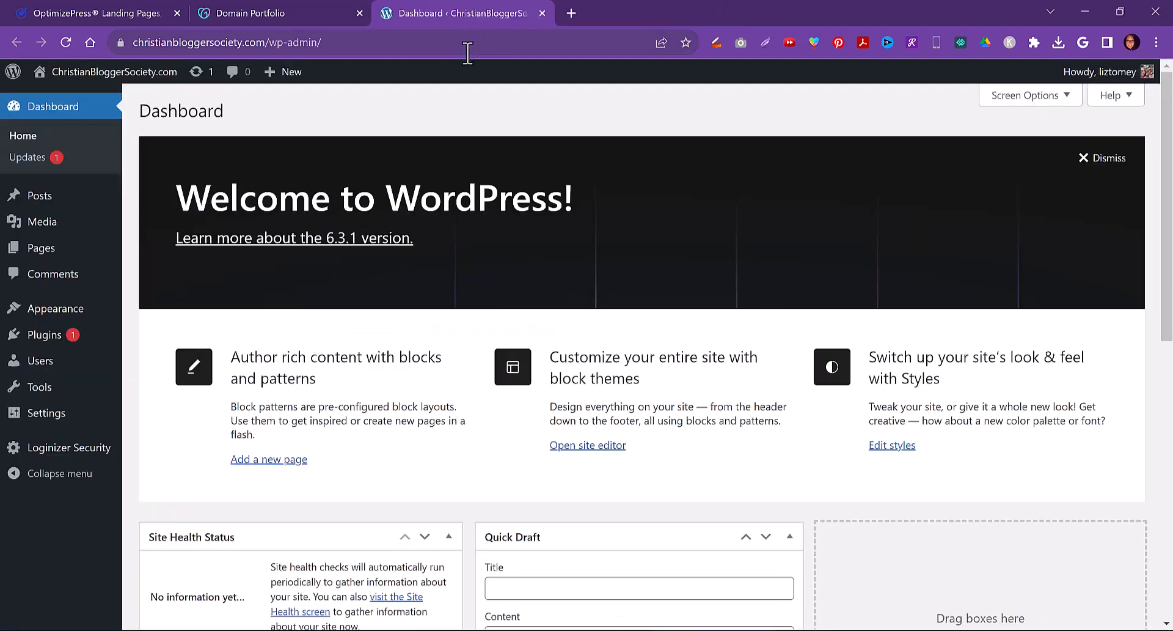
{"action": "left_click", "coordinate": [1100, 160]}
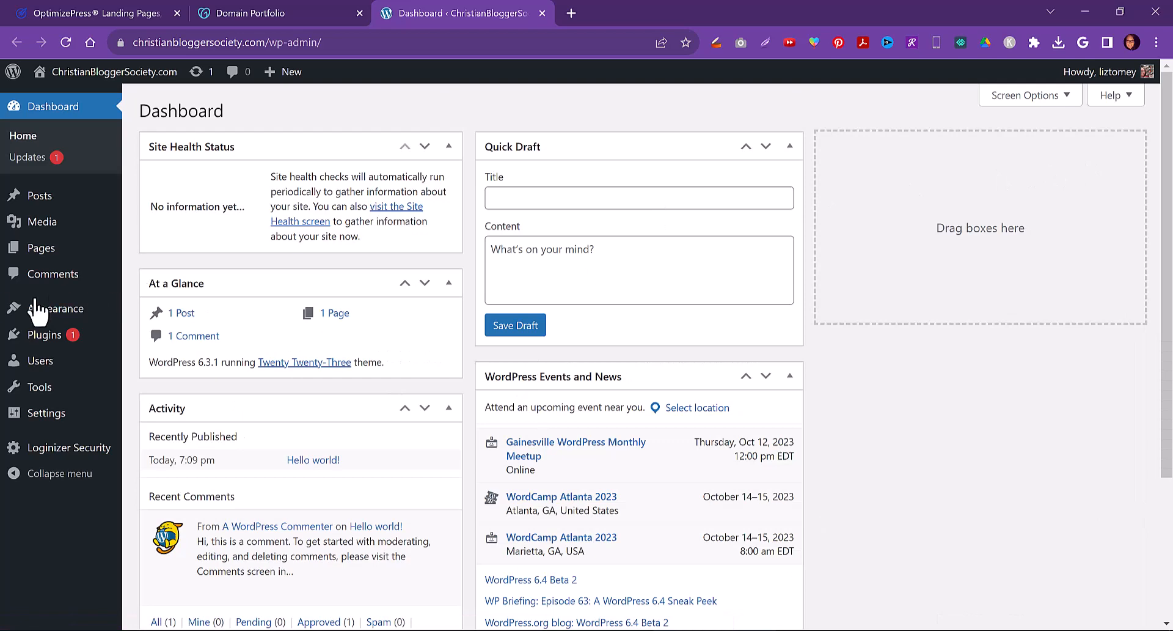
Select all available plugin updates on the Updates page and update the plugins
{"action": "left_click", "coordinate": [21, 161]}
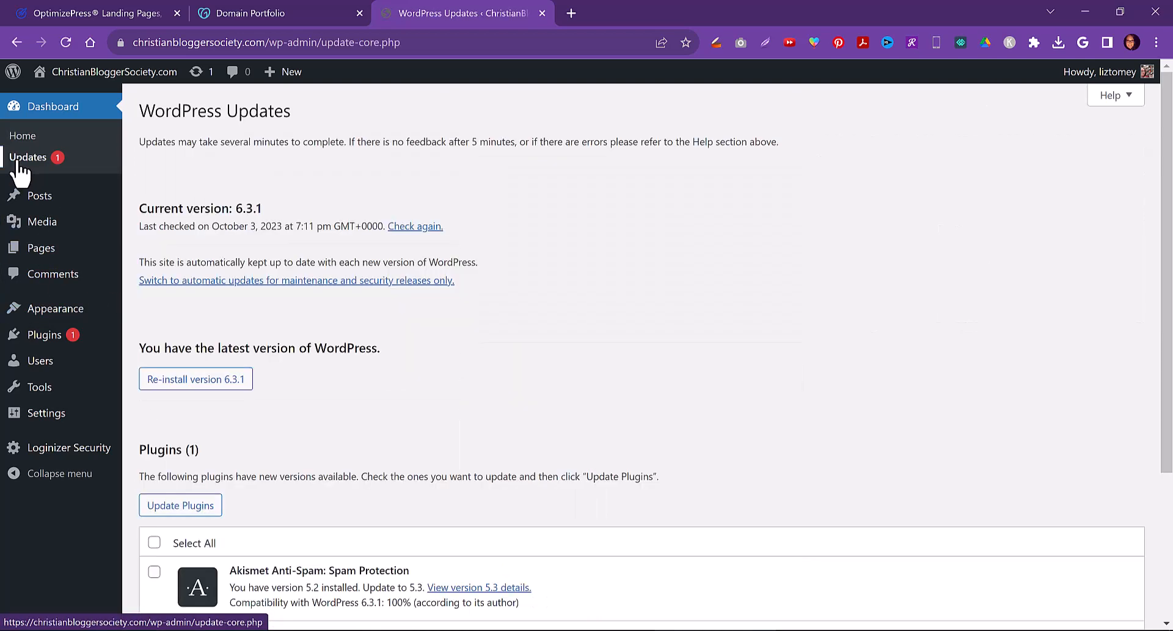
{"action": "left_click", "coordinate": [154, 542]}
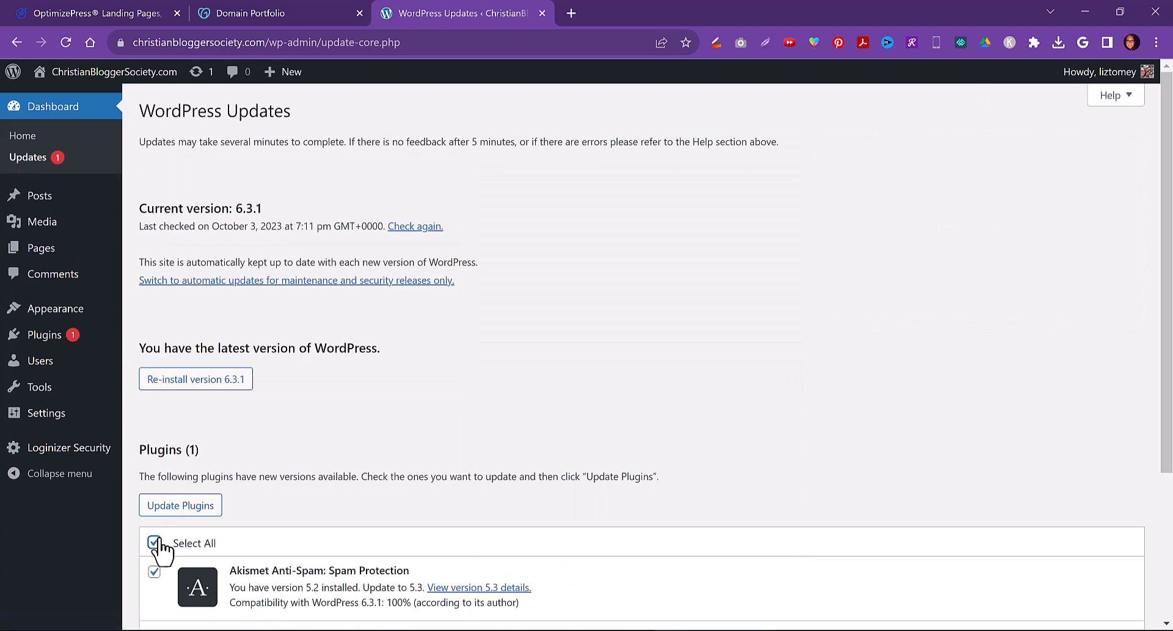
{"action": "left_click", "coordinate": [195, 511]}
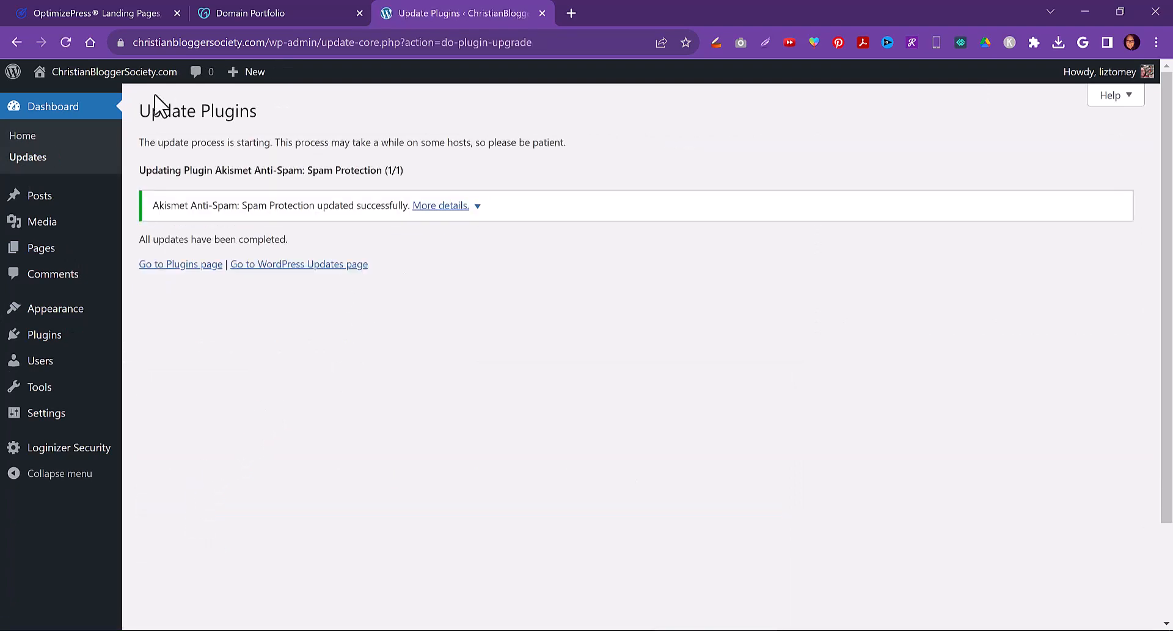
Trash the Hello world! post and delete it permanently from the trash
{"action": "mouse_move", "coordinate": [33, 195]}
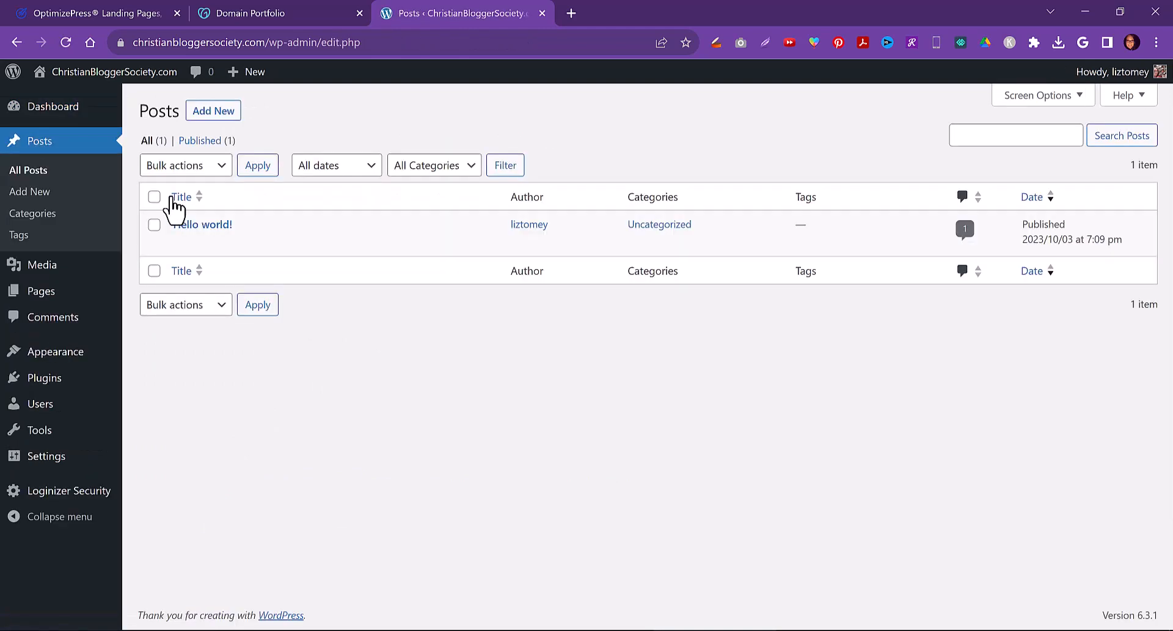
{"action": "left_click", "coordinate": [259, 243]}
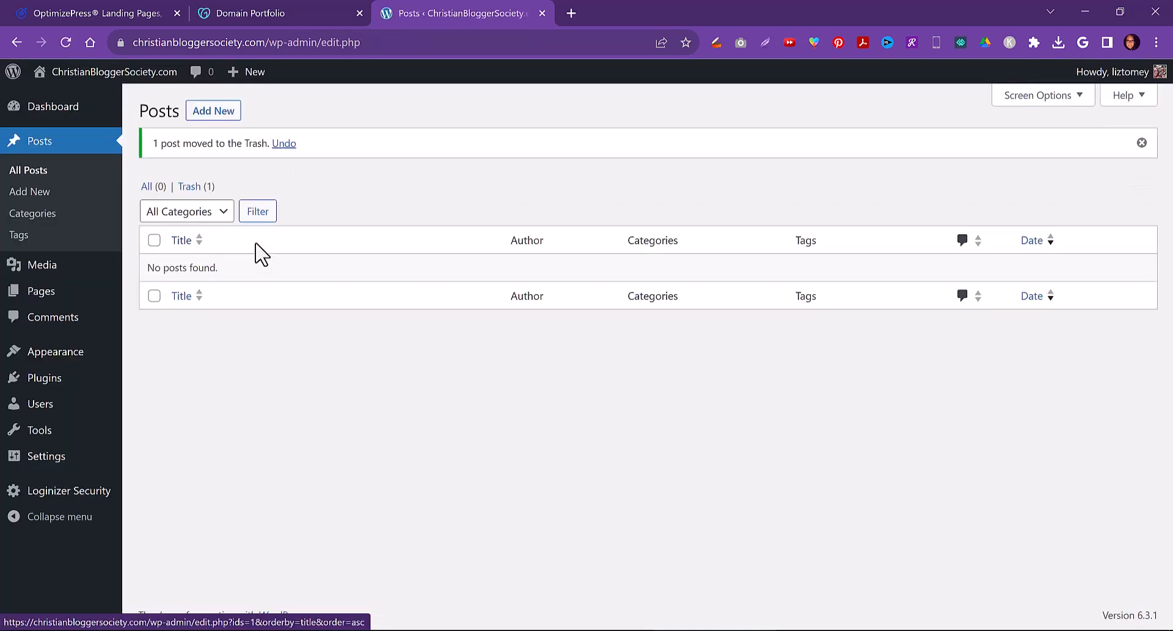
{"action": "left_click", "coordinate": [191, 189]}
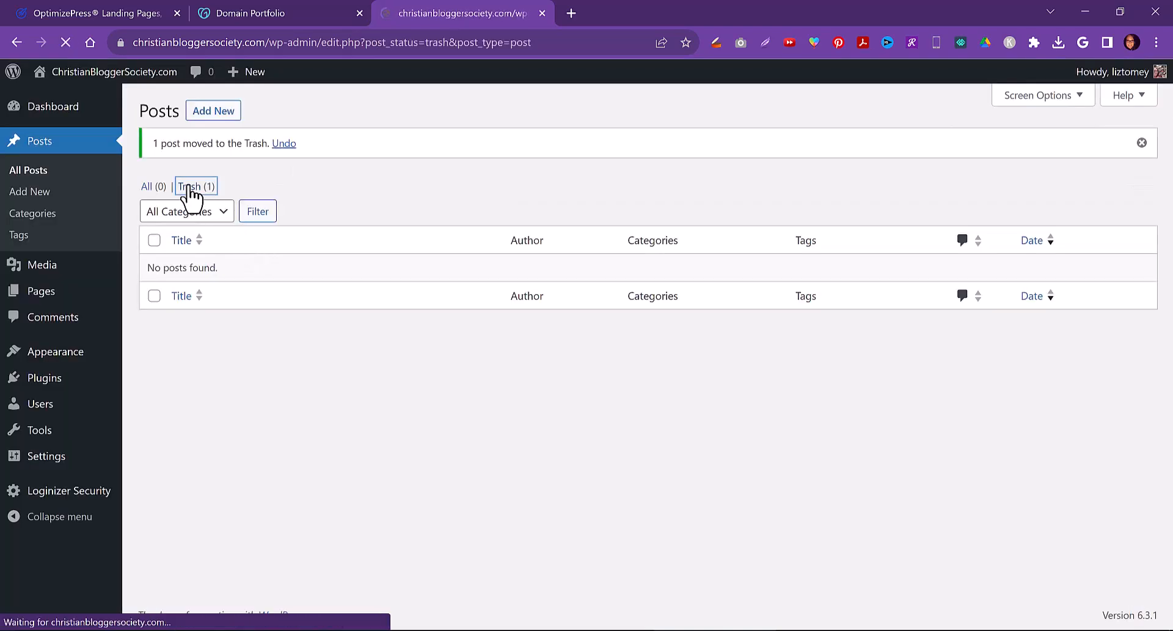
{"action": "left_click", "coordinate": [262, 244]}
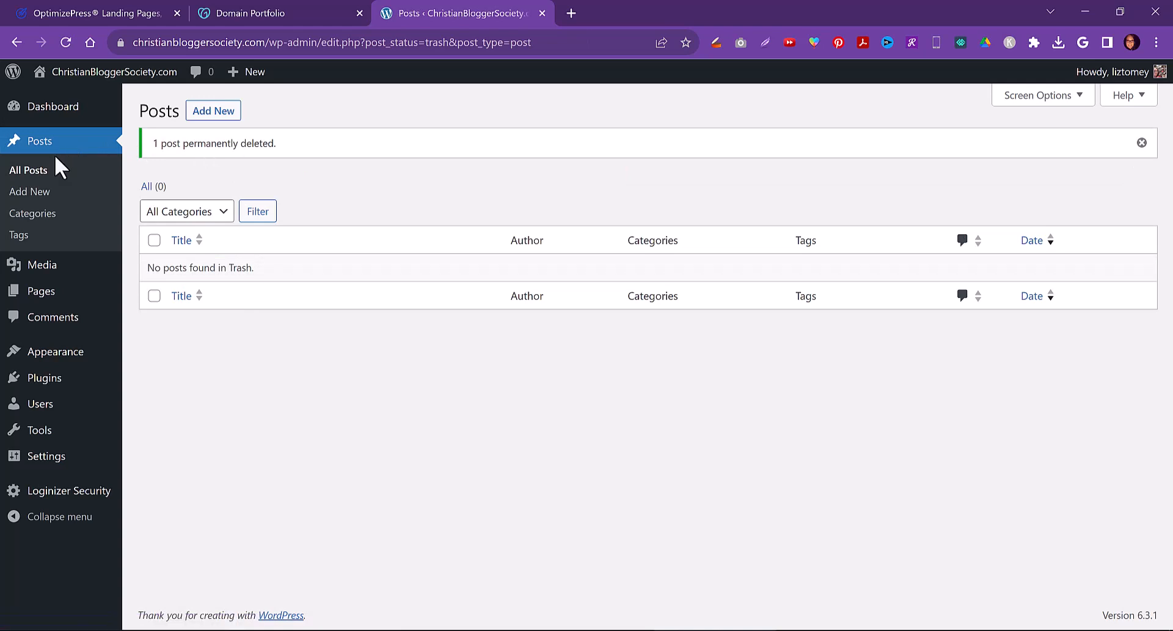
Move the Privacy Policy and Sample Page pages to the trash with a bulk action
{"action": "mouse_move", "coordinate": [49, 296]}
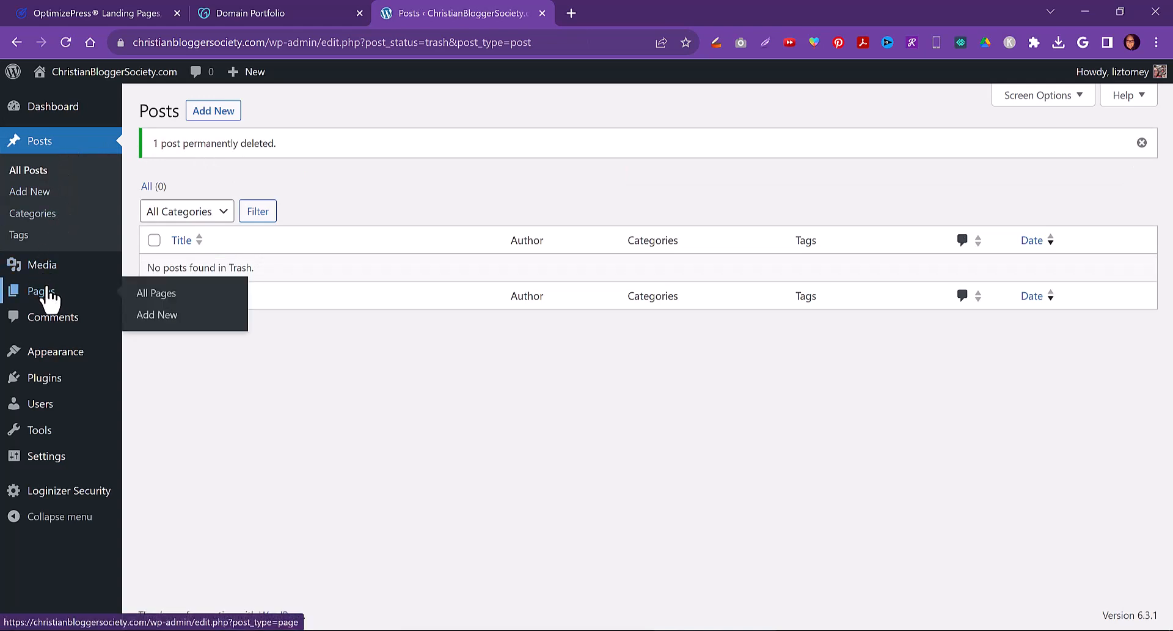
{"action": "left_click", "coordinate": [159, 295]}
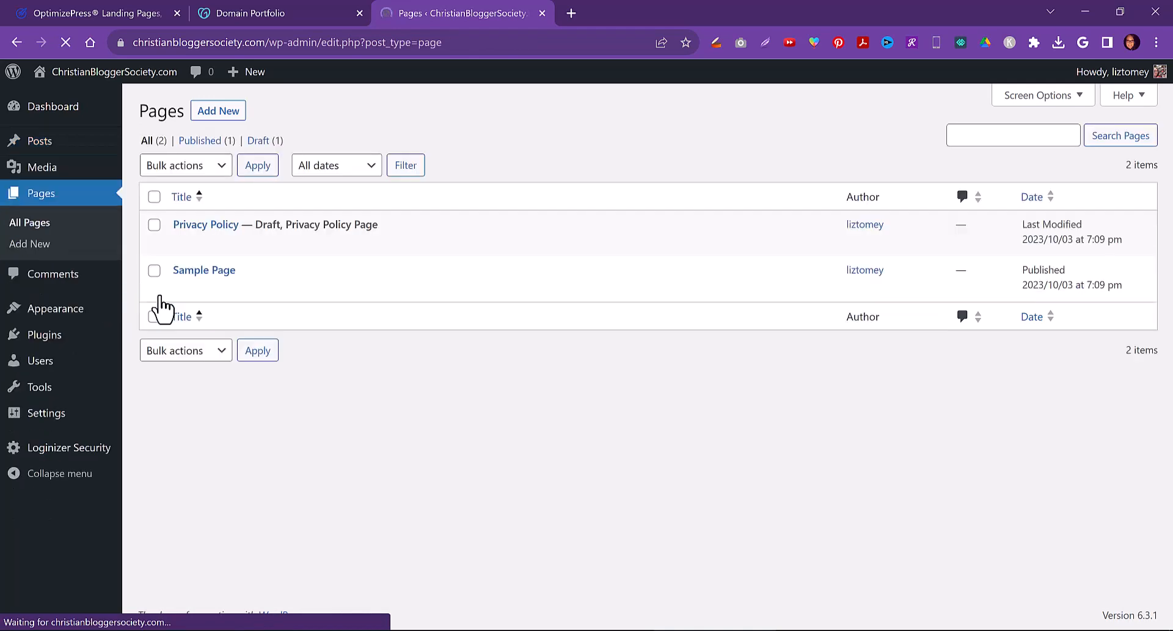
{"action": "left_click", "coordinate": [154, 225]}
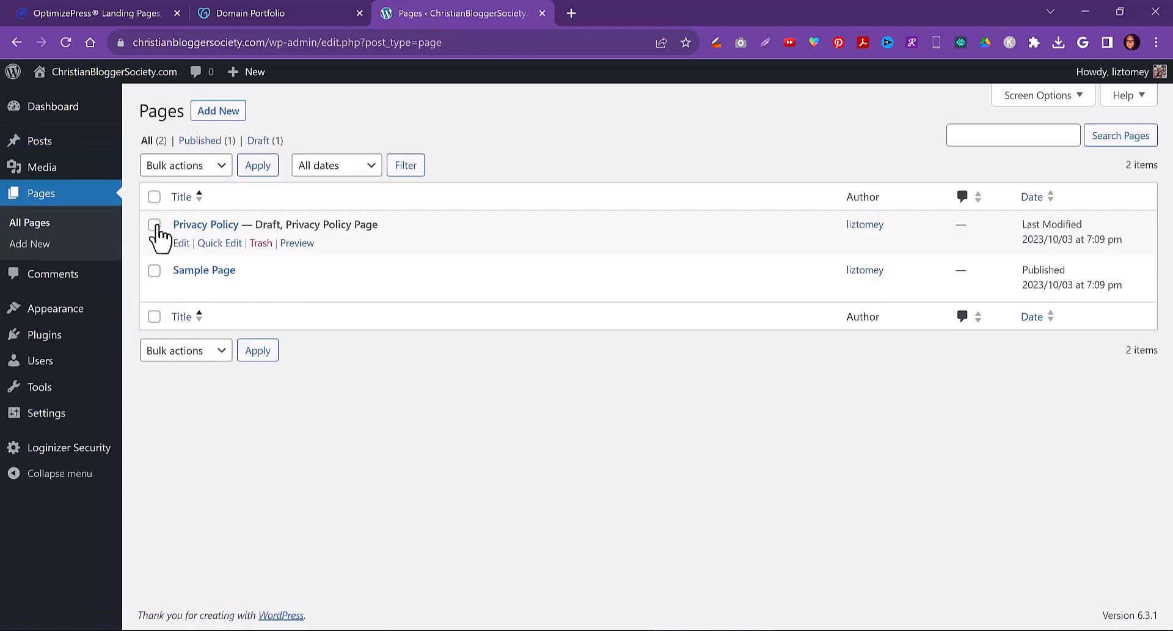
{"action": "left_click", "coordinate": [154, 270]}
{"action": "left_click", "coordinate": [223, 171]}
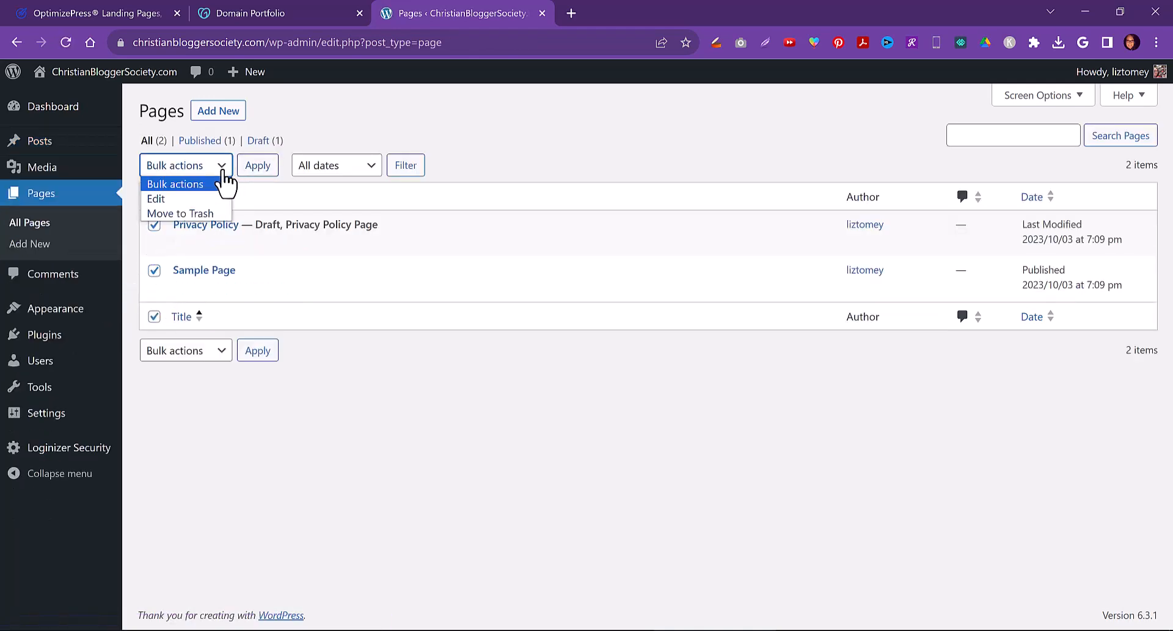
{"action": "left_click", "coordinate": [196, 213]}
{"action": "left_click", "coordinate": [257, 171]}
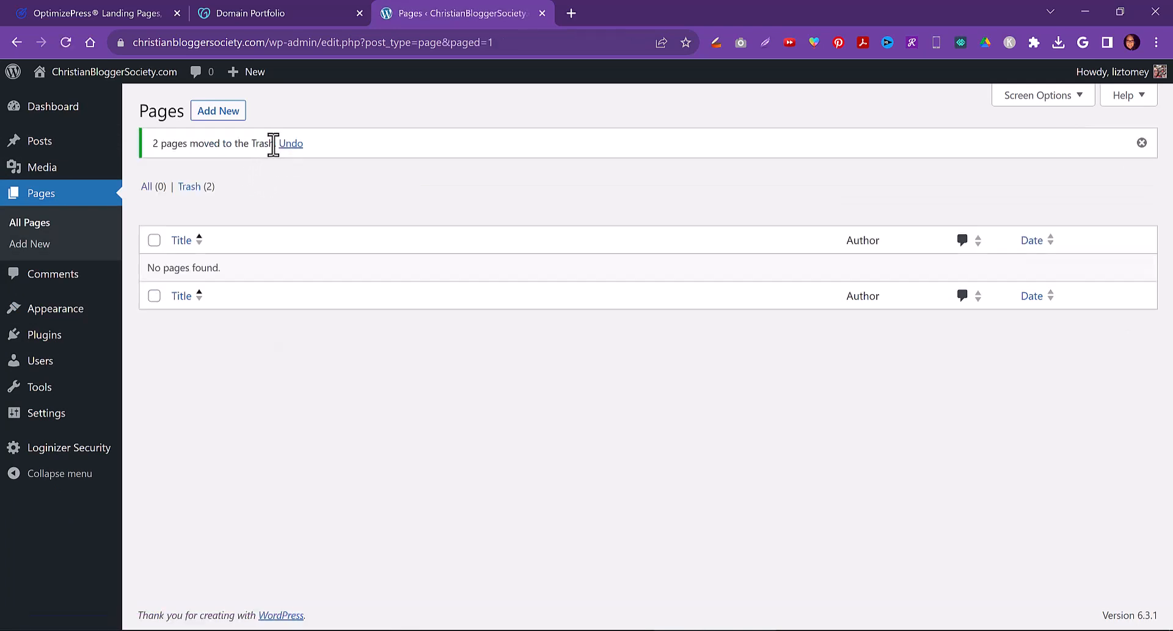
Permanently delete both trashed pages with a bulk action from the pages trash
{"action": "left_click", "coordinate": [190, 187]}
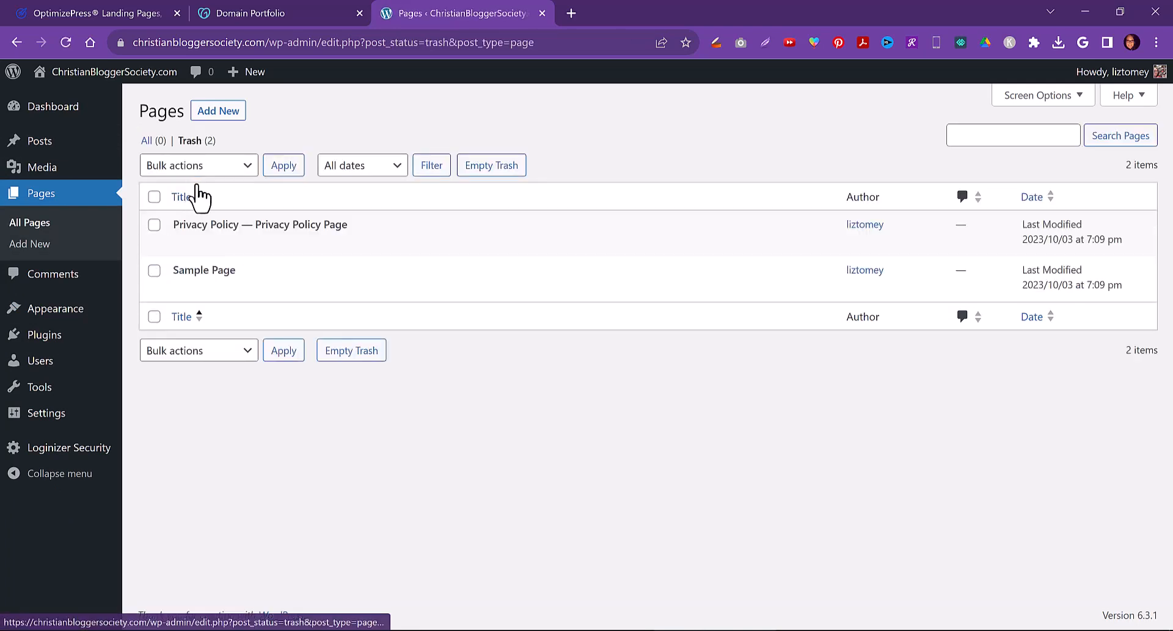
{"action": "left_click", "coordinate": [154, 197]}
{"action": "left_click", "coordinate": [218, 177]}
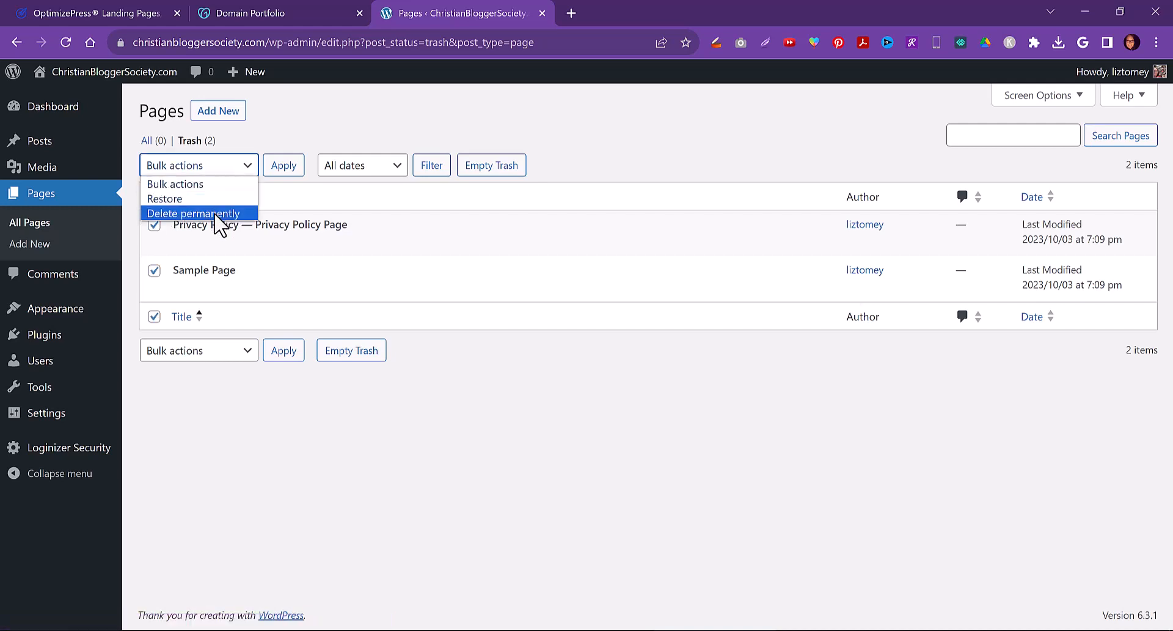
{"action": "left_click", "coordinate": [217, 219]}
{"action": "left_click", "coordinate": [280, 176]}
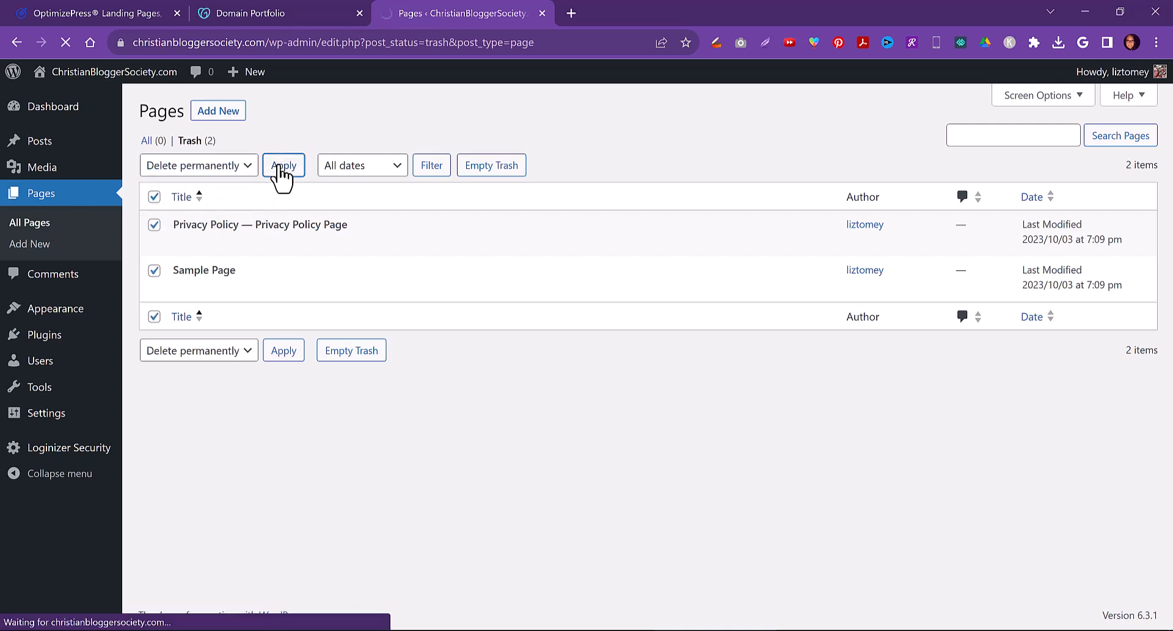
Delete the Hello Dolly and Akismet Anti-spam plugins from the installed plugins list
{"action": "left_click", "coordinate": [69, 282]}
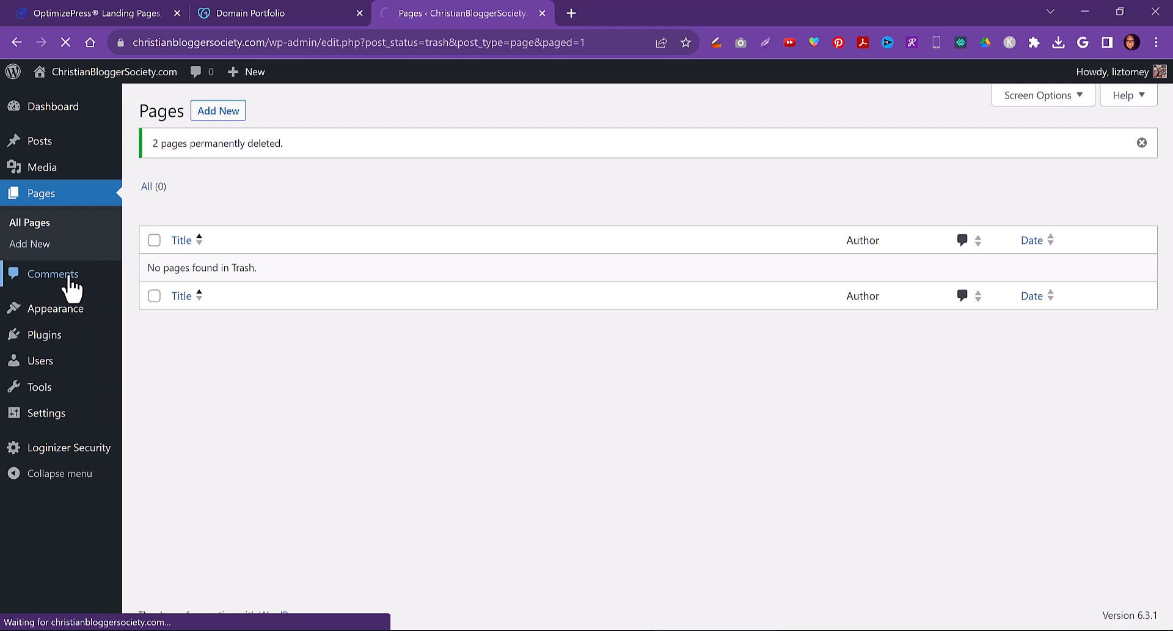
{"action": "mouse_move", "coordinate": [52, 283]}
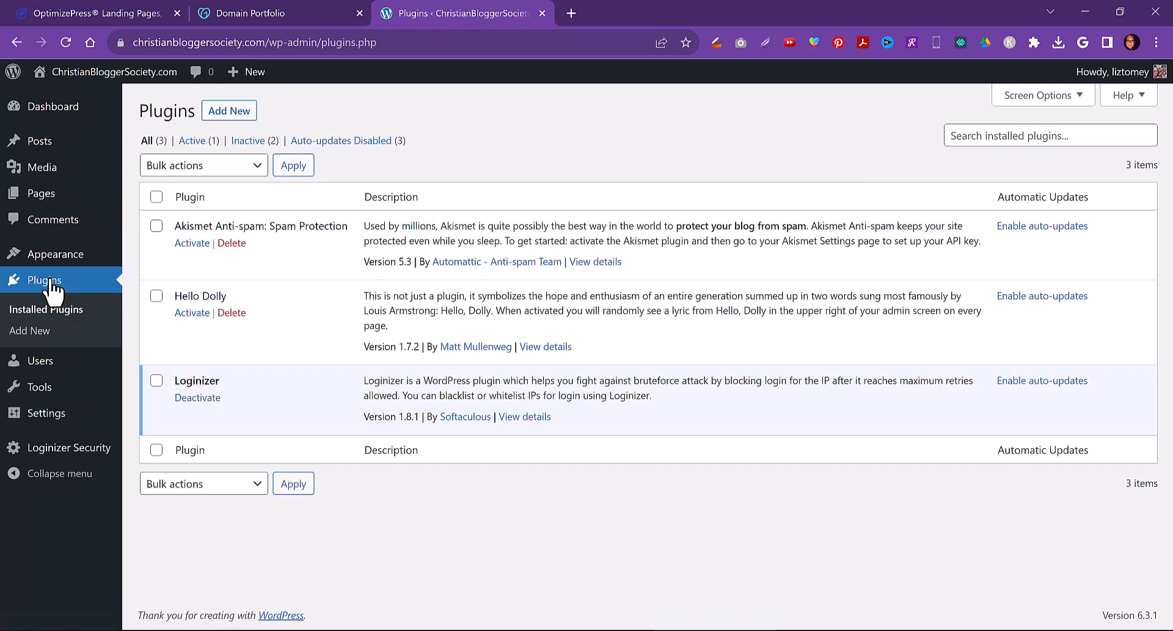
{"action": "left_click", "coordinate": [232, 312]}
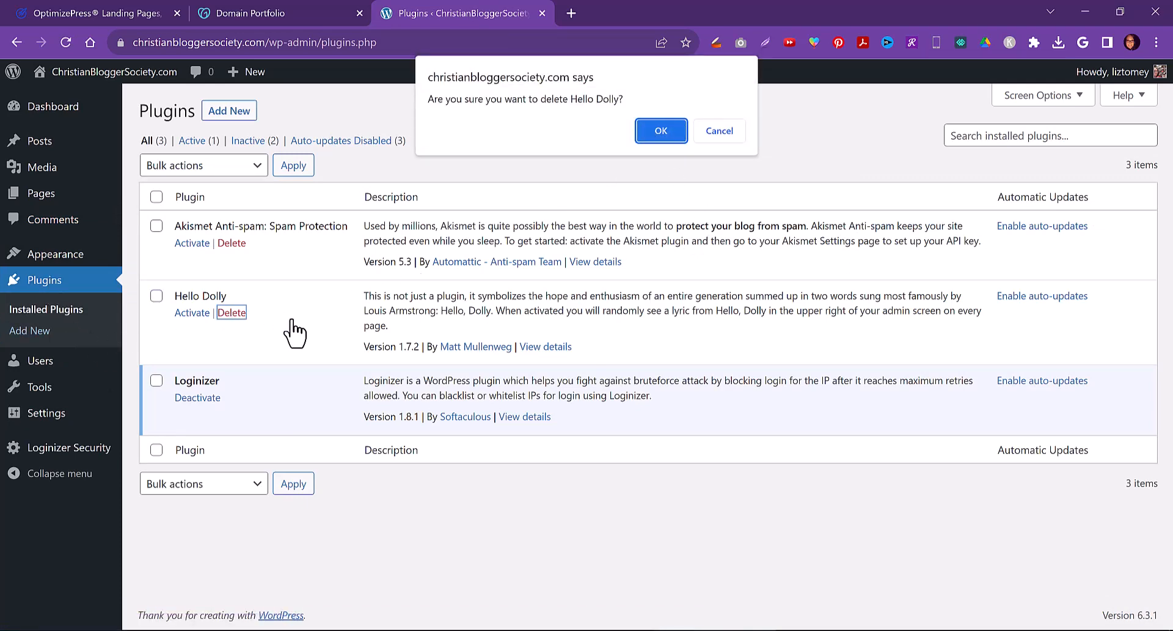
{"action": "left_click", "coordinate": [660, 130]}
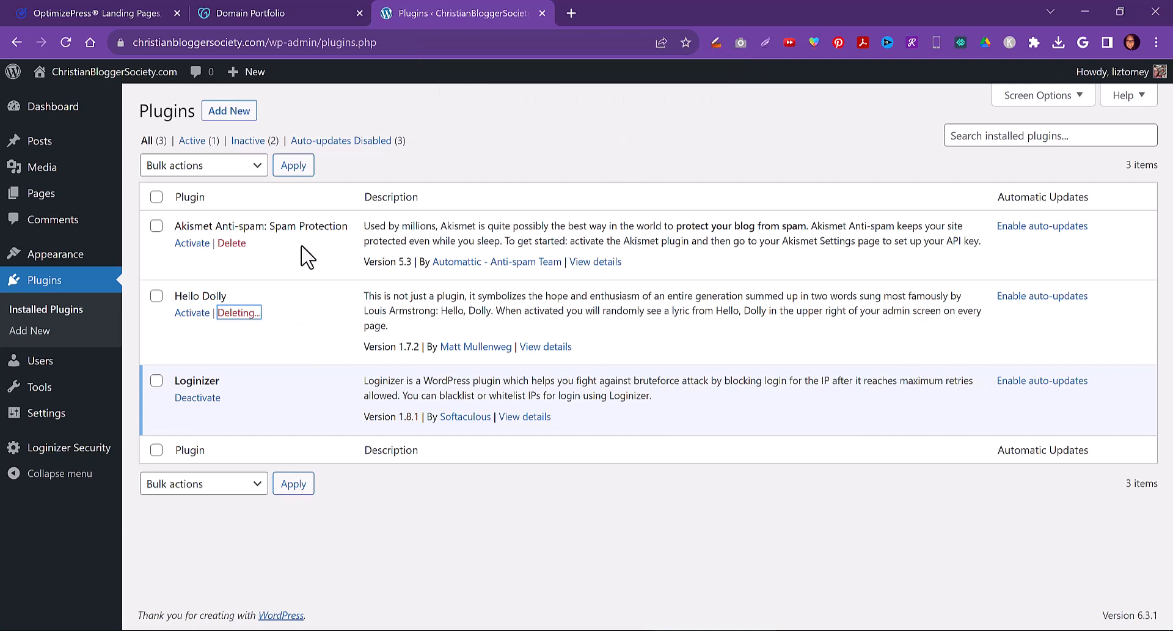
{"action": "left_click", "coordinate": [232, 243]}
{"action": "left_click", "coordinate": [648, 145]}
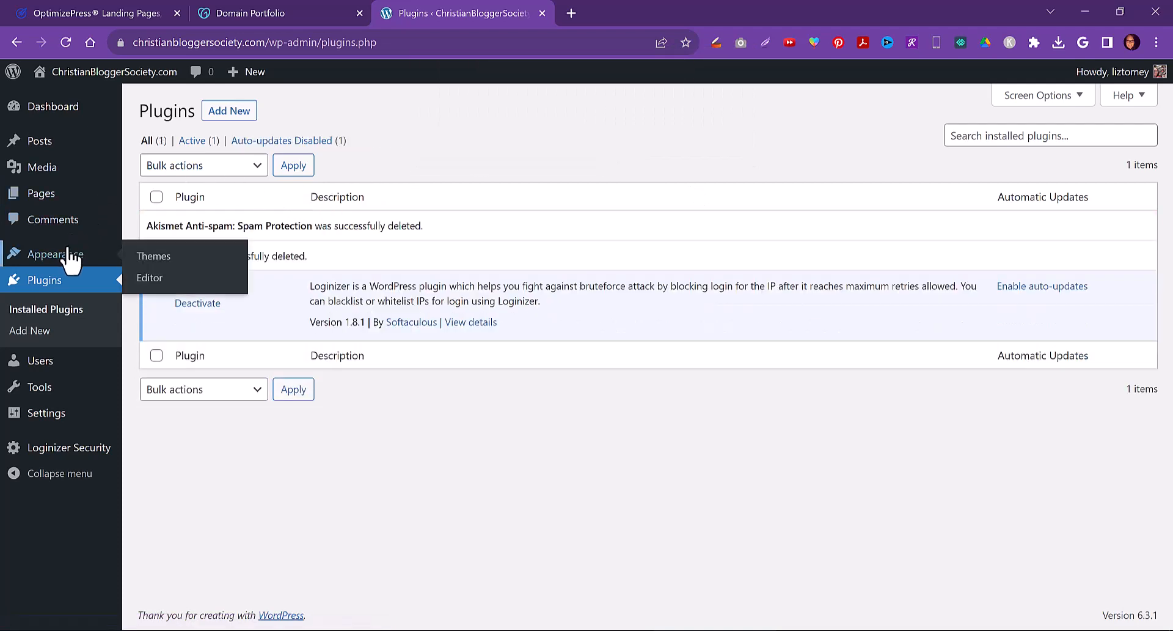
Set the permalink structure to Post name and save the permalink settings
{"action": "mouse_move", "coordinate": [51, 419]}
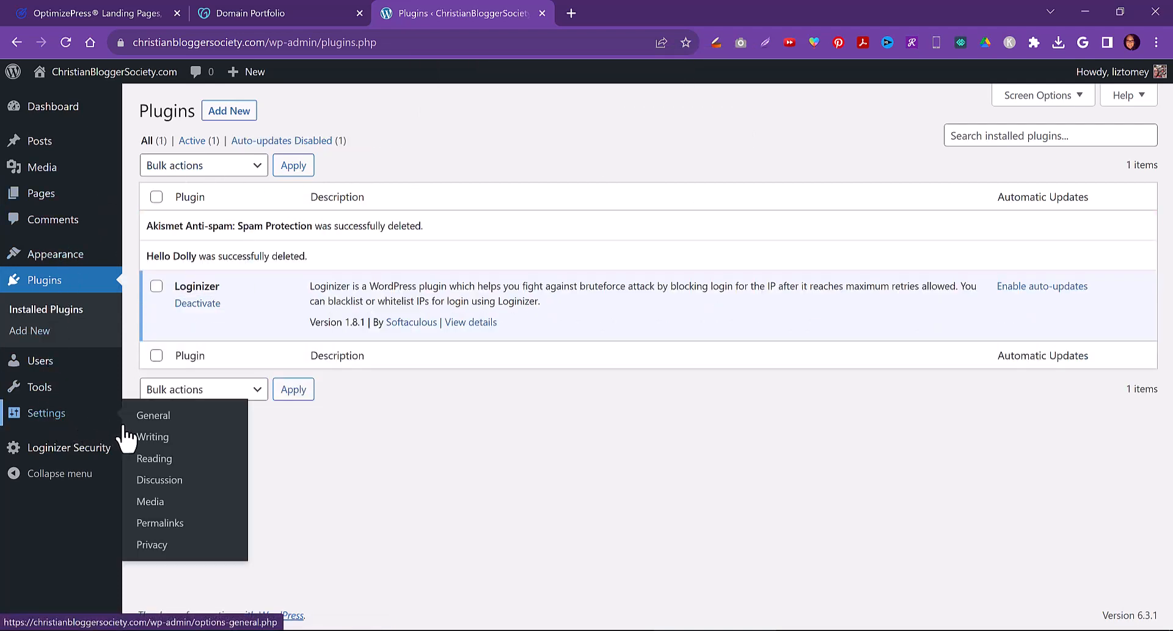
{"action": "left_click", "coordinate": [154, 459]}
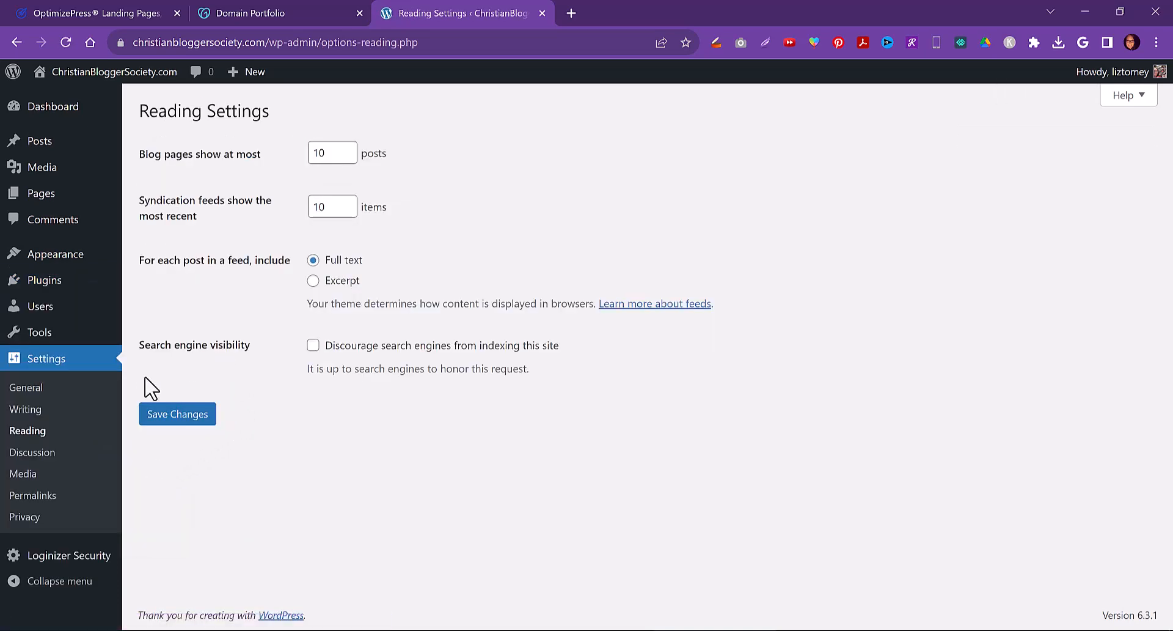
{"action": "left_click", "coordinate": [37, 495]}
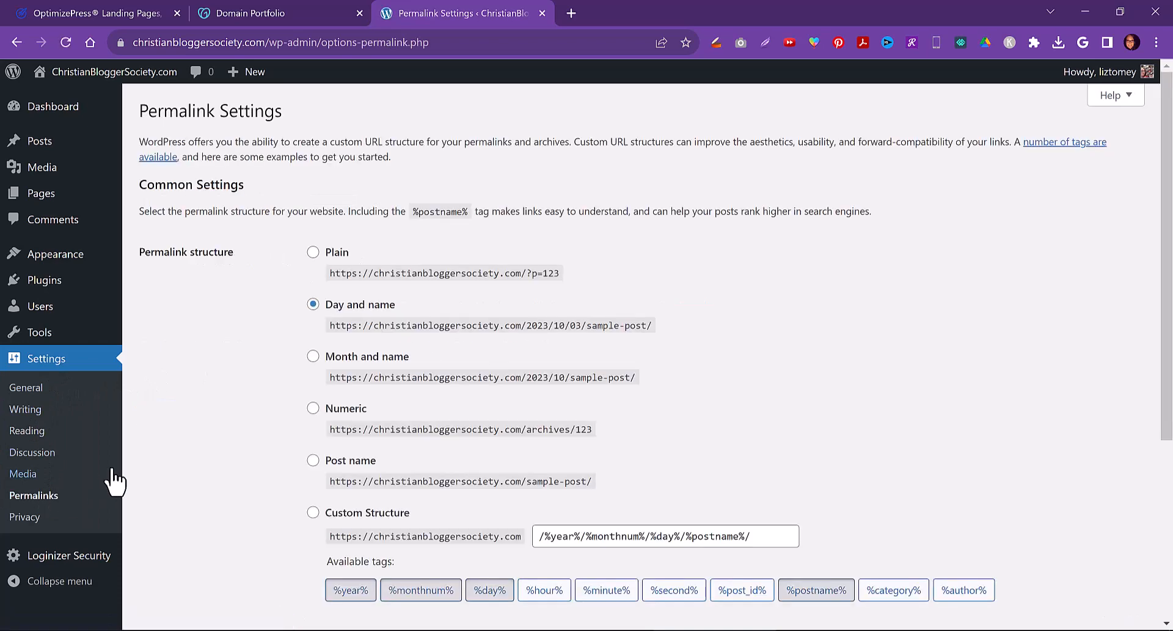
{"action": "left_click", "coordinate": [313, 461]}
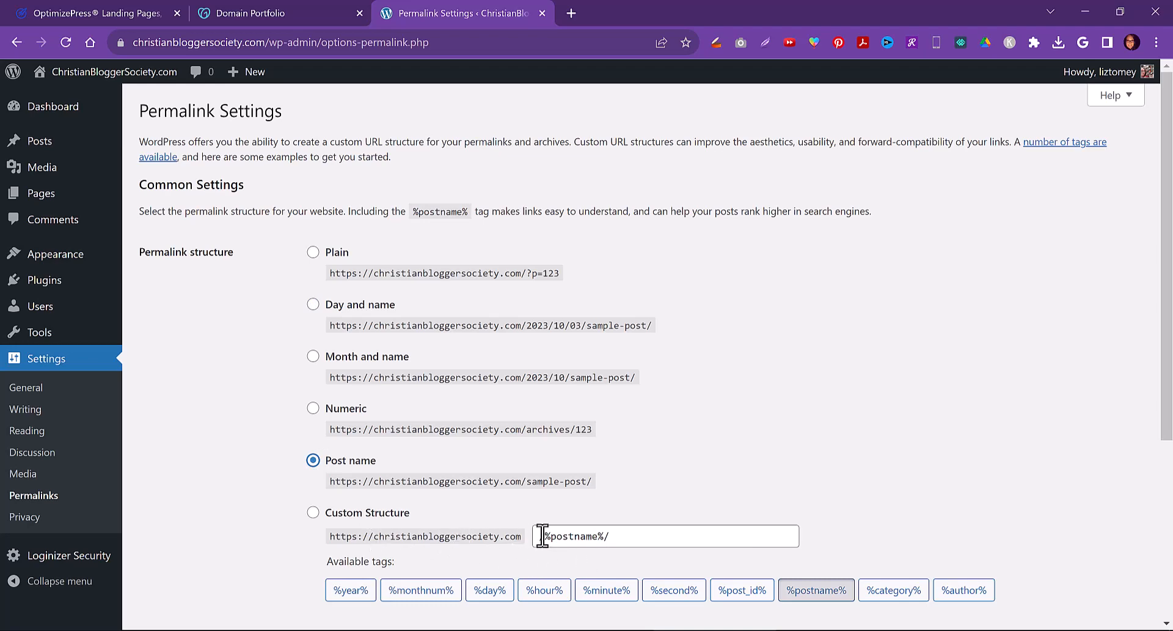
{"action": "left_click_drag", "start_coordinate": [546, 538], "coordinate": [604, 540]}
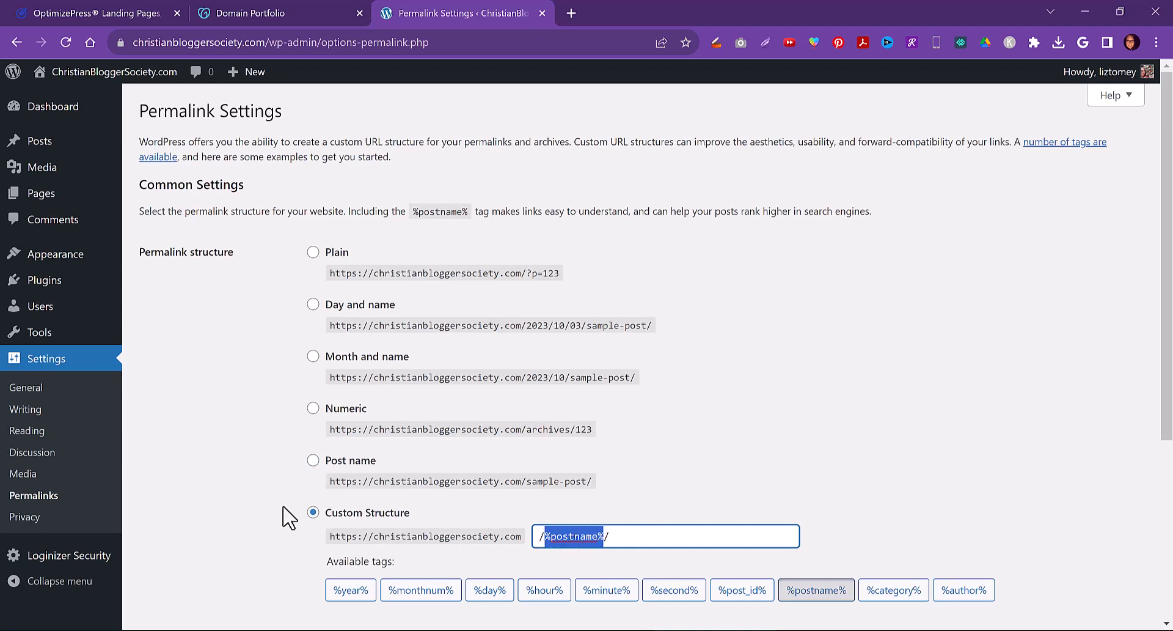
{"action": "left_click", "coordinate": [226, 530]}
{"action": "scroll", "coordinate": [311, 533], "scroll_direction": "down", "scroll_amount": 5}
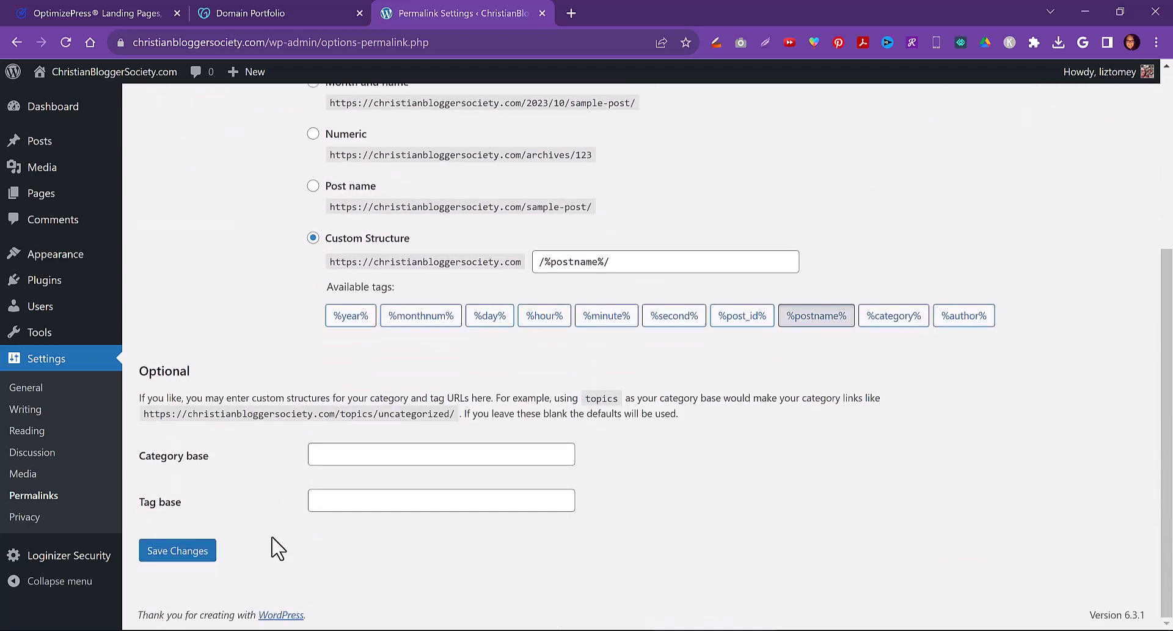
{"action": "left_click", "coordinate": [174, 551]}
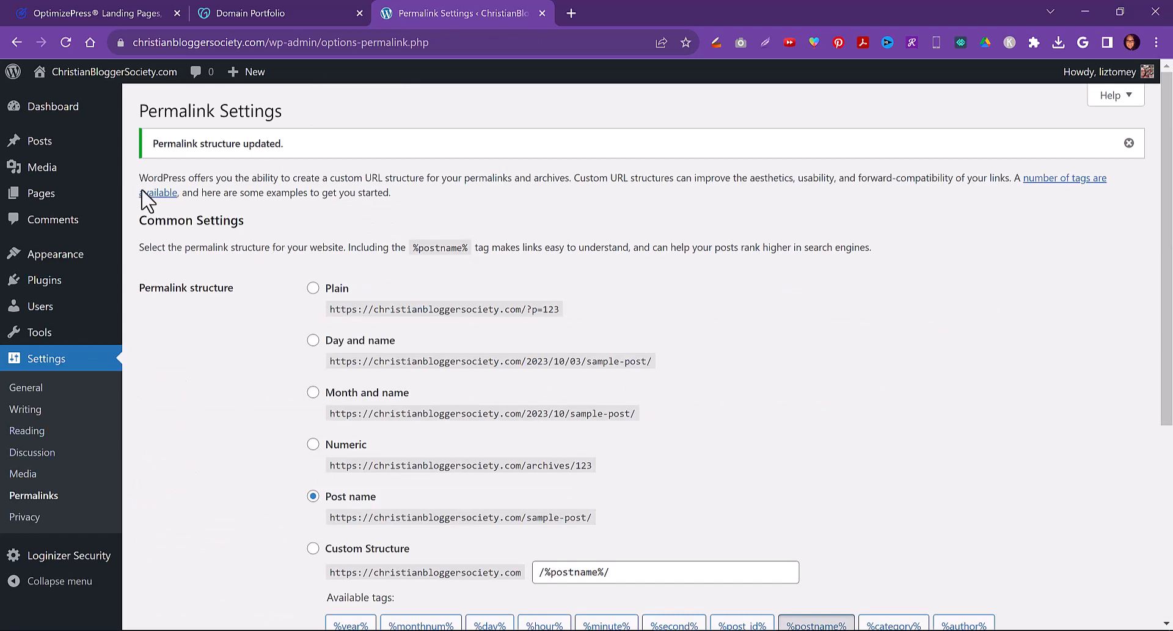
Return to the WordPress dashboard and close the Domain Portfolio tab
{"action": "mouse_move", "coordinate": [46, 111]}
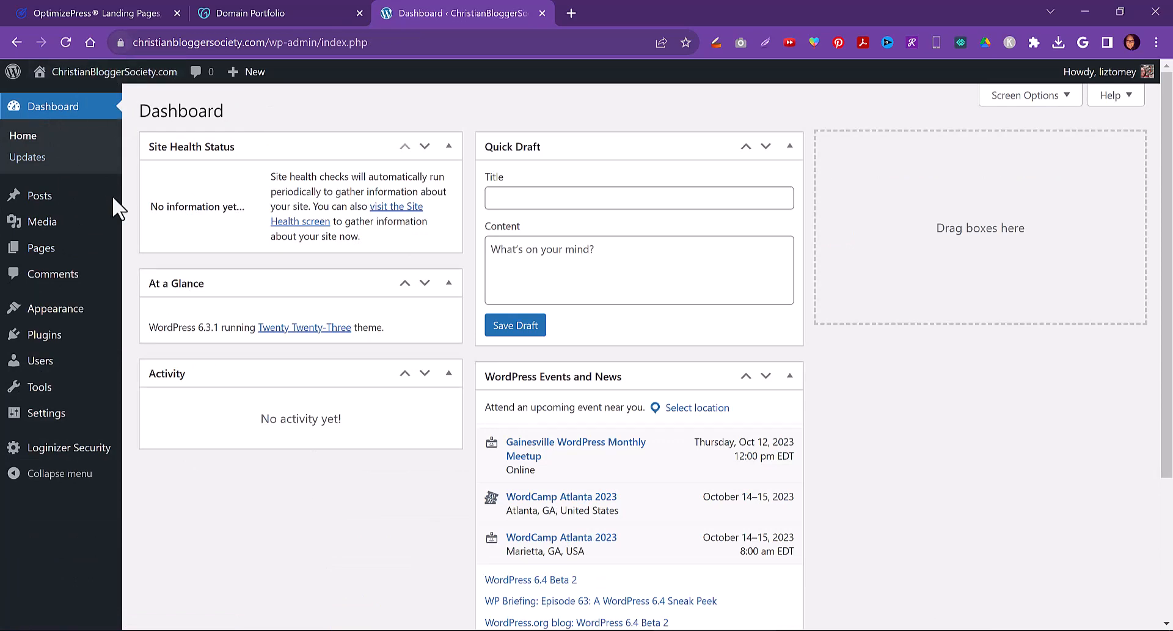
{"action": "left_click", "coordinate": [275, 13]}
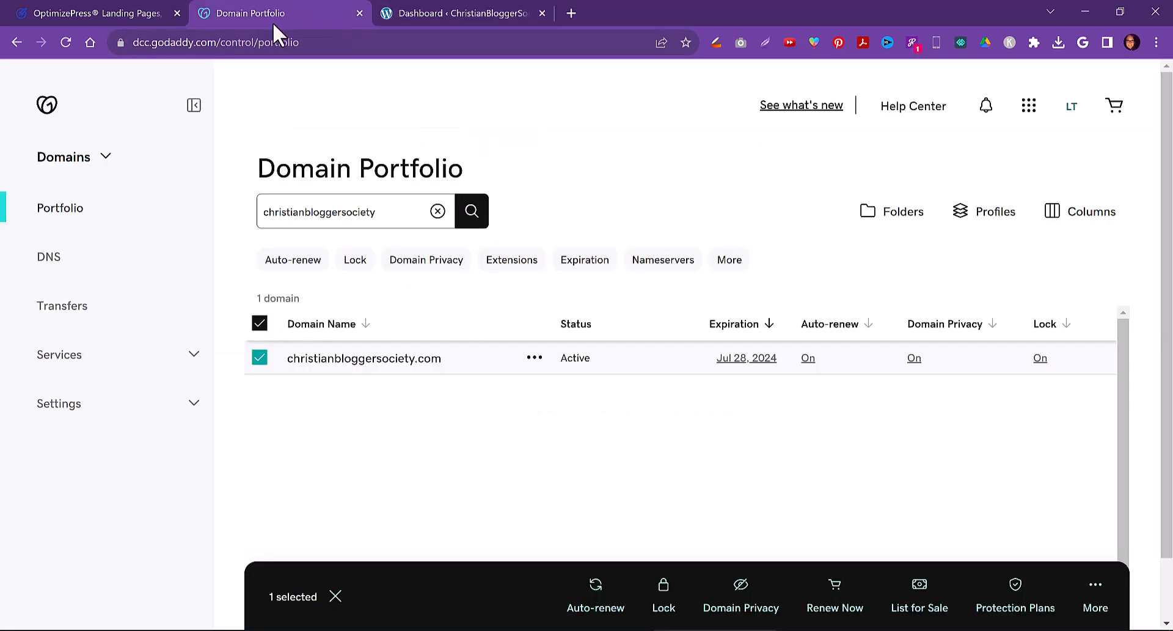
{"action": "left_click", "coordinate": [360, 13]}
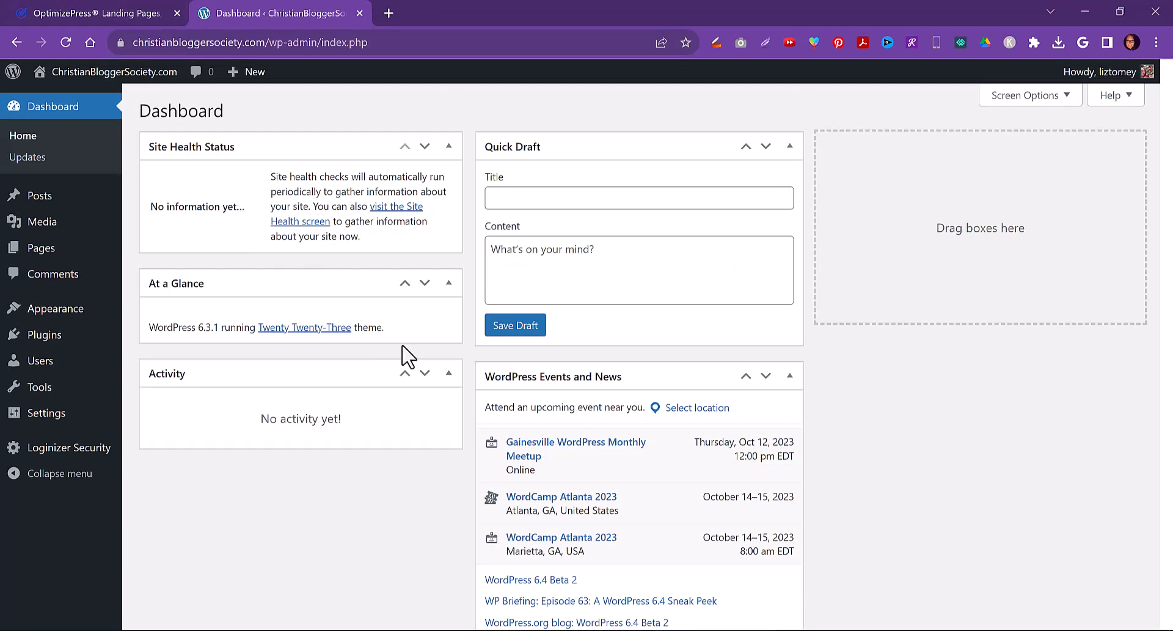
Rearrange the dashboard widgets into three columns and collapse every widget
{"action": "left_click_drag", "start_coordinate": [550, 375], "coordinate": [919, 154]}
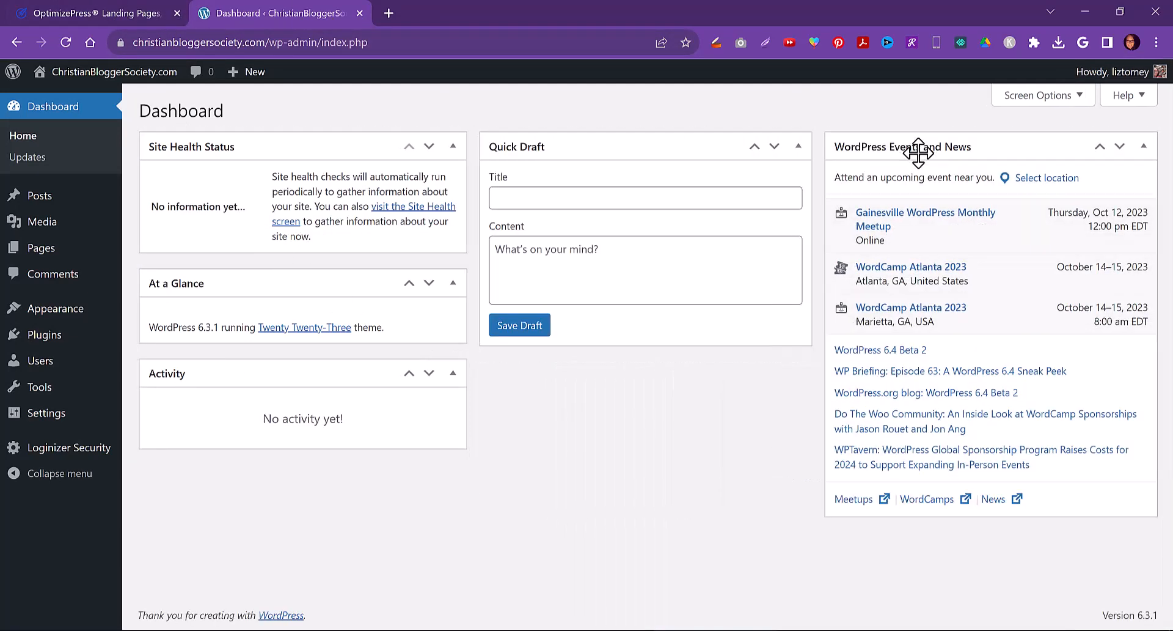
{"action": "left_click", "coordinate": [1120, 148]}
{"action": "left_click", "coordinate": [1087, 356]}
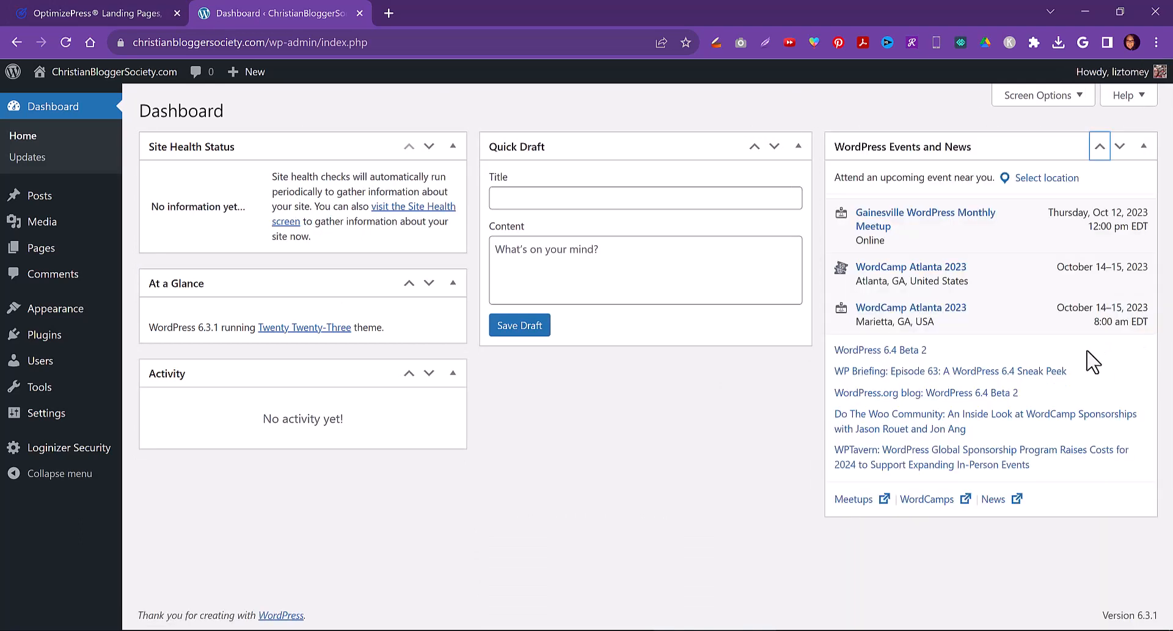
{"action": "left_click", "coordinate": [1143, 146]}
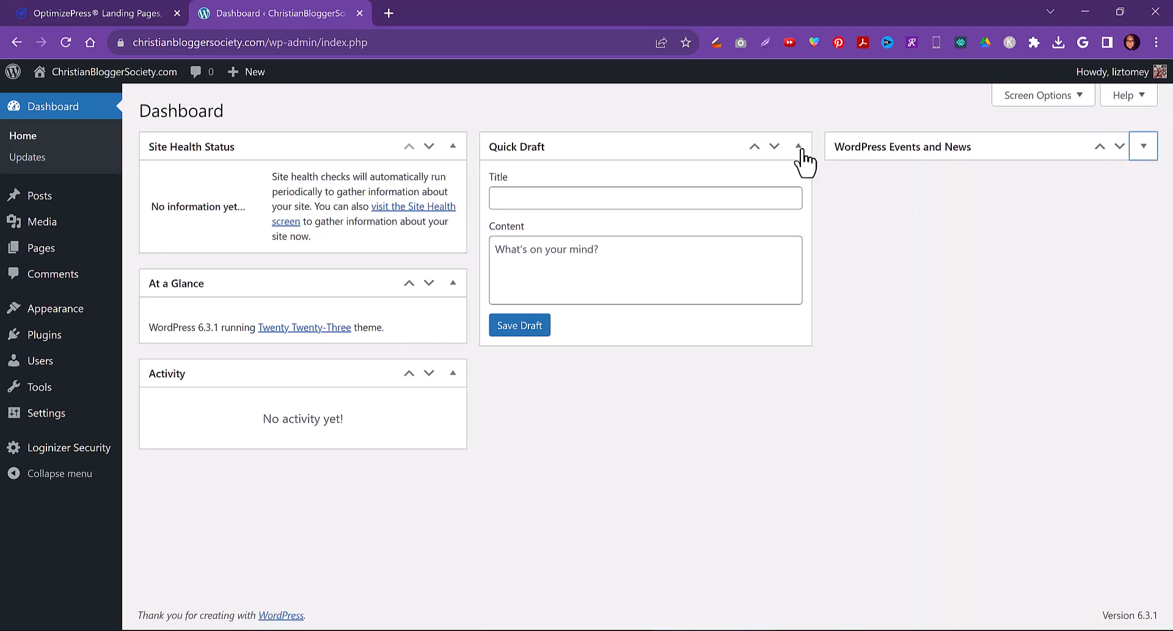
{"action": "left_click", "coordinate": [801, 150]}
{"action": "left_click_drag", "start_coordinate": [306, 371], "coordinate": [568, 265]}
{"action": "left_click", "coordinate": [453, 285]}
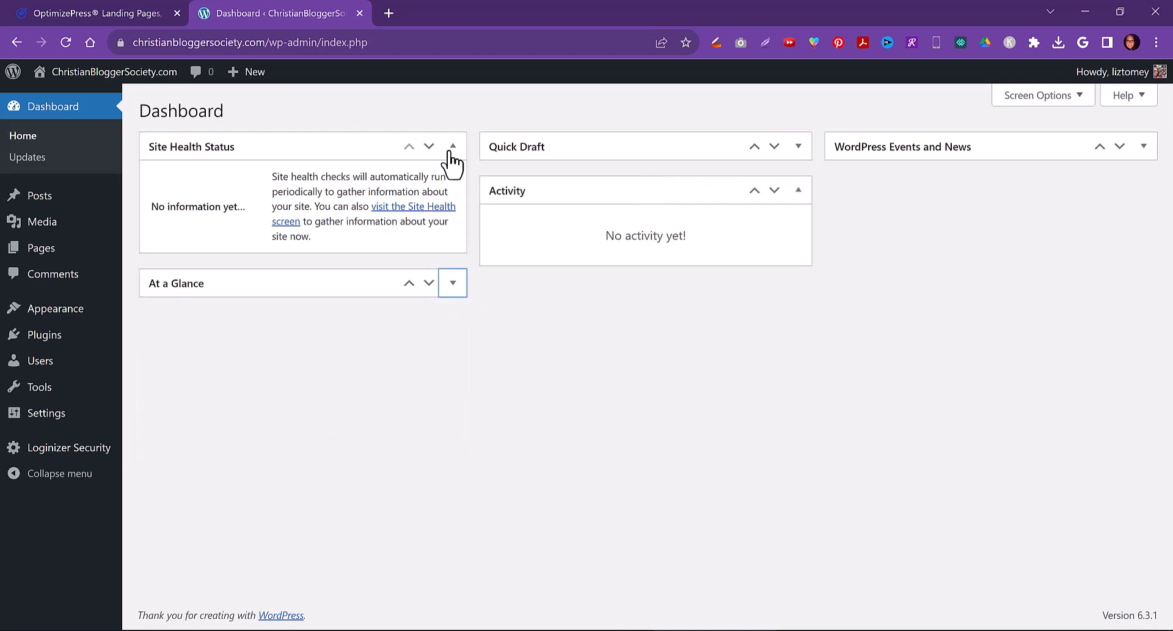
{"action": "left_click", "coordinate": [453, 148]}
{"action": "left_click", "coordinate": [799, 194]}
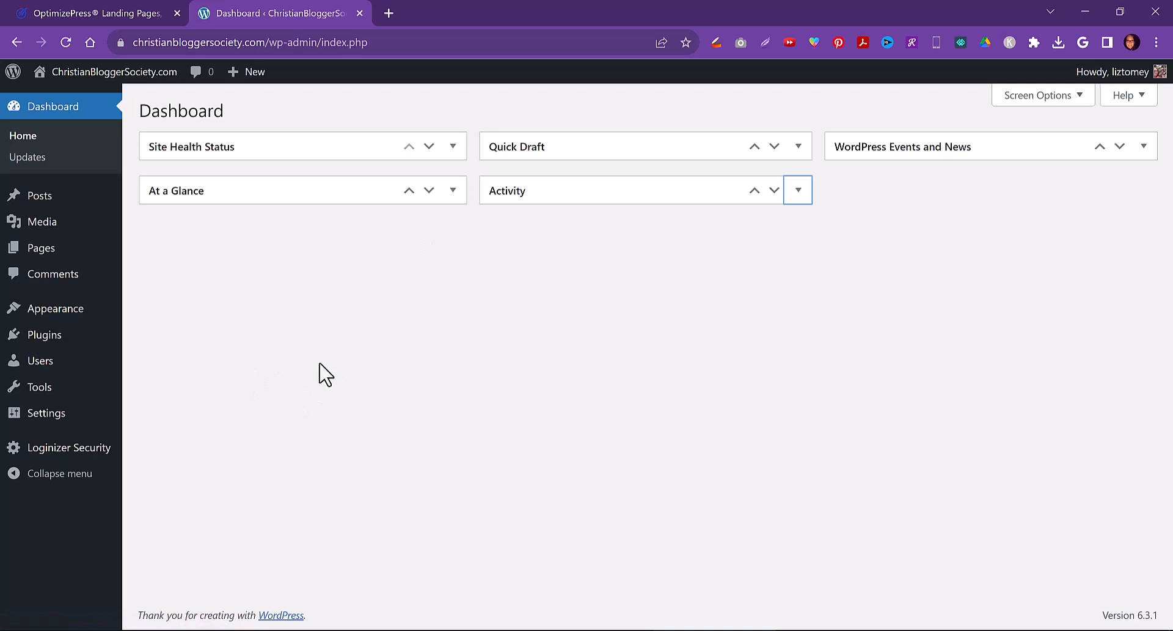
Log in to the OptimizePress 3.0 Hub and open its dashboard
{"action": "left_click", "coordinate": [55, 11]}
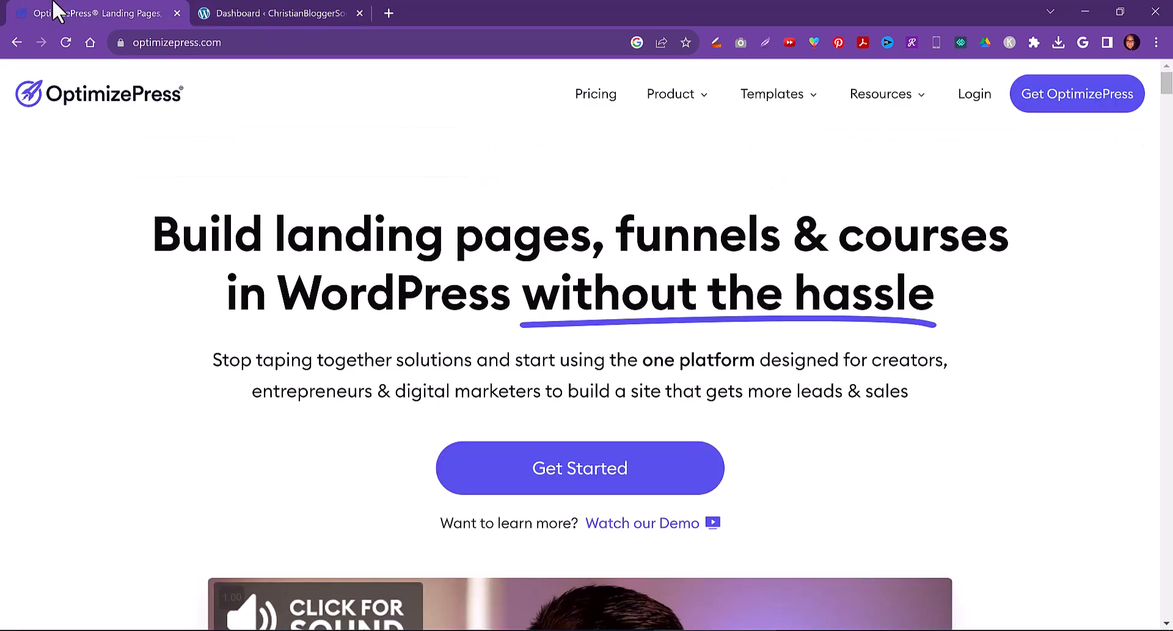
{"action": "left_click", "coordinate": [974, 101]}
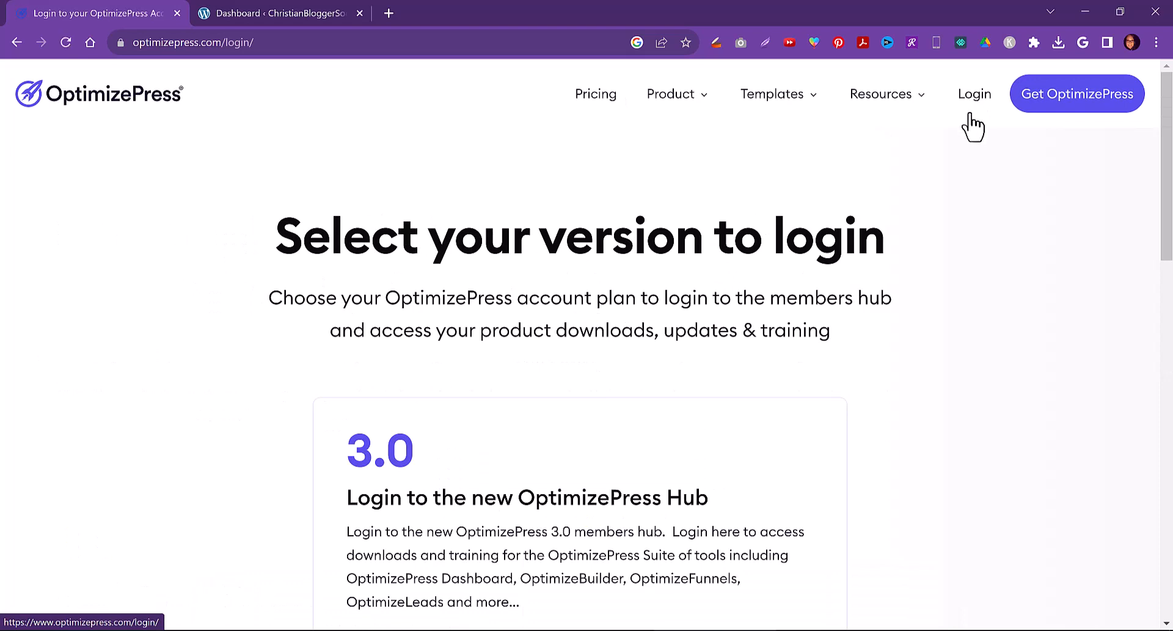
{"action": "scroll", "coordinate": [638, 388], "scroll_direction": "down", "scroll_amount": 3}
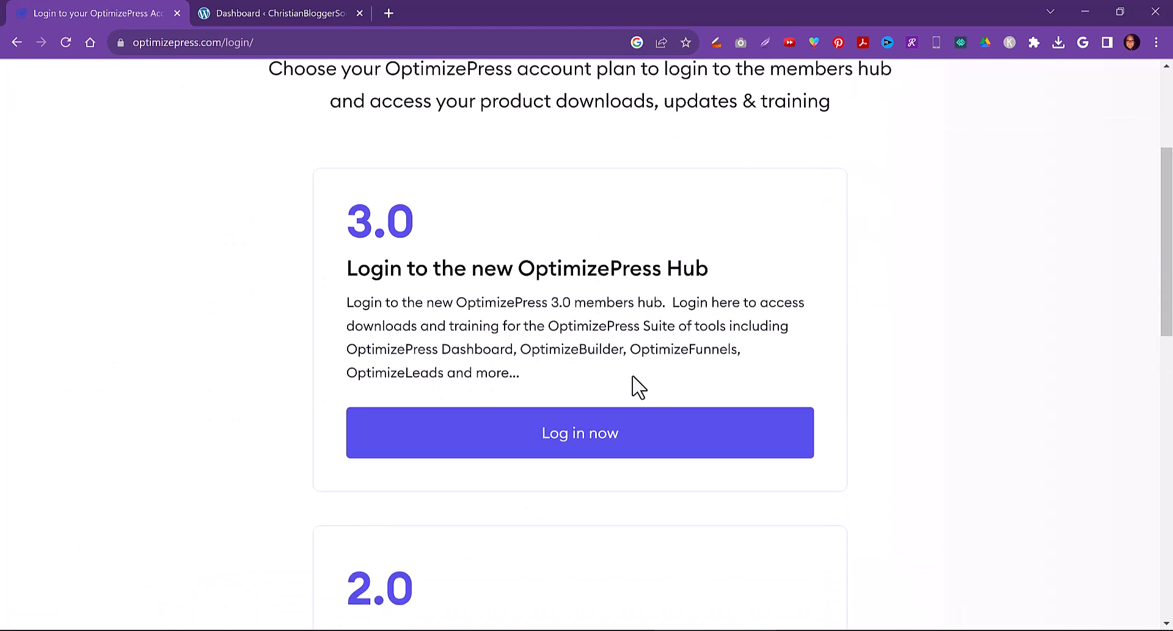
{"action": "left_click", "coordinate": [579, 449]}
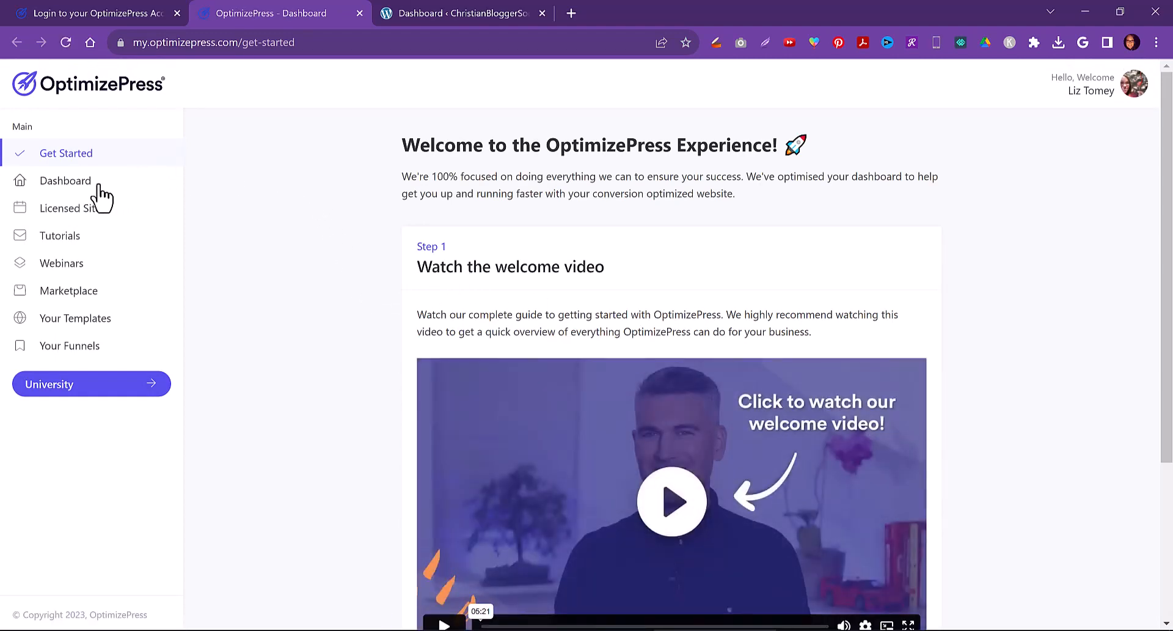
{"action": "left_click", "coordinate": [72, 184]}
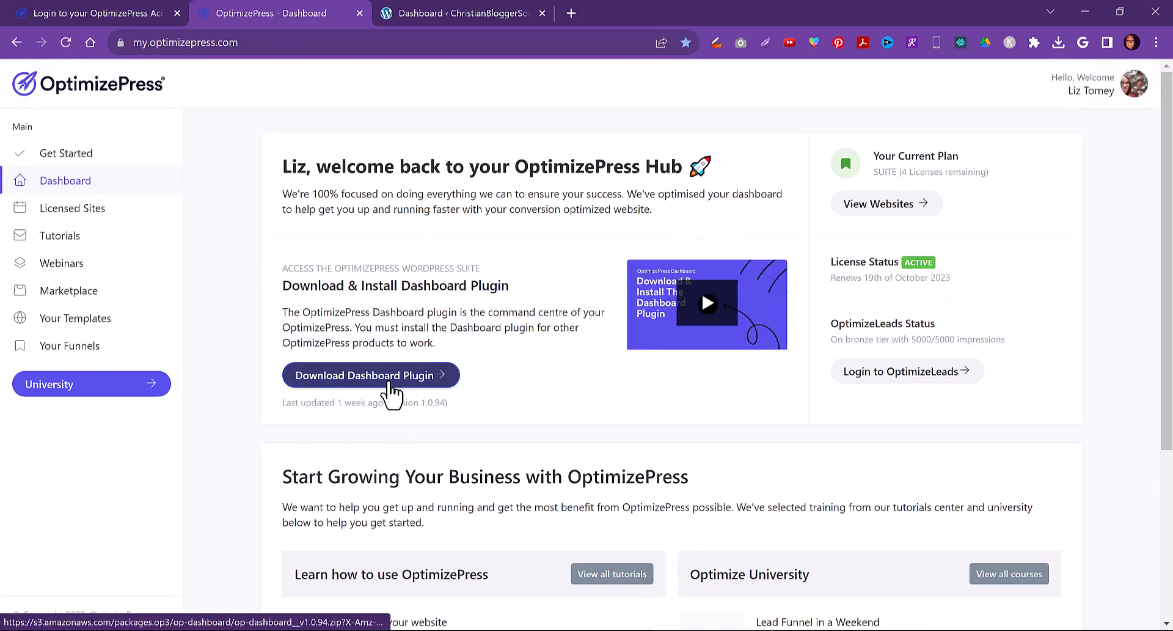
Download the OptimizePress Dashboard plugin, saving op-dashboard__v1.0.94.zip into the zWordPress Resources folder under Resources
{"action": "left_click", "coordinate": [391, 392]}
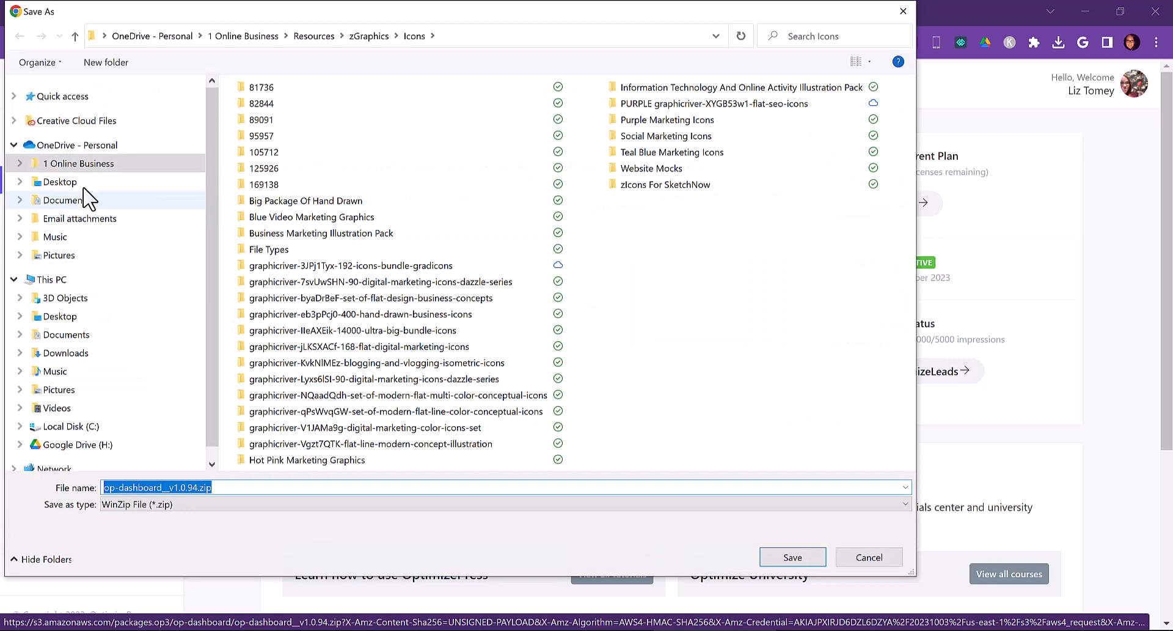
{"action": "left_click", "coordinate": [86, 169]}
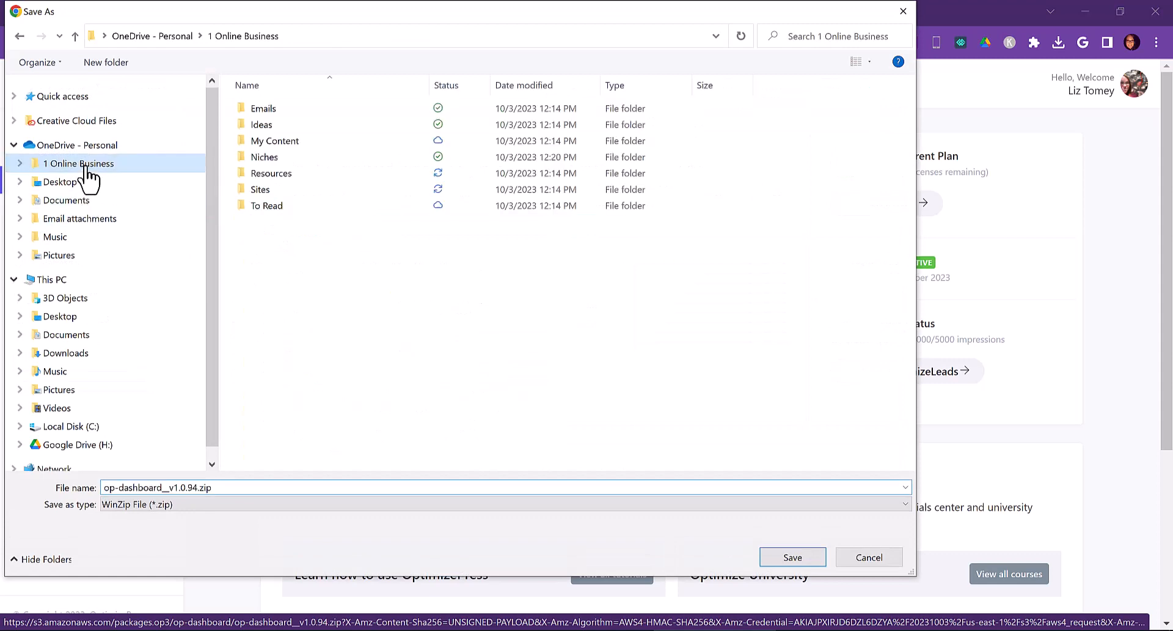
{"action": "left_click", "coordinate": [274, 176]}
{"action": "double_click", "coordinate": [272, 174]}
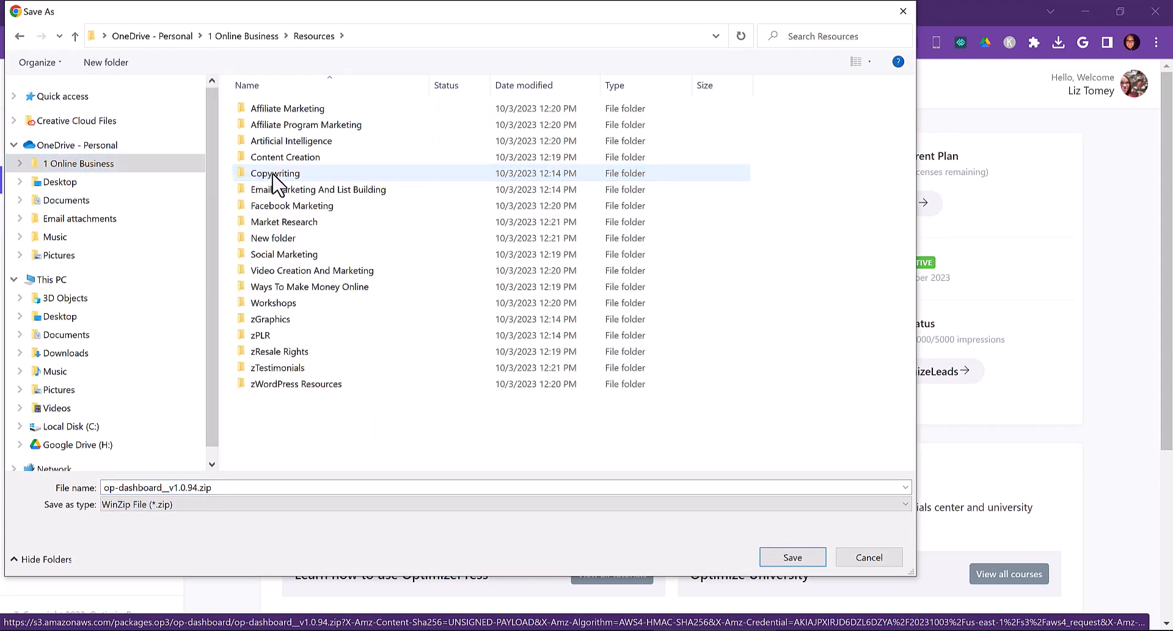
{"action": "left_click", "coordinate": [292, 386]}
{"action": "double_click", "coordinate": [292, 386]}
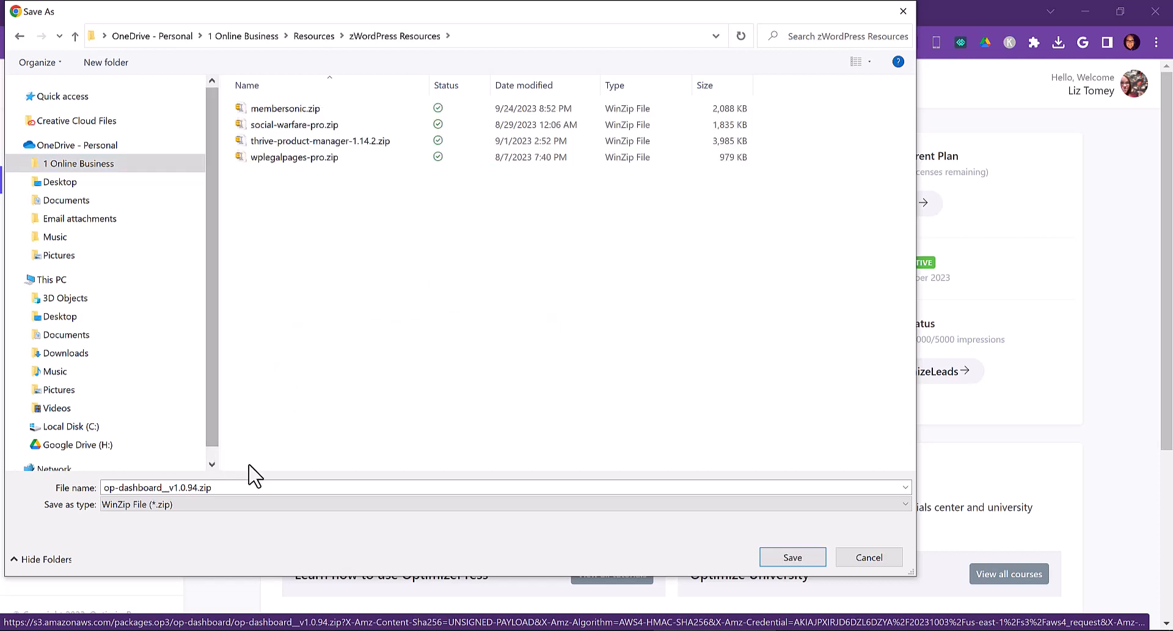
{"action": "left_click", "coordinate": [793, 557]}
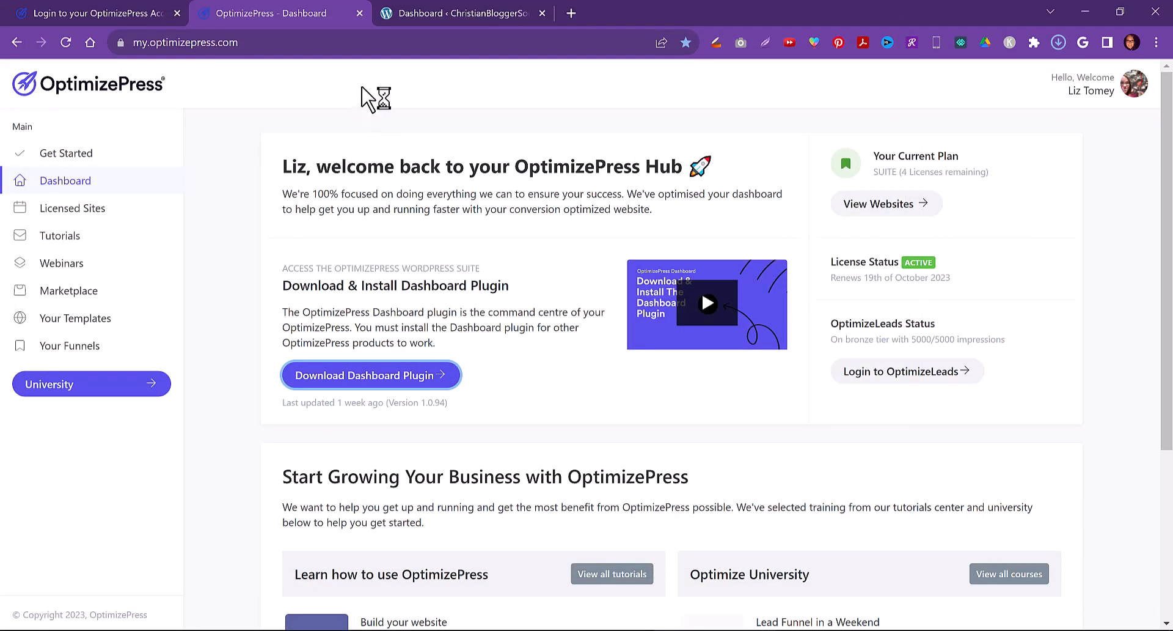
Close the OptimizePress Hub dashboard tab and return to the OptimizePress login tab
{"action": "left_click", "coordinate": [361, 12]}
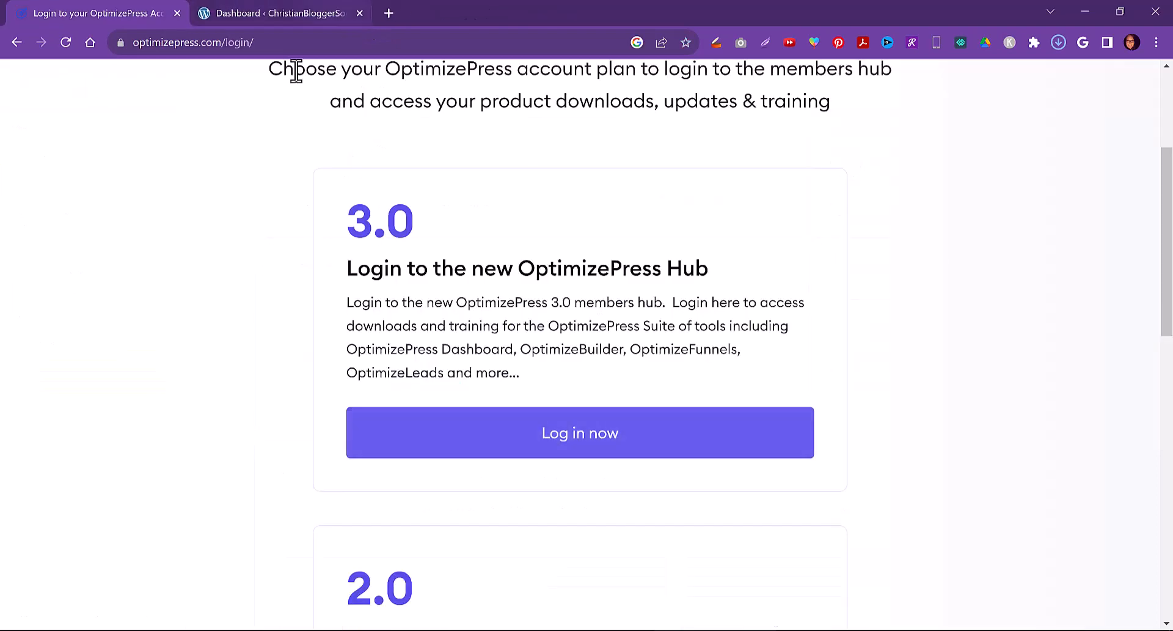
{"action": "left_click", "coordinate": [340, 11]}
{"action": "left_click", "coordinate": [144, 14]}
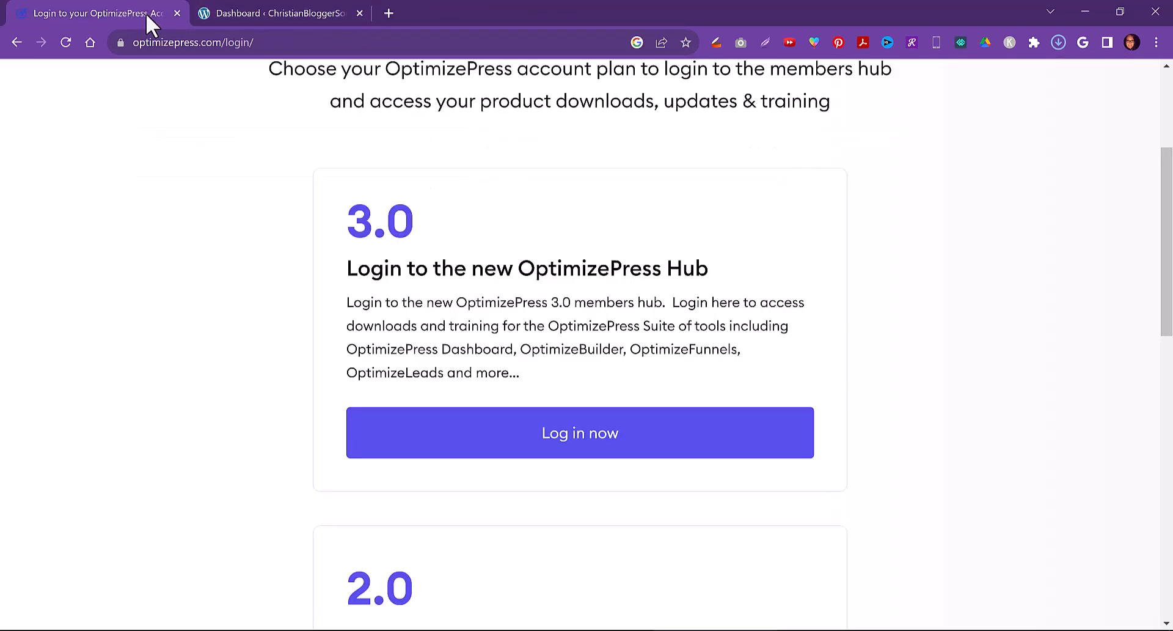
Upload and install the plugin file op-dashboard__v1.0.94.zip from the zWordPress Resources folder on the WordPress site
{"action": "left_click", "coordinate": [178, 12]}
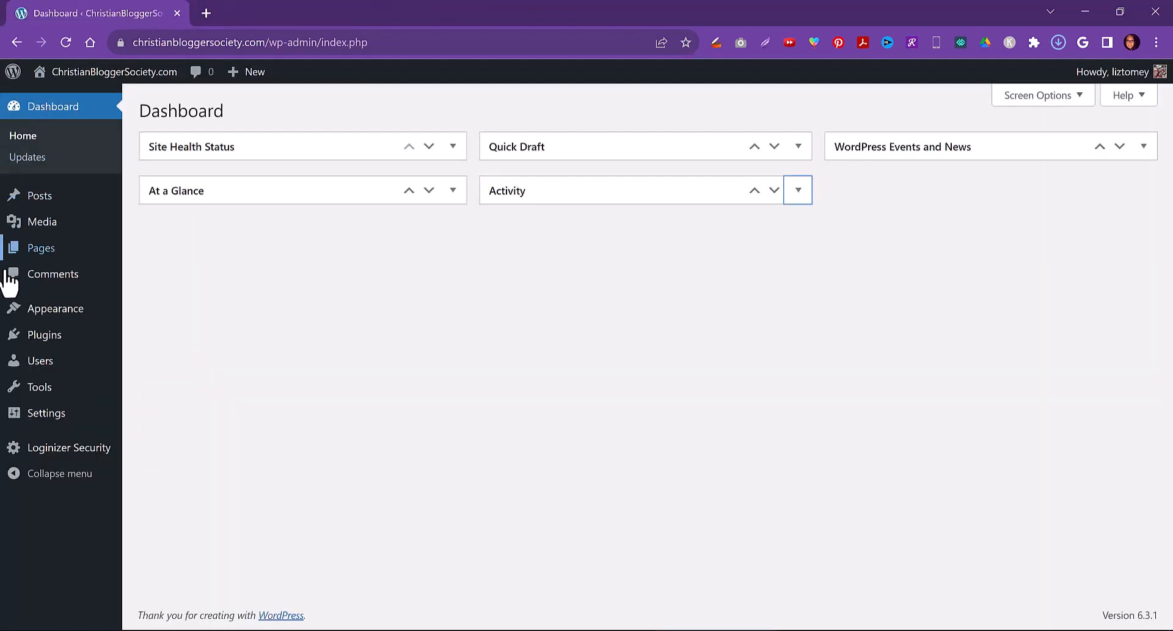
{"action": "mouse_move", "coordinate": [31, 342]}
{"action": "left_click", "coordinate": [157, 359]}
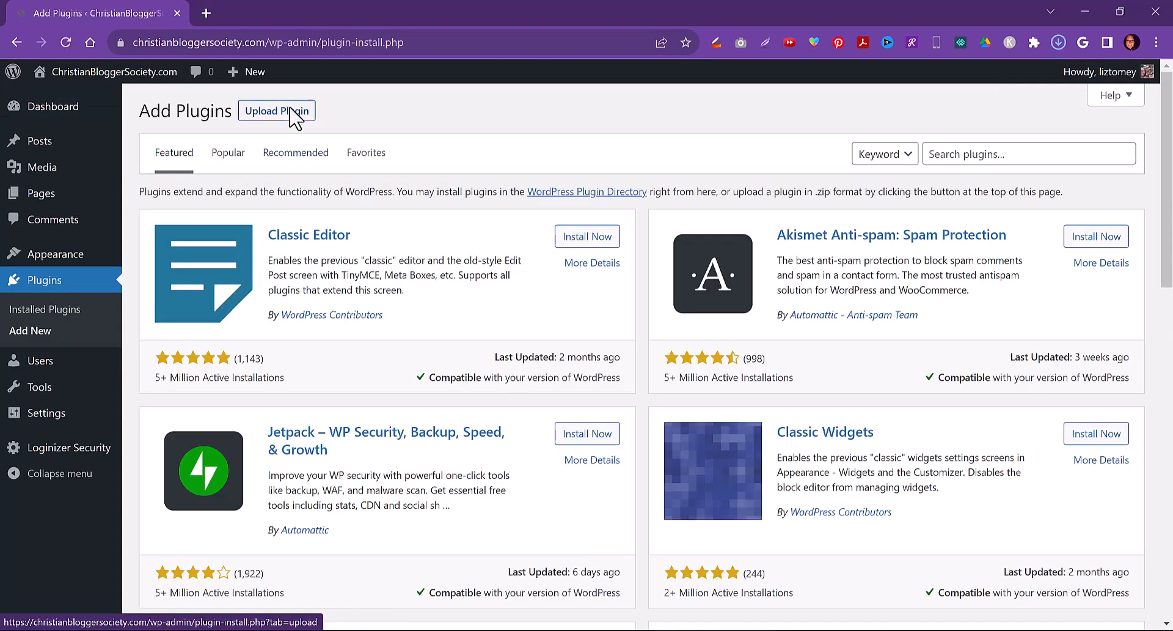
{"action": "left_click", "coordinate": [292, 115]}
{"action": "left_click", "coordinate": [548, 252]}
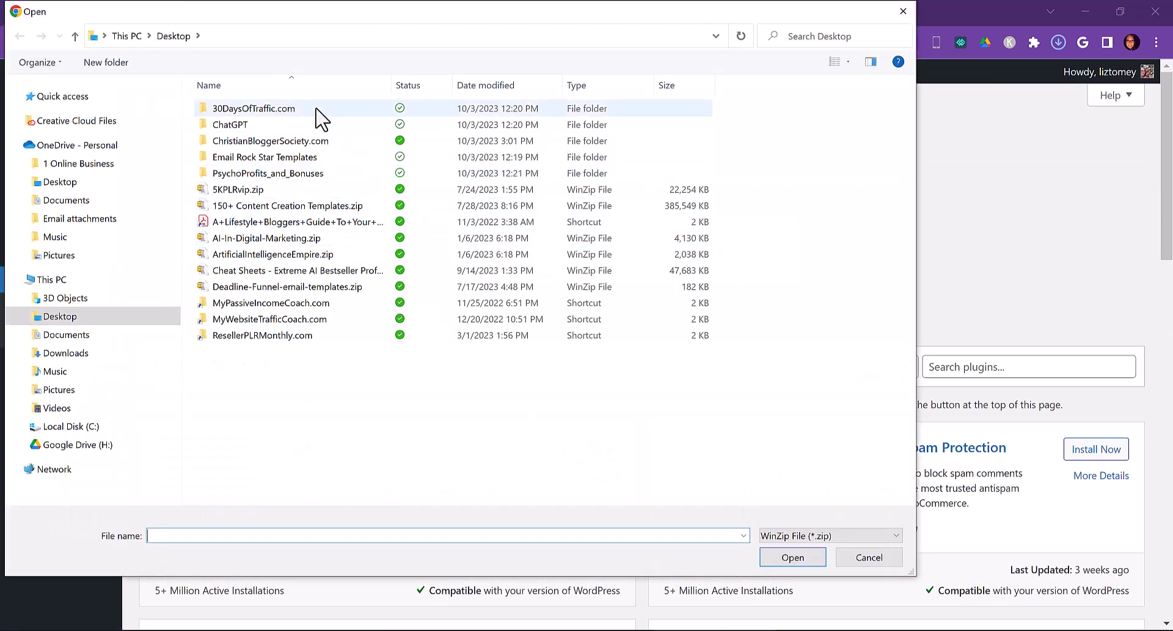
{"action": "left_click", "coordinate": [61, 164]}
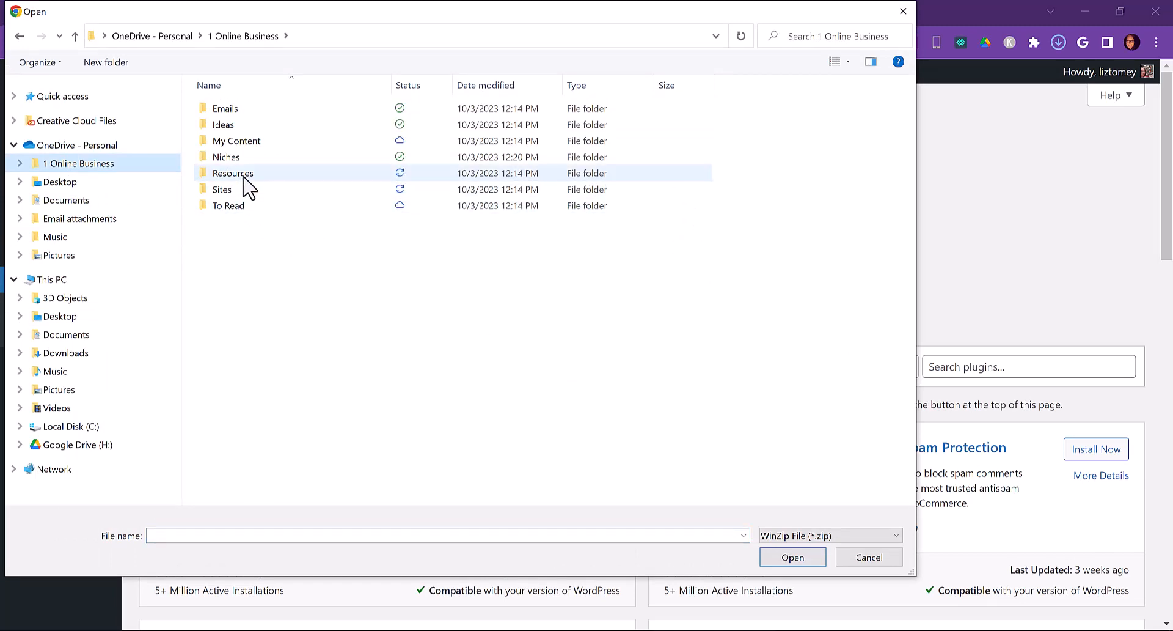
{"action": "left_click", "coordinate": [244, 176]}
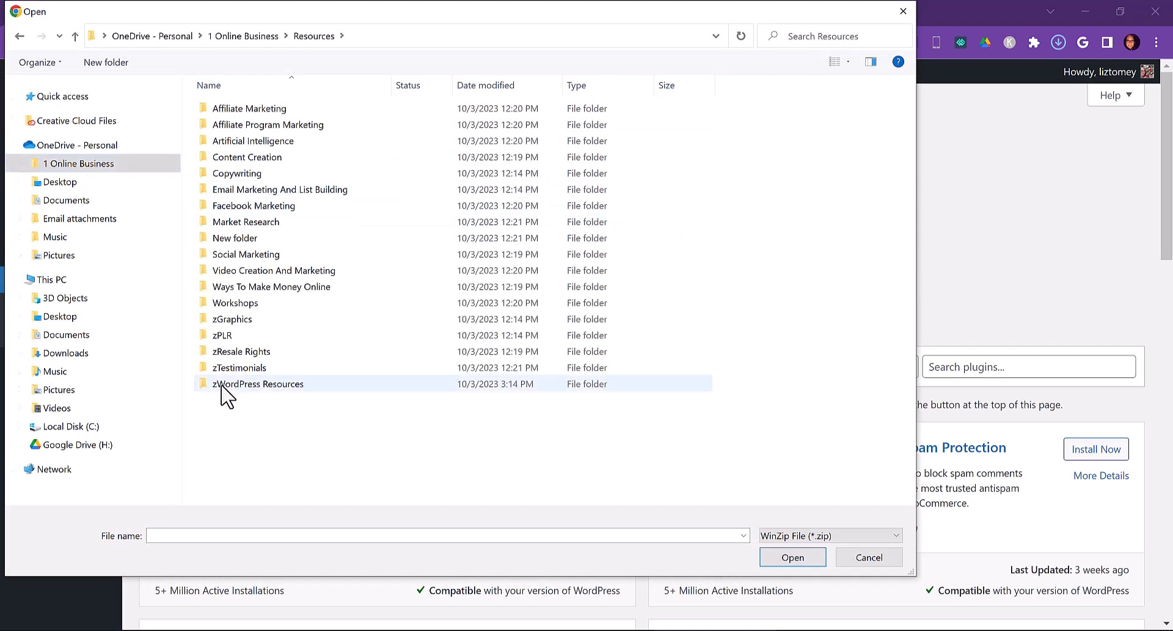
{"action": "double_click", "coordinate": [223, 384]}
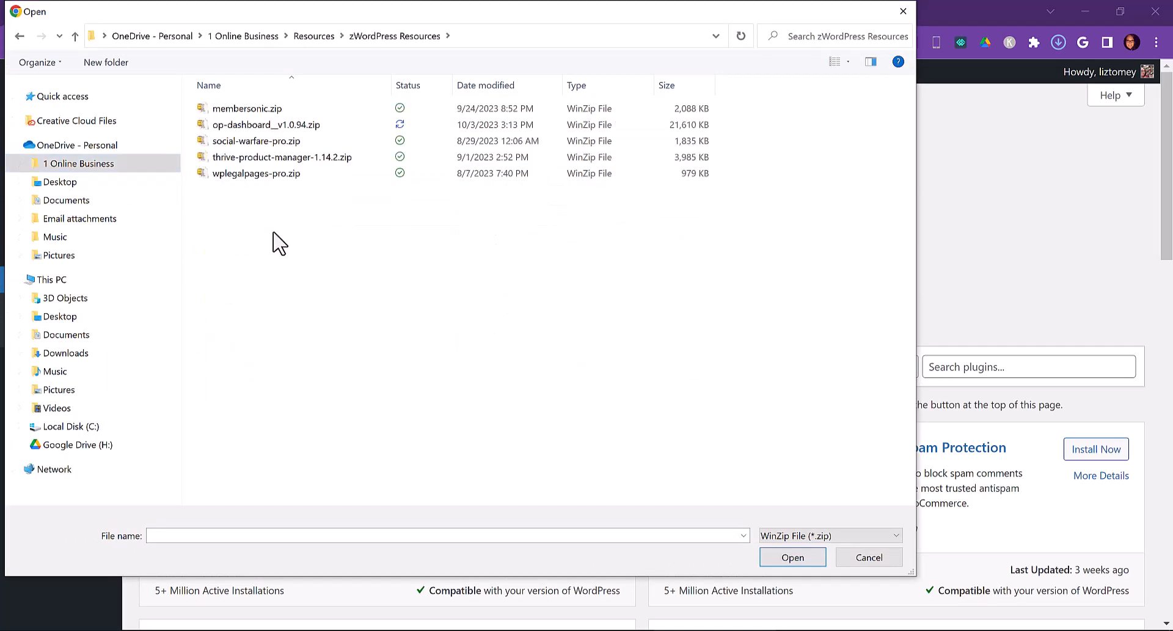
{"action": "double_click", "coordinate": [235, 125]}
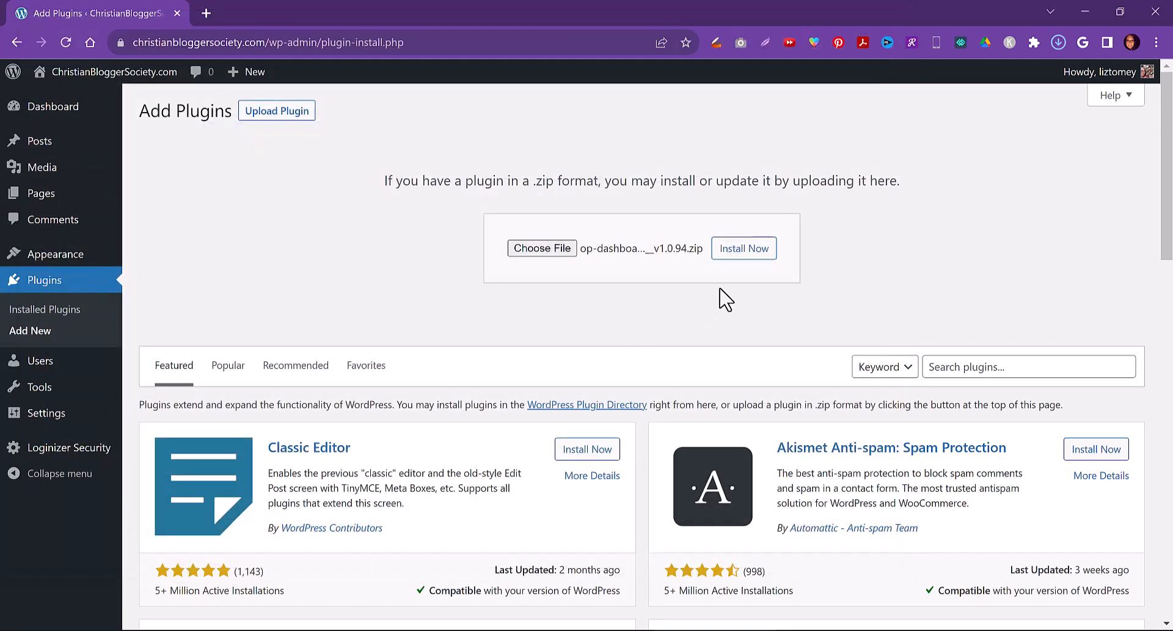
{"action": "left_click", "coordinate": [734, 254]}
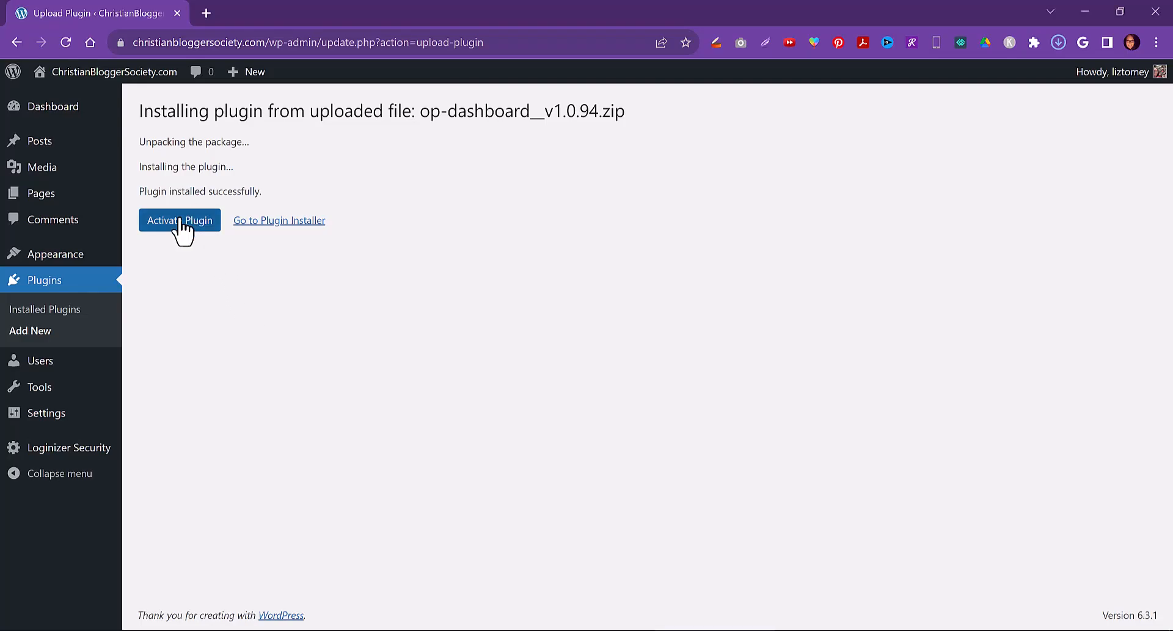
Activate the OptimizePress Dashboard plugin and connect the site to the OptimizePress account, signing in and authorizing access
{"action": "left_click", "coordinate": [182, 227]}
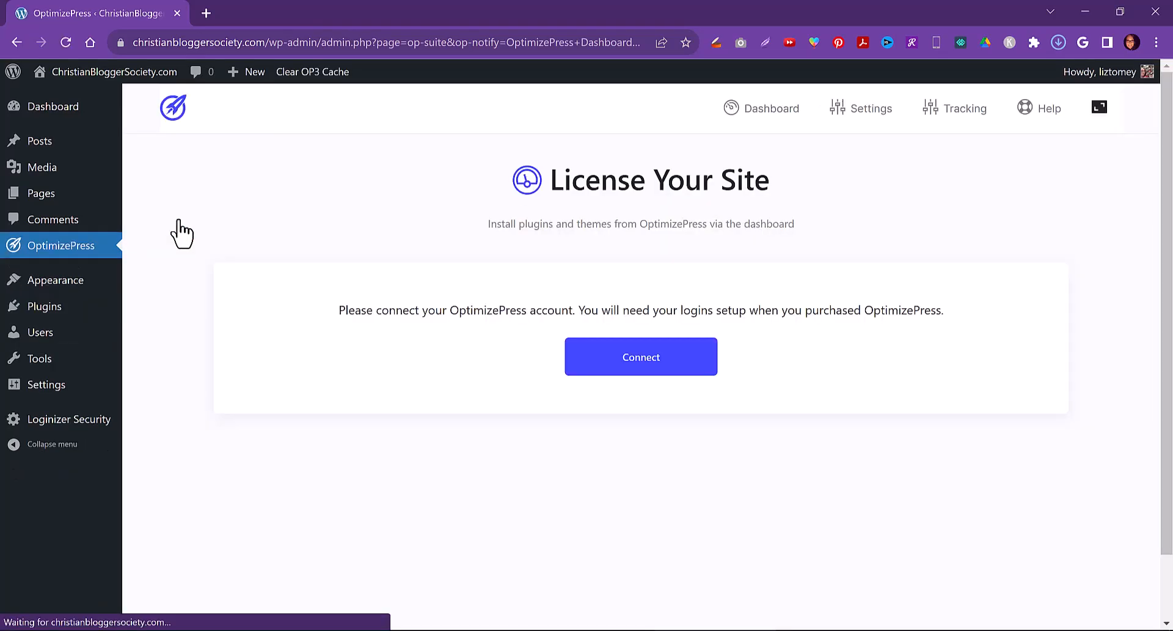
{"action": "left_click", "coordinate": [644, 362]}
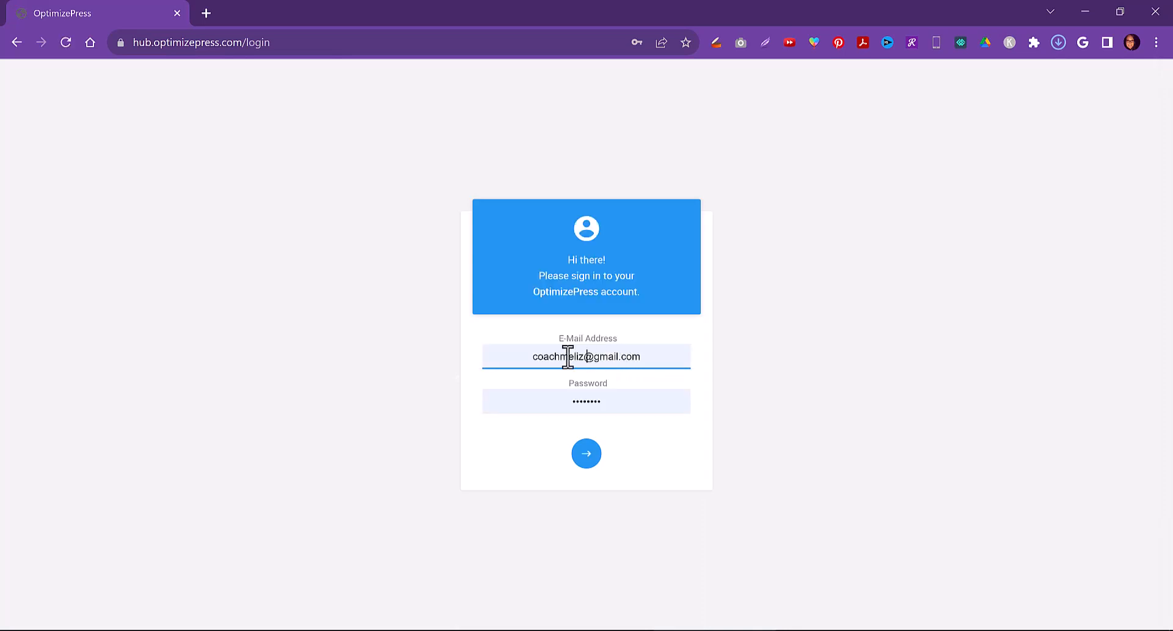
{"action": "left_click", "coordinate": [586, 456]}
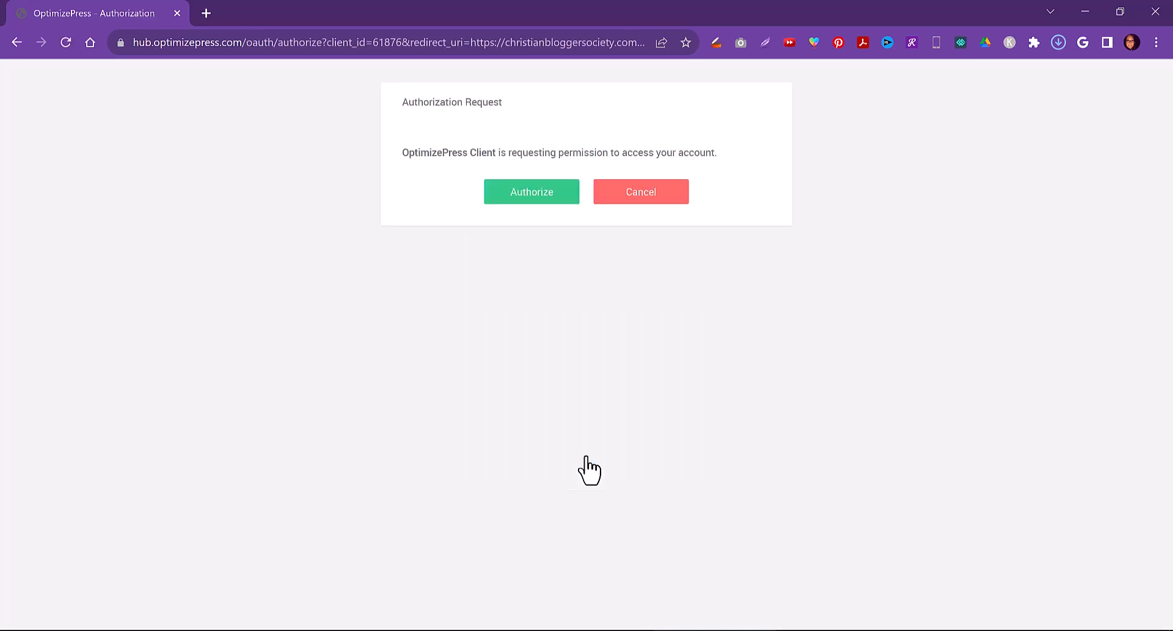
{"action": "left_click", "coordinate": [726, 269]}
{"action": "left_click", "coordinate": [529, 191]}
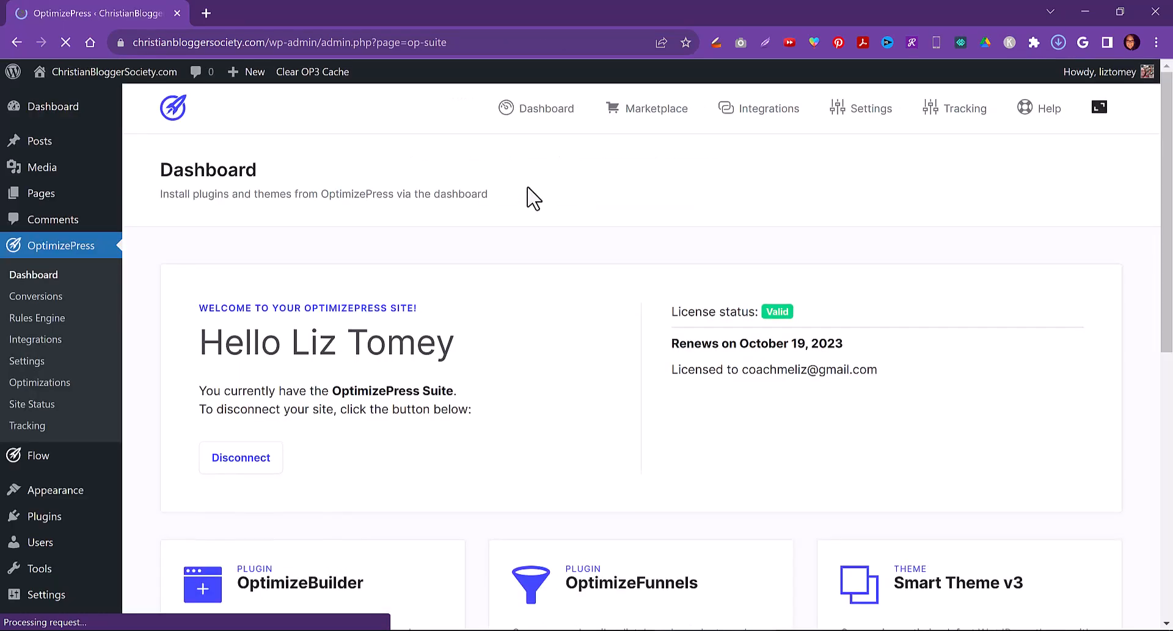
Install the OptimizeBuilder plugin from the OptimizePress dashboard
{"action": "scroll", "coordinate": [462, 382], "scroll_direction": "down", "scroll_amount": 5}
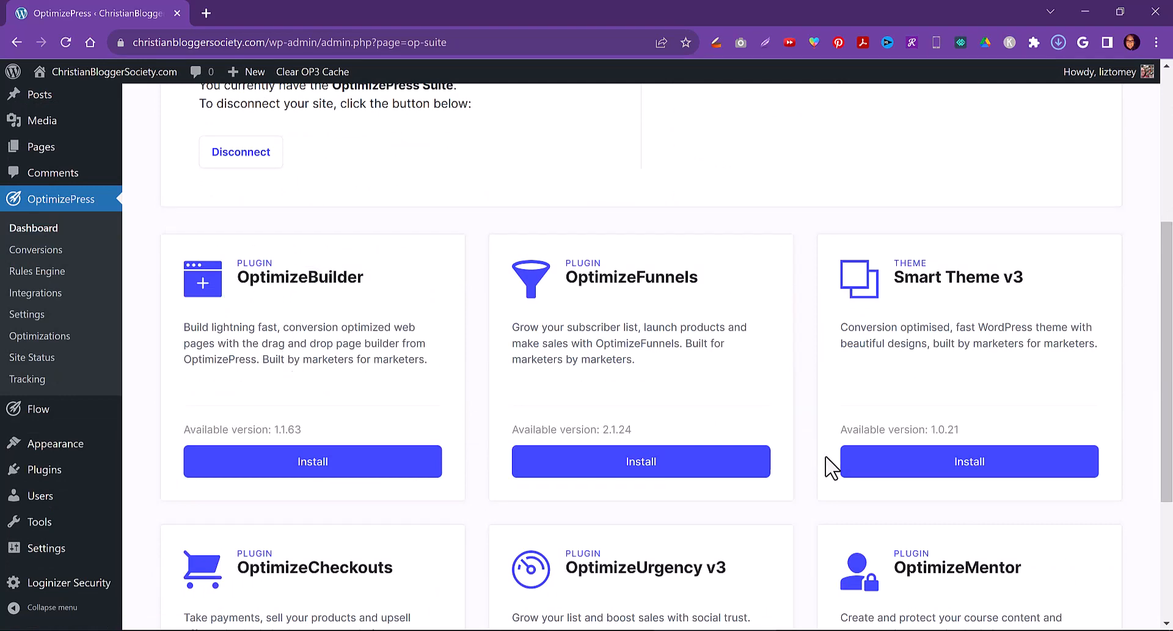
{"action": "scroll", "coordinate": [829, 471], "scroll_direction": "down", "scroll_amount": 4}
{"action": "scroll", "coordinate": [829, 475], "scroll_direction": "up", "scroll_amount": 5}
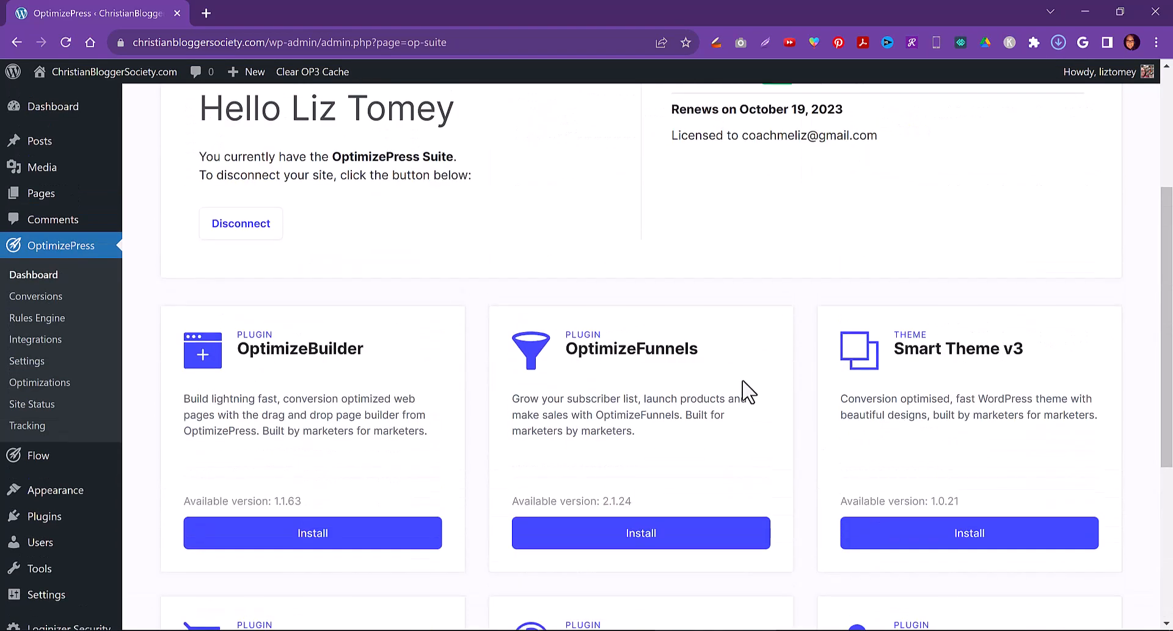
{"action": "left_click", "coordinate": [313, 536]}
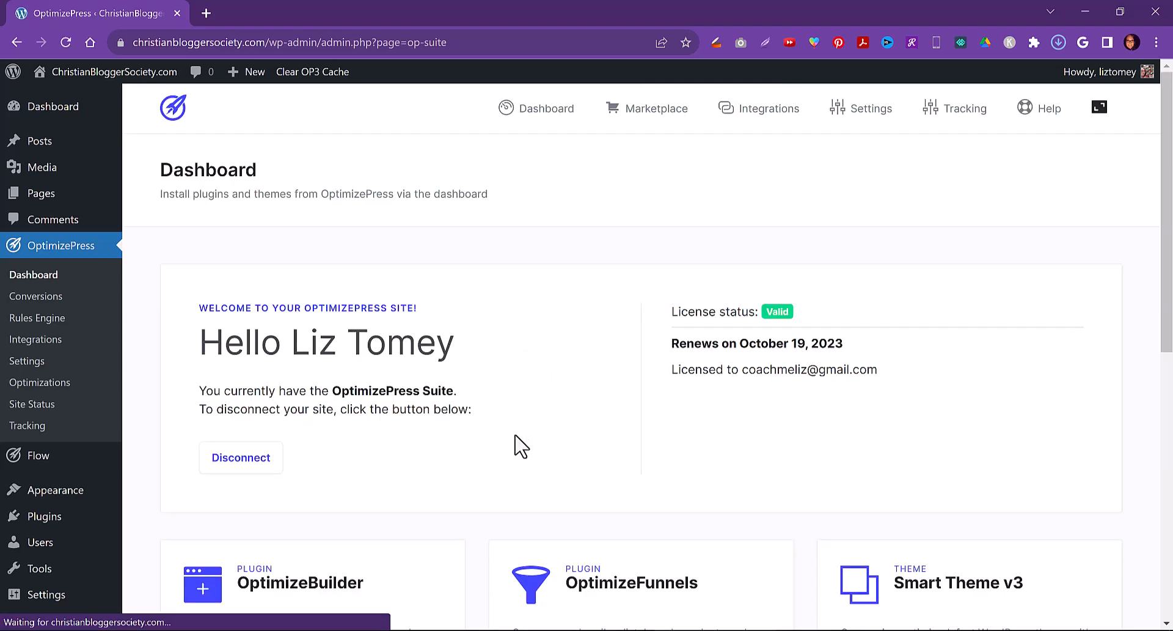
Open the OptimizePress Integrations page and browse the list of services available for a new integration
{"action": "scroll", "coordinate": [431, 461], "scroll_direction": "down", "scroll_amount": 5}
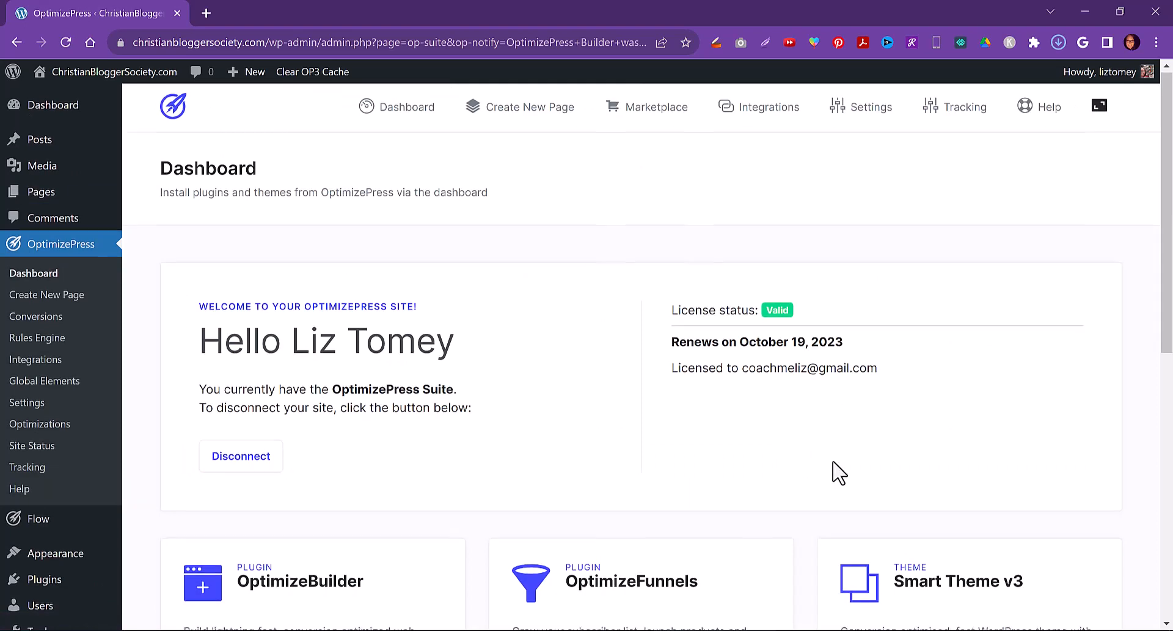
{"action": "scroll", "coordinate": [834, 472], "scroll_direction": "down", "scroll_amount": 3}
{"action": "scroll", "coordinate": [814, 473], "scroll_direction": "up", "scroll_amount": 3}
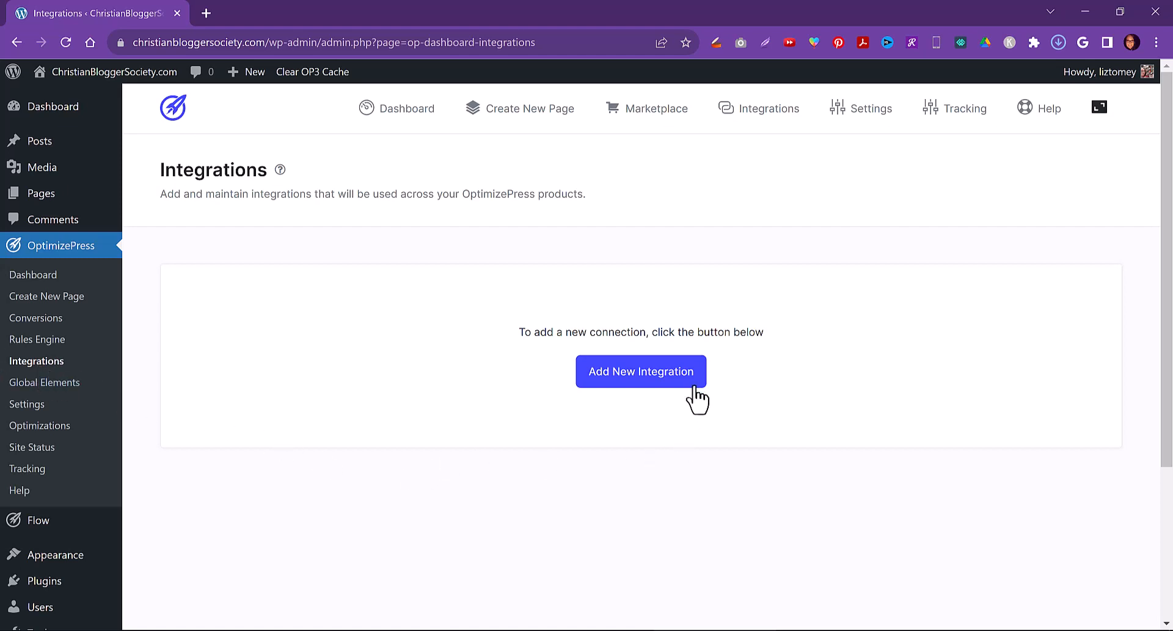
{"action": "left_click", "coordinate": [634, 379]}
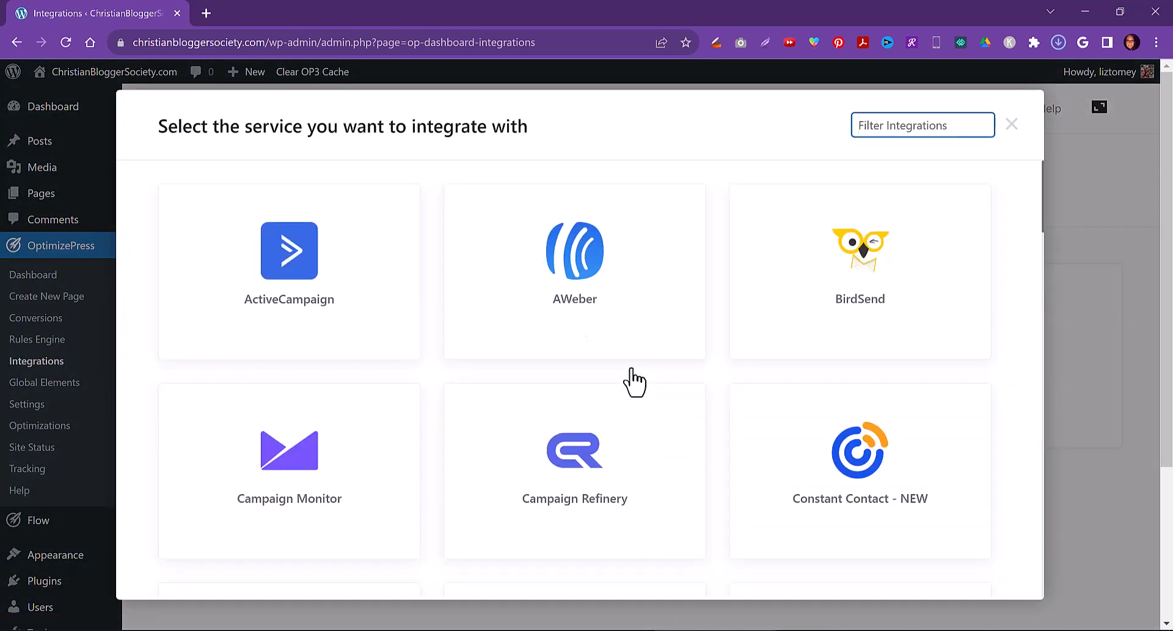
{"action": "mouse_move", "coordinate": [558, 242]}
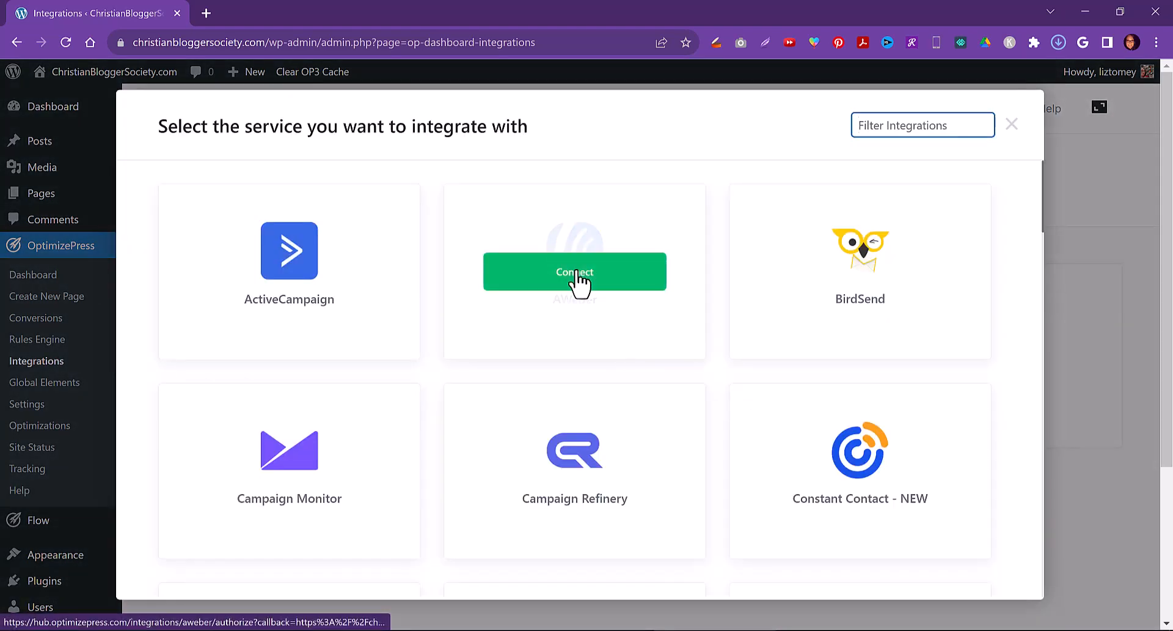
{"action": "scroll", "coordinate": [864, 400], "scroll_direction": "down", "scroll_amount": 15}
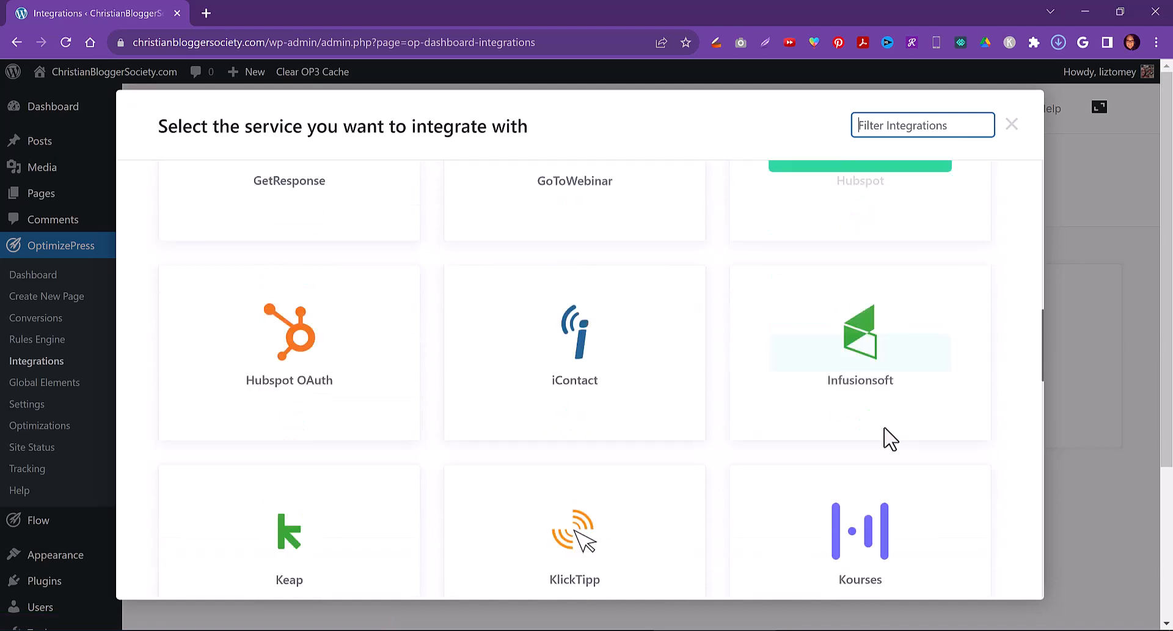
{"action": "scroll", "coordinate": [890, 438], "scroll_direction": "down", "scroll_amount": 20}
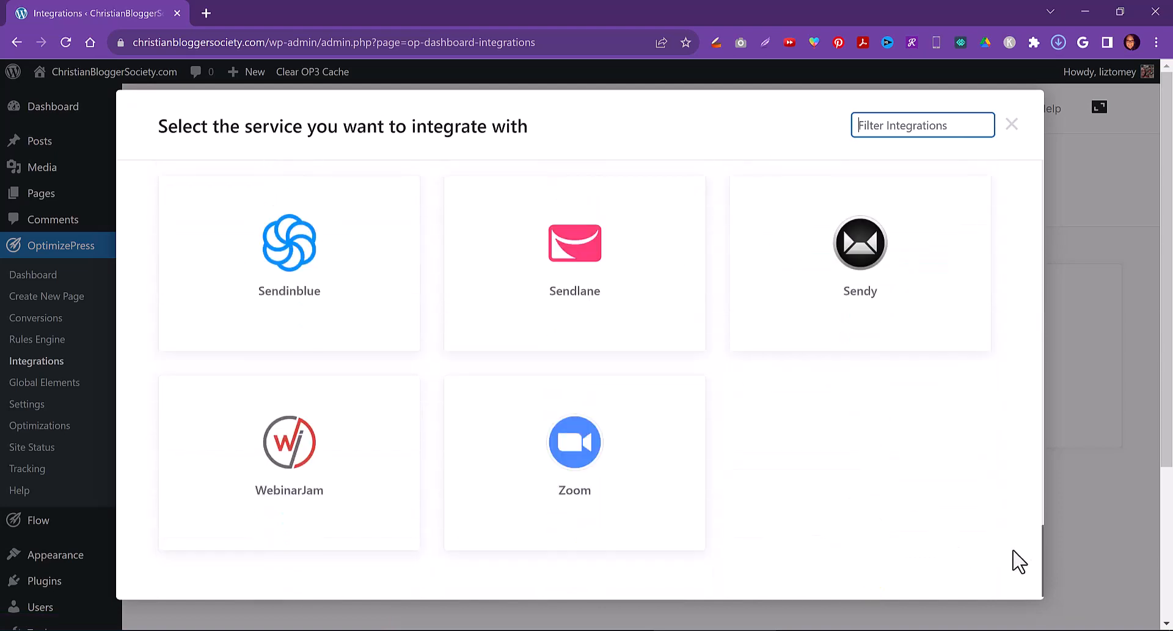
{"action": "scroll", "coordinate": [1037, 546], "scroll_direction": "up", "scroll_amount": 5}
{"action": "left_click_drag", "start_coordinate": [1045, 533], "coordinate": [1044, 445]}
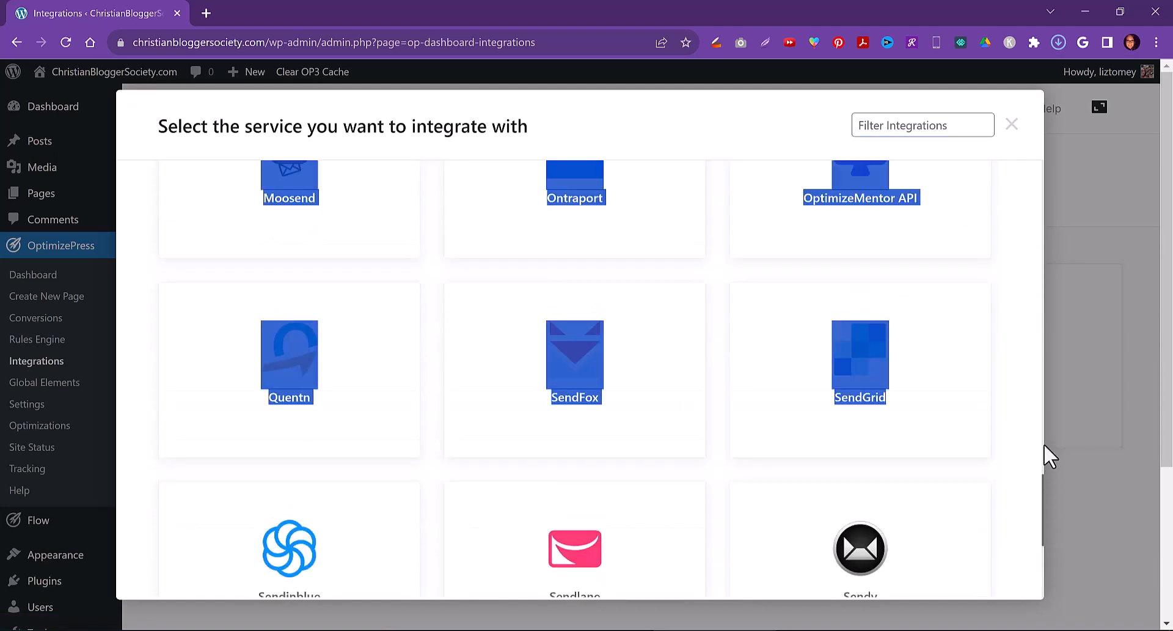
{"action": "scroll", "coordinate": [1026, 449], "scroll_direction": "up", "scroll_amount": 15}
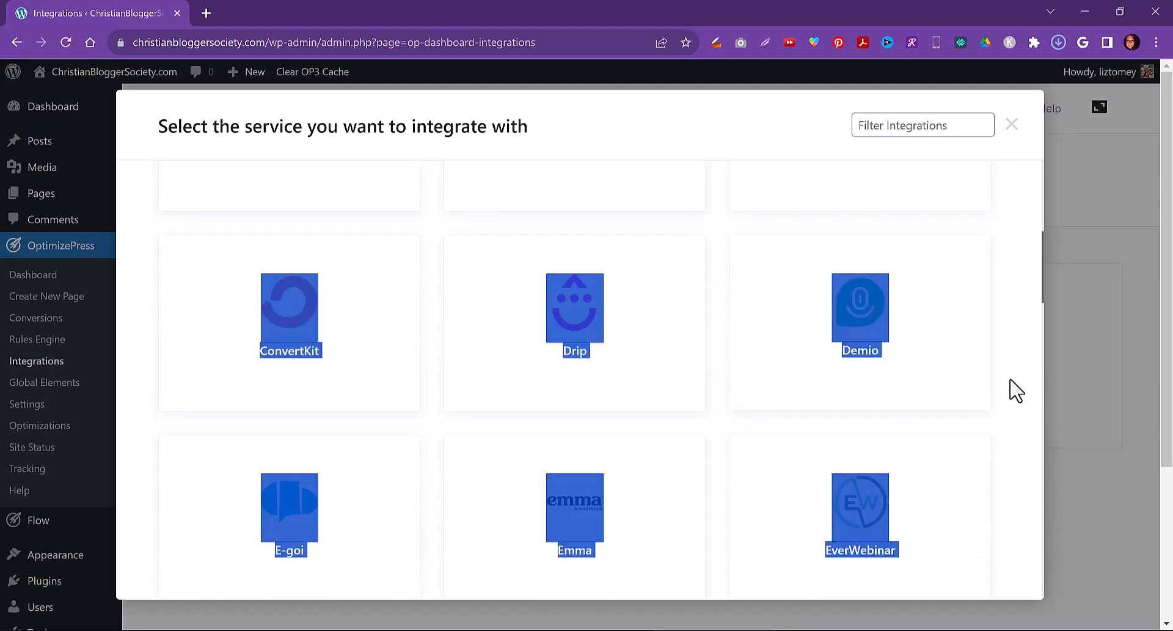
{"action": "left_click", "coordinate": [1005, 335]}
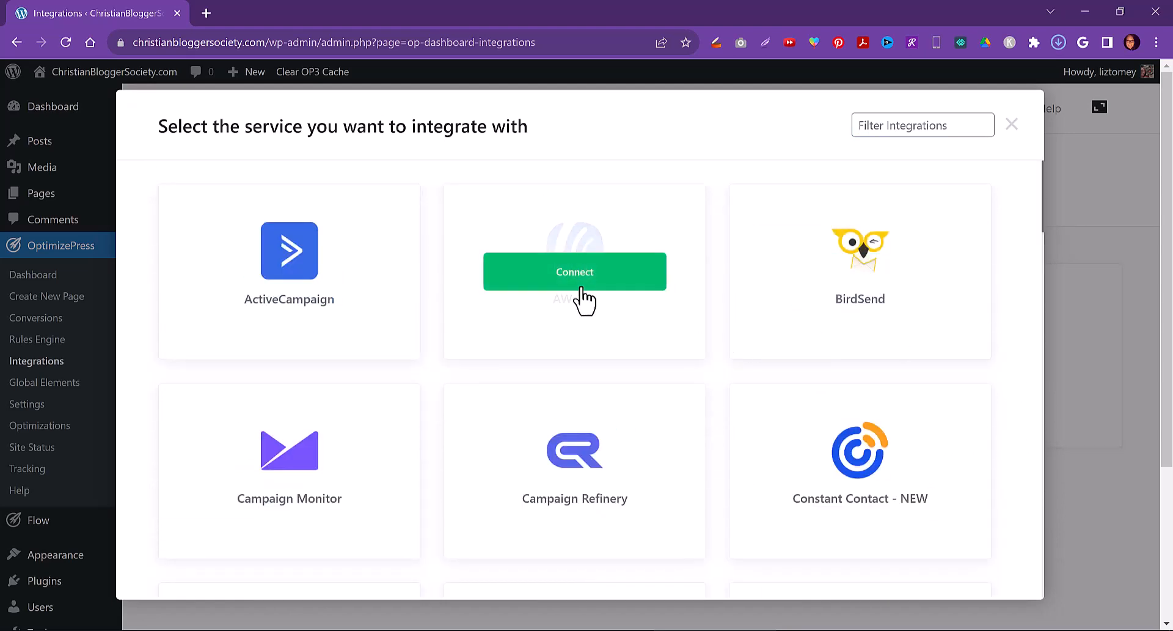
Try to connect AWeber as an integration, ticking the reCAPTCHA and allowing OptimizePress 3 access
{"action": "left_click", "coordinate": [564, 276]}
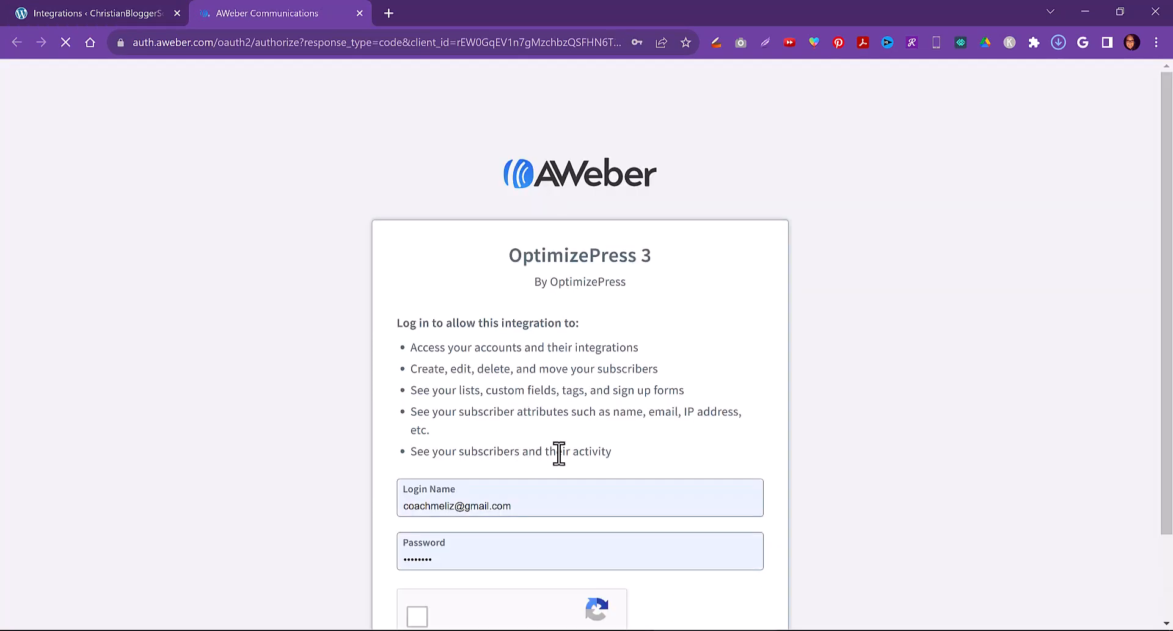
{"action": "scroll", "coordinate": [578, 446], "scroll_direction": "down", "scroll_amount": 2}
{"action": "left_click", "coordinate": [418, 516]}
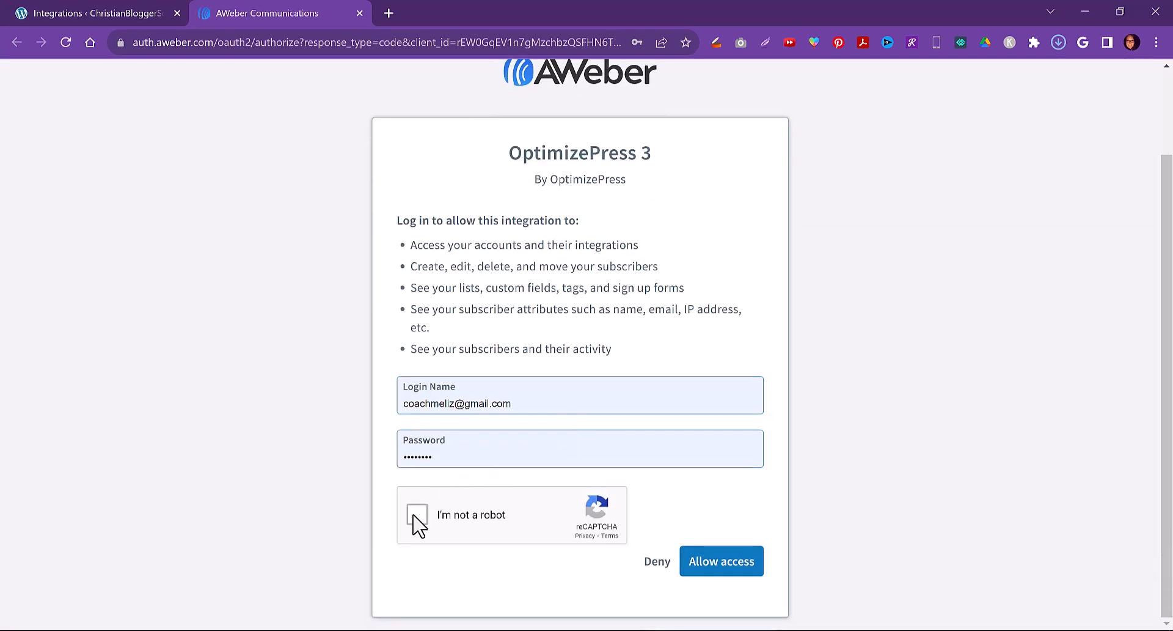
{"action": "left_click", "coordinate": [720, 568]}
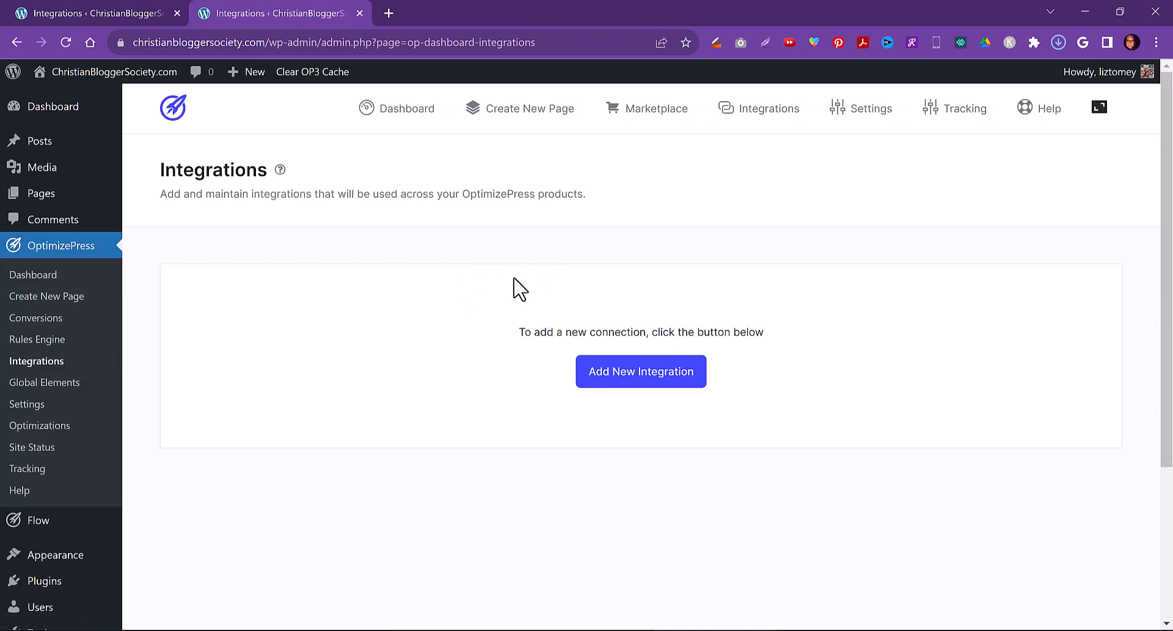
{"action": "scroll", "coordinate": [492, 328], "scroll_direction": "down", "scroll_amount": 3}
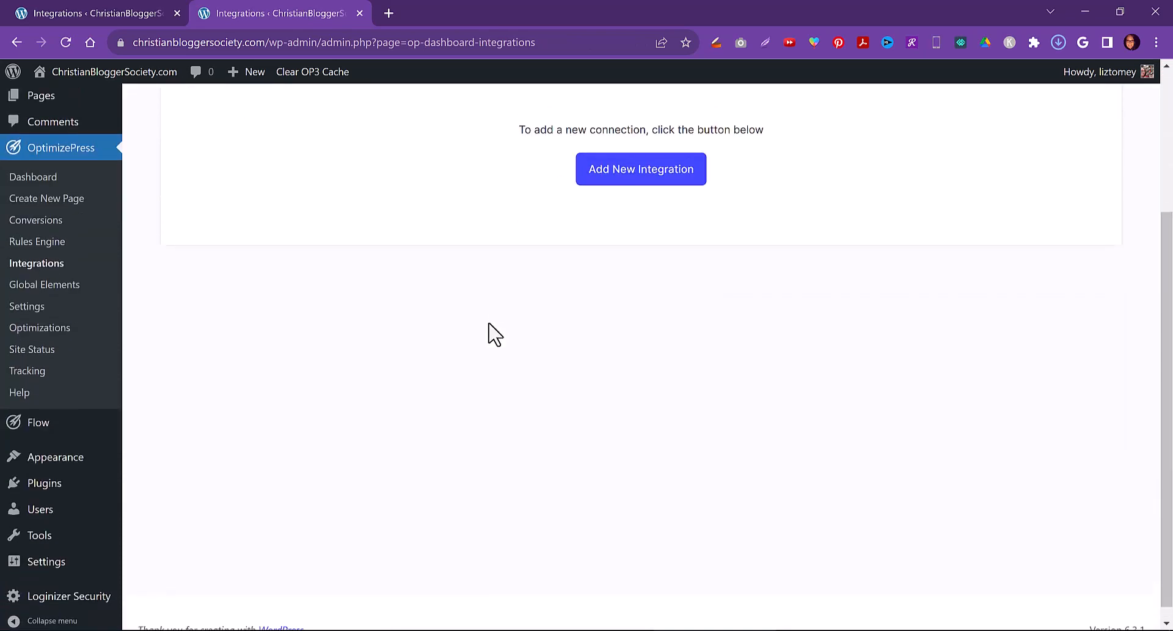
{"action": "scroll", "coordinate": [487, 335], "scroll_direction": "up", "scroll_amount": 4}
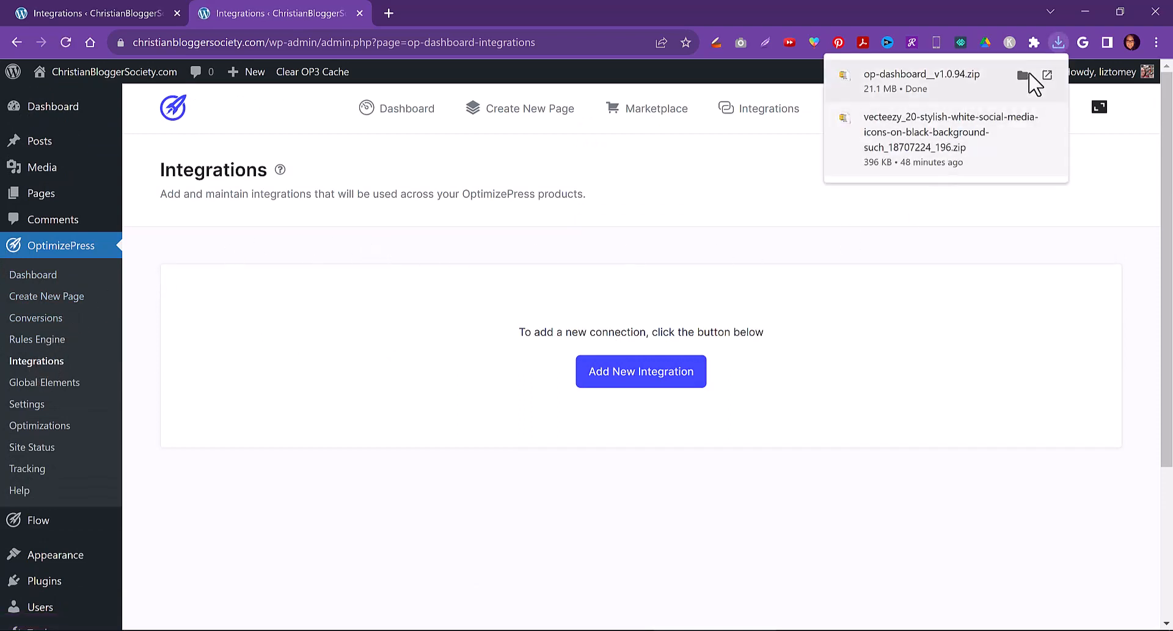
{"action": "left_click", "coordinate": [1057, 42]}
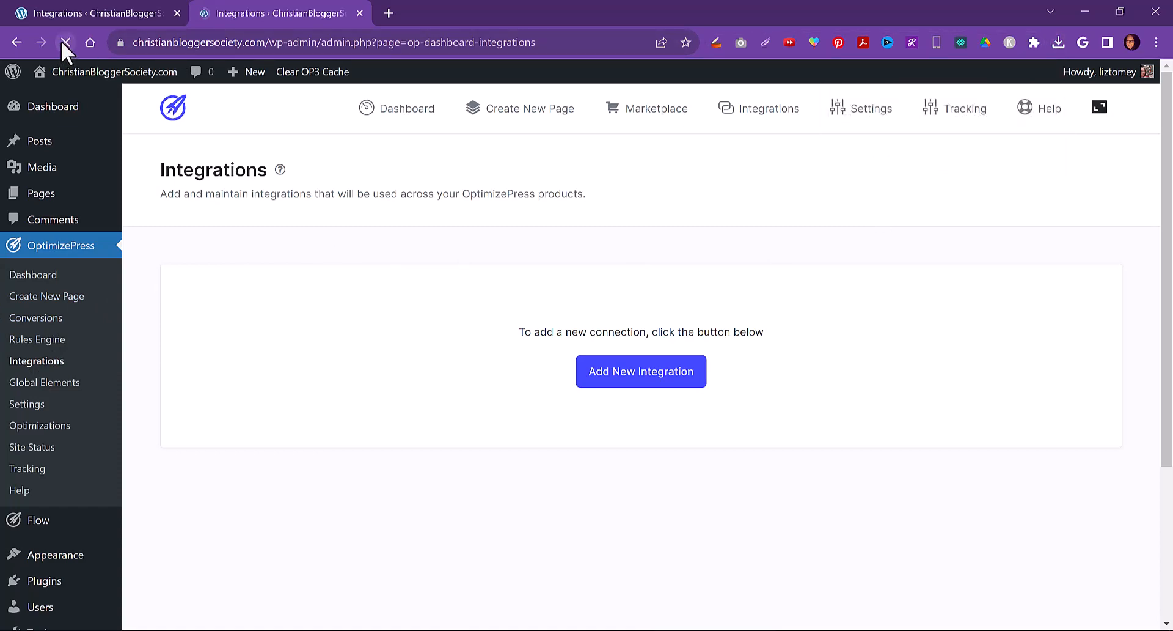
Retry connecting AWeber from the Integrations page, ticking the reCAPTCHA, allowing access and choosing the first listed company account
{"action": "left_click", "coordinate": [59, 247]}
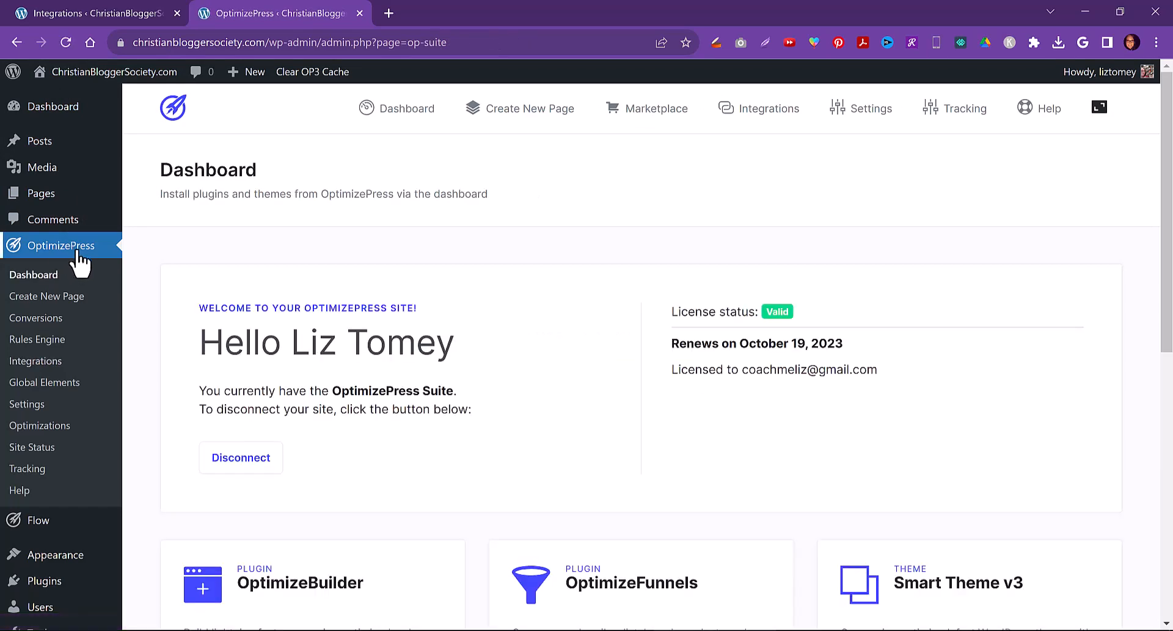
{"action": "left_click", "coordinate": [29, 363]}
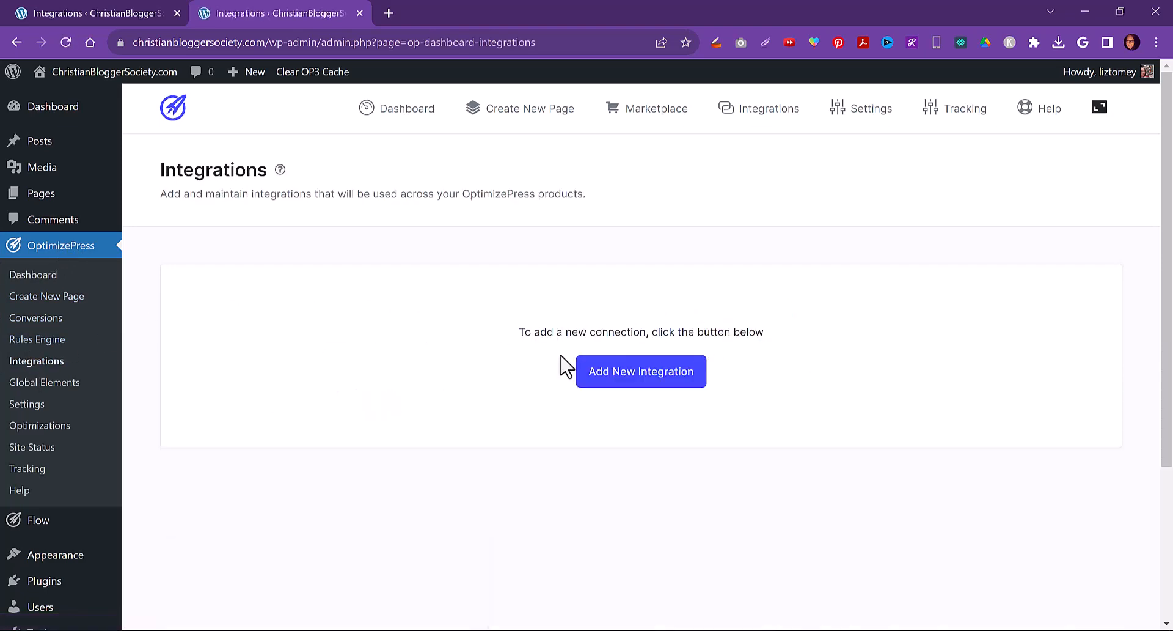
{"action": "left_click", "coordinate": [630, 374]}
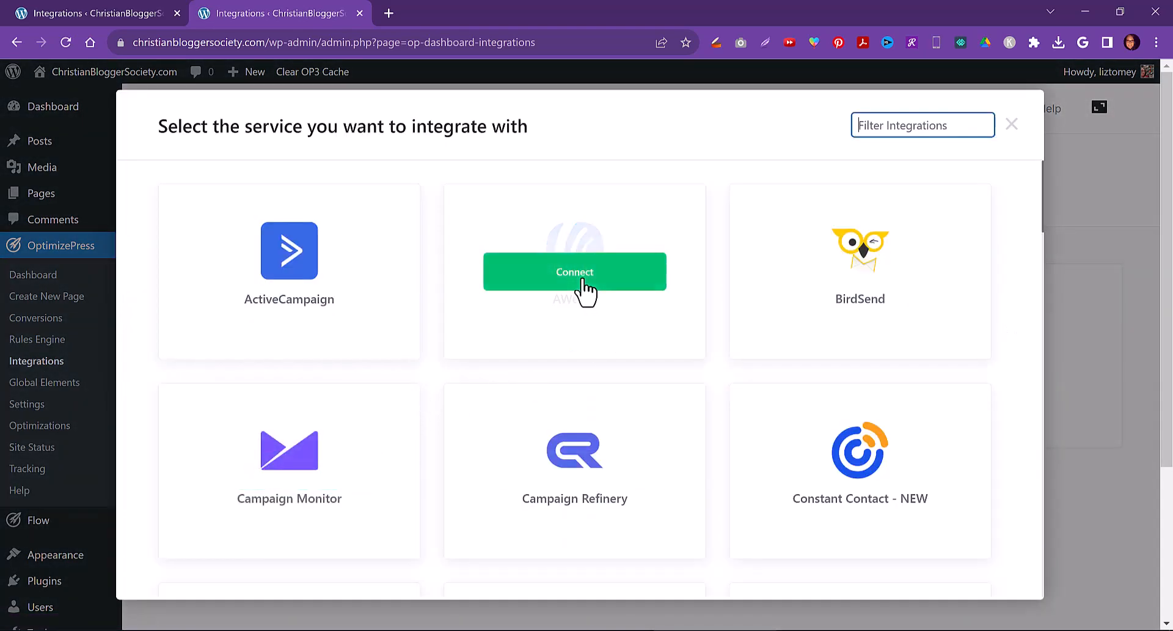
{"action": "left_click", "coordinate": [580, 278]}
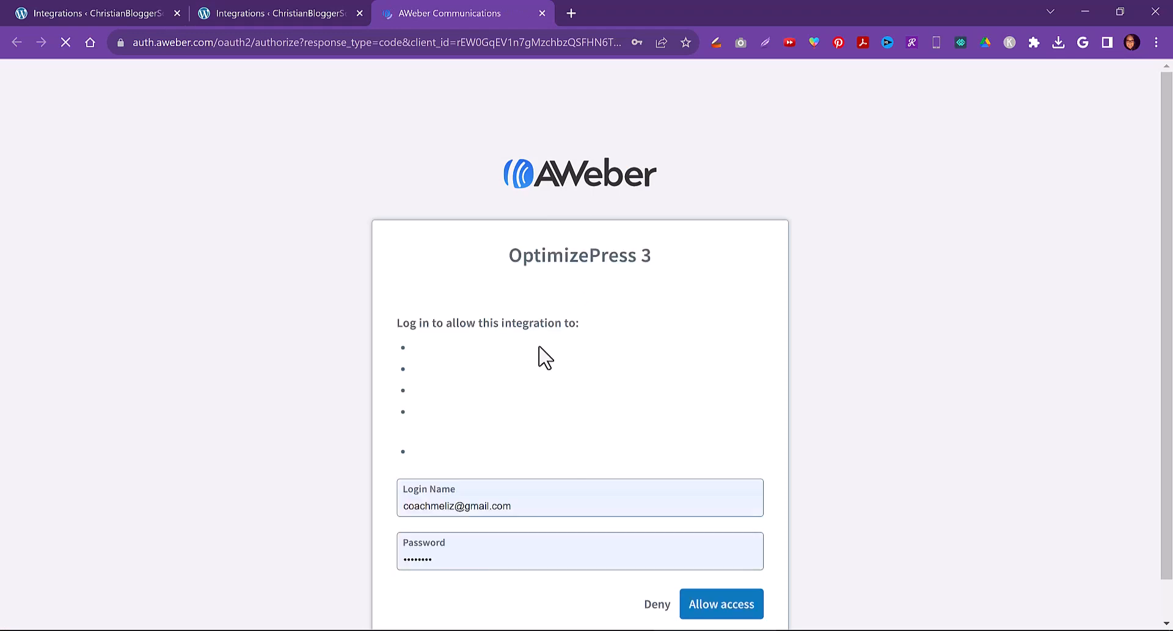
{"action": "scroll", "coordinate": [605, 461], "scroll_direction": "down", "scroll_amount": 3}
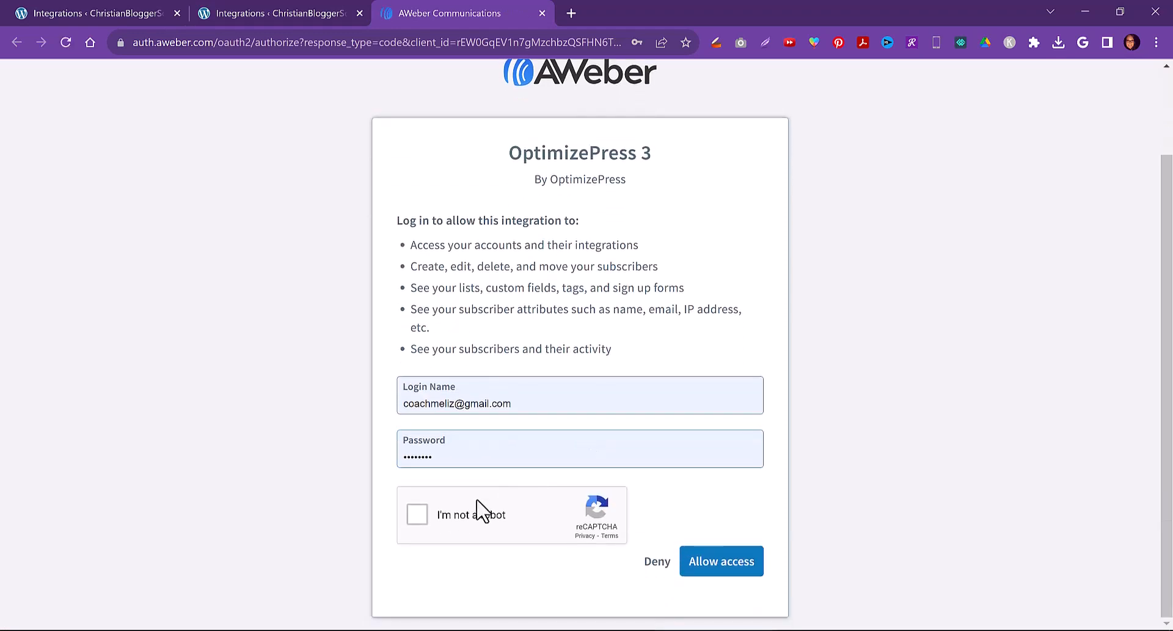
{"action": "left_click", "coordinate": [413, 523]}
{"action": "left_click", "coordinate": [721, 567]}
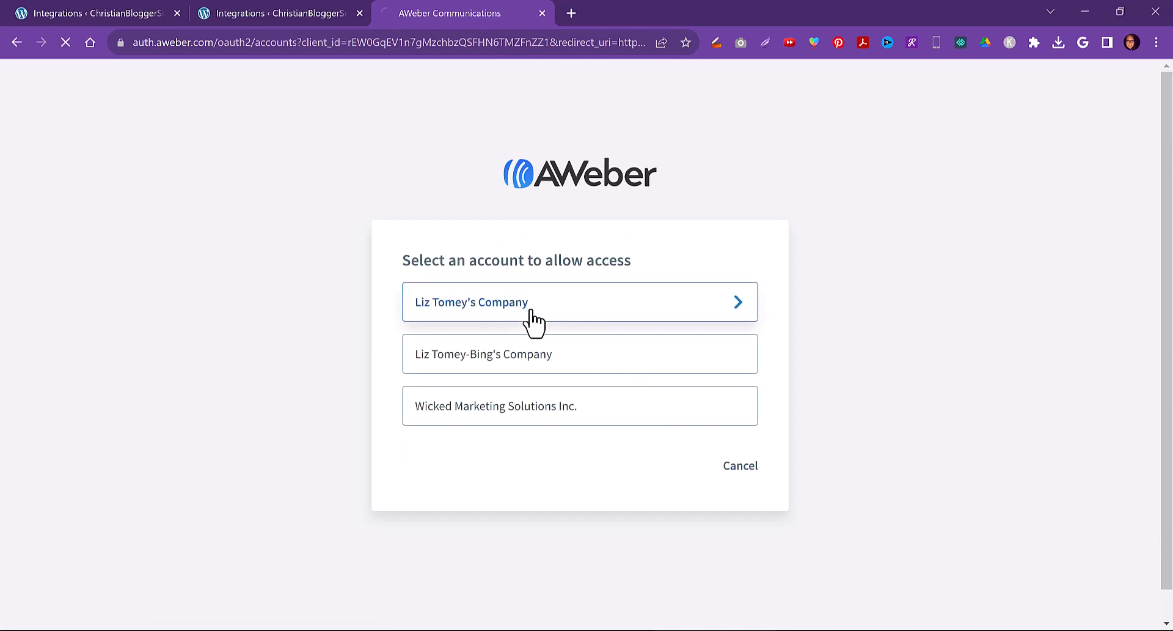
{"action": "left_click", "coordinate": [530, 305]}
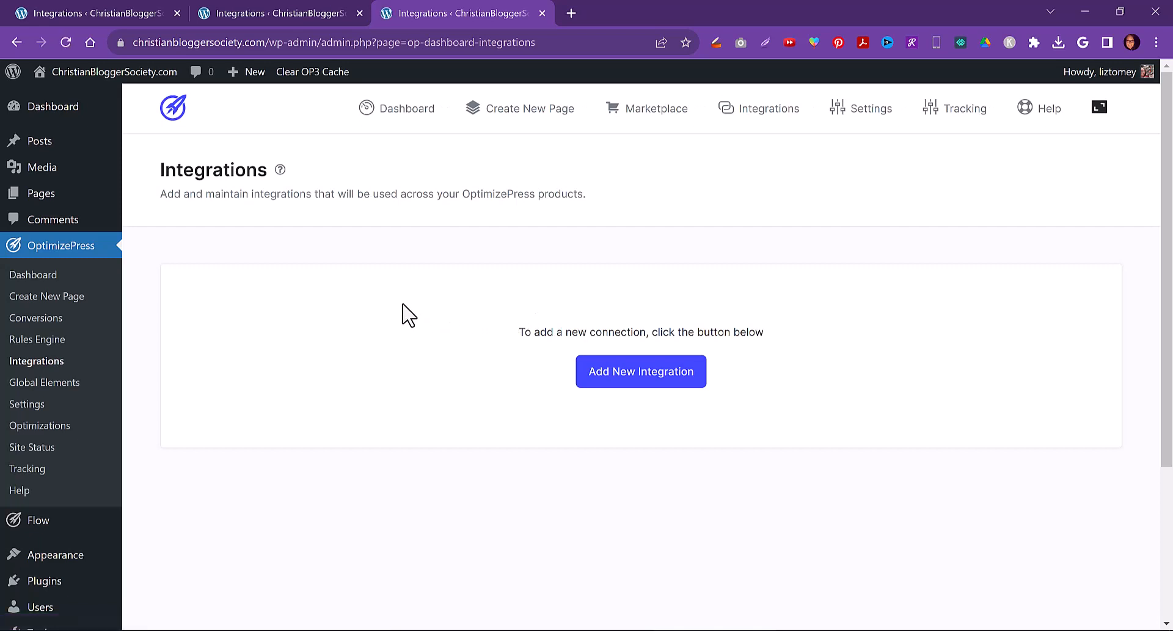
Open the OptimizePress dashboard and scroll through its list of plugins and themes
{"action": "left_click", "coordinate": [749, 108]}
{"action": "left_click", "coordinate": [405, 113]}
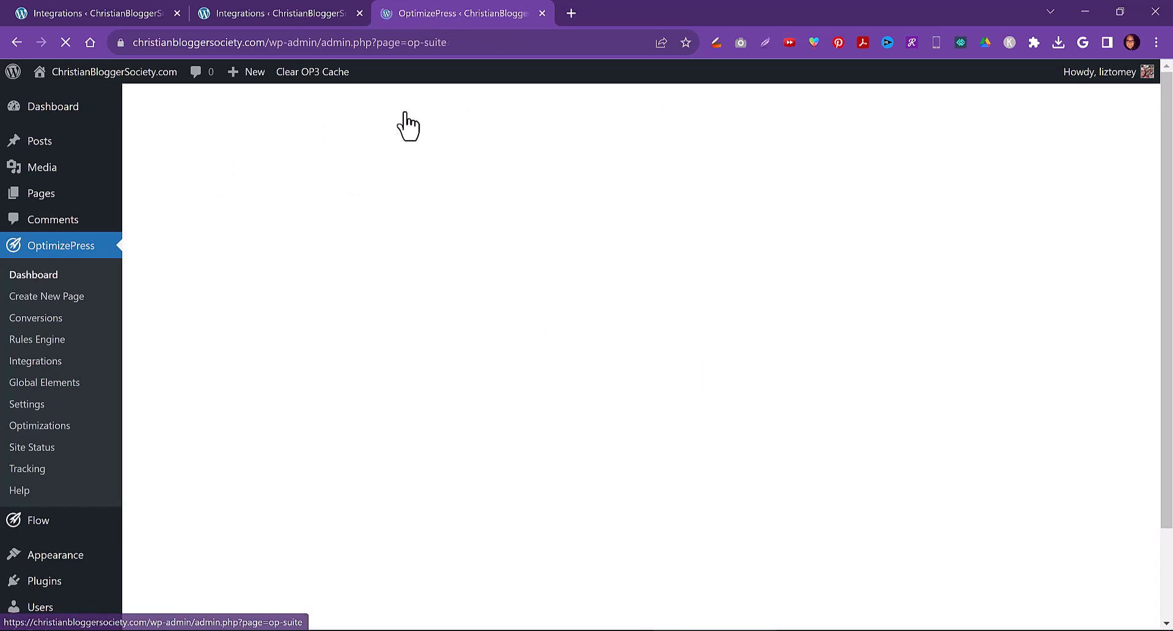
{"action": "scroll", "coordinate": [433, 355], "scroll_direction": "down", "scroll_amount": 2}
{"action": "scroll", "coordinate": [283, 317], "scroll_direction": "down", "scroll_amount": 3}
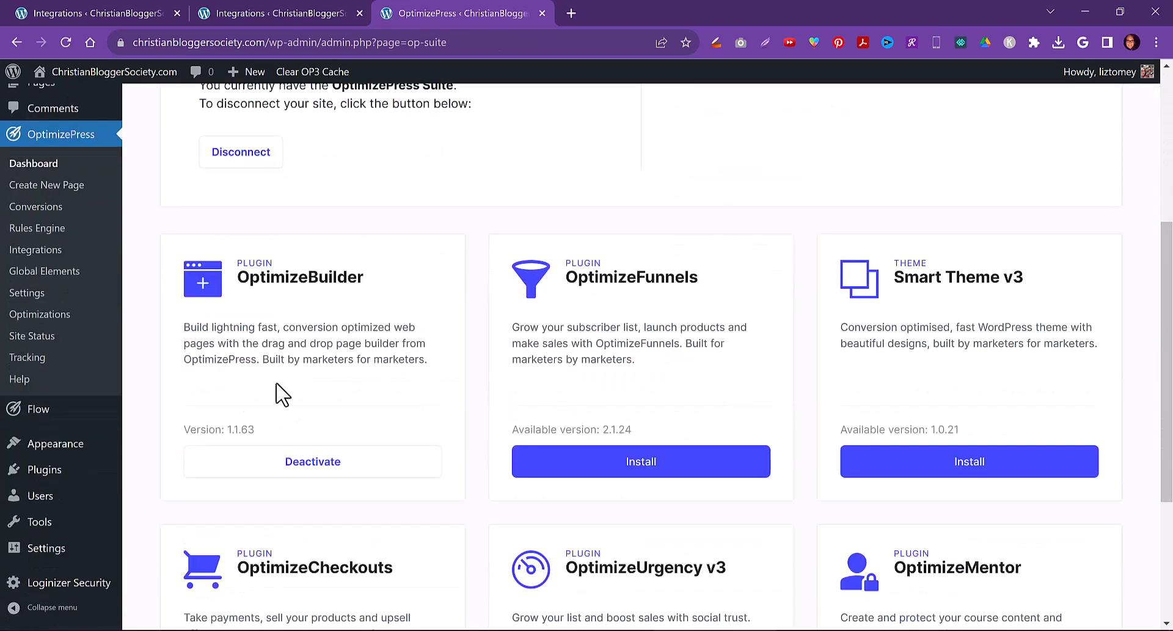
{"action": "scroll", "coordinate": [434, 339], "scroll_direction": "up", "scroll_amount": 4}
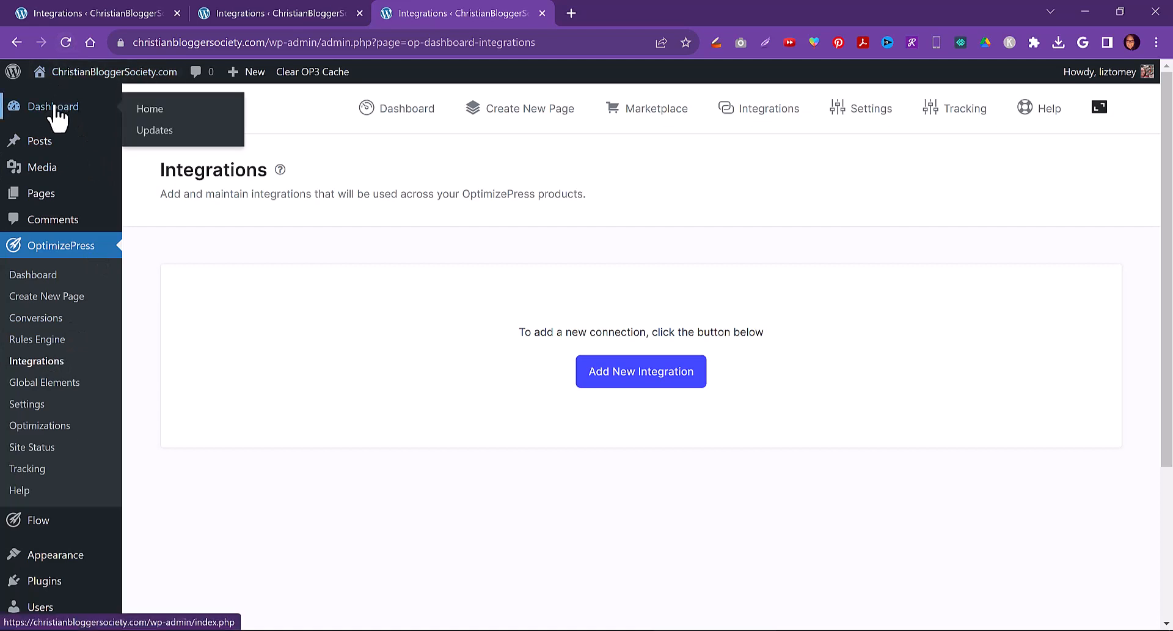
Log out of WordPress and log back in with the admin username and password, saving the password in the browser
{"action": "mouse_move", "coordinate": [1100, 72]}
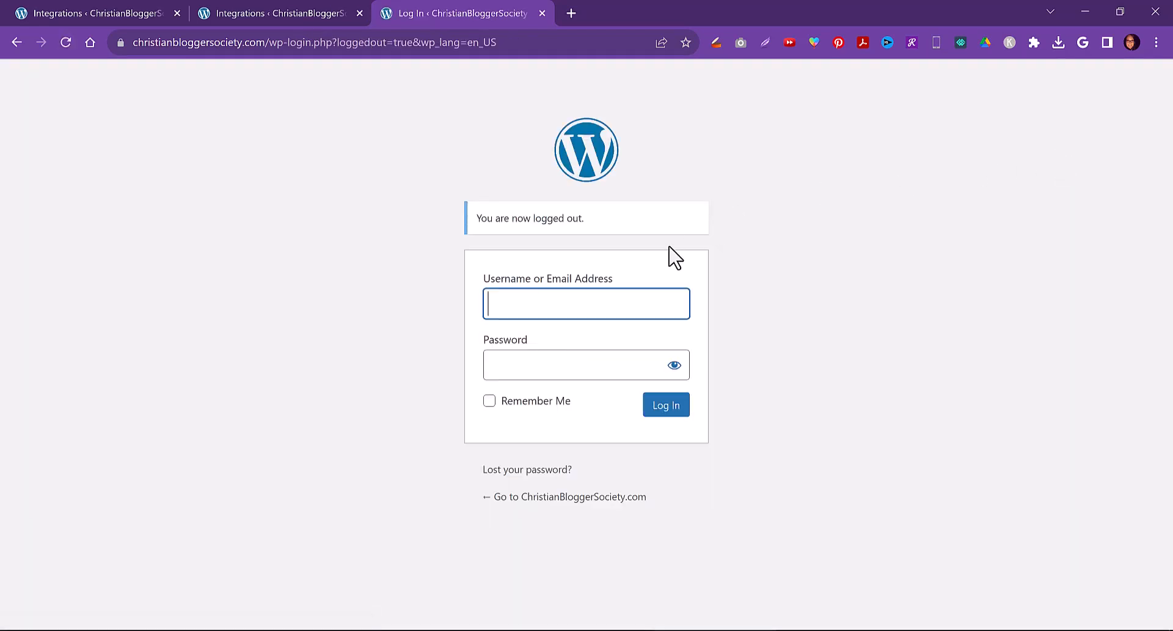
{"action": "left_click", "coordinate": [550, 305]}
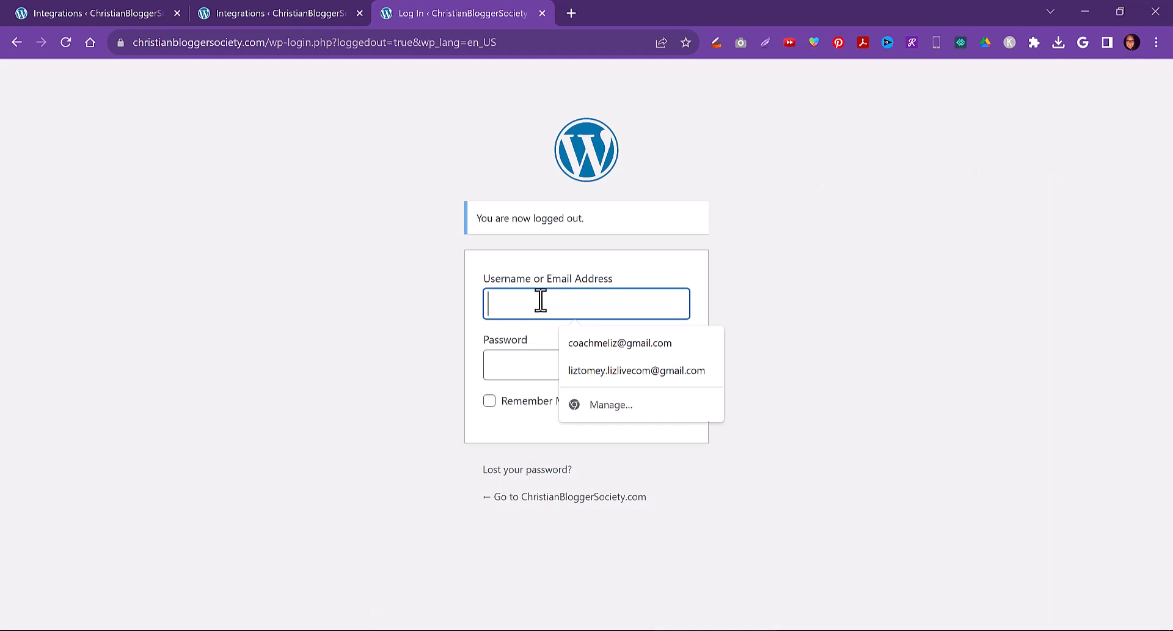
{"action": "type", "text": "liztome"}
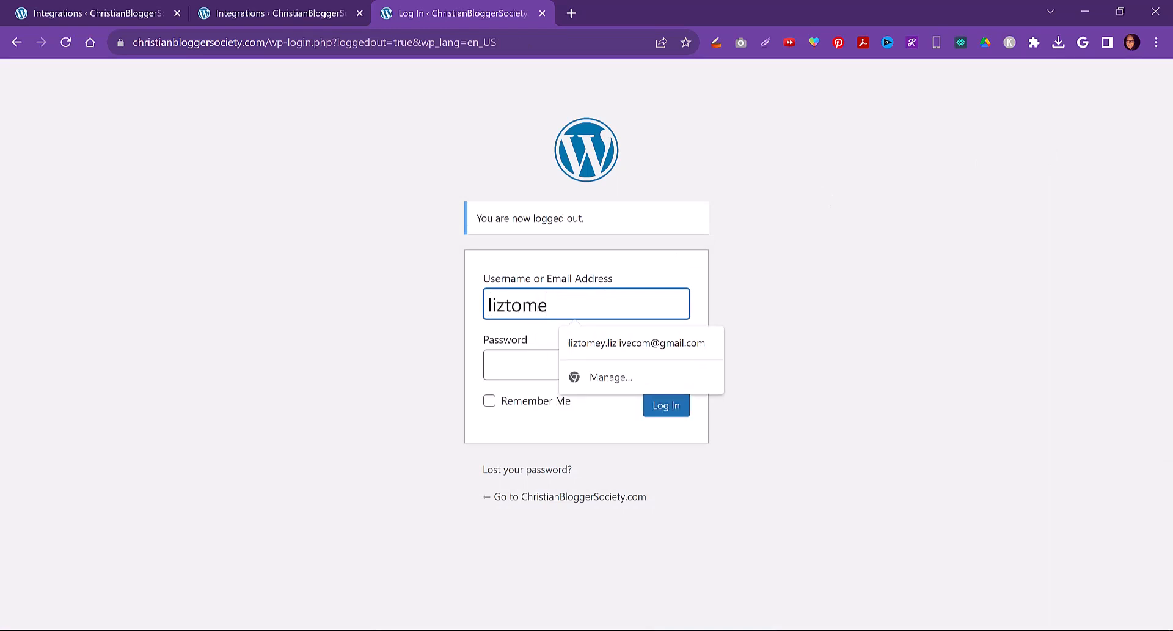
{"action": "type", "text": "y"}
{"action": "key", "text": "Tab"}
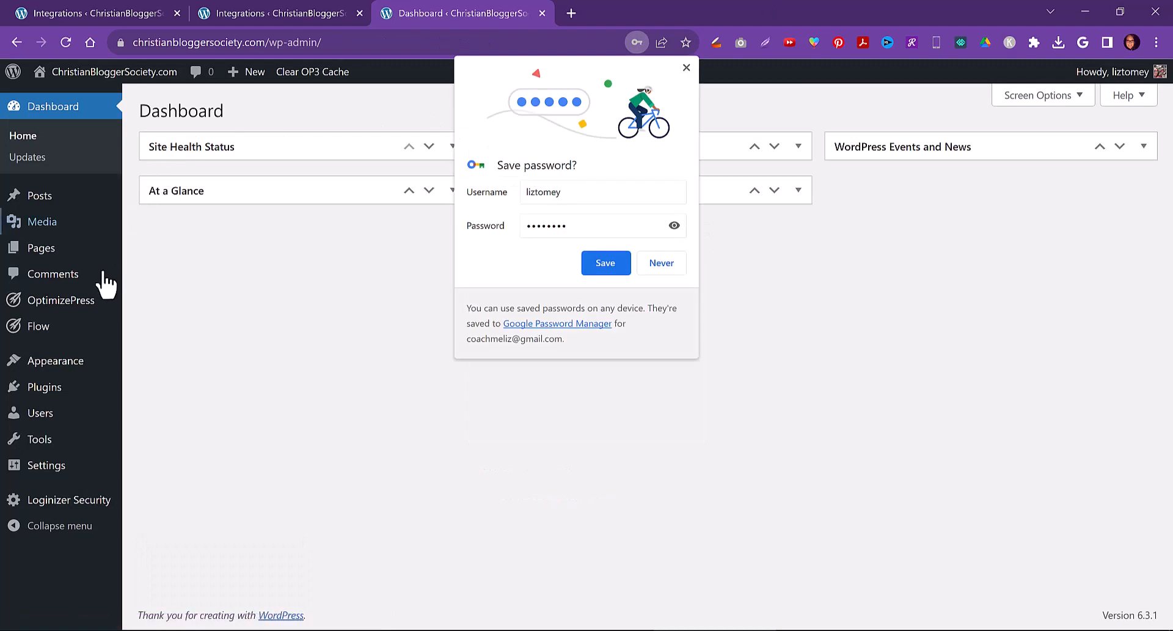
{"action": "left_click", "coordinate": [608, 264]}
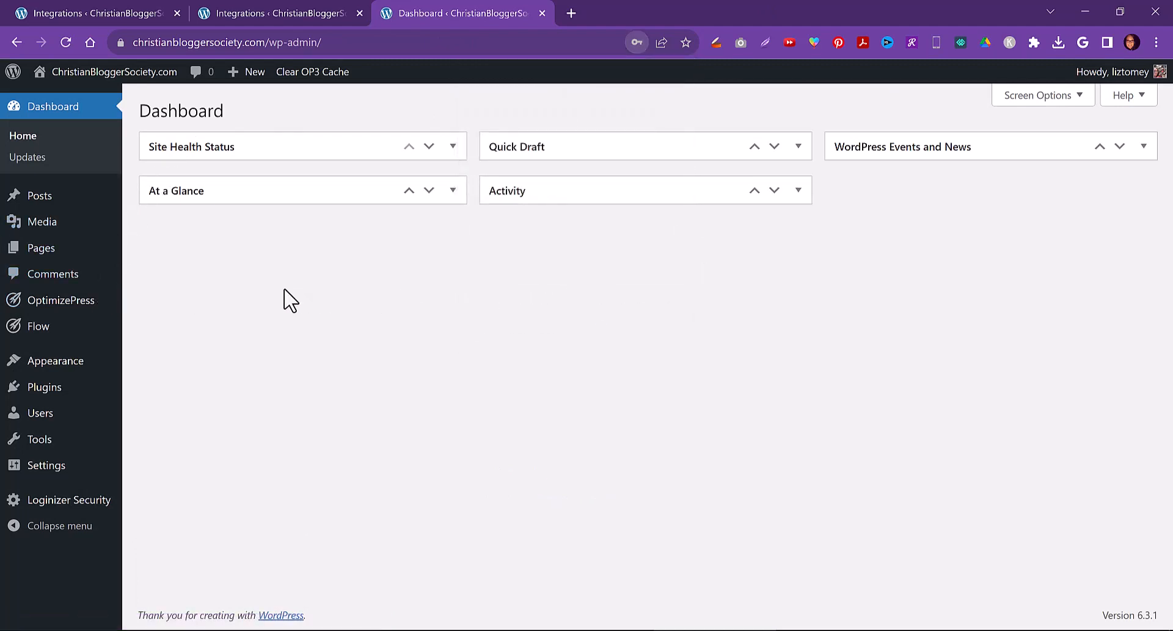
Add AWeber as a new OptimizePress integration, ticking the reCAPTCHA, allowing access and selecting the first company account
{"action": "mouse_move", "coordinate": [78, 315]}
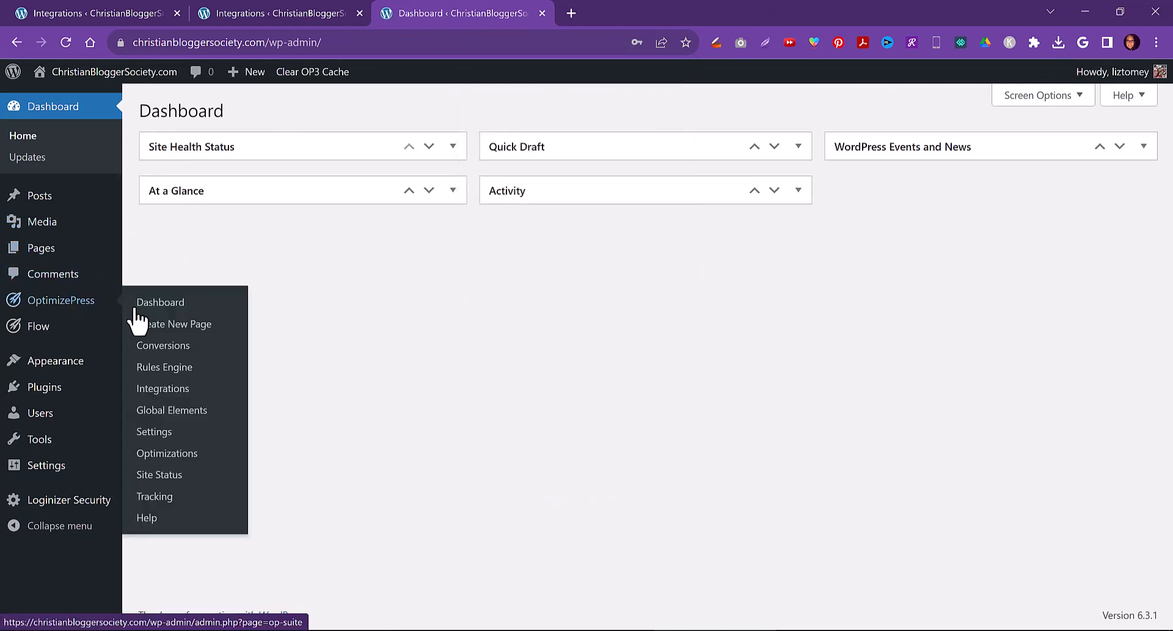
{"action": "left_click", "coordinate": [156, 390]}
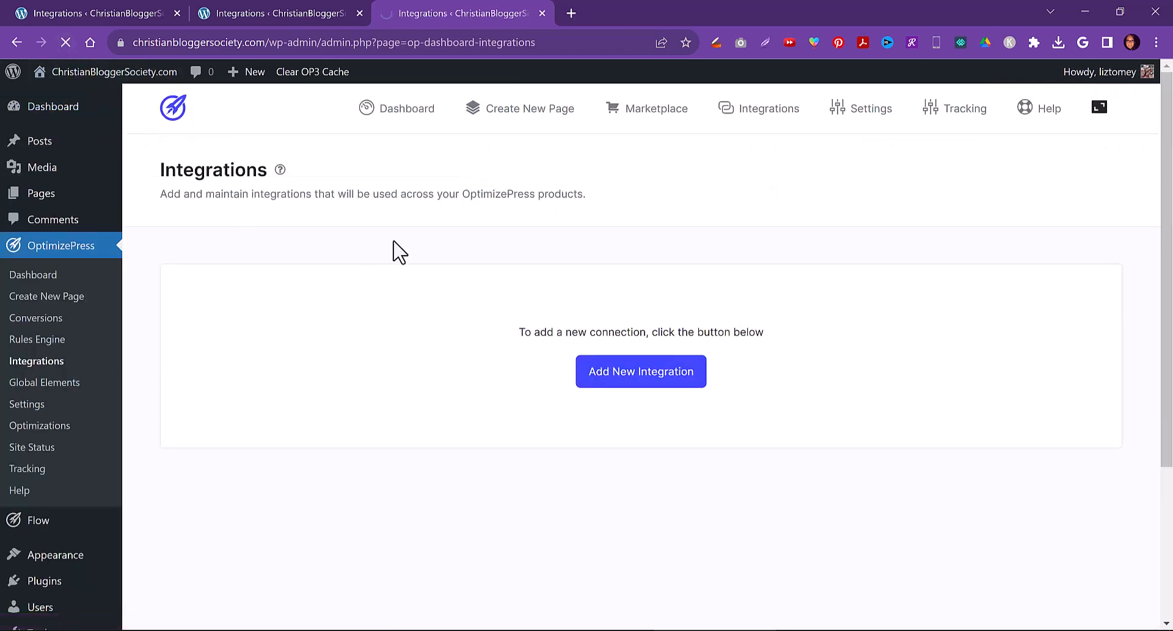
{"action": "left_click", "coordinate": [767, 116]}
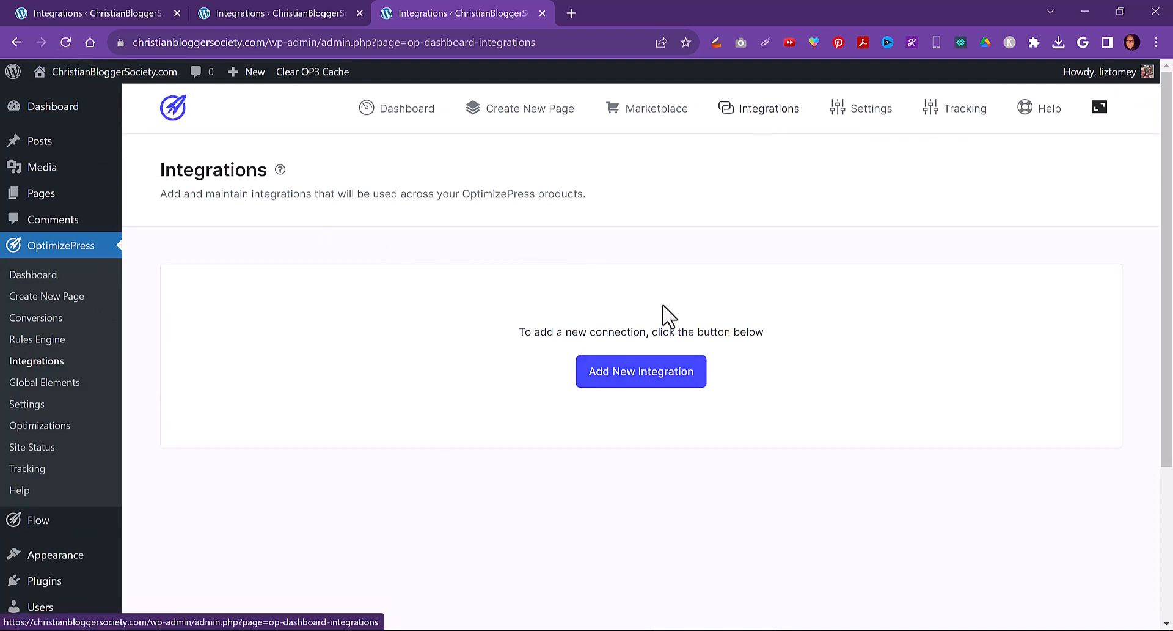
{"action": "left_click", "coordinate": [647, 383]}
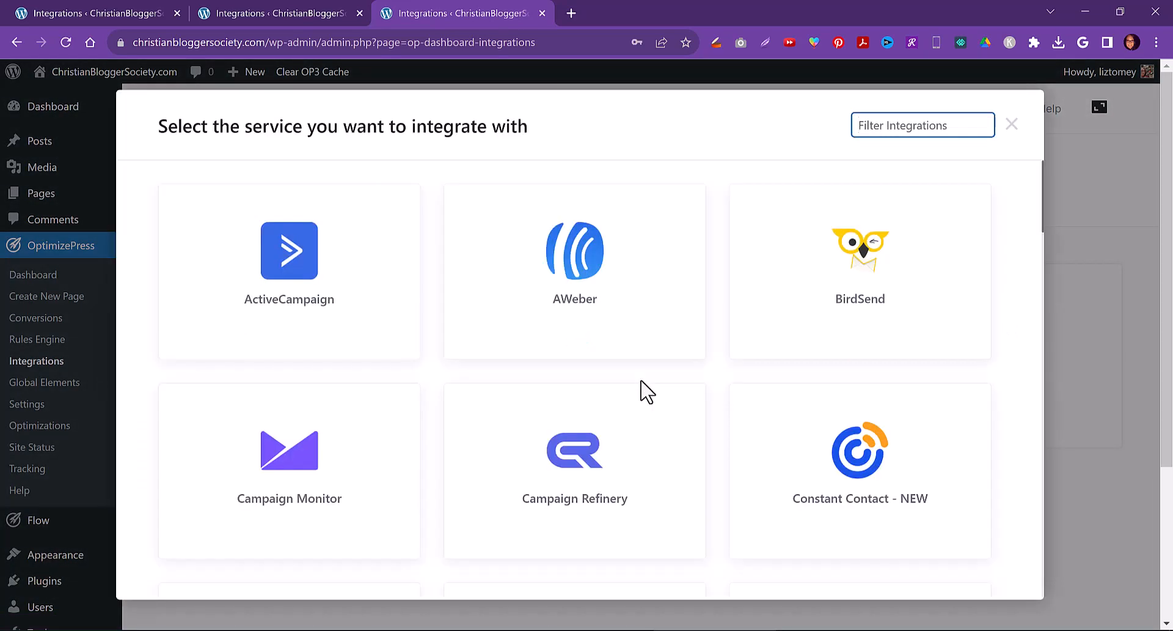
{"action": "mouse_move", "coordinate": [592, 319]}
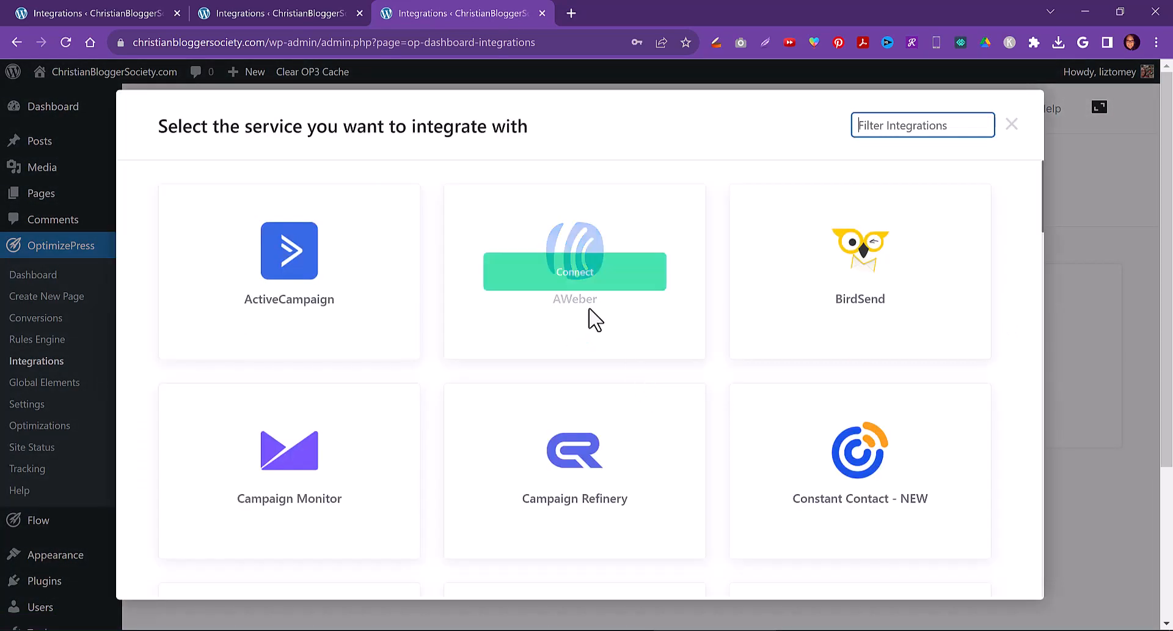
{"action": "left_click", "coordinate": [575, 275]}
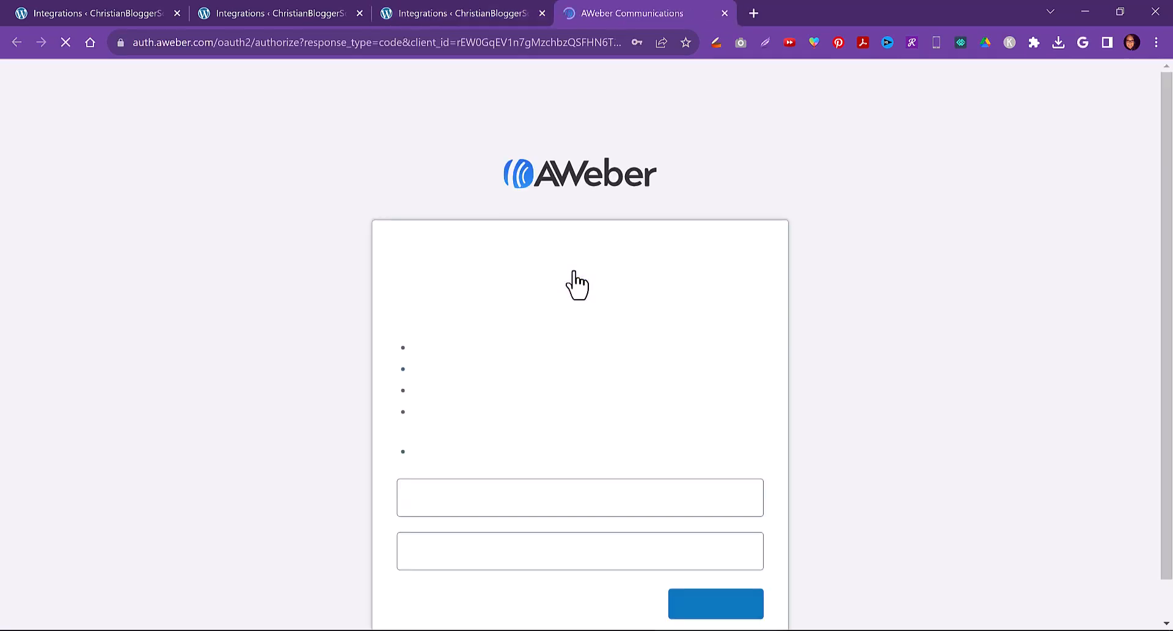
{"action": "scroll", "coordinate": [553, 405], "scroll_direction": "down", "scroll_amount": 2}
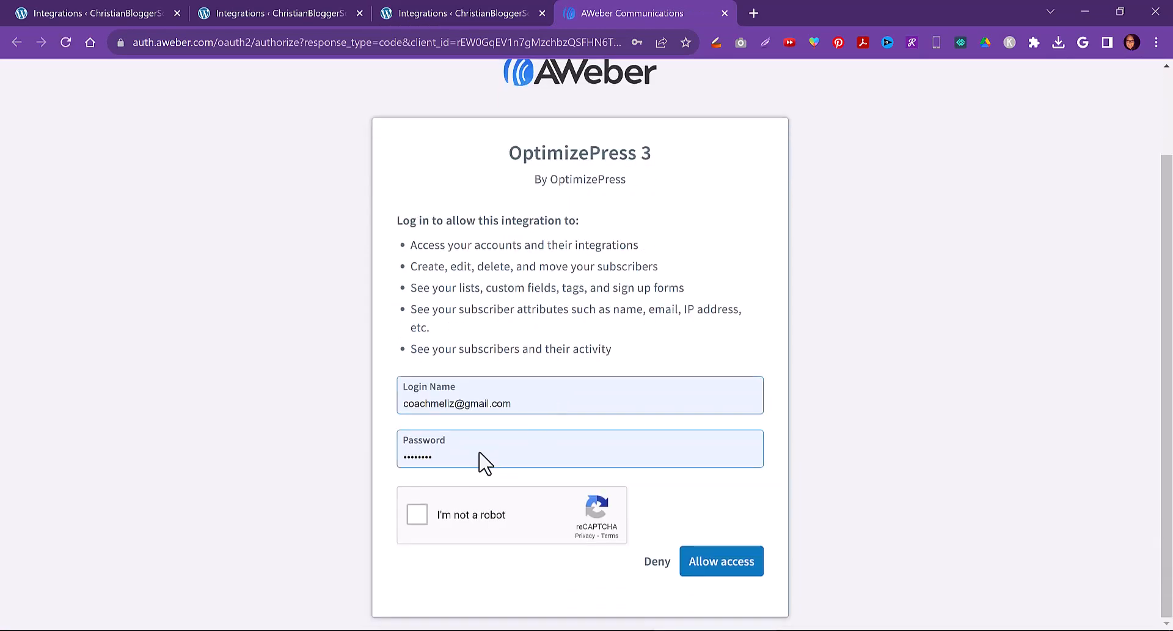
{"action": "left_click", "coordinate": [420, 515]}
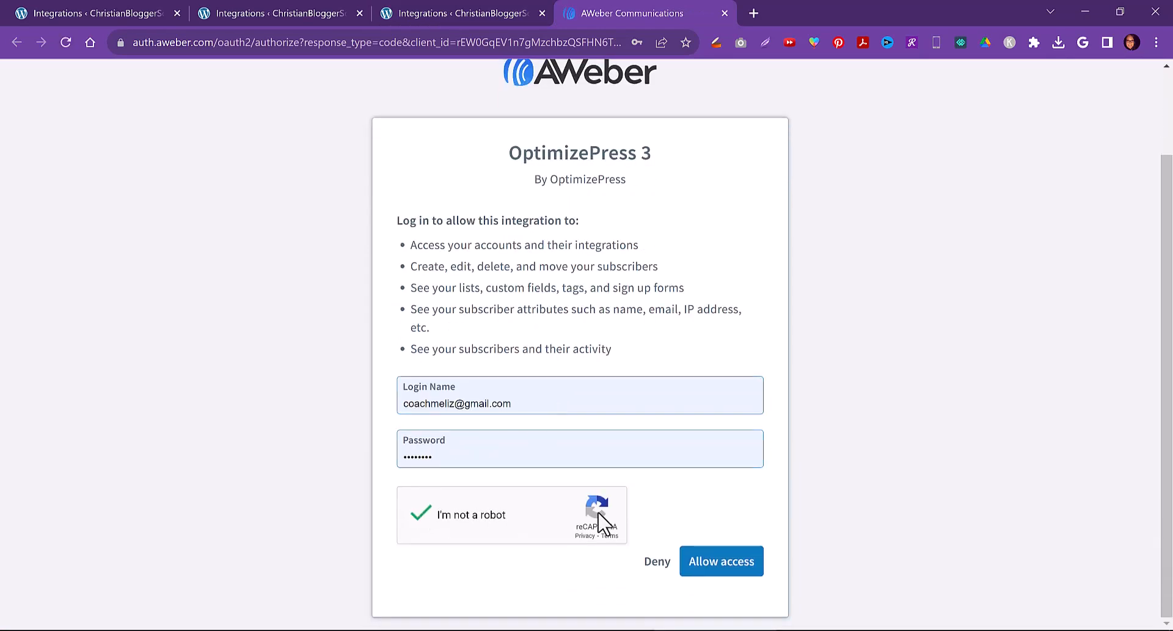
{"action": "left_click", "coordinate": [708, 572]}
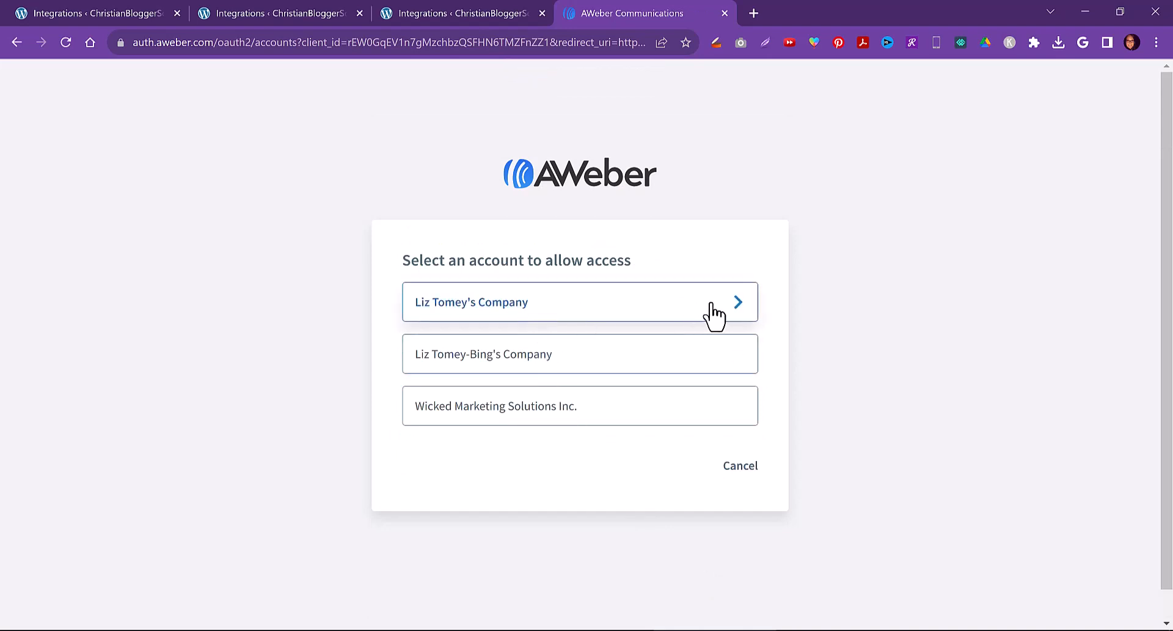
{"action": "left_click", "coordinate": [742, 301]}
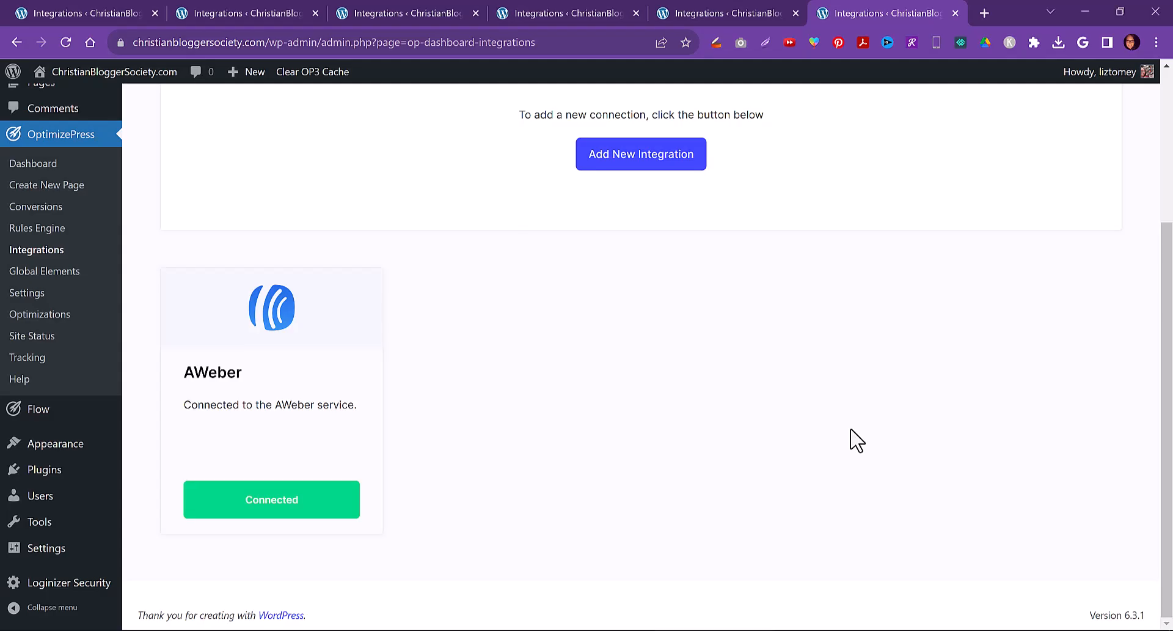
{"action": "scroll", "coordinate": [851, 440], "scroll_direction": "up", "scroll_amount": 3}
{"action": "scroll", "coordinate": [464, 391], "scroll_direction": "down", "scroll_amount": 4}
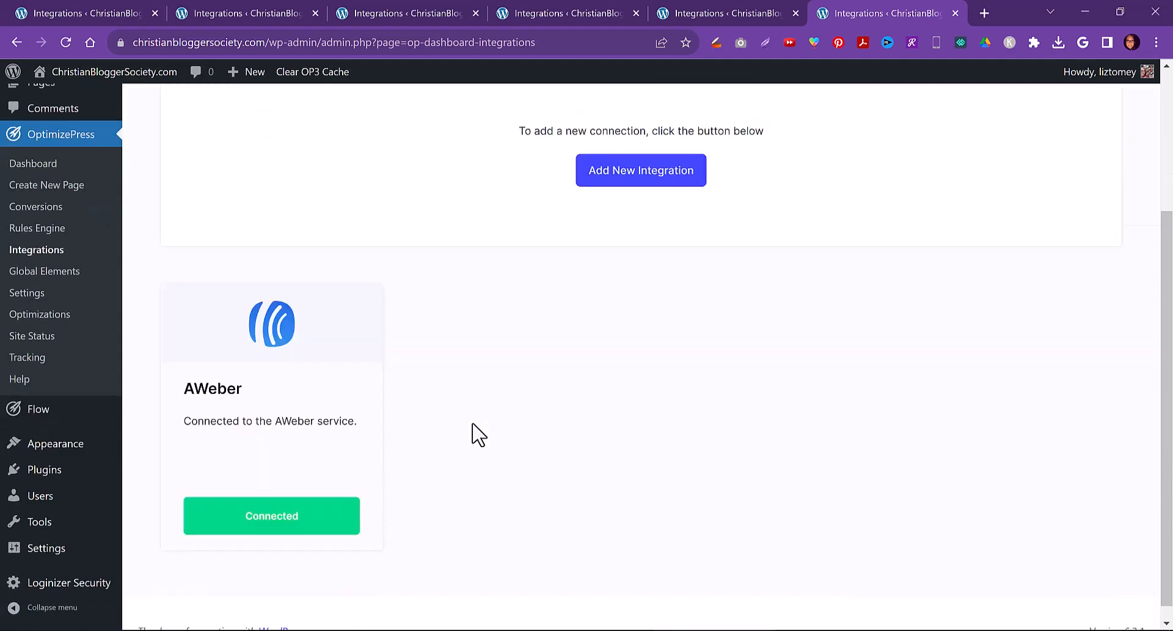
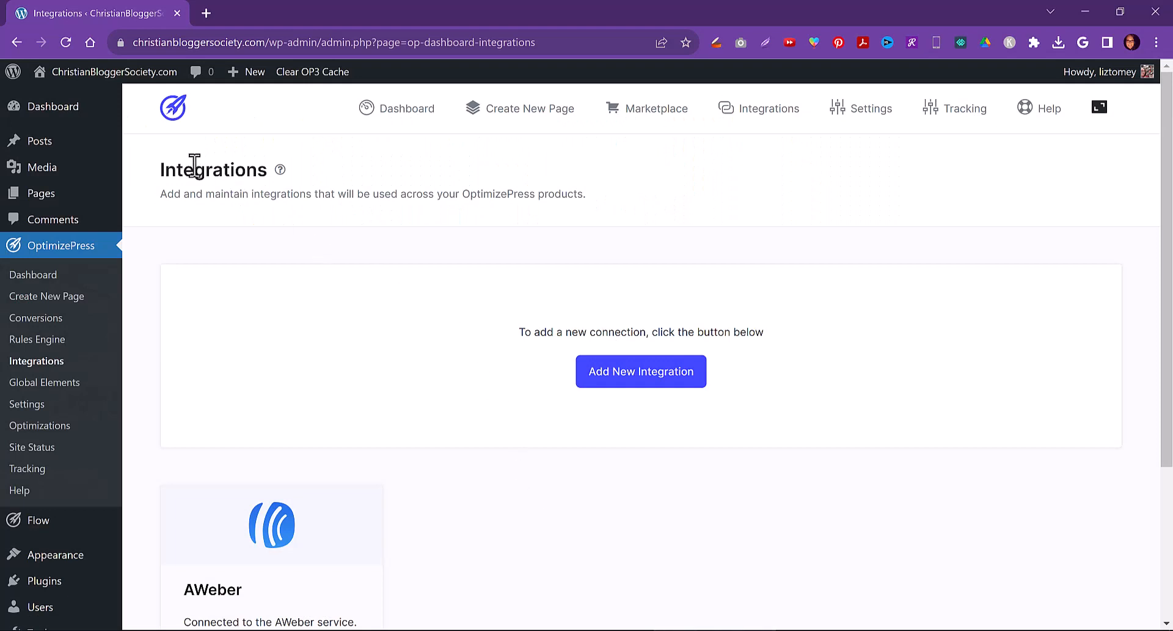
Open the OptimizePress Create New Page screen and browse its template collections
{"action": "left_click", "coordinate": [48, 296]}
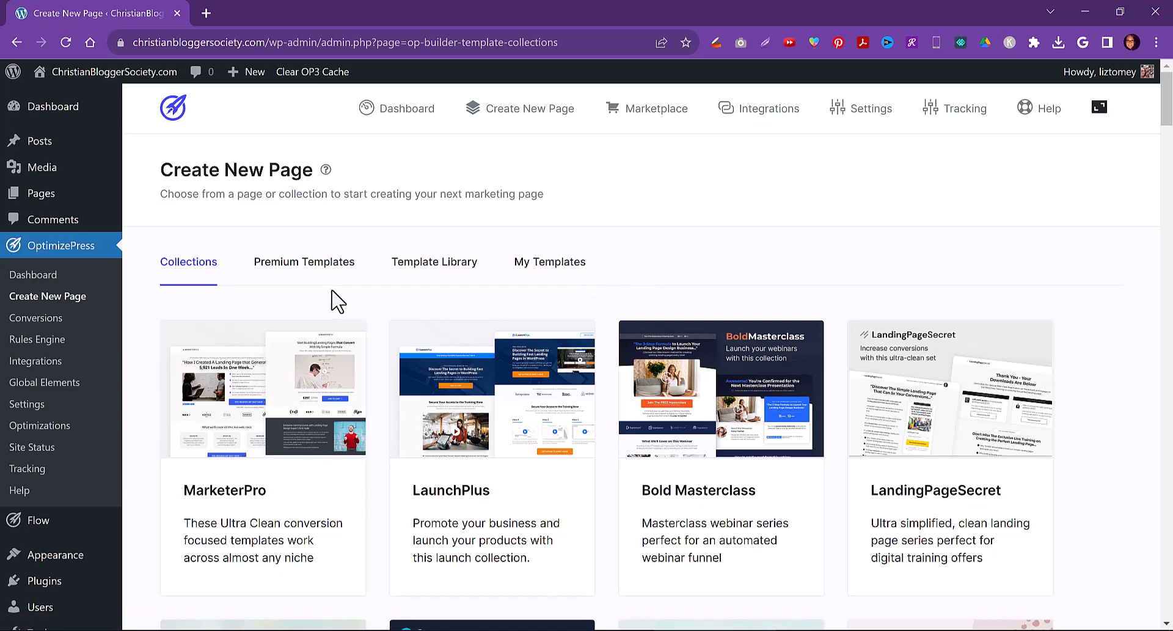
{"action": "scroll", "coordinate": [233, 403], "scroll_direction": "down", "scroll_amount": 4}
{"action": "scroll", "coordinate": [232, 404], "scroll_direction": "down", "scroll_amount": 4}
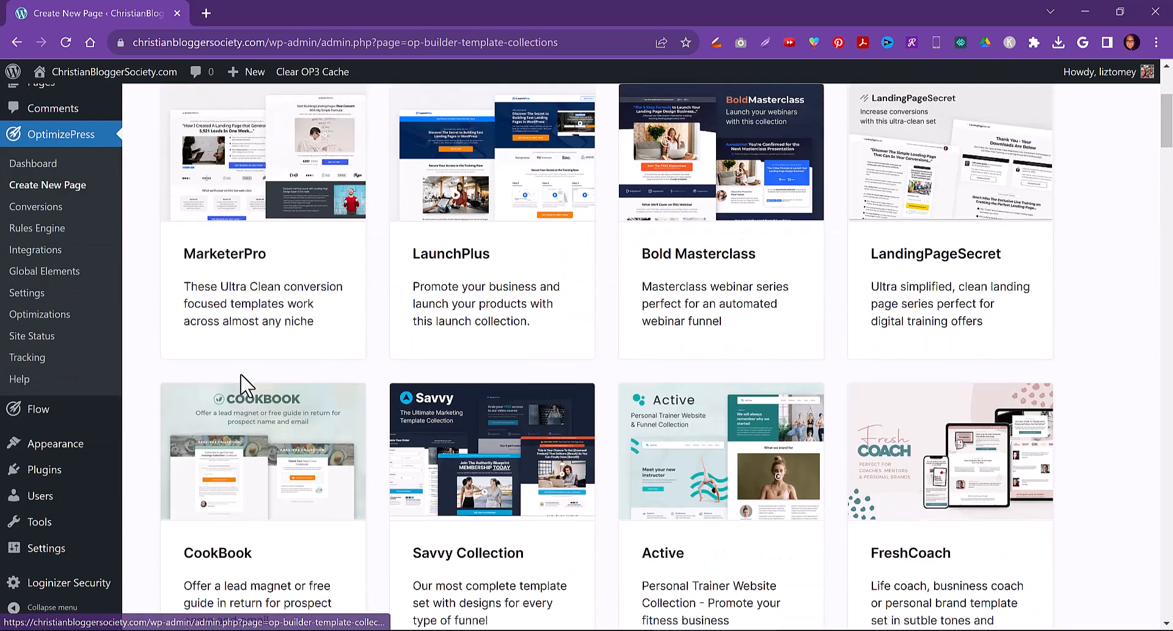
{"action": "scroll", "coordinate": [617, 434], "scroll_direction": "down", "scroll_amount": 5}
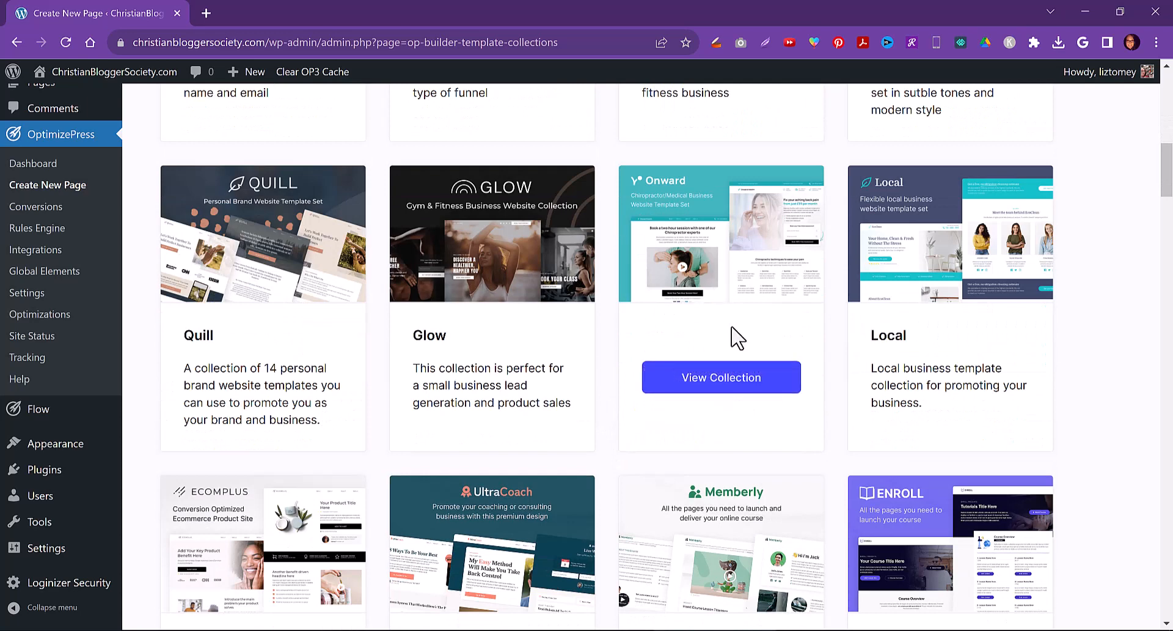
Open the Onward collection, look through its page templates, and close it
{"action": "left_click", "coordinate": [735, 379]}
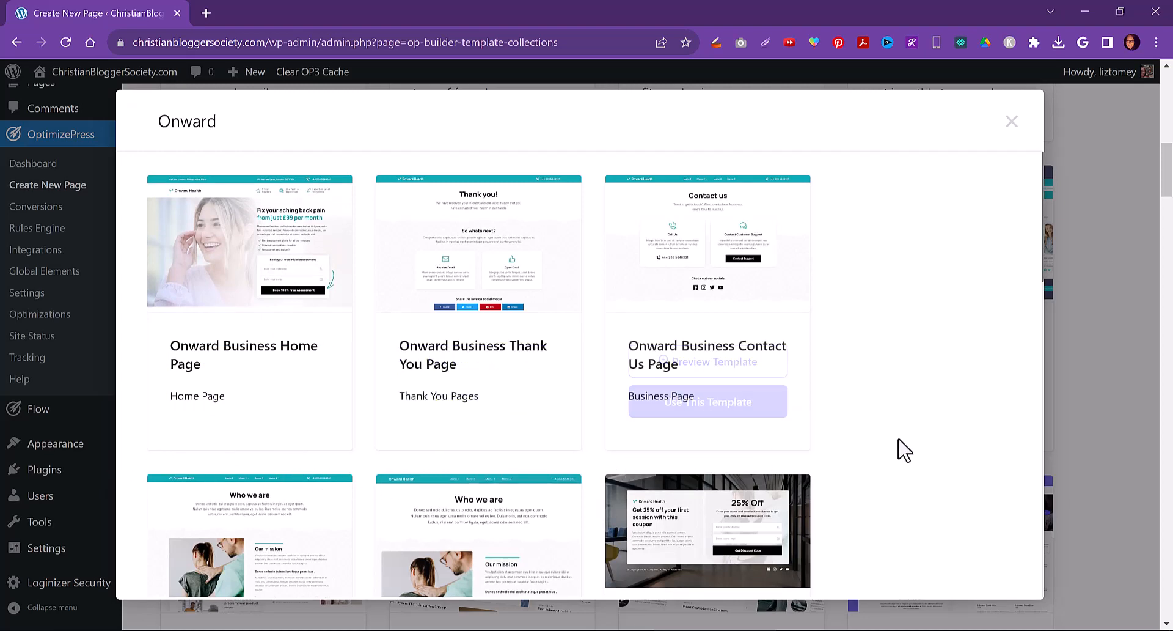
{"action": "scroll", "coordinate": [904, 448], "scroll_direction": "down", "scroll_amount": 3}
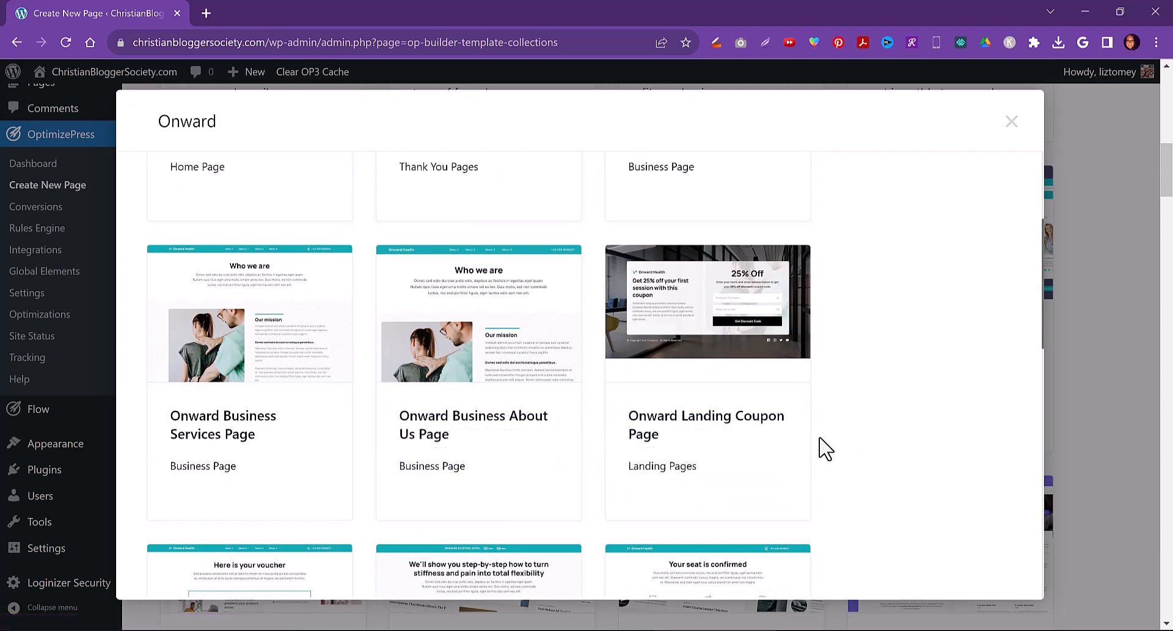
{"action": "scroll", "coordinate": [150, 476], "scroll_direction": "down", "scroll_amount": 3}
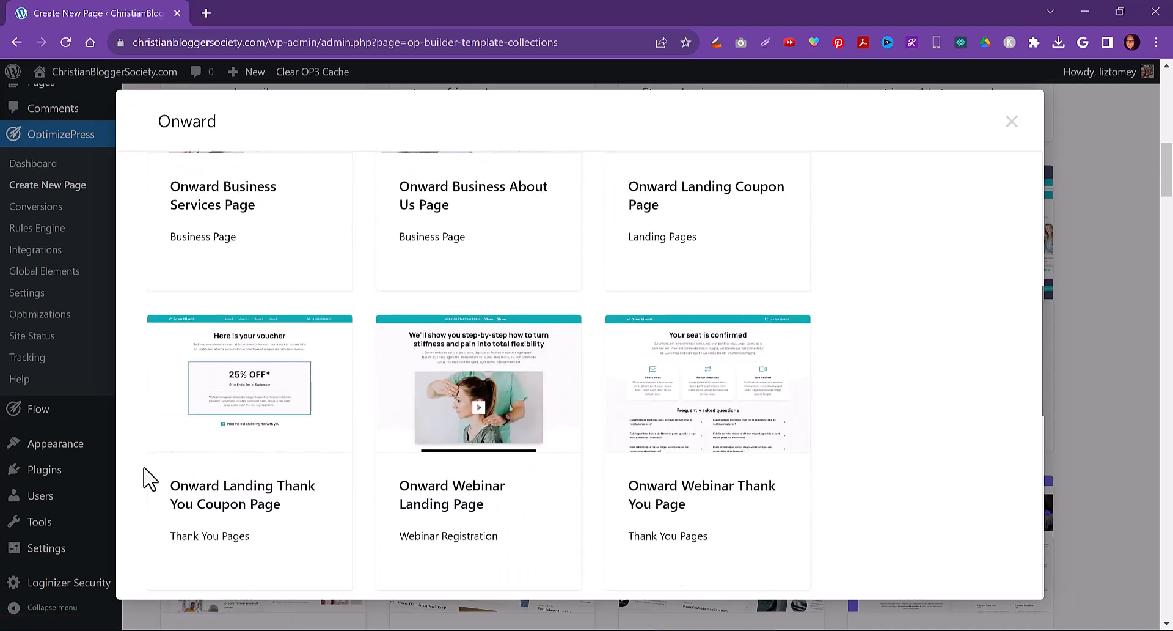
{"action": "scroll", "coordinate": [144, 469], "scroll_direction": "down", "scroll_amount": 2}
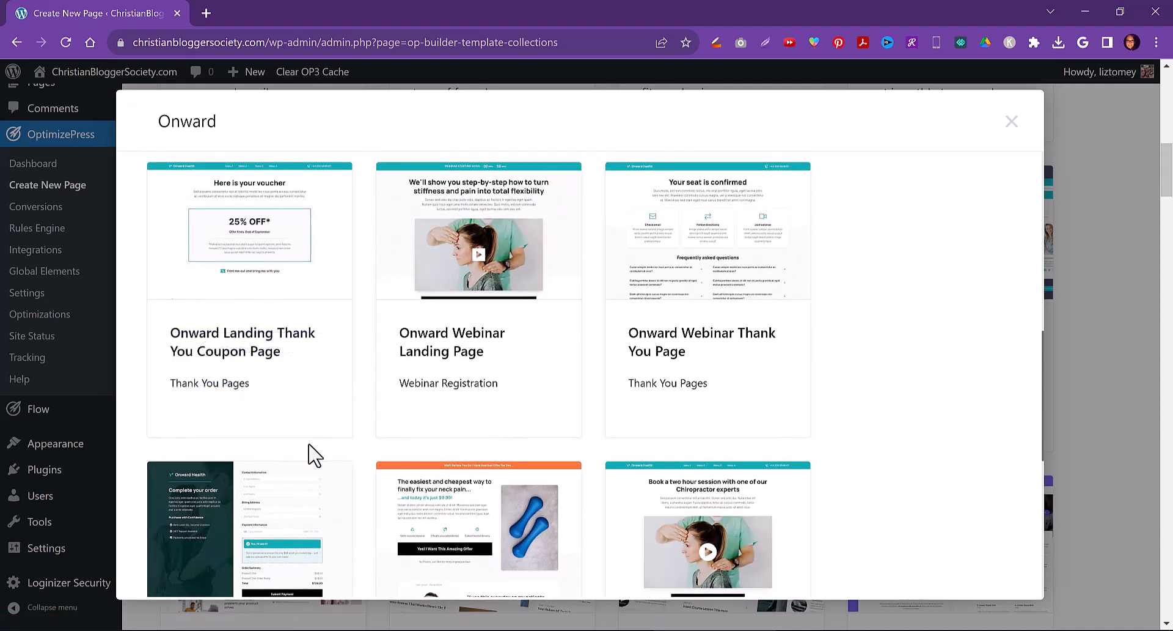
{"action": "scroll", "coordinate": [825, 426], "scroll_direction": "down", "scroll_amount": 1}
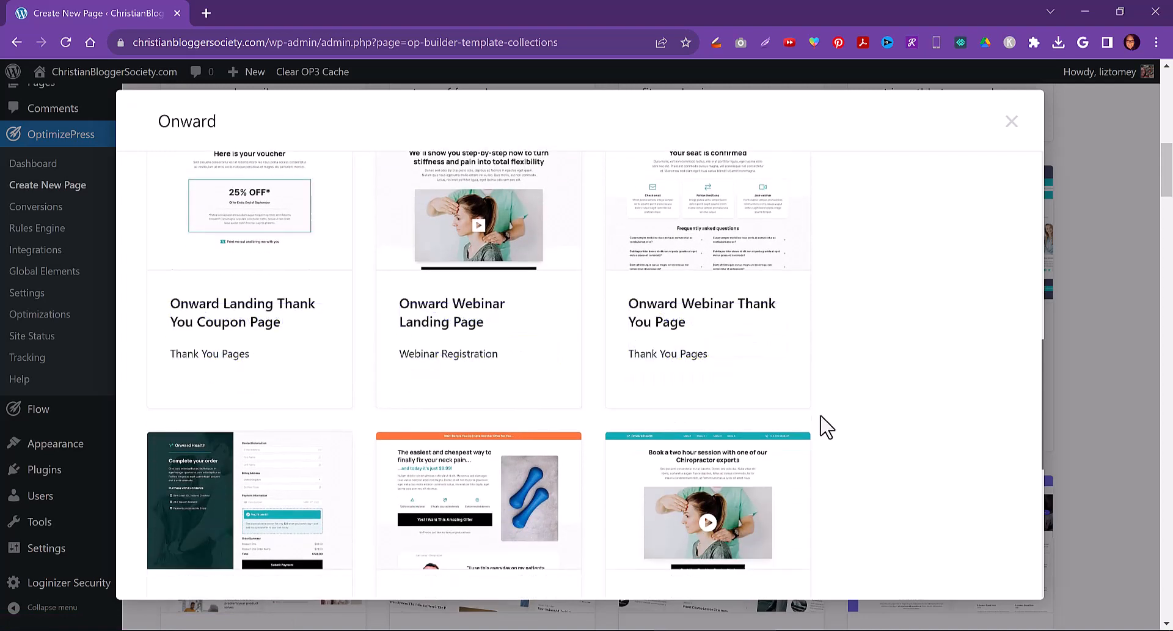
{"action": "scroll", "coordinate": [825, 426], "scroll_direction": "down", "scroll_amount": 3}
{"action": "mouse_move", "coordinate": [796, 414]}
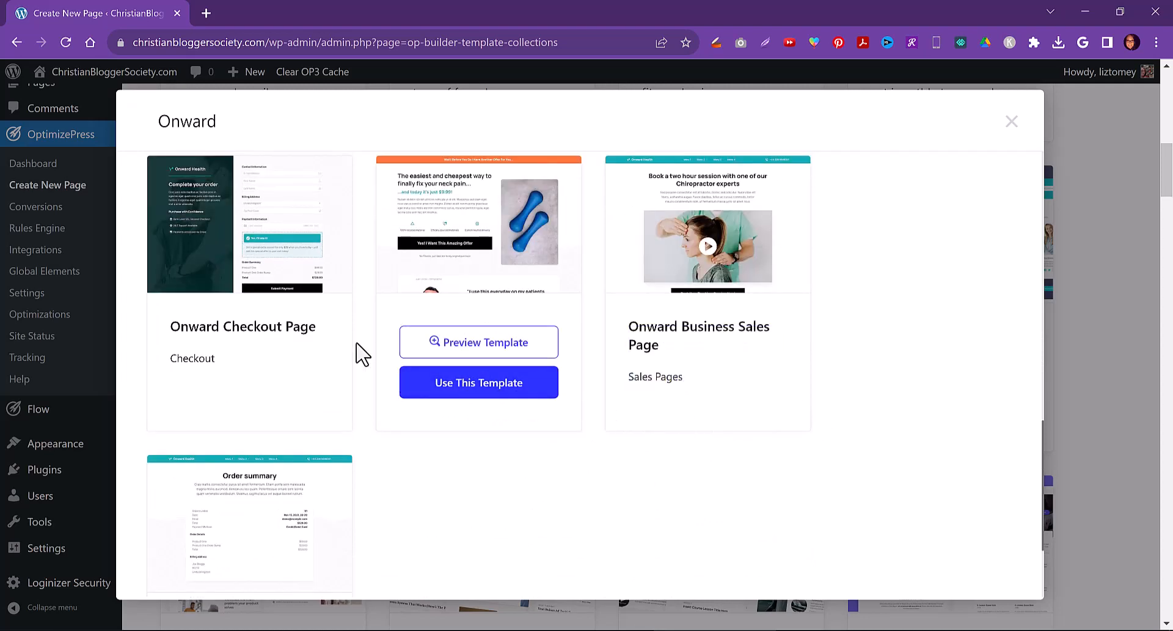
{"action": "scroll", "coordinate": [306, 486], "scroll_direction": "down", "scroll_amount": 2}
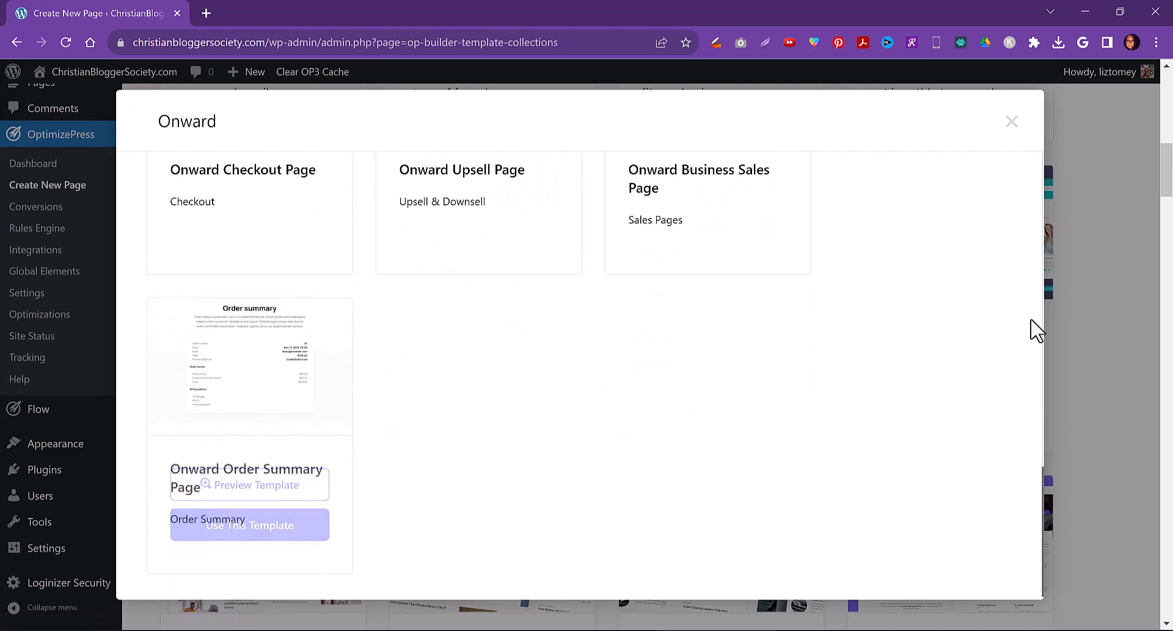
{"action": "left_click", "coordinate": [1012, 124]}
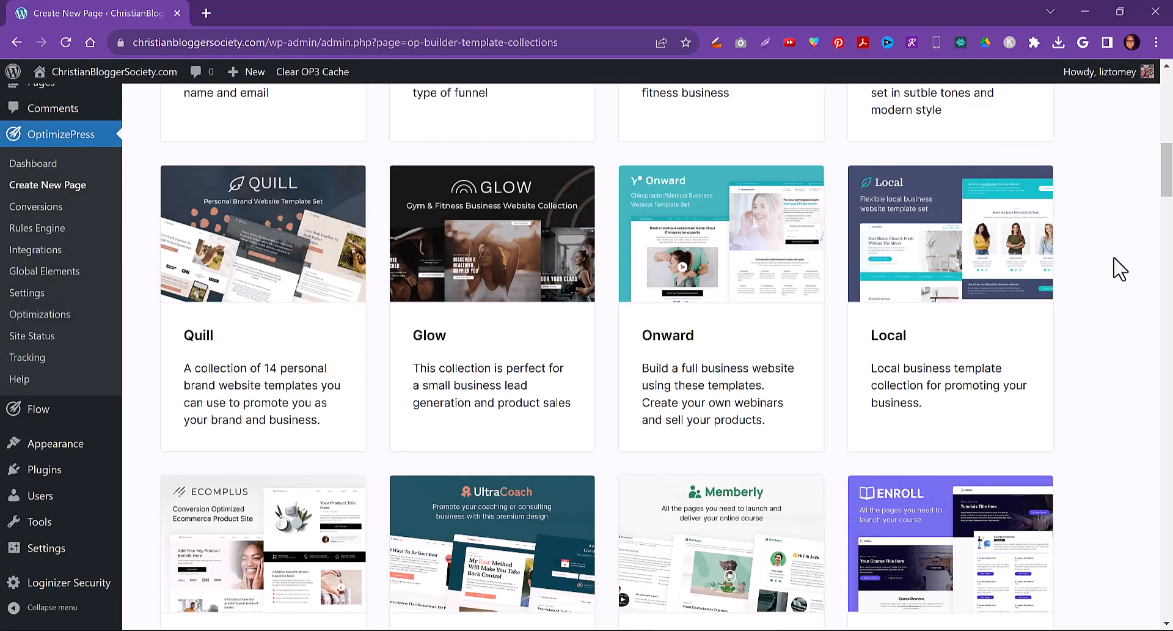
Scroll through the full list of template collections down the page and back to the top
{"action": "scroll", "coordinate": [1118, 269], "scroll_direction": "up", "scroll_amount": 12}
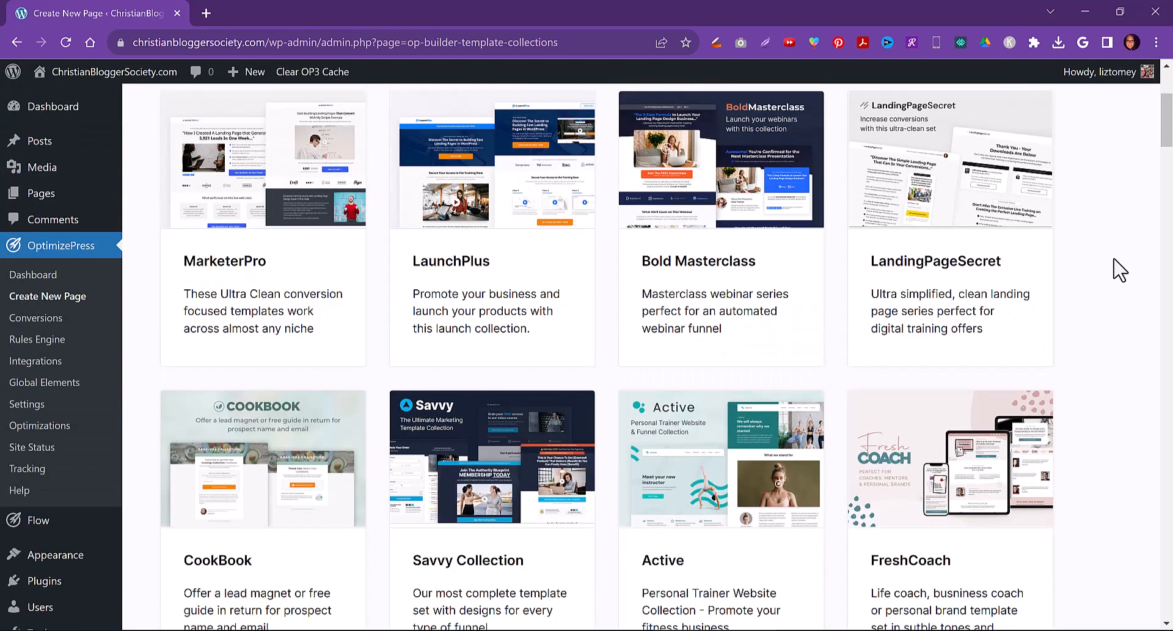
{"action": "scroll", "coordinate": [1114, 280], "scroll_direction": "down", "scroll_amount": 15}
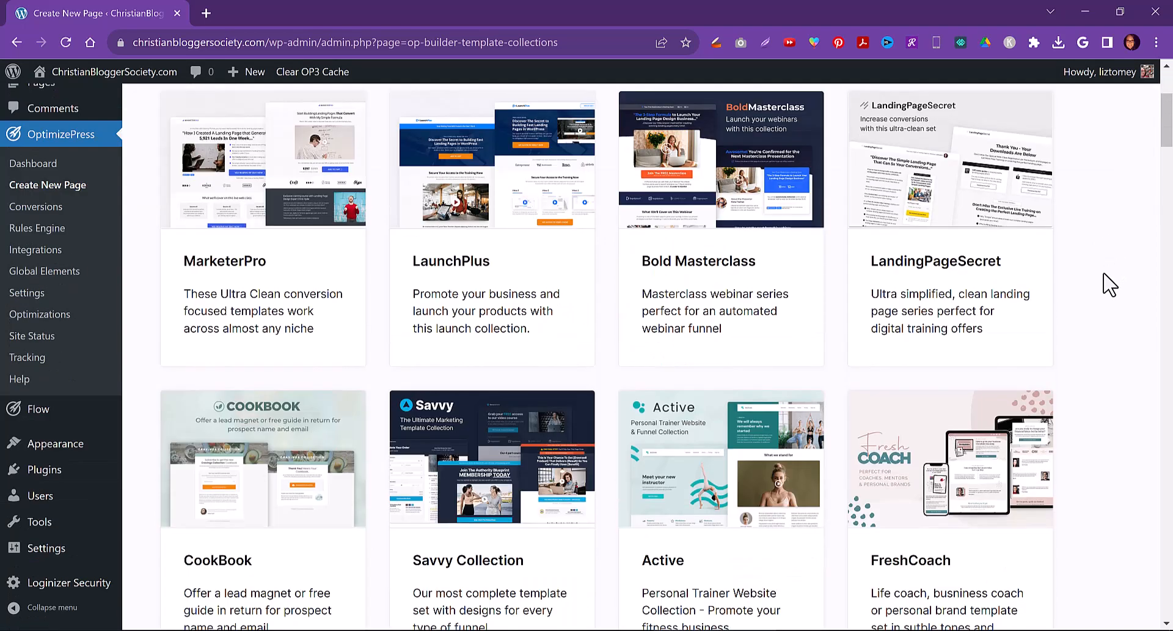
{"action": "scroll", "coordinate": [1100, 296], "scroll_direction": "down", "scroll_amount": 14}
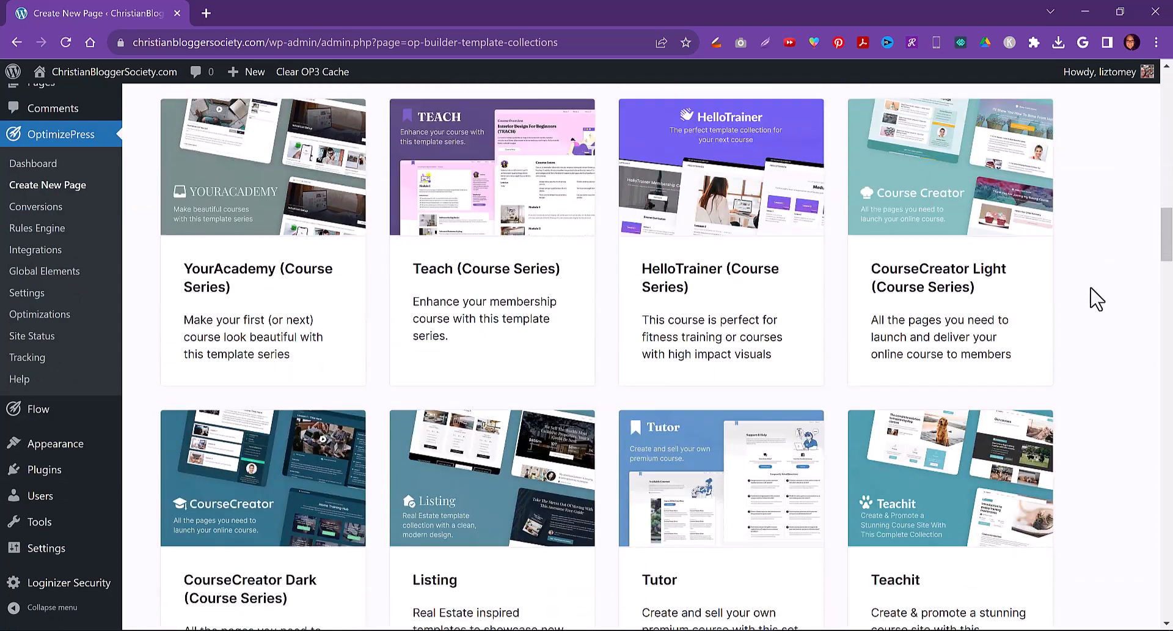
{"action": "scroll", "coordinate": [1096, 298], "scroll_direction": "down", "scroll_amount": 3}
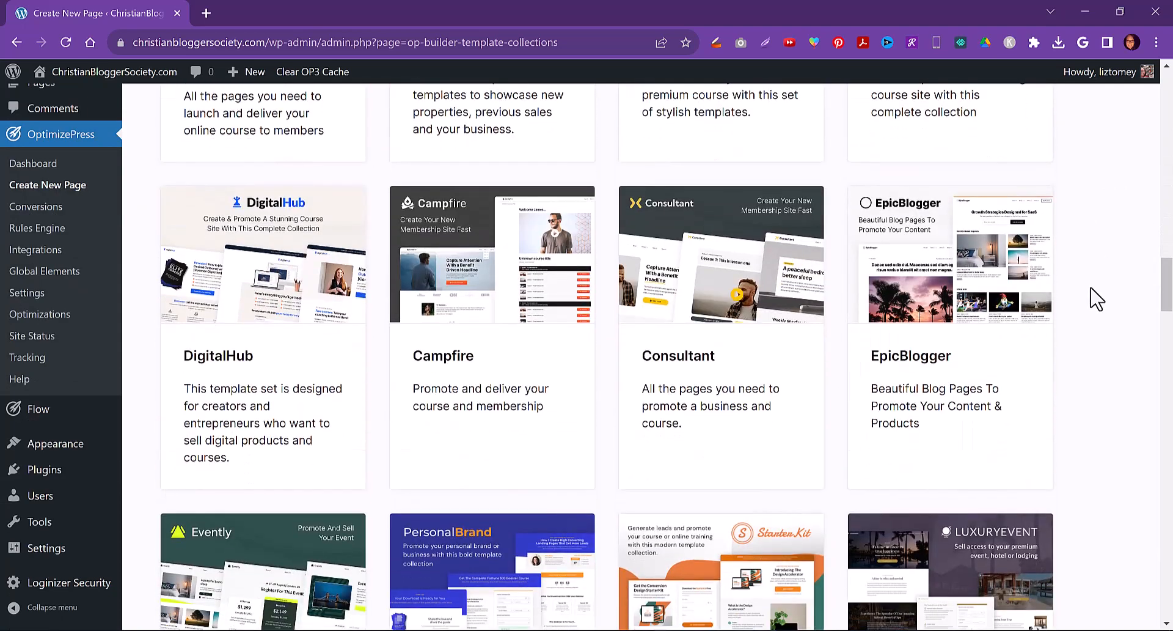
{"action": "scroll", "coordinate": [1097, 298], "scroll_direction": "down", "scroll_amount": 3}
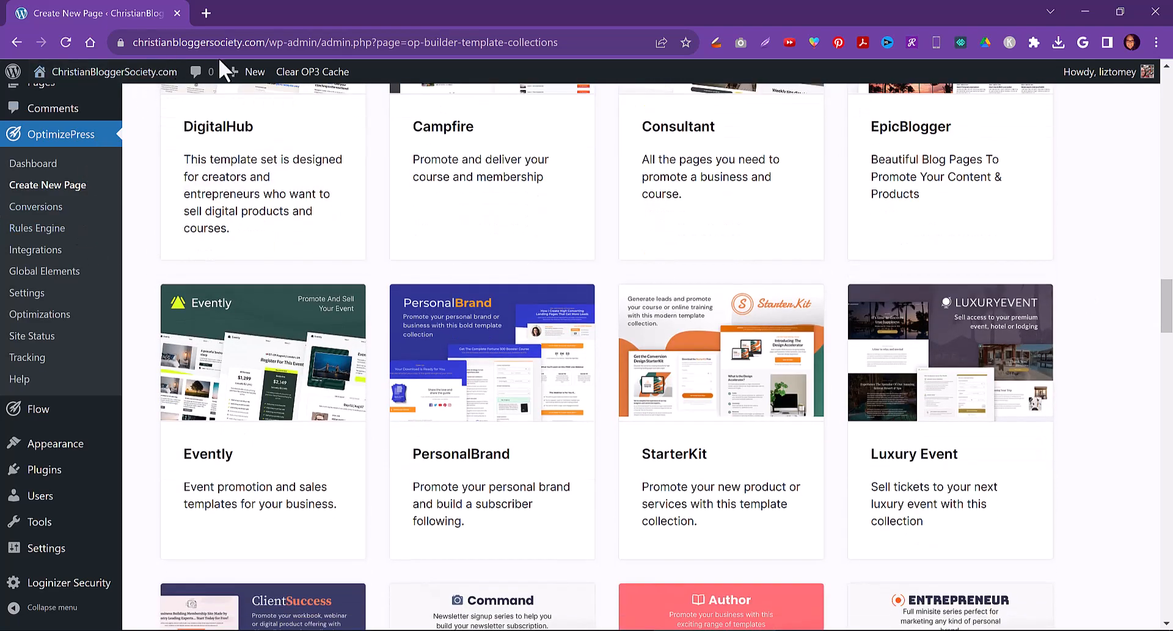
{"action": "scroll", "coordinate": [1118, 452], "scroll_direction": "down", "scroll_amount": 6}
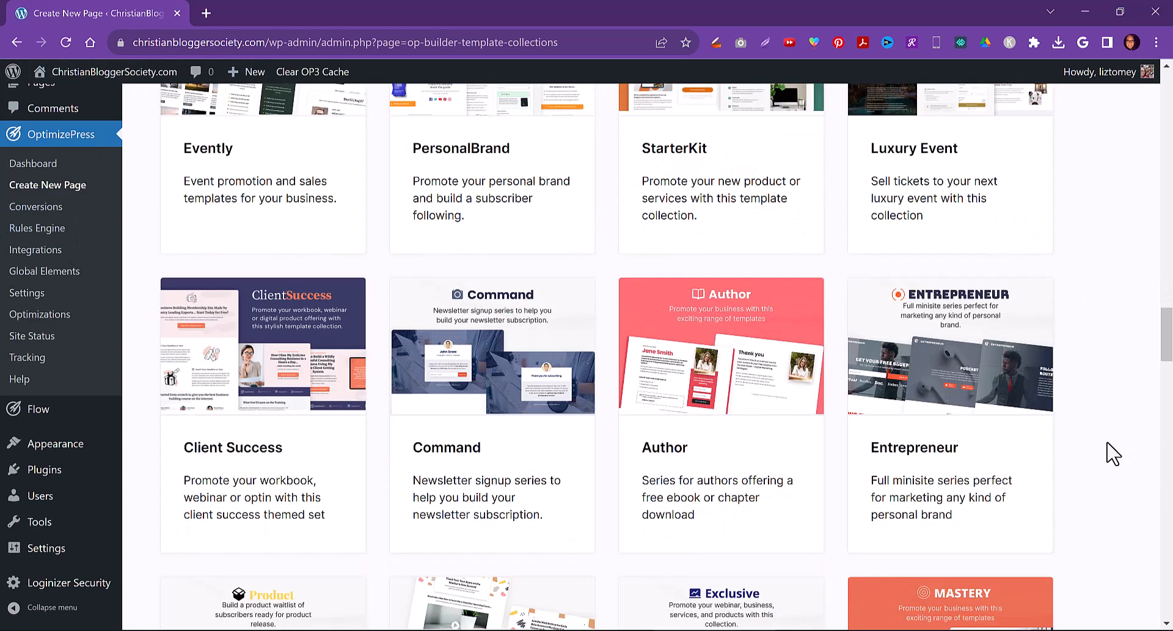
{"action": "scroll", "coordinate": [1106, 459], "scroll_direction": "down", "scroll_amount": 7}
{"action": "scroll", "coordinate": [1101, 466], "scroll_direction": "down", "scroll_amount": 9}
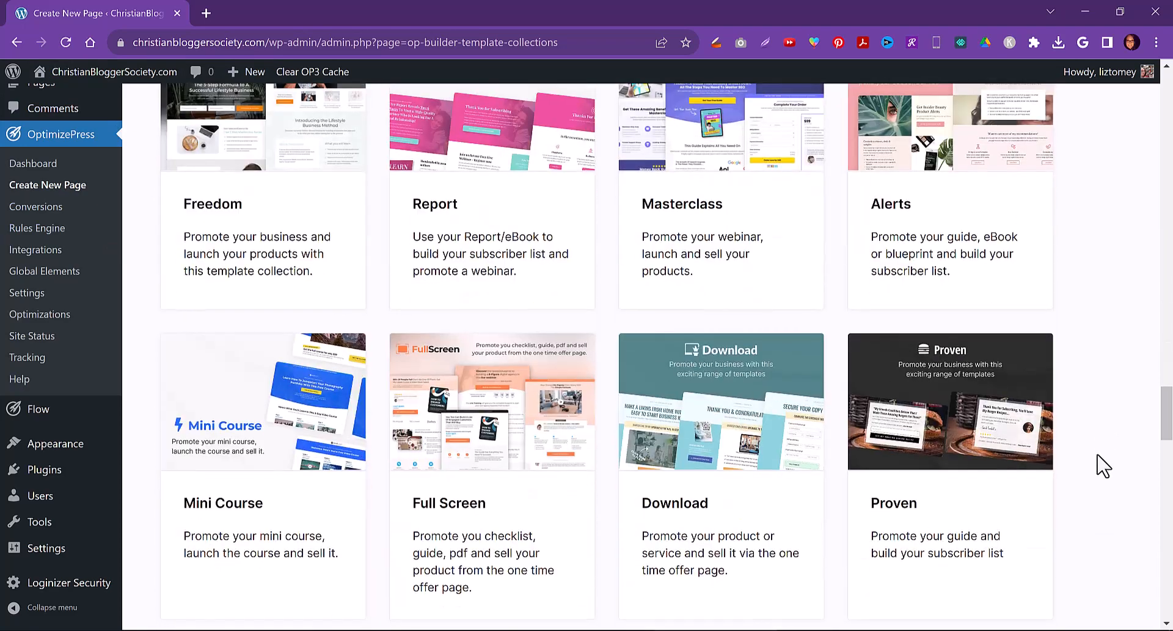
{"action": "left_click_drag", "start_coordinate": [1168, 463], "coordinate": [1167, 275]}
{"action": "left_click_drag", "start_coordinate": [1166, 272], "coordinate": [1167, 125]}
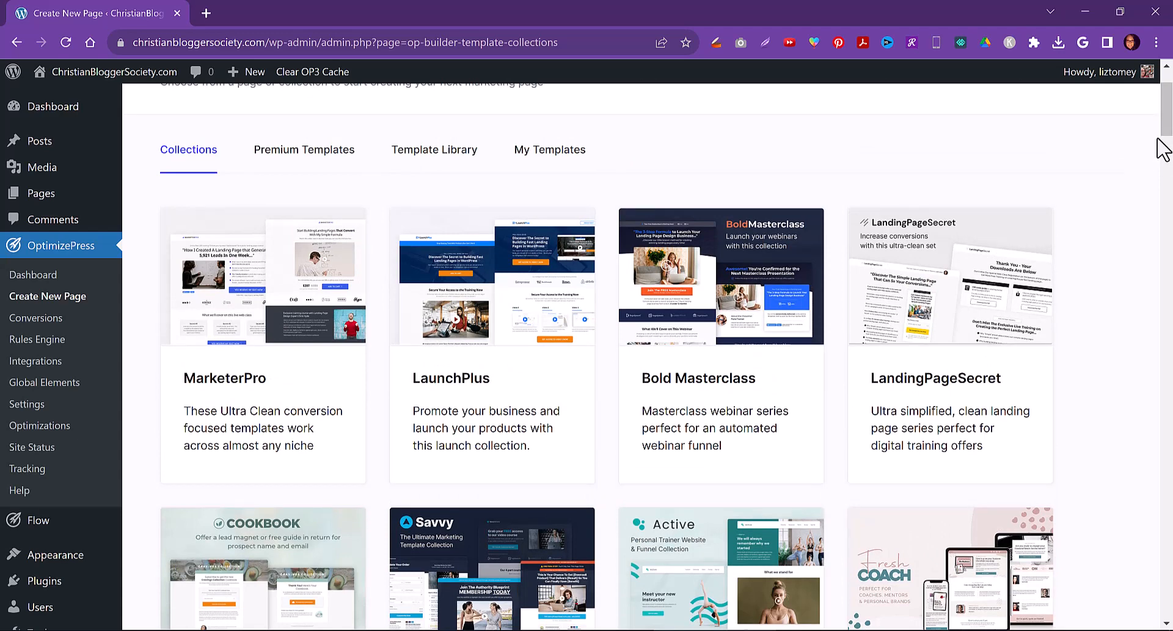
Switch to Premium Templates and browse the 10X Launch Pack collections
{"action": "left_click", "coordinate": [279, 156]}
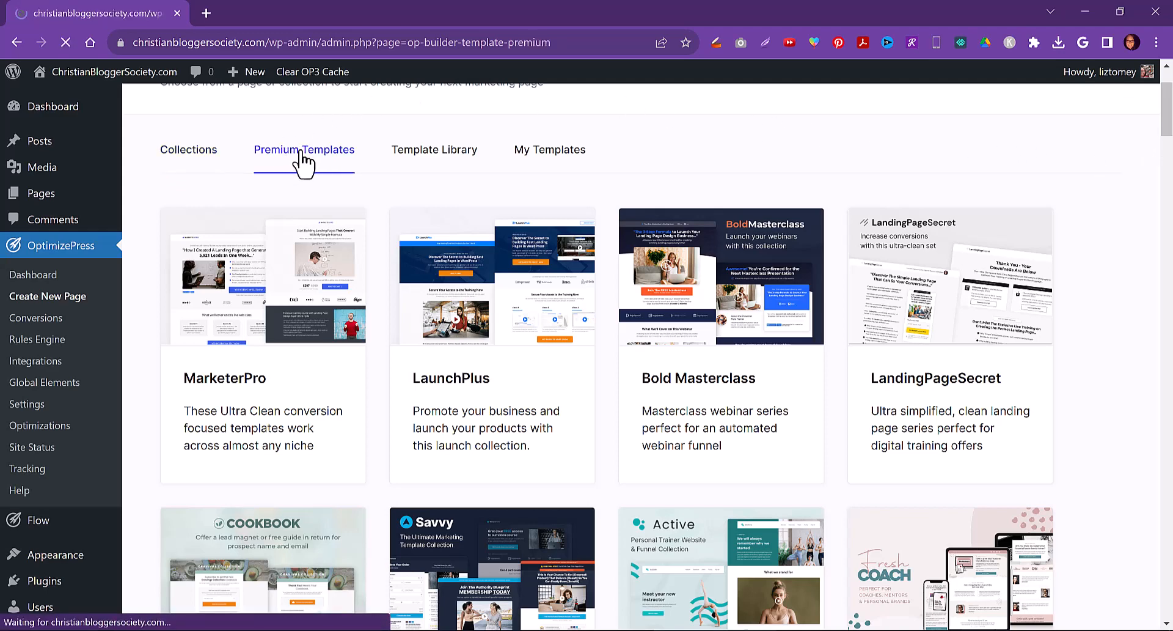
{"action": "scroll", "coordinate": [278, 263], "scroll_direction": "down", "scroll_amount": 10}
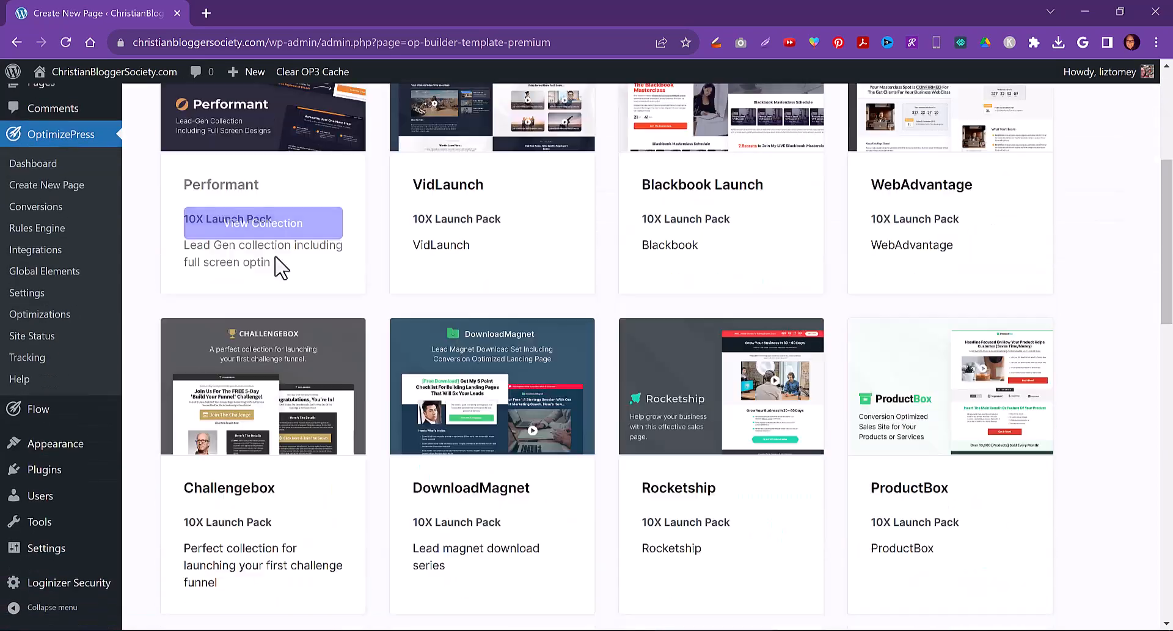
{"action": "scroll", "coordinate": [274, 259], "scroll_direction": "down", "scroll_amount": 10}
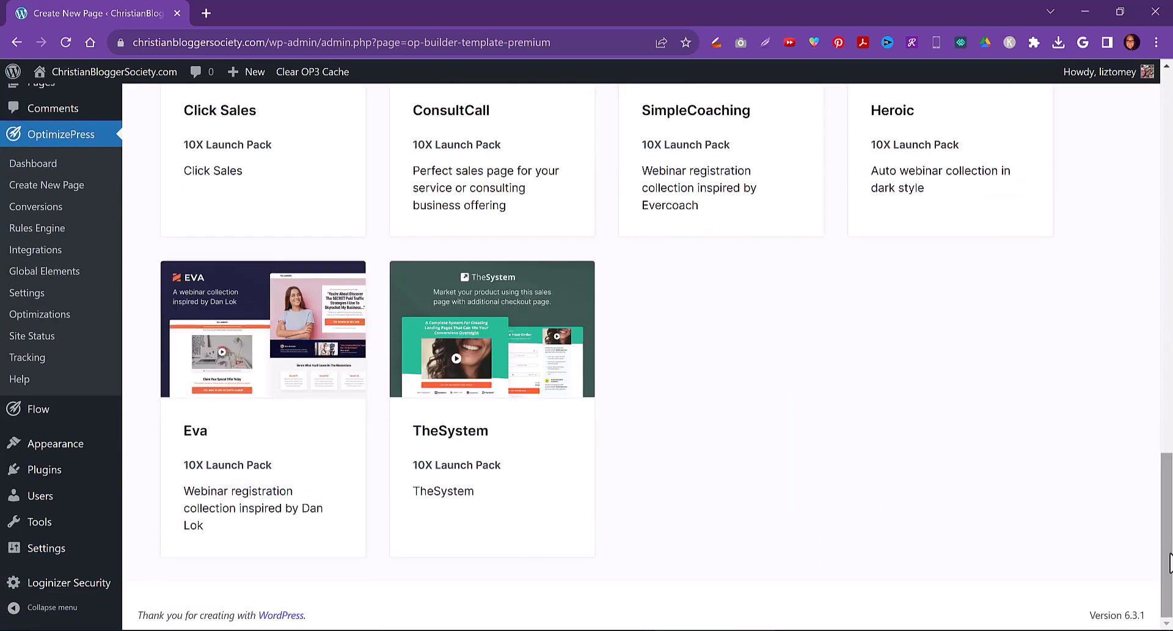
Open the Template Library, expand all categories, and browse the Landing Pages templates
{"action": "left_click_drag", "start_coordinate": [1169, 556], "coordinate": [1154, 153]}
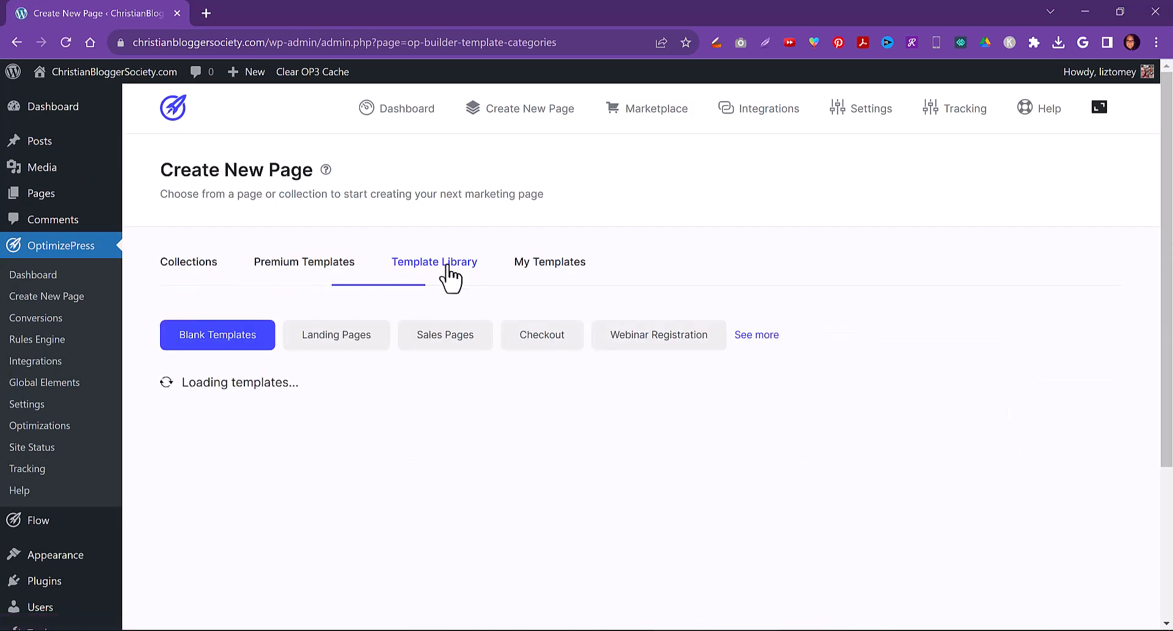
{"action": "left_click", "coordinate": [761, 335]}
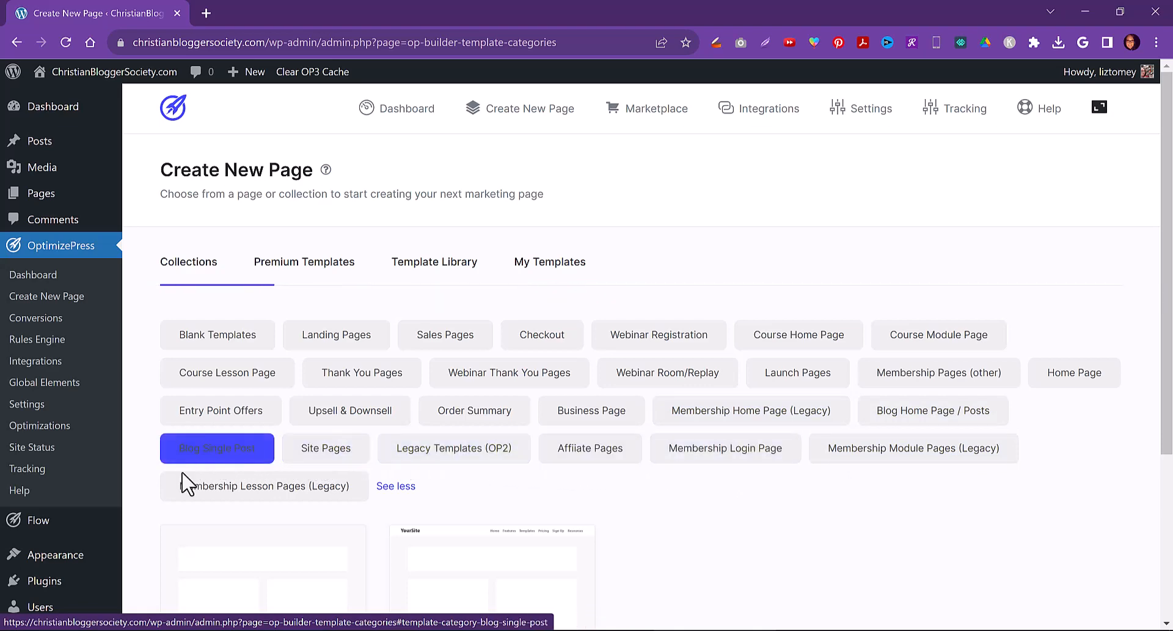
{"action": "scroll", "coordinate": [1100, 463], "scroll_direction": "down", "scroll_amount": 4}
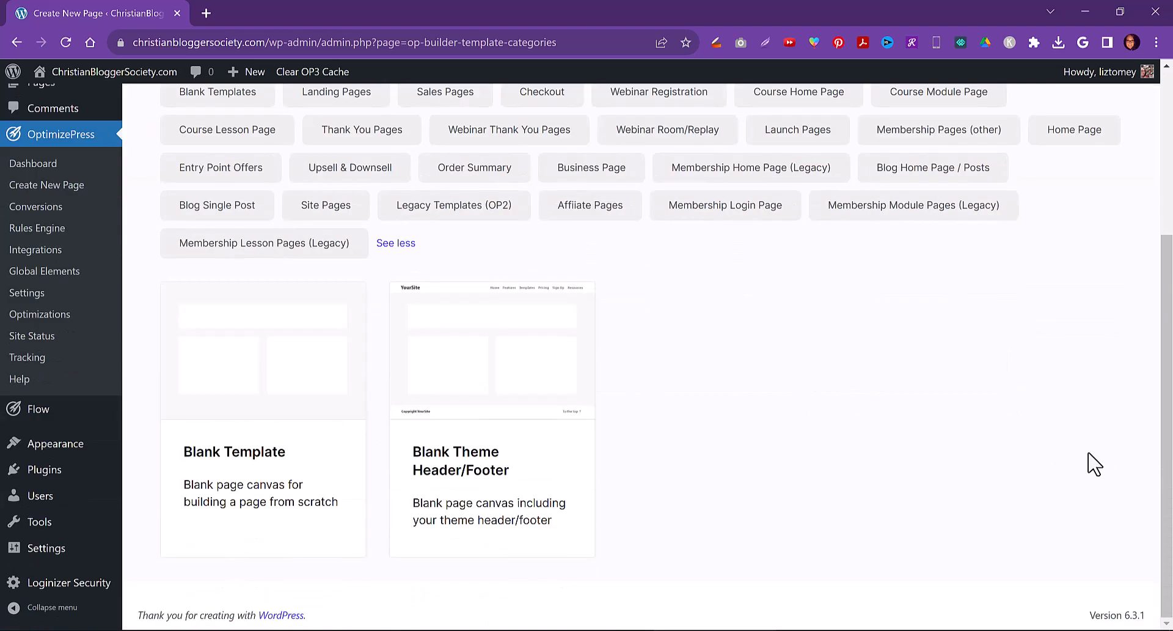
{"action": "scroll", "coordinate": [1094, 464], "scroll_direction": "up", "scroll_amount": 4}
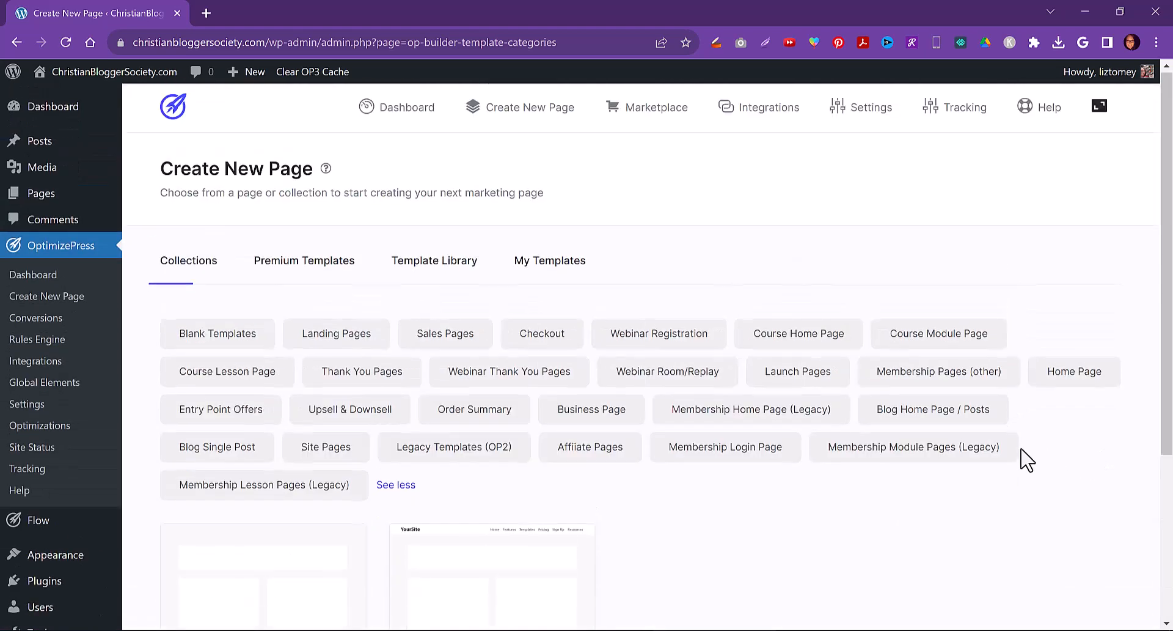
{"action": "left_click", "coordinate": [333, 342]}
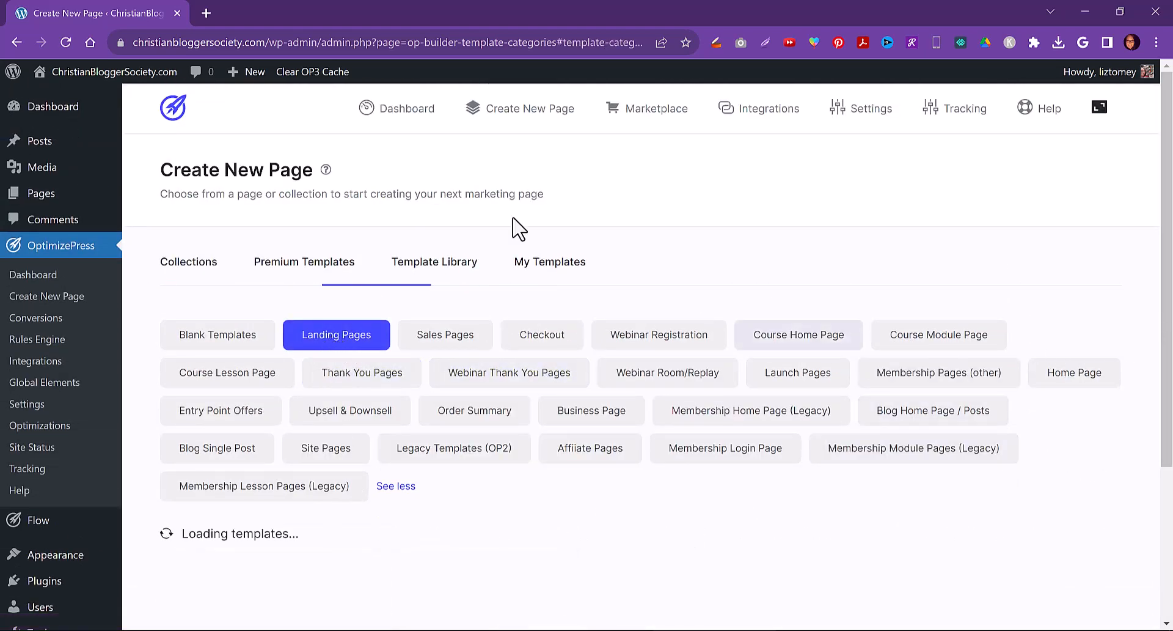
{"action": "scroll", "coordinate": [1046, 423], "scroll_direction": "down", "scroll_amount": 4}
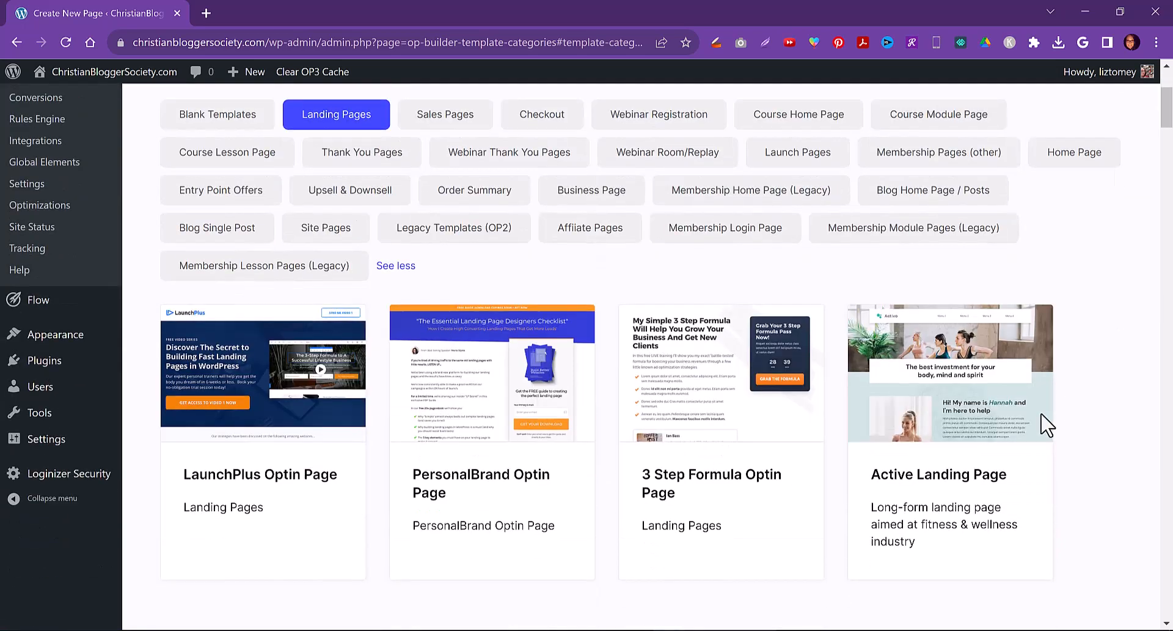
{"action": "scroll", "coordinate": [1046, 423], "scroll_direction": "down", "scroll_amount": 11}
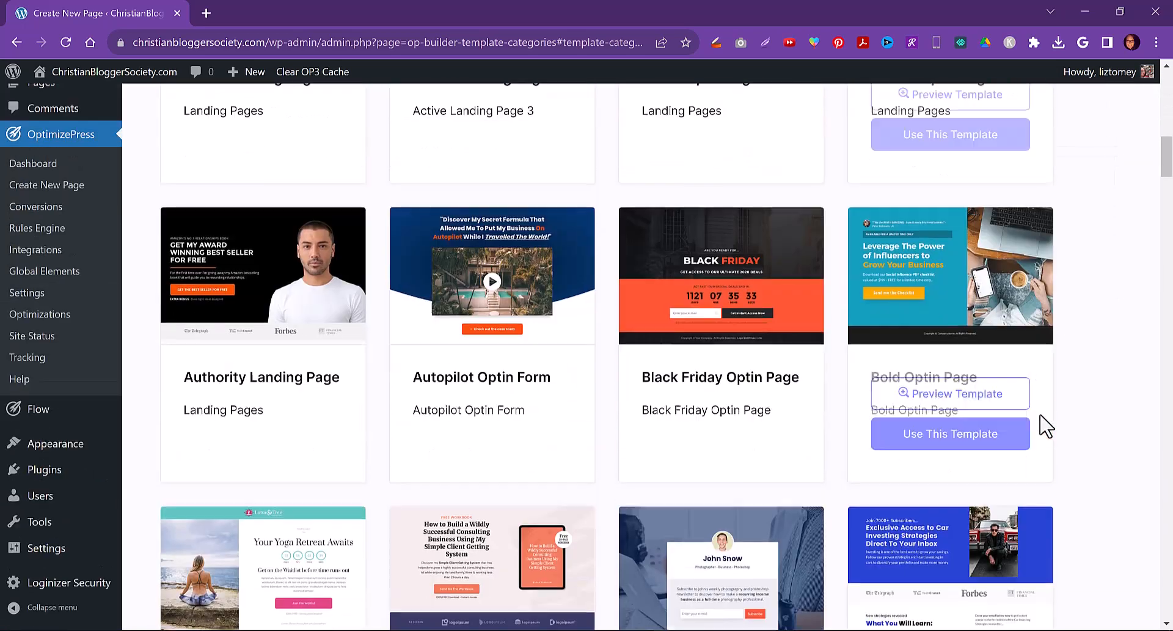
{"action": "scroll", "coordinate": [1047, 427], "scroll_direction": "down", "scroll_amount": 12}
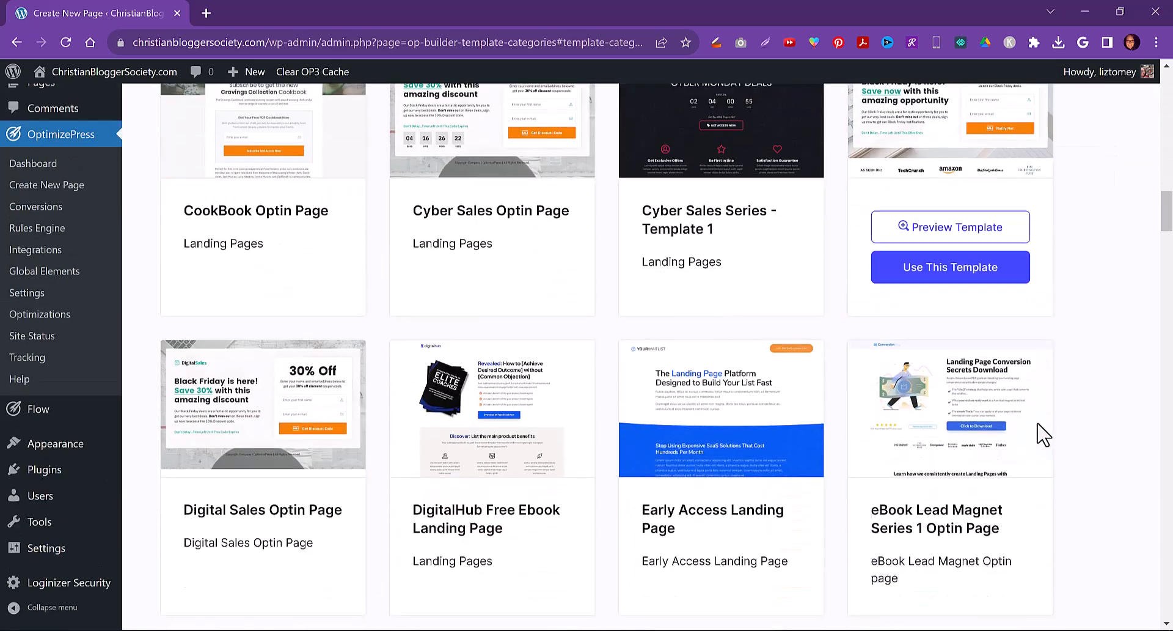
{"action": "scroll", "coordinate": [1078, 422], "scroll_direction": "down", "scroll_amount": 3}
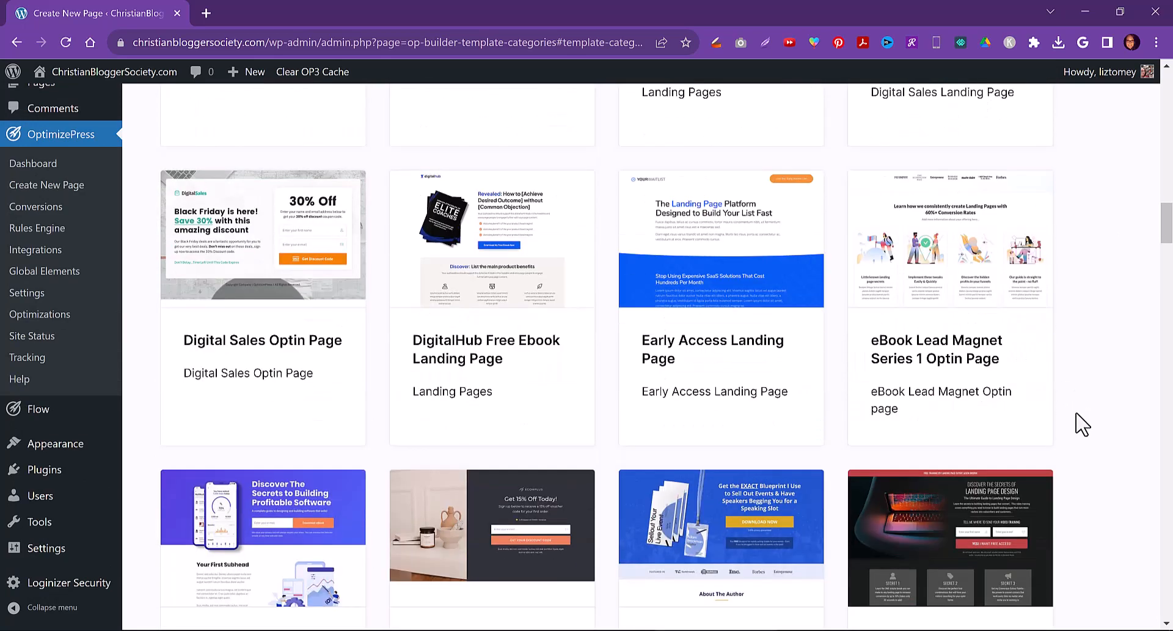
{"action": "scroll", "coordinate": [1078, 421], "scroll_direction": "down", "scroll_amount": 17}
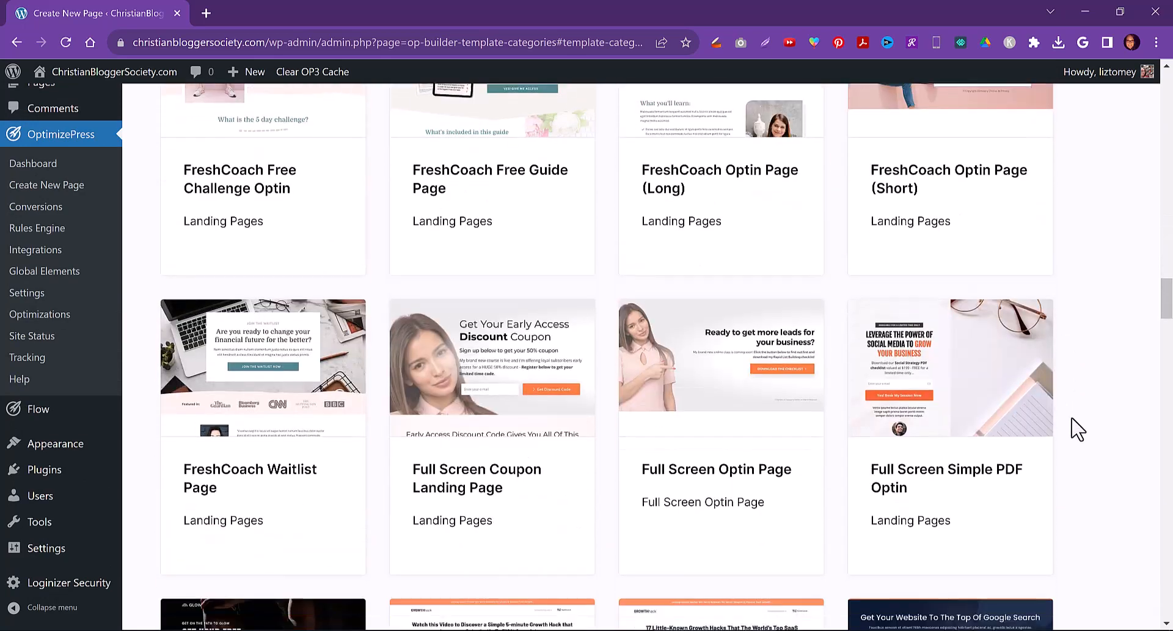
{"action": "scroll", "coordinate": [1078, 429], "scroll_direction": "down", "scroll_amount": 20}
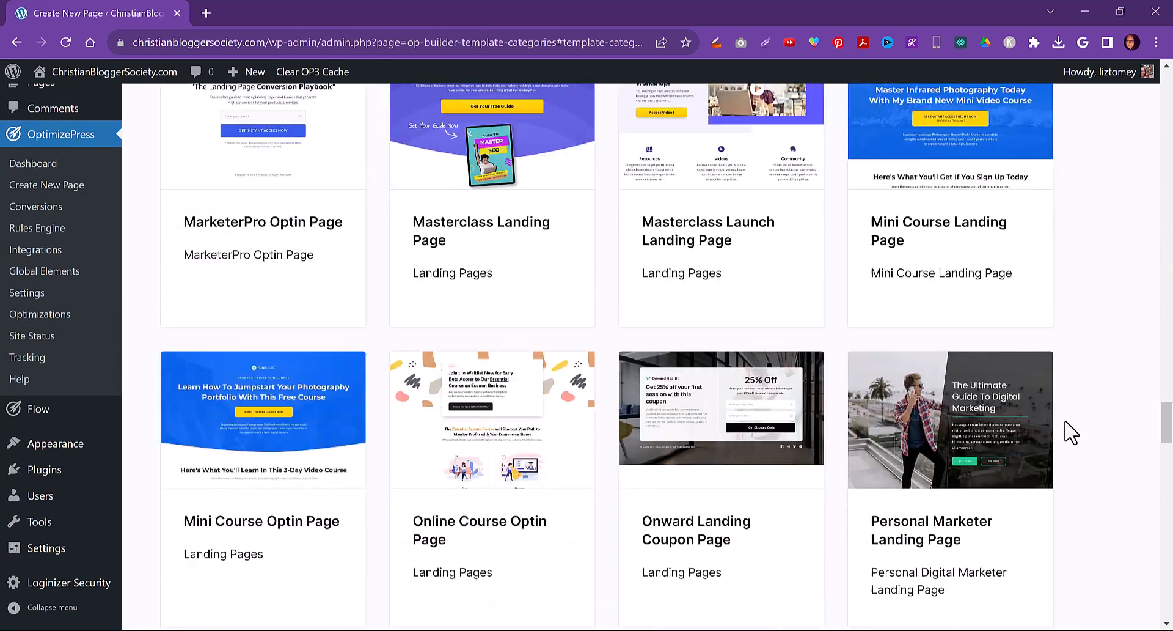
{"action": "scroll", "coordinate": [1070, 433], "scroll_direction": "down", "scroll_amount": 20}
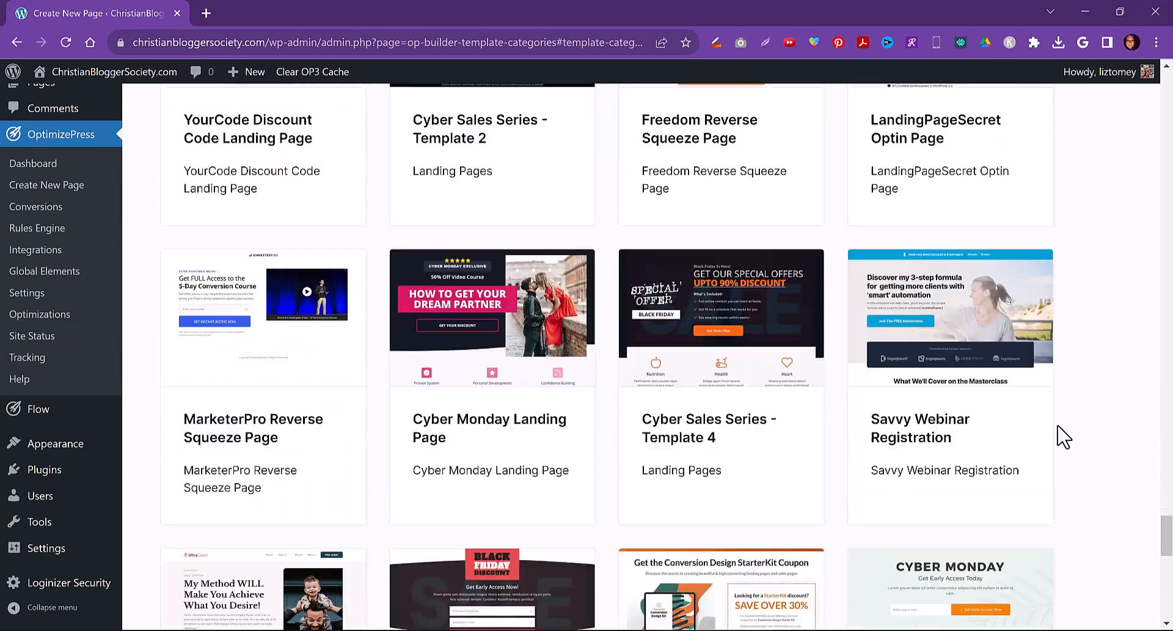
{"action": "scroll", "coordinate": [1063, 436], "scroll_direction": "down", "scroll_amount": 14}
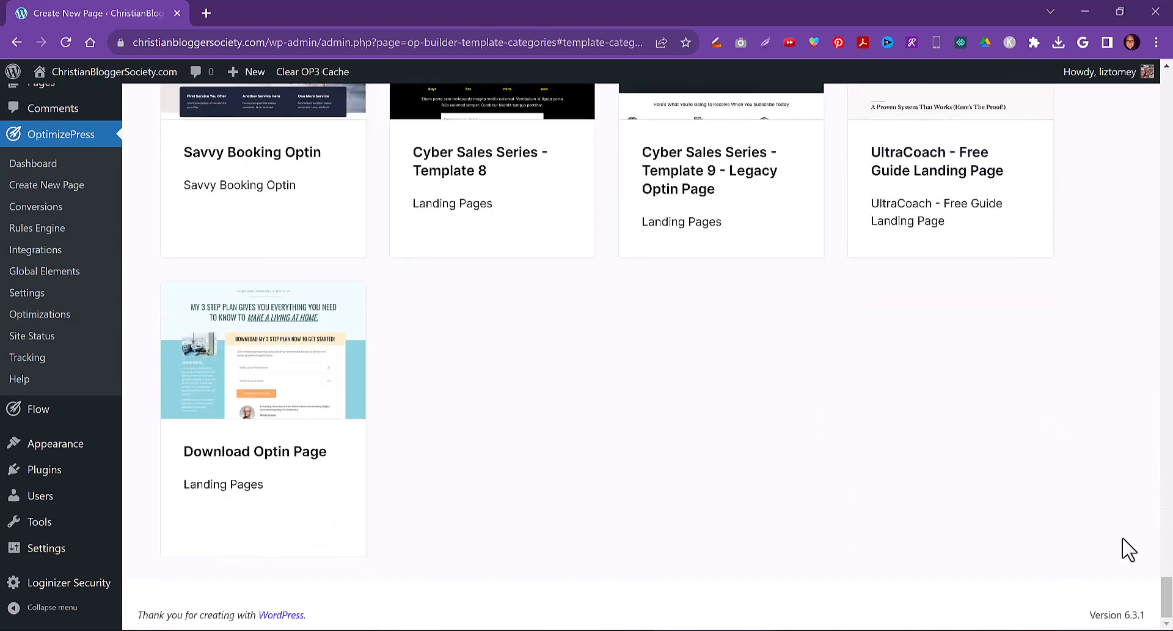
Create a new page titled Free Offer from the Savvy Optin Page template in the Savvy Collection
{"action": "left_click_drag", "start_coordinate": [1165, 597], "coordinate": [1160, 573]}
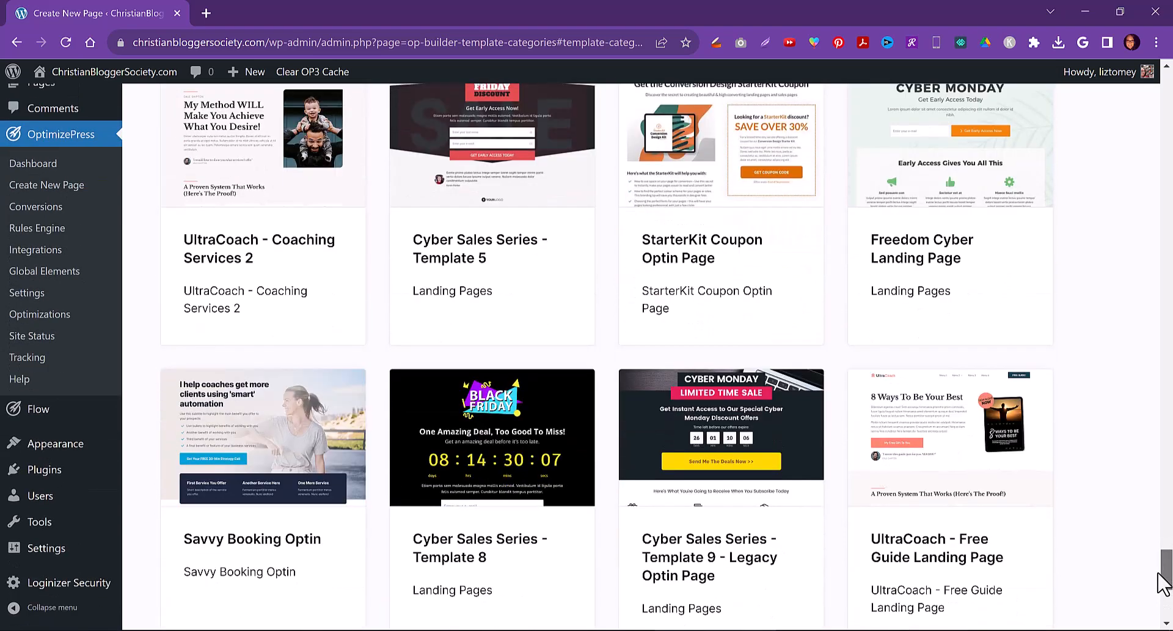
{"action": "left_click_drag", "start_coordinate": [1163, 583], "coordinate": [1170, 37]}
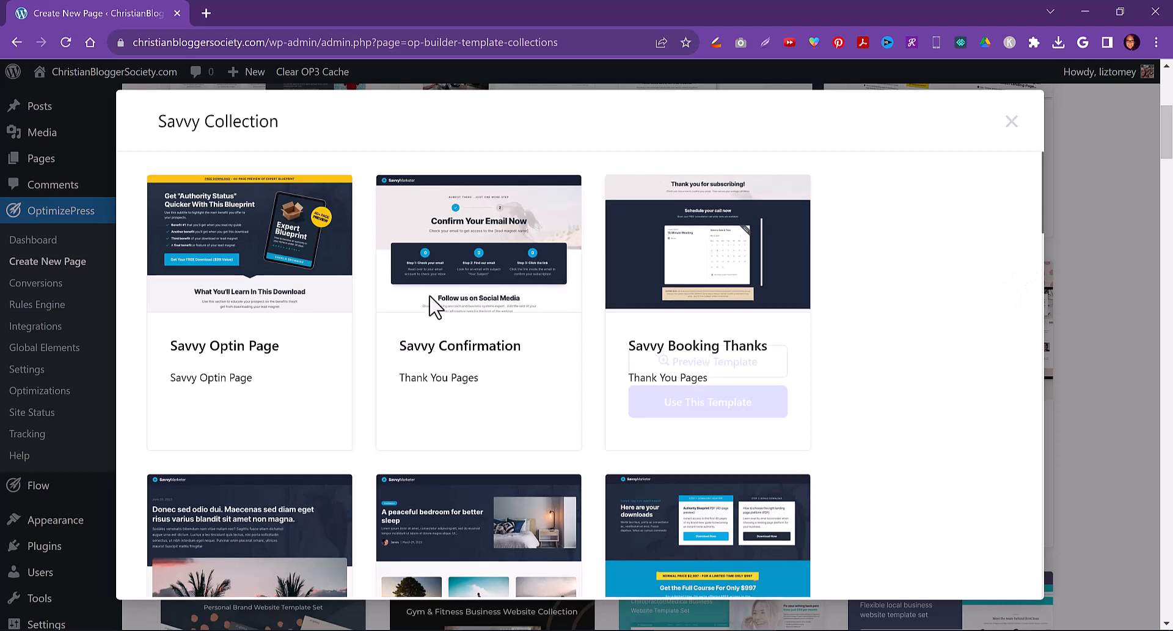
{"action": "mouse_move", "coordinate": [225, 354]}
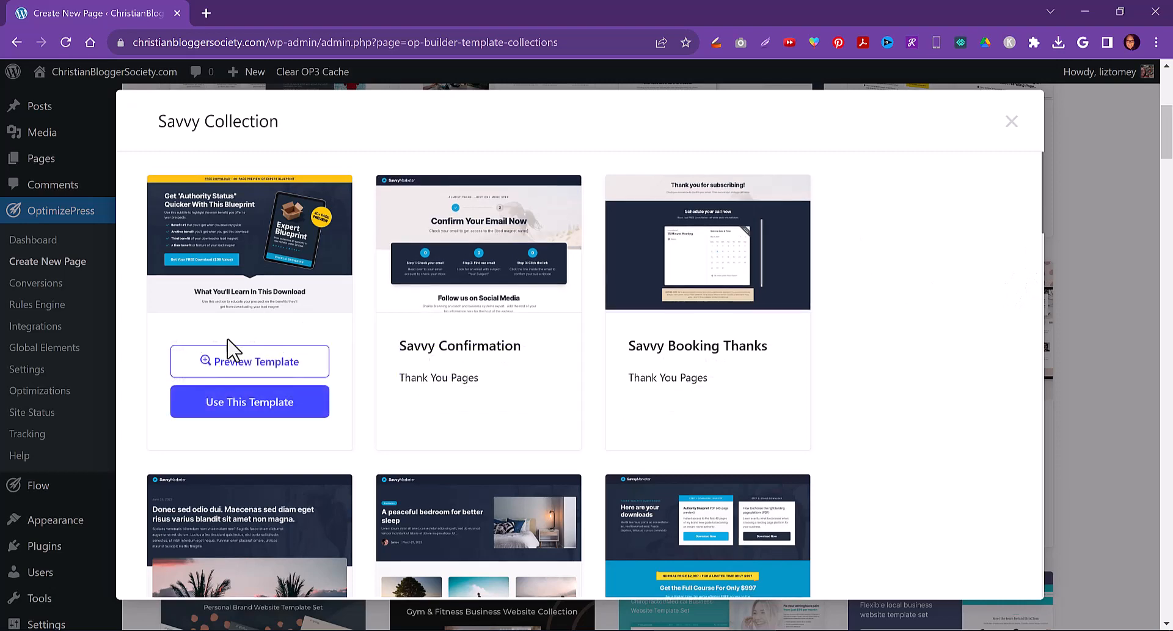
{"action": "left_click", "coordinate": [229, 408]}
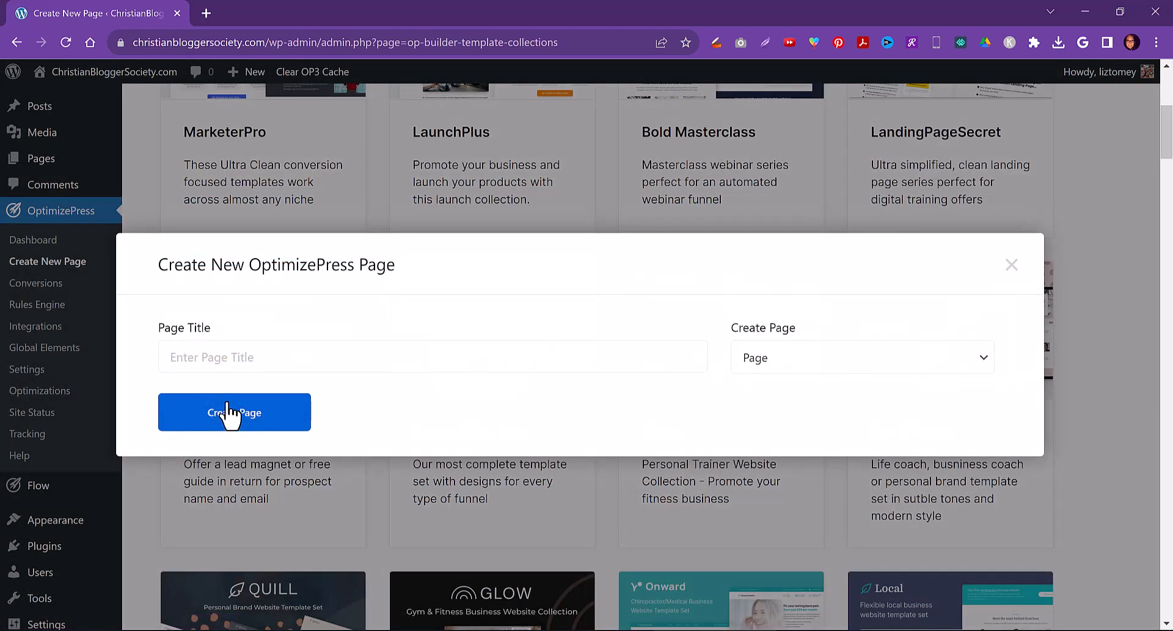
{"action": "left_click", "coordinate": [232, 358]}
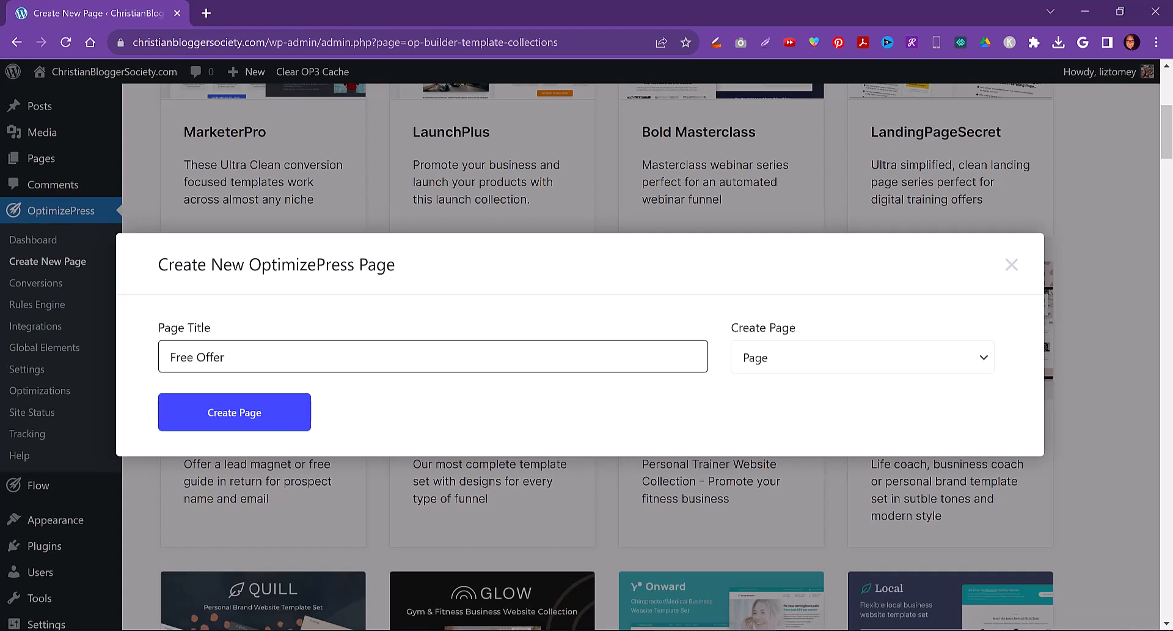
{"action": "left_click", "coordinate": [239, 415]}
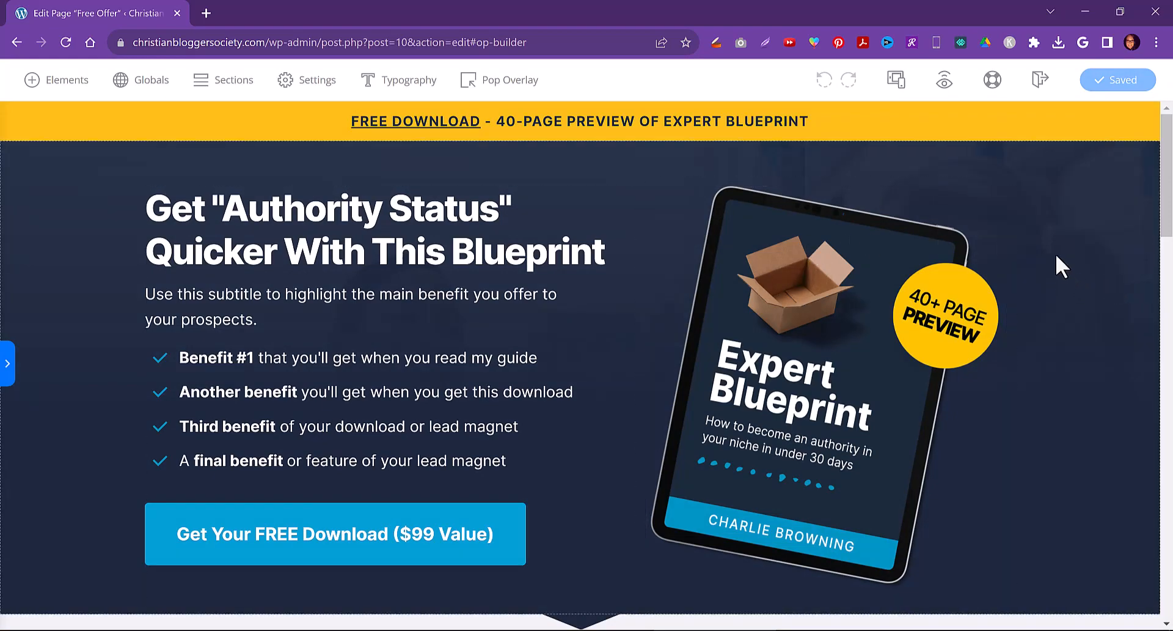
Replace the hero headline with "I Can Change This Headline To Anything I Want..."
{"action": "left_click_drag", "start_coordinate": [1168, 145], "coordinate": [1172, 97]}
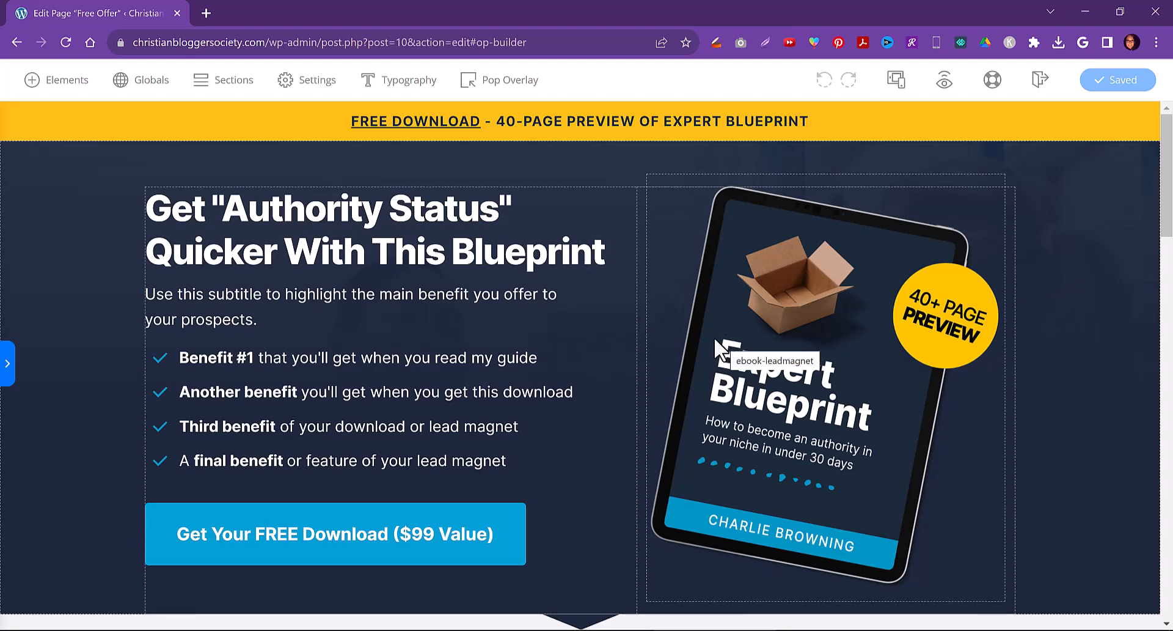
{"action": "triple_click", "coordinate": [206, 214]}
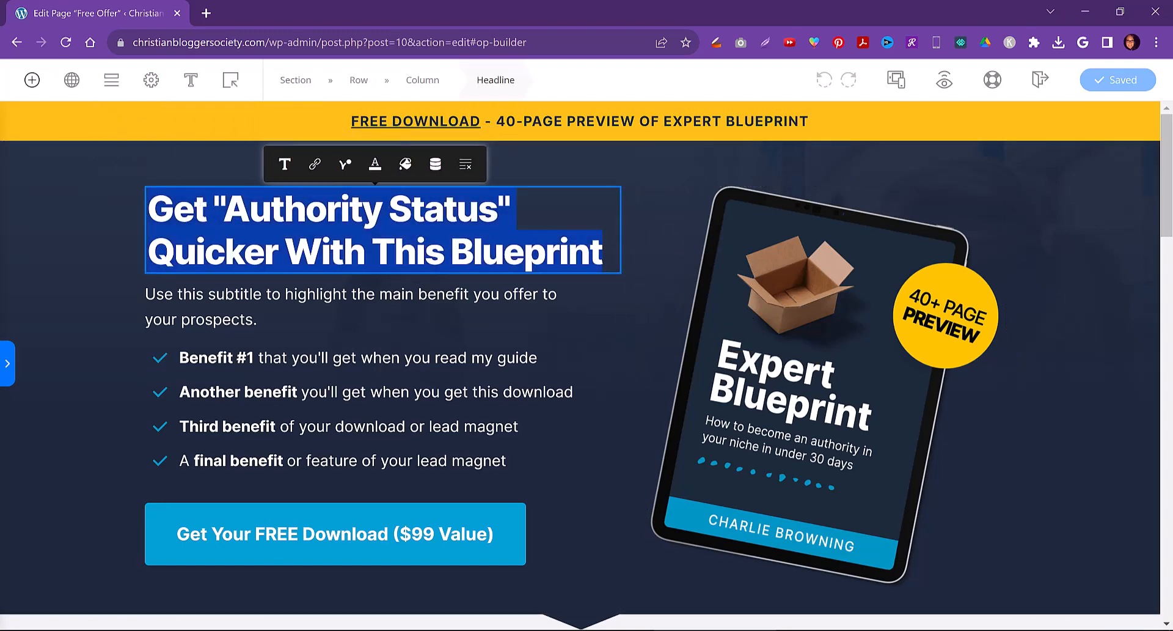
{"action": "type", "text": "I Can Cha"}
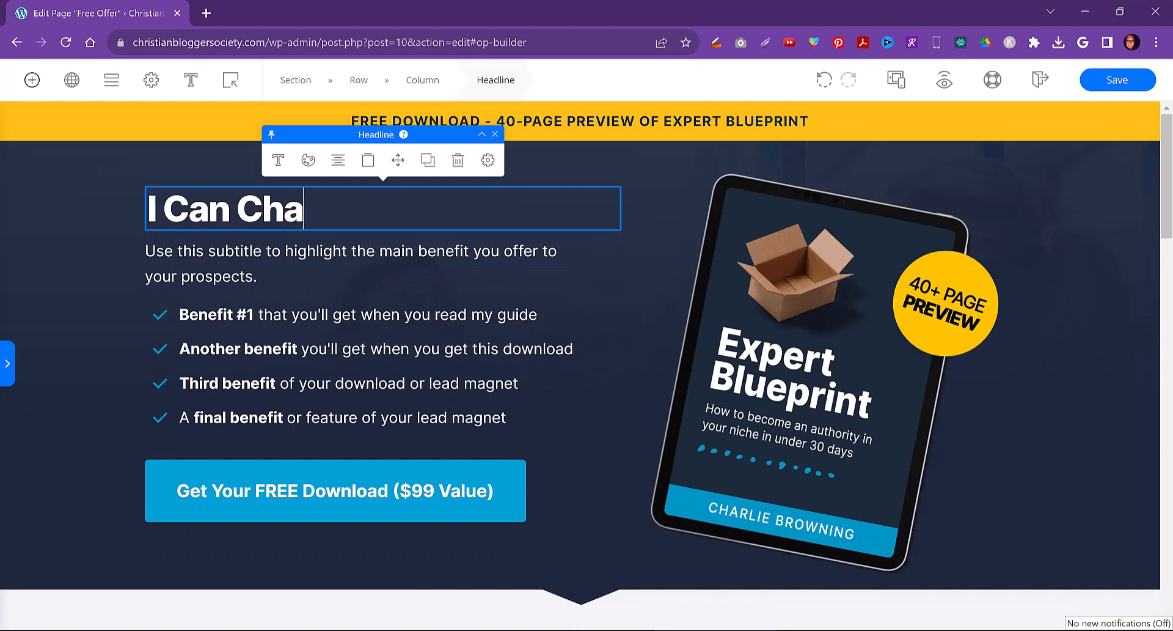
{"action": "type", "text": "nge This Head"}
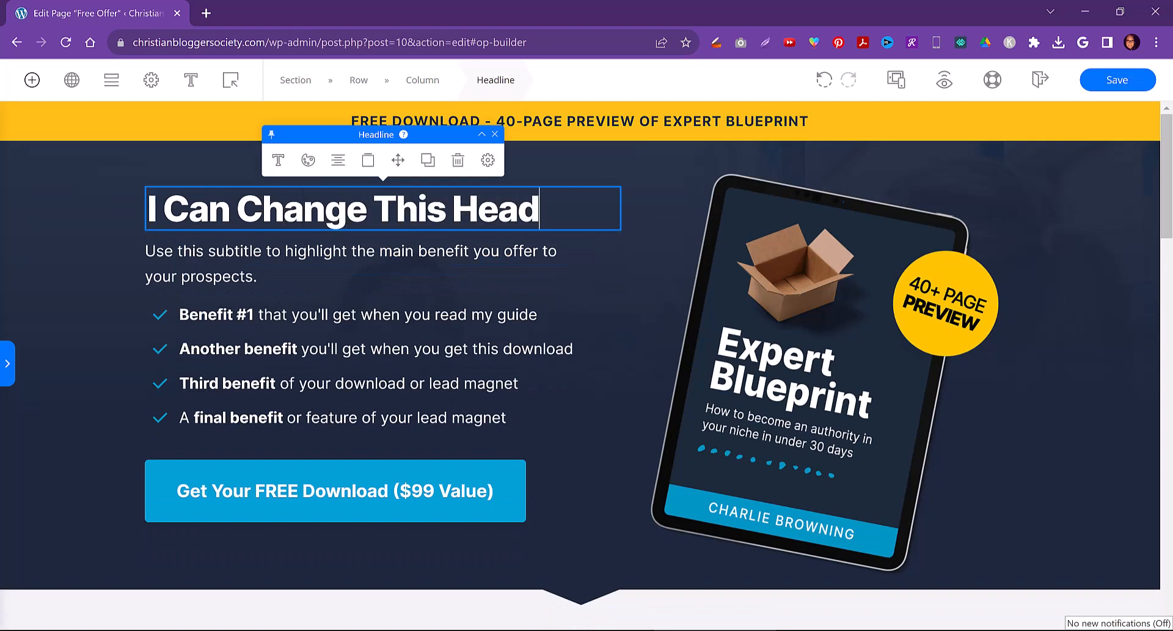
{"action": "type", "text": "line To ANyth"}
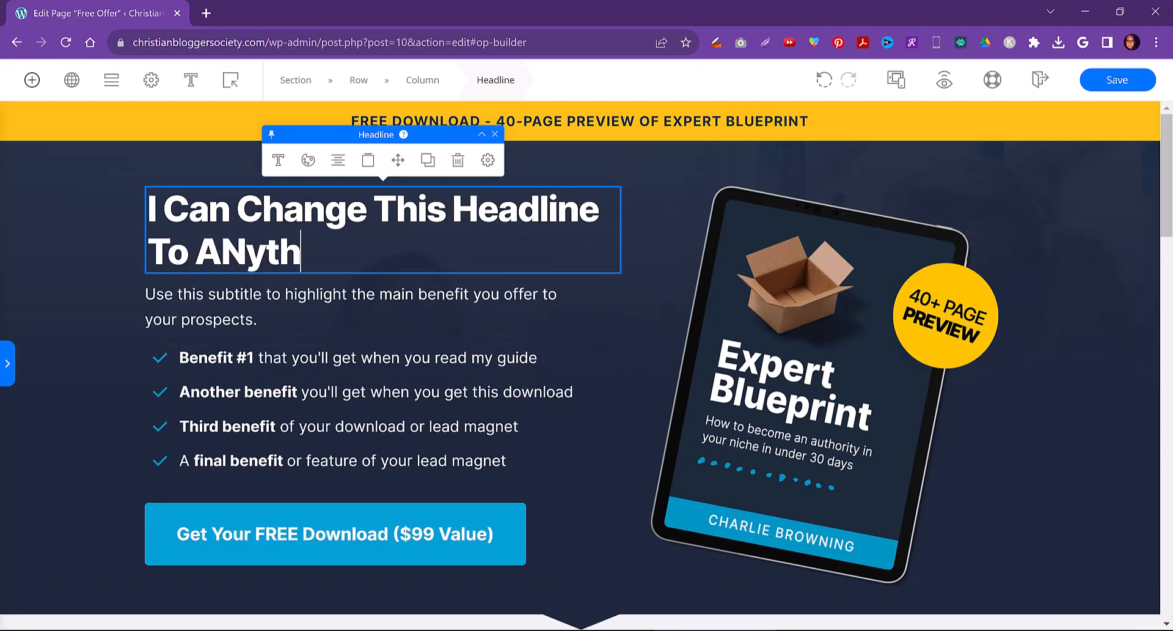
{"action": "key", "text": "BackSpace"}
{"action": "key", "text": "BackSpace"}
{"action": "key", "text": "BackSpace"}
{"action": "key", "text": "BackSpace"}
{"action": "type", "text": "n"}
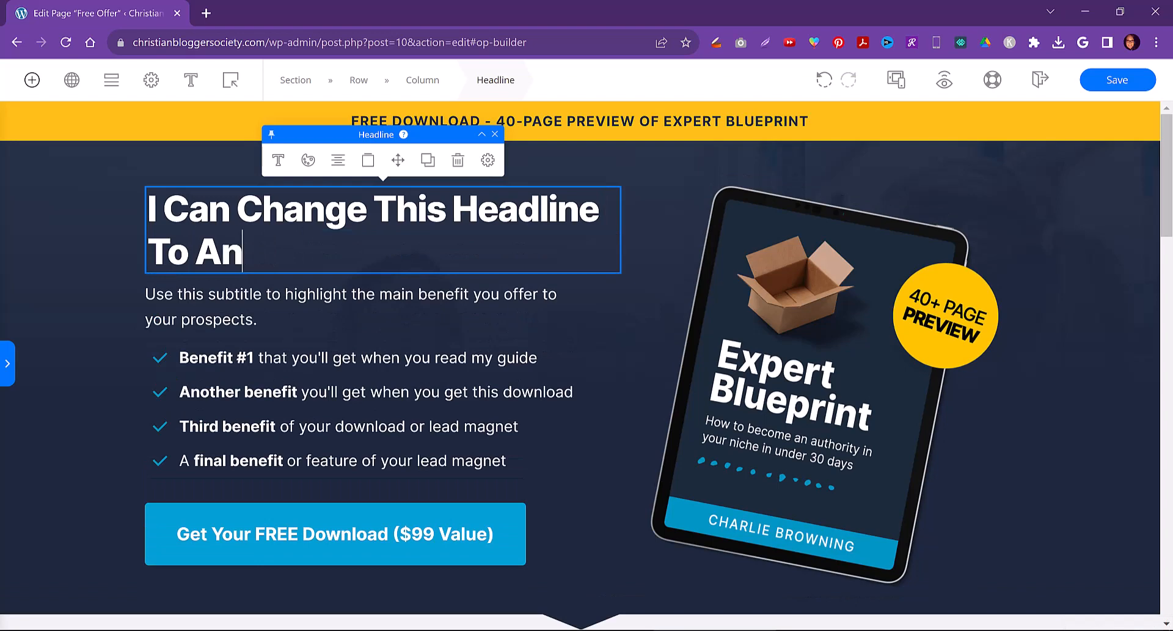
{"action": "type", "text": "yth"}
{"action": "key", "text": "BackSpace"}
{"action": "key", "text": "BackSpace"}
{"action": "key", "text": "BackSpace"}
{"action": "type", "text": "ything I "}
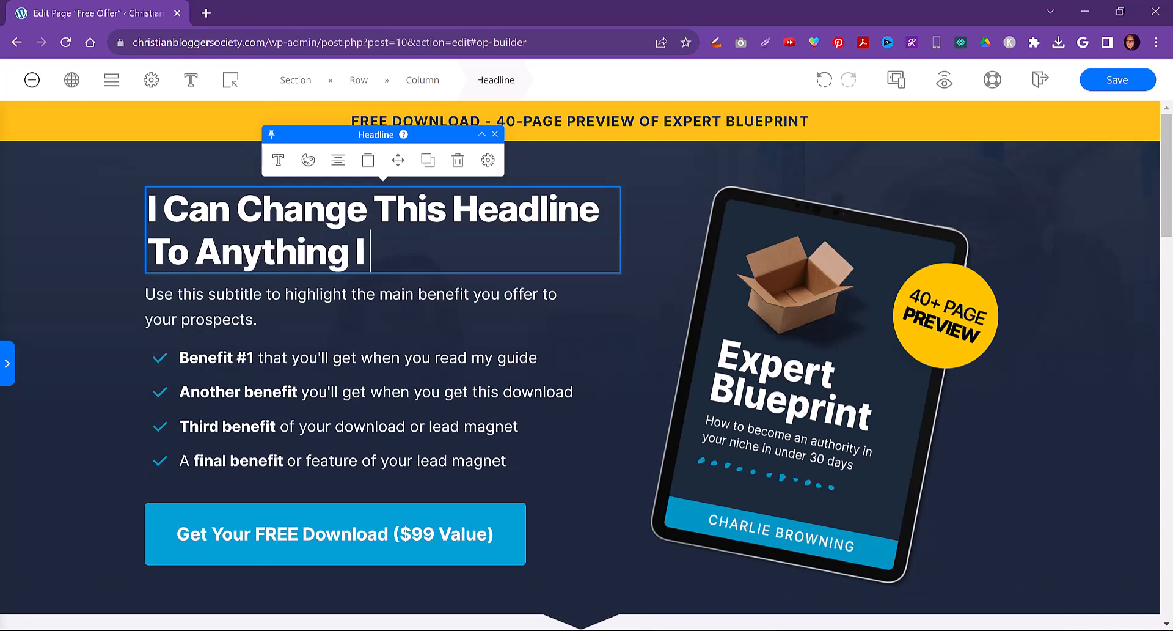
{"action": "type", "text": "Want..."}
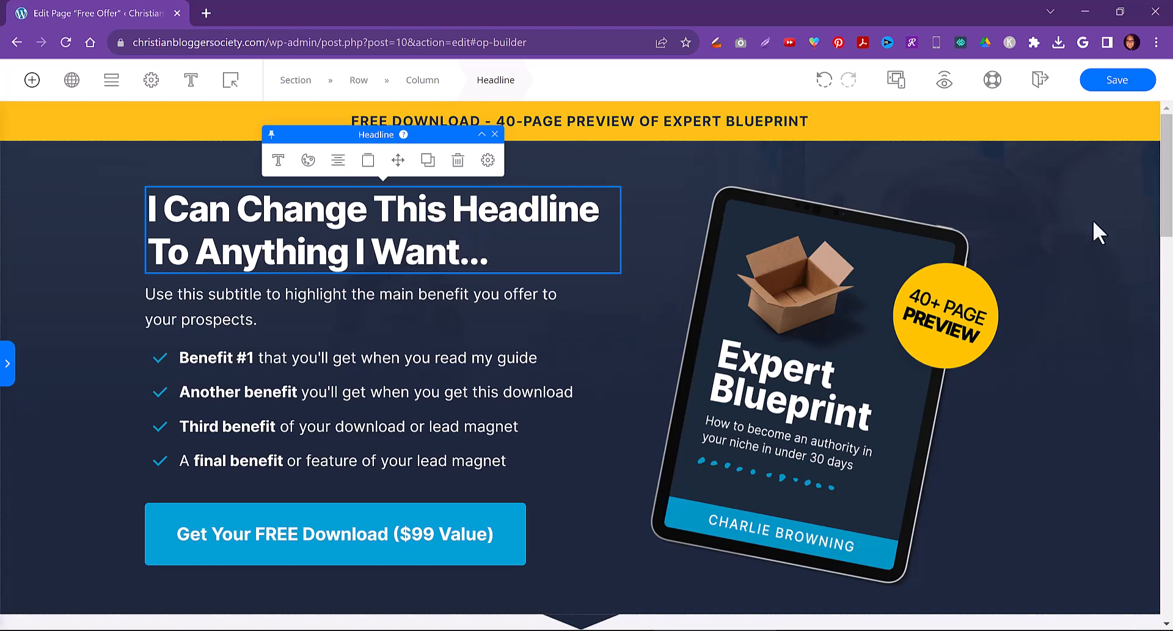
Replace the first bullet's text with "These are my benefits!" and remove the bold from "These are my"
{"action": "left_click", "coordinate": [475, 351]}
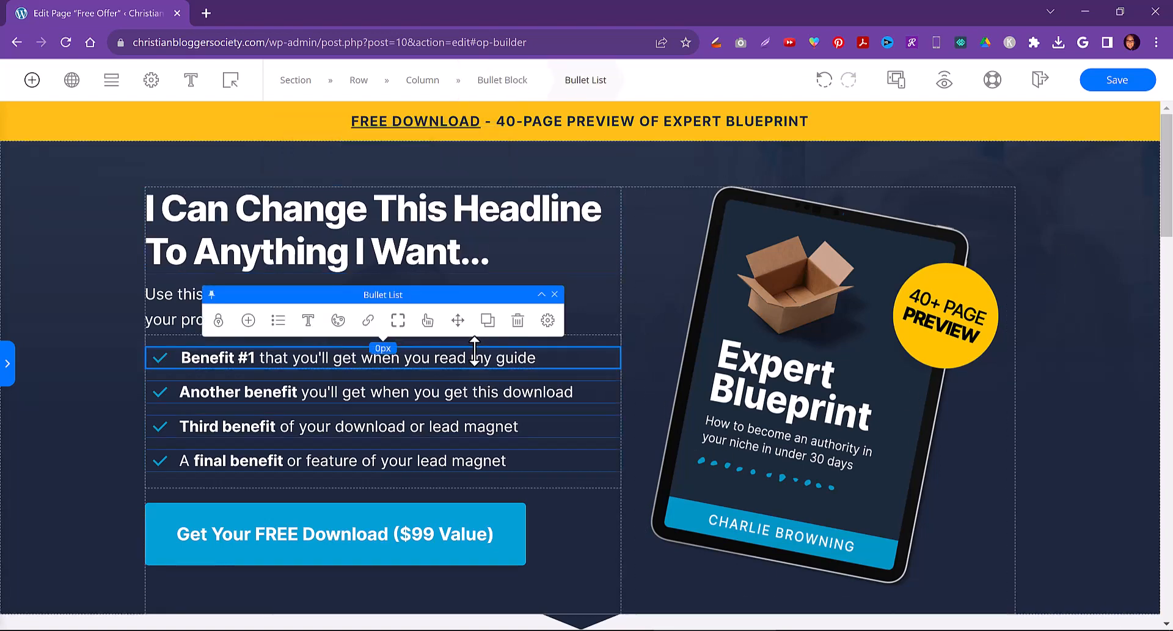
{"action": "left_click", "coordinate": [475, 351]}
{"action": "key", "text": "ctrl+a"}
{"action": "type", "text": "These"}
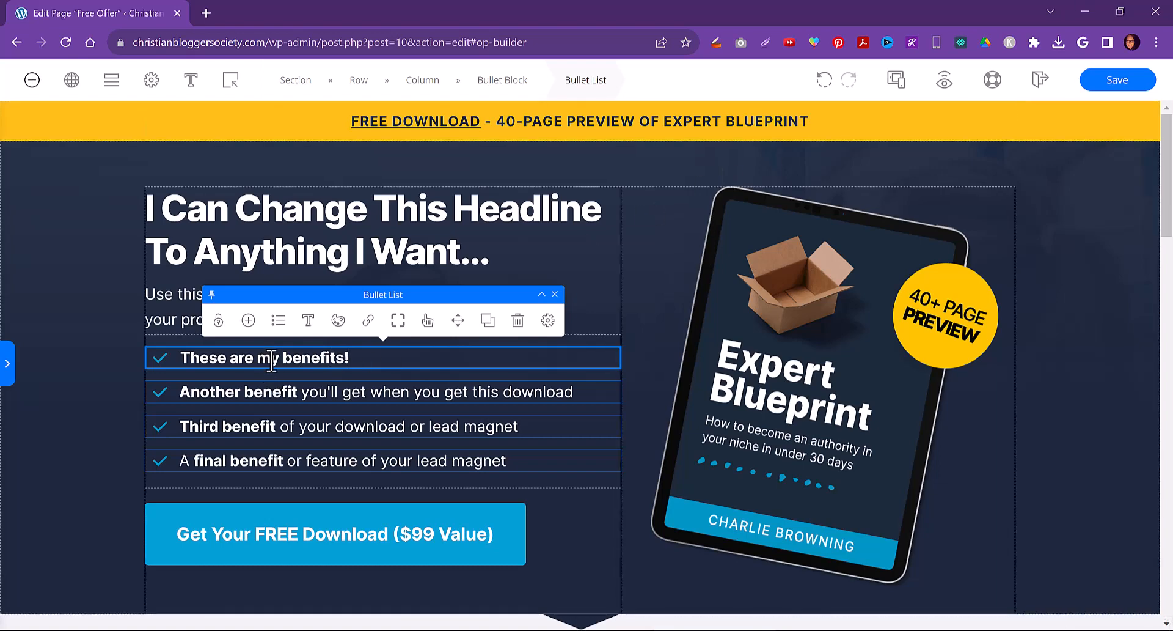
{"action": "left_click_drag", "start_coordinate": [276, 360], "coordinate": [217, 359]}
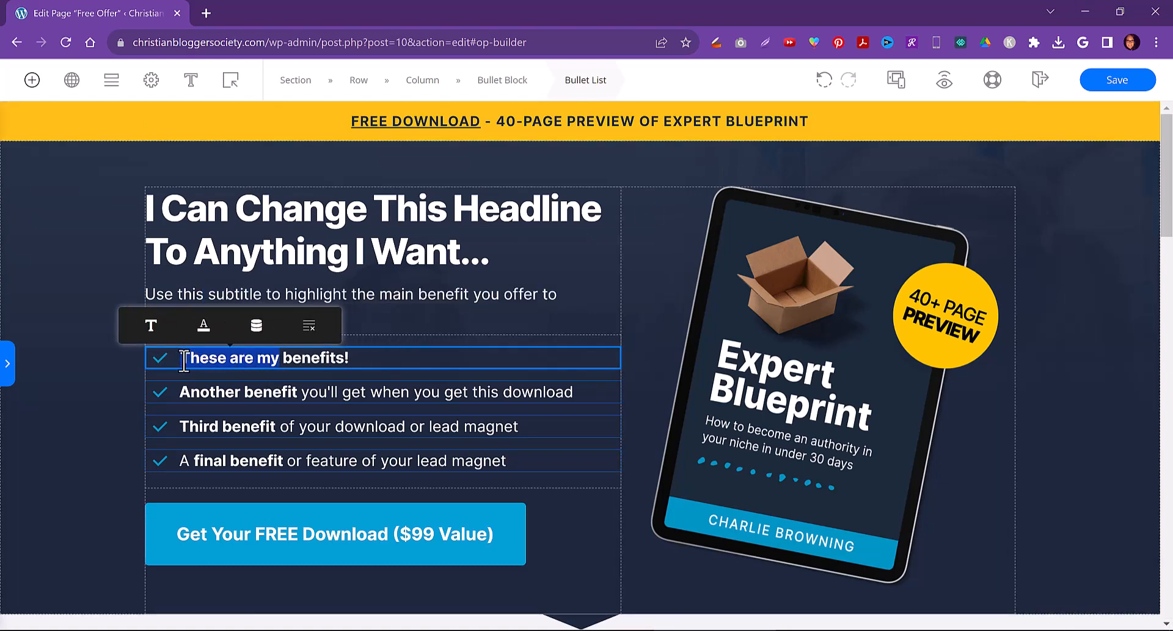
{"action": "key", "text": "ctrl+b"}
Delete the final bullet from the benefits list
{"action": "left_click", "coordinate": [278, 392]}
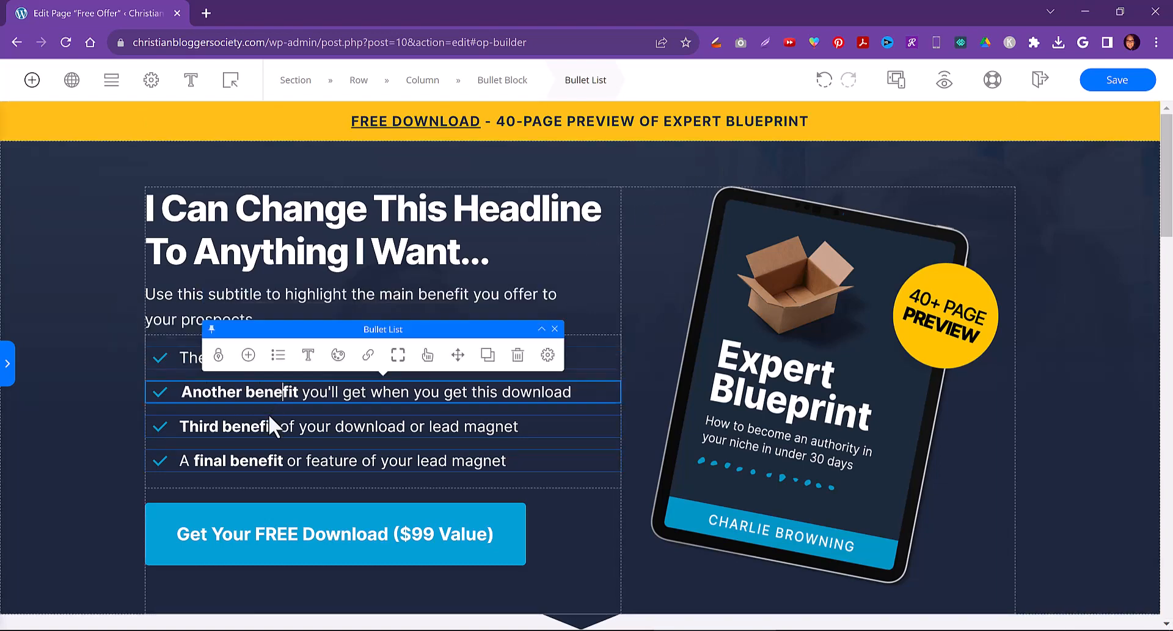
{"action": "left_click", "coordinate": [263, 461]}
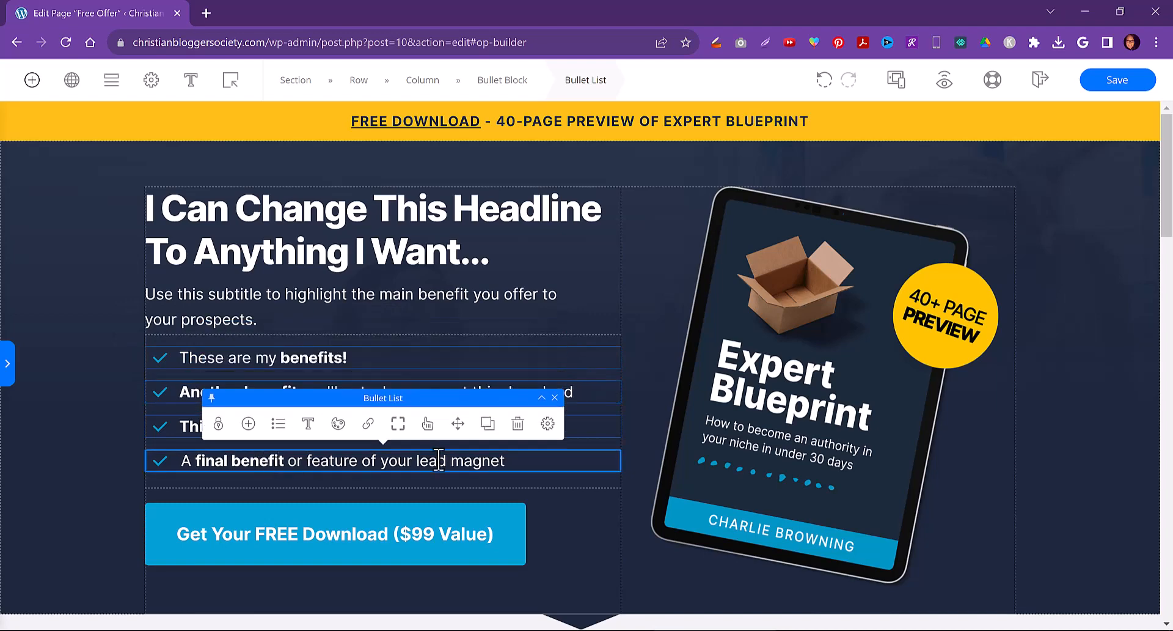
{"action": "left_click", "coordinate": [518, 423]}
Duplicate the third benefit bullet three times
{"action": "left_click", "coordinate": [567, 426]}
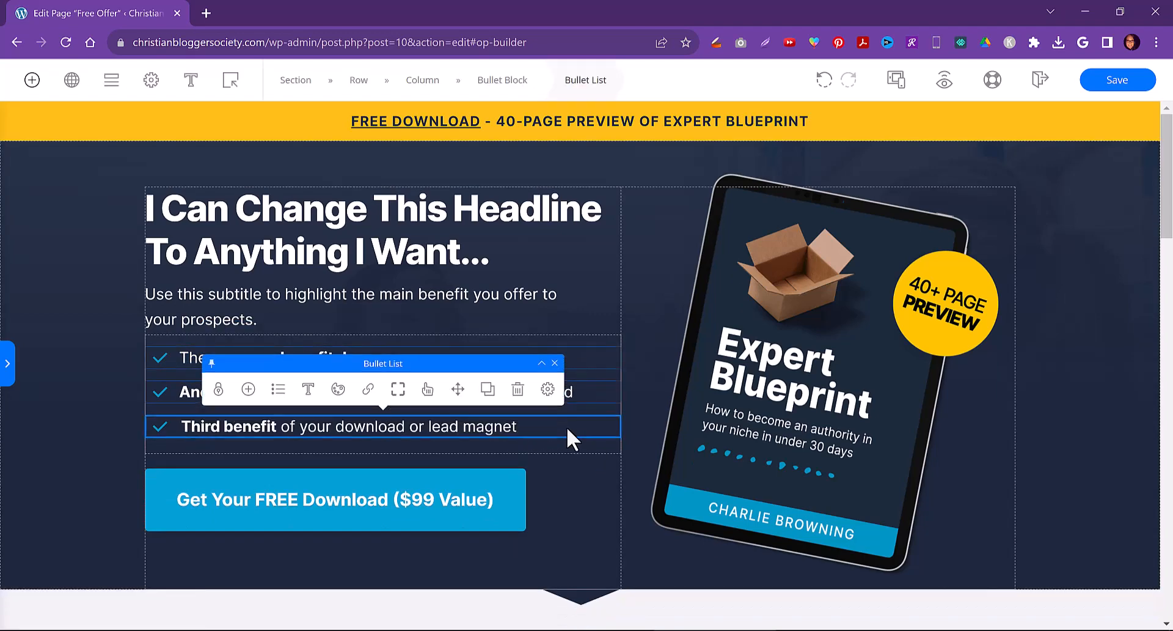
{"action": "left_click", "coordinate": [492, 396]}
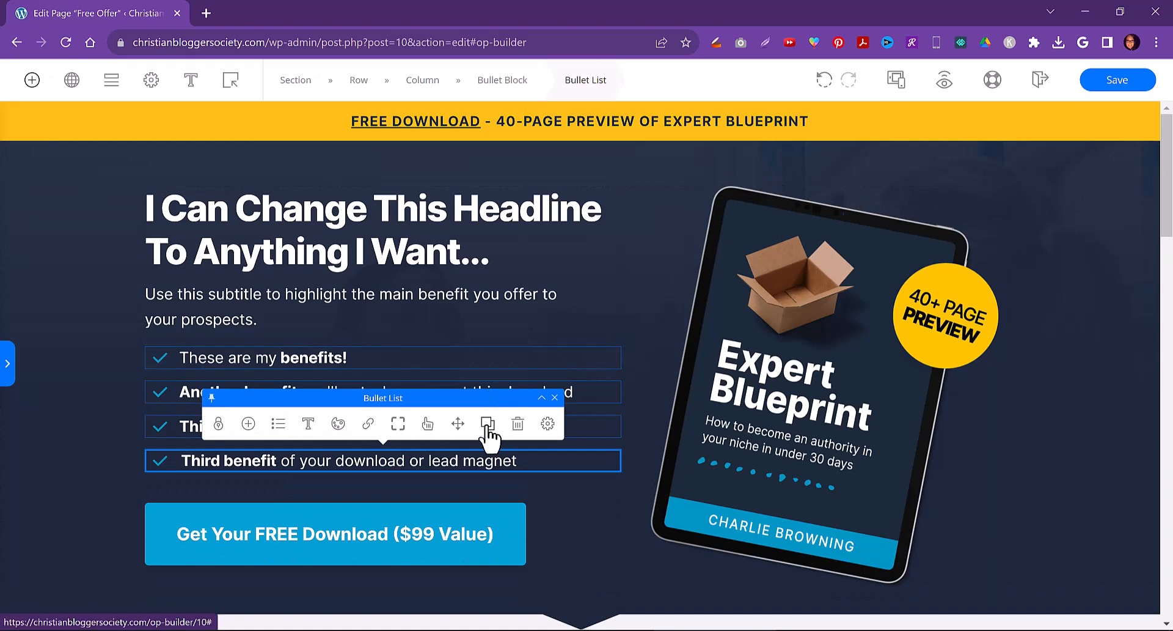
{"action": "left_click", "coordinate": [488, 423]}
{"action": "left_click", "coordinate": [488, 457]}
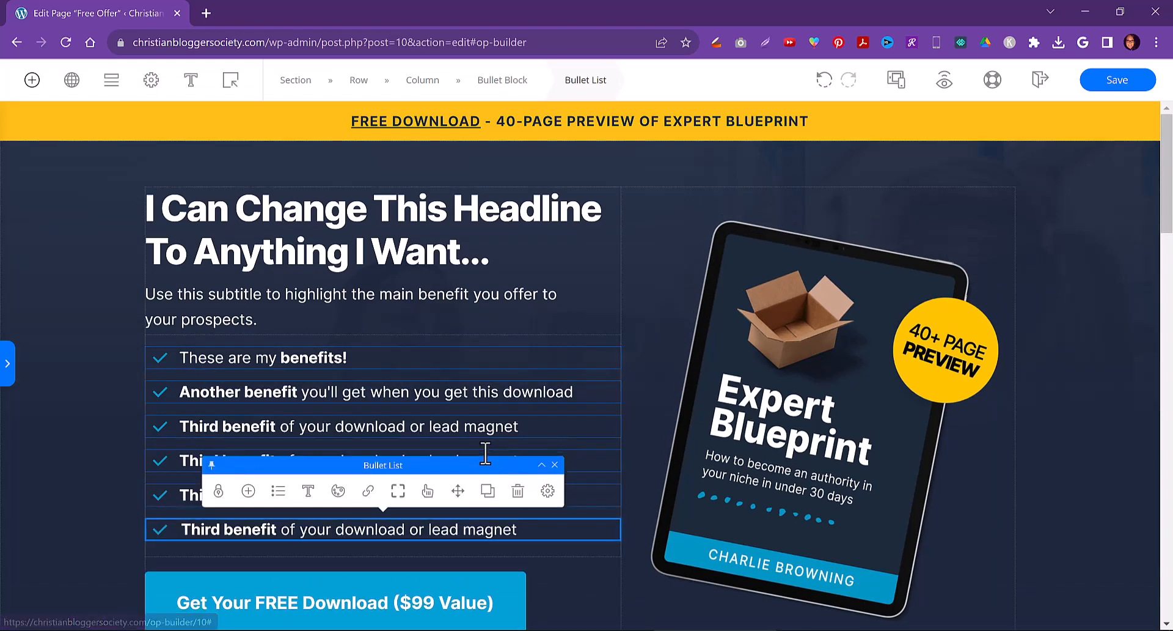
Open the Pop Overlay editor for the page's popup
{"action": "left_click", "coordinate": [827, 358]}
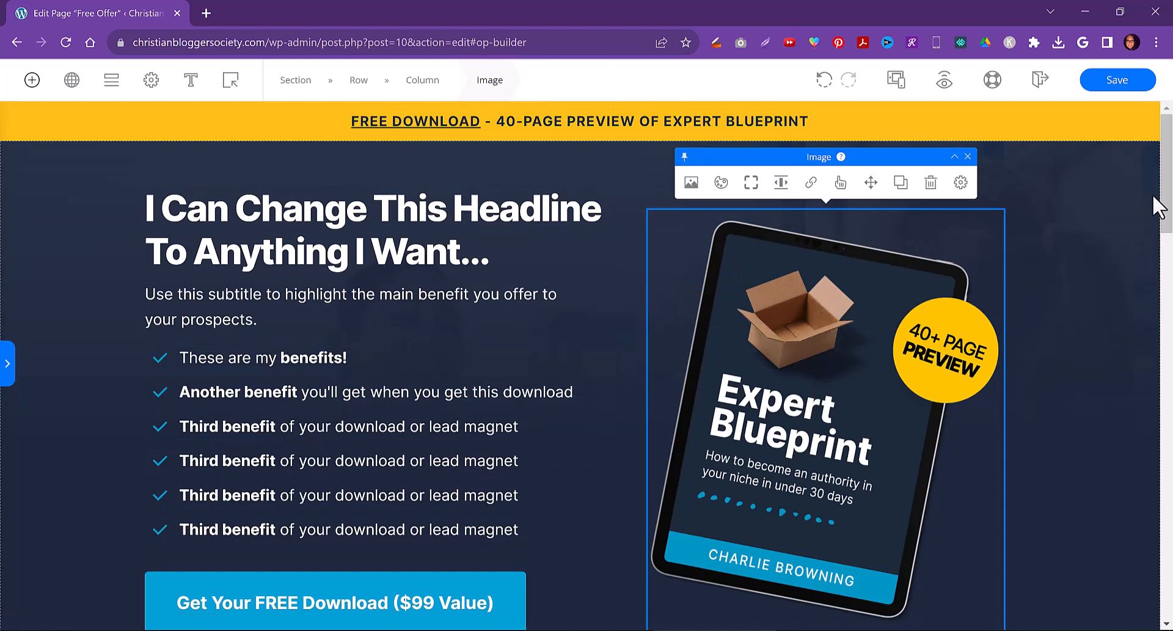
{"action": "left_click_drag", "start_coordinate": [1166, 182], "coordinate": [1162, 247]}
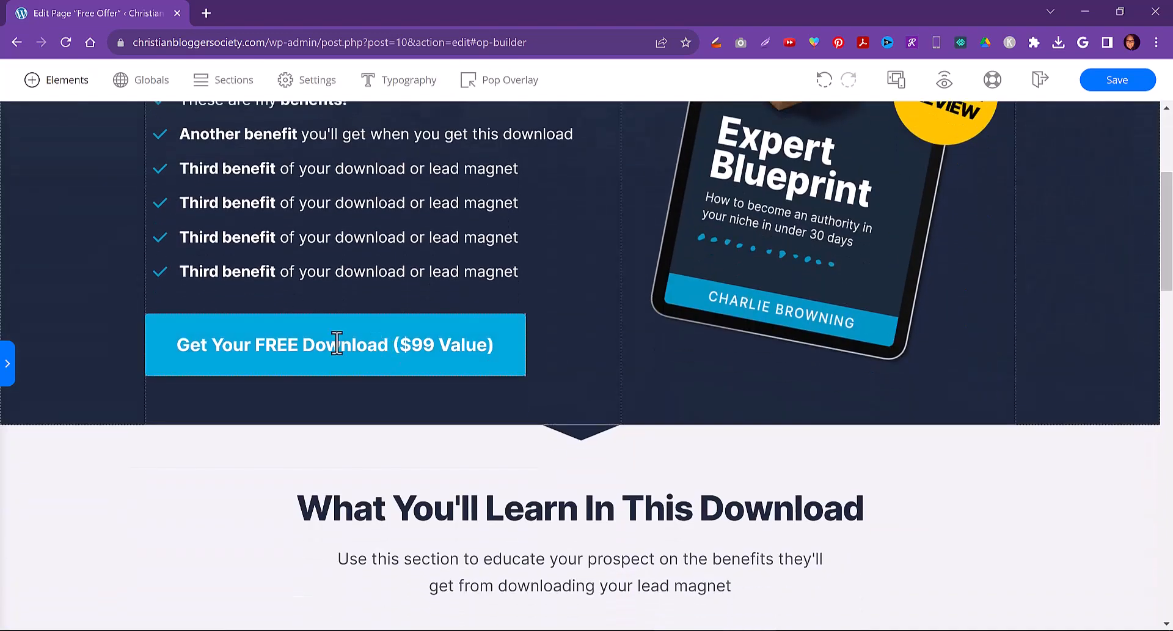
{"action": "left_click", "coordinate": [319, 344]}
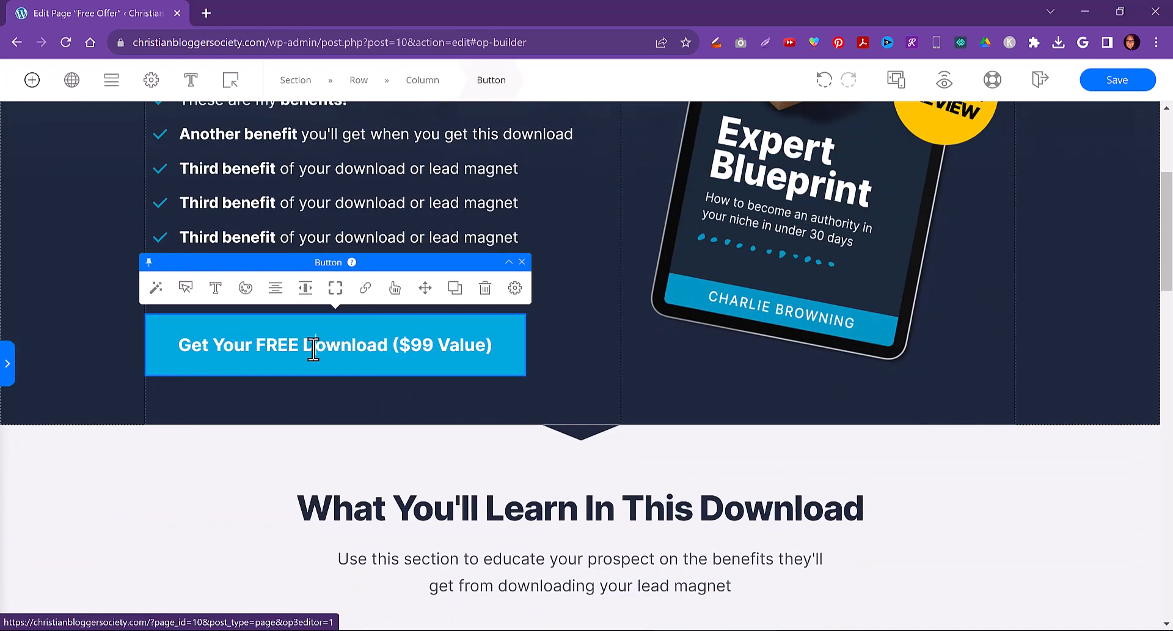
{"action": "left_click", "coordinate": [232, 82]}
{"action": "left_click", "coordinate": [247, 118]}
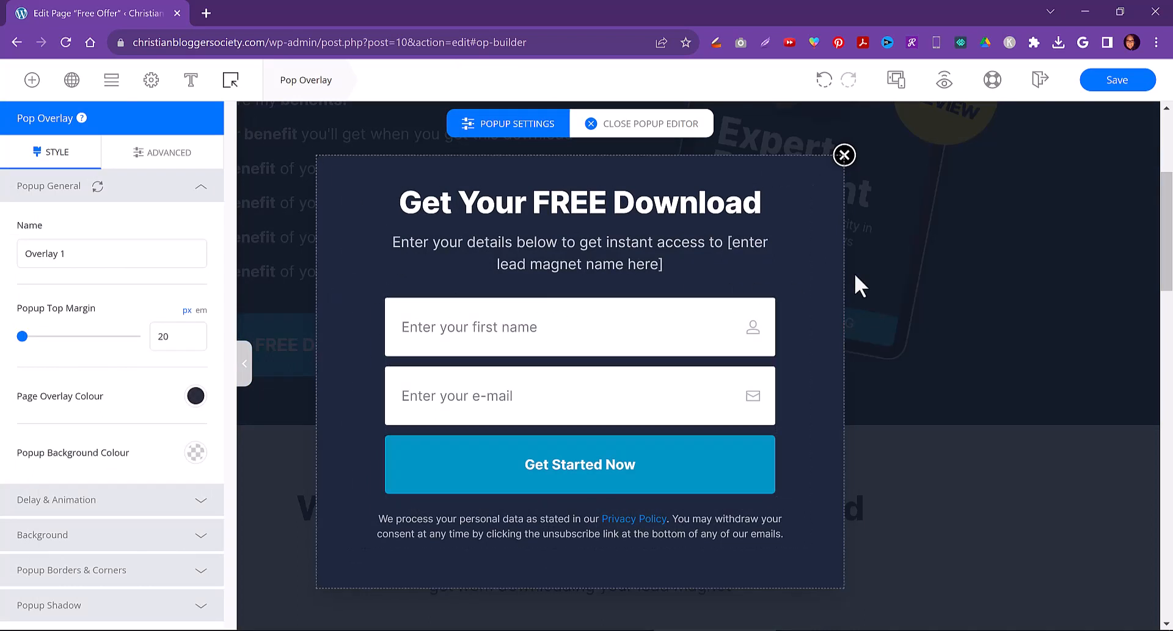
Inspect the popup's first-name input label settings and the surrounding form, column and row elements
{"action": "left_click", "coordinate": [464, 299]}
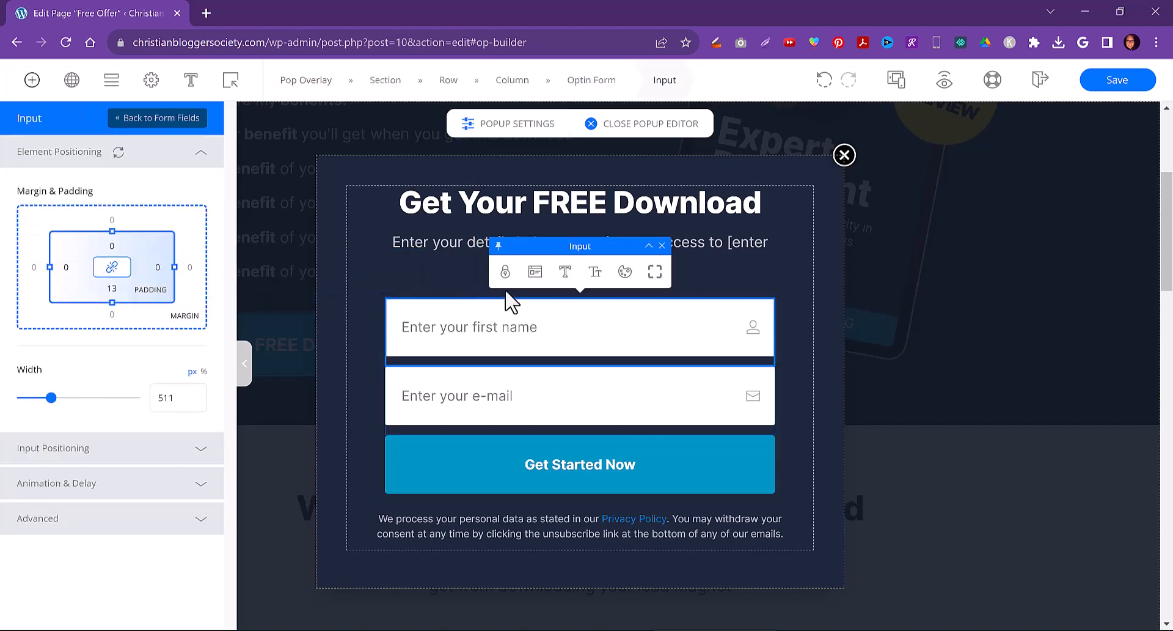
{"action": "left_click", "coordinate": [534, 273]}
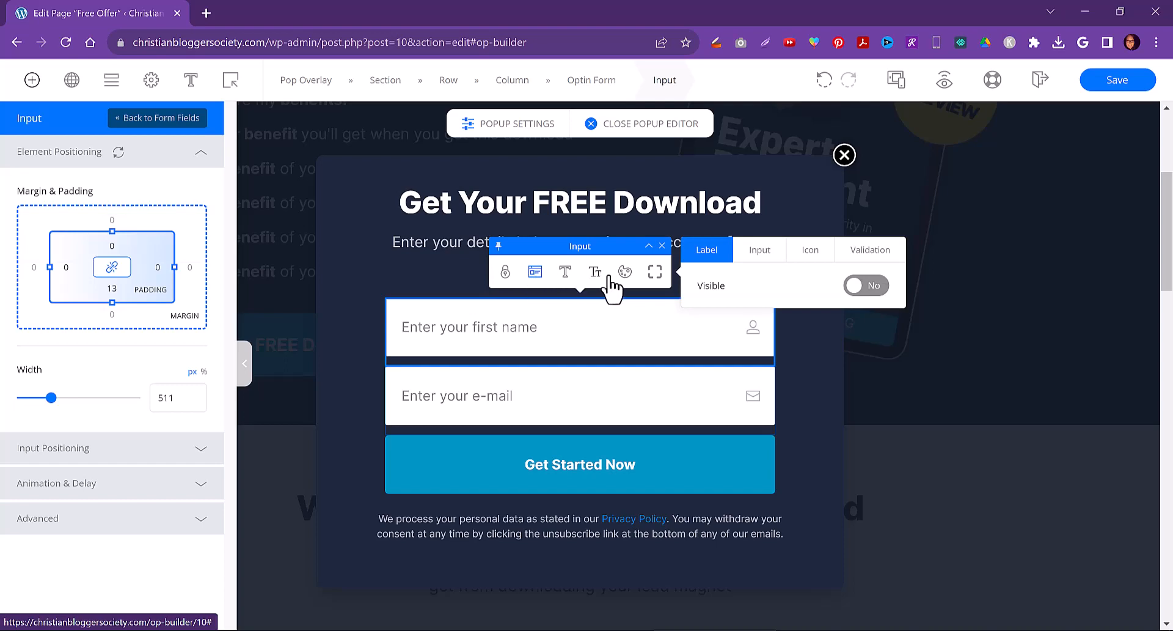
{"action": "left_click", "coordinate": [409, 283]}
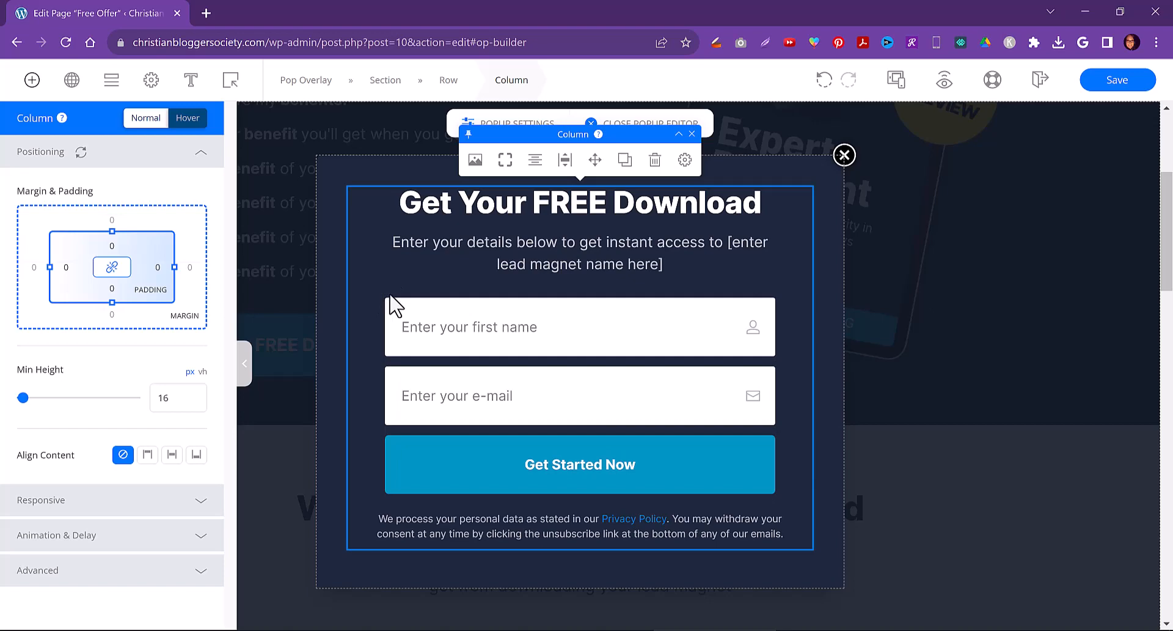
{"action": "left_click", "coordinate": [585, 504]}
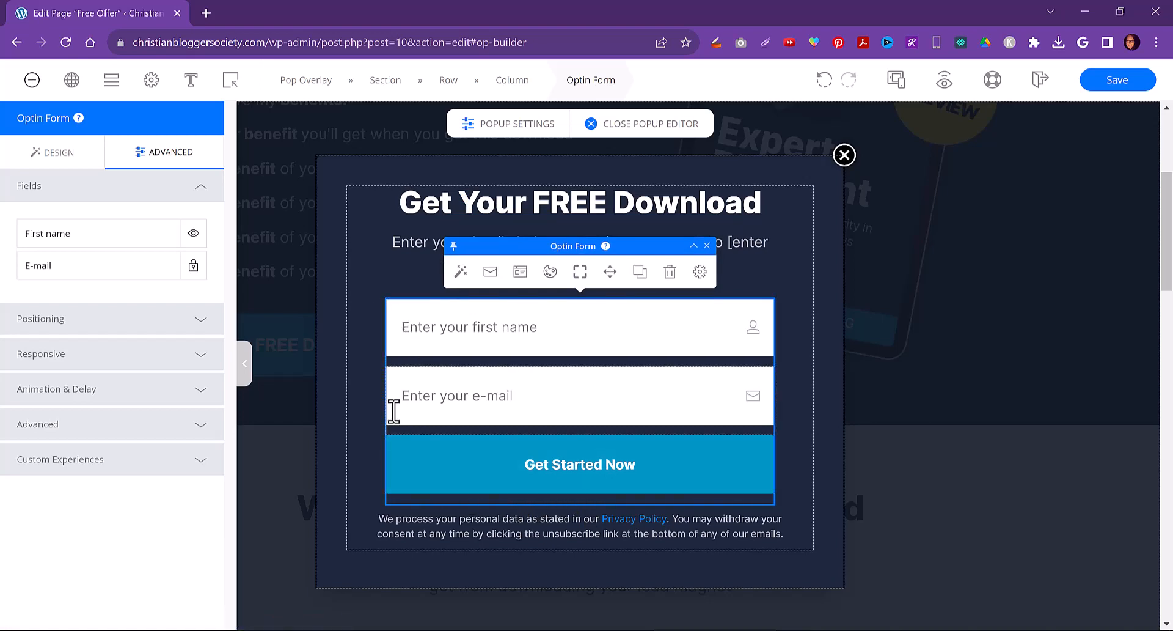
{"action": "left_click", "coordinate": [369, 390]}
{"action": "left_click", "coordinate": [323, 355]}
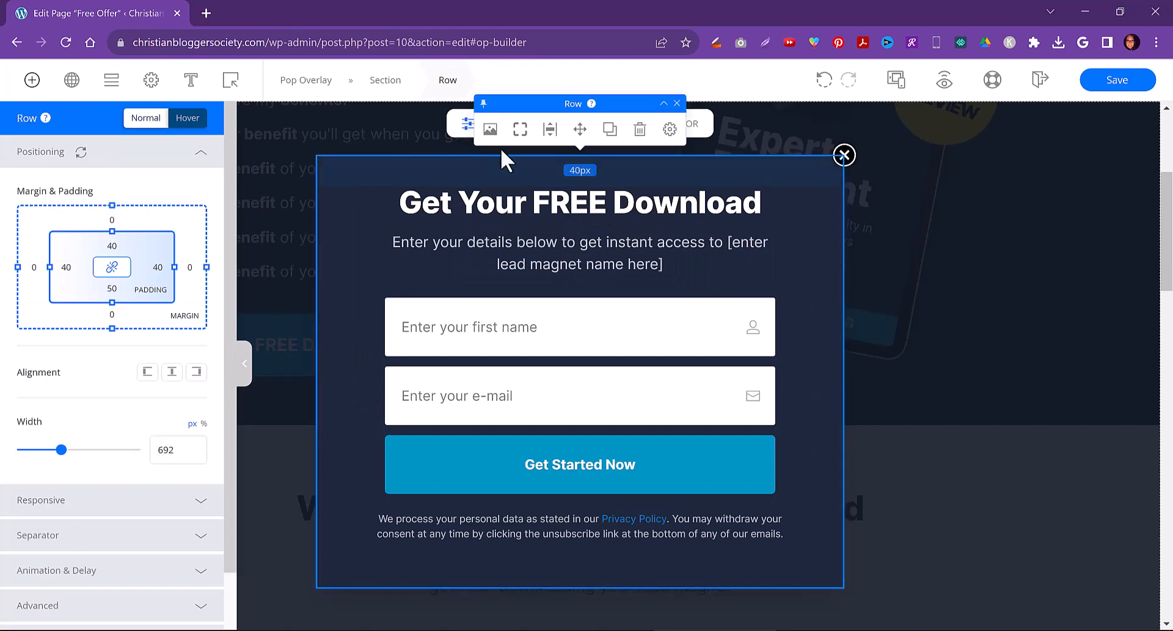
{"action": "left_click", "coordinate": [349, 274]}
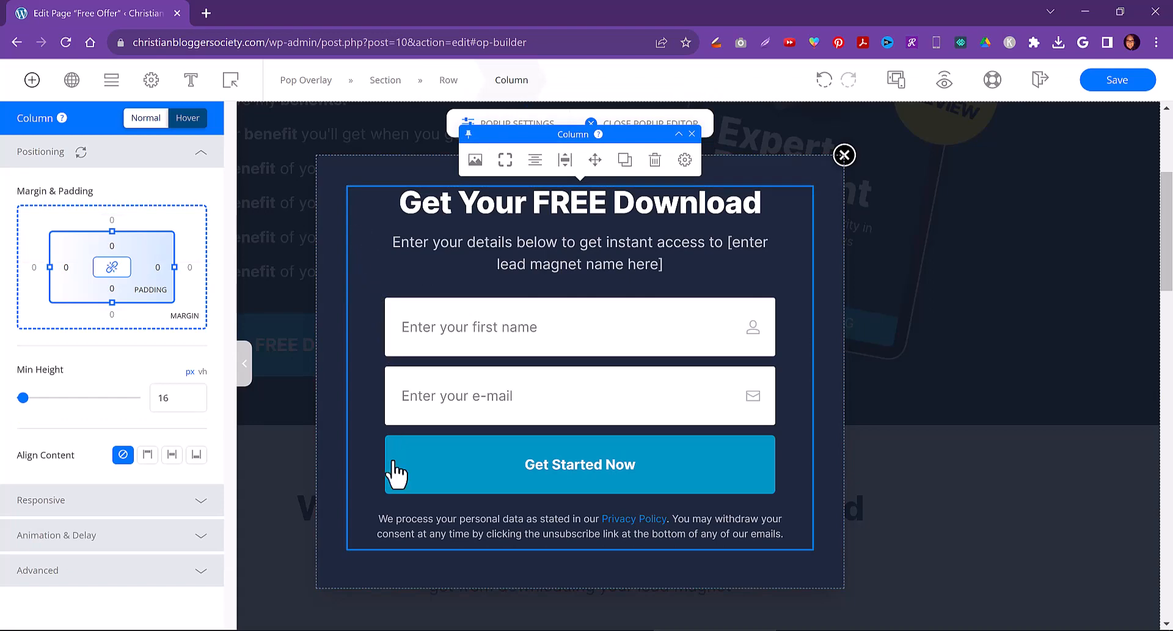
Select the popup's optin form and open its integration settings for editing
{"action": "left_click", "coordinate": [407, 501]}
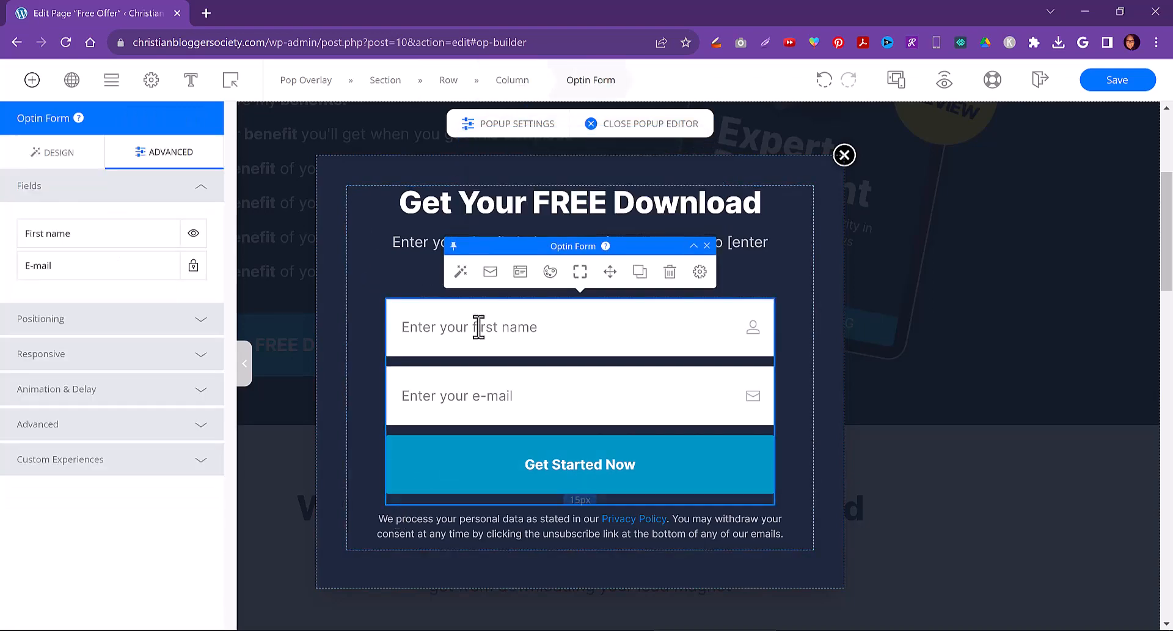
{"action": "left_click", "coordinate": [493, 280]}
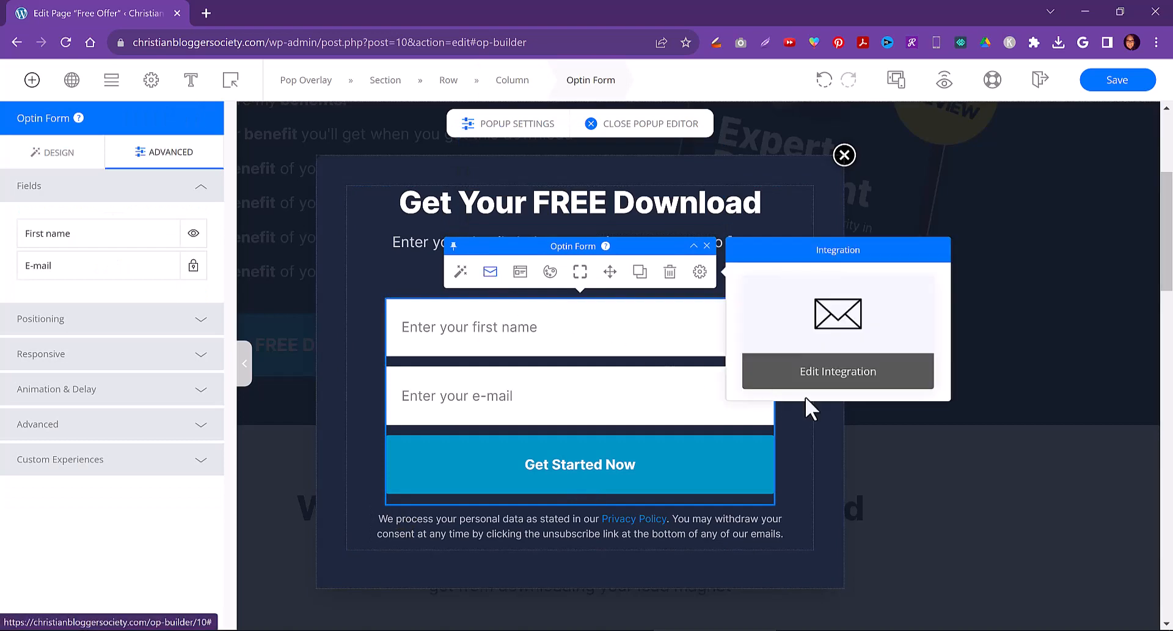
{"action": "left_click", "coordinate": [846, 374]}
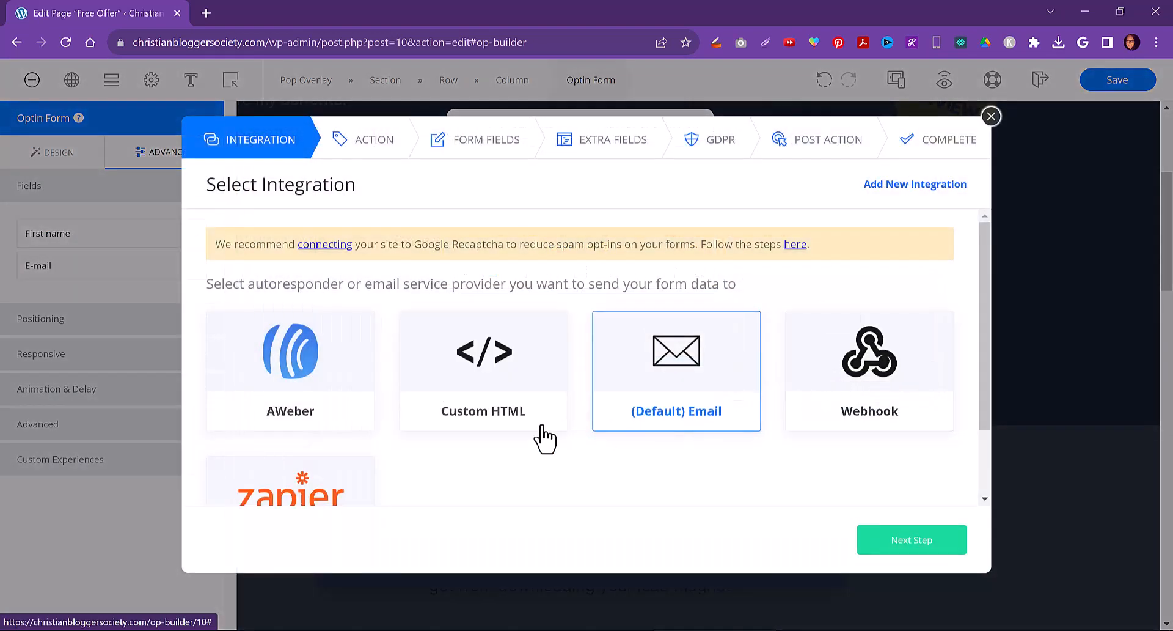
Choose AWeber as the integration and send the form data to the easyhomebiz list
{"action": "left_click", "coordinate": [304, 382]}
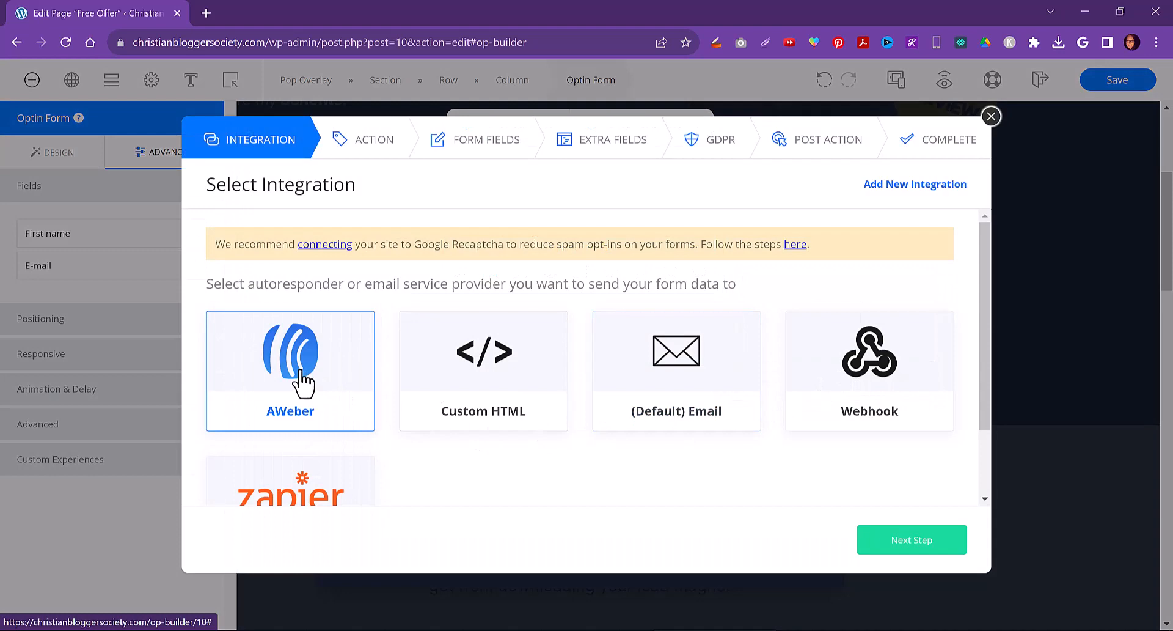
{"action": "left_click", "coordinate": [924, 544]}
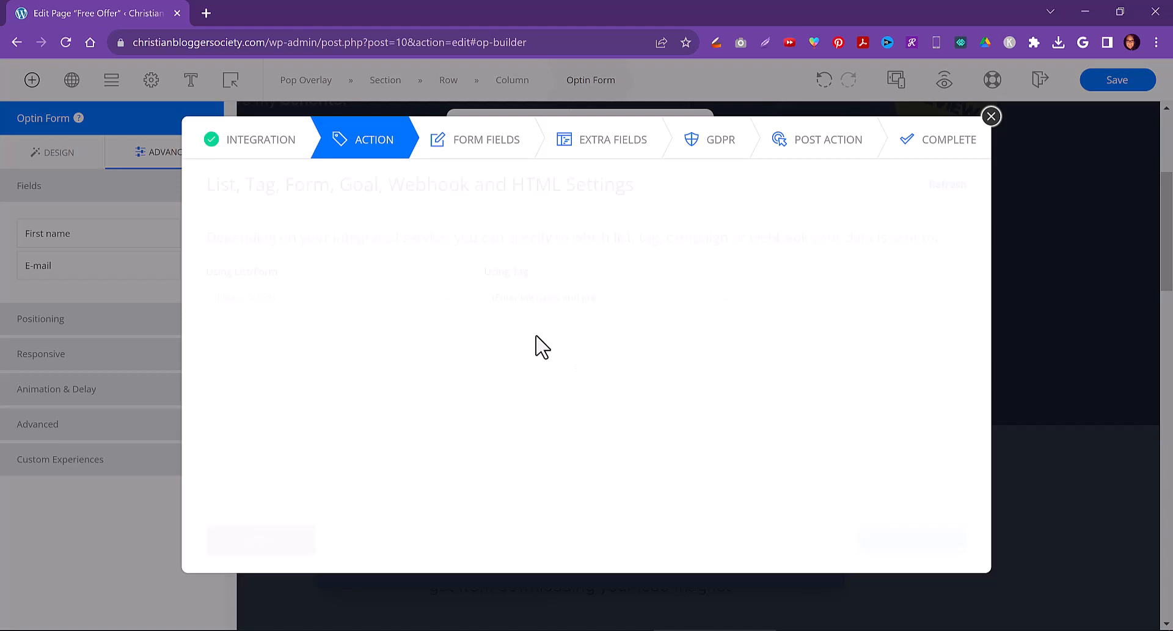
{"action": "left_click", "coordinate": [446, 299]}
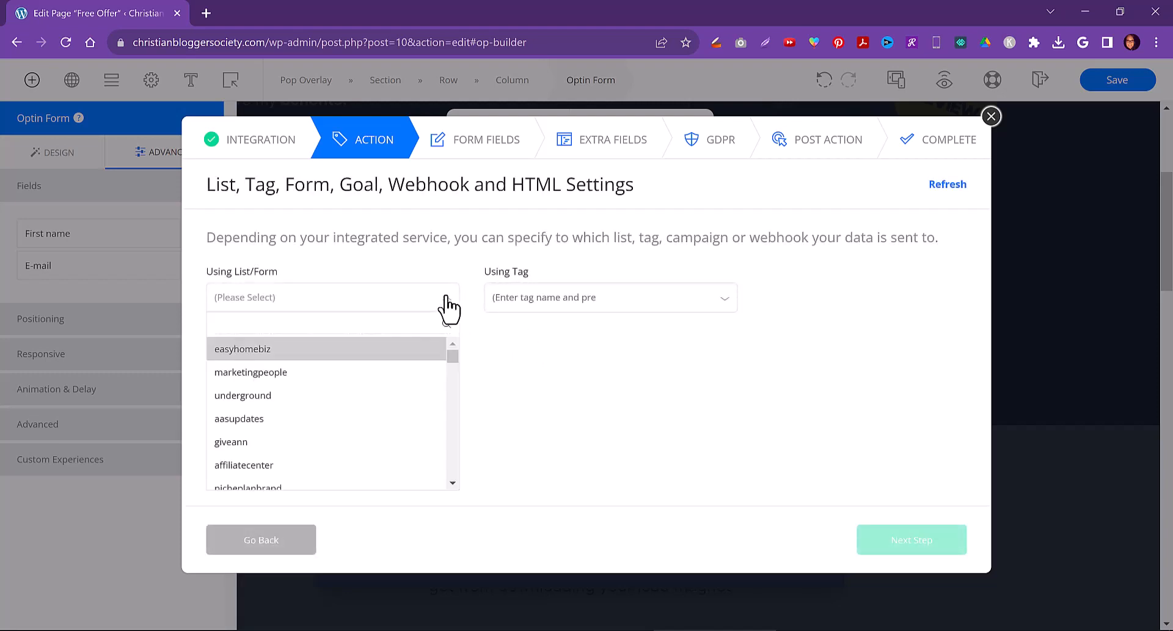
{"action": "left_click", "coordinate": [264, 350]}
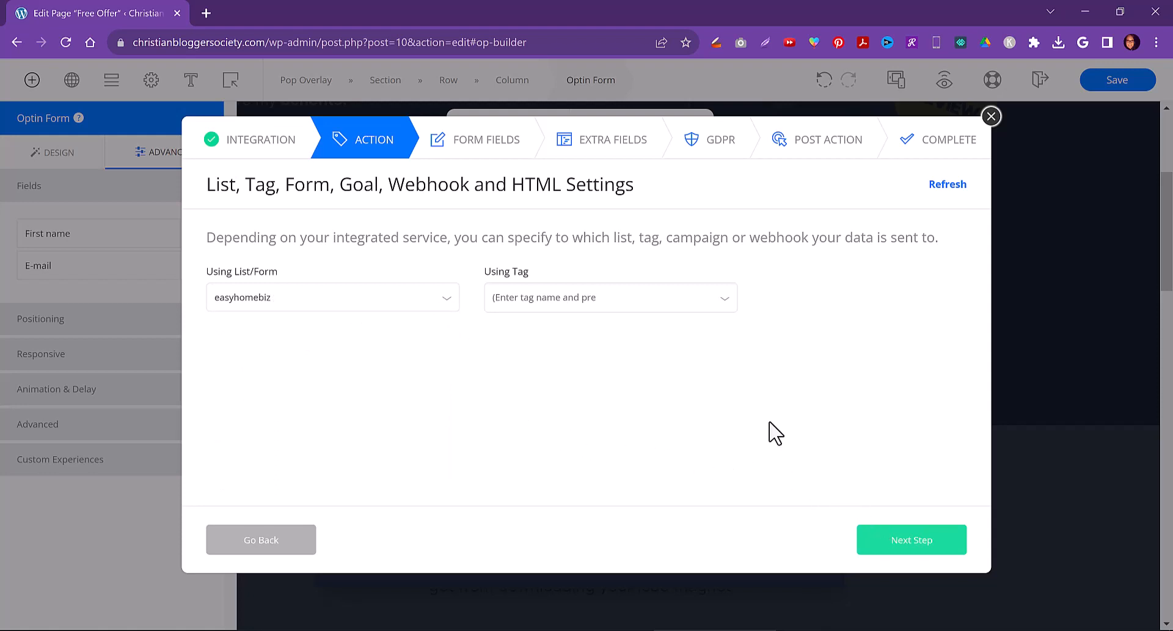
{"action": "left_click", "coordinate": [926, 546]}
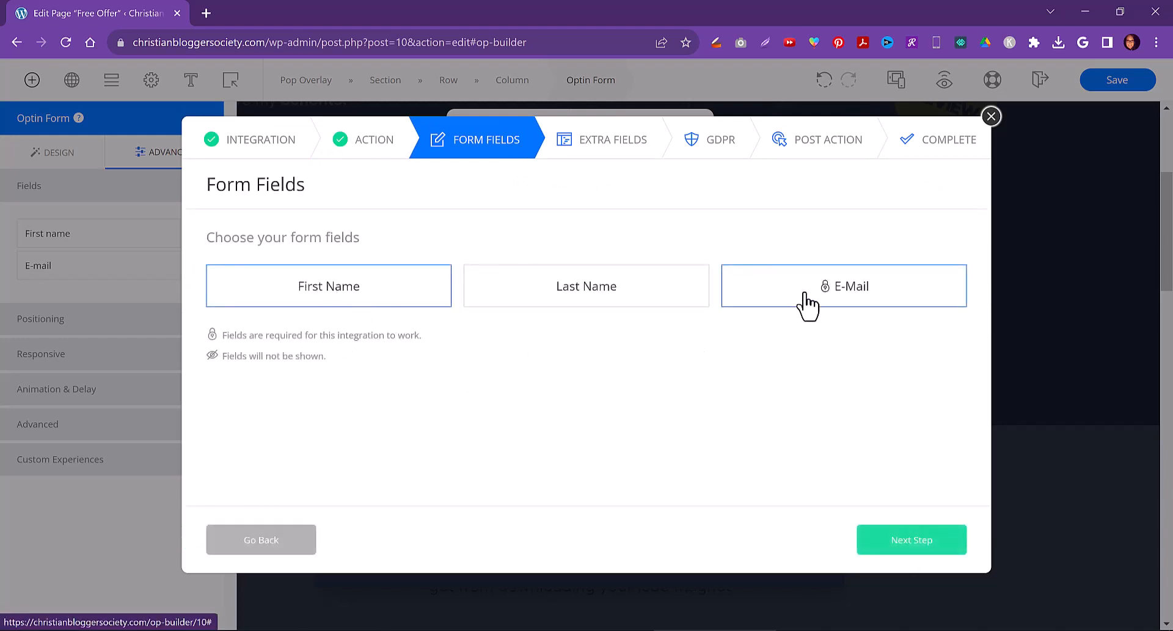
Set First Name and E-Mail as the form fields and continue past Extra Fields without adding any
{"action": "left_click", "coordinate": [916, 547]}
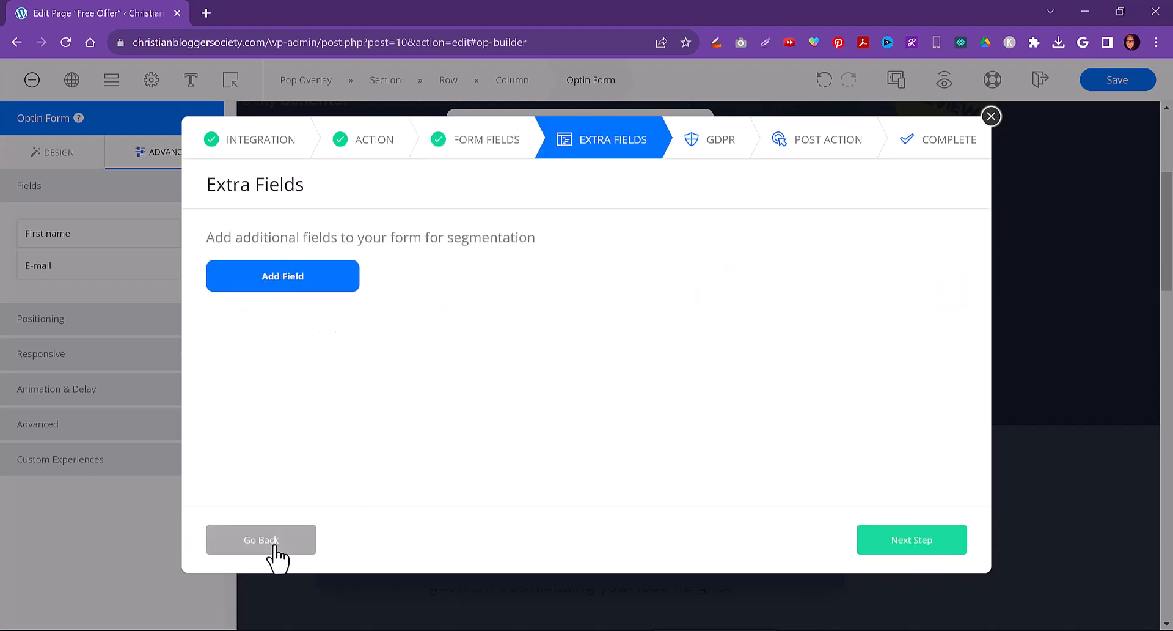
{"action": "left_click", "coordinate": [275, 543]}
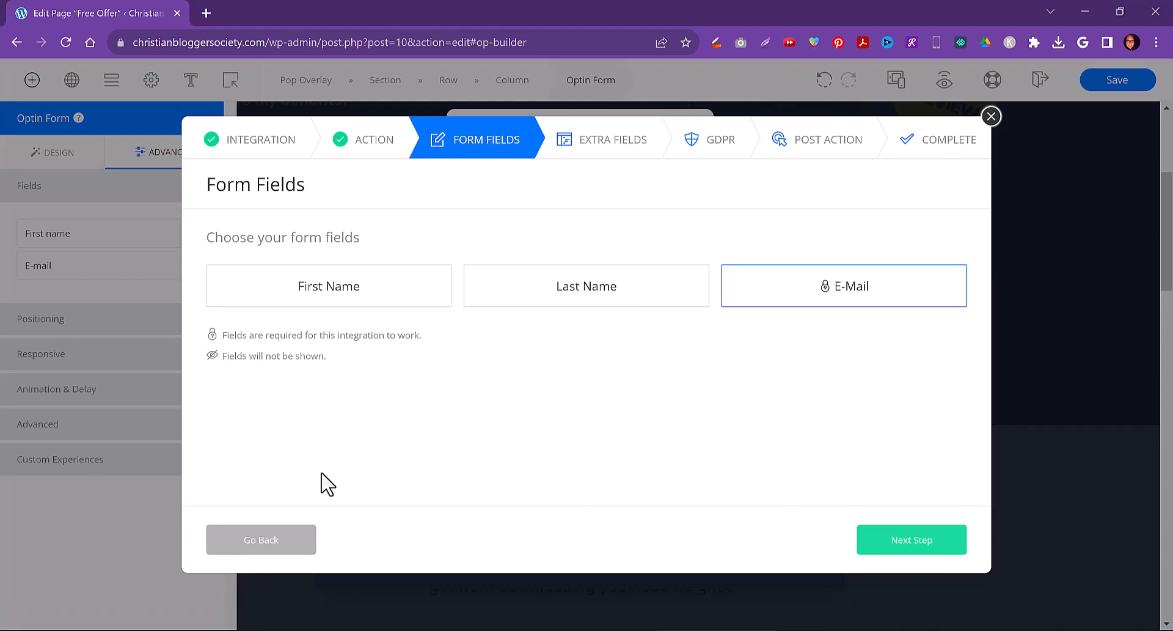
{"action": "left_click", "coordinate": [348, 288]}
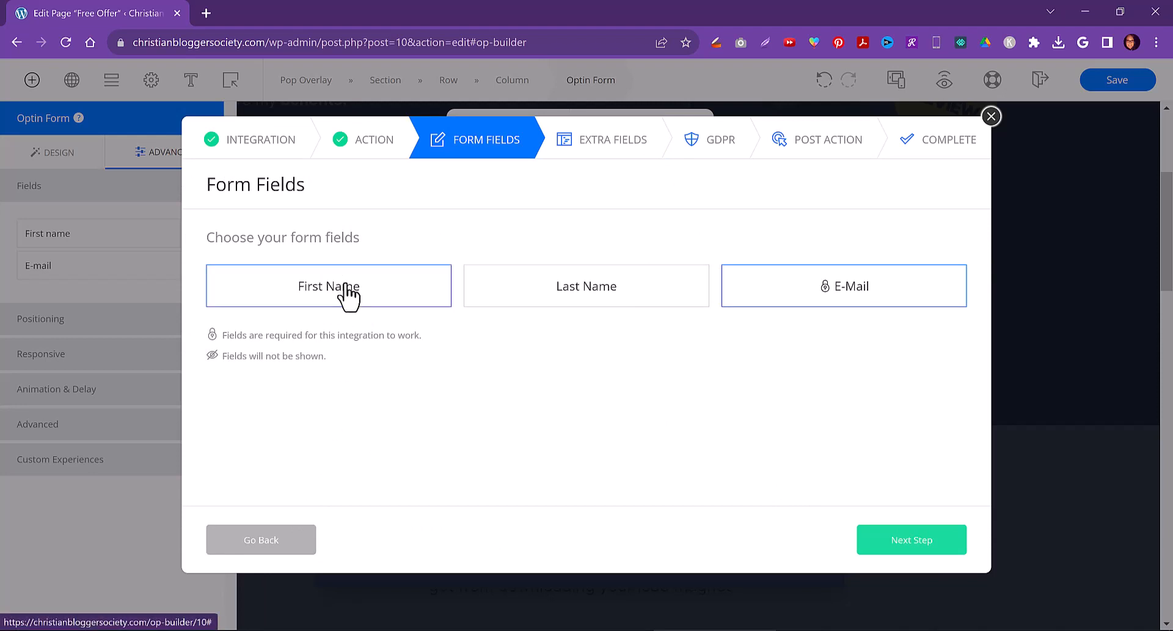
{"action": "left_click", "coordinate": [492, 296]}
{"action": "left_click", "coordinate": [493, 302]}
{"action": "left_click", "coordinate": [911, 550]}
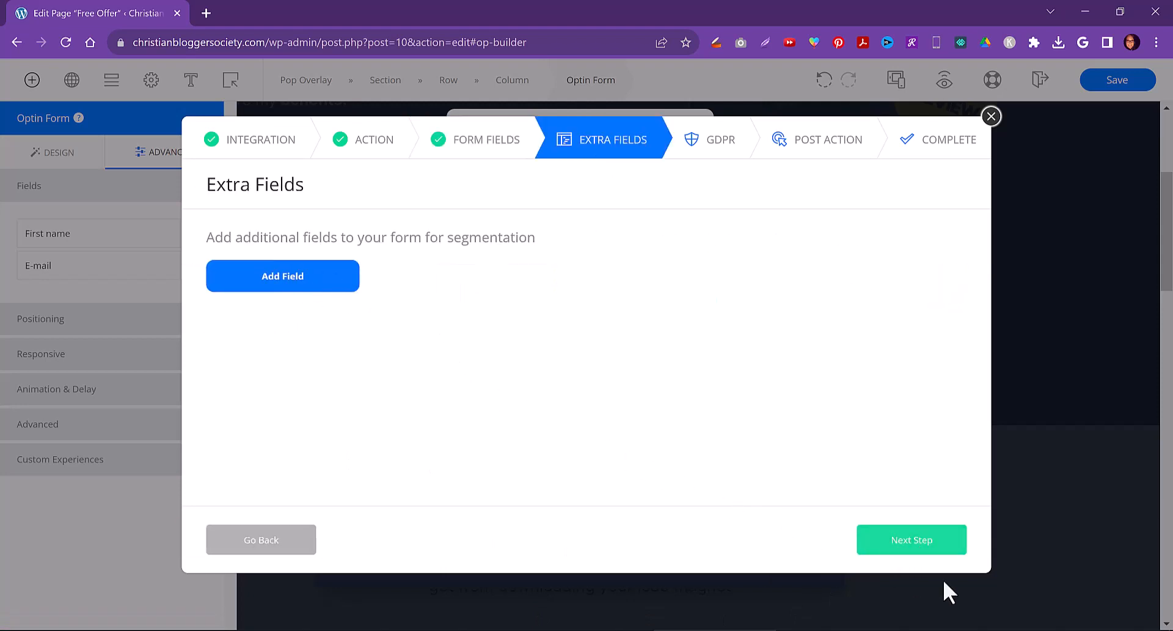
{"action": "left_click", "coordinate": [914, 547]}
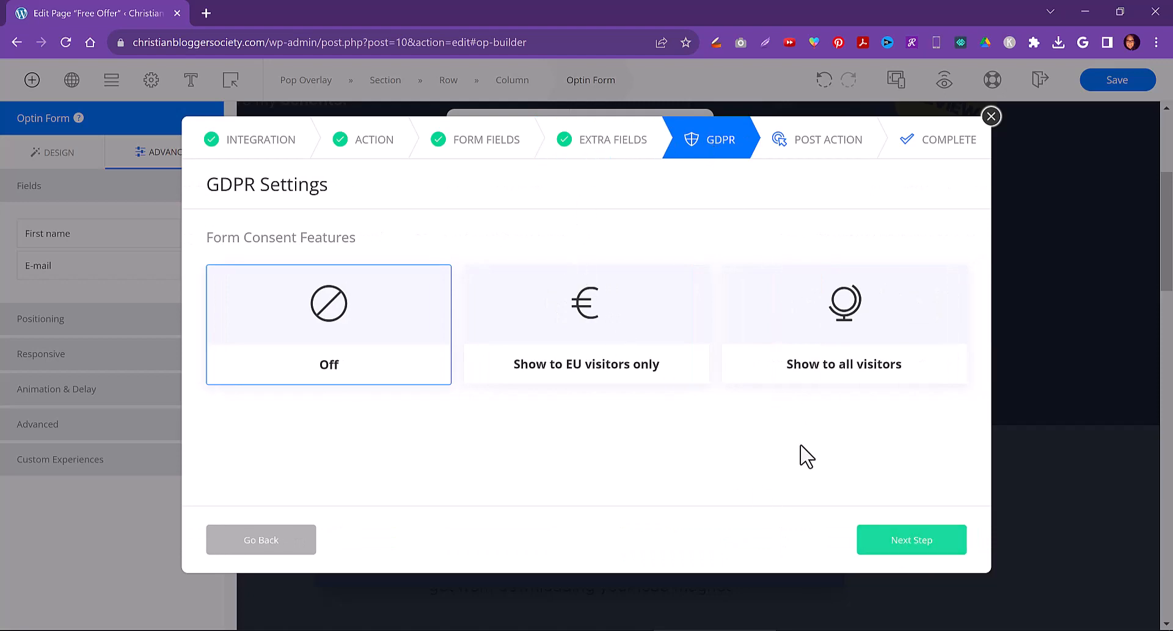
Leave GDPR off and compare the post-submit action options, ending on Notification
{"action": "left_click", "coordinate": [902, 547]}
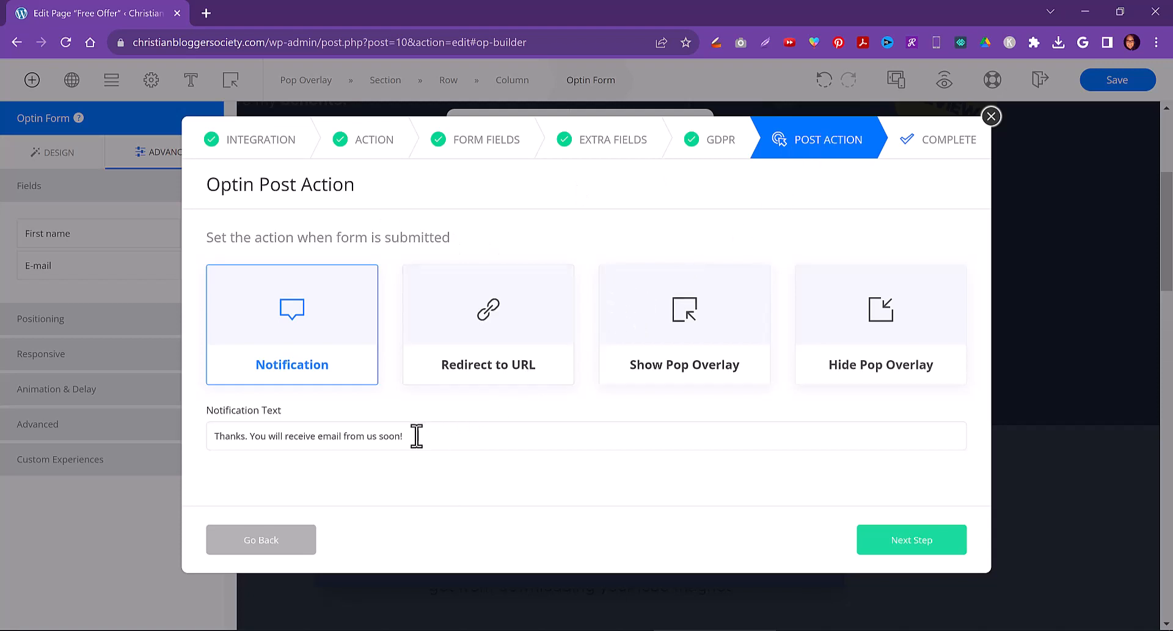
{"action": "mouse_move", "coordinate": [715, 630]}
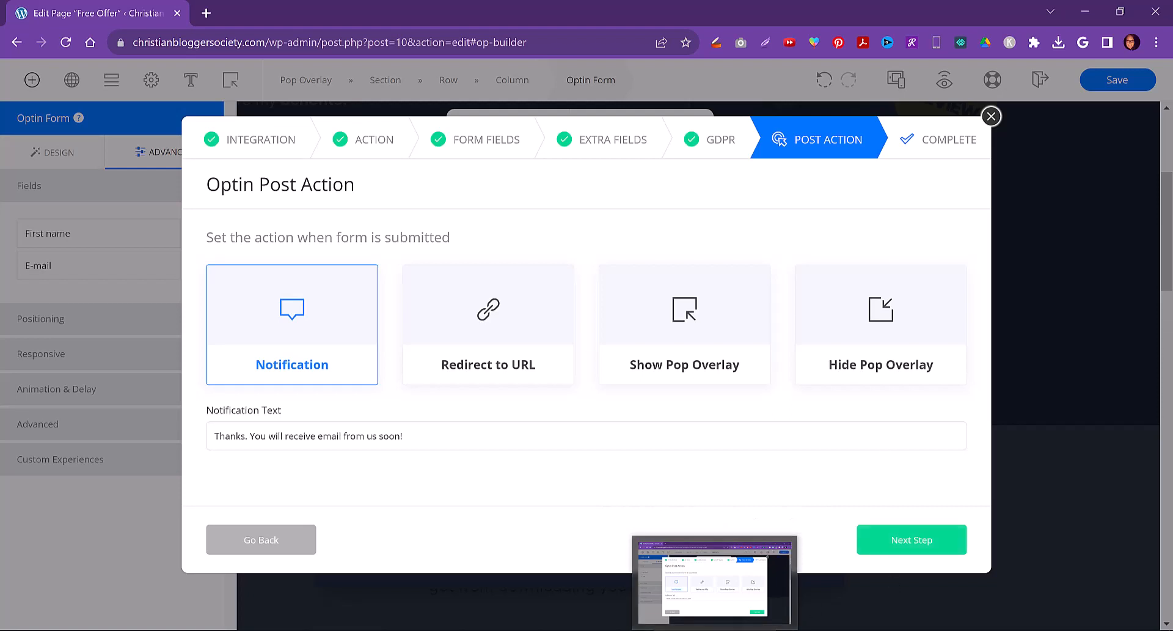
{"action": "left_click", "coordinate": [476, 368]}
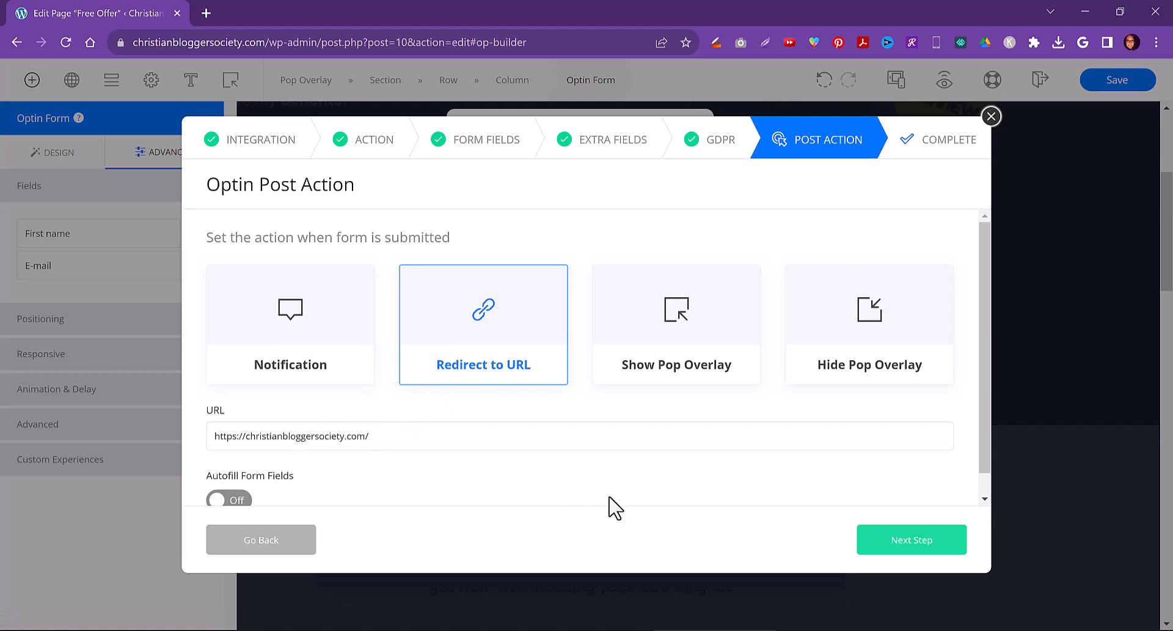
{"action": "left_click", "coordinate": [683, 377]}
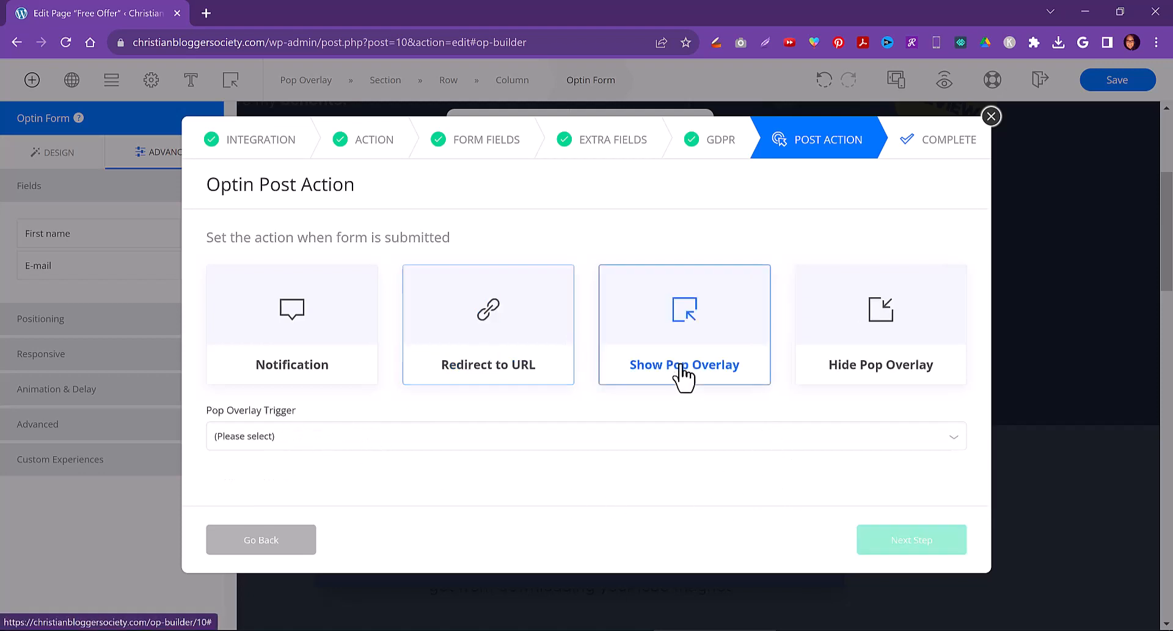
{"action": "left_click", "coordinate": [704, 441]}
{"action": "left_click", "coordinate": [703, 436]}
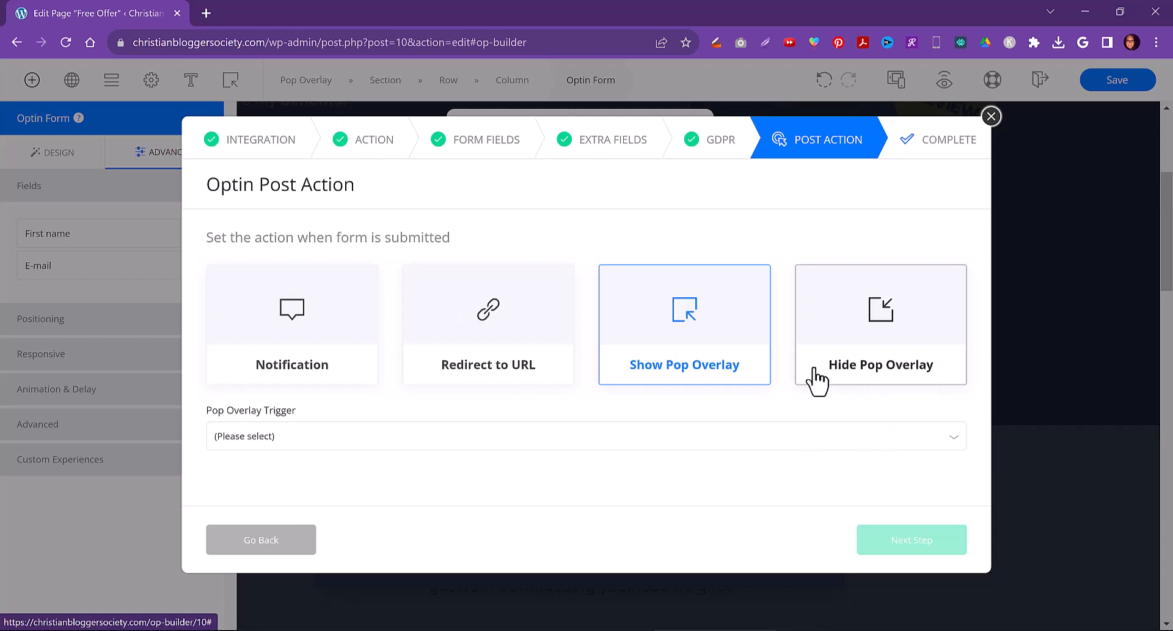
{"action": "left_click", "coordinate": [872, 347]}
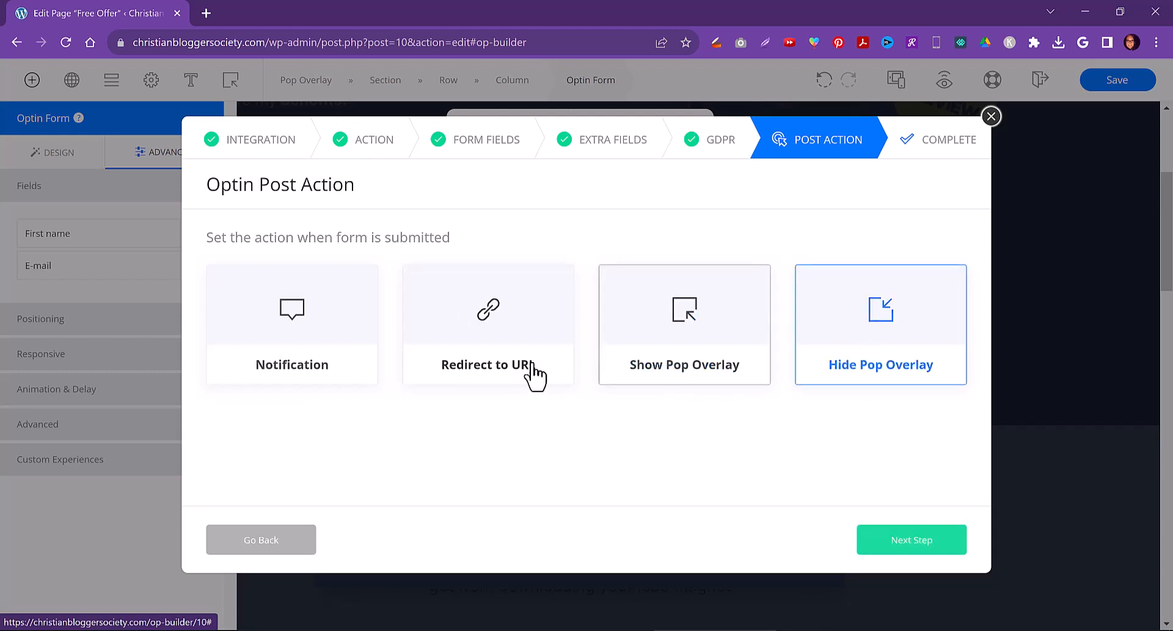
{"action": "left_click", "coordinate": [291, 365]}
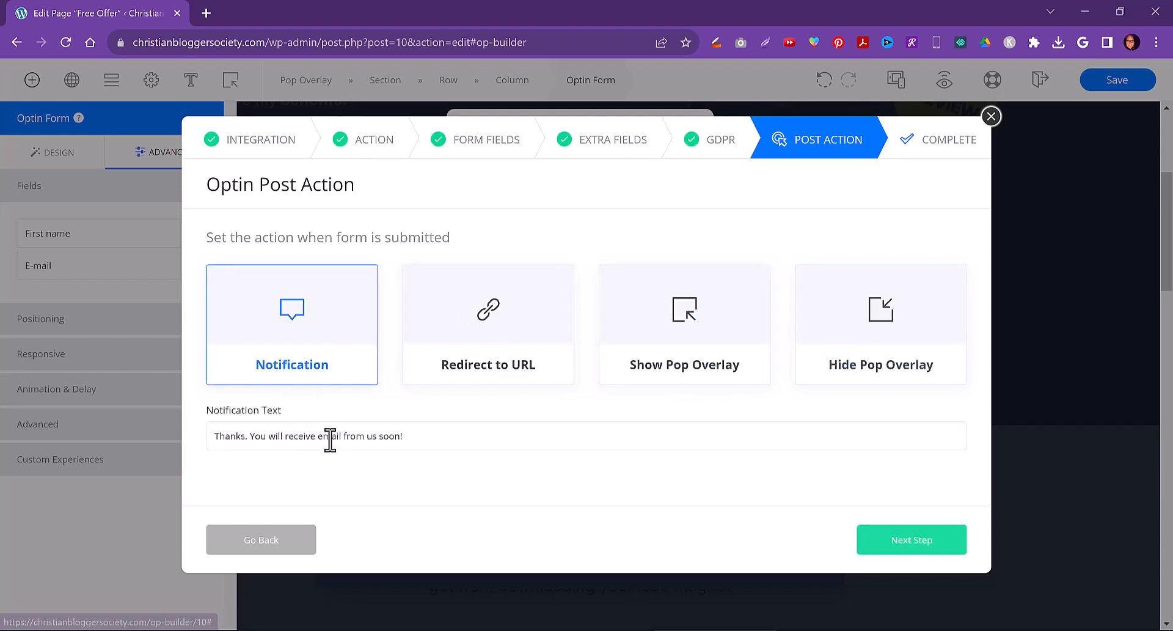
Finish the integration with the default notification text and close the popup editor
{"action": "double_click", "coordinate": [272, 438]}
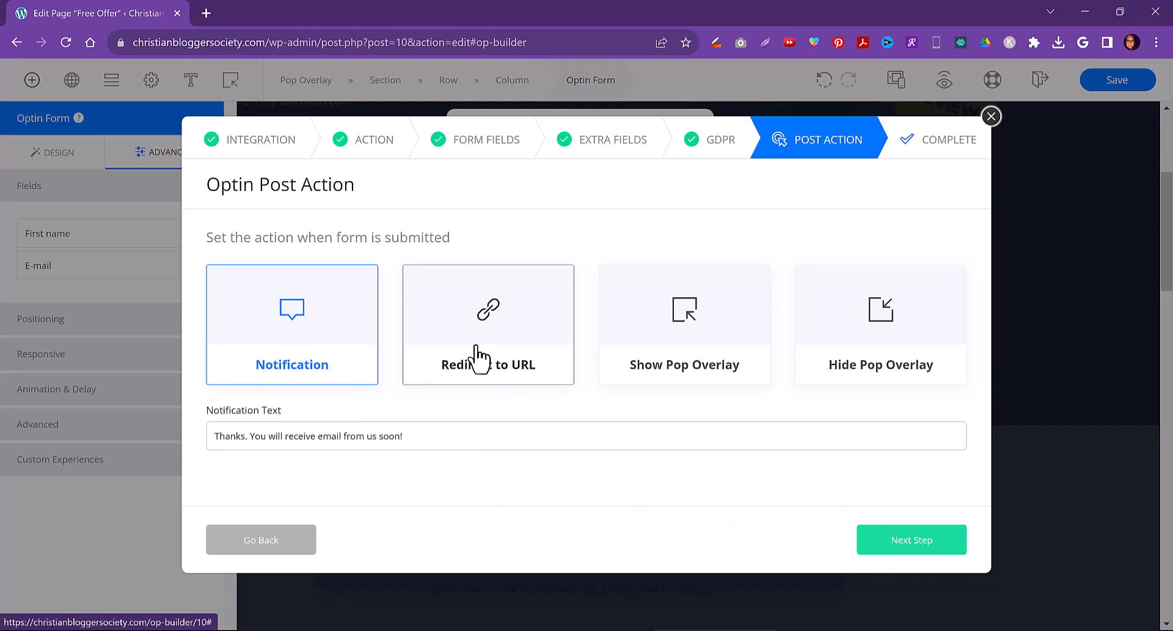
{"action": "left_click", "coordinate": [899, 547]}
{"action": "left_click", "coordinate": [902, 546]}
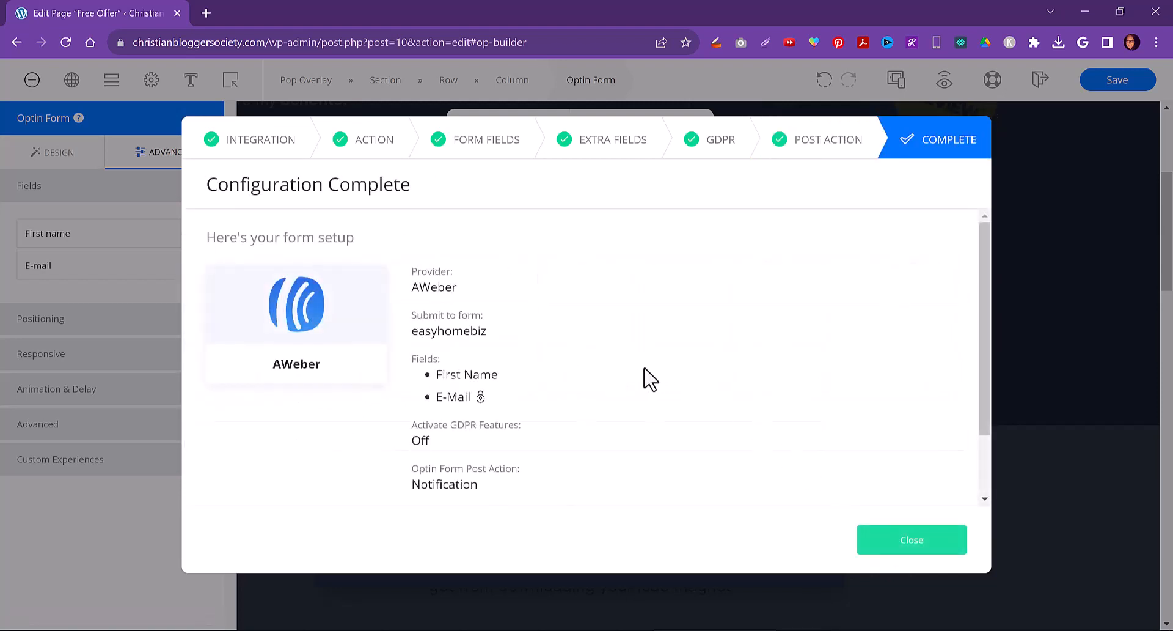
{"action": "left_click", "coordinate": [928, 550]}
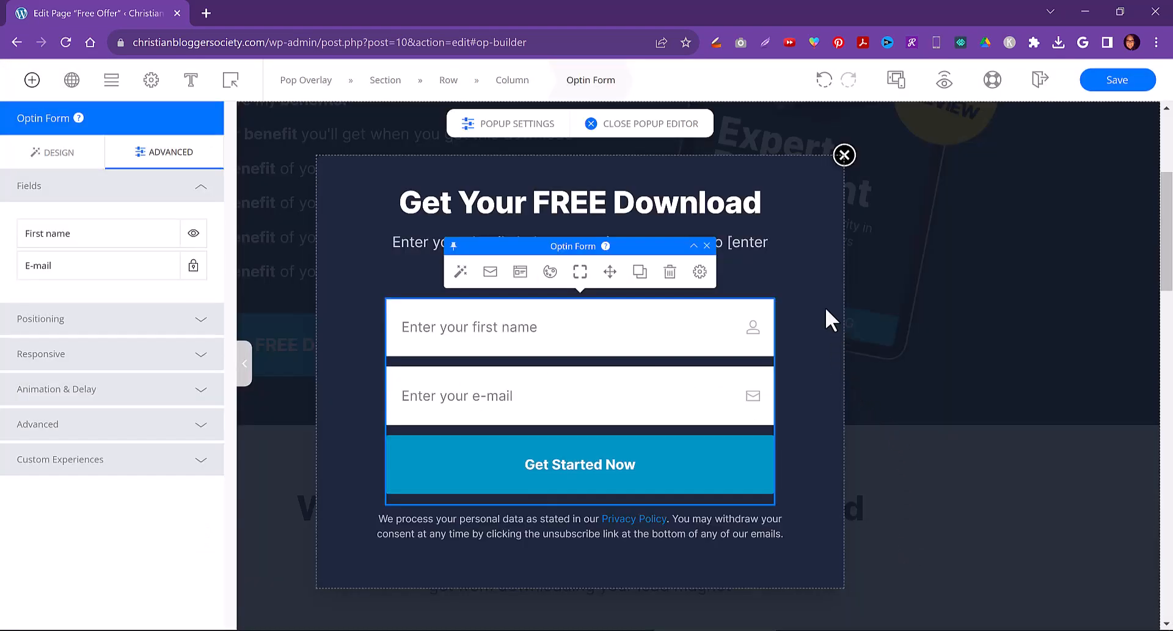
{"action": "left_click", "coordinate": [643, 132]}
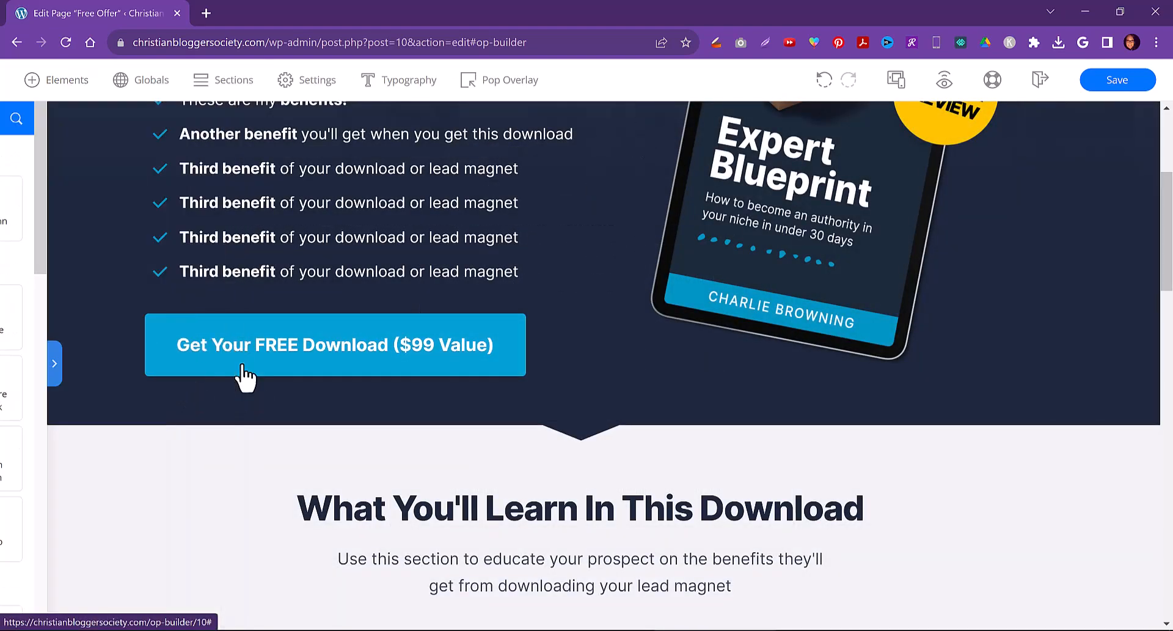
Save the page in the builder and exit to the WordPress page editor
{"action": "scroll", "coordinate": [586, 506], "scroll_direction": "down", "scroll_amount": 10}
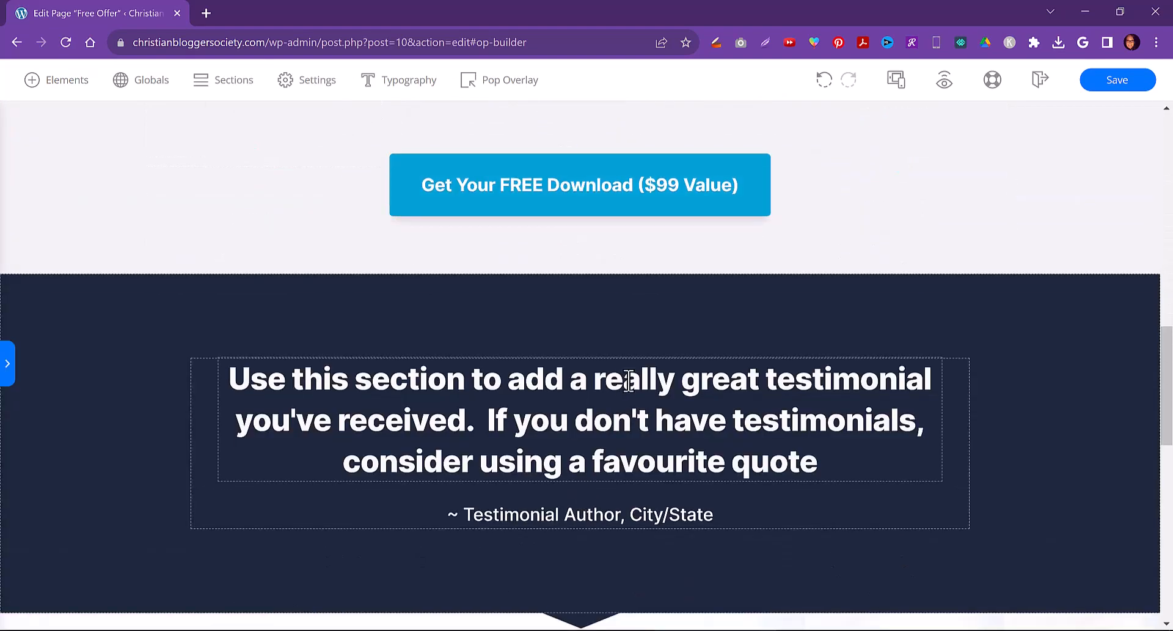
{"action": "scroll", "coordinate": [628, 379], "scroll_direction": "down", "scroll_amount": 12}
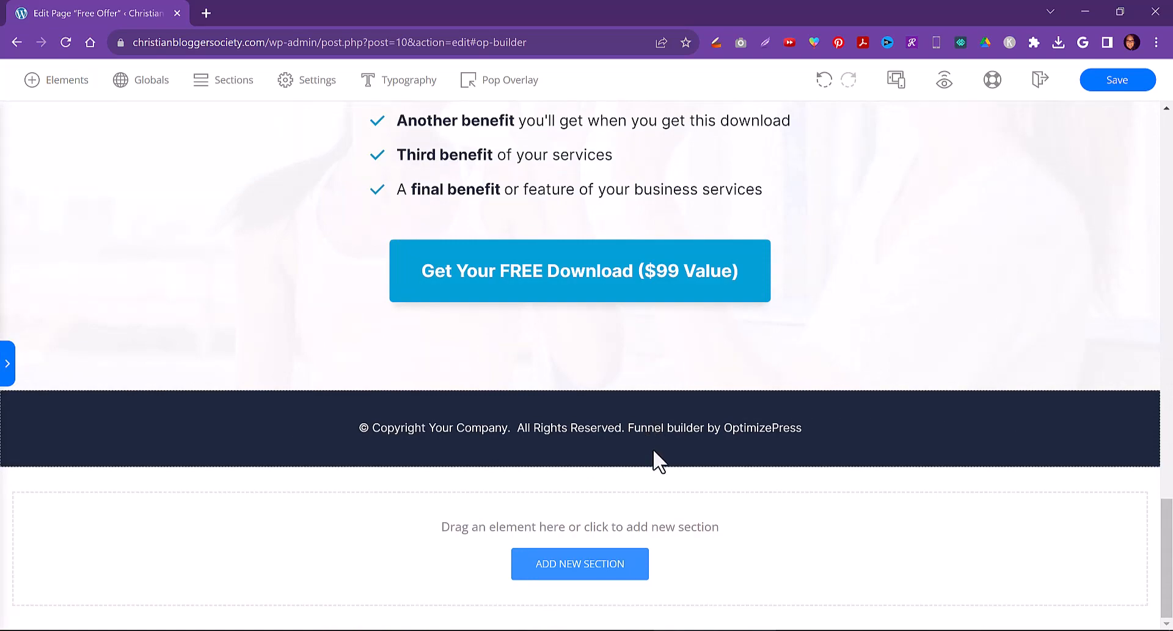
{"action": "scroll", "coordinate": [654, 459], "scroll_direction": "up", "scroll_amount": 5}
{"action": "left_click", "coordinate": [517, 565]}
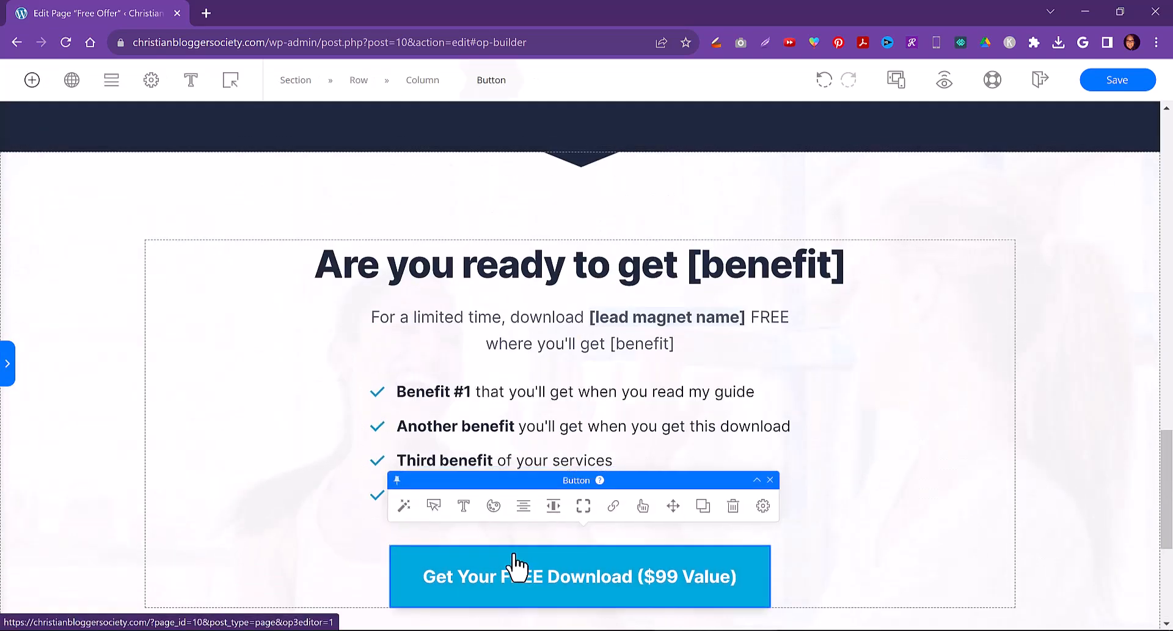
{"action": "scroll", "coordinate": [922, 415], "scroll_direction": "up", "scroll_amount": 10}
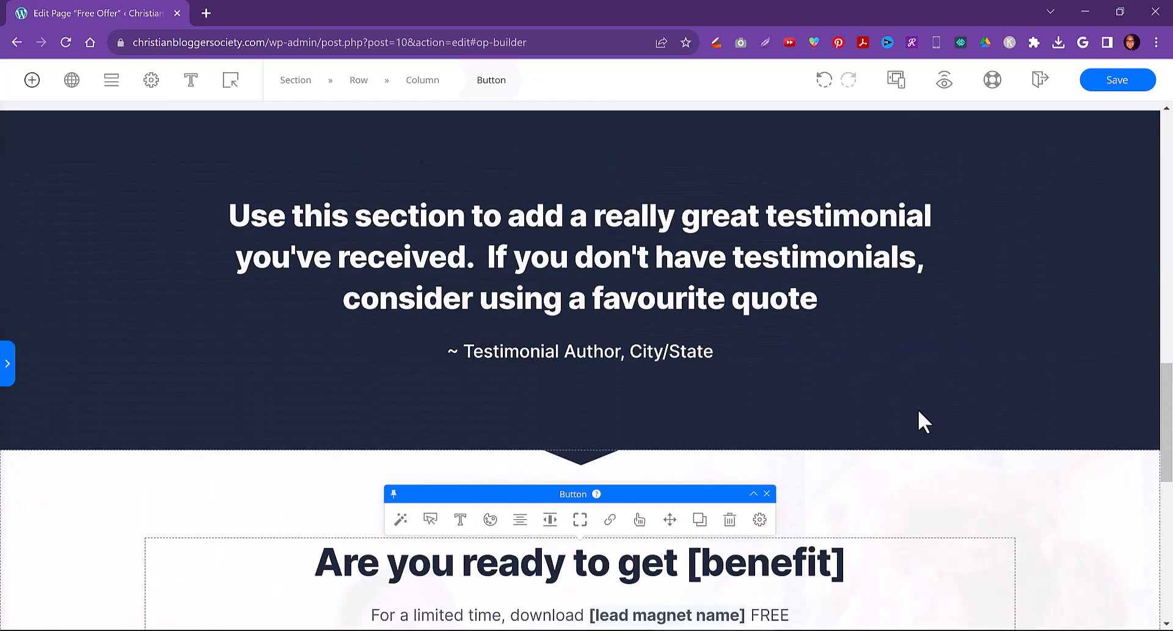
{"action": "scroll", "coordinate": [926, 417], "scroll_direction": "up", "scroll_amount": 6}
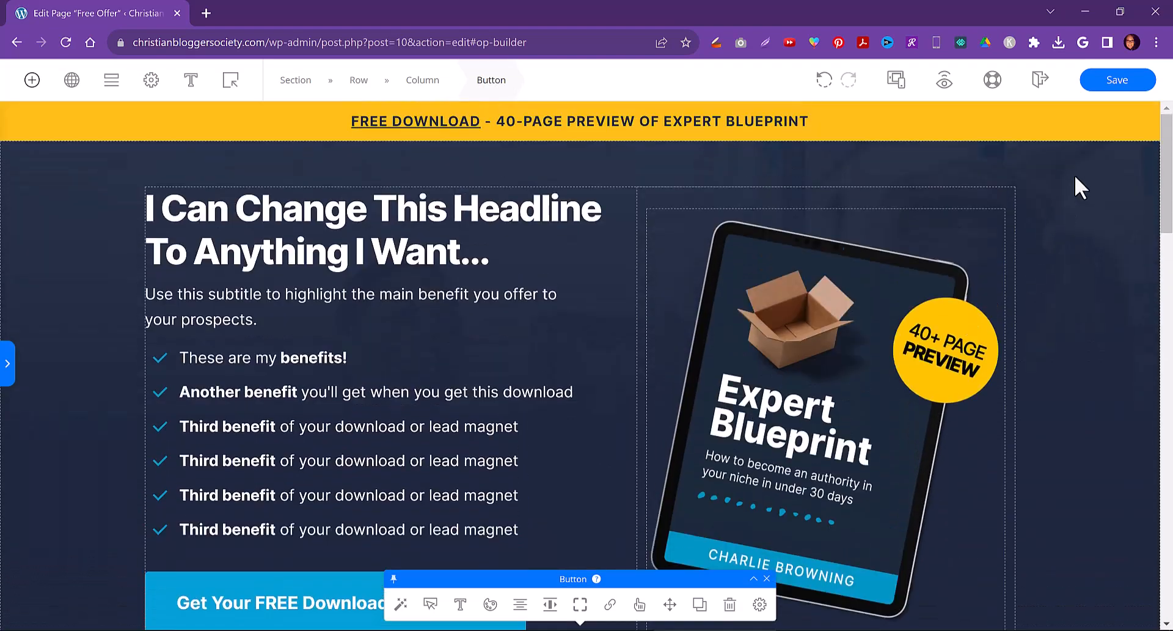
{"action": "left_click", "coordinate": [1111, 85]}
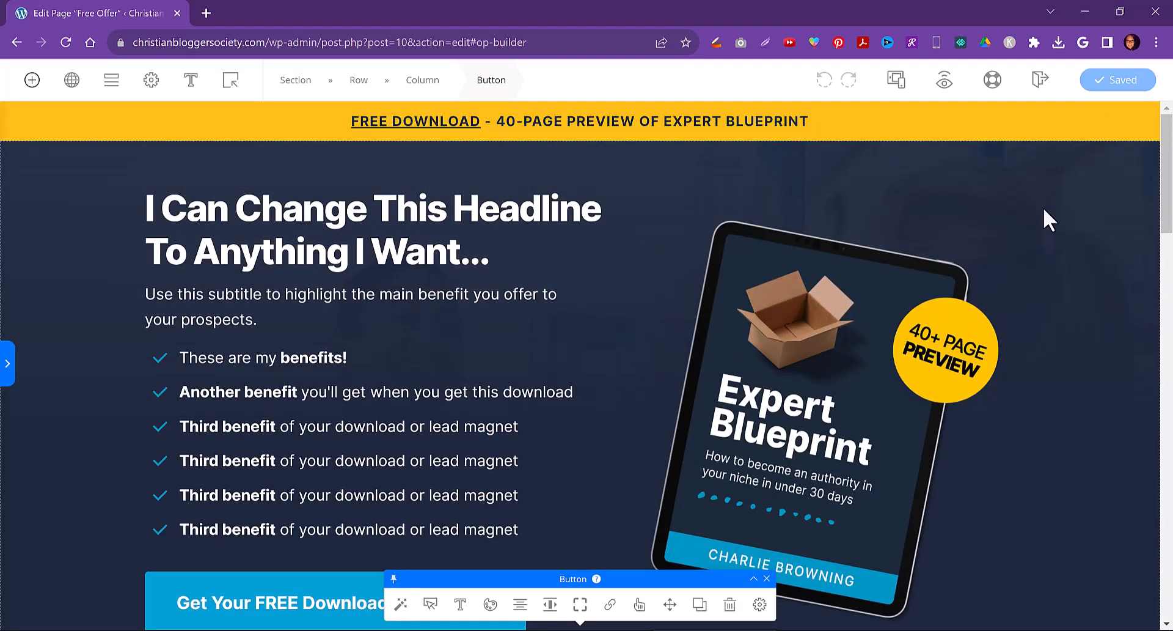
{"action": "left_click", "coordinate": [1039, 80]}
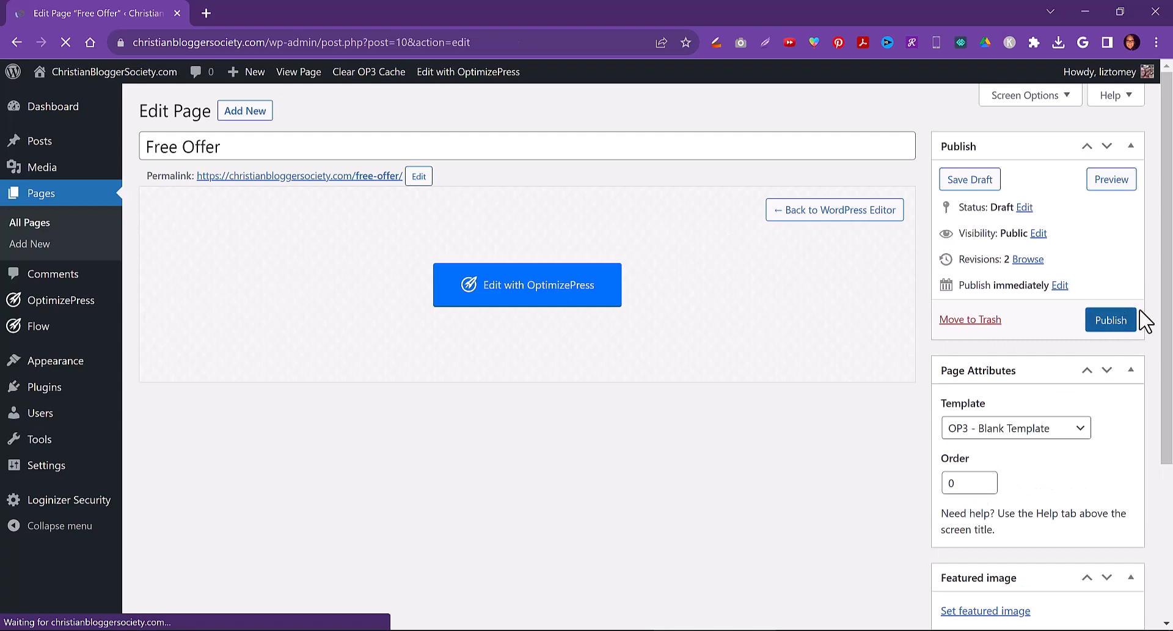
Publish the Free Offer page and open its permalink in a new tab
{"action": "left_click", "coordinate": [1107, 330]}
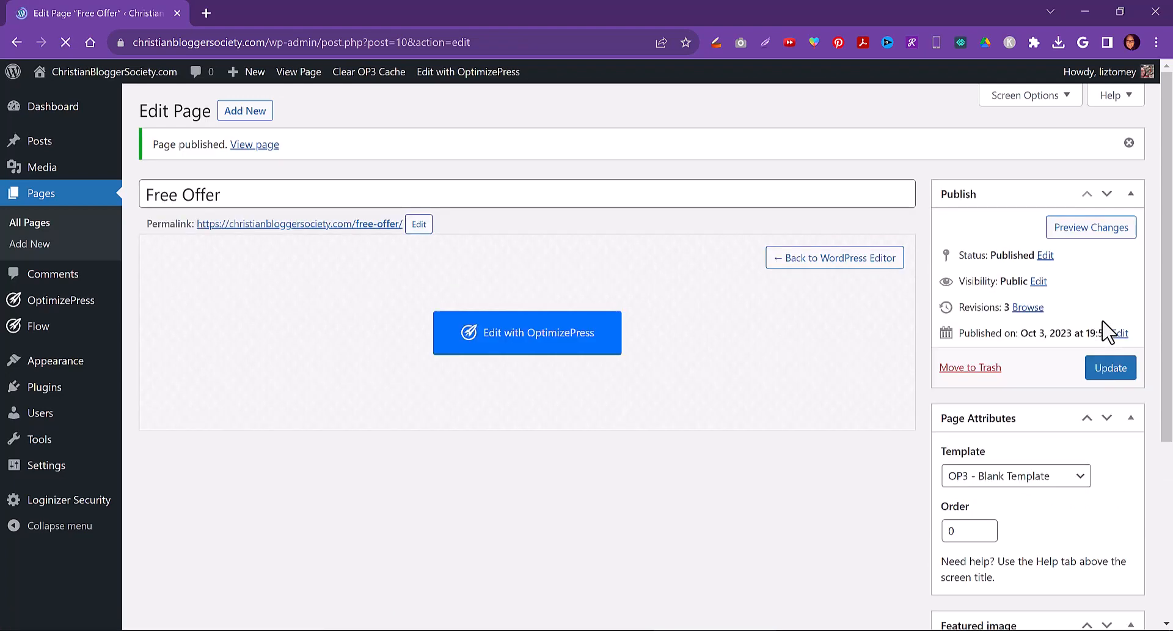
{"action": "right_click", "coordinate": [365, 225]}
{"action": "left_click", "coordinate": [375, 240]}
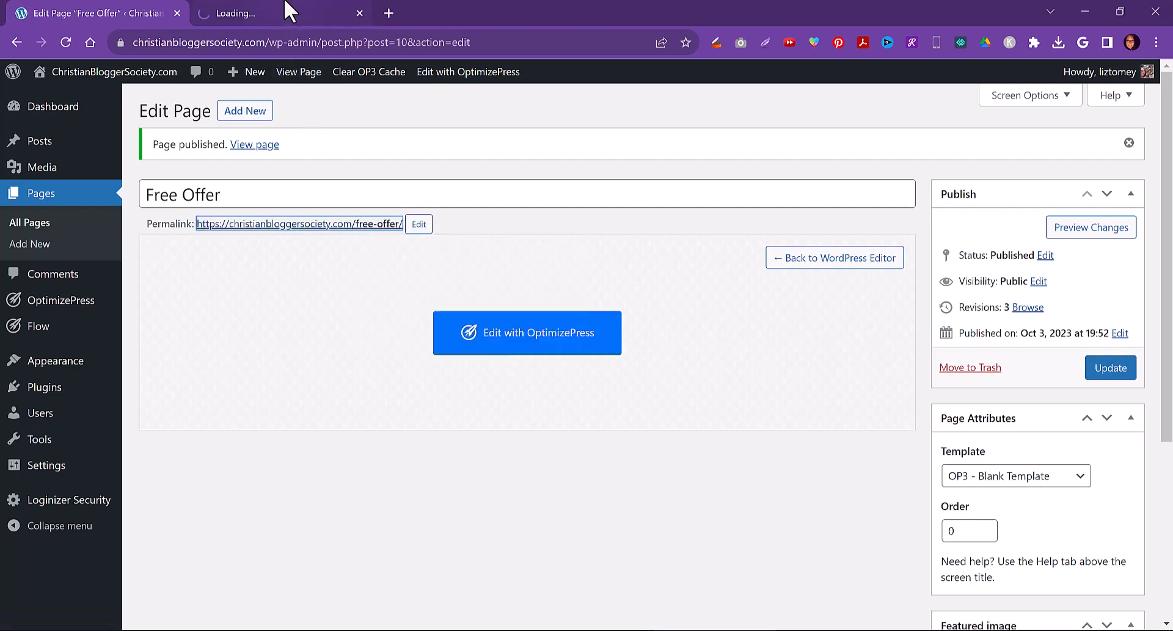
{"action": "left_click", "coordinate": [352, 9]}
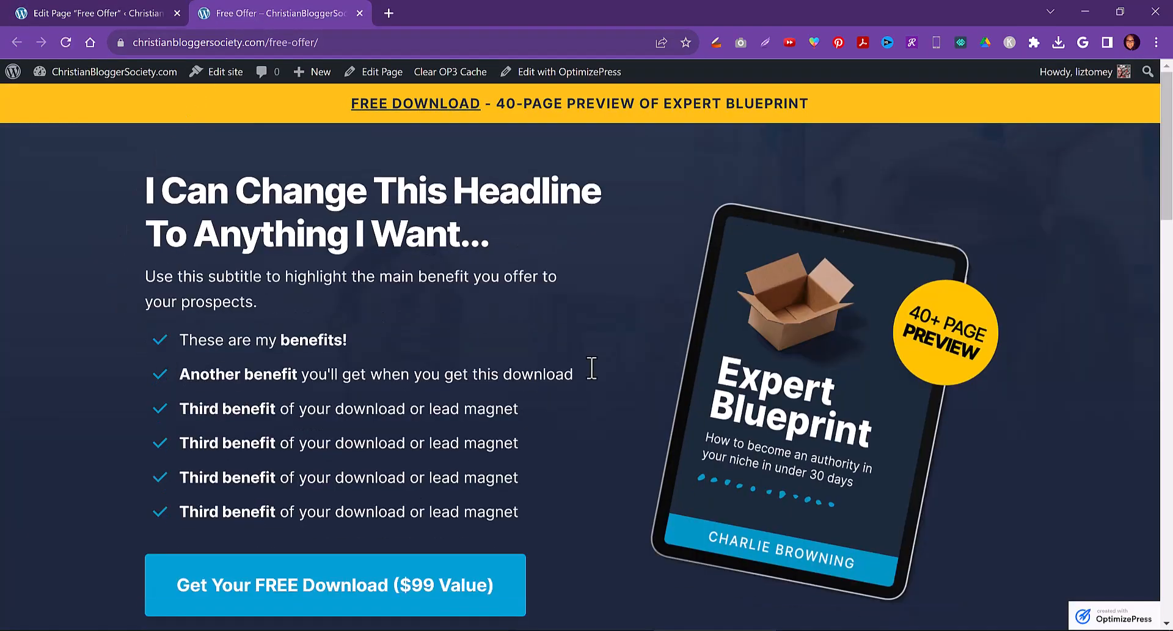
Test the live page by opening the download popup and submitting a first name and e-mail address
{"action": "left_click_drag", "start_coordinate": [146, 191], "coordinate": [523, 235]}
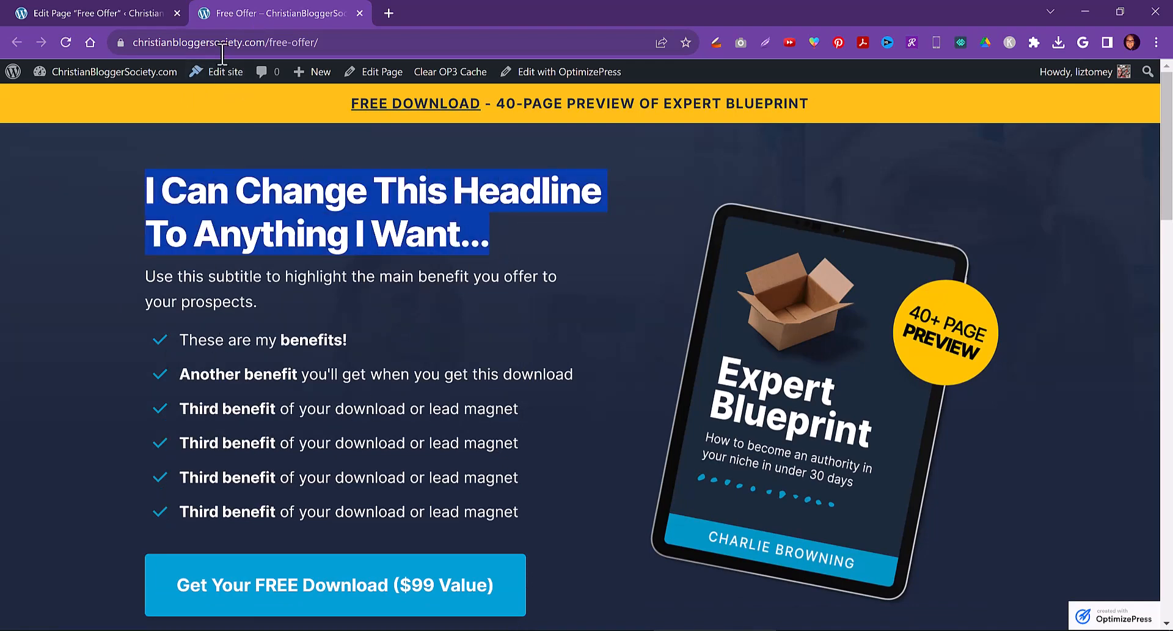
{"action": "scroll", "coordinate": [367, 495], "scroll_direction": "down", "scroll_amount": 2}
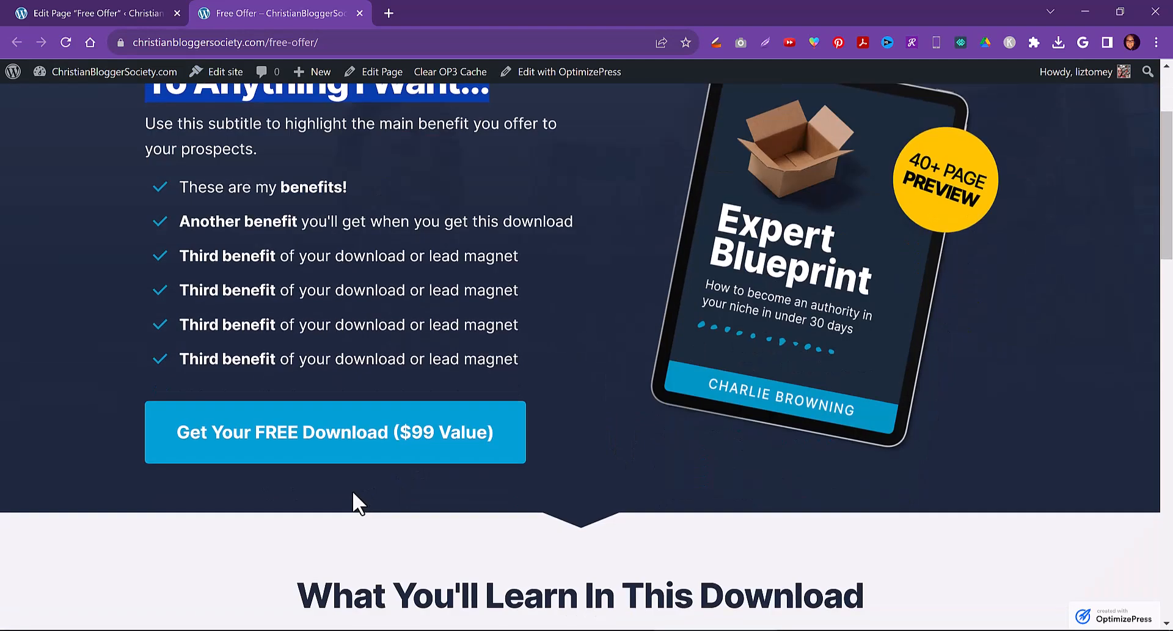
{"action": "left_click", "coordinate": [331, 435]}
{"action": "left_click", "coordinate": [476, 288]}
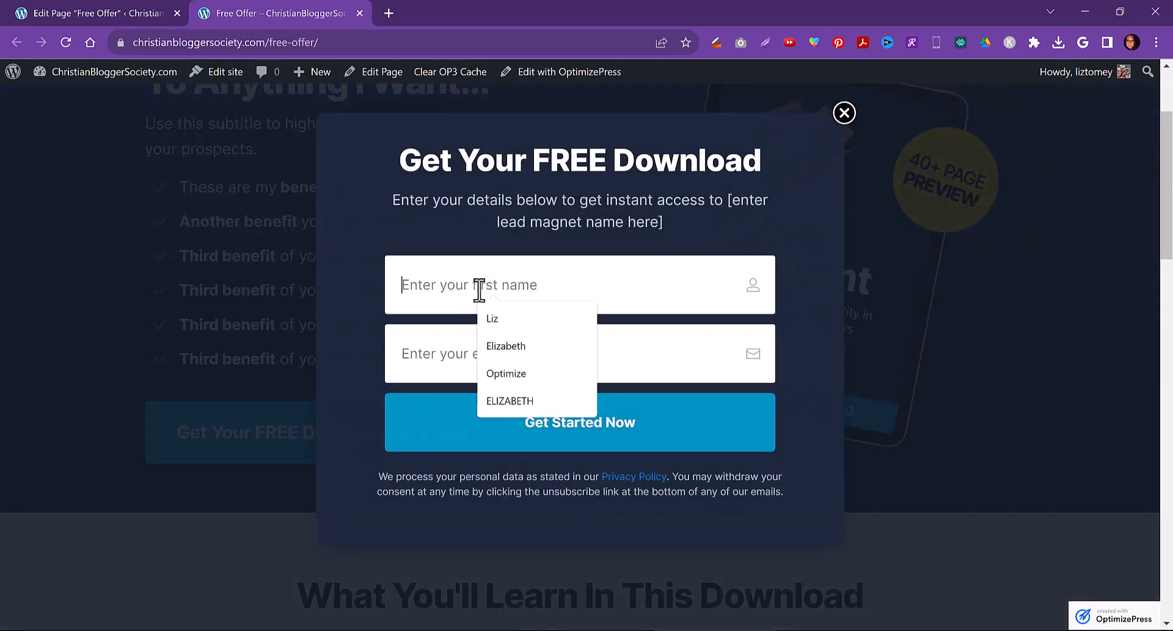
{"action": "left_click", "coordinate": [492, 320]}
{"action": "left_click", "coordinate": [487, 348]}
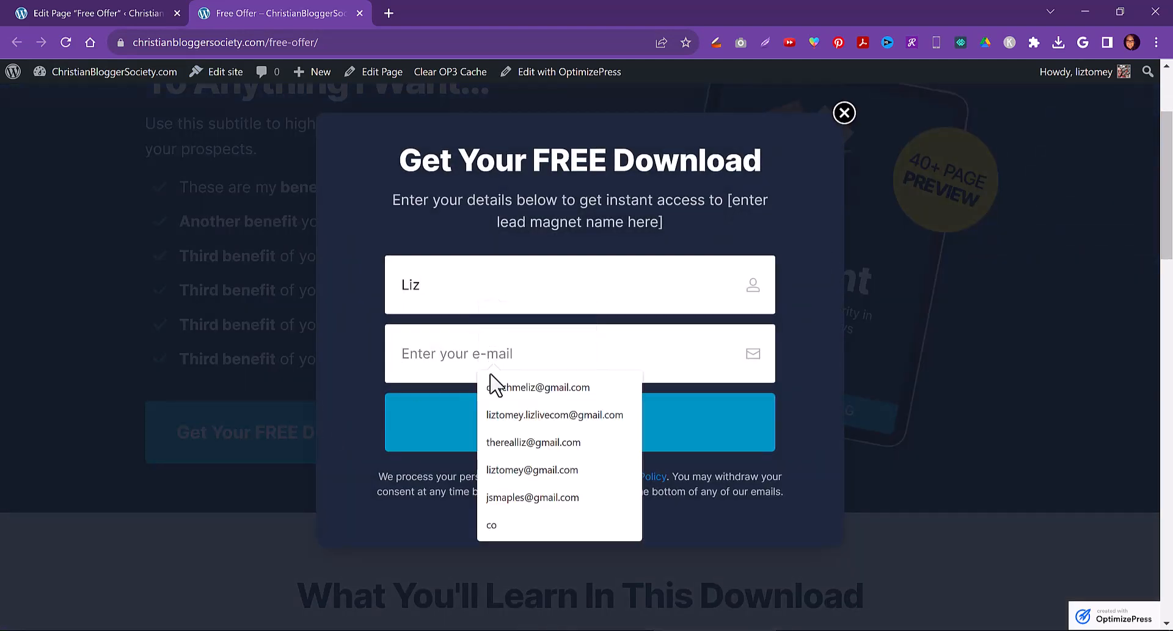
{"action": "left_click", "coordinate": [496, 412]}
{"action": "left_click", "coordinate": [491, 426]}
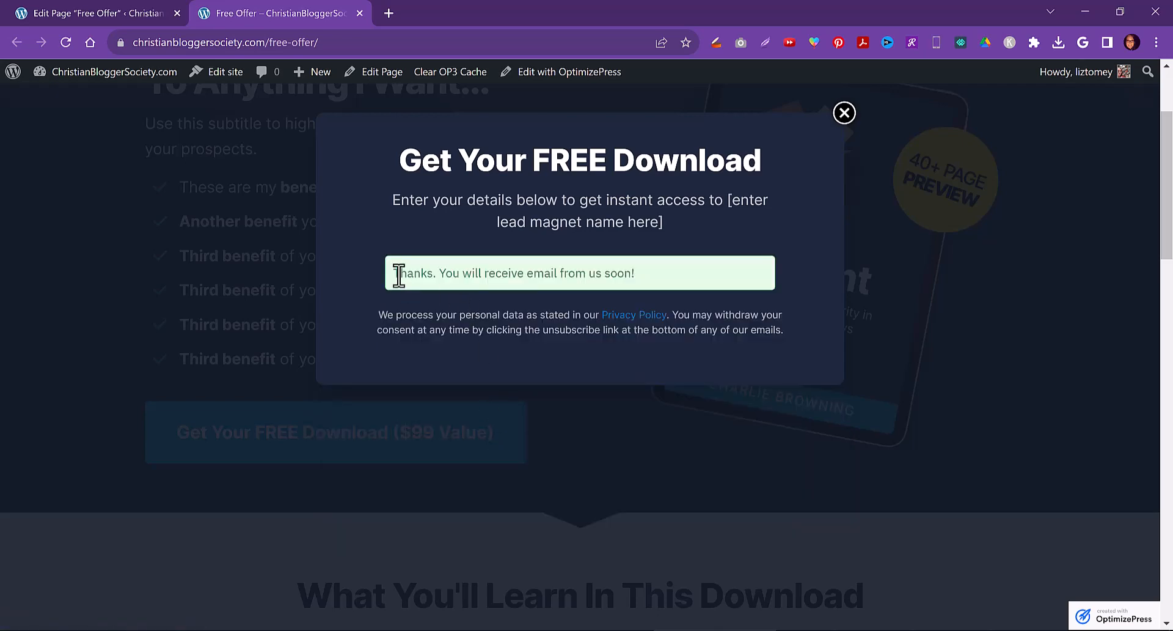
Close the popup after reading the submission confirmation
{"action": "left_click_drag", "start_coordinate": [399, 274], "coordinate": [636, 276]}
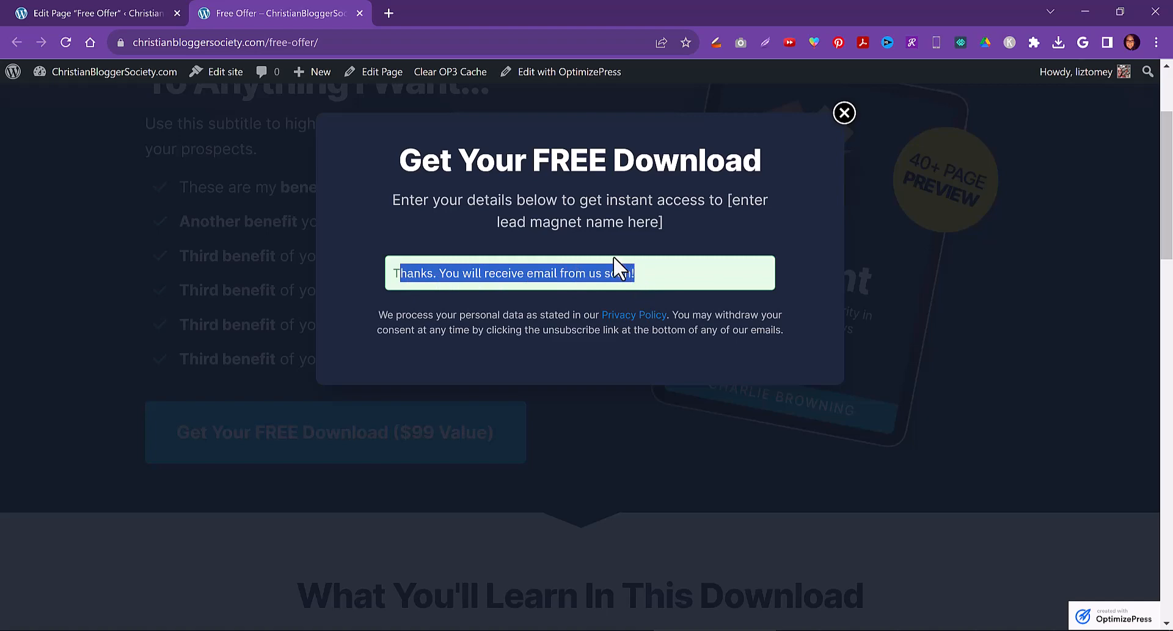
{"action": "left_click", "coordinate": [844, 113]}
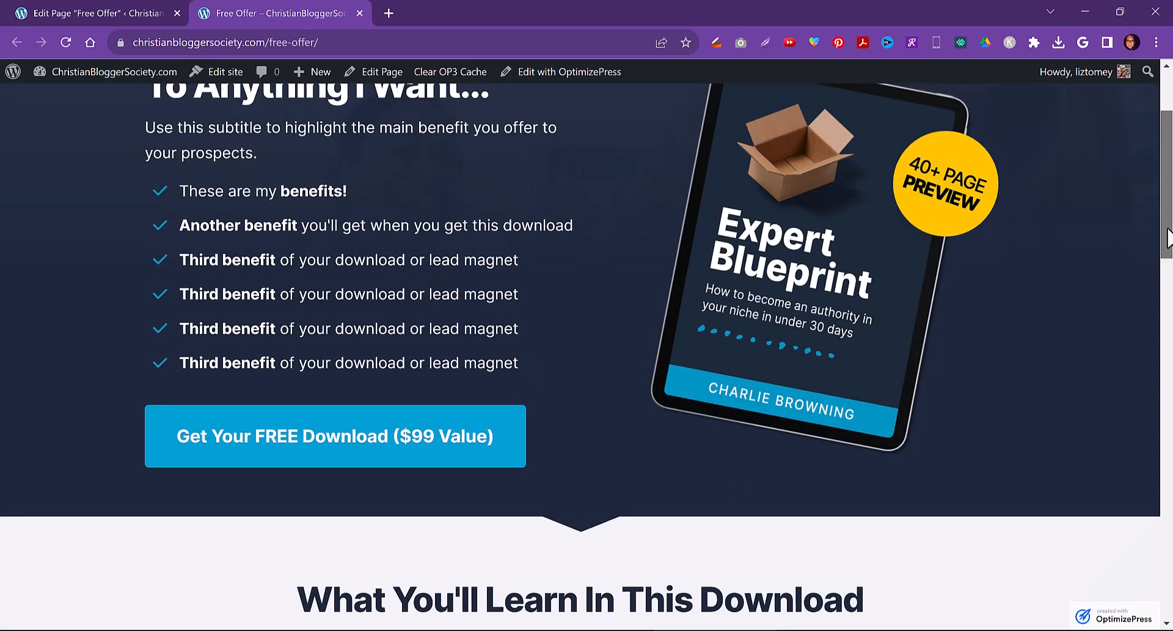
{"action": "scroll", "coordinate": [1168, 230], "scroll_direction": "up", "scroll_amount": 3}
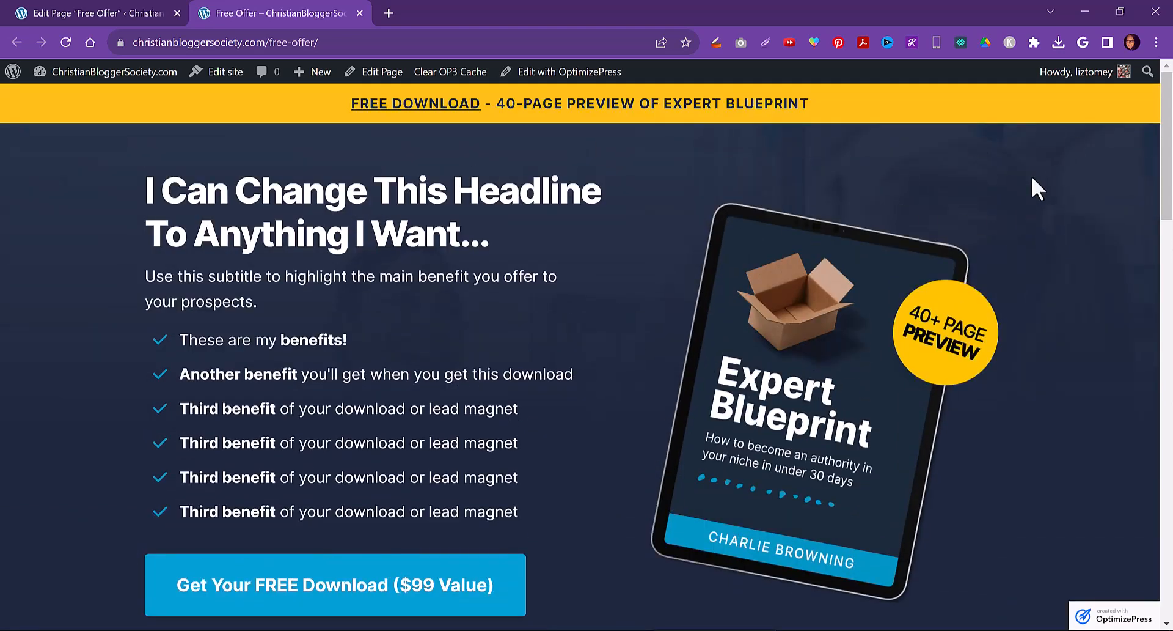
Open the site's homepage in a new tab from the pages list to check what it shows
{"action": "left_click", "coordinate": [114, 11]}
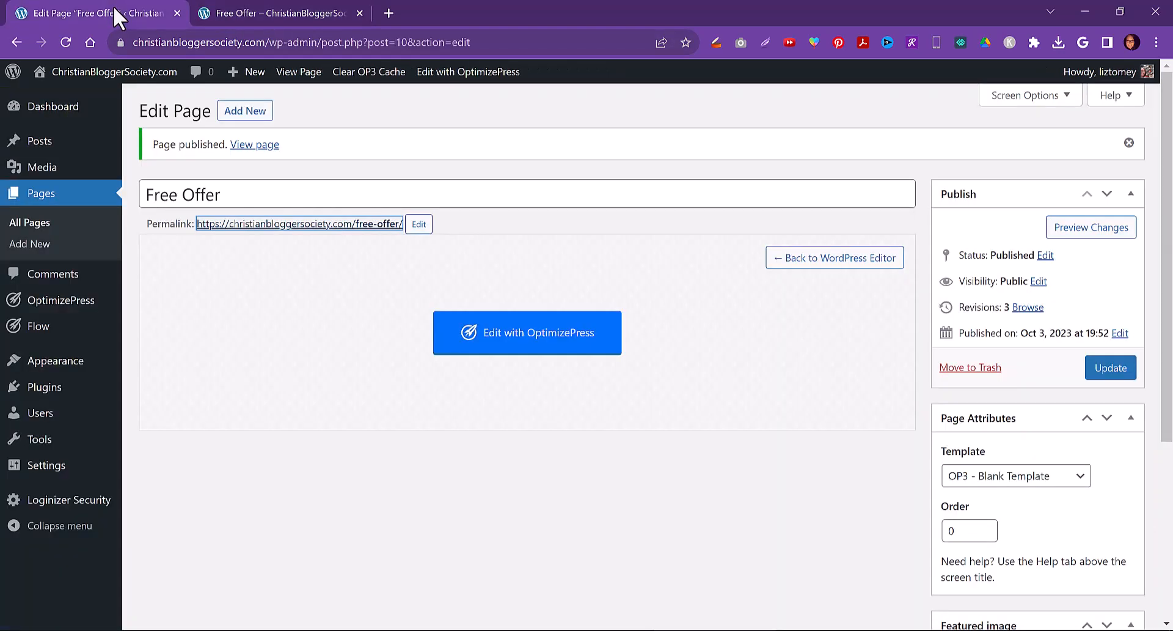
{"action": "left_click", "coordinate": [31, 228]}
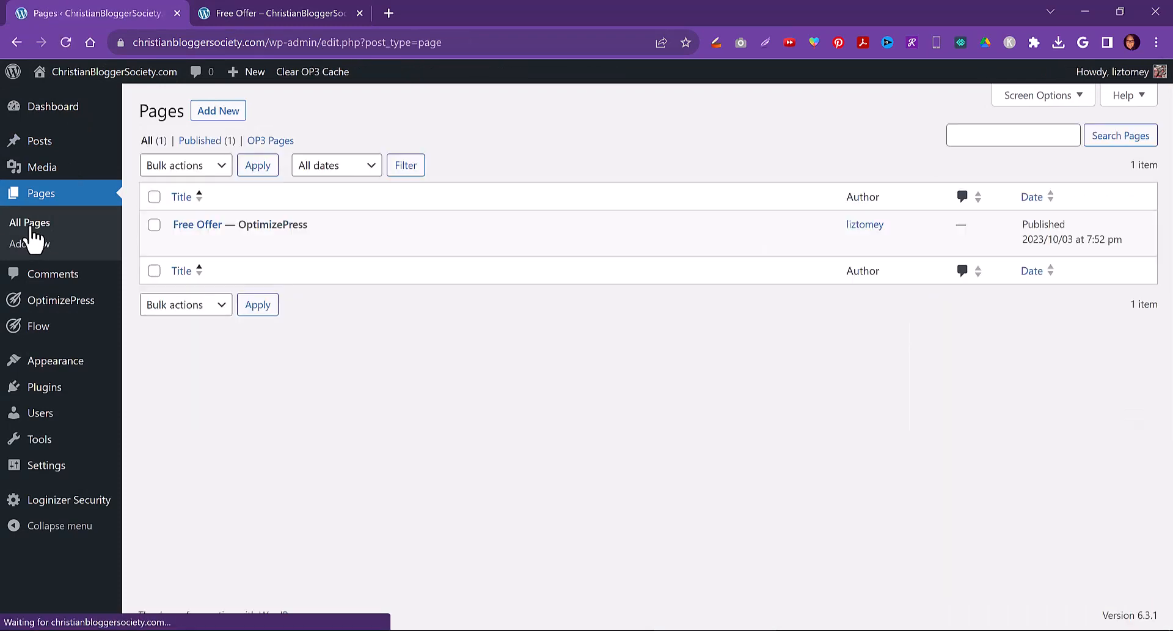
{"action": "mouse_move", "coordinate": [111, 77]}
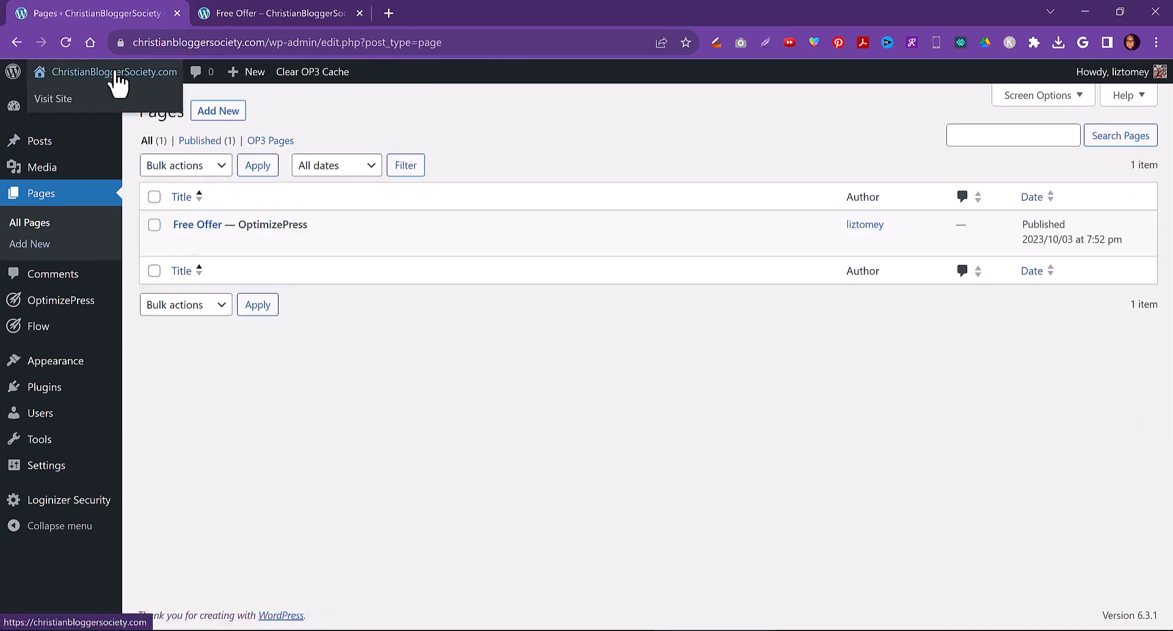
{"action": "right_click", "coordinate": [64, 100]}
{"action": "left_click", "coordinate": [79, 110]}
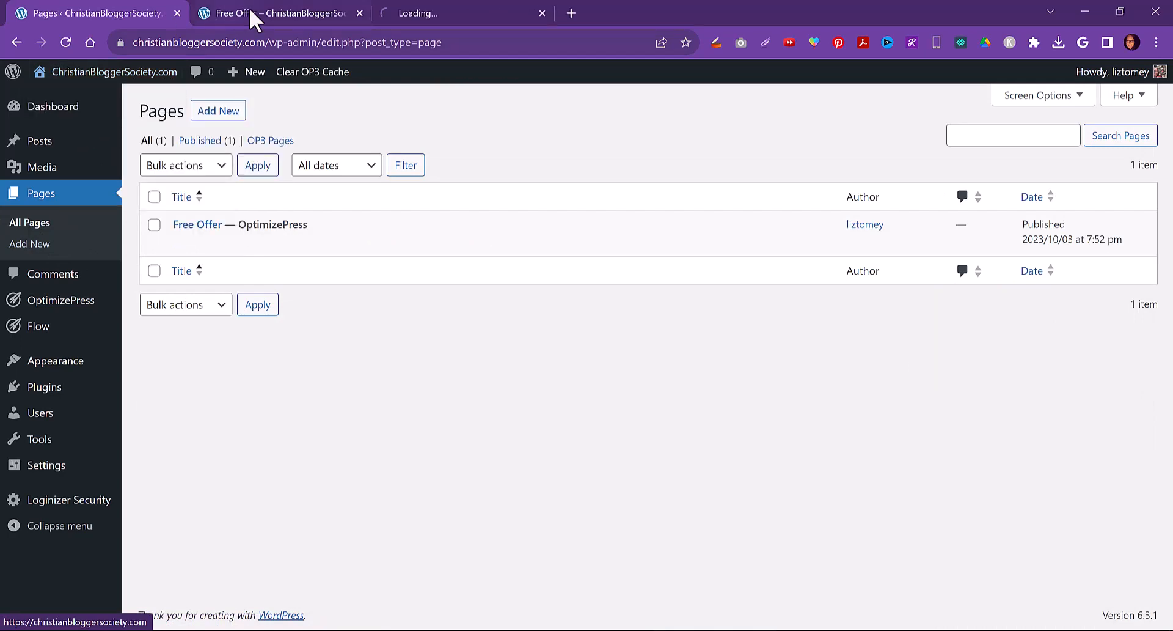
{"action": "left_click", "coordinate": [422, 13]}
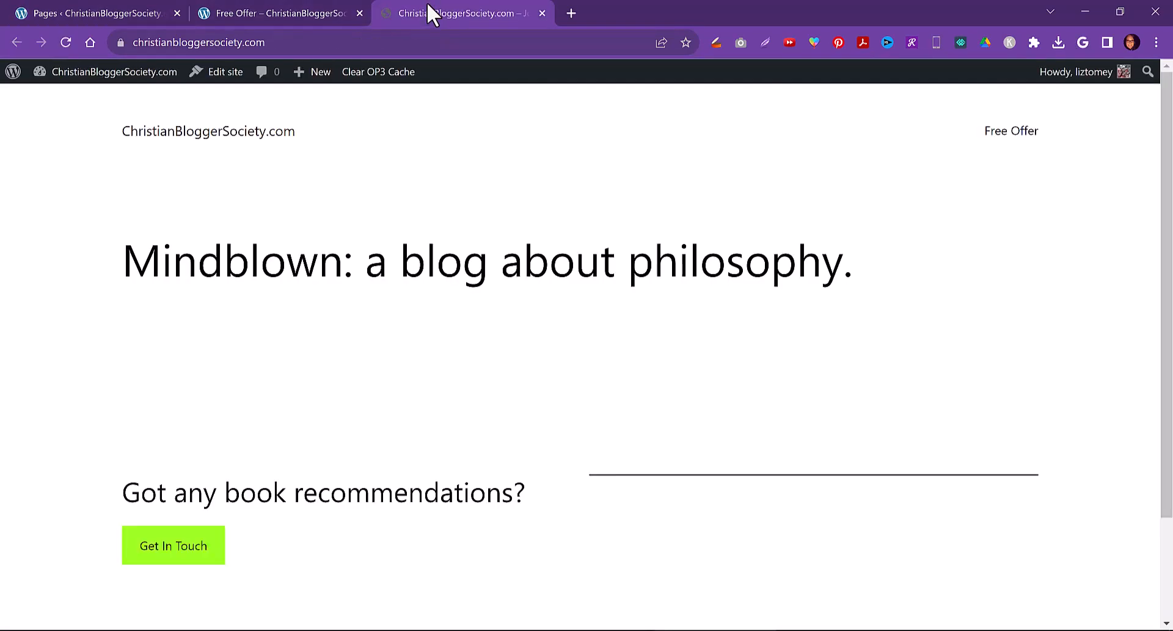
{"action": "left_click", "coordinate": [72, 12]}
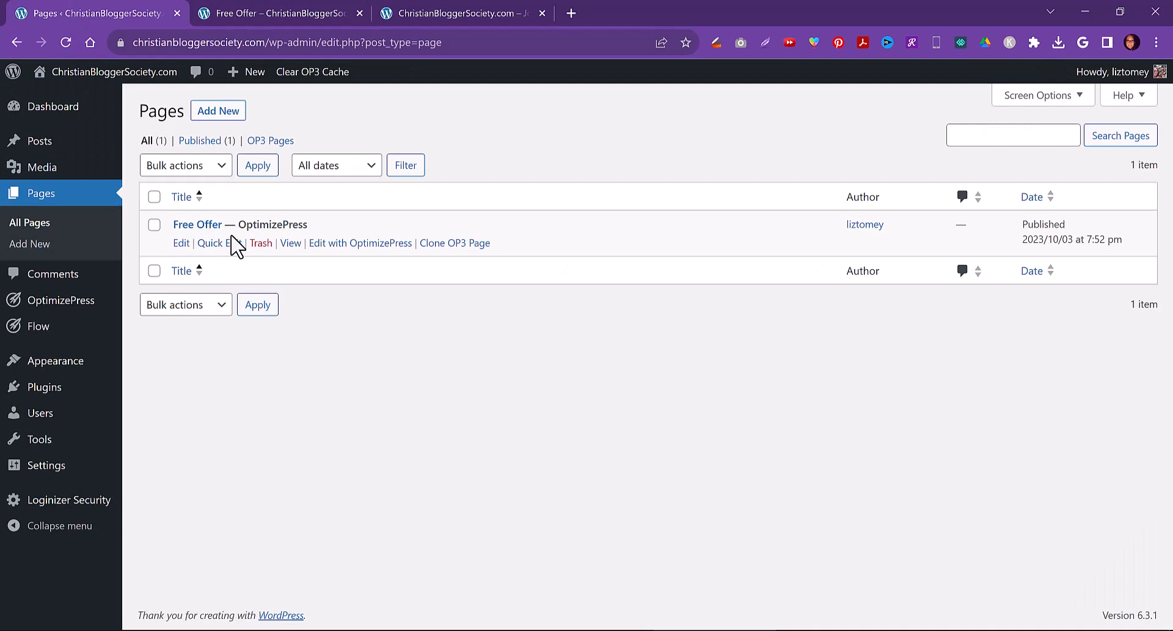
Set the homepage to display the static page Free Offer in Reading Settings and save
{"action": "mouse_move", "coordinate": [54, 472]}
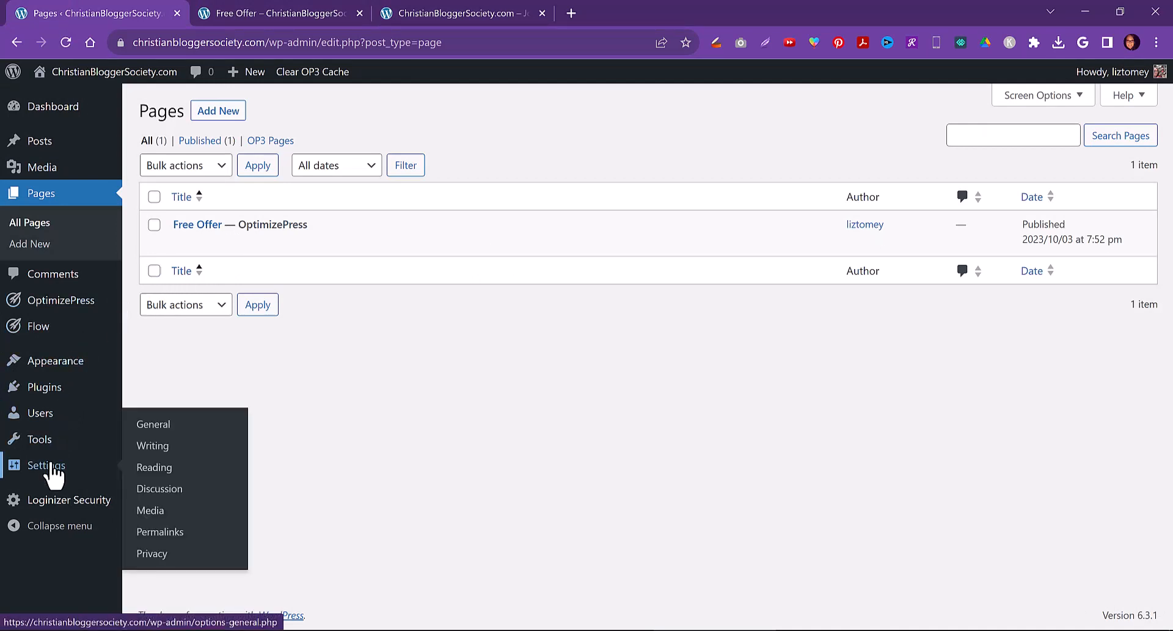
{"action": "left_click", "coordinate": [157, 474]}
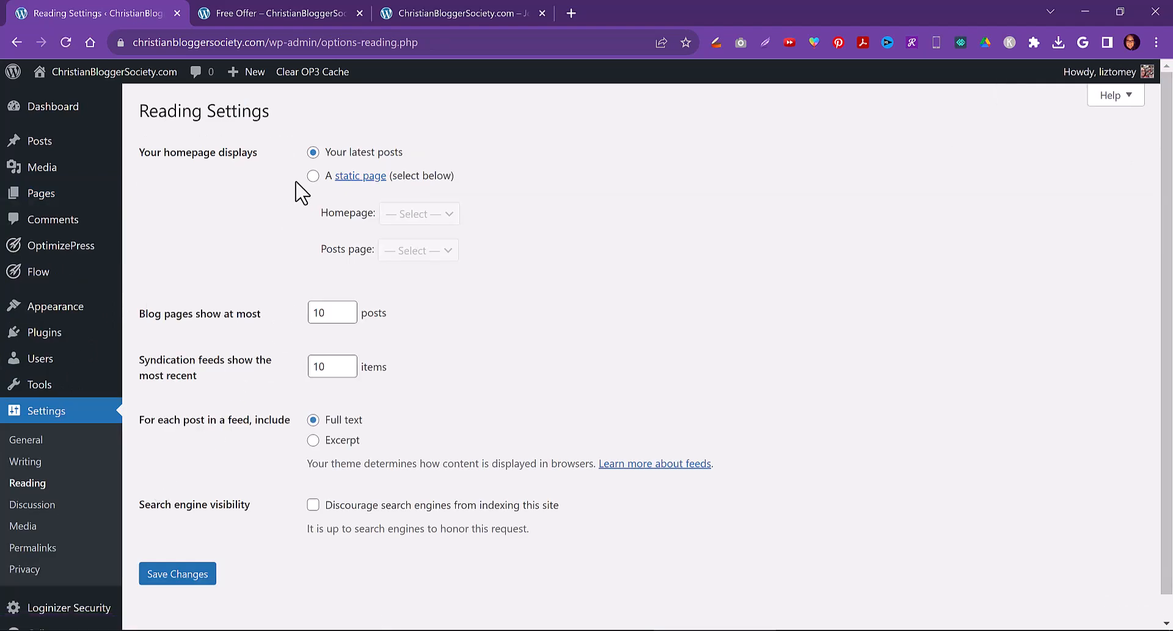
{"action": "left_click", "coordinate": [313, 176]}
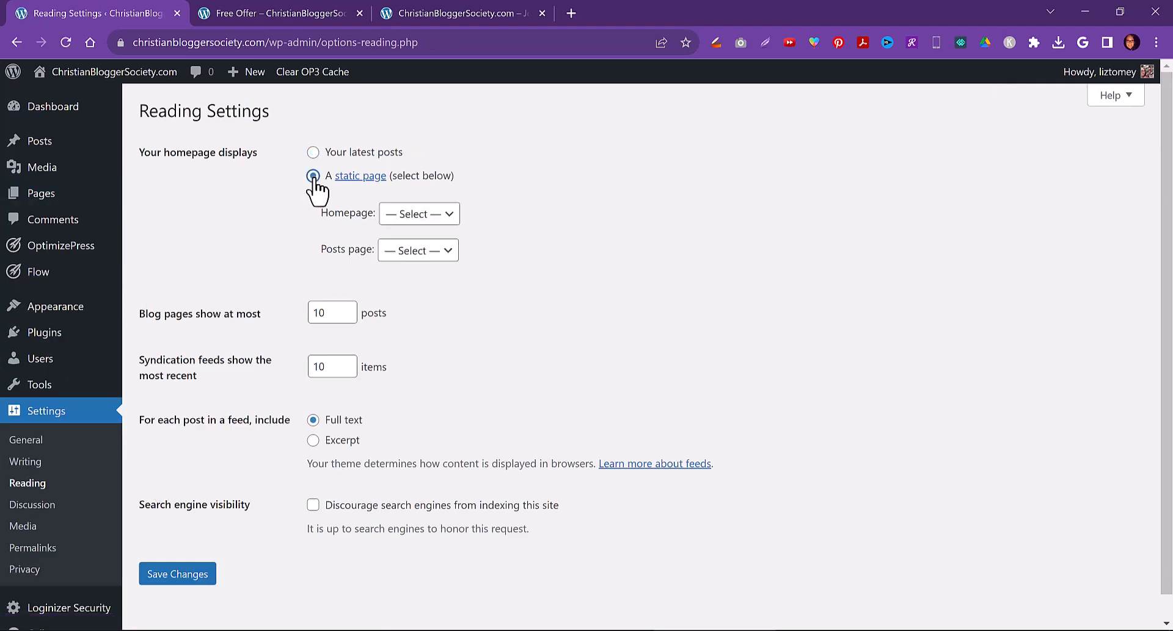
{"action": "left_click", "coordinate": [423, 219]}
{"action": "left_click", "coordinate": [428, 248]}
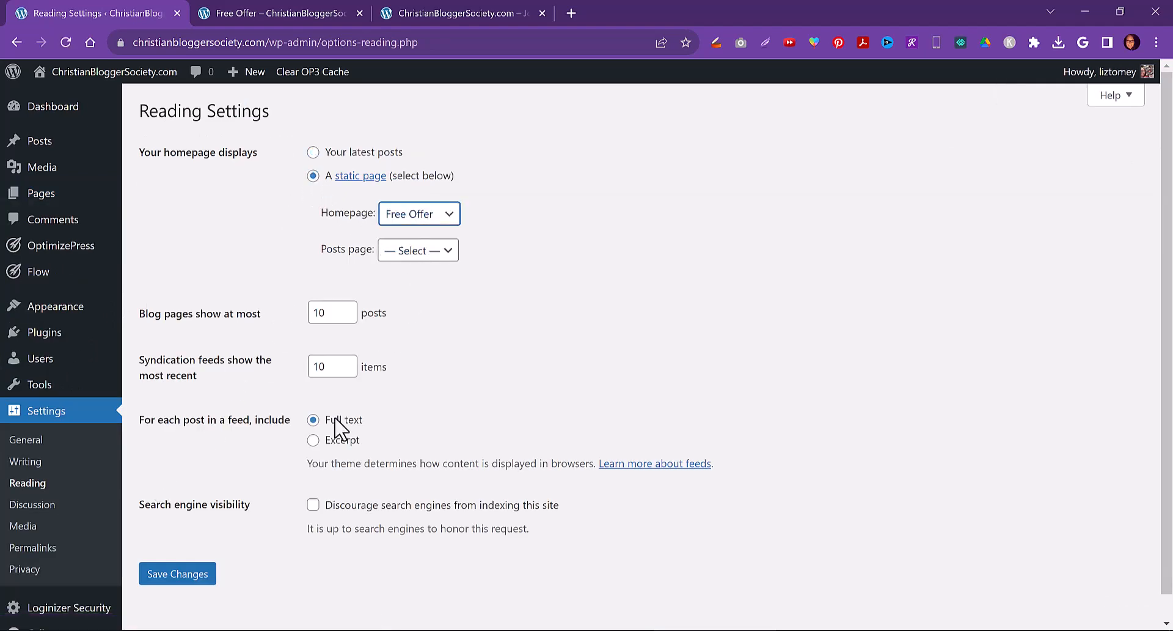
{"action": "left_click", "coordinate": [173, 579]}
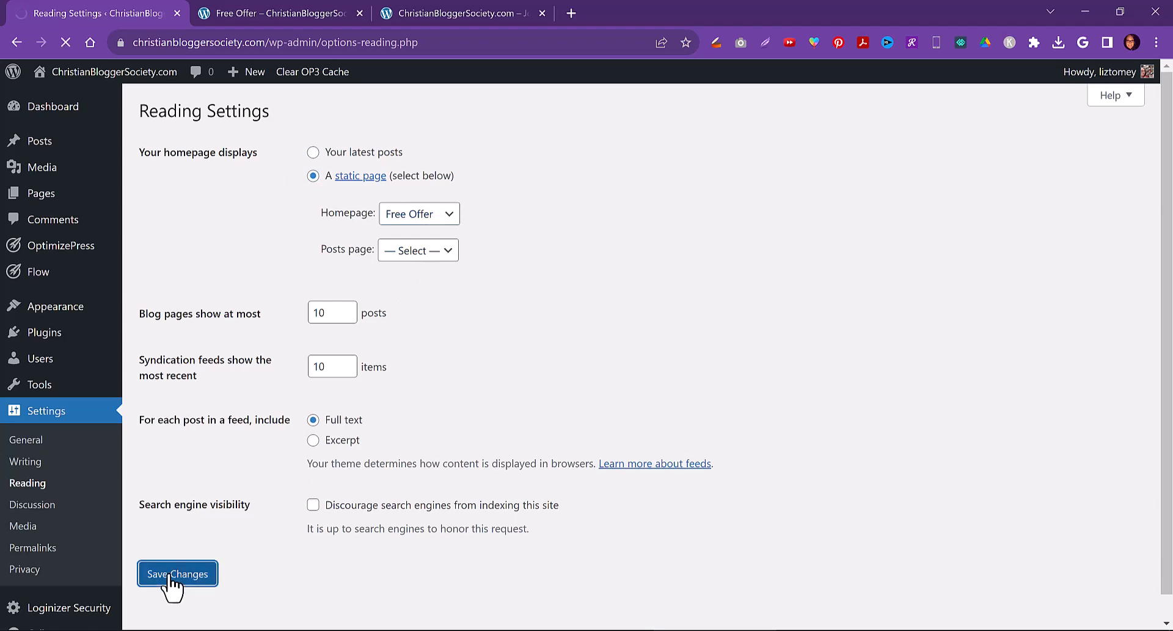
Reload the site homepage to check the new front page
{"action": "left_click", "coordinate": [489, 7]}
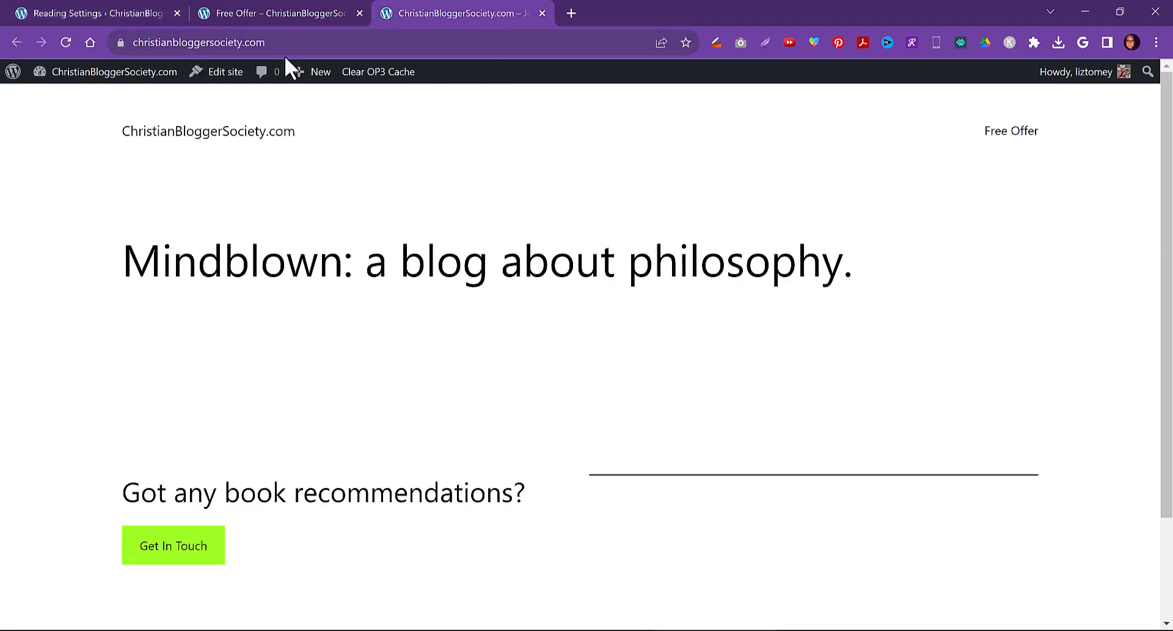
{"action": "left_click", "coordinate": [66, 44]}
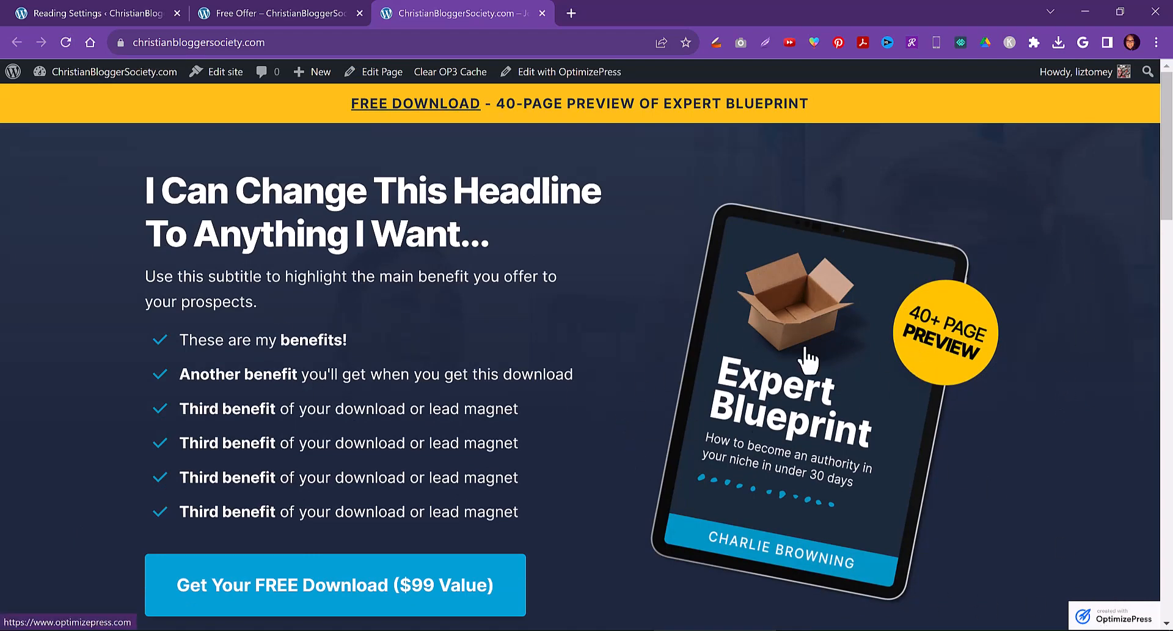
{"action": "left_click", "coordinate": [74, 9]}
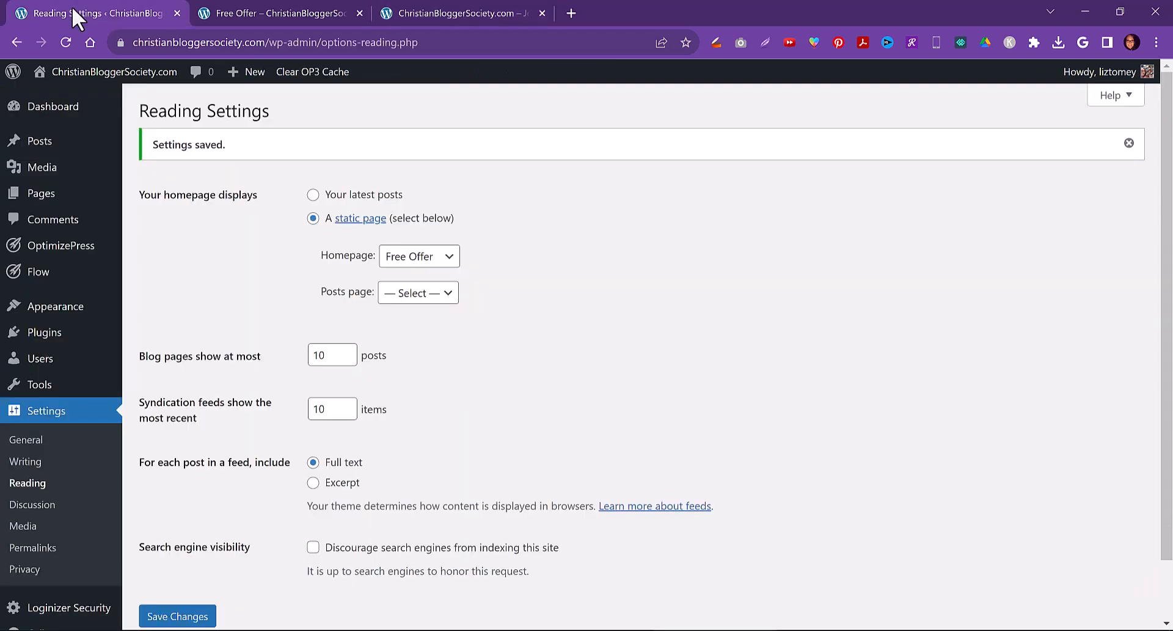
Turn off the OptimizePress promotional backlink in Affiliates settings, save, and reload the Free Offer page
{"action": "mouse_move", "coordinate": [61, 256]}
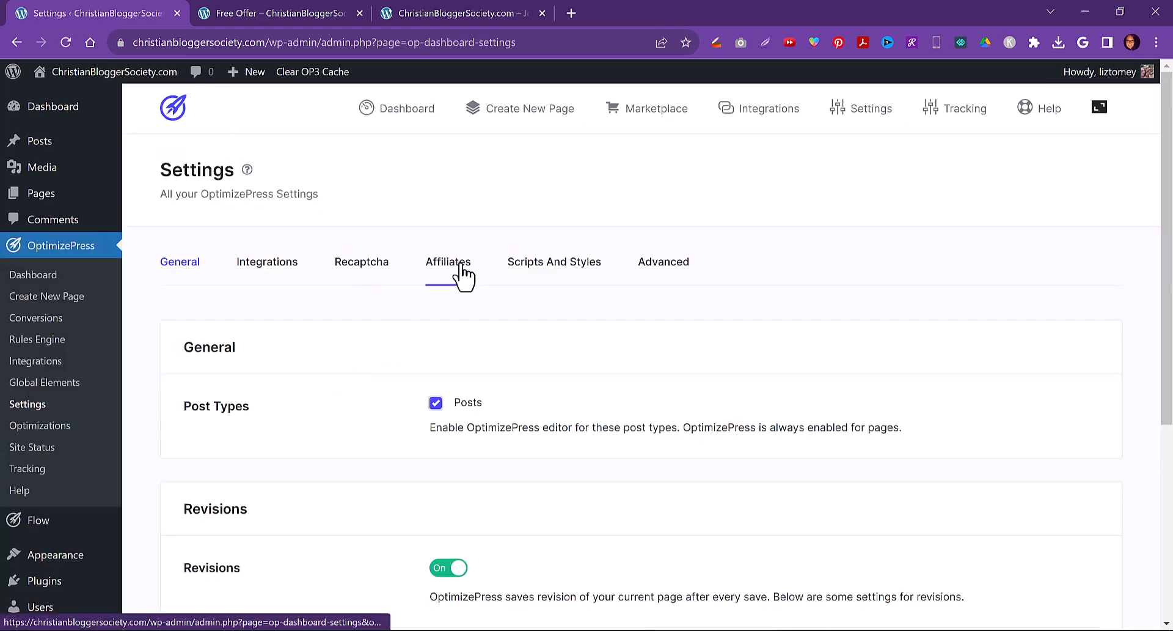
{"action": "left_click", "coordinate": [462, 275]}
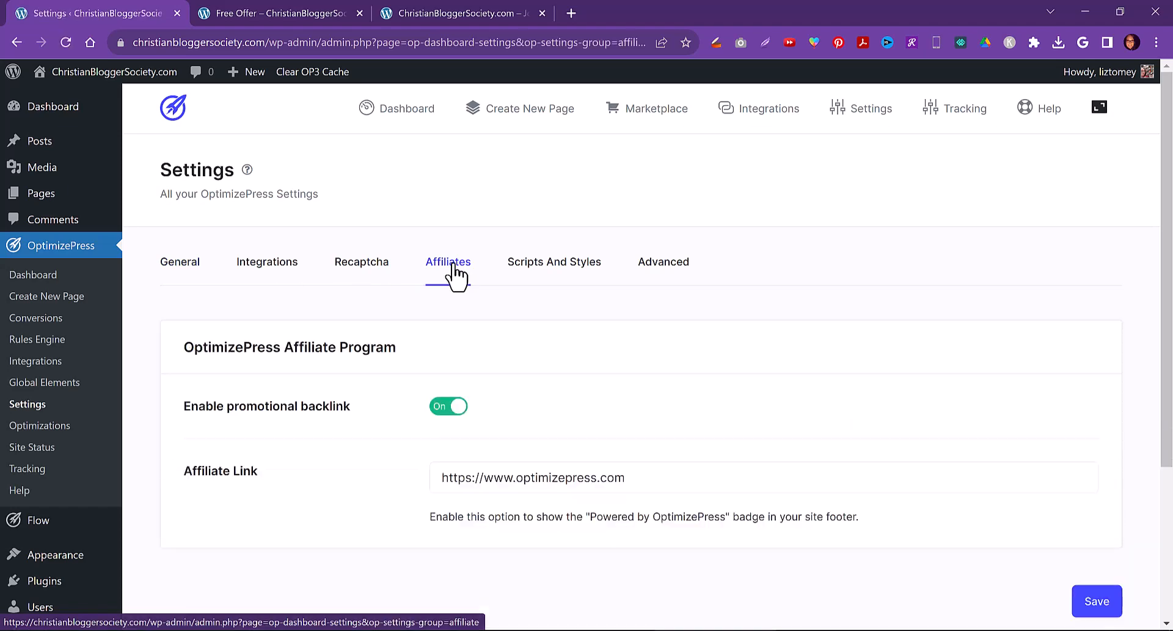
{"action": "left_click", "coordinate": [437, 410]}
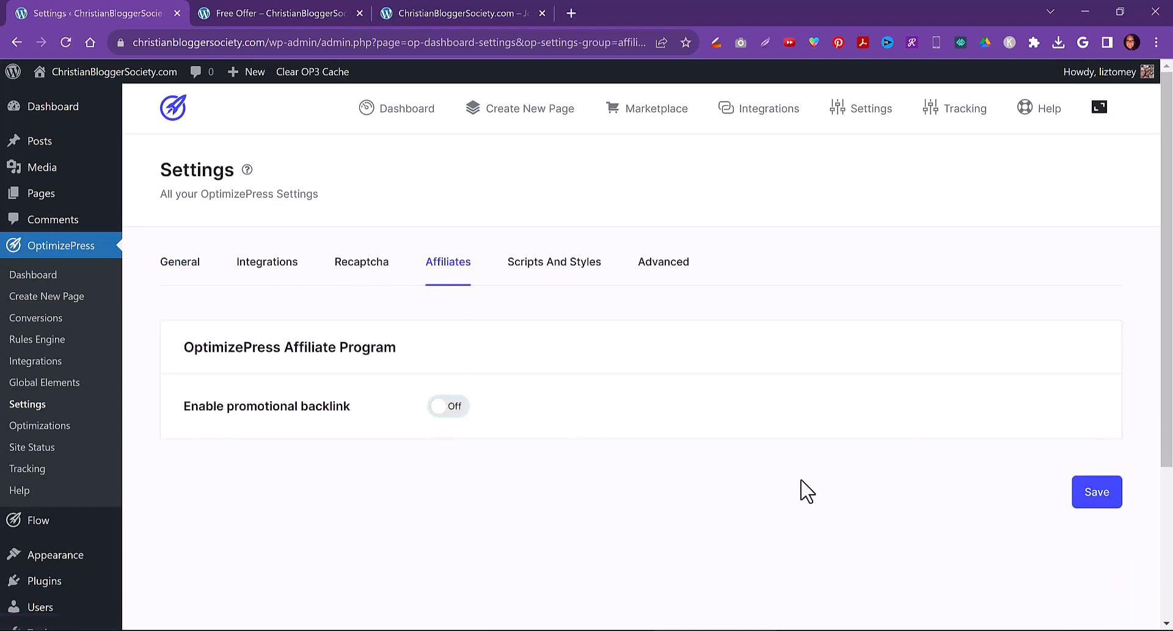
{"action": "left_click", "coordinate": [1103, 505]}
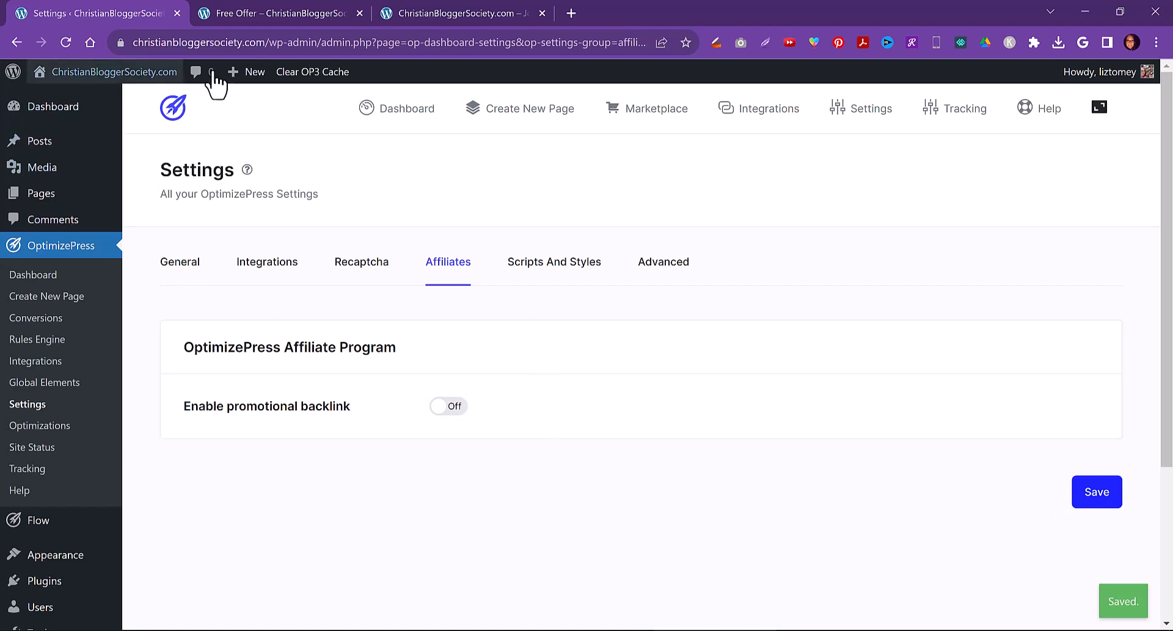
{"action": "left_click", "coordinate": [293, 12]}
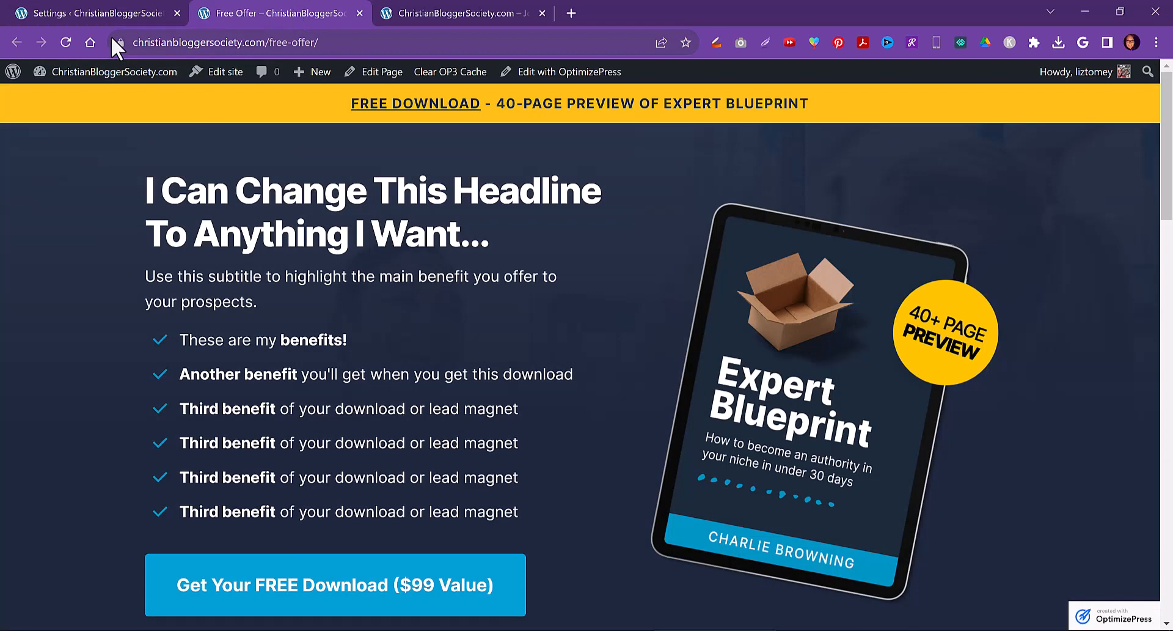
{"action": "left_click", "coordinate": [64, 42]}
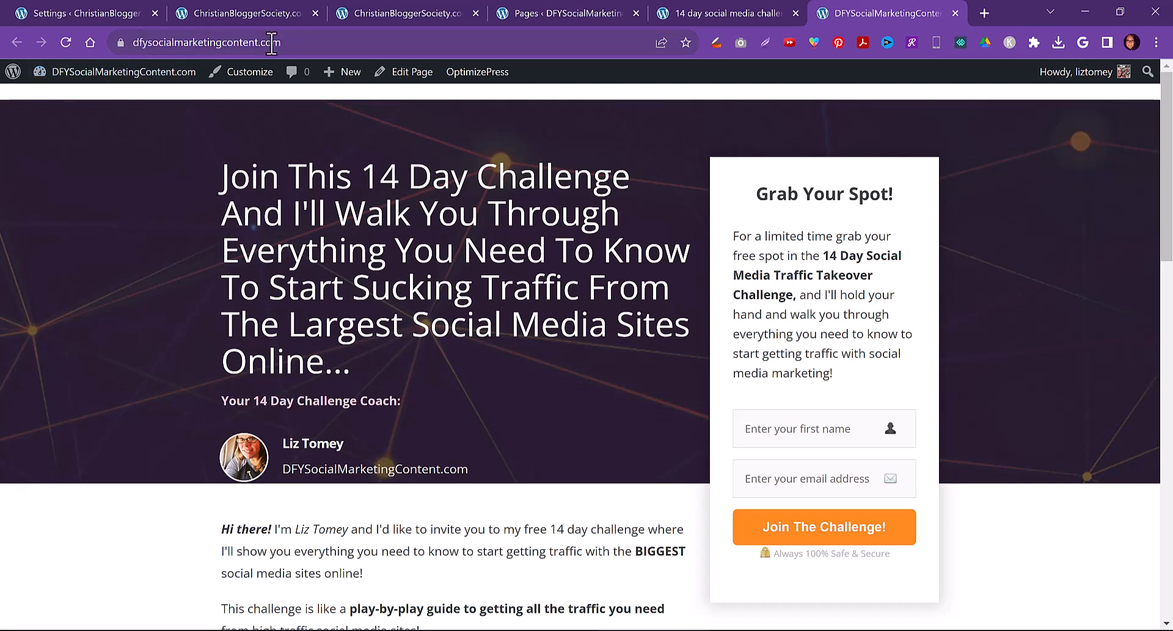
Review another site's opt-in page and its email-confirmation page for comparison
{"action": "left_click_drag", "start_coordinate": [1167, 123], "coordinate": [1083, 89]}
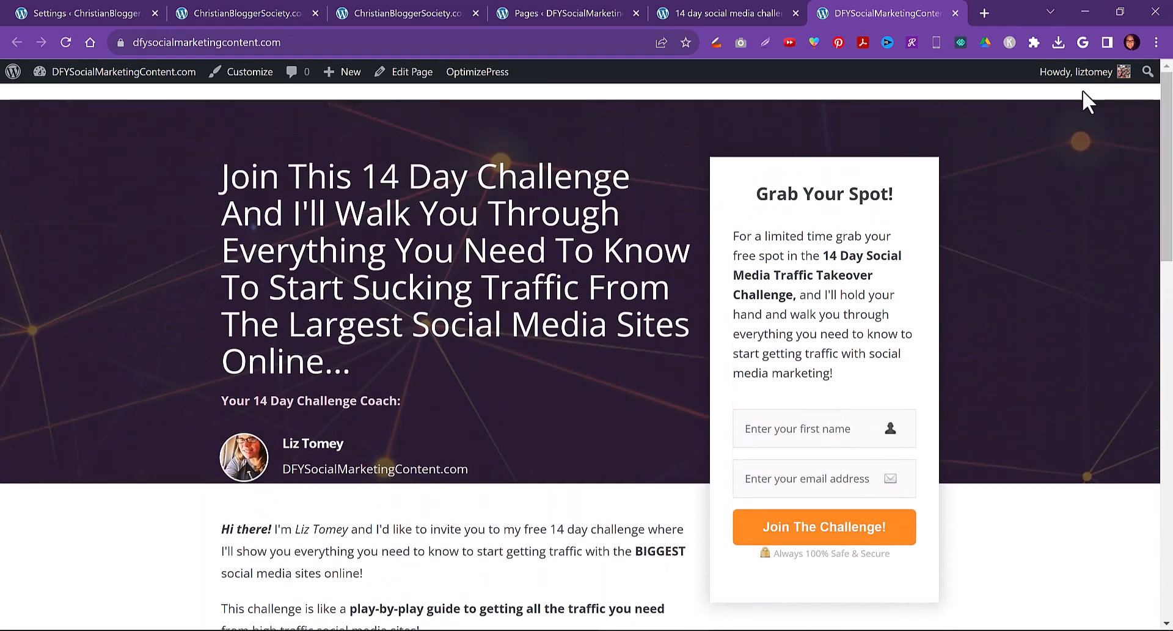
{"action": "left_click", "coordinate": [717, 9]}
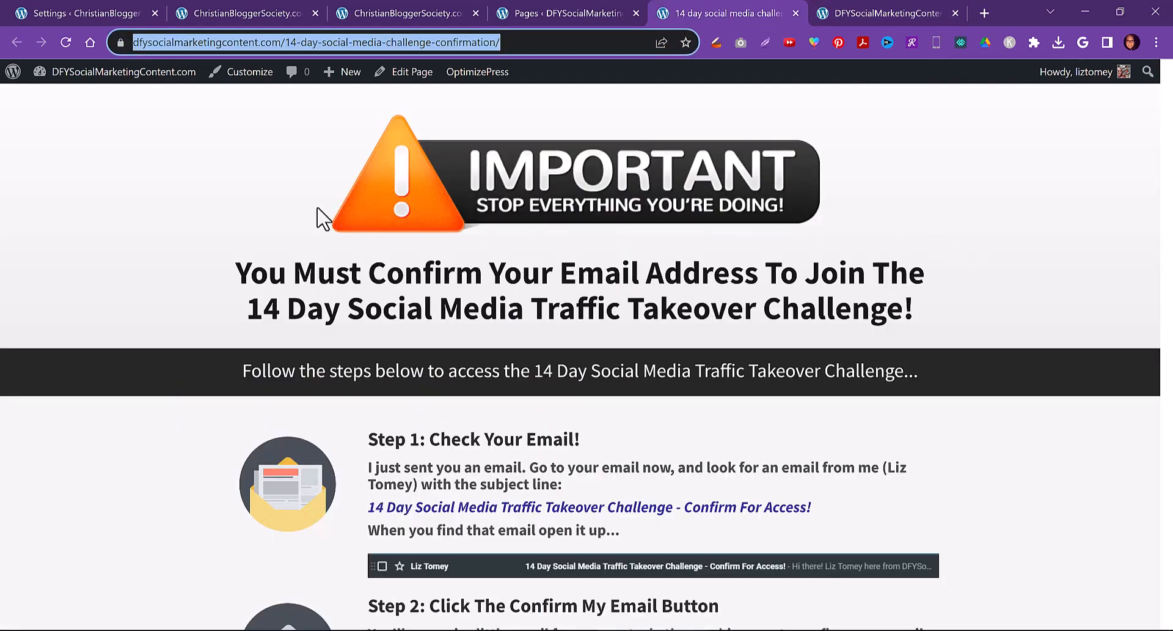
{"action": "scroll", "coordinate": [780, 305], "scroll_direction": "down", "scroll_amount": 5}
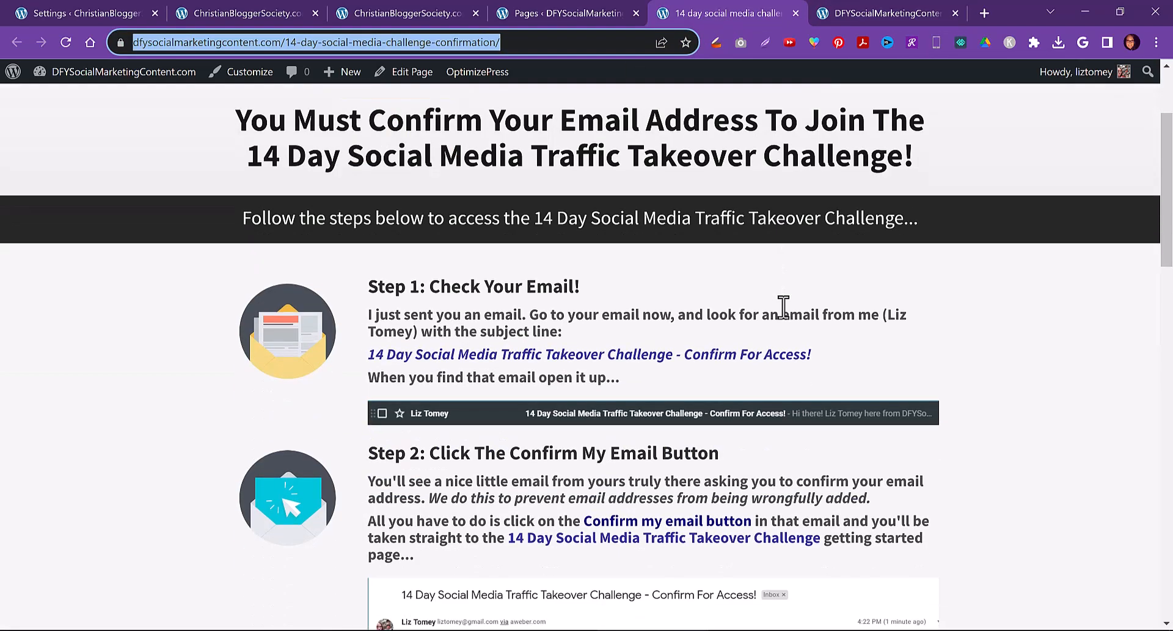
{"action": "scroll", "coordinate": [783, 307], "scroll_direction": "down", "scroll_amount": 5}
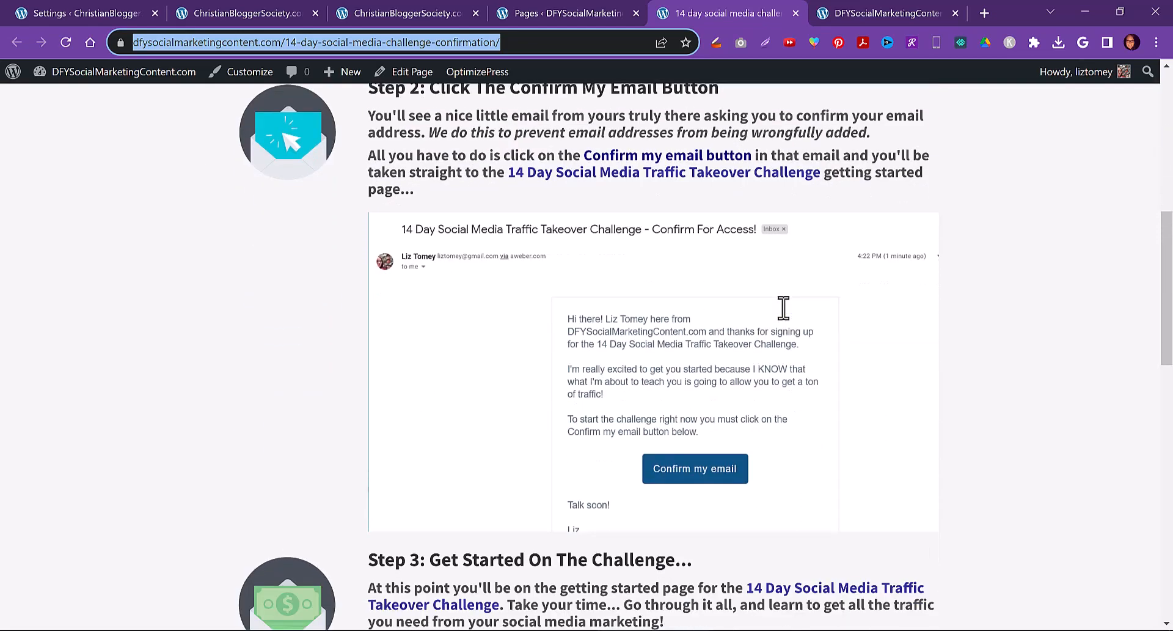
{"action": "scroll", "coordinate": [784, 306], "scroll_direction": "down", "scroll_amount": 13}
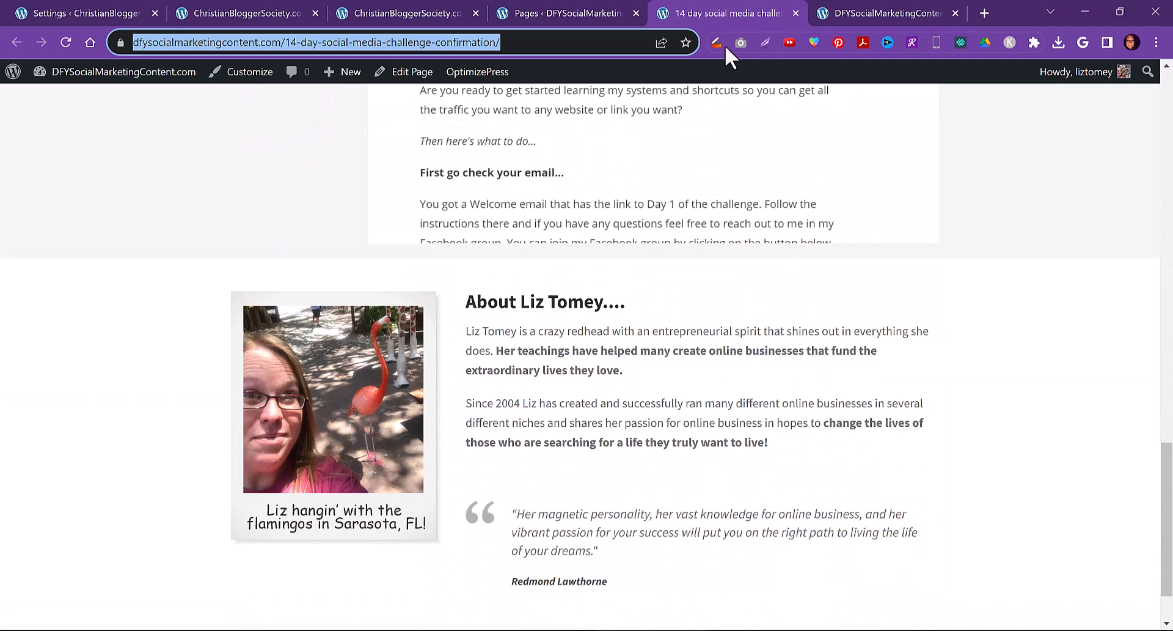
{"action": "left_click", "coordinate": [875, 12]}
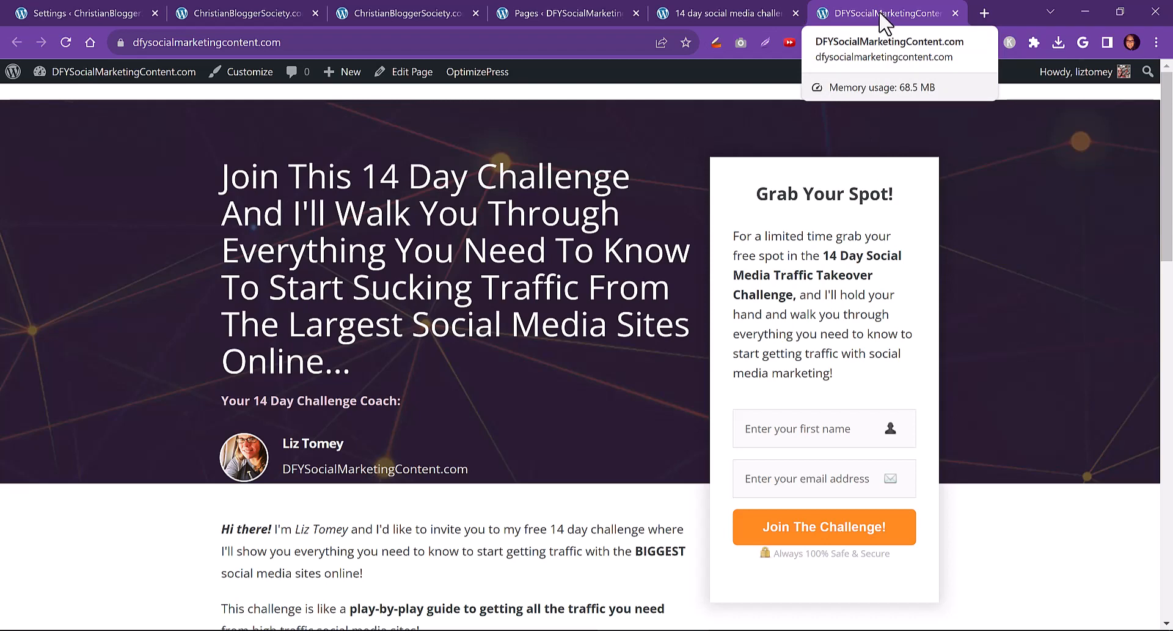
{"action": "left_click", "coordinate": [242, 20]}
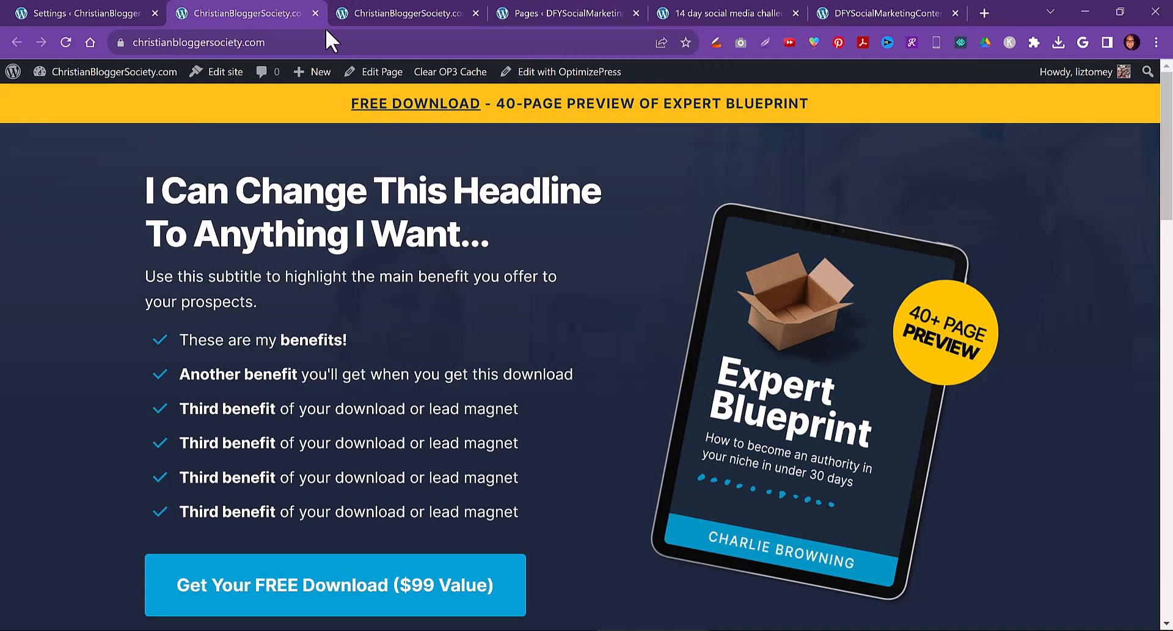
Switch between the other site's confirmation page and its opt-in page for reference
{"action": "left_click", "coordinate": [846, 11]}
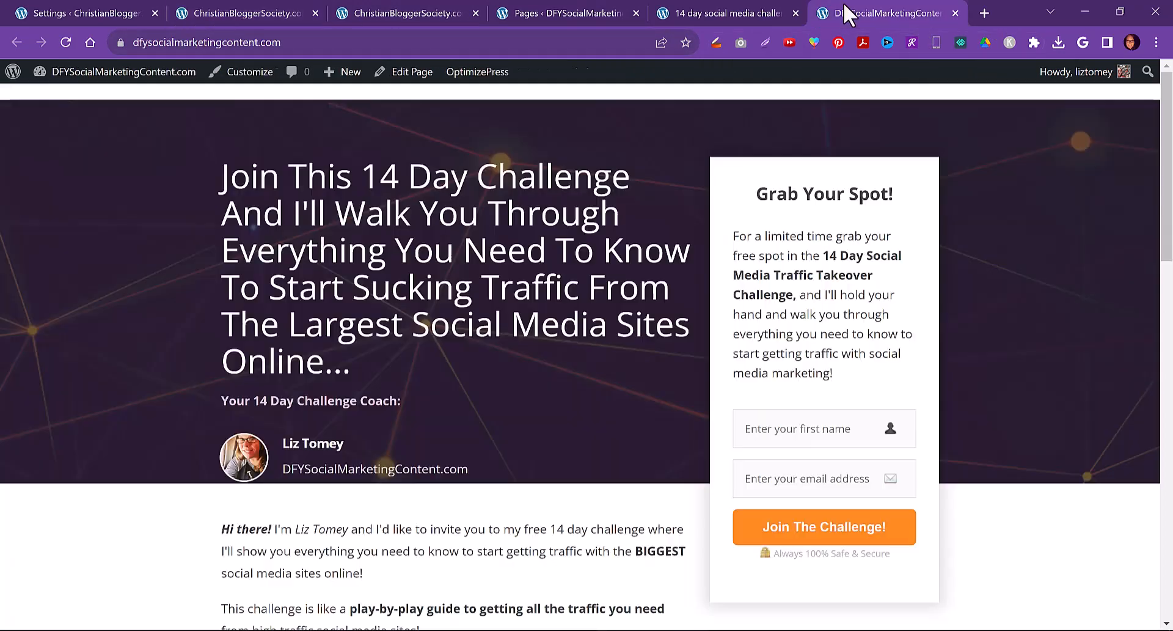
{"action": "left_click", "coordinate": [717, 9]}
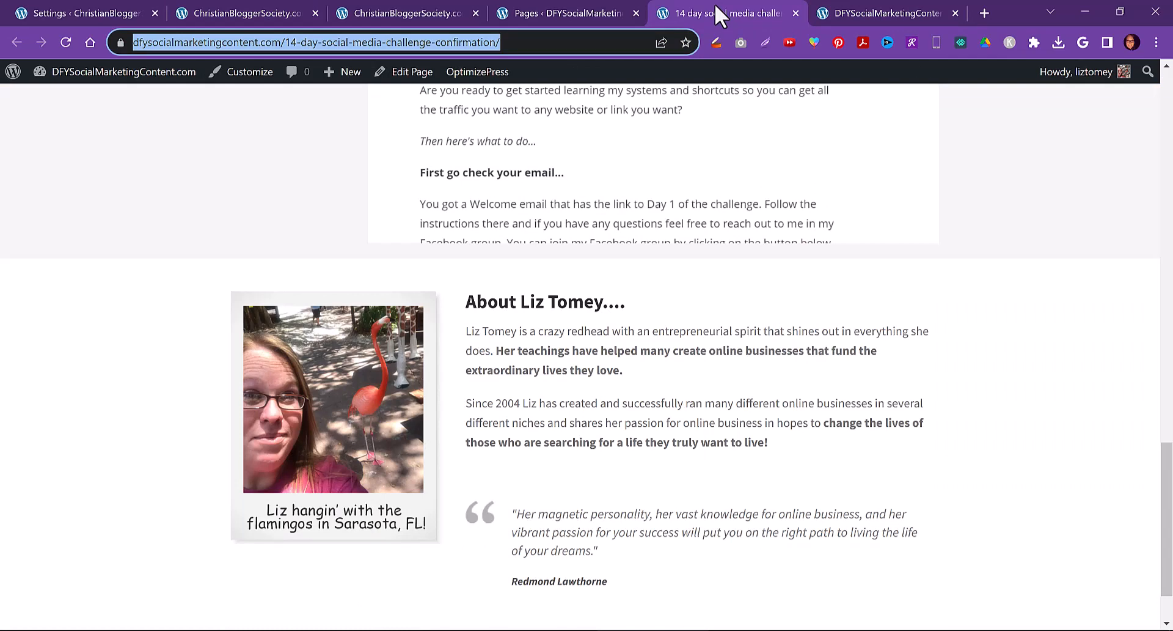
{"action": "left_click", "coordinate": [867, 8]}
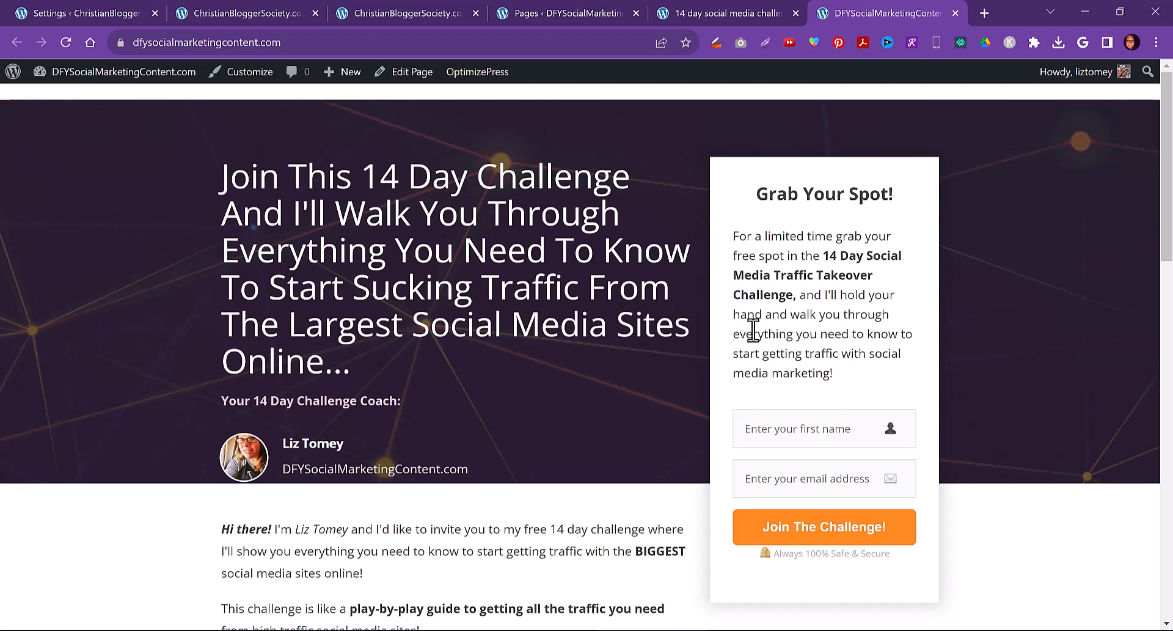
Open Create New Page, open the Savvy Collection, and preview the Savvy Confirmation template
{"action": "left_click", "coordinate": [54, 12]}
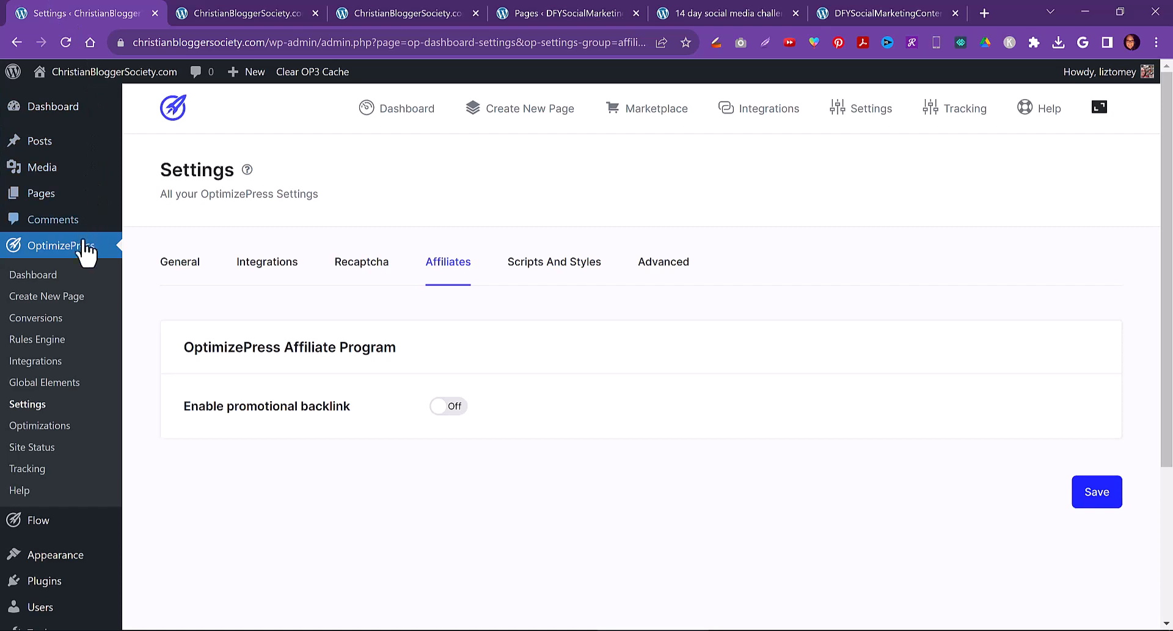
{"action": "left_click", "coordinate": [54, 299]}
{"action": "left_click", "coordinate": [275, 10]}
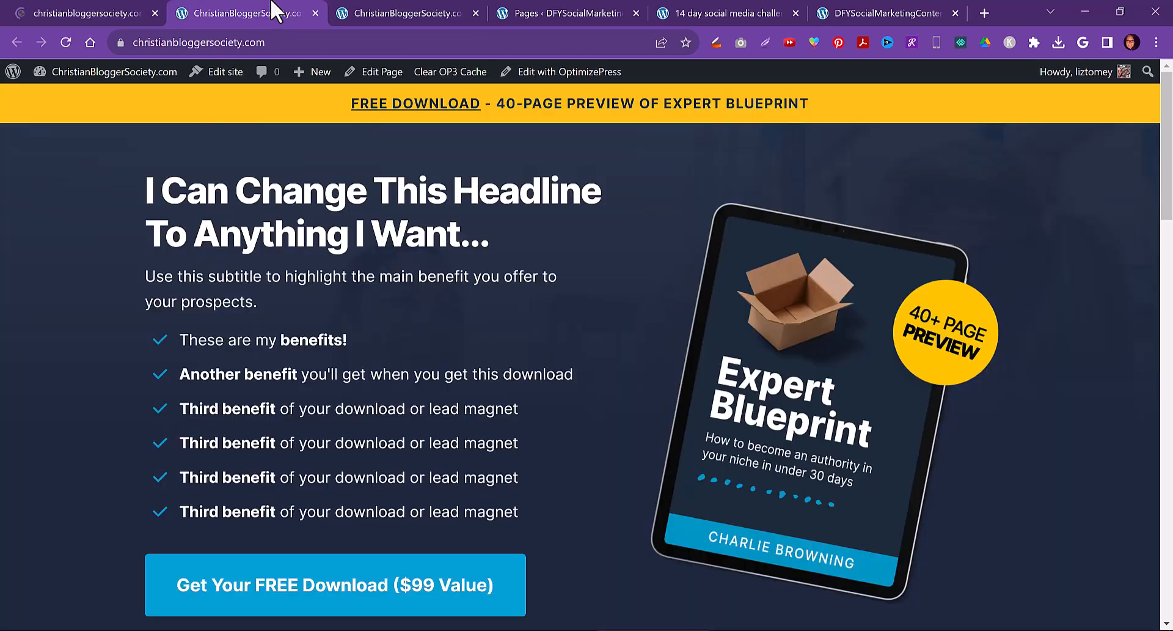
{"action": "left_click", "coordinate": [104, 13]}
{"action": "scroll", "coordinate": [315, 327], "scroll_direction": "down", "scroll_amount": 5}
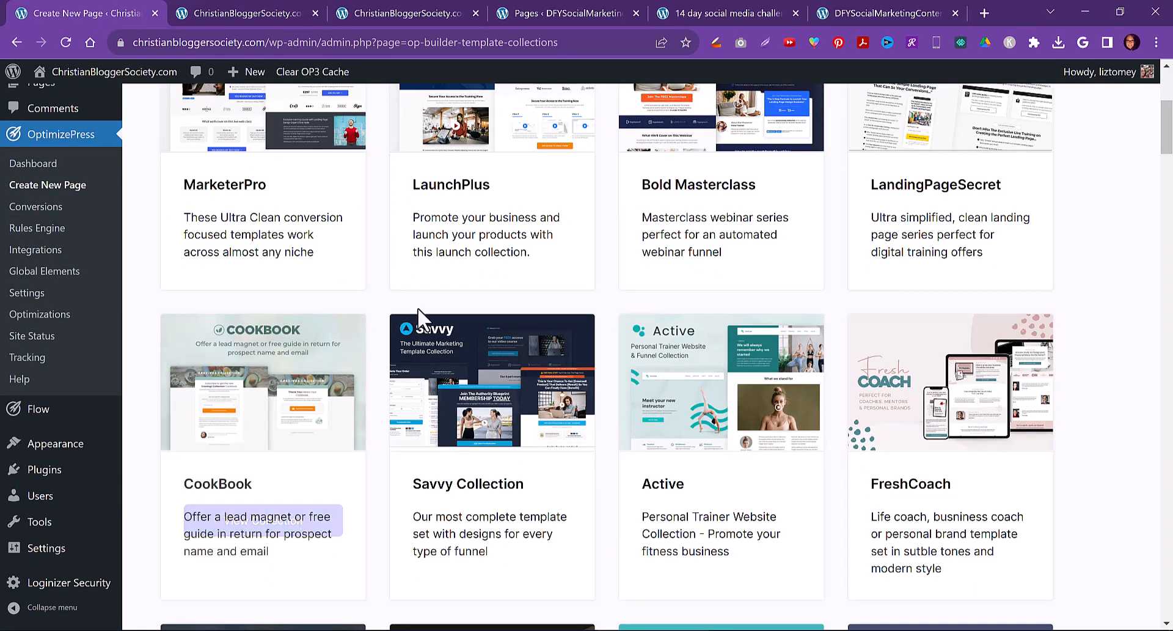
{"action": "mouse_move", "coordinate": [460, 361]}
{"action": "left_click", "coordinate": [496, 524]}
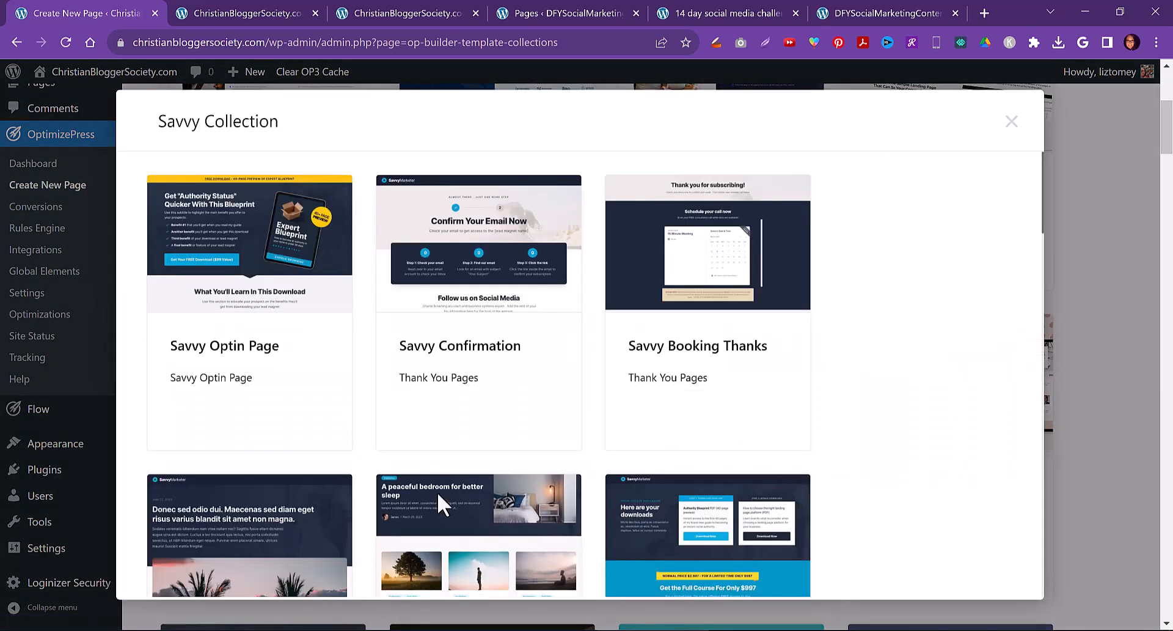
{"action": "mouse_move", "coordinate": [419, 360]}
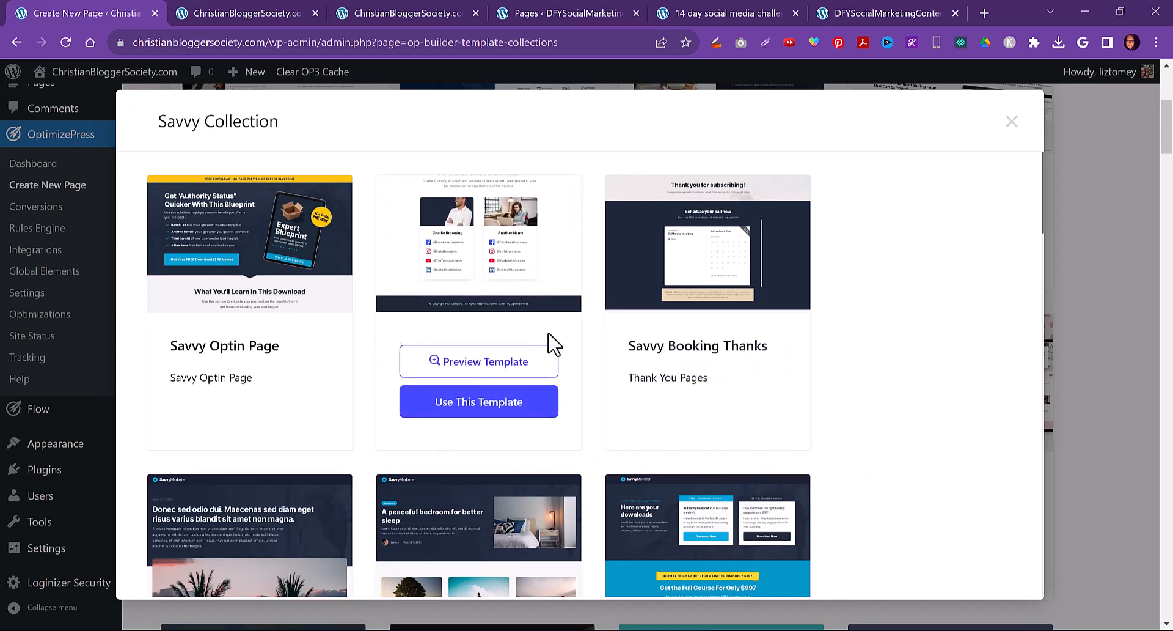
{"action": "left_click", "coordinate": [484, 367]}
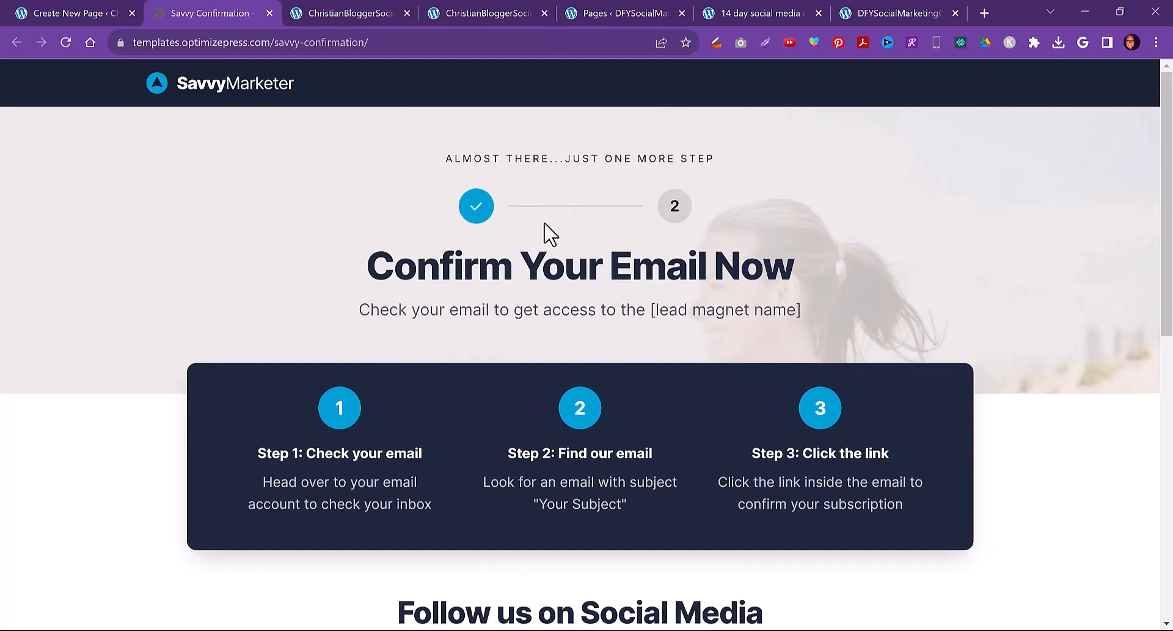
Compare the Savvy Confirmation preview with the other site's confirmation page and the new homepage
{"action": "left_click", "coordinate": [751, 12]}
{"action": "scroll", "coordinate": [704, 406], "scroll_direction": "up", "scroll_amount": 7}
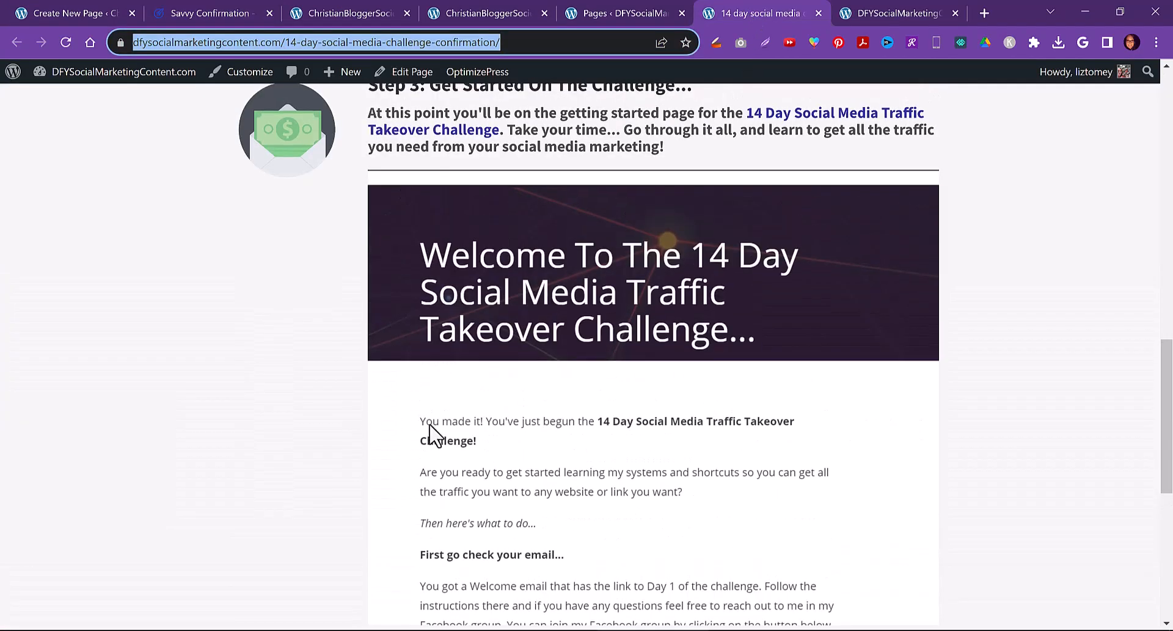
{"action": "scroll", "coordinate": [597, 434], "scroll_direction": "up", "scroll_amount": 12}
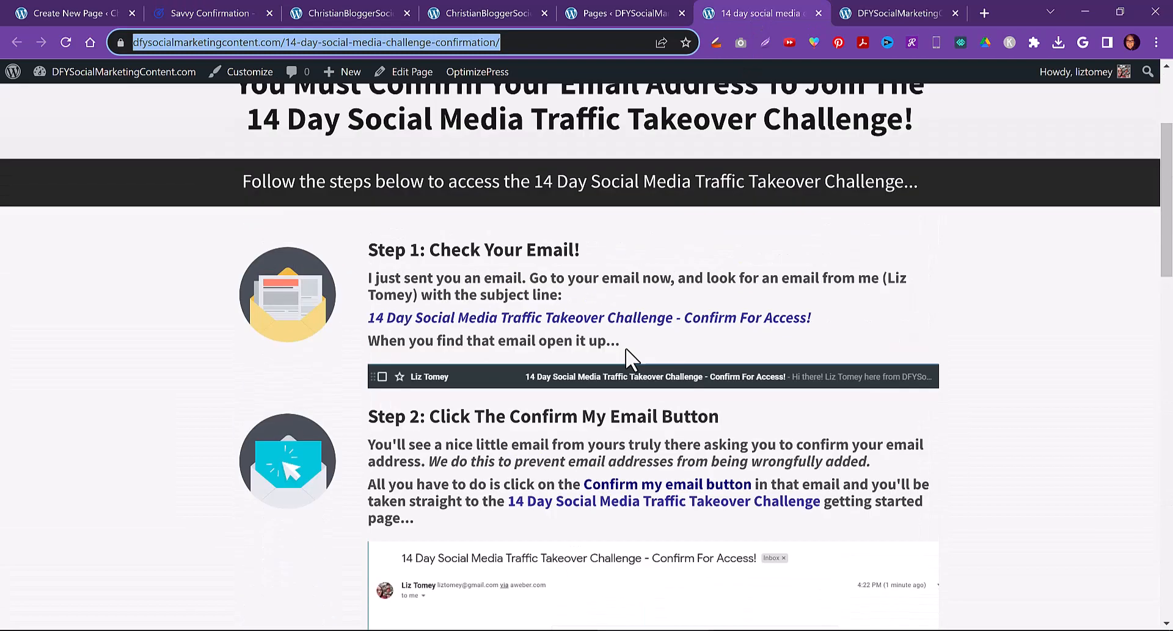
{"action": "scroll", "coordinate": [630, 358], "scroll_direction": "up", "scroll_amount": 1}
{"action": "left_click", "coordinate": [228, 11]}
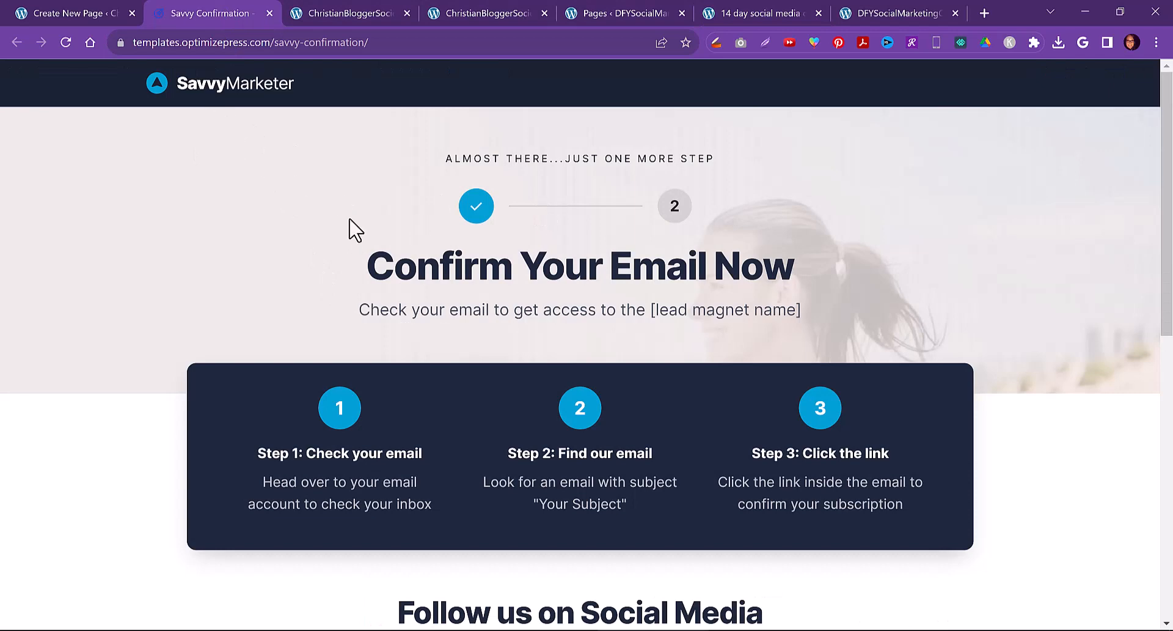
{"action": "scroll", "coordinate": [576, 309], "scroll_direction": "down", "scroll_amount": 9}
{"action": "scroll", "coordinate": [567, 379], "scroll_direction": "down", "scroll_amount": 1}
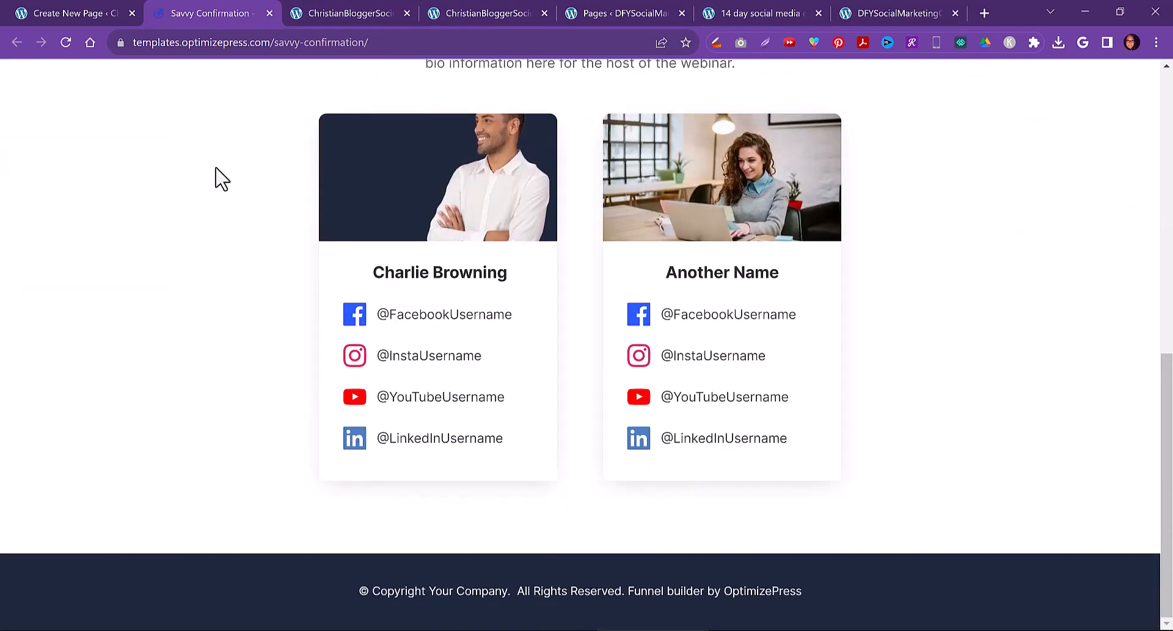
{"action": "left_click", "coordinate": [20, 11]}
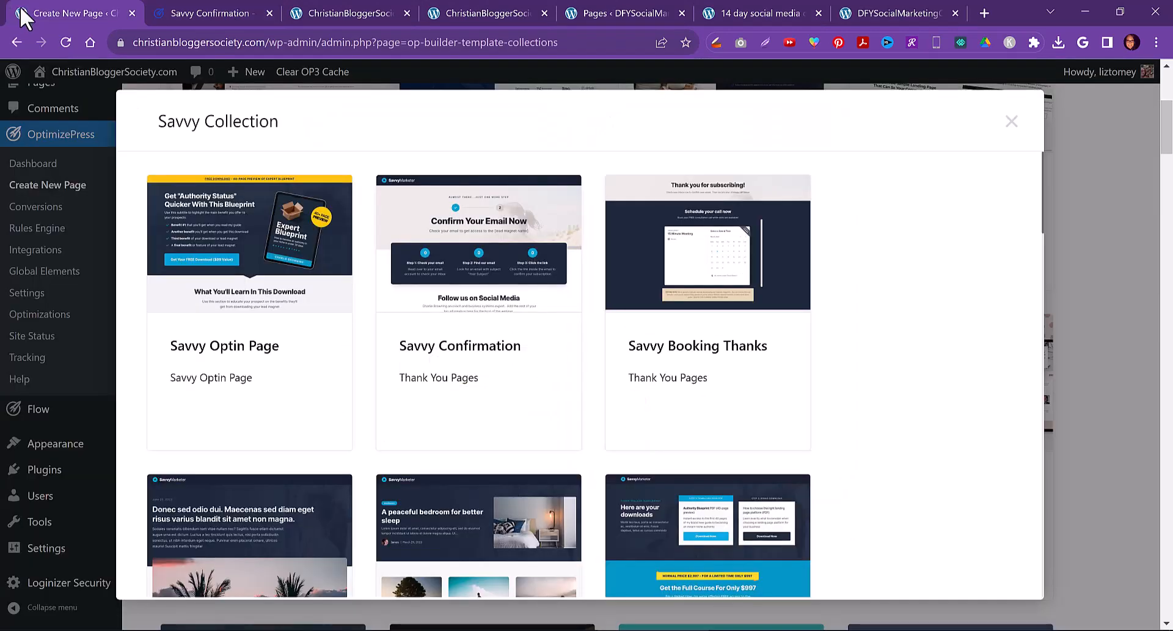
{"action": "left_click", "coordinate": [222, 2]}
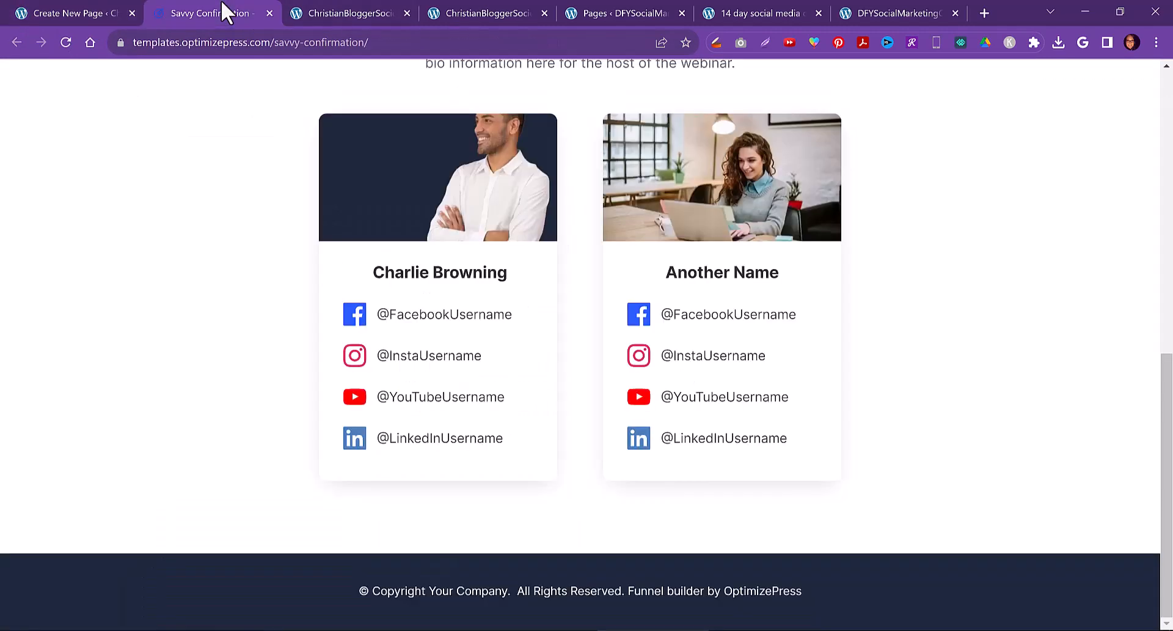
{"action": "left_click", "coordinate": [343, 7]}
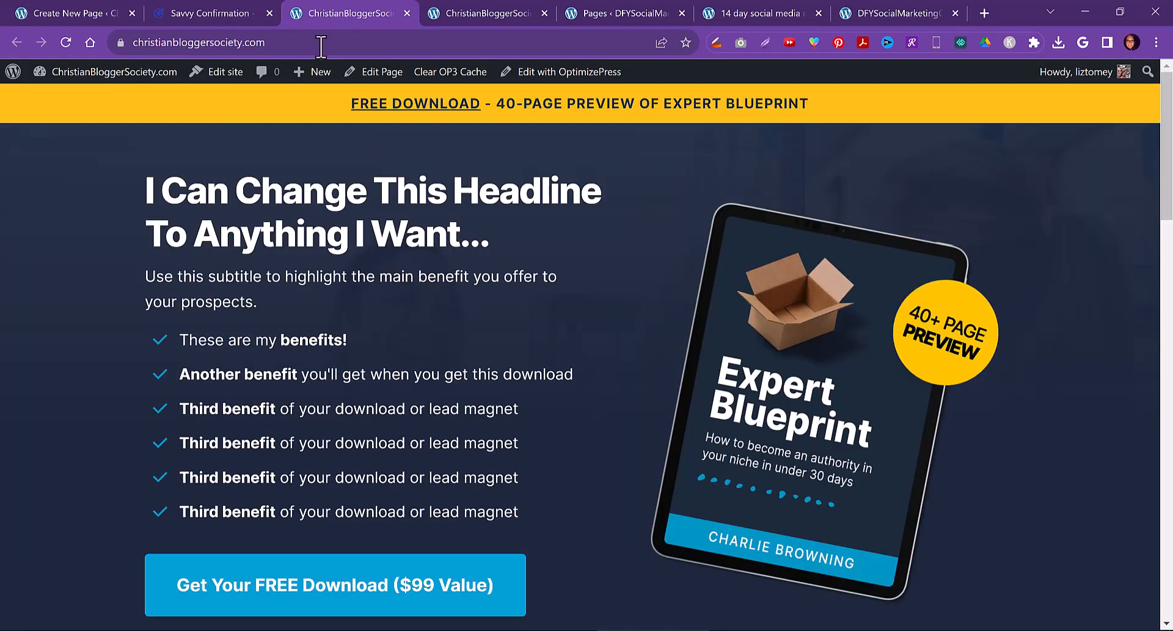
{"action": "left_click", "coordinate": [750, 8]}
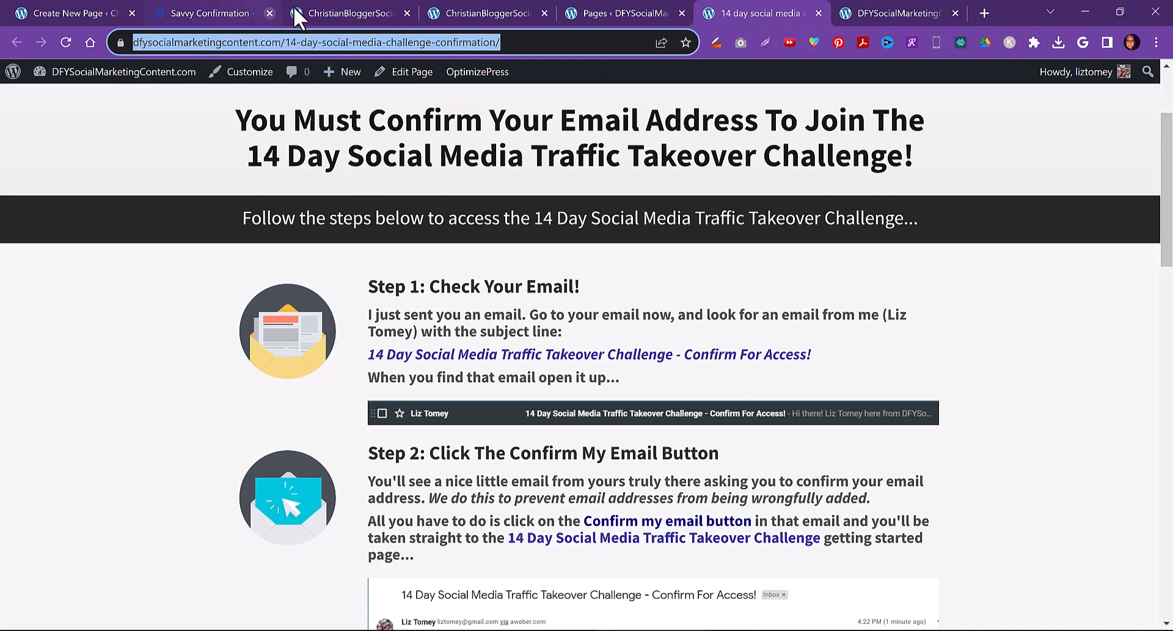
{"action": "left_click", "coordinate": [200, 8]}
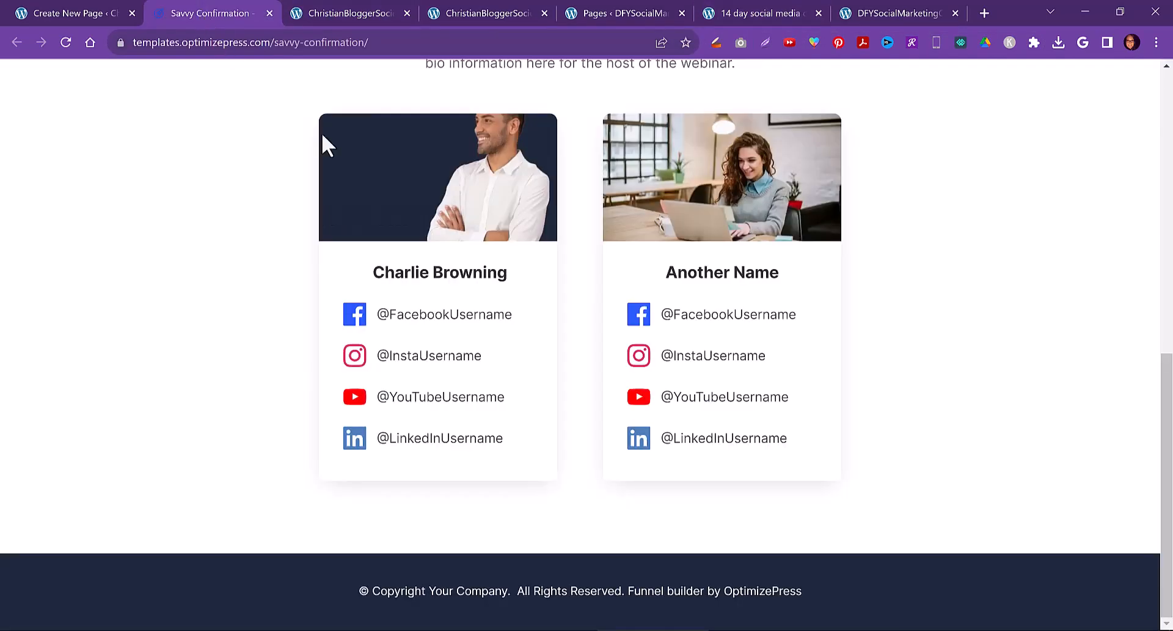
{"action": "left_click", "coordinate": [335, 7]}
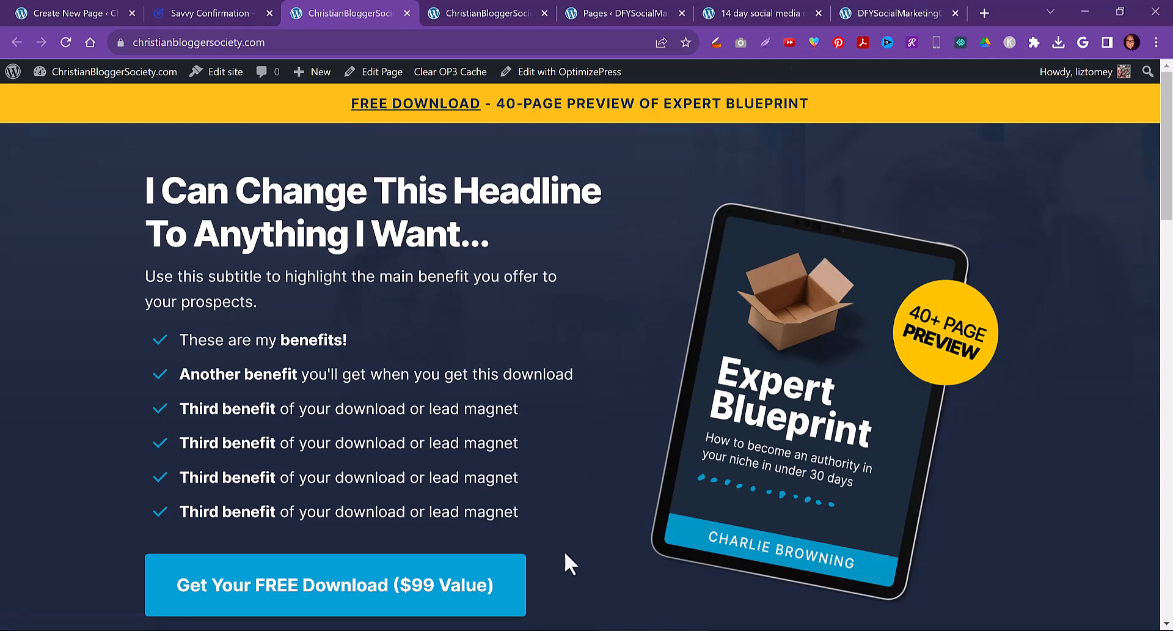
{"action": "left_click", "coordinate": [194, 10]}
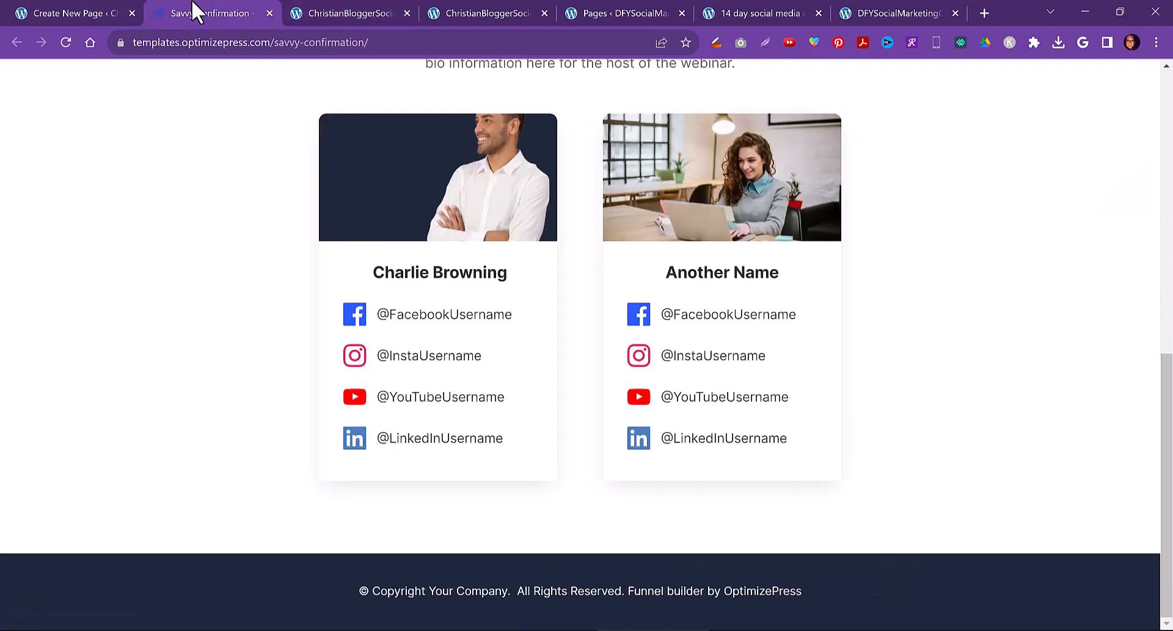
{"action": "left_click", "coordinate": [61, 11]}
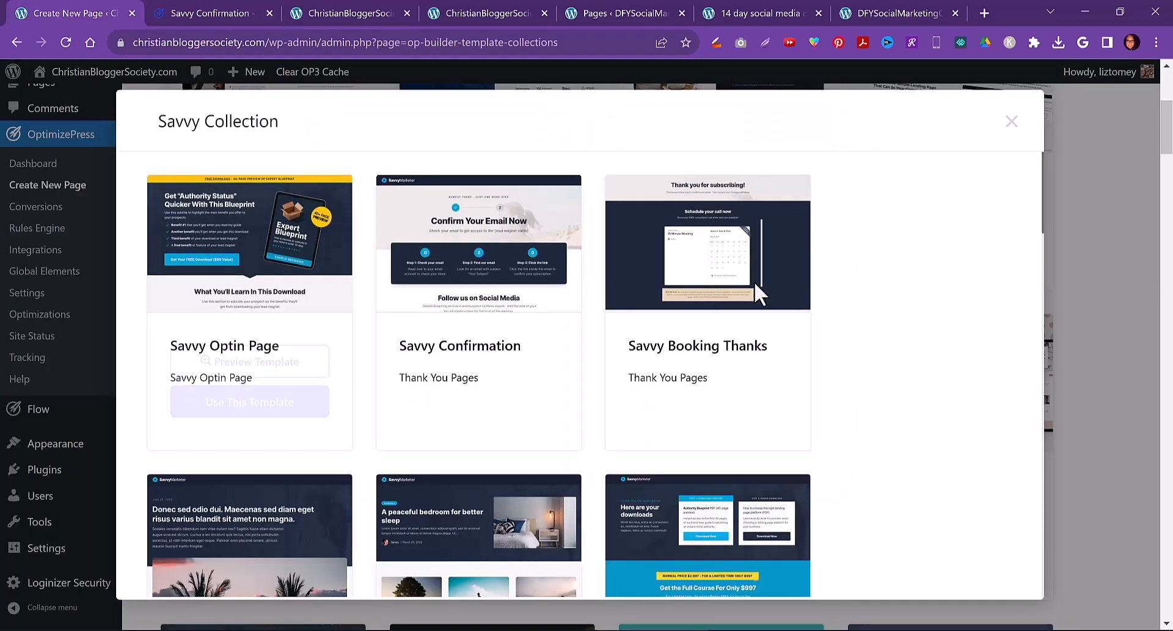
Browse through the remaining Savvy Collection templates and close the collection
{"action": "scroll", "coordinate": [863, 330], "scroll_direction": "down", "scroll_amount": 4}
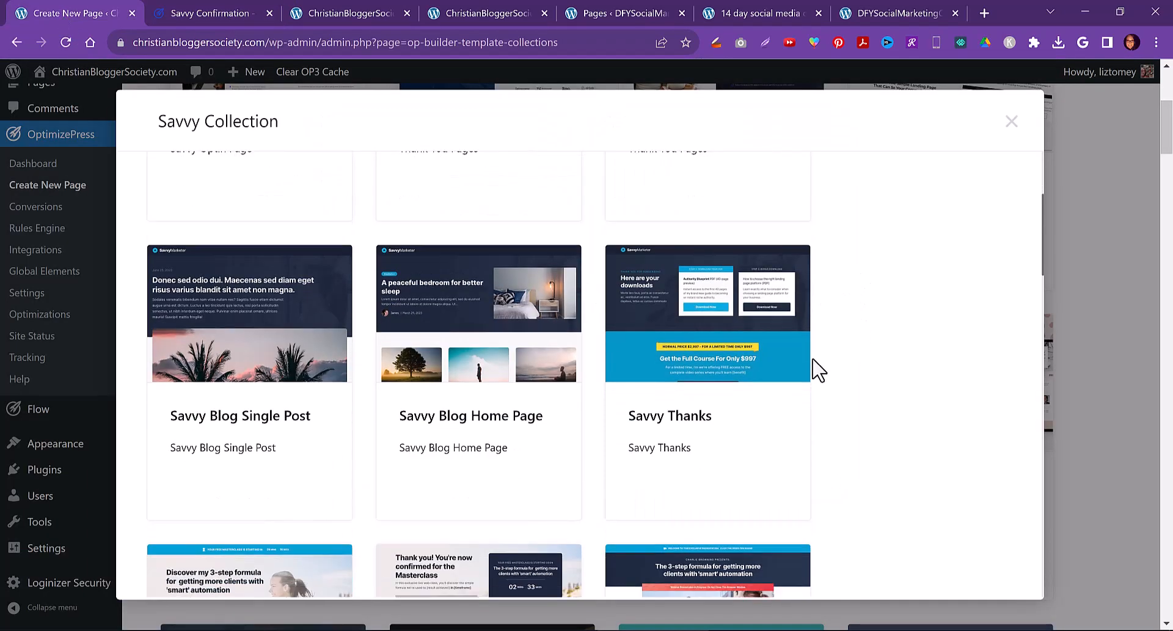
{"action": "mouse_move", "coordinate": [743, 364]}
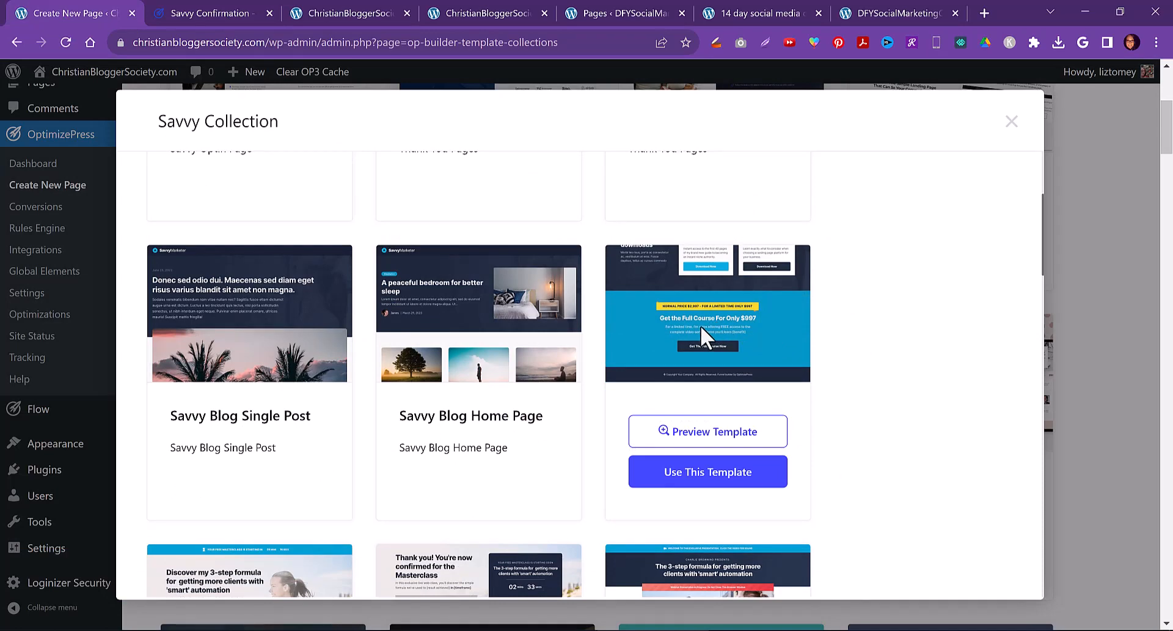
{"action": "scroll", "coordinate": [964, 379], "scroll_direction": "down", "scroll_amount": 5}
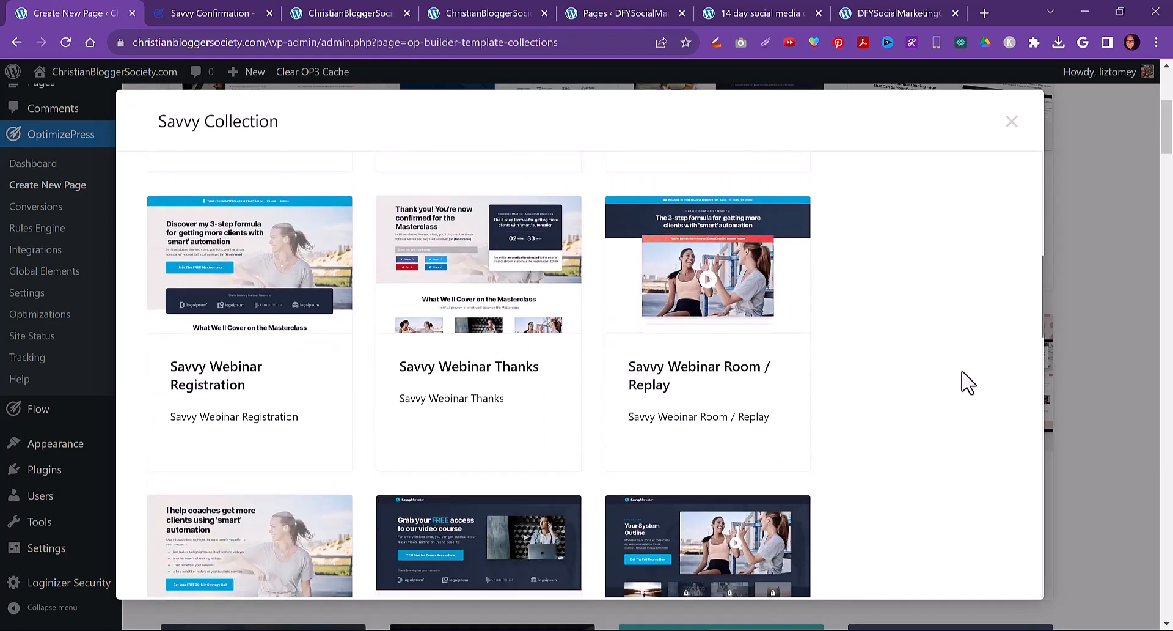
{"action": "scroll", "coordinate": [878, 372], "scroll_direction": "down", "scroll_amount": 3}
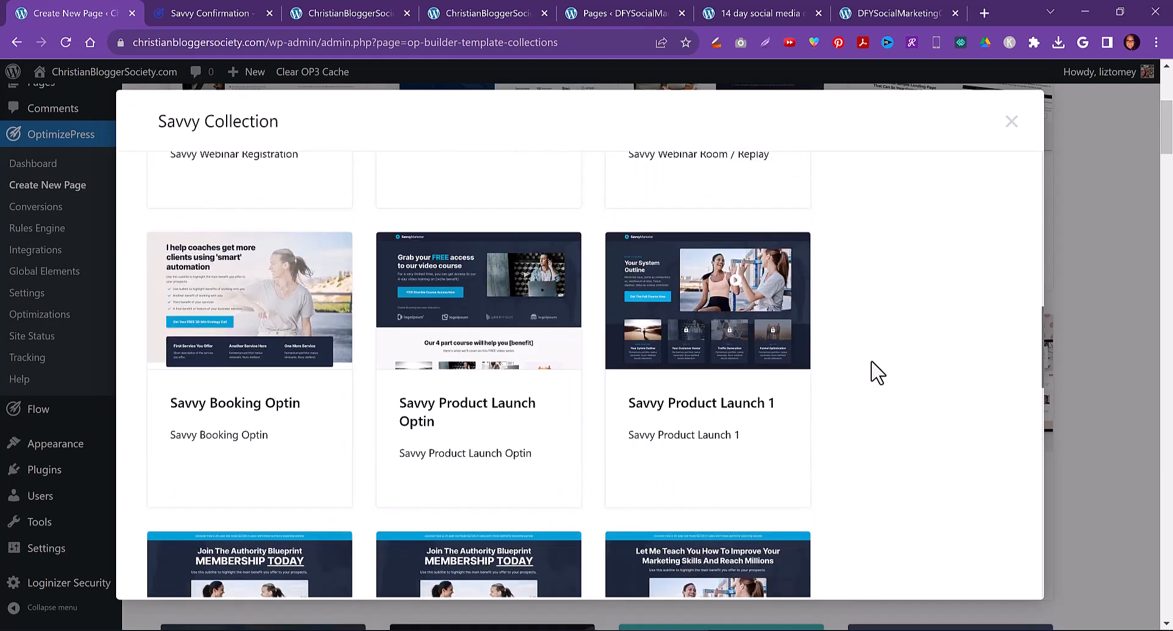
{"action": "scroll", "coordinate": [878, 376], "scroll_direction": "down", "scroll_amount": 5}
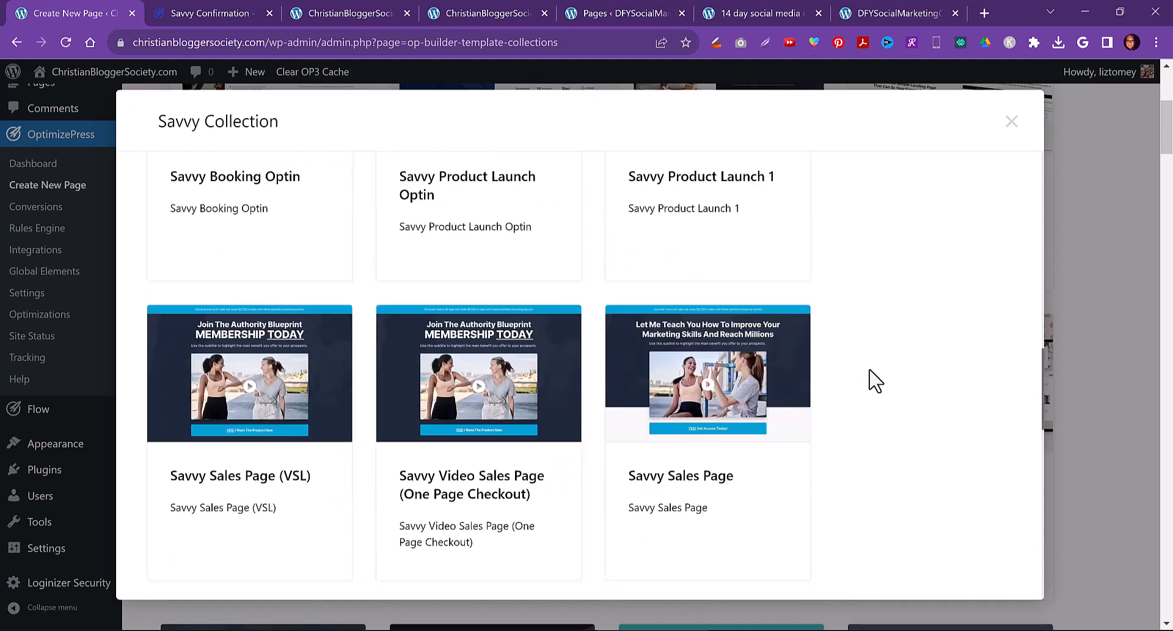
{"action": "scroll", "coordinate": [875, 380], "scroll_direction": "down", "scroll_amount": 2}
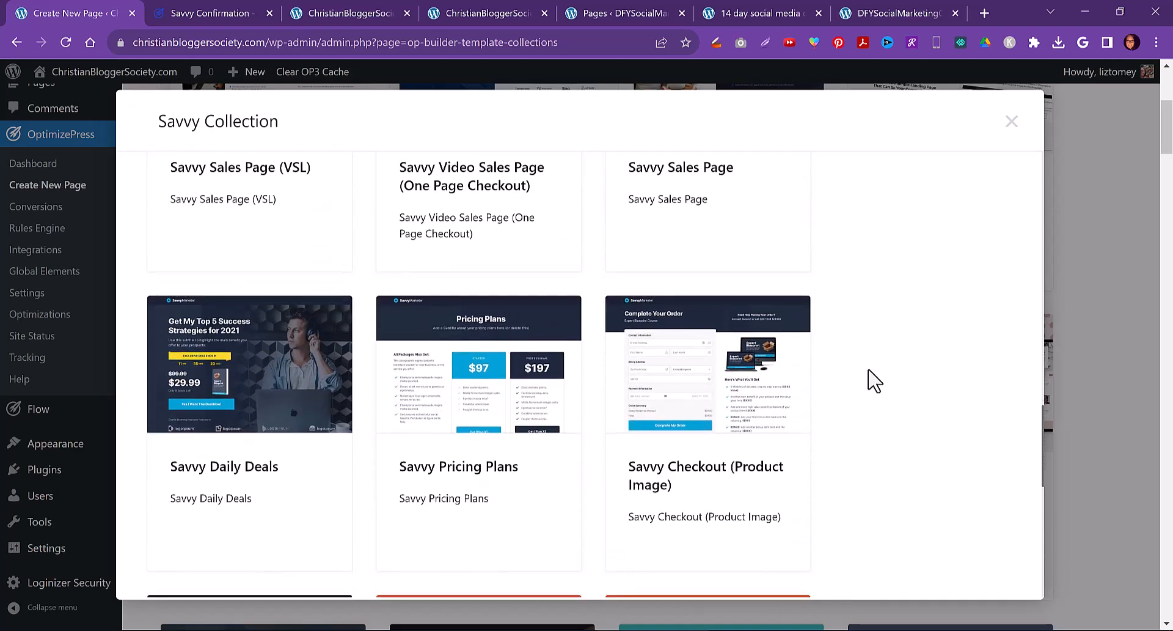
{"action": "scroll", "coordinate": [875, 380], "scroll_direction": "down", "scroll_amount": 1}
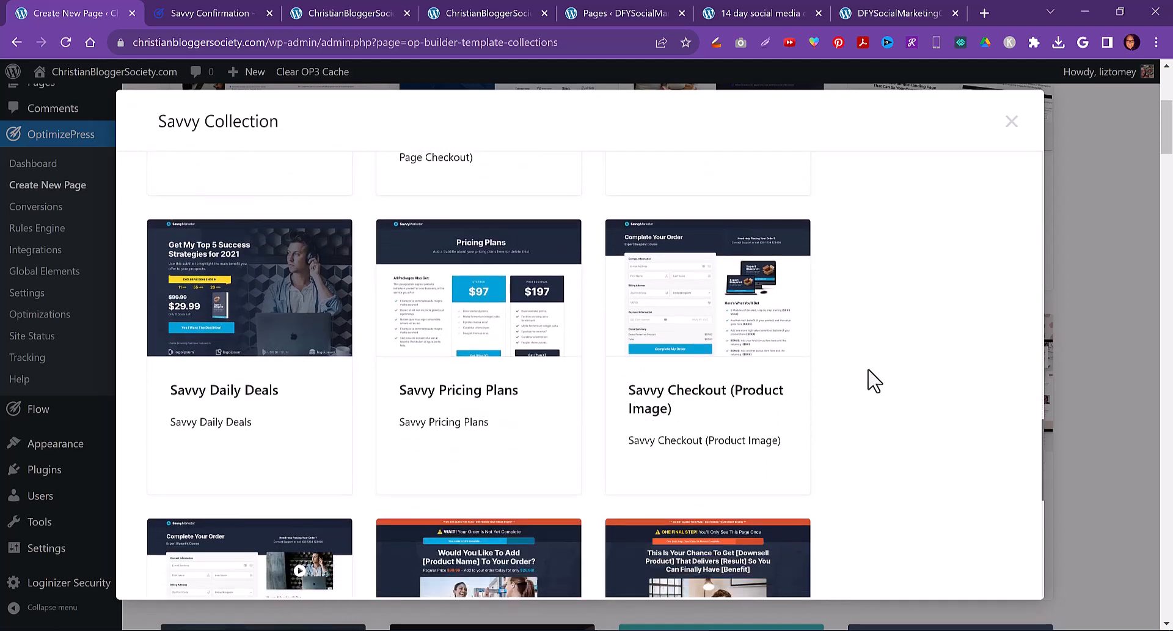
{"action": "scroll", "coordinate": [875, 380], "scroll_direction": "down", "scroll_amount": 3}
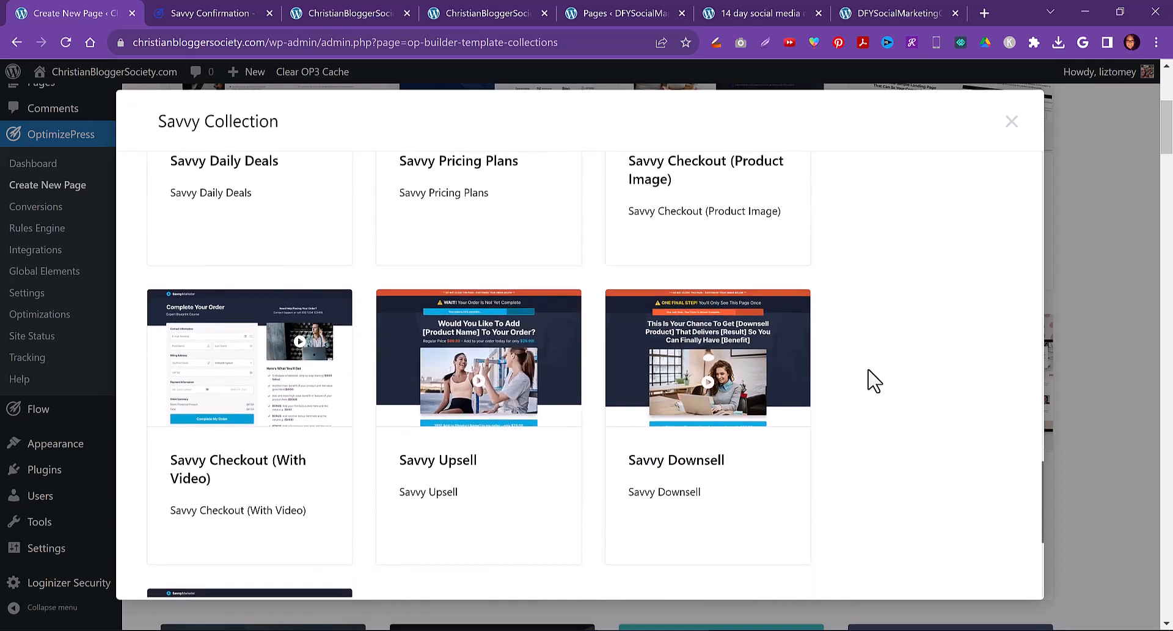
{"action": "scroll", "coordinate": [875, 380], "scroll_direction": "down", "scroll_amount": 4}
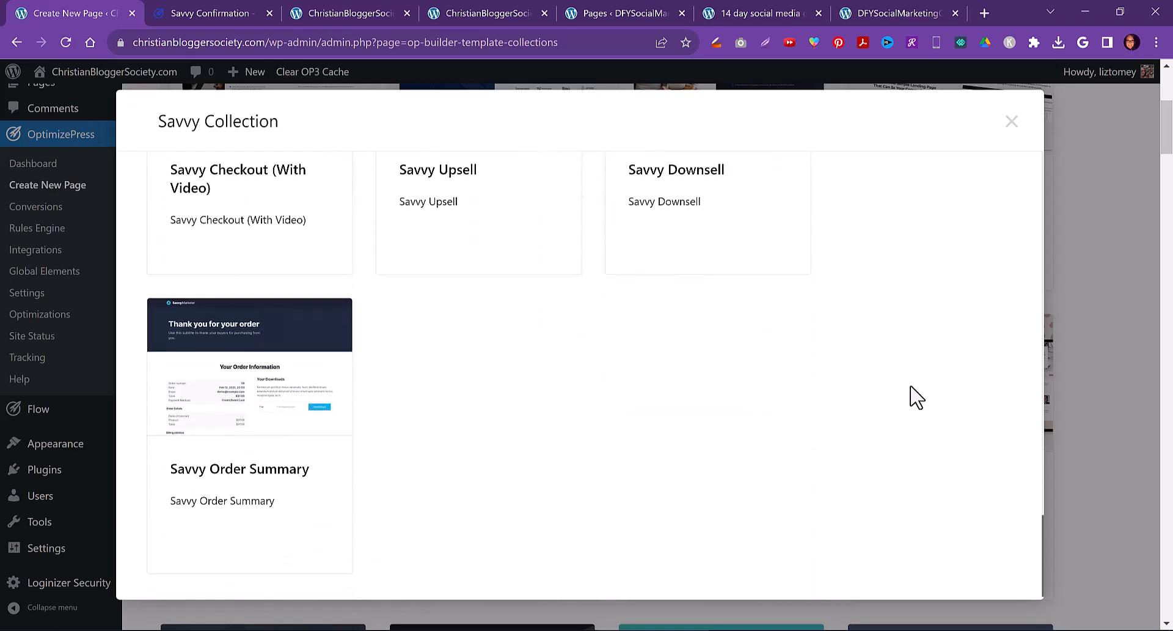
{"action": "left_click", "coordinate": [1011, 124]}
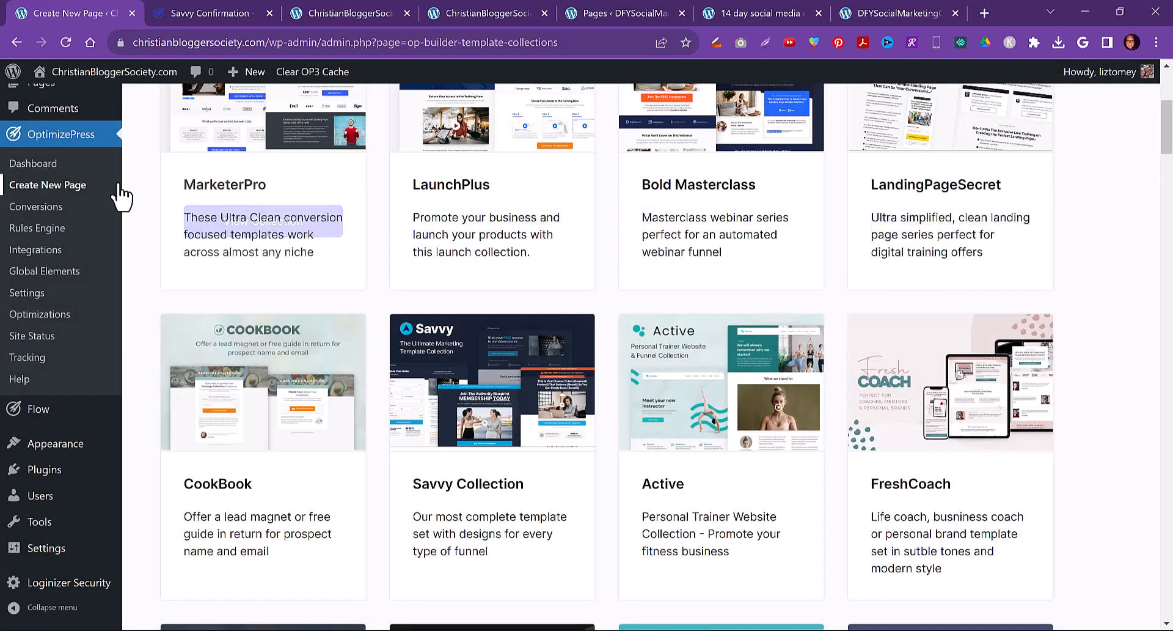
Clone the Free Offer page from the All Pages list
{"action": "scroll", "coordinate": [44, 191], "scroll_direction": "up", "scroll_amount": 3}
{"action": "mouse_move", "coordinate": [43, 193]}
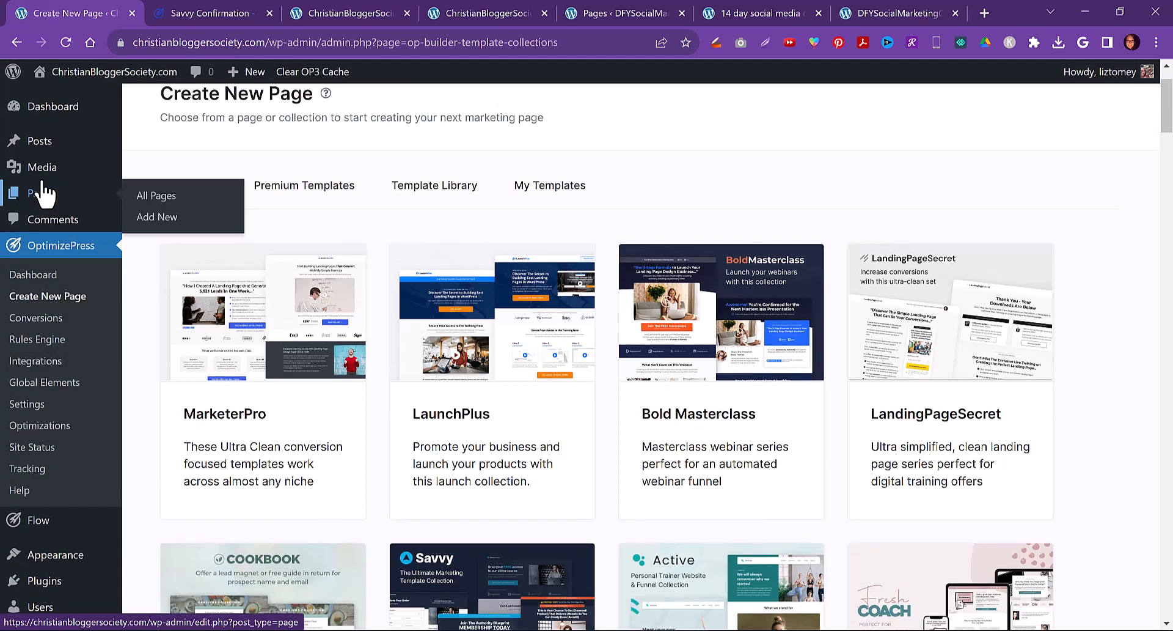
{"action": "left_click", "coordinate": [159, 201]}
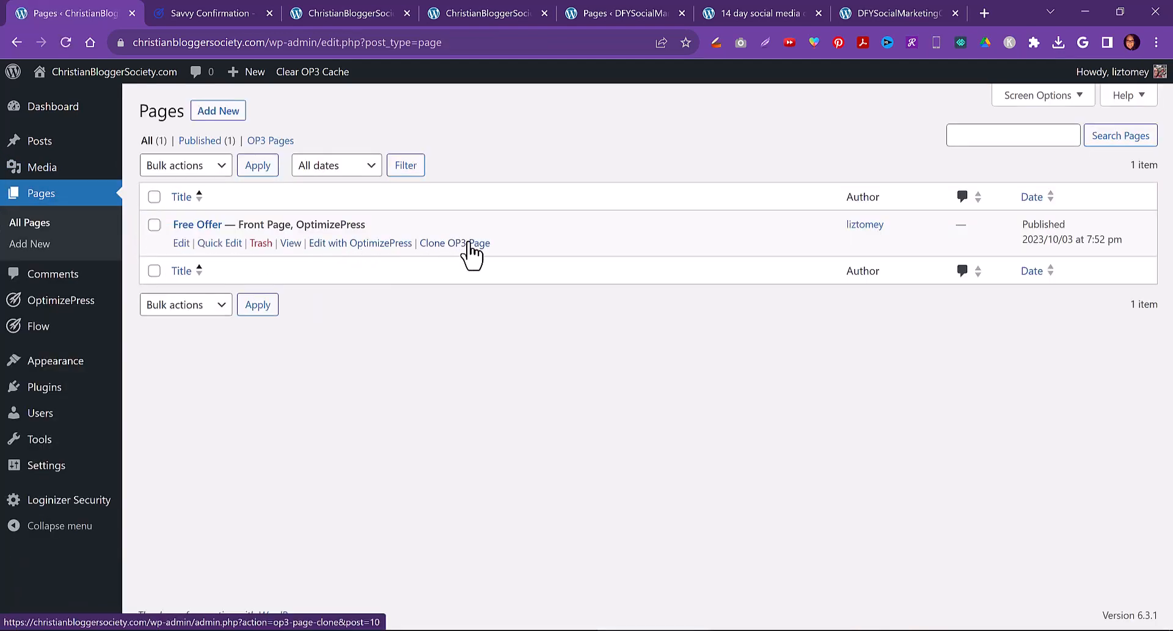
{"action": "left_click", "coordinate": [469, 242]}
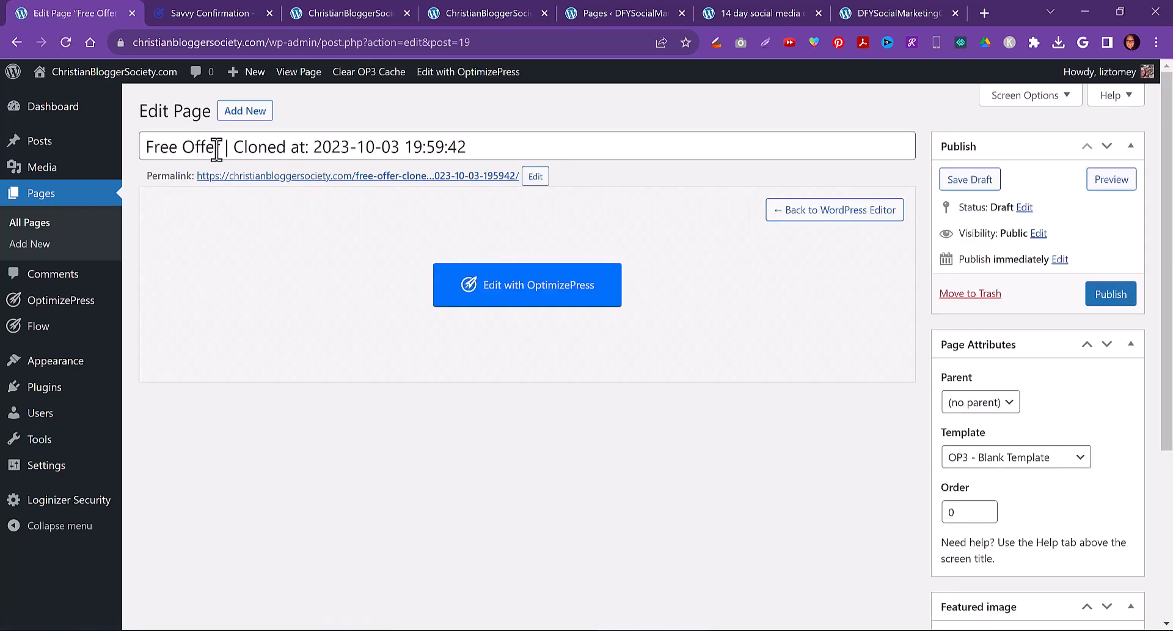
Rename the cloned page's title to Free Offer Download and copy the title text
{"action": "left_click_drag", "start_coordinate": [224, 148], "coordinate": [509, 153]}
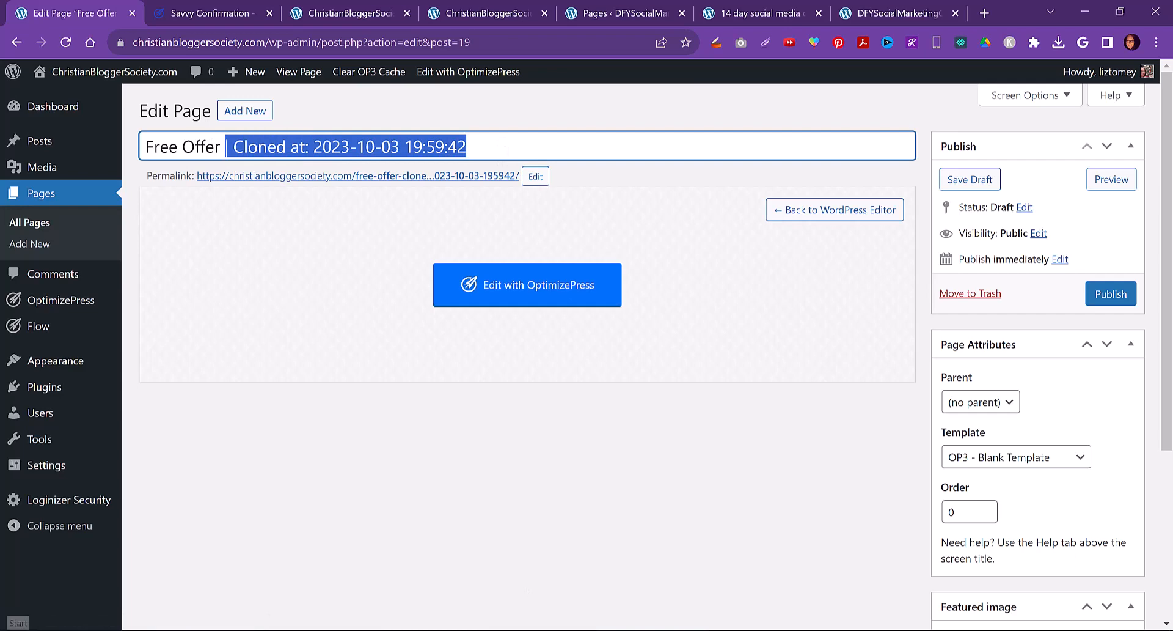
{"action": "type", "text": "Download"}
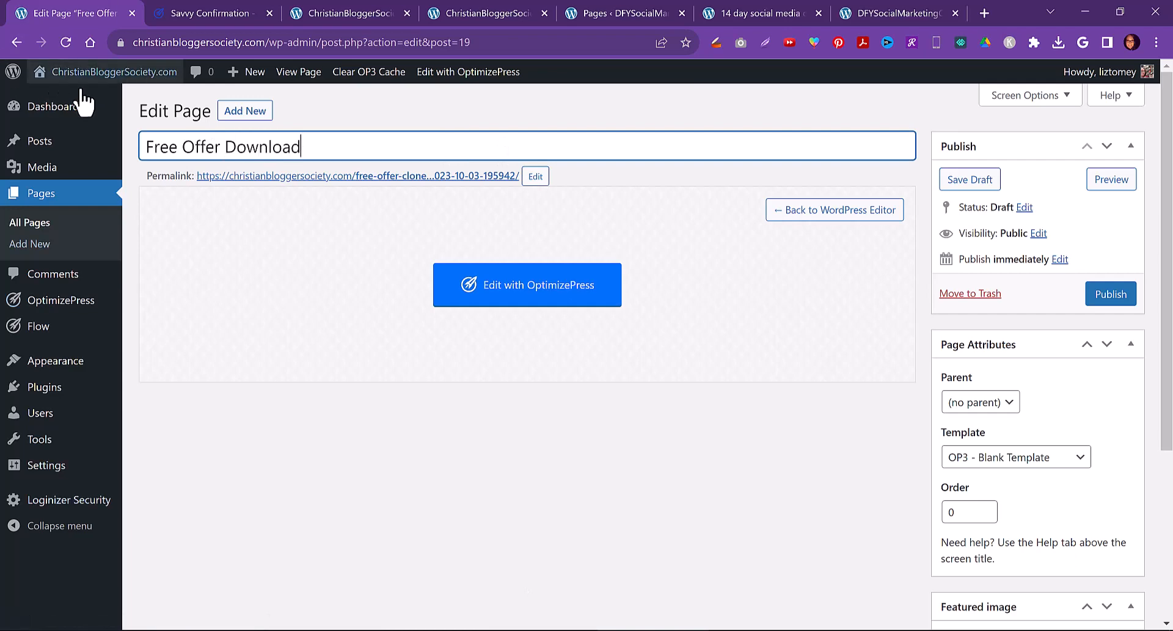
{"action": "left_click_drag", "start_coordinate": [324, 149], "coordinate": [158, 145]}
{"action": "right_click", "coordinate": [186, 146]}
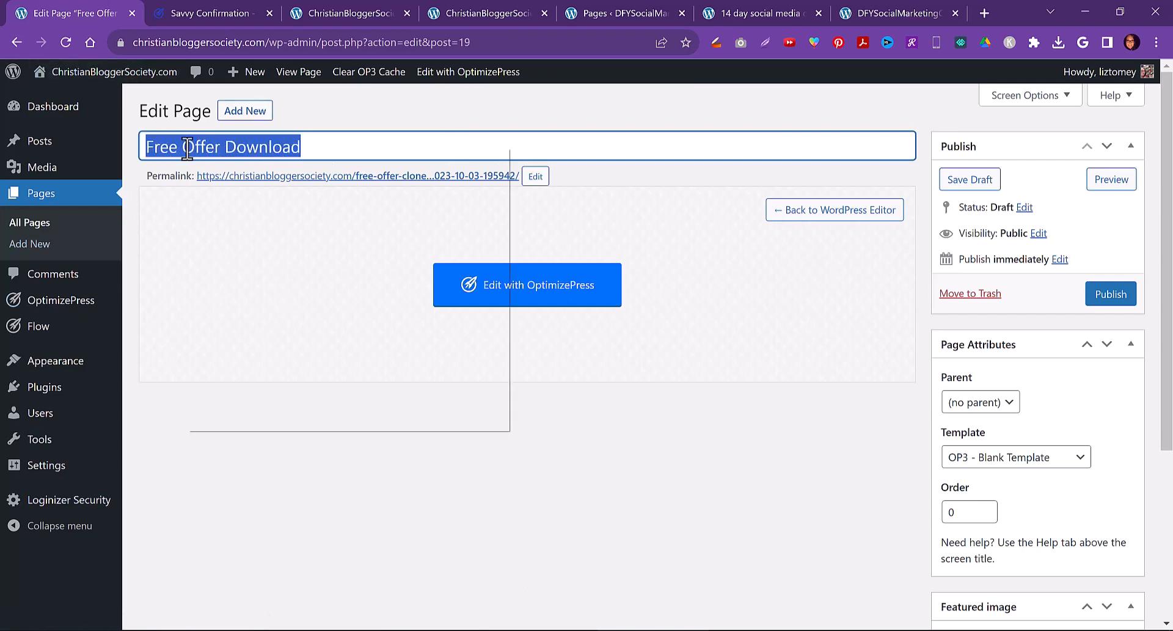
{"action": "left_click", "coordinate": [236, 205]}
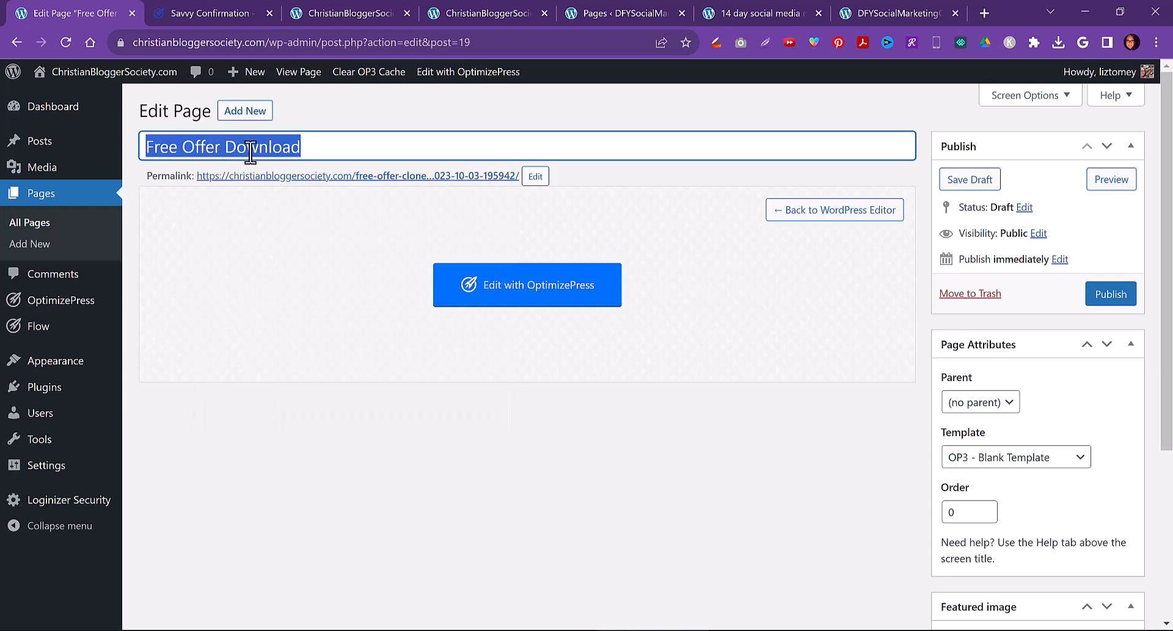
Set the permalink slug from the copied title, confirm it, and publish the page
{"action": "left_click", "coordinate": [535, 176]}
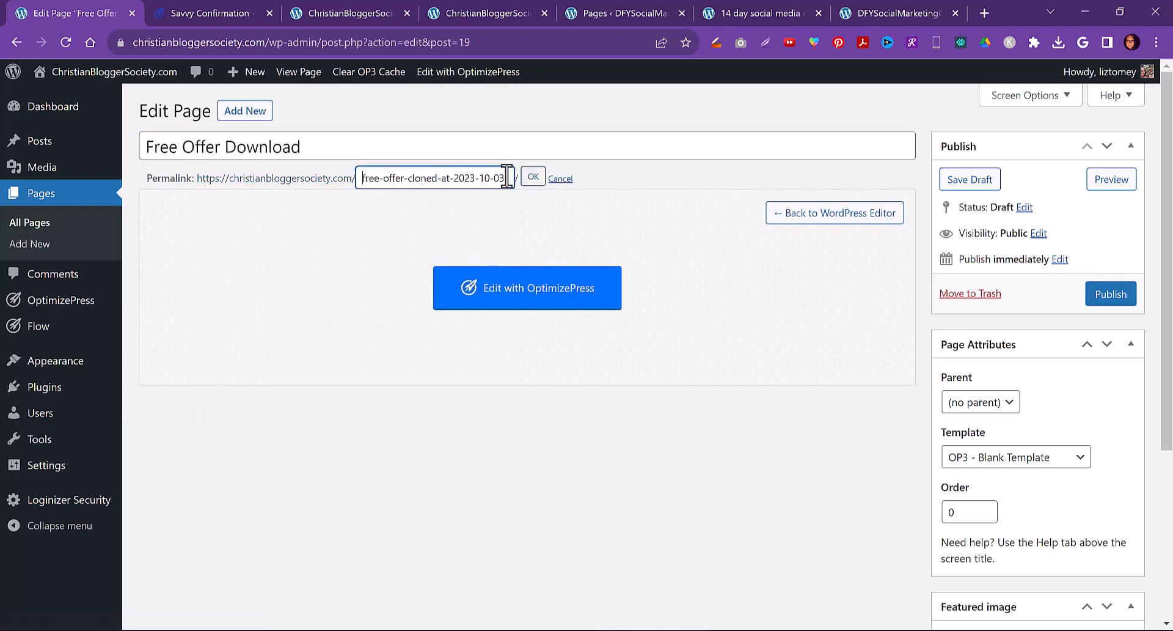
{"action": "triple_click", "coordinate": [456, 177]}
{"action": "type", "text": "Free Offer Download"}
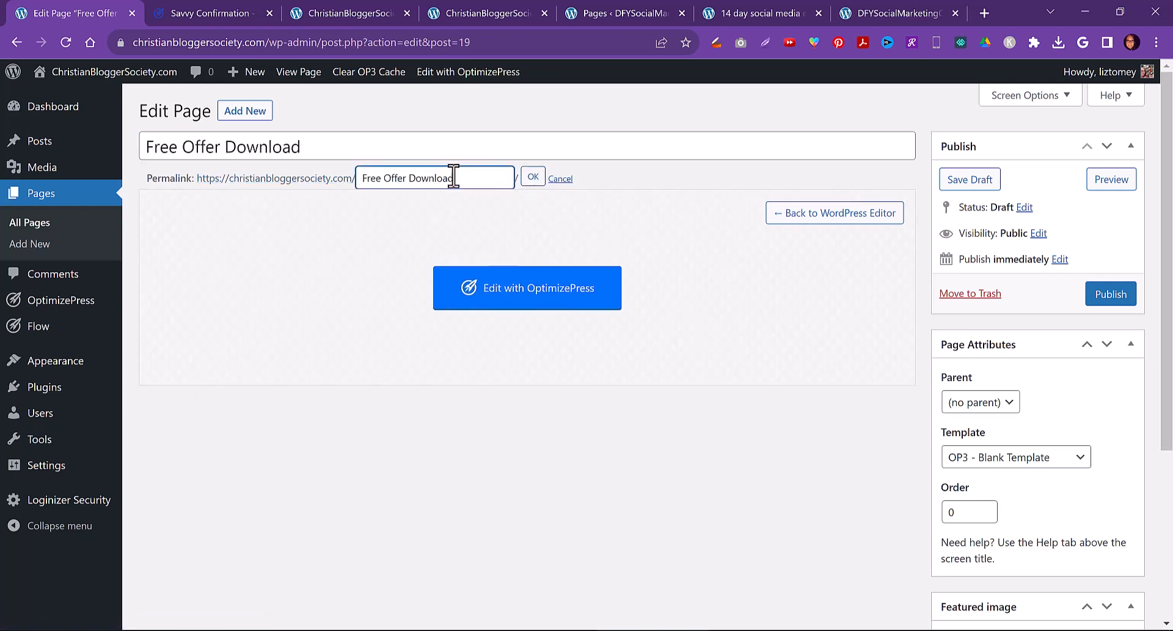
{"action": "left_click", "coordinate": [523, 179]}
{"action": "left_click", "coordinate": [1117, 296]}
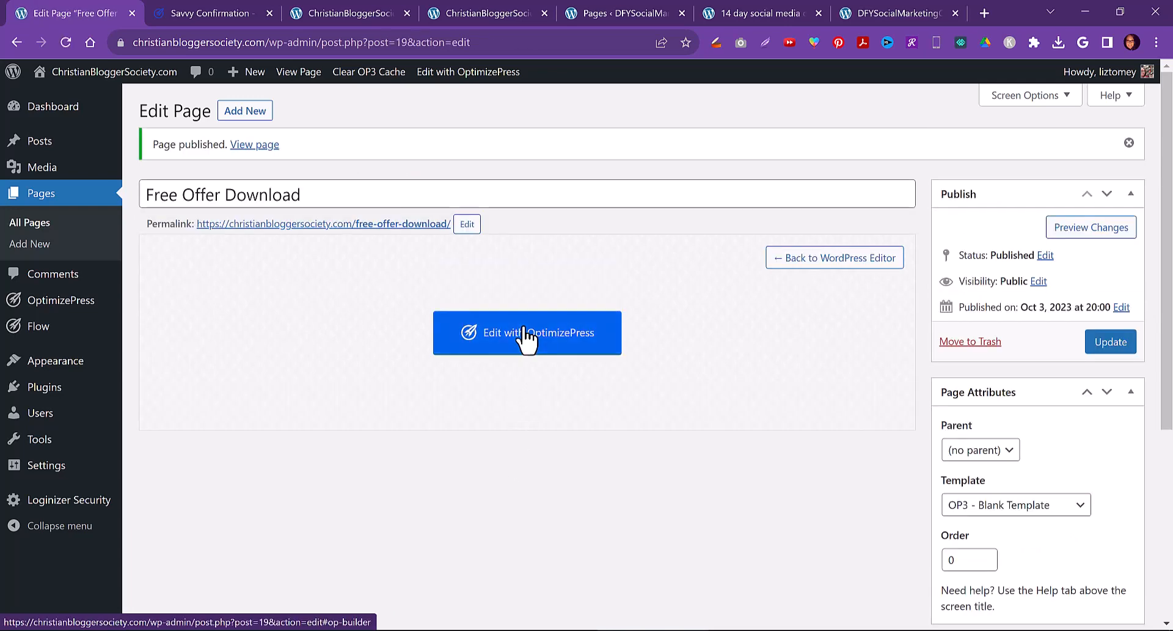
Open the page in the OptimizePress builder and change the top bar headline to THANK YOU! YOU'RE IN!
{"action": "left_click", "coordinate": [523, 338]}
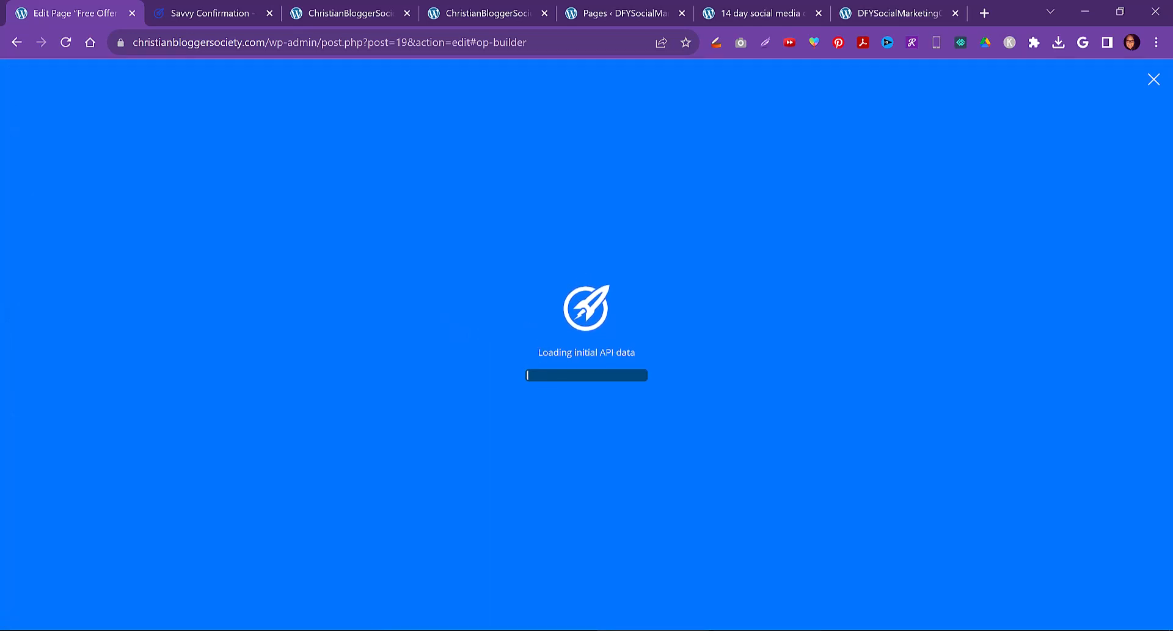
{"action": "mouse_move", "coordinate": [765, 629]}
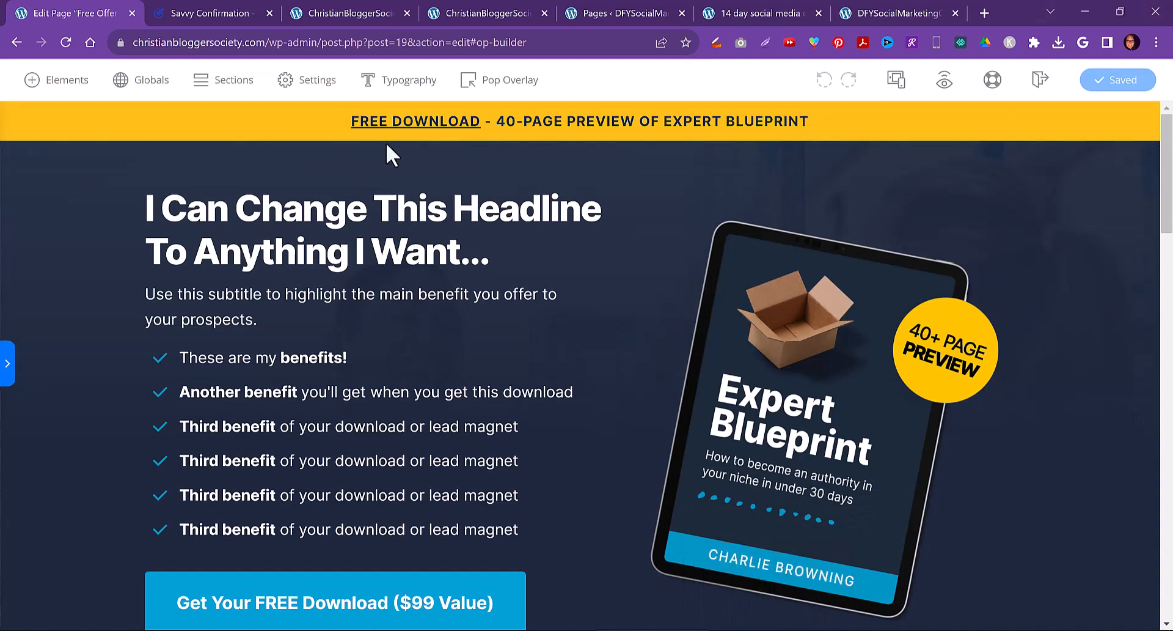
{"action": "left_click", "coordinate": [463, 122]}
{"action": "key", "text": "ctrl+a"}
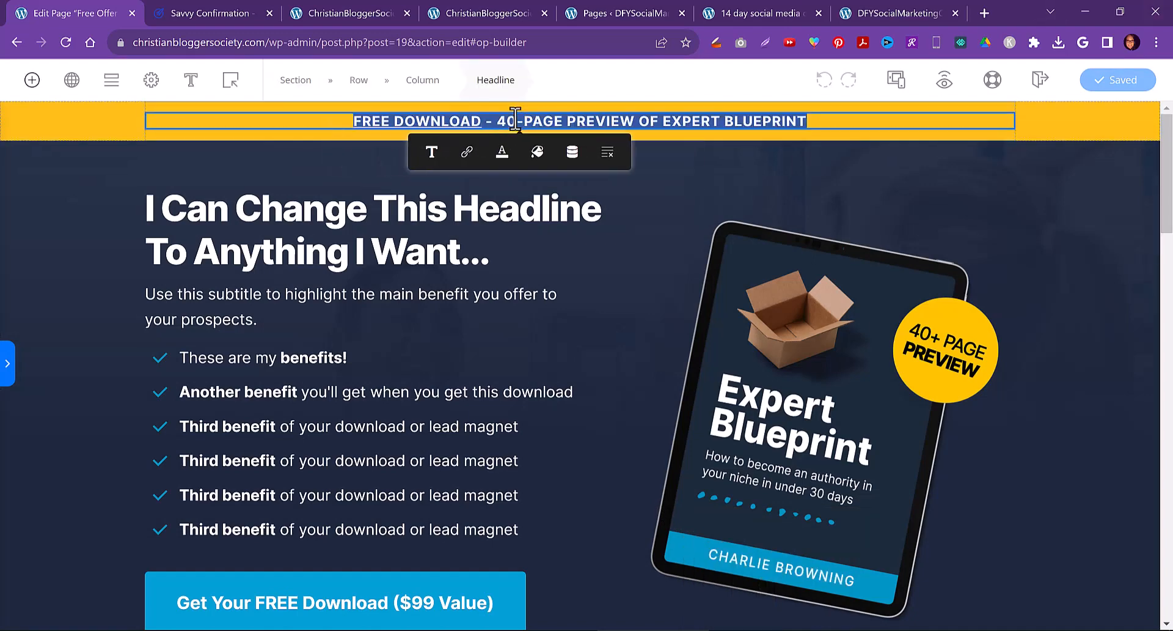
{"action": "type", "text": "THANK"}
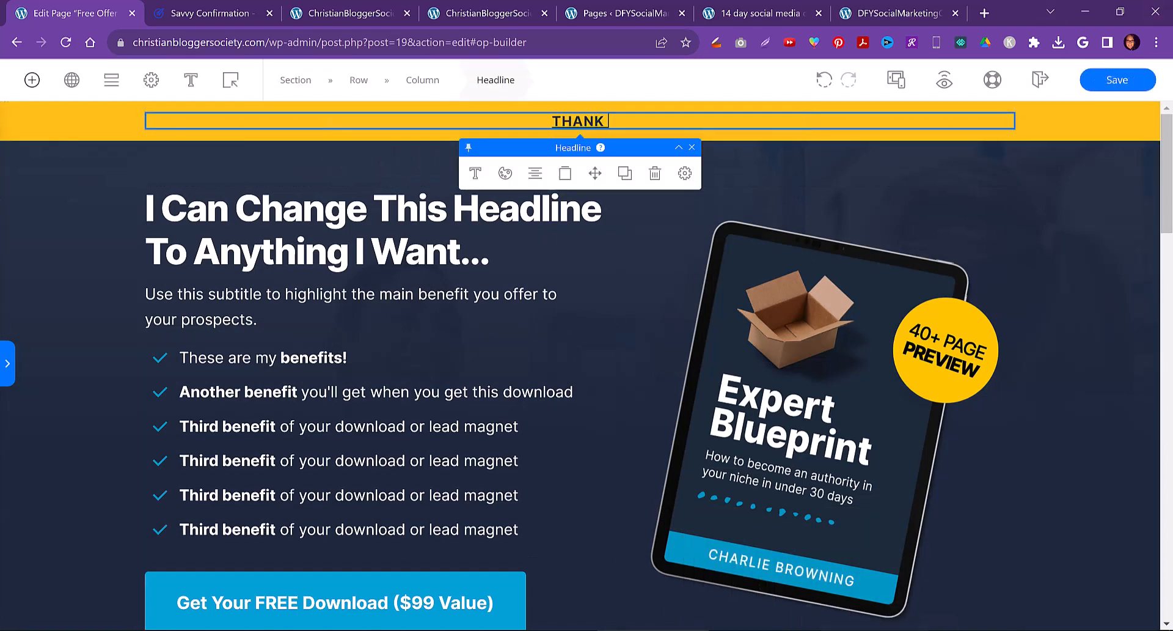
{"action": "type", "text": " YOU! YOU"}
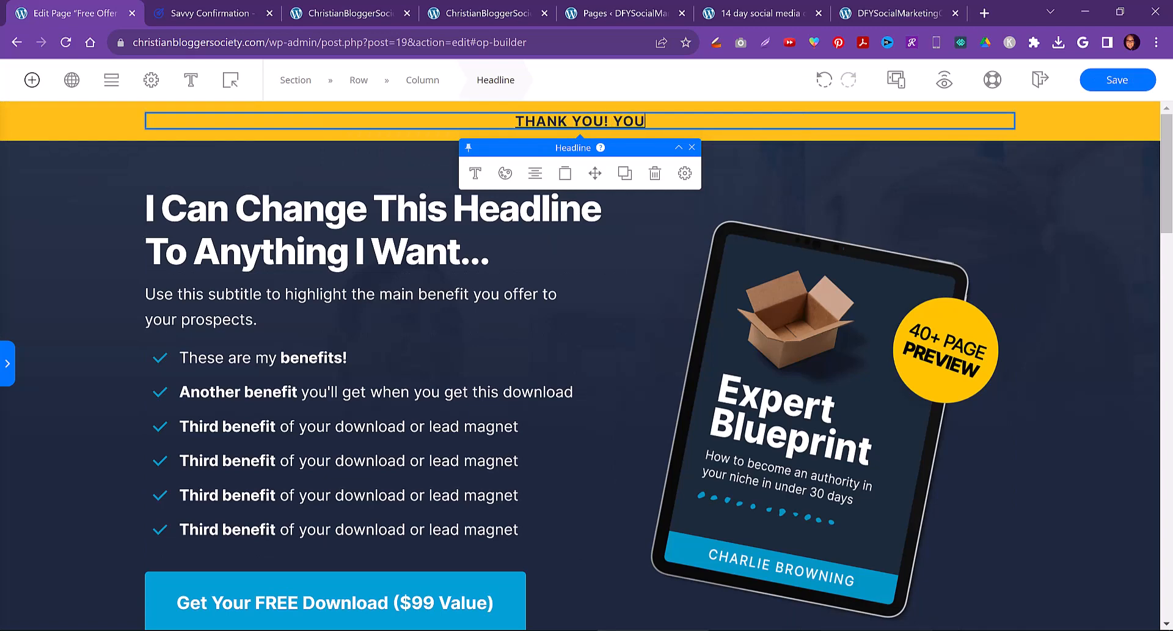
{"action": "type", "text": "'RE IN!"}
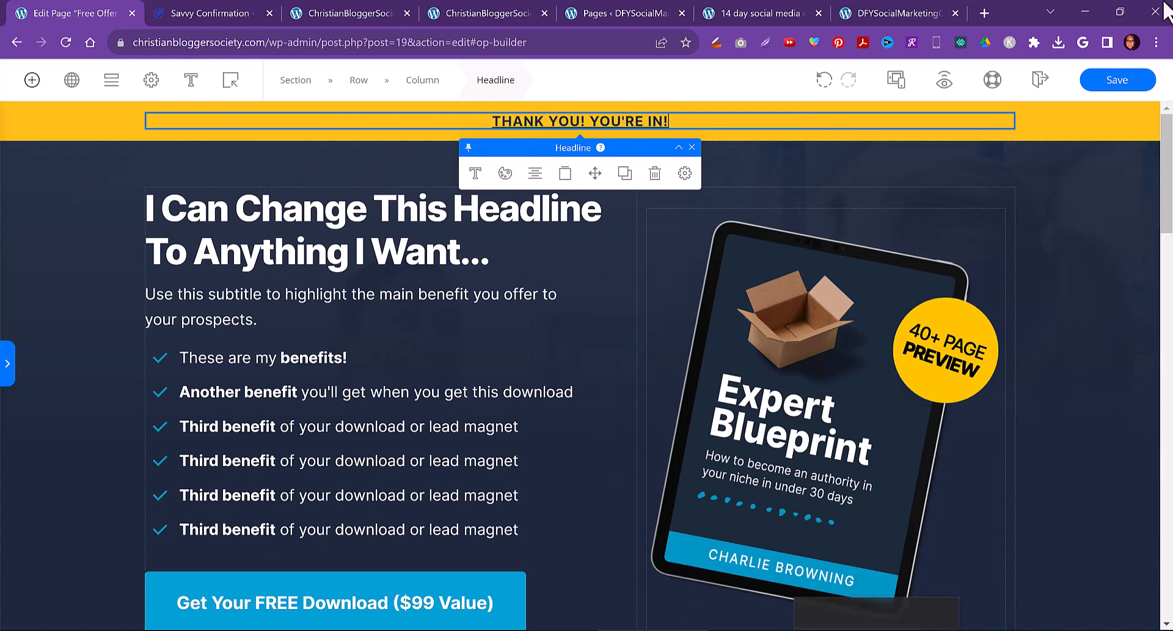
Check the text formatting options of the top bar headline
{"action": "left_click", "coordinate": [1058, 242]}
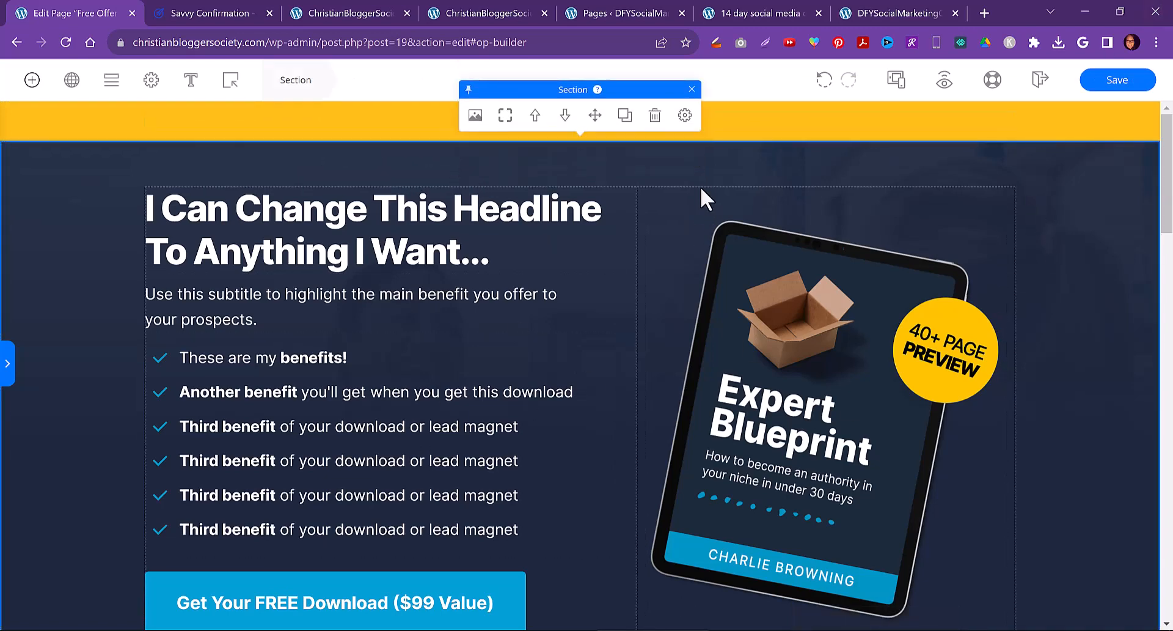
{"action": "left_click", "coordinate": [668, 119]}
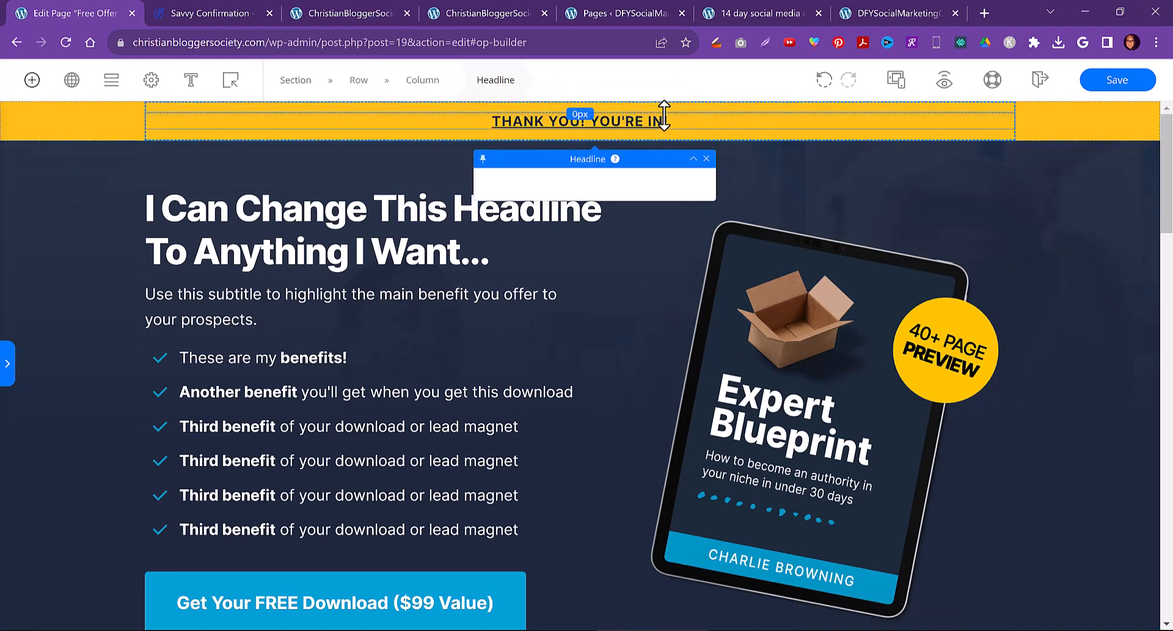
{"action": "left_click_drag", "start_coordinate": [669, 119], "coordinate": [484, 124]}
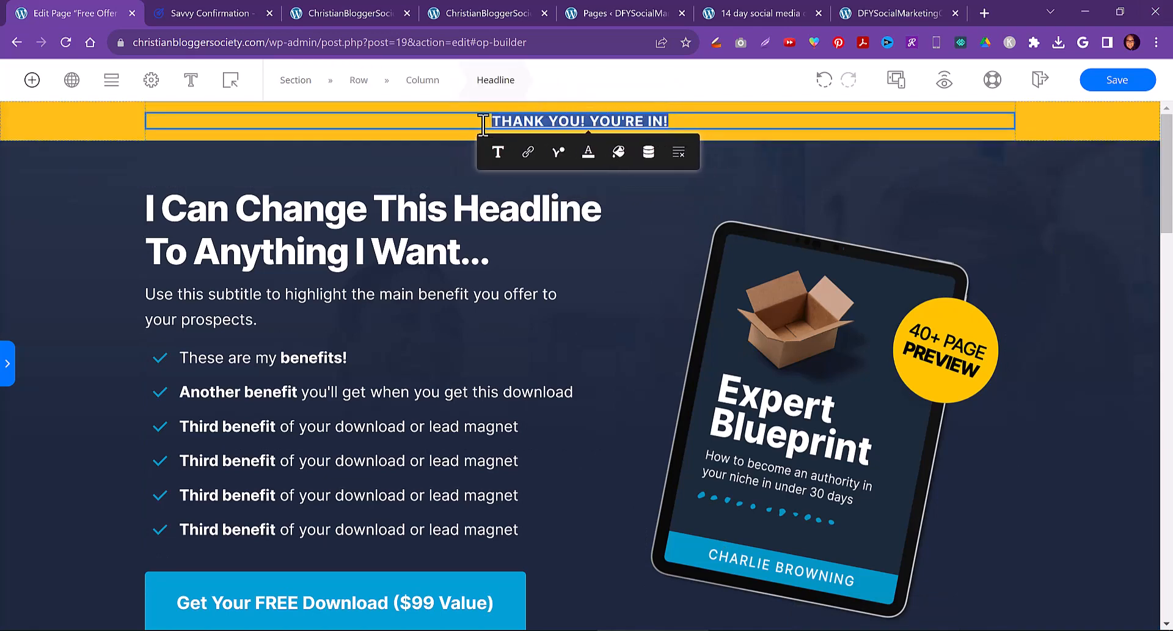
{"action": "left_click", "coordinate": [490, 153]}
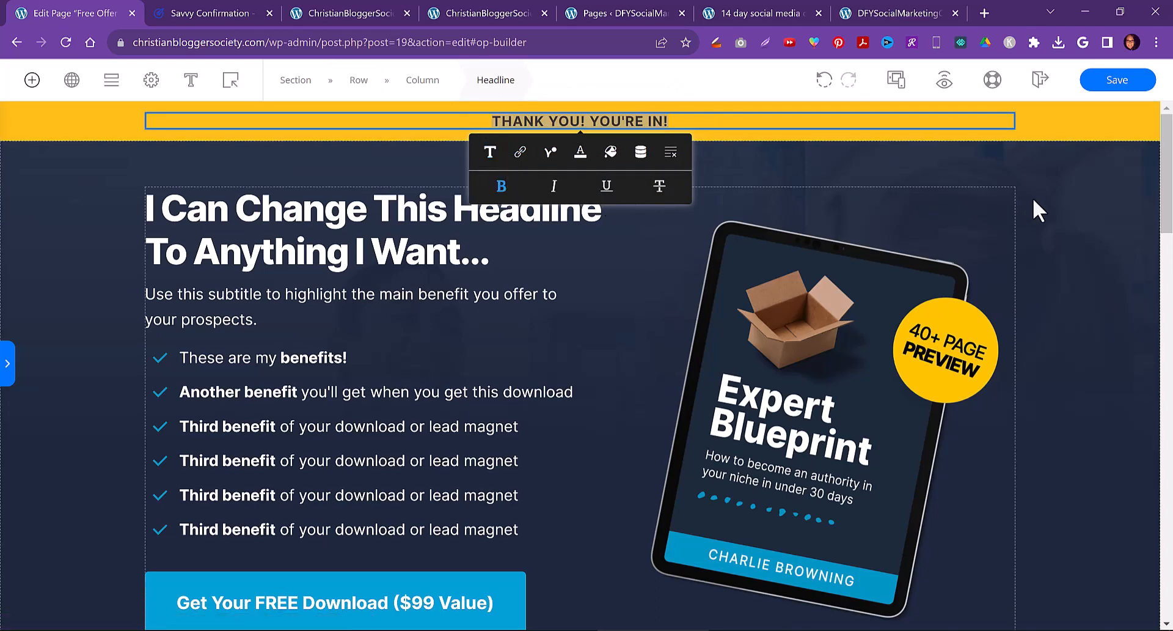
{"action": "left_click", "coordinate": [1059, 201]}
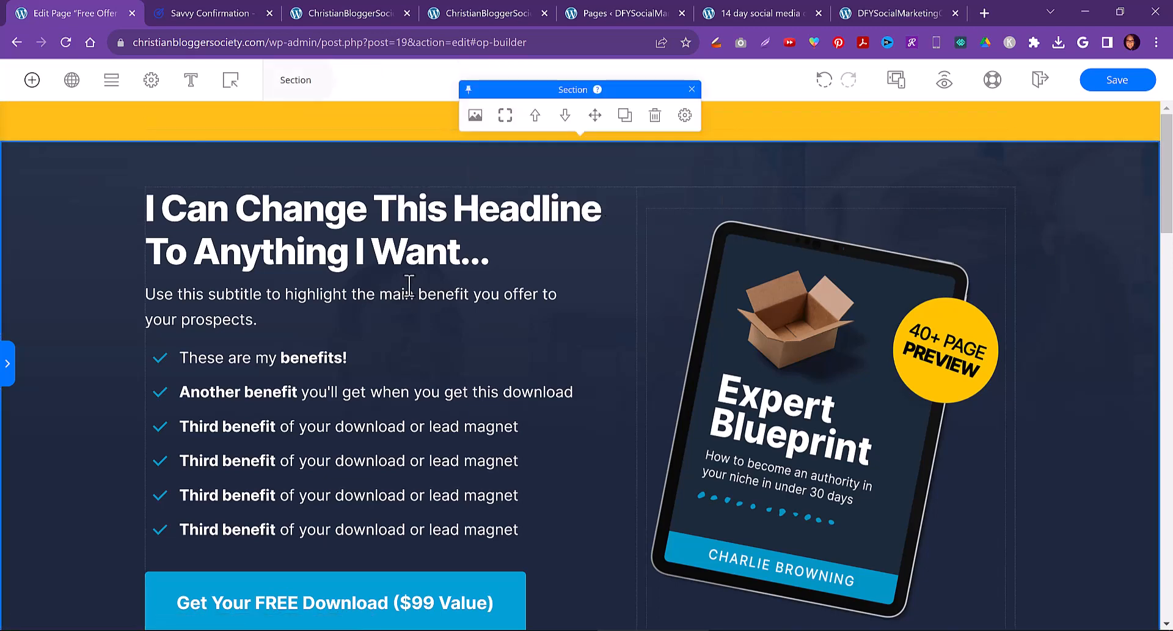
Delete the benefits bullet list and the download button from the hero section
{"action": "triple_click", "coordinate": [270, 208]}
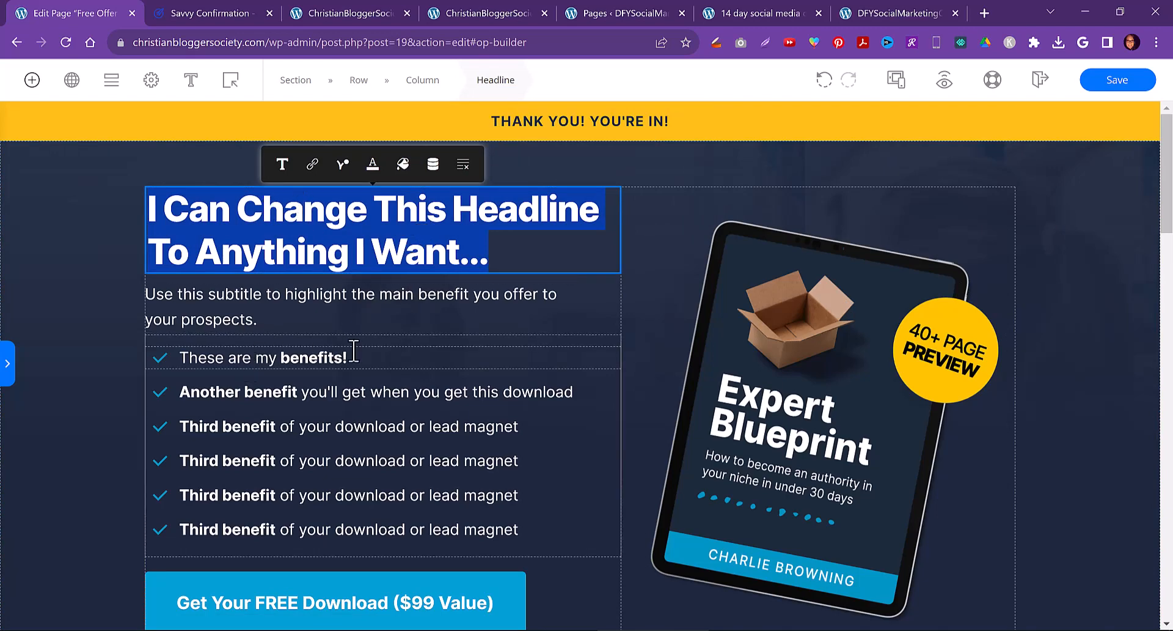
{"action": "left_click", "coordinate": [446, 341]}
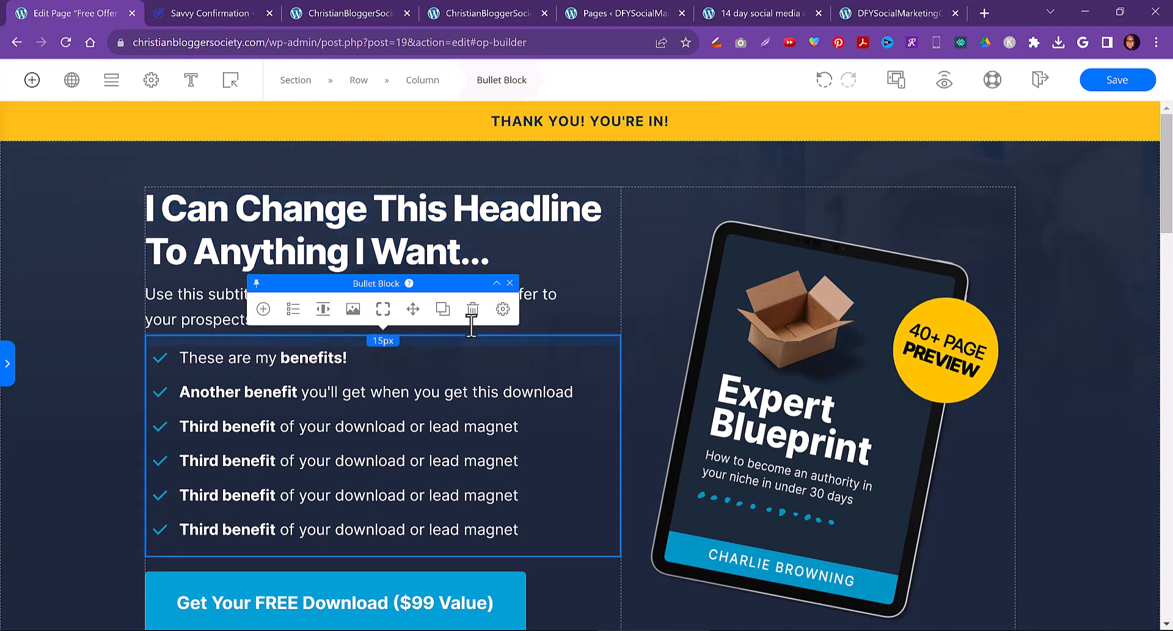
{"action": "left_click", "coordinate": [473, 309]}
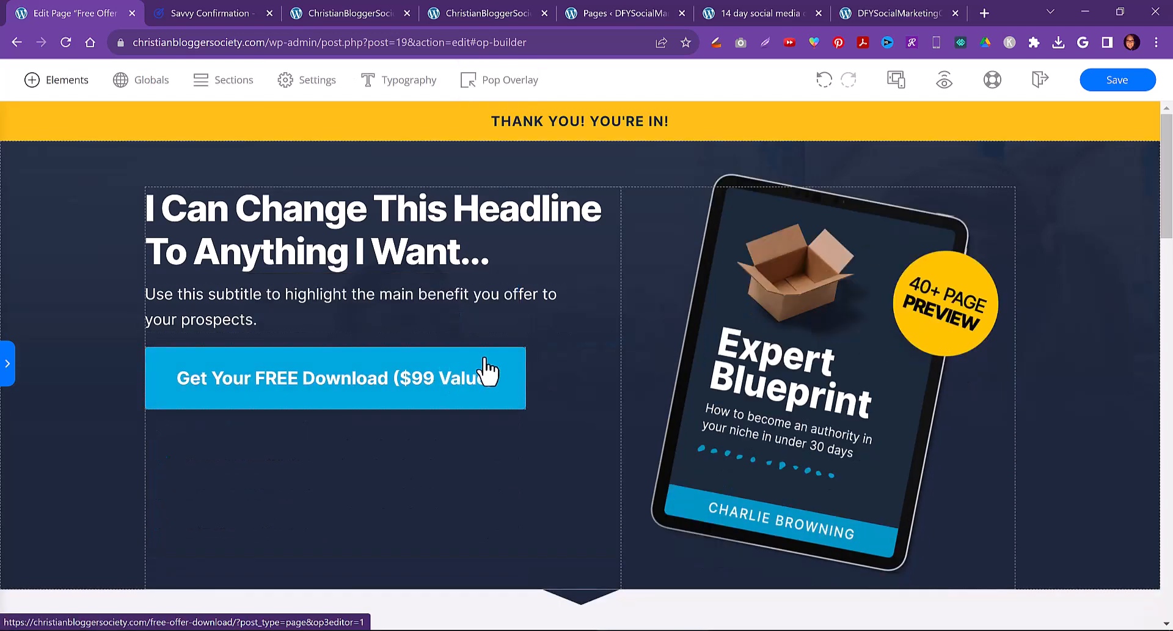
{"action": "left_click", "coordinate": [488, 371]}
{"action": "left_click", "coordinate": [486, 320]}
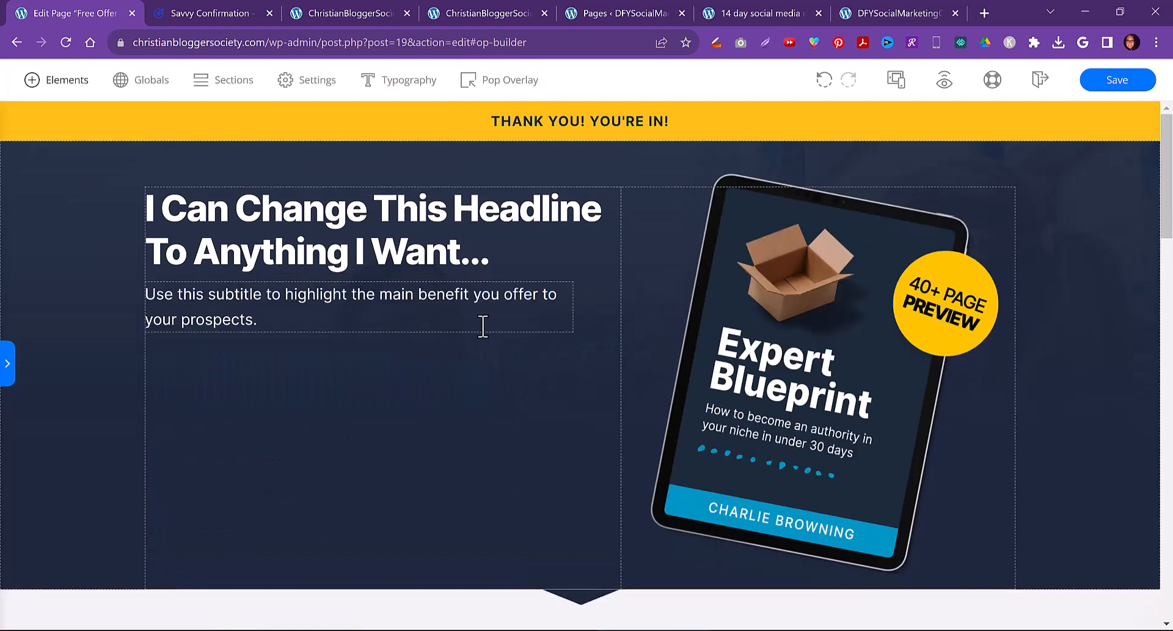
Delete the testimonial section from the page
{"action": "scroll", "coordinate": [764, 391], "scroll_direction": "down", "scroll_amount": 4}
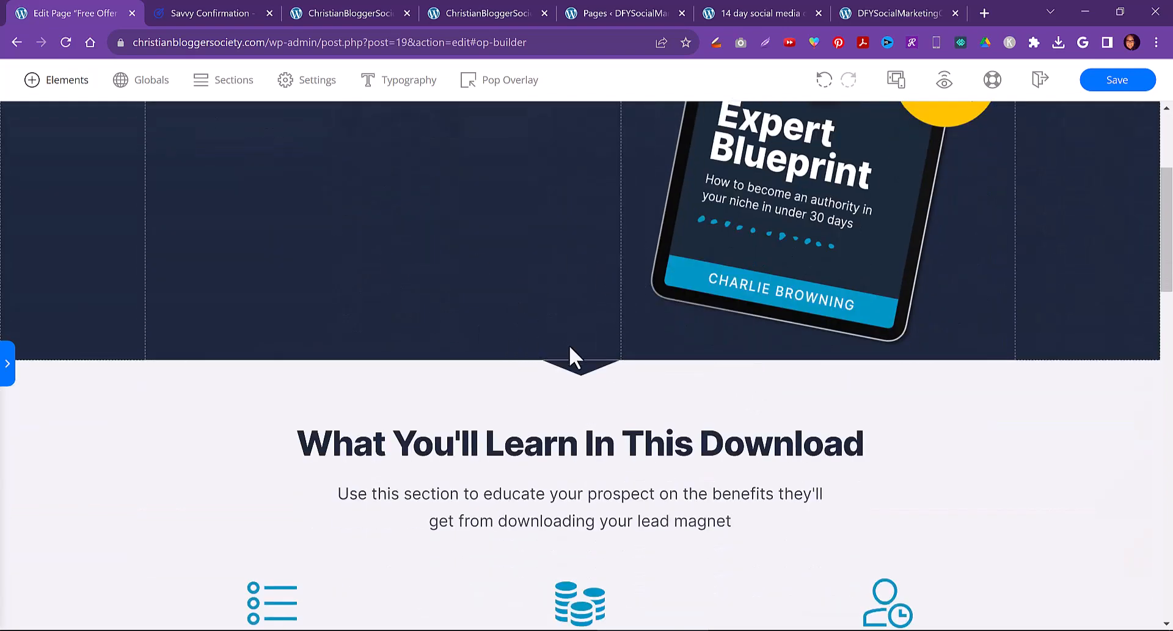
{"action": "scroll", "coordinate": [501, 360], "scroll_direction": "down", "scroll_amount": 20}
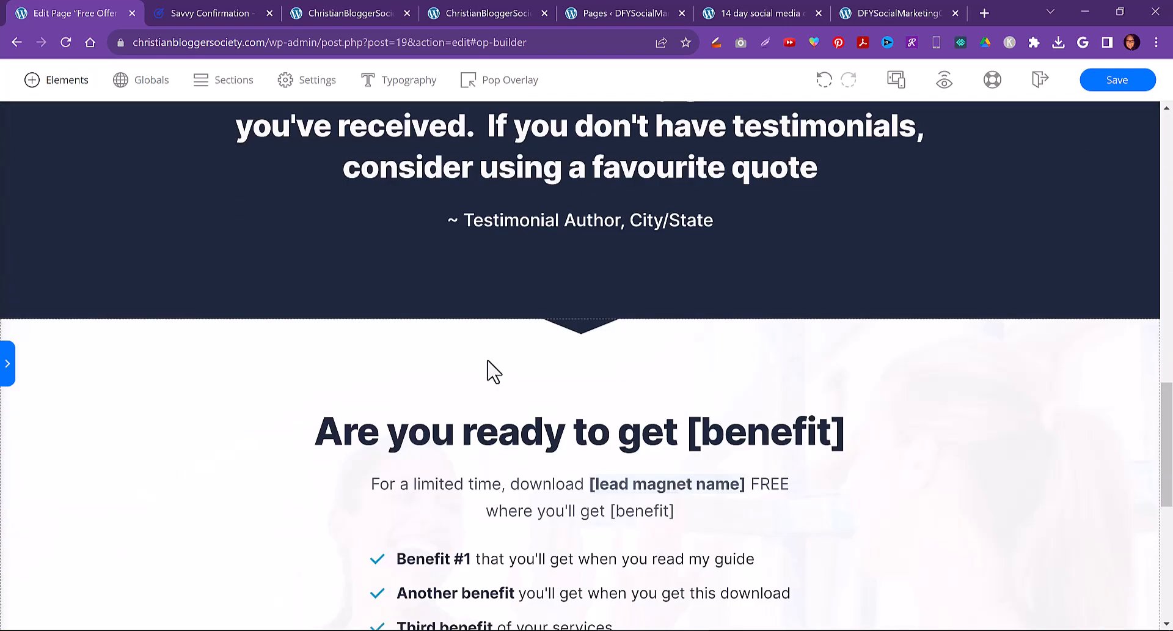
{"action": "scroll", "coordinate": [486, 361], "scroll_direction": "down", "scroll_amount": 3}
{"action": "scroll", "coordinate": [603, 406], "scroll_direction": "up", "scroll_amount": 10}
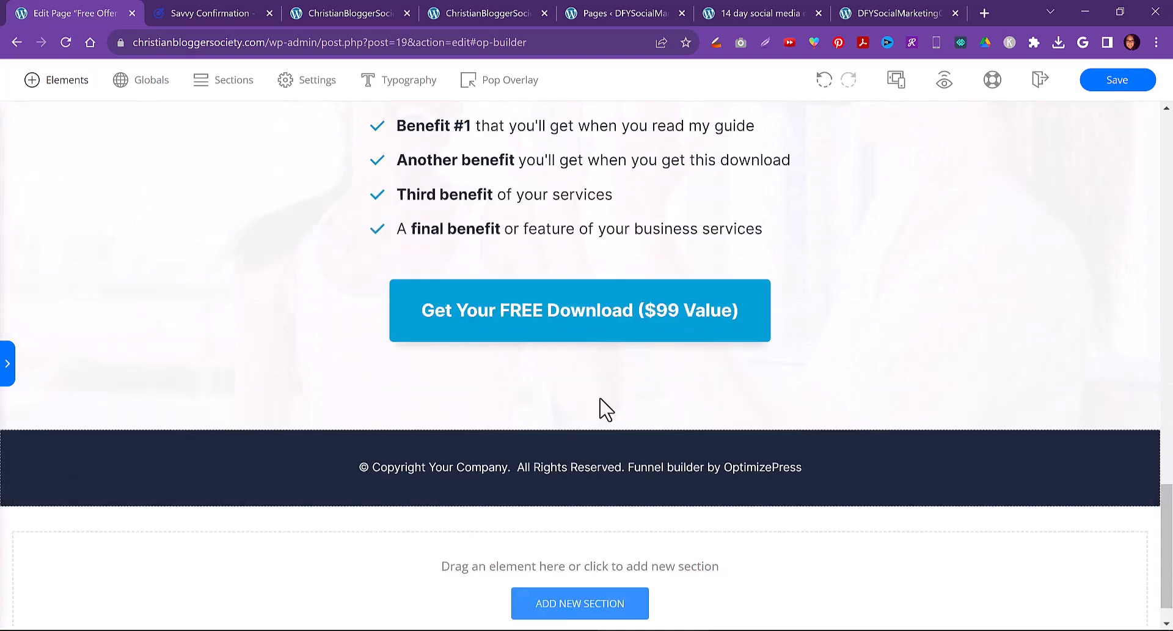
{"action": "scroll", "coordinate": [932, 385], "scroll_direction": "up", "scroll_amount": 18}
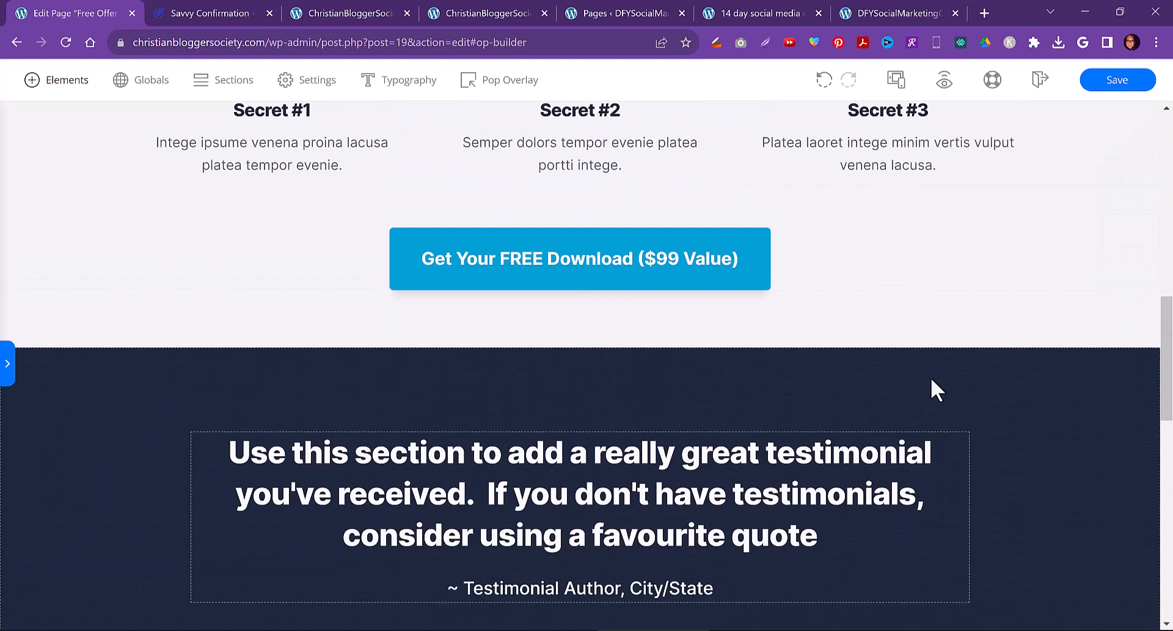
{"action": "scroll", "coordinate": [916, 380], "scroll_direction": "down", "scroll_amount": 7}
{"action": "scroll", "coordinate": [898, 378], "scroll_direction": "down", "scroll_amount": 12}
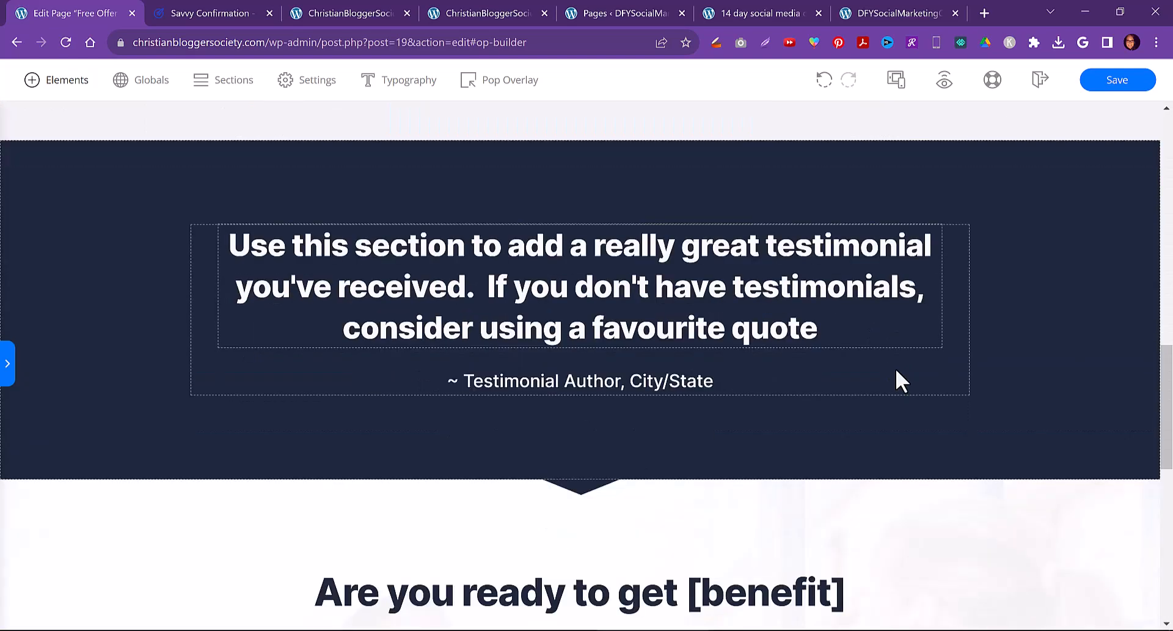
{"action": "scroll", "coordinate": [1011, 348], "scroll_direction": "up", "scroll_amount": 5}
{"action": "left_click", "coordinate": [720, 336]}
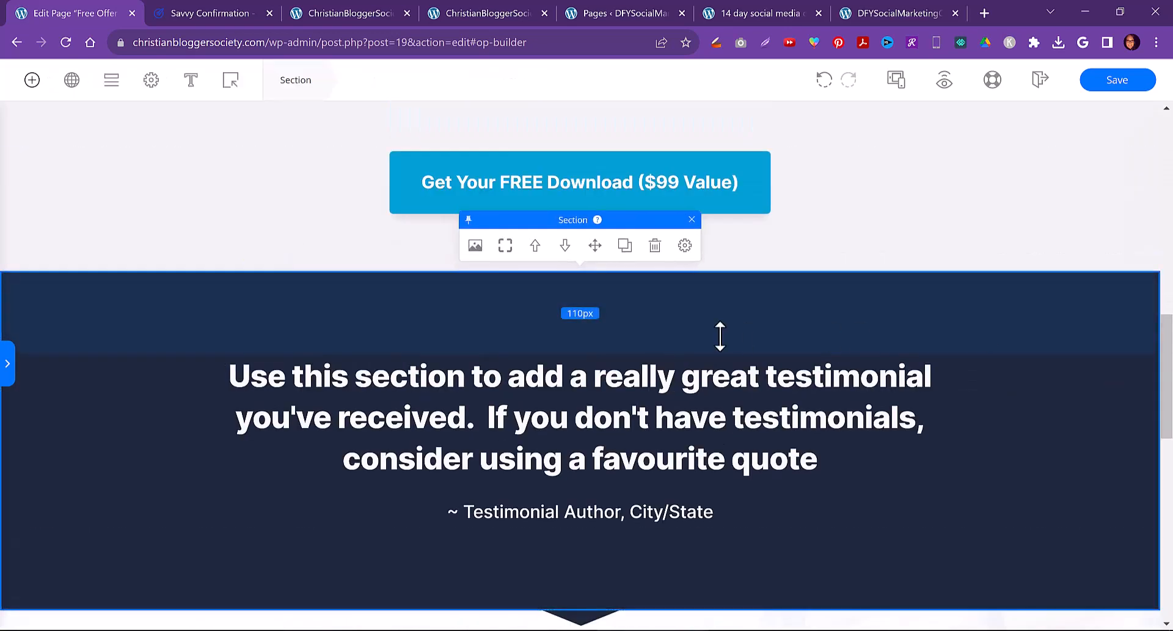
{"action": "left_click", "coordinate": [655, 246]}
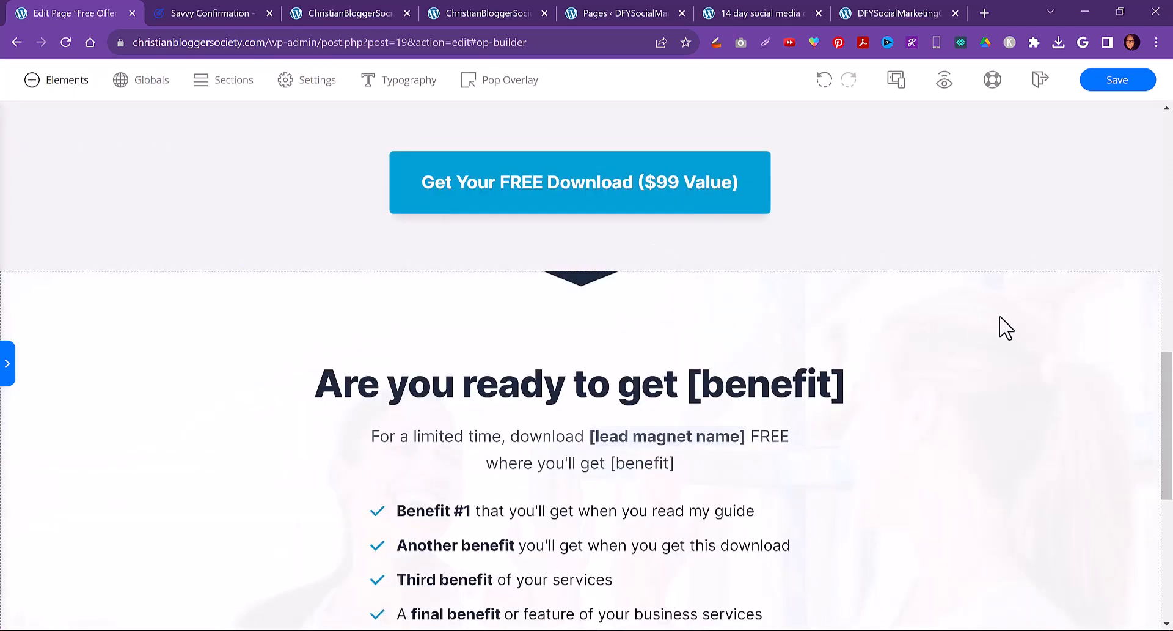
Delete the 'Are you ready to get [benefit]' section and the download button below the three Secret columns
{"action": "left_click", "coordinate": [757, 292]}
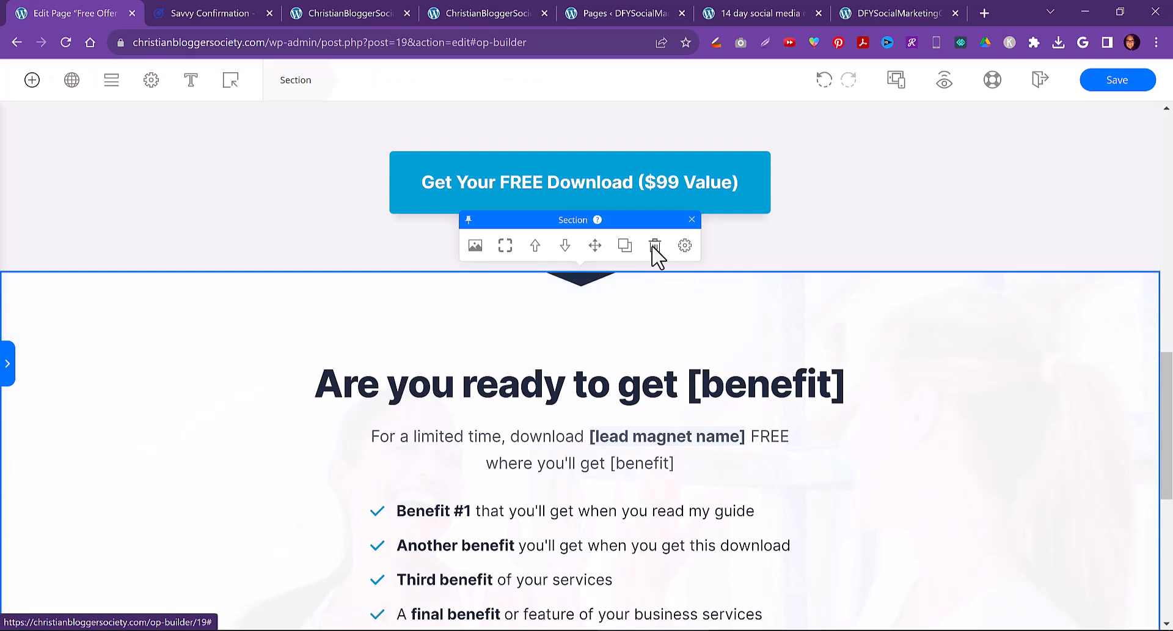
{"action": "left_click", "coordinate": [655, 249]}
{"action": "scroll", "coordinate": [819, 351], "scroll_direction": "up", "scroll_amount": 4}
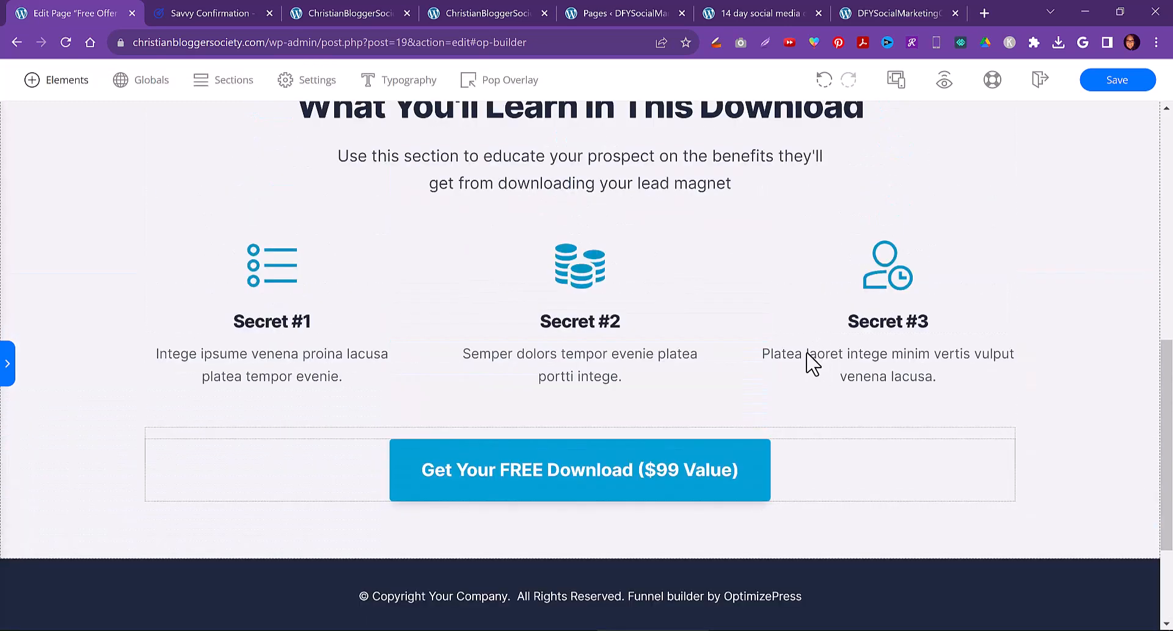
{"action": "left_click", "coordinate": [825, 526]}
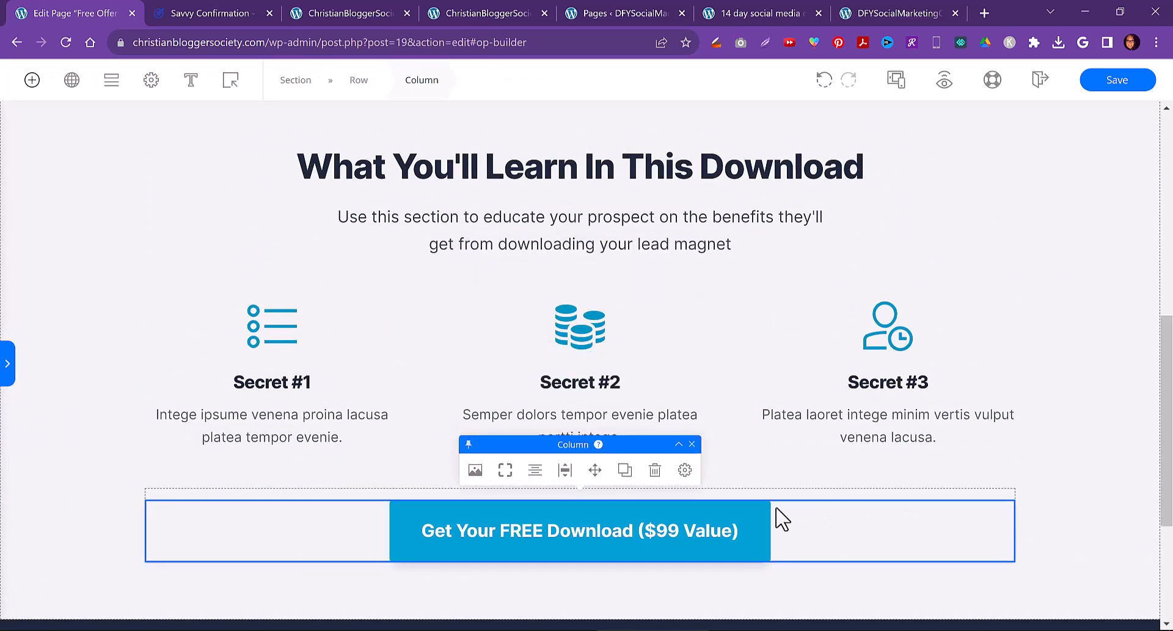
{"action": "left_click", "coordinate": [656, 473]}
Add a Button element to the hero section below the subtitle
{"action": "scroll", "coordinate": [605, 382], "scroll_direction": "up", "scroll_amount": 8}
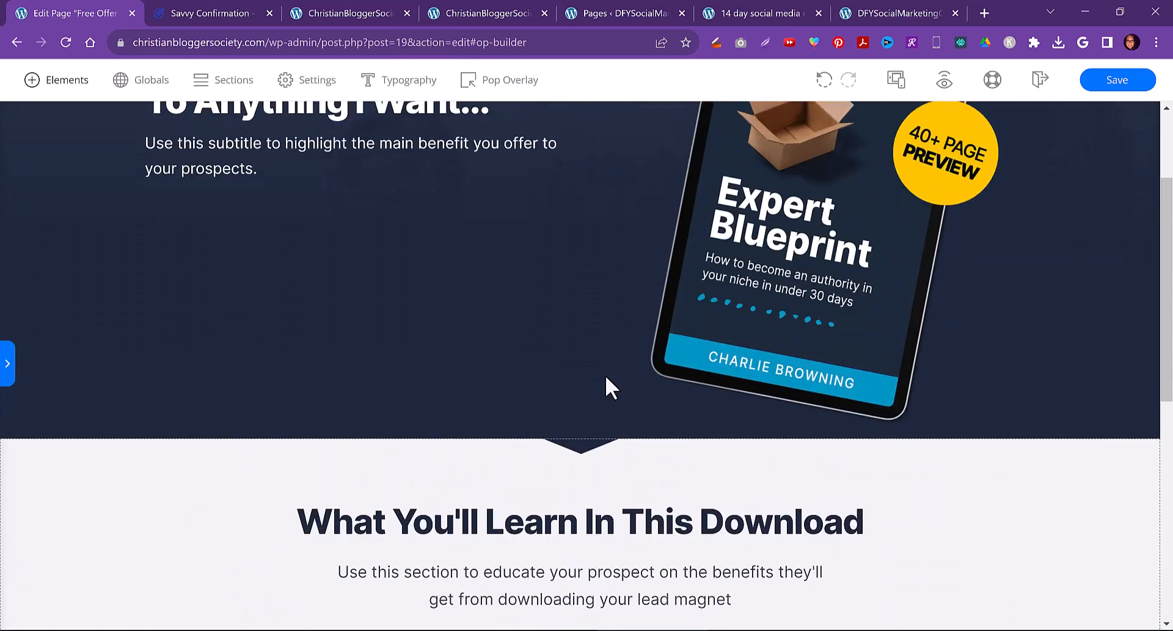
{"action": "left_click", "coordinate": [32, 80]}
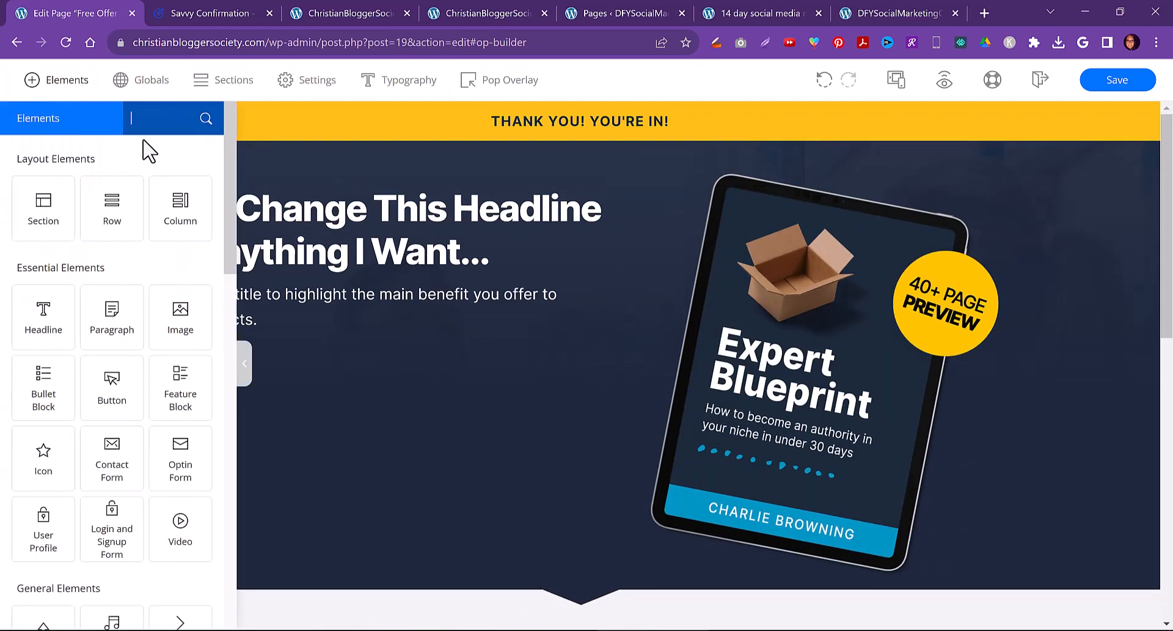
{"action": "type", "text": "butt"}
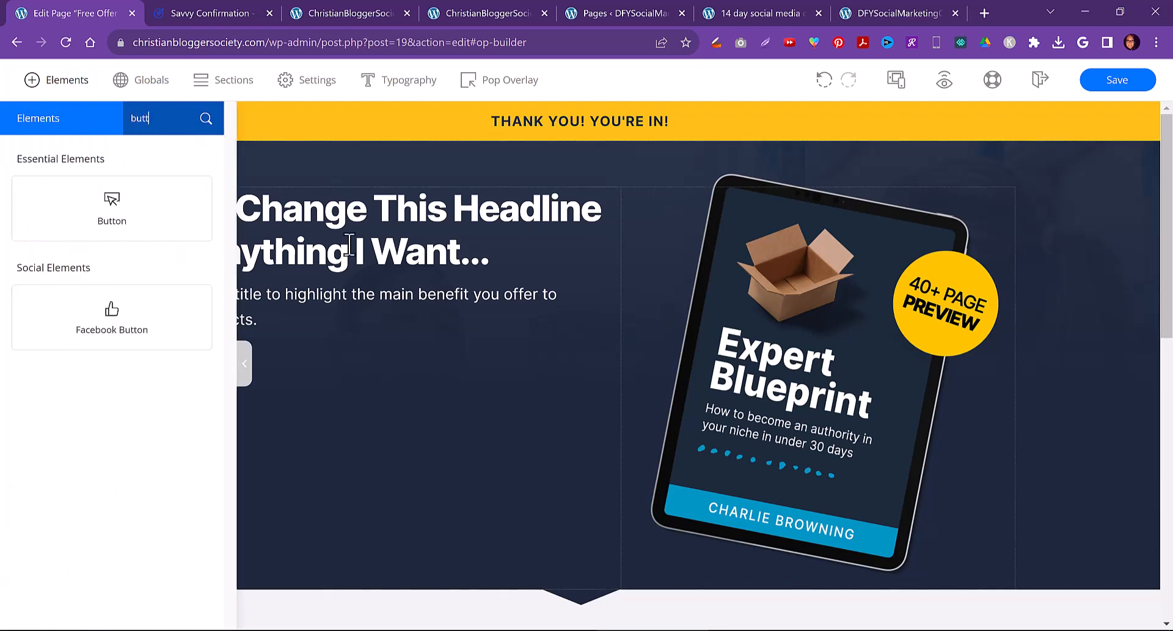
{"action": "mouse_move", "coordinate": [112, 202]}
{"action": "left_mouse_down"}
{"action": "mouse_move", "coordinate": [251, 280]}
{"action": "mouse_move", "coordinate": [292, 336]}
{"action": "left_mouse_up"}
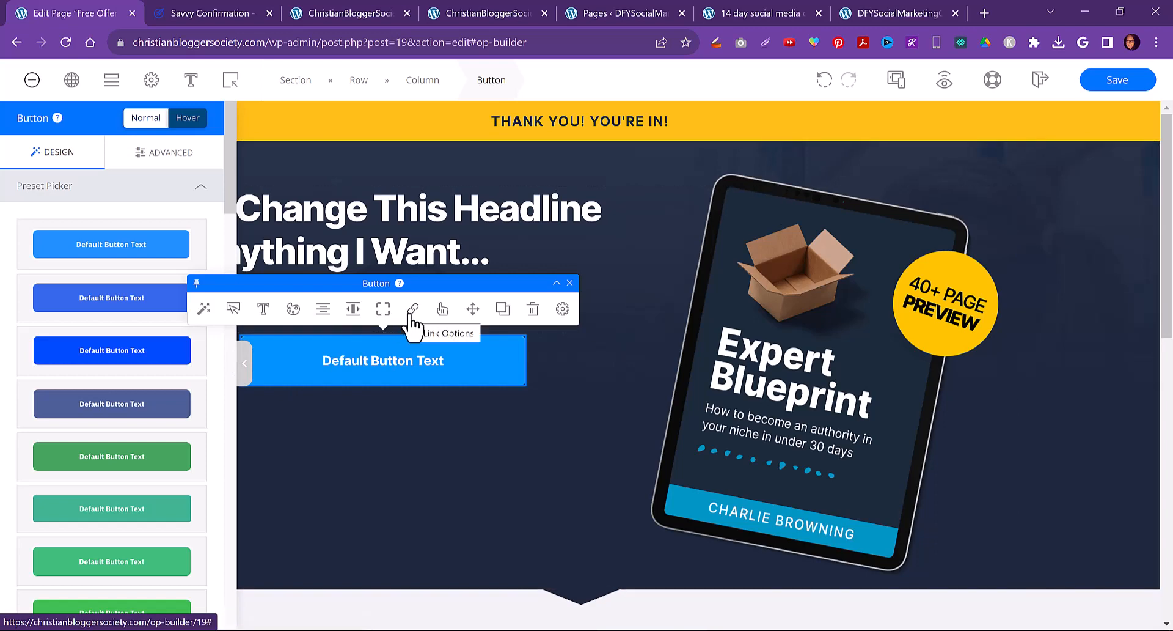
Style the new hero button with the yellow preset from the preset picker
{"action": "double_click", "coordinate": [363, 360]}
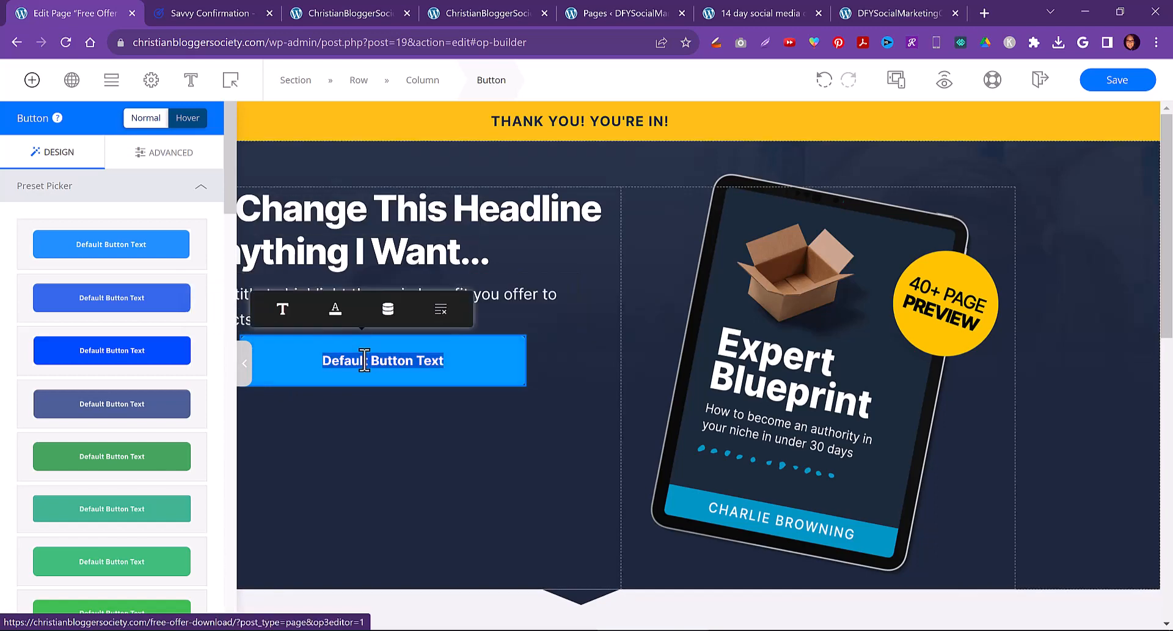
{"action": "left_click", "coordinate": [148, 357]}
{"action": "left_click", "coordinate": [139, 455]}
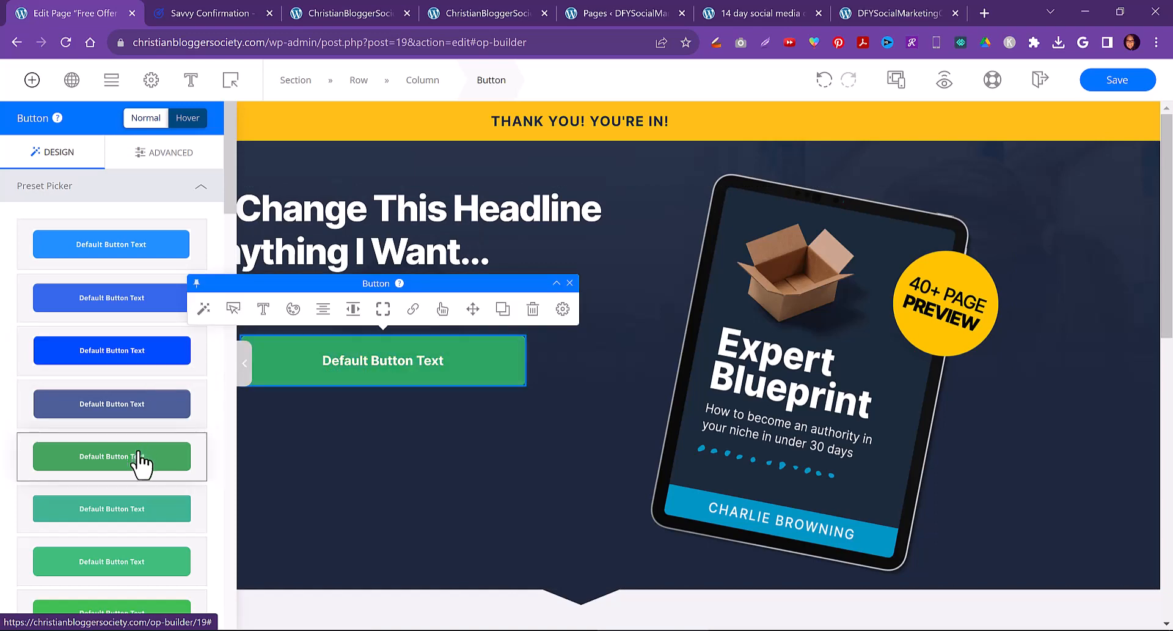
{"action": "scroll", "coordinate": [140, 482], "scroll_direction": "down", "scroll_amount": 4}
{"action": "scroll", "coordinate": [141, 477], "scroll_direction": "down", "scroll_amount": 1}
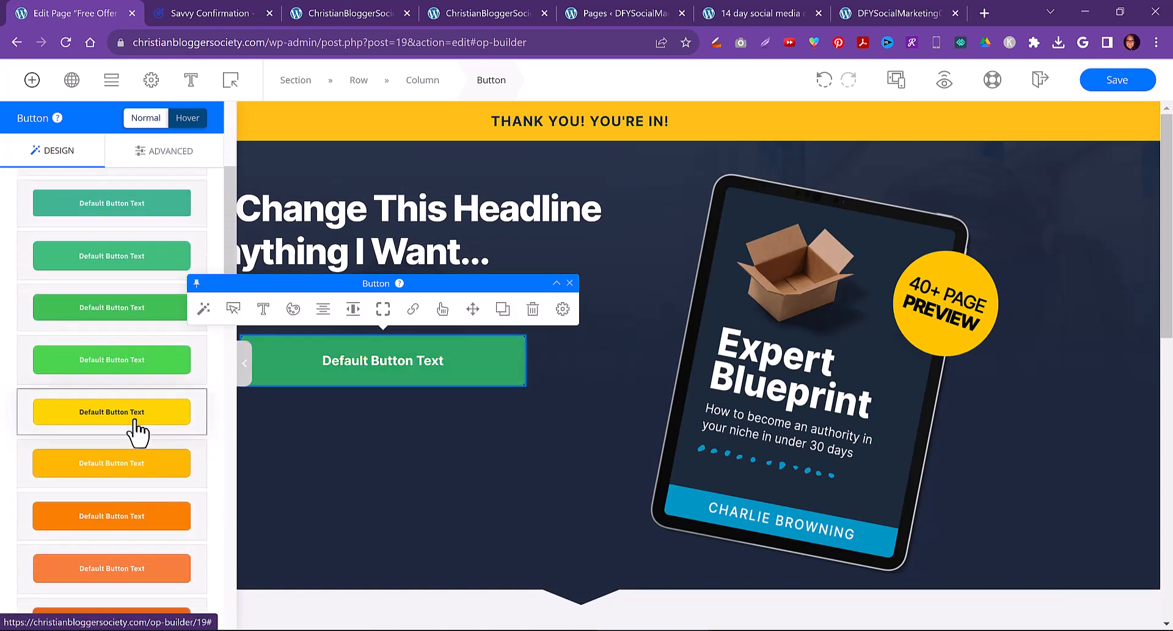
{"action": "left_click", "coordinate": [144, 427]}
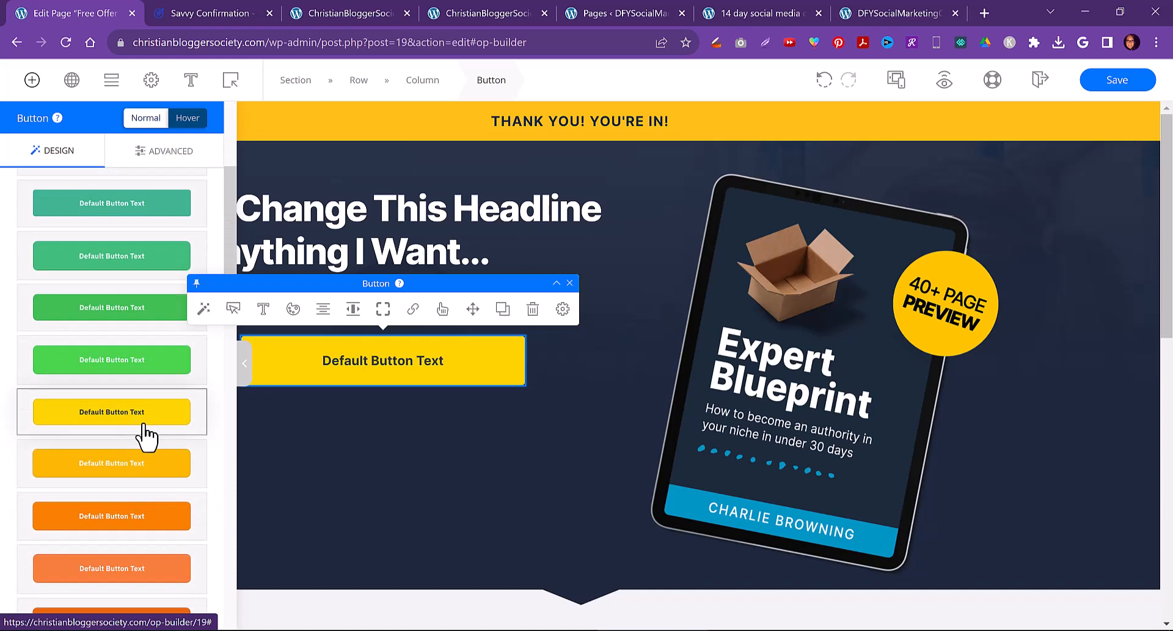
{"action": "left_click", "coordinate": [388, 492]}
{"action": "left_click", "coordinate": [837, 383]}
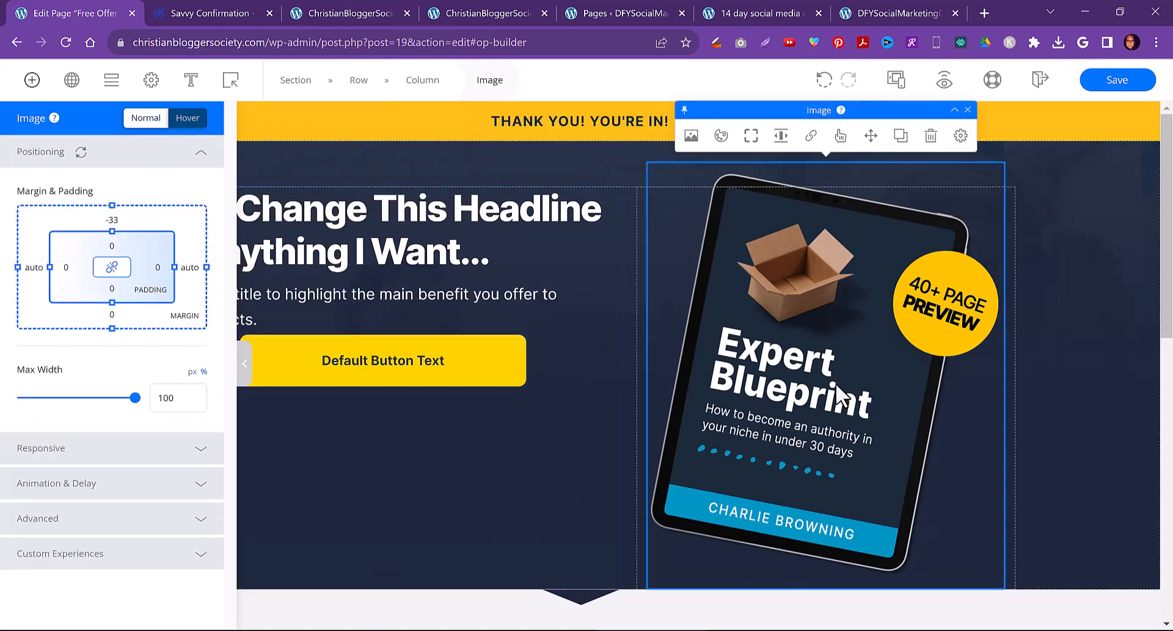
{"action": "left_click", "coordinate": [243, 363]}
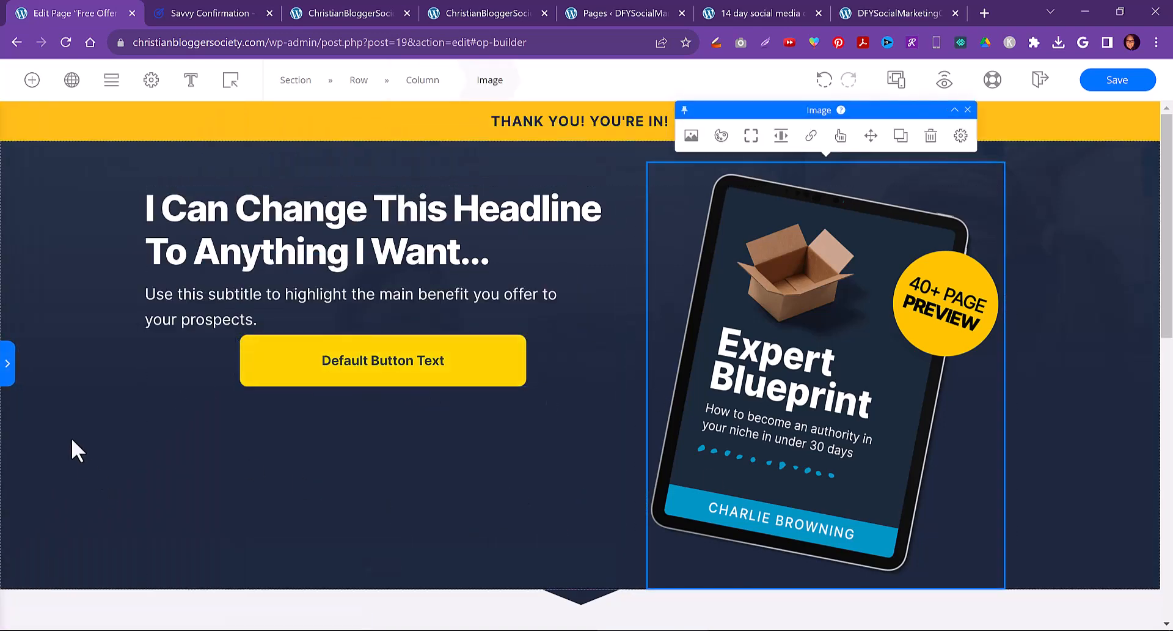
{"action": "left_click", "coordinate": [68, 403]}
{"action": "left_click", "coordinate": [30, 80]}
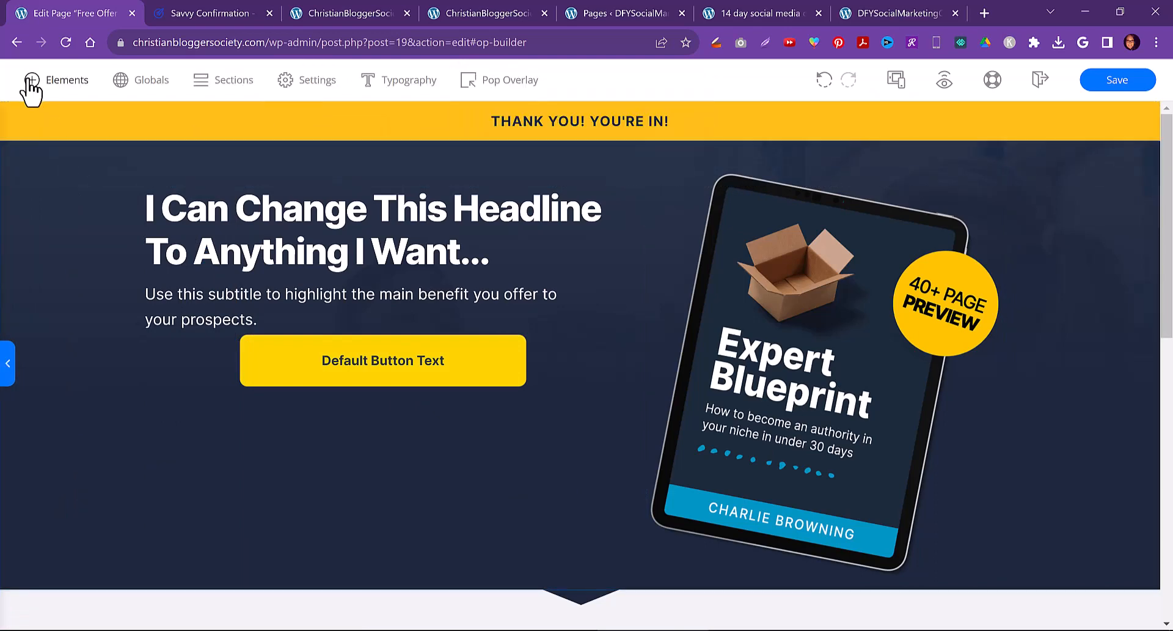
{"action": "scroll", "coordinate": [122, 300], "scroll_direction": "down", "scroll_amount": 10}
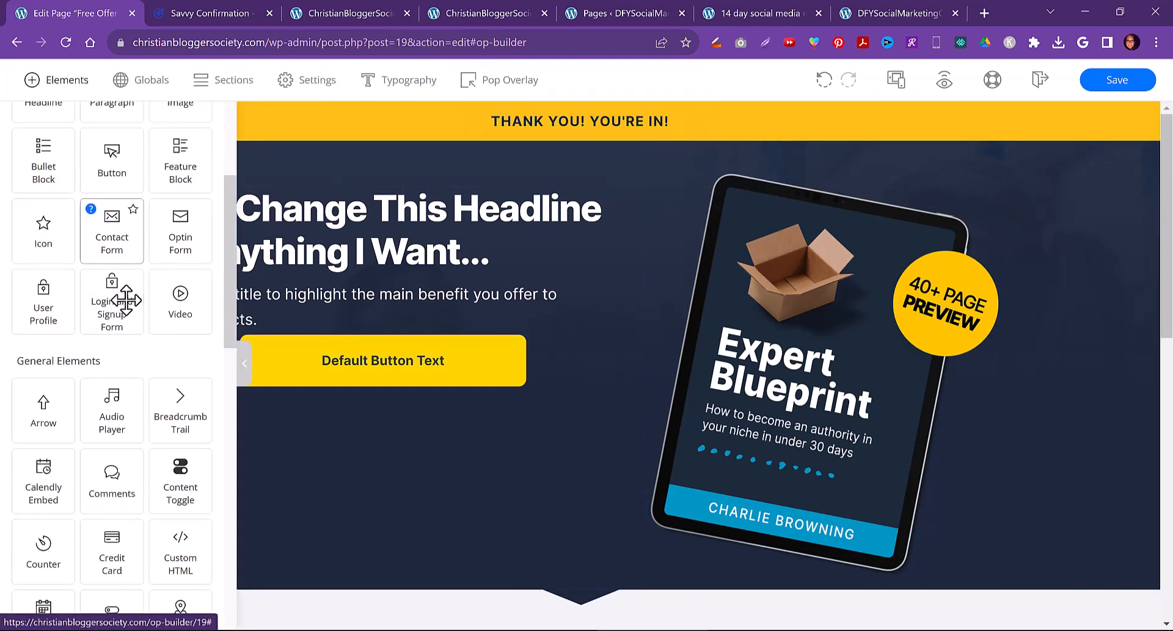
{"action": "scroll", "coordinate": [122, 303], "scroll_direction": "down", "scroll_amount": 10}
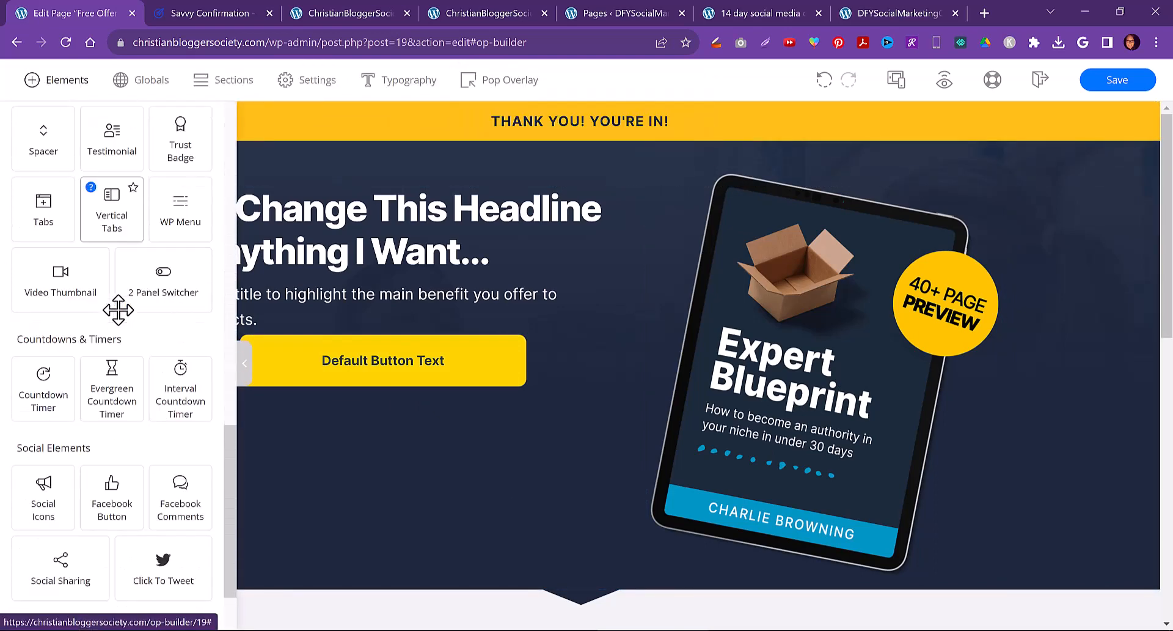
Save the Free Offer Download page and exit the OptimizePress builder
{"action": "left_click", "coordinate": [1112, 453]}
{"action": "left_click", "coordinate": [1119, 85]}
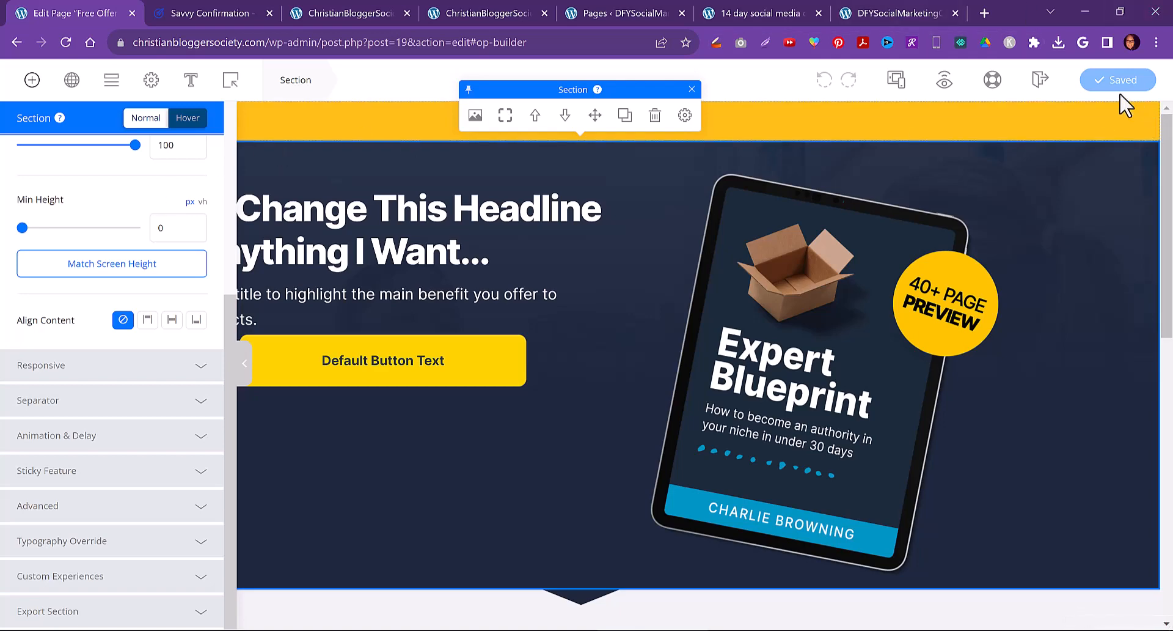
{"action": "left_click", "coordinate": [1034, 85]}
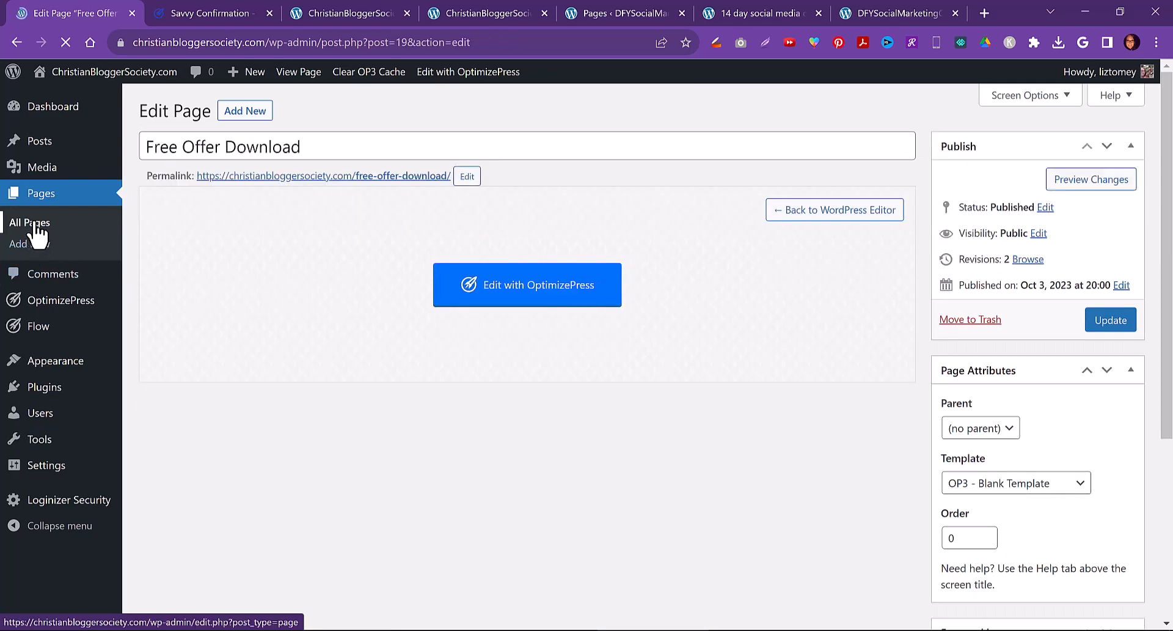
View the live Free Offer Download page in a new tab and compare it with the existing confirmation page tab
{"action": "left_click", "coordinate": [36, 225]}
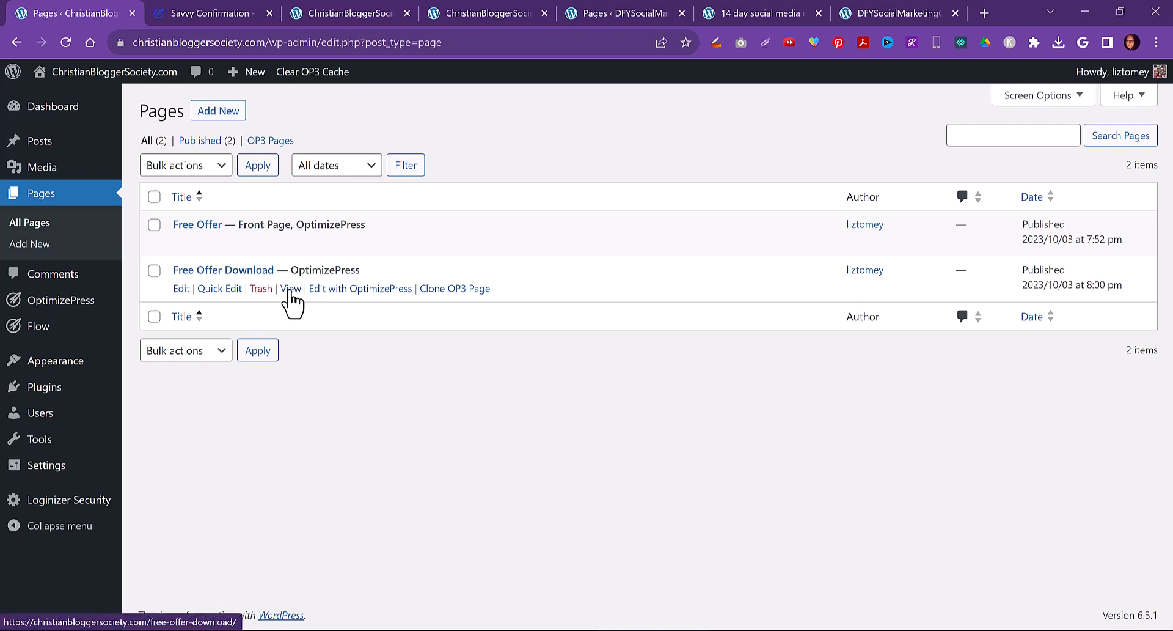
{"action": "right_click", "coordinate": [289, 287]}
{"action": "left_click", "coordinate": [295, 306]}
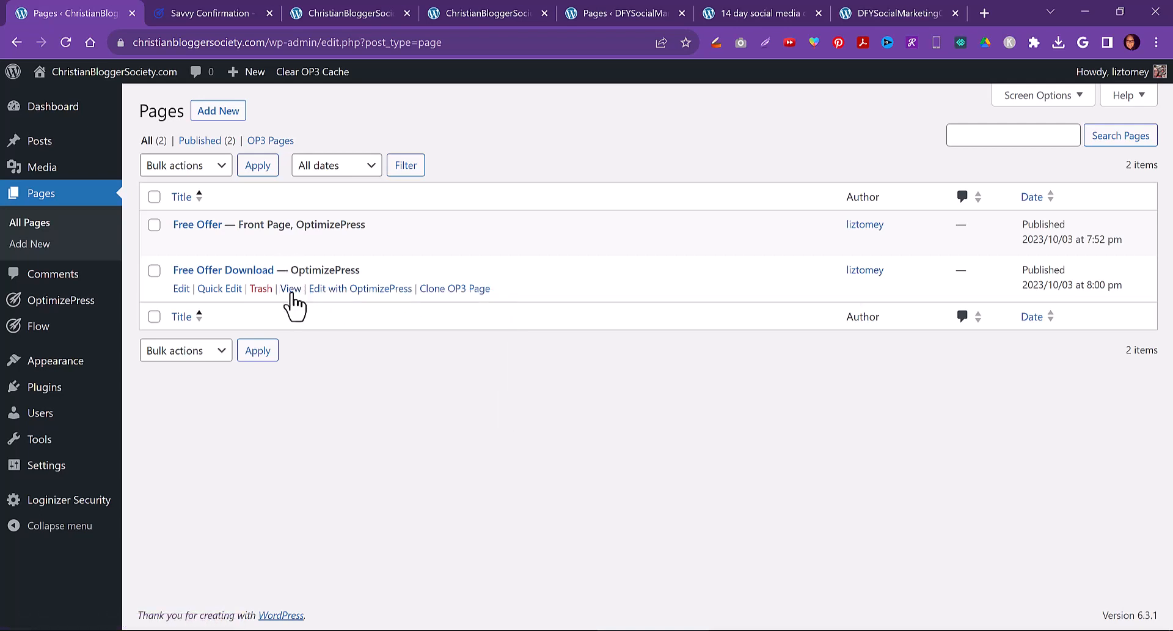
{"action": "right_click", "coordinate": [293, 289]}
{"action": "left_click", "coordinate": [312, 303]}
{"action": "left_click", "coordinate": [181, 8]}
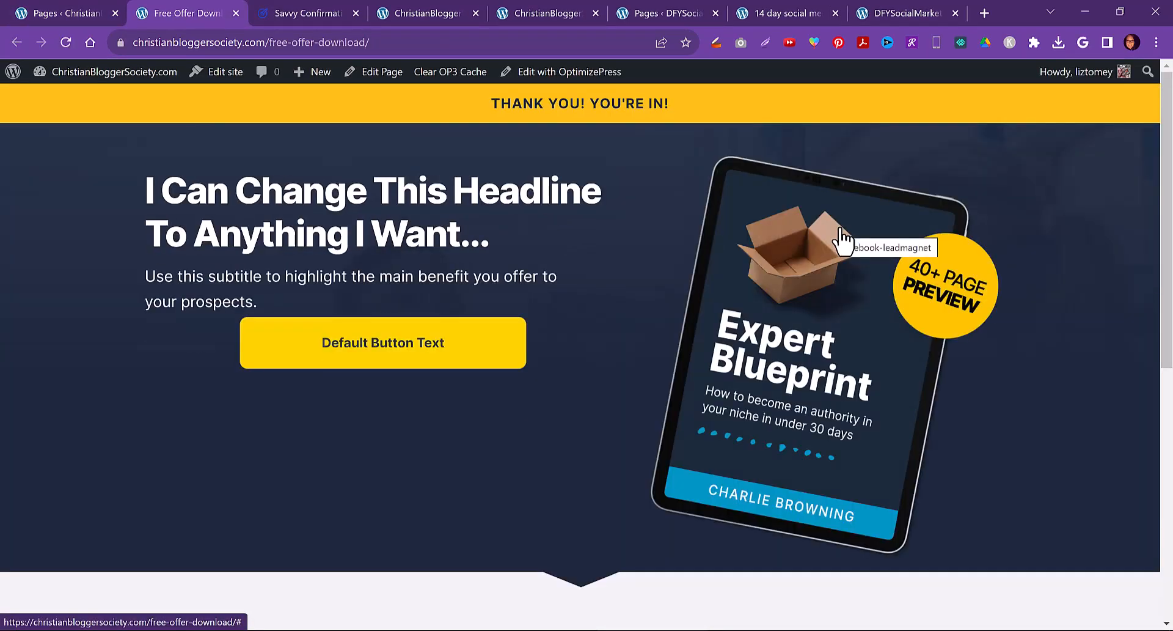
{"action": "left_click", "coordinate": [274, 42]}
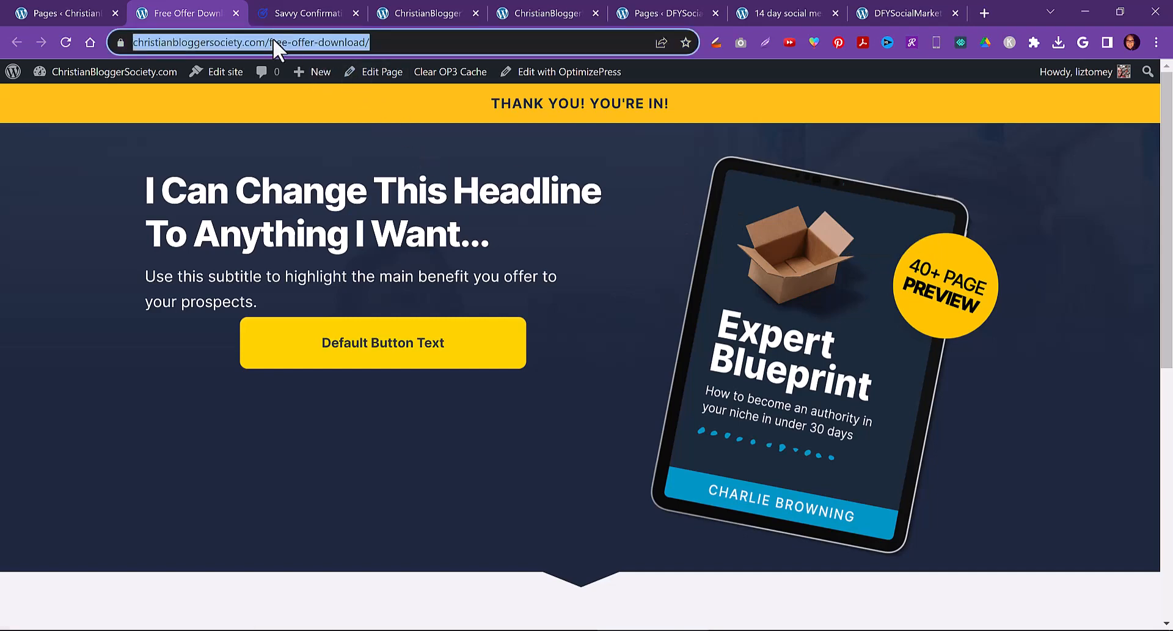
{"action": "left_click", "coordinate": [773, 11]}
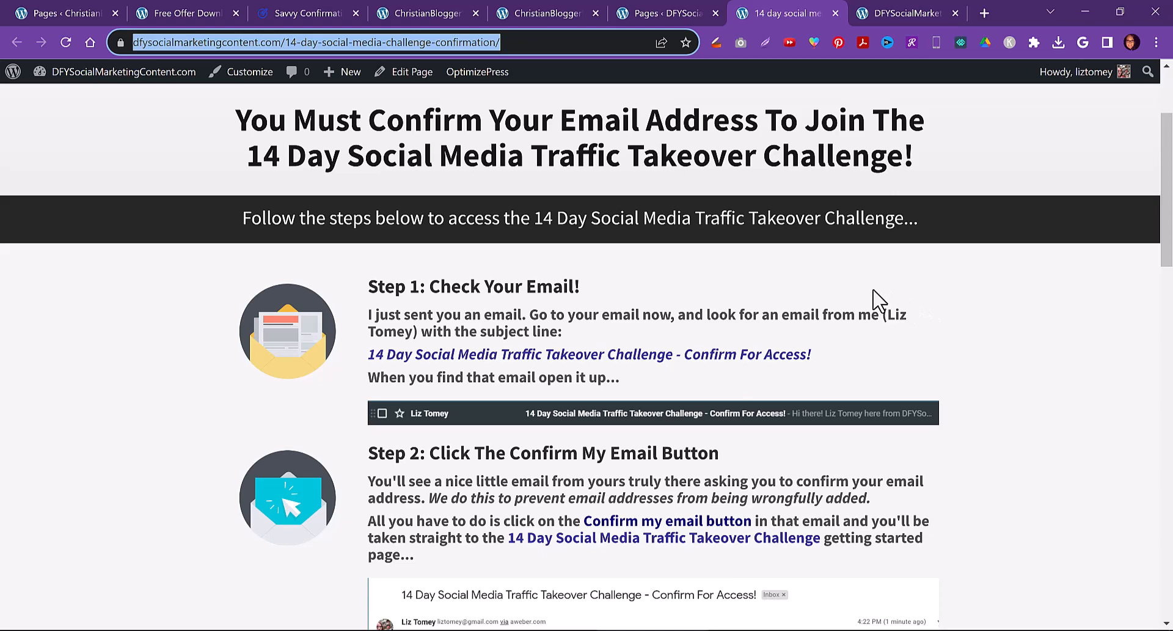
{"action": "left_click", "coordinate": [190, 12]}
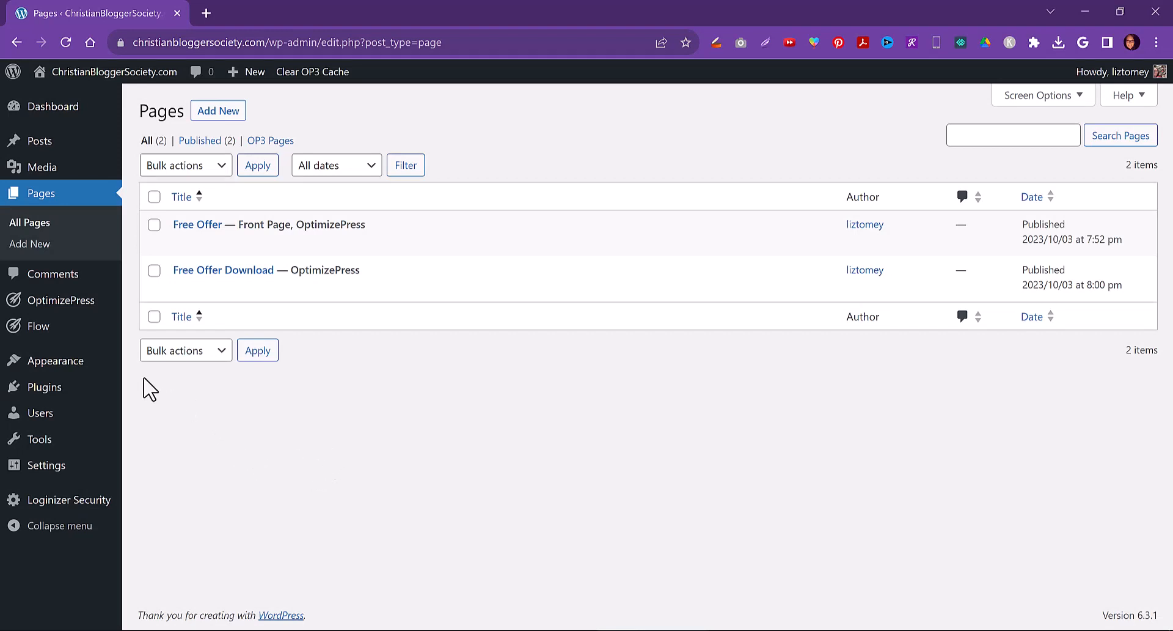
Start a new OptimizePress page using the Savvy Collection's 'Let Me Teach You How To Improve Your Marketing Skills' template
{"action": "mouse_move", "coordinate": [83, 301]}
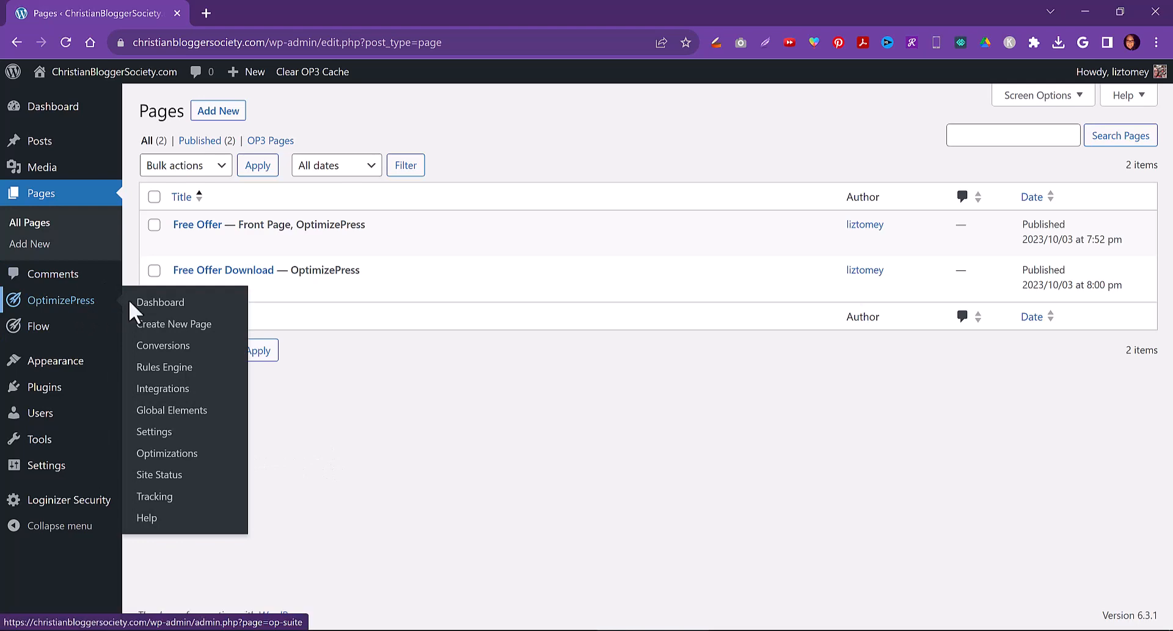
{"action": "left_click", "coordinate": [168, 330]}
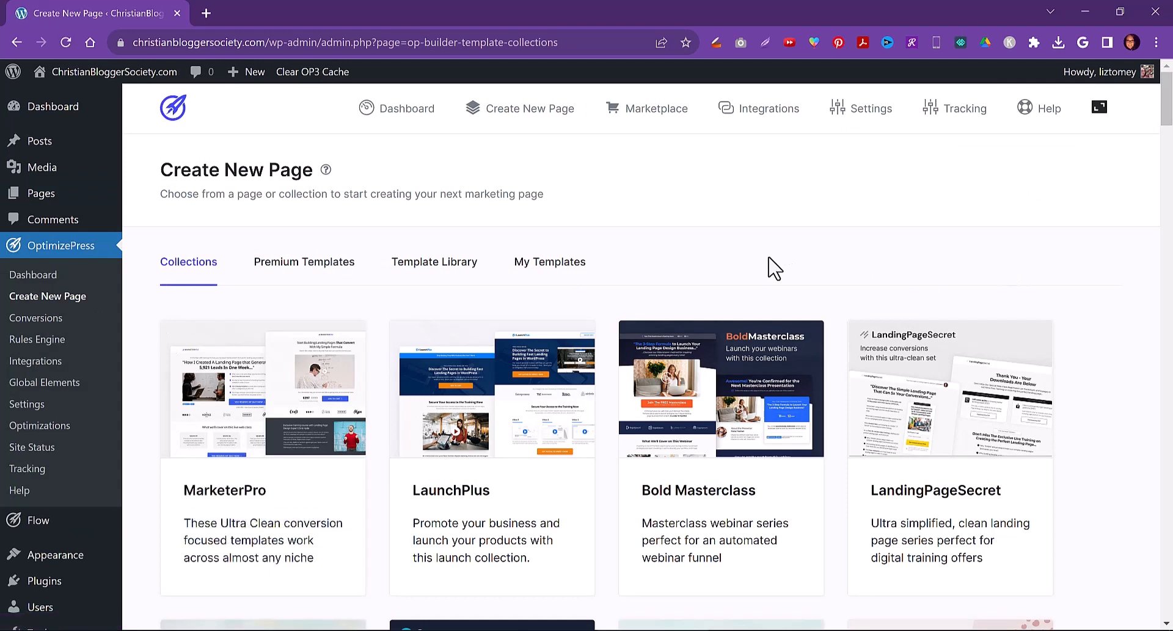
{"action": "scroll", "coordinate": [768, 269], "scroll_direction": "down", "scroll_amount": 4}
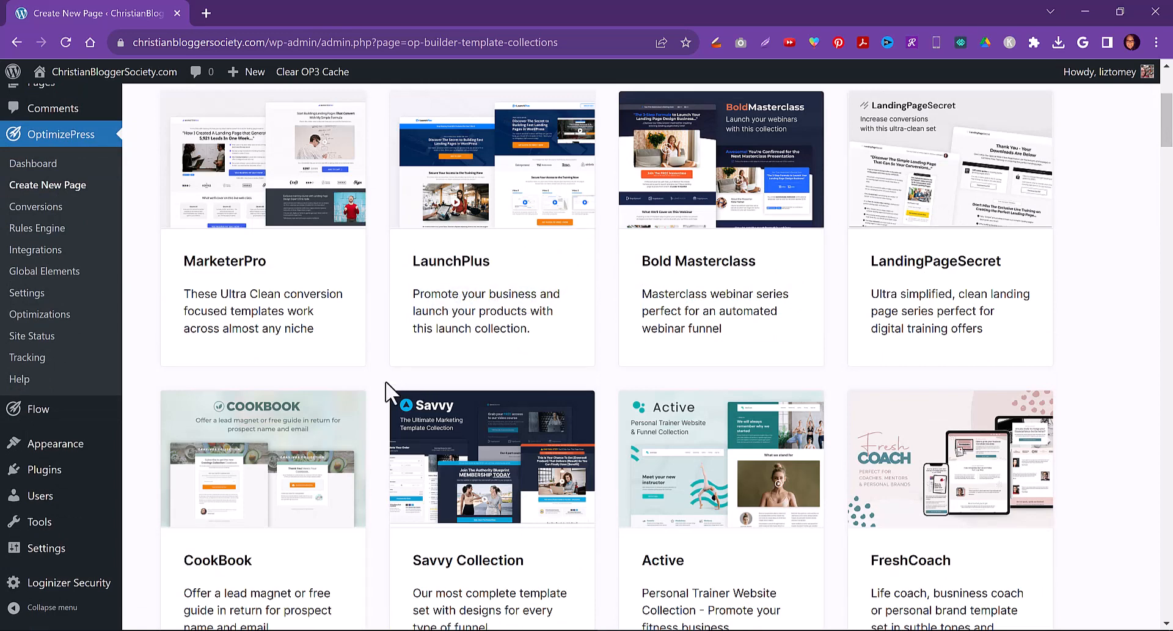
{"action": "left_click", "coordinate": [505, 606]}
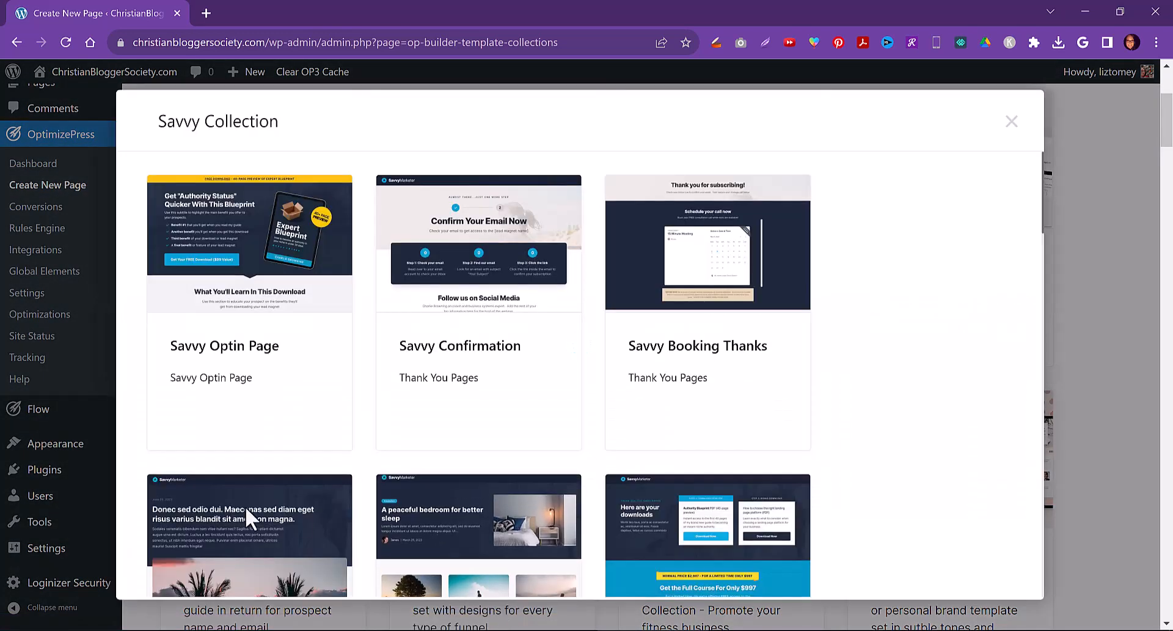
{"action": "scroll", "coordinate": [863, 355], "scroll_direction": "down", "scroll_amount": 3}
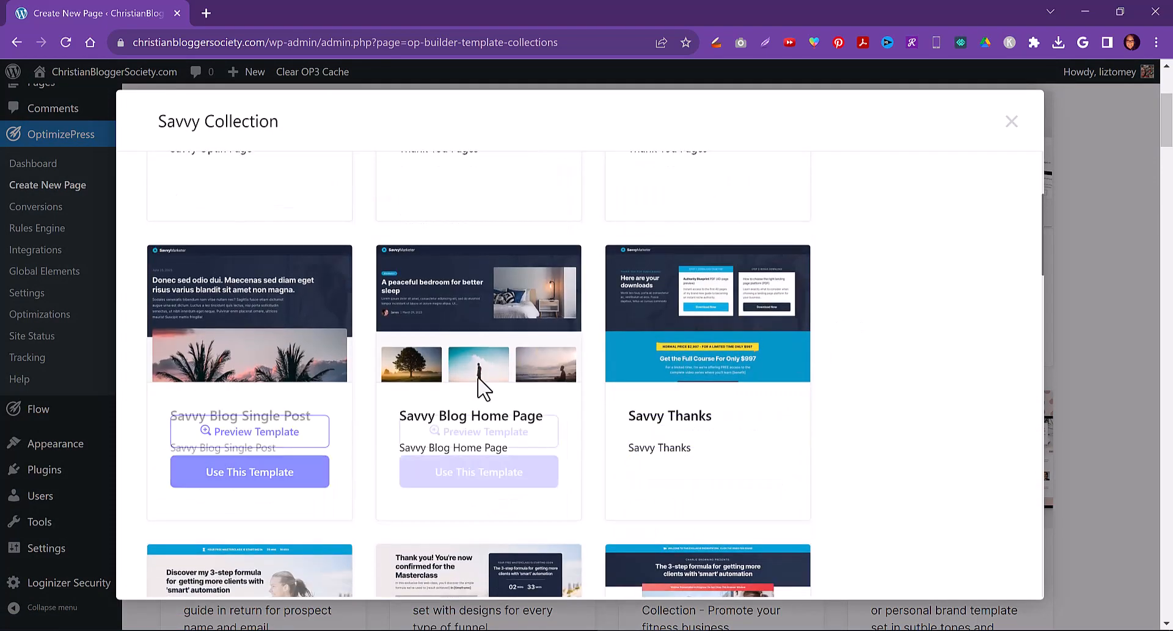
{"action": "scroll", "coordinate": [880, 428], "scroll_direction": "down", "scroll_amount": 3}
{"action": "scroll", "coordinate": [894, 431], "scroll_direction": "down", "scroll_amount": 1}
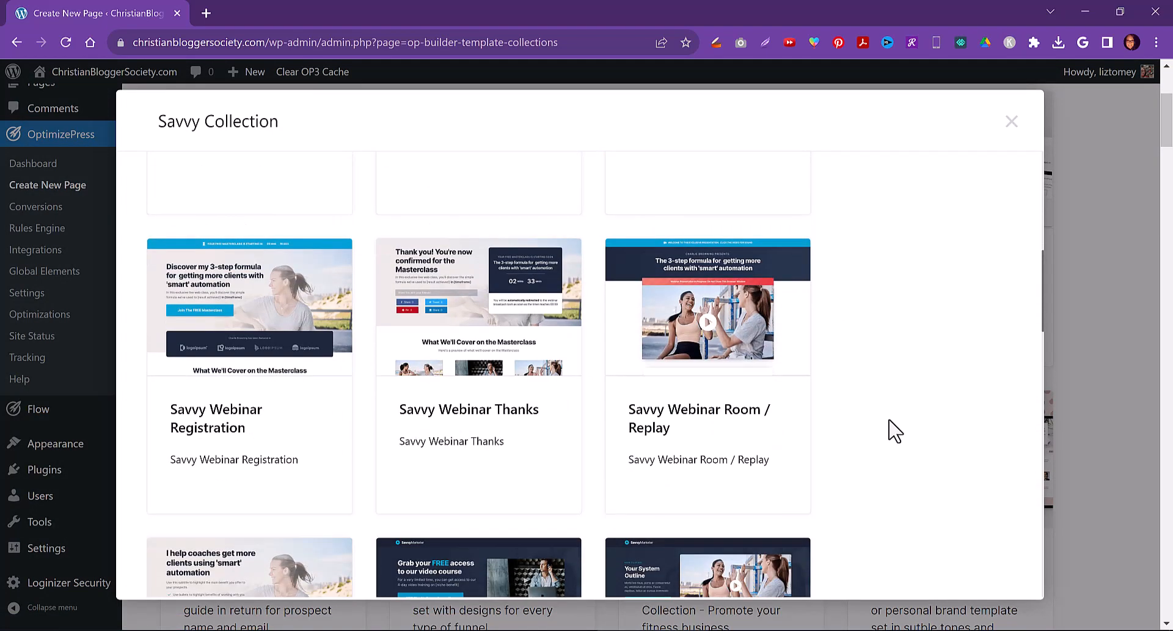
{"action": "scroll", "coordinate": [890, 434], "scroll_direction": "down", "scroll_amount": 3}
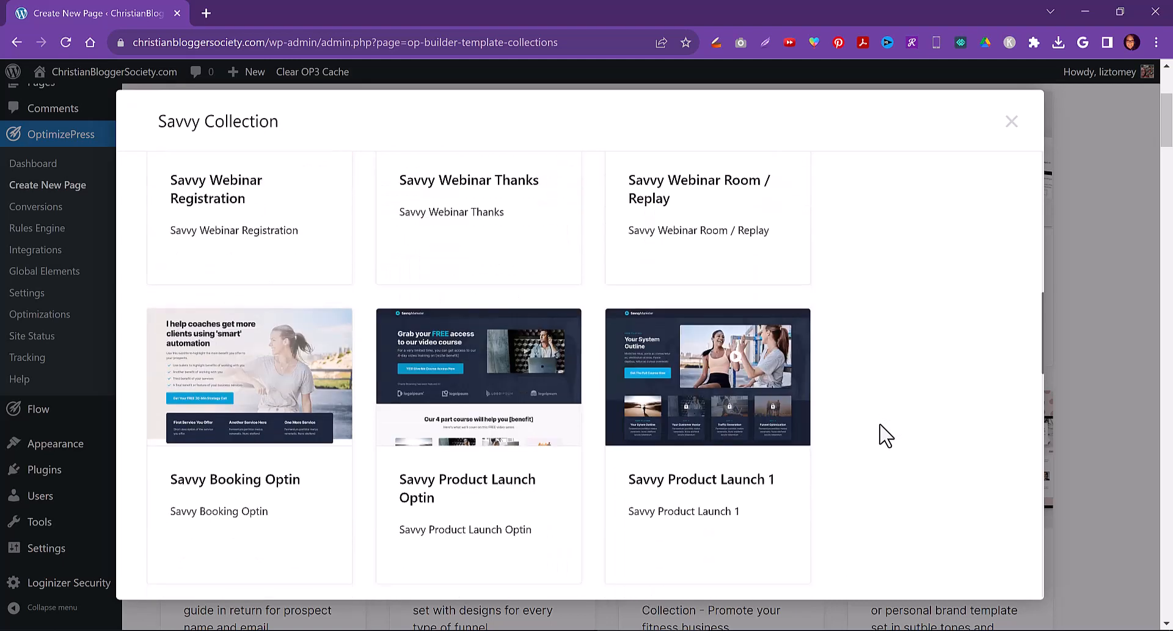
{"action": "scroll", "coordinate": [886, 435], "scroll_direction": "down", "scroll_amount": 1}
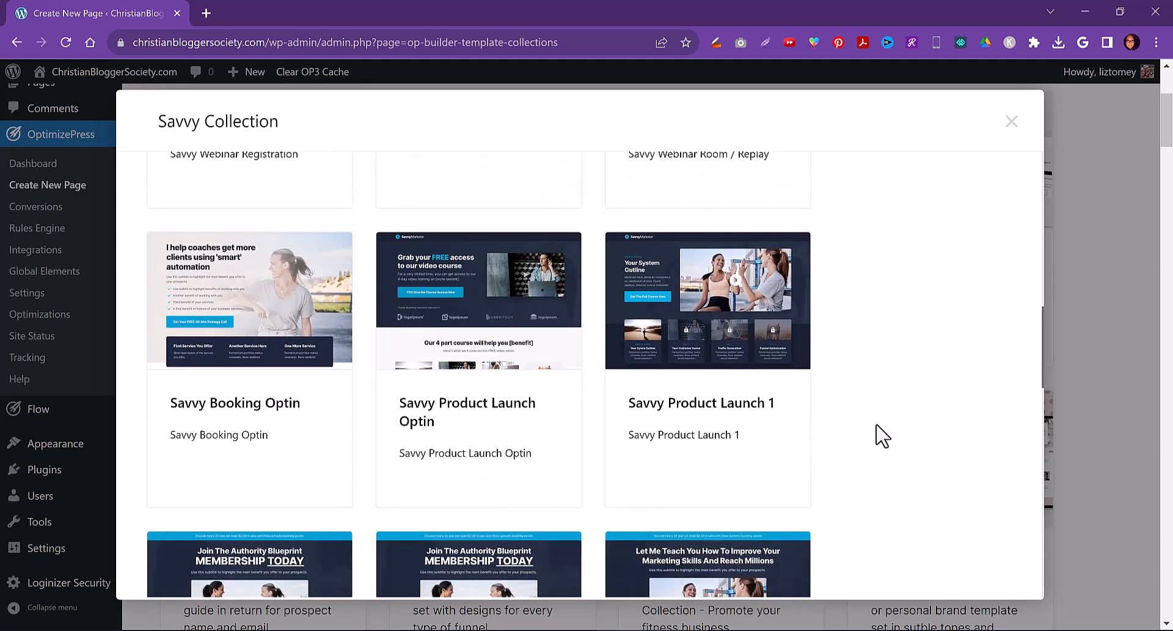
{"action": "scroll", "coordinate": [883, 435], "scroll_direction": "down", "scroll_amount": 3}
{"action": "scroll", "coordinate": [883, 435], "scroll_direction": "down", "scroll_amount": 2}
{"action": "mouse_move", "coordinate": [741, 265]}
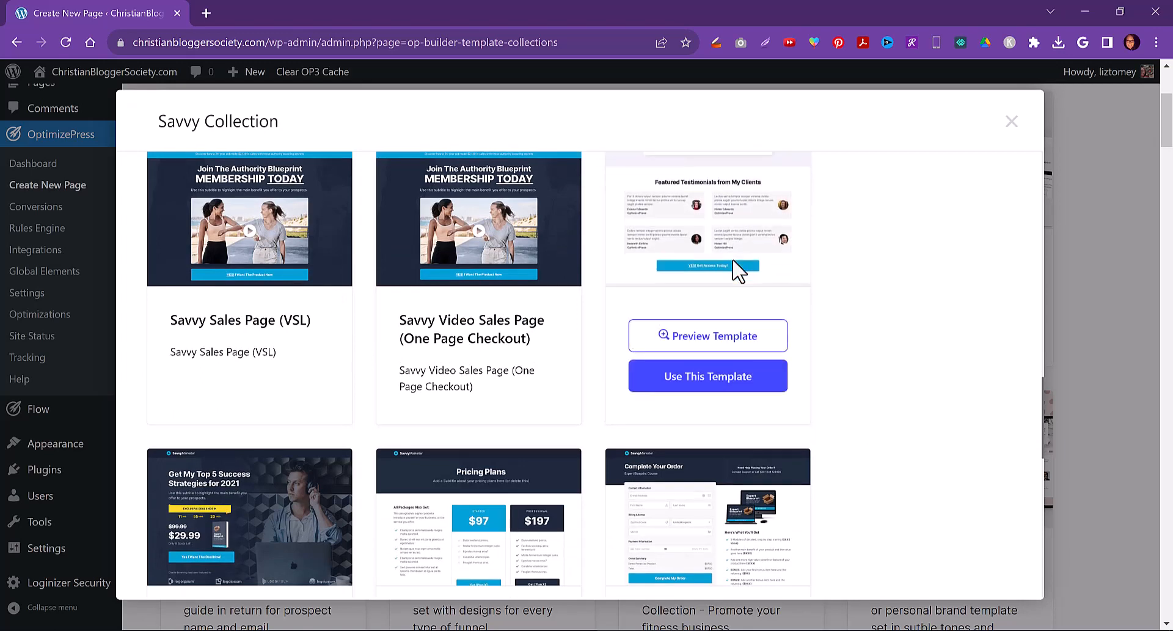
{"action": "left_click", "coordinate": [690, 381]}
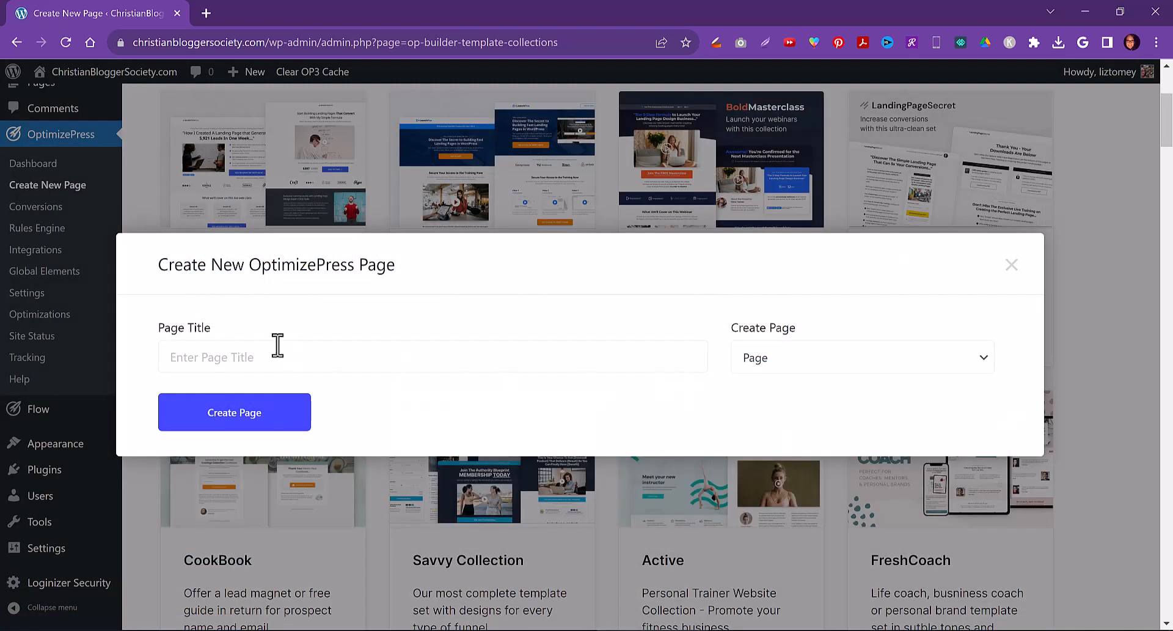
Create the new page with the title Join Us
{"action": "left_click", "coordinate": [245, 360]}
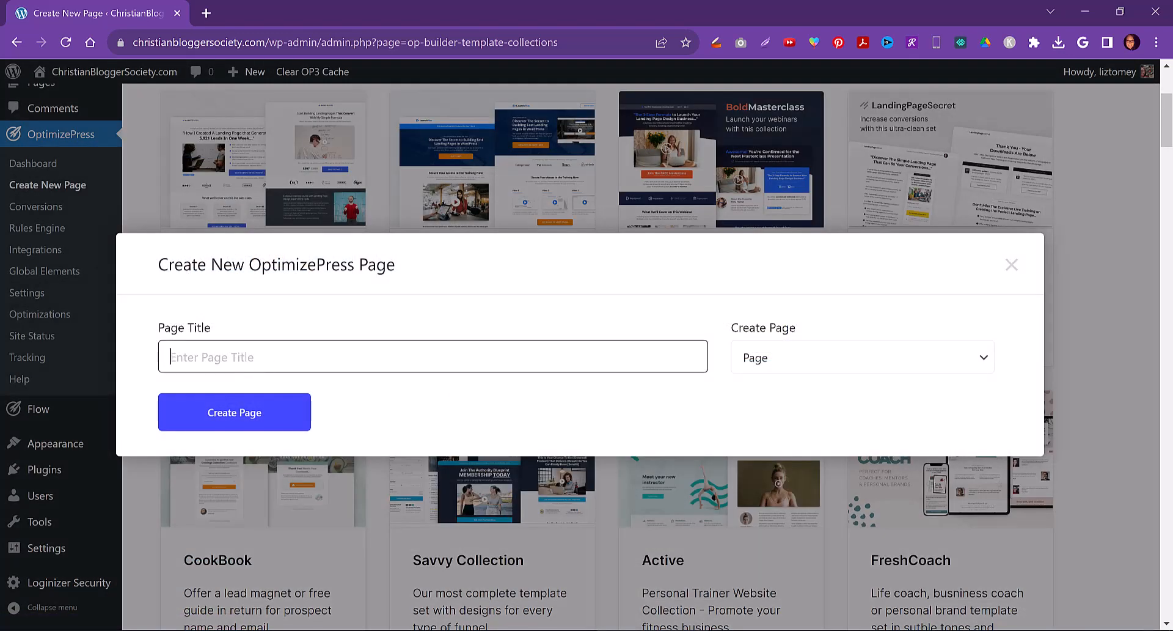
{"action": "type", "text": "Join Us"}
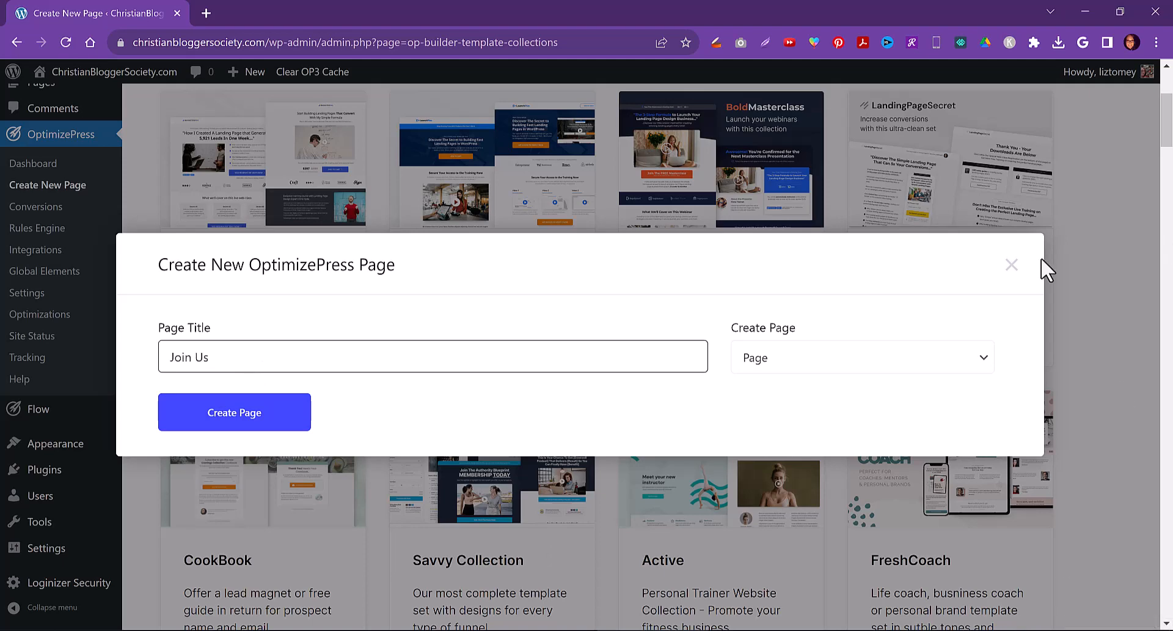
{"action": "left_click", "coordinate": [234, 415]}
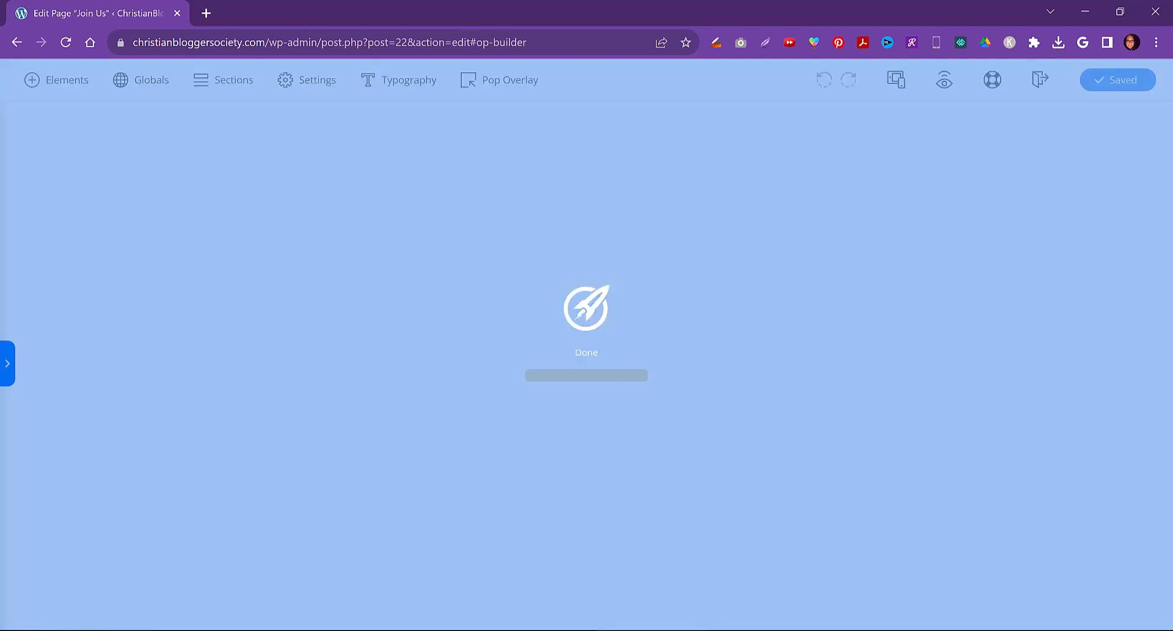
{"action": "mouse_move", "coordinate": [95, 630]}
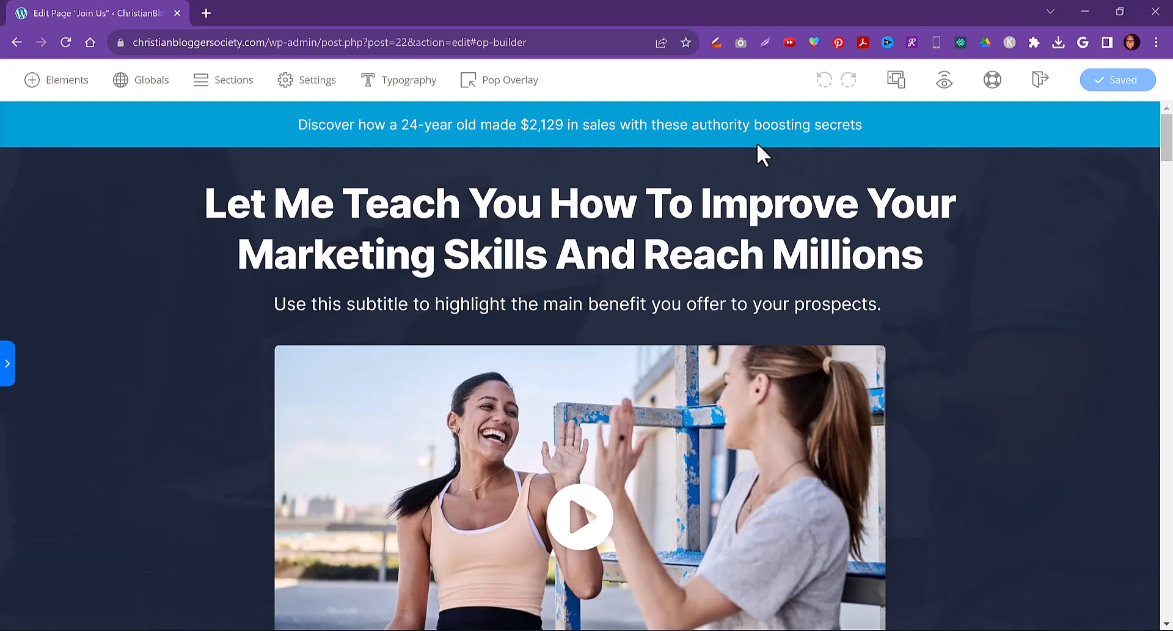
Scroll through the Join Us template to review its sections
{"action": "scroll", "coordinate": [1014, 269], "scroll_direction": "down", "scroll_amount": 15}
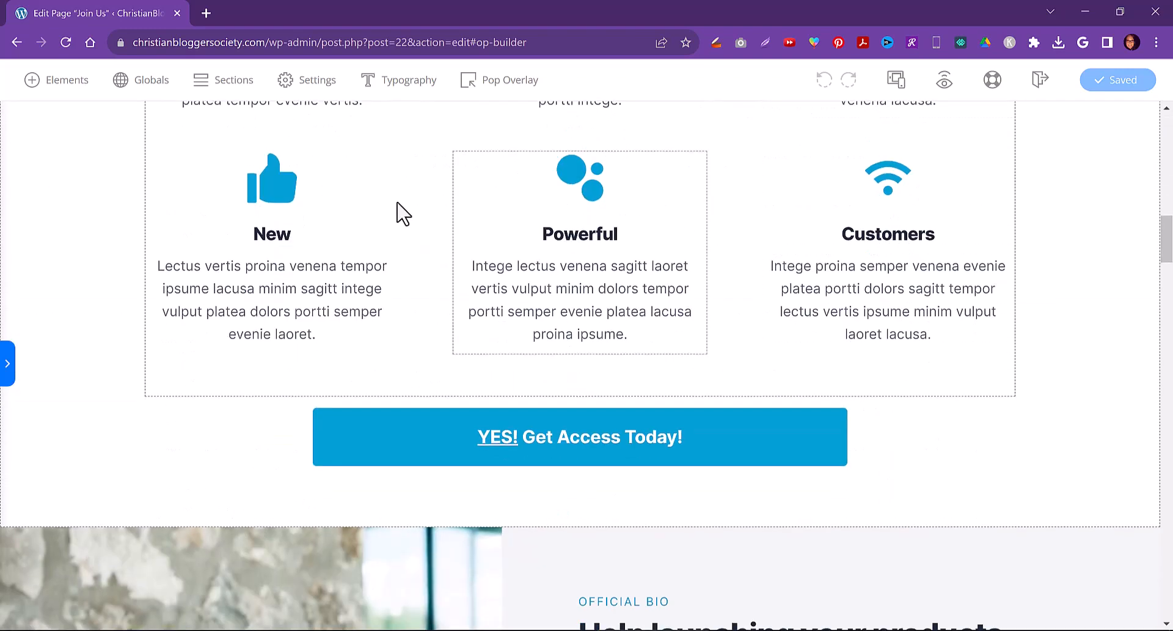
{"action": "scroll", "coordinate": [431, 332], "scroll_direction": "down", "scroll_amount": 10}
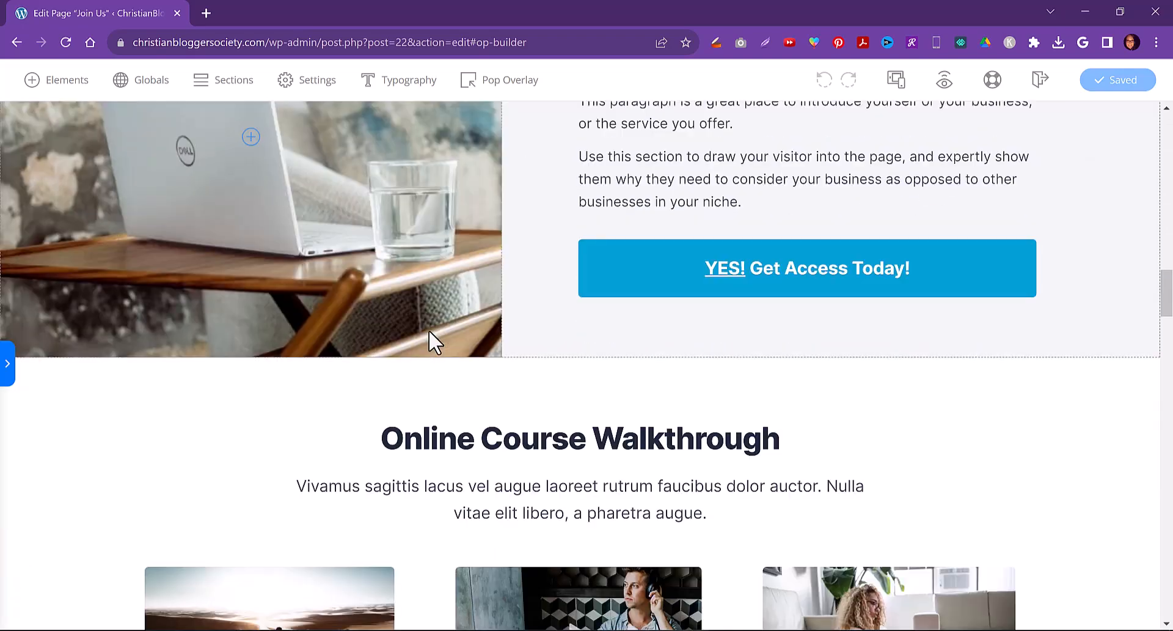
{"action": "scroll", "coordinate": [379, 256], "scroll_direction": "down", "scroll_amount": 15}
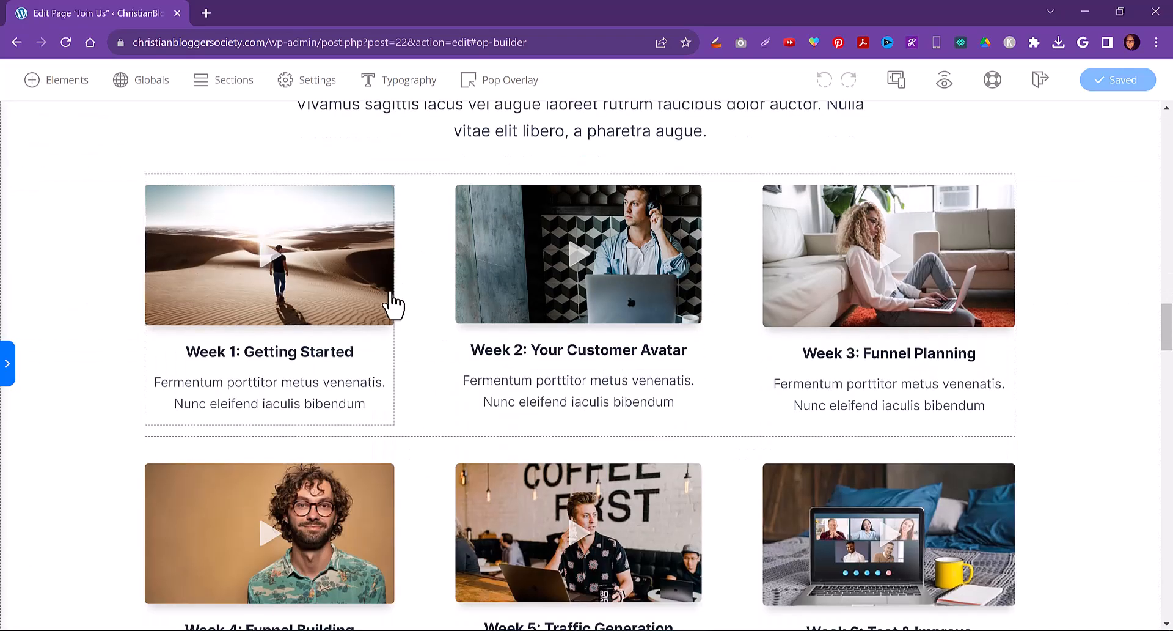
{"action": "scroll", "coordinate": [380, 362], "scroll_direction": "down", "scroll_amount": 15}
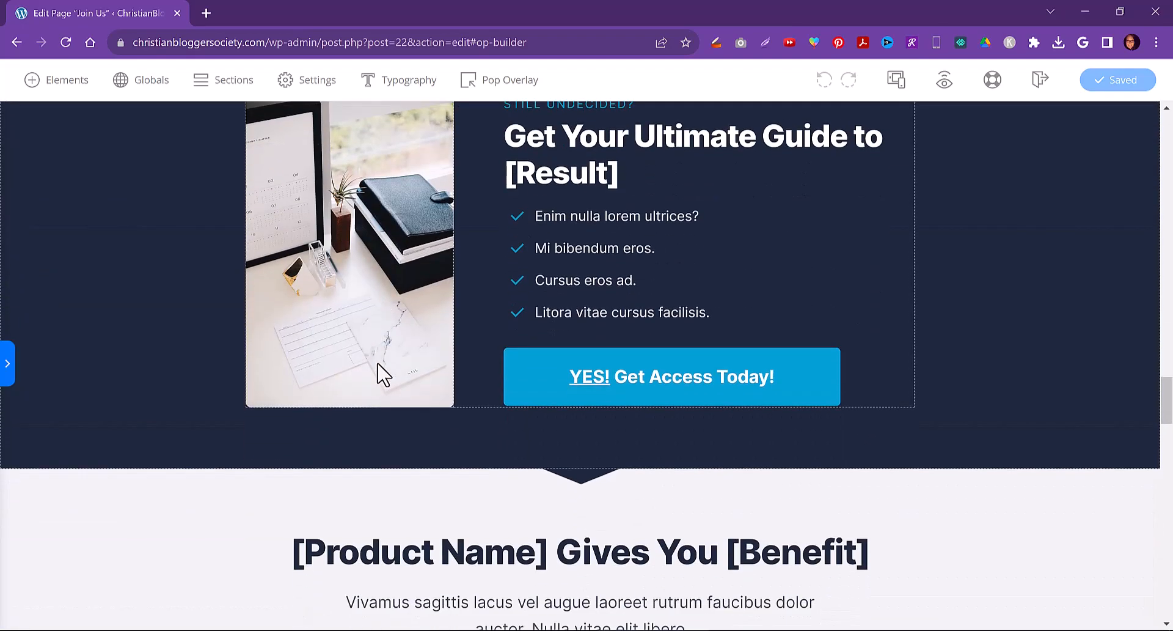
{"action": "scroll", "coordinate": [376, 374], "scroll_direction": "down", "scroll_amount": 3}
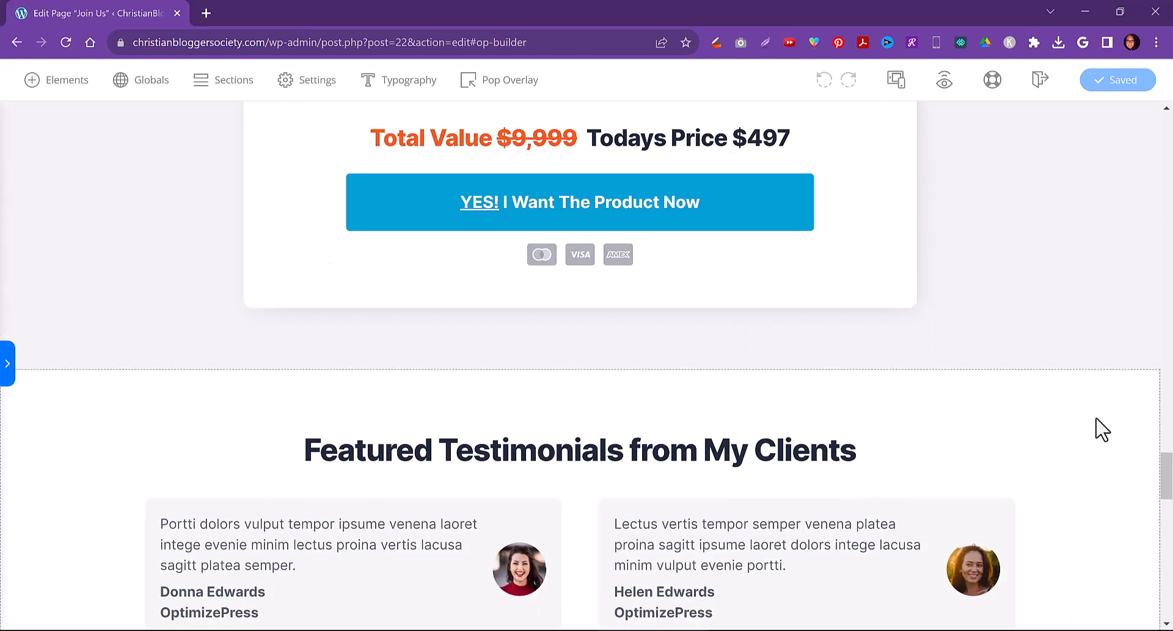
{"action": "scroll", "coordinate": [1098, 457], "scroll_direction": "down", "scroll_amount": 15}
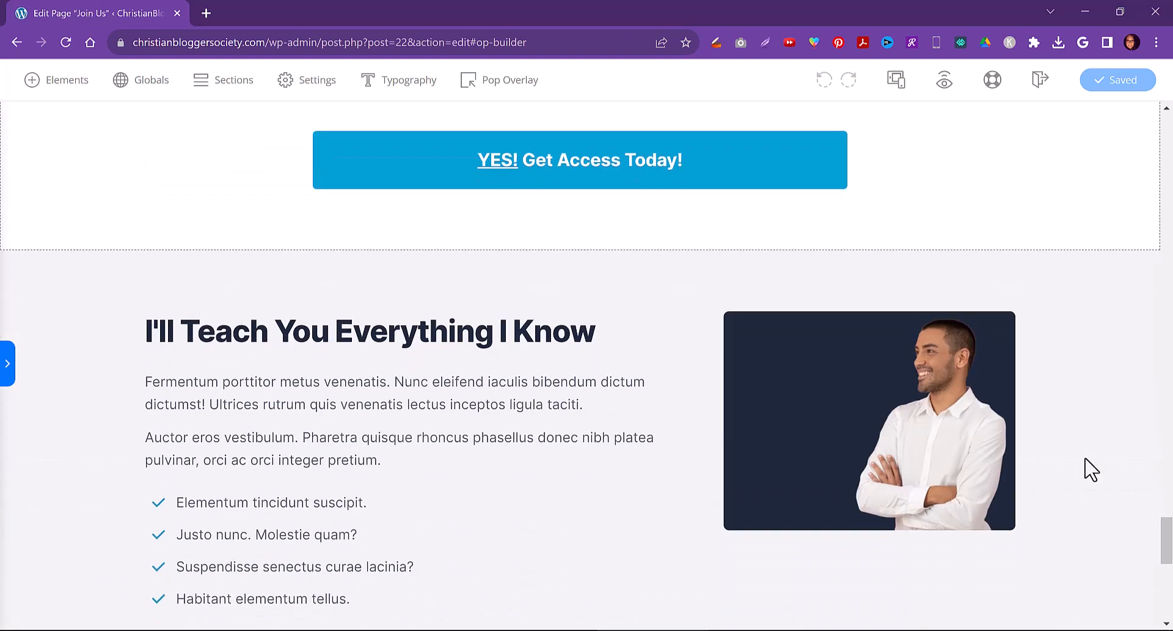
{"action": "scroll", "coordinate": [1084, 459], "scroll_direction": "down", "scroll_amount": 1}
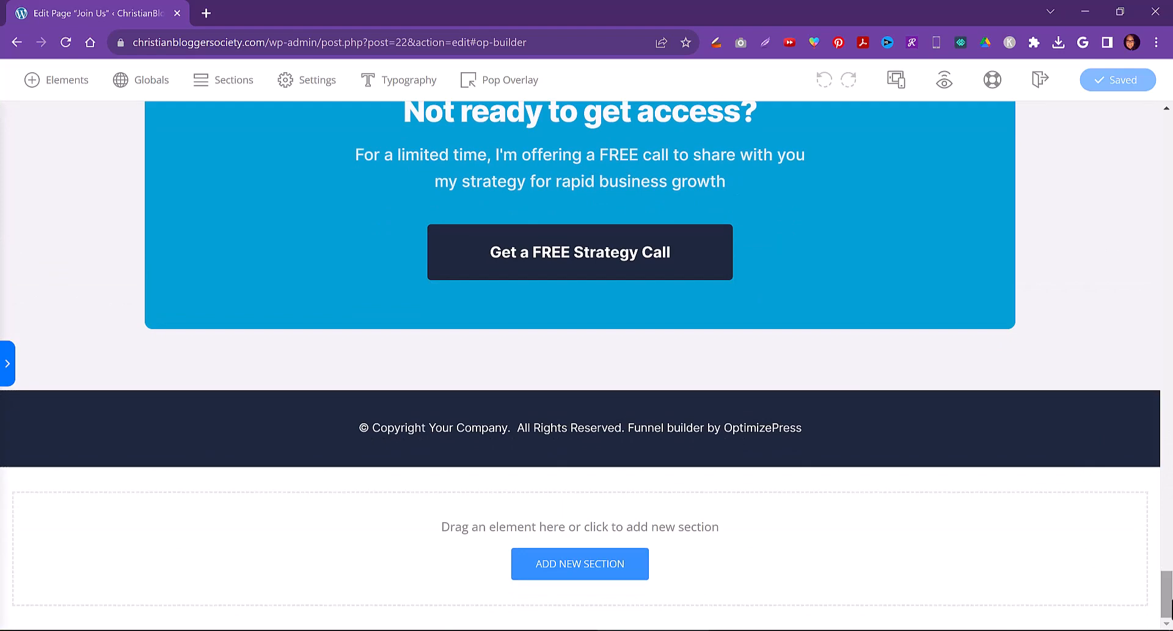
{"action": "left_click_drag", "start_coordinate": [1167, 602], "coordinate": [1165, 122]}
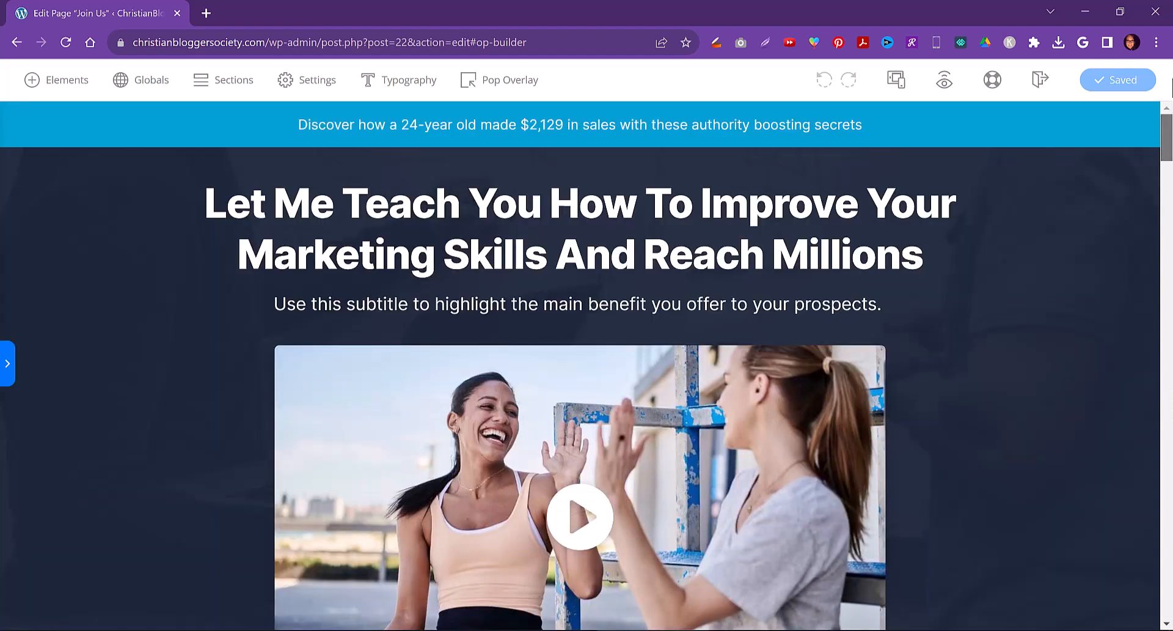
Delete the video element below the hero subtitle
{"action": "left_click", "coordinate": [499, 122]}
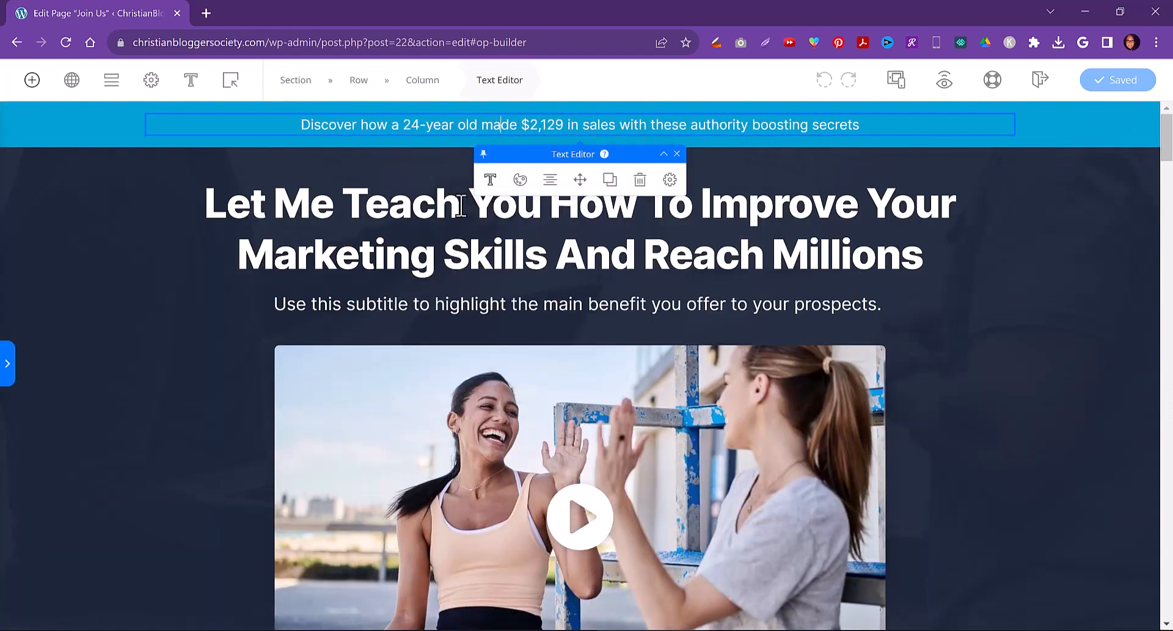
{"action": "left_click", "coordinate": [461, 205]}
{"action": "left_click", "coordinate": [457, 310]}
{"action": "scroll", "coordinate": [462, 318], "scroll_direction": "down", "scroll_amount": 7}
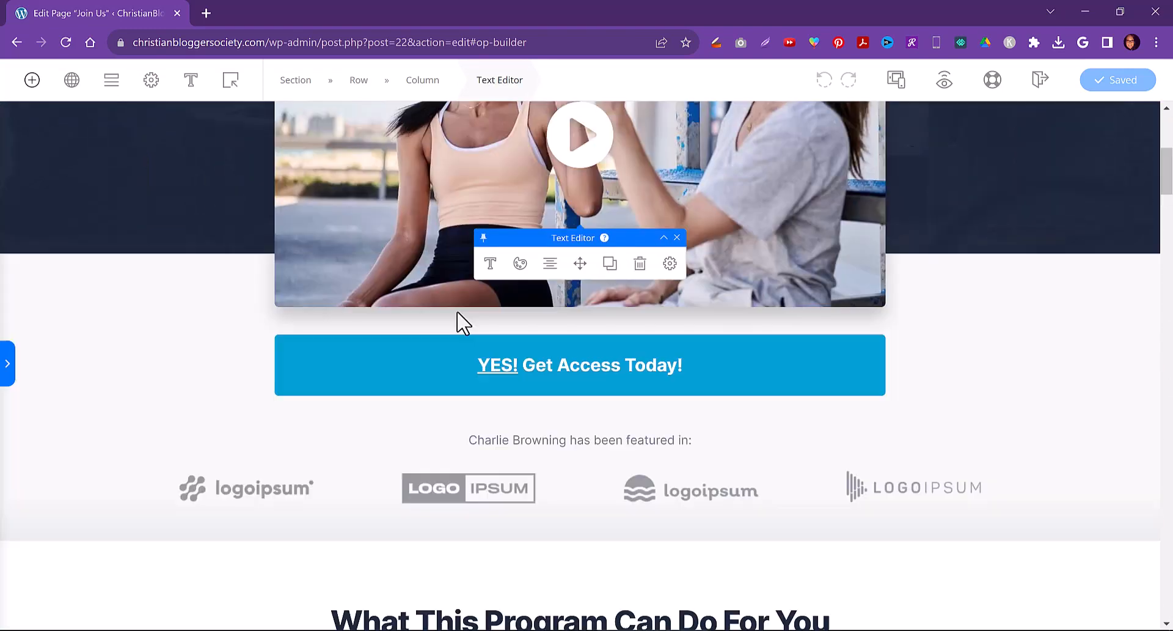
{"action": "scroll", "coordinate": [459, 330], "scroll_direction": "up", "scroll_amount": 5}
{"action": "left_click", "coordinate": [299, 240]}
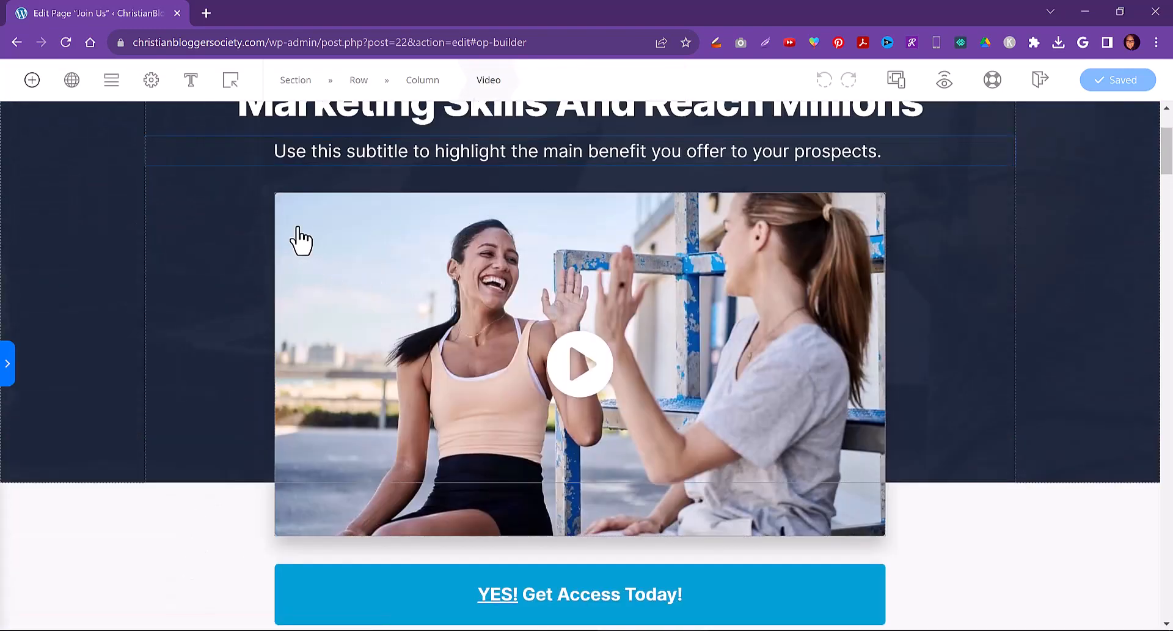
{"action": "left_click", "coordinate": [652, 168]}
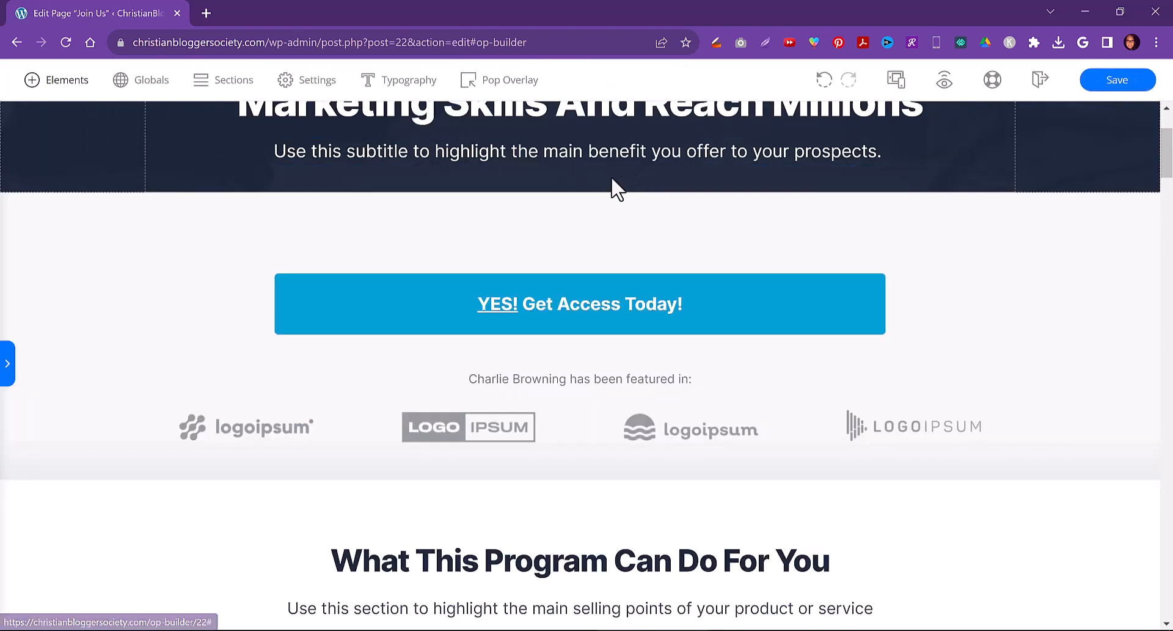
Delete the 'YES! Get Access Today!' button below the hero section
{"action": "scroll", "coordinate": [471, 278], "scroll_direction": "up", "scroll_amount": 2}
{"action": "scroll", "coordinate": [466, 275], "scroll_direction": "down", "scroll_amount": 2}
{"action": "scroll", "coordinate": [483, 293], "scroll_direction": "down", "scroll_amount": 1}
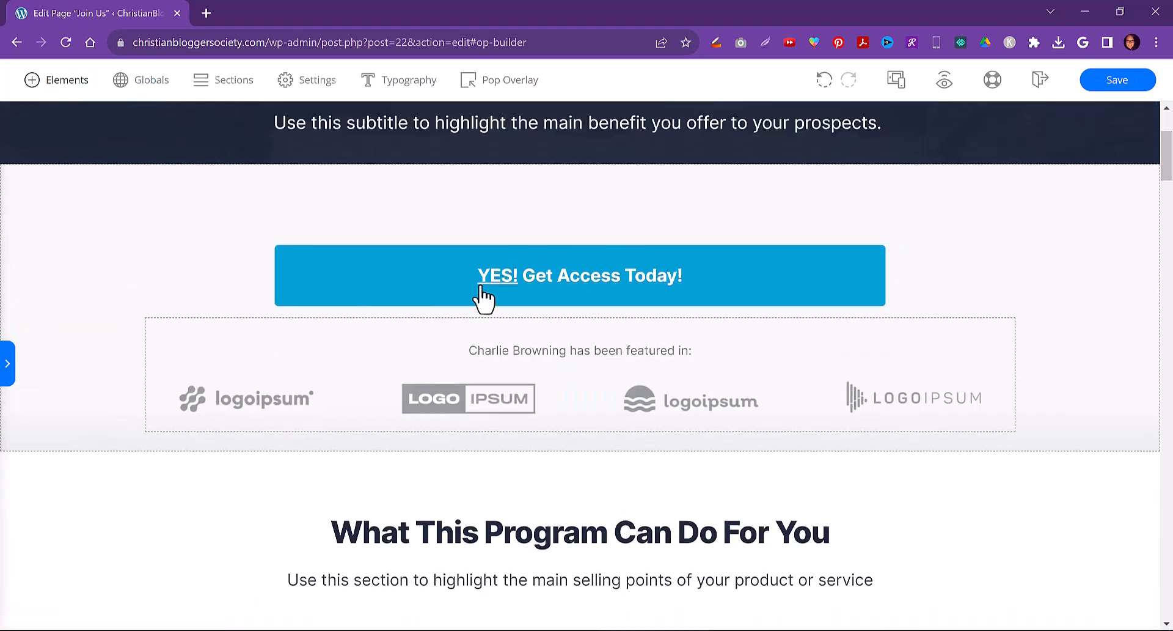
{"action": "scroll", "coordinate": [812, 382], "scroll_direction": "up", "scroll_amount": 3}
{"action": "left_click", "coordinate": [848, 474]}
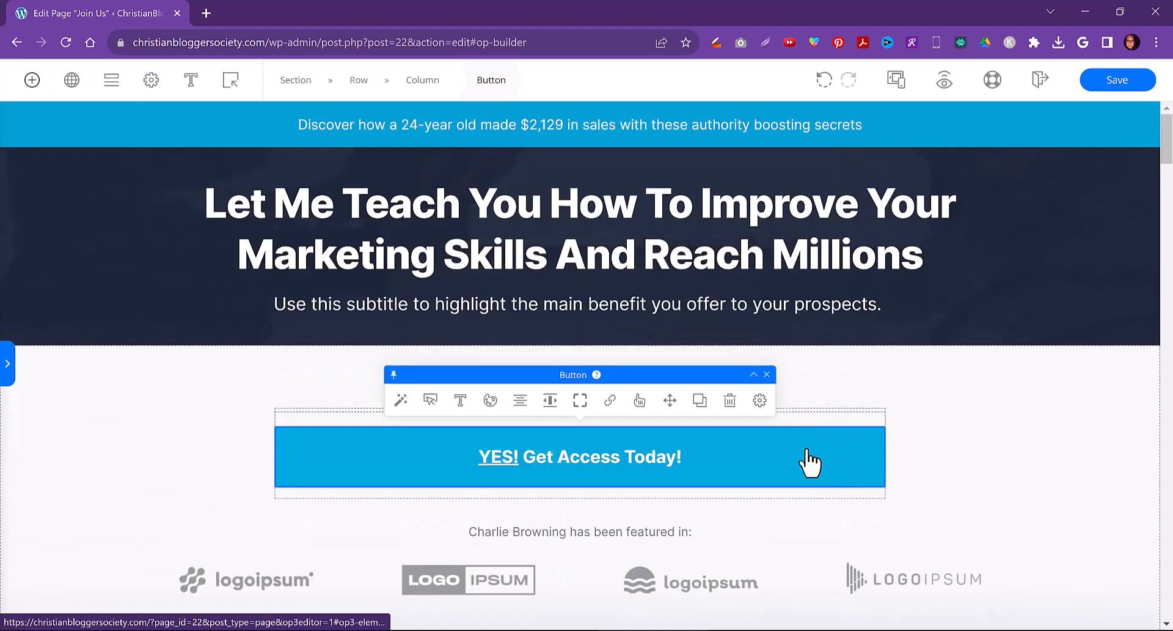
{"action": "left_click", "coordinate": [729, 401]}
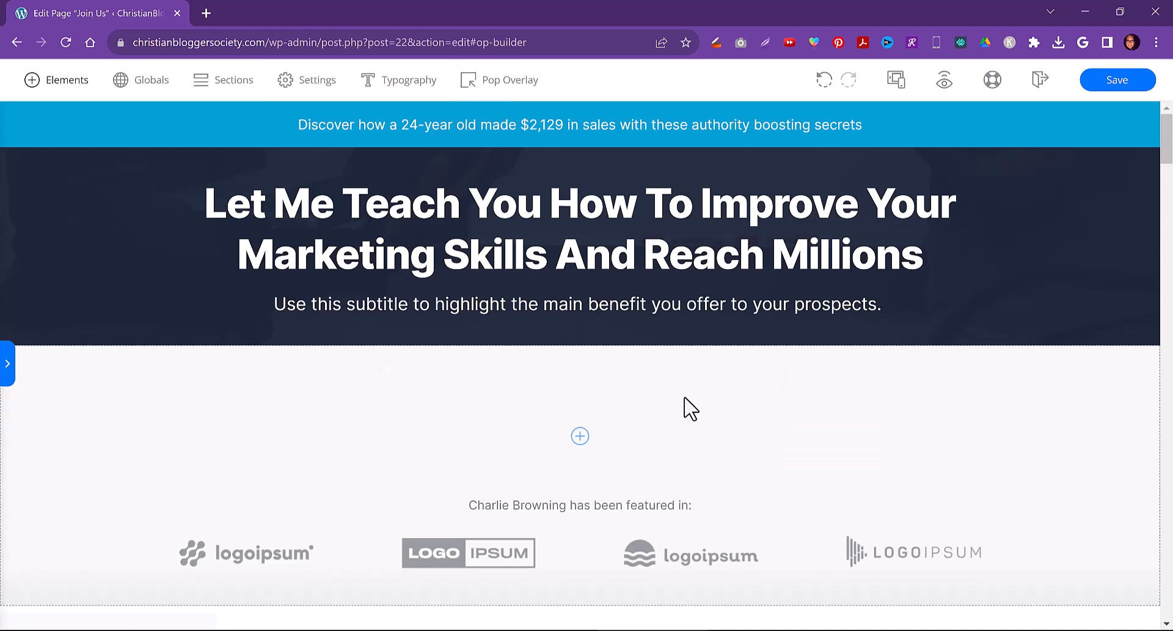
Remove the emptied row and the 'Charlie Browning has been featured in' logos row below the hero
{"action": "left_click", "coordinate": [686, 406]}
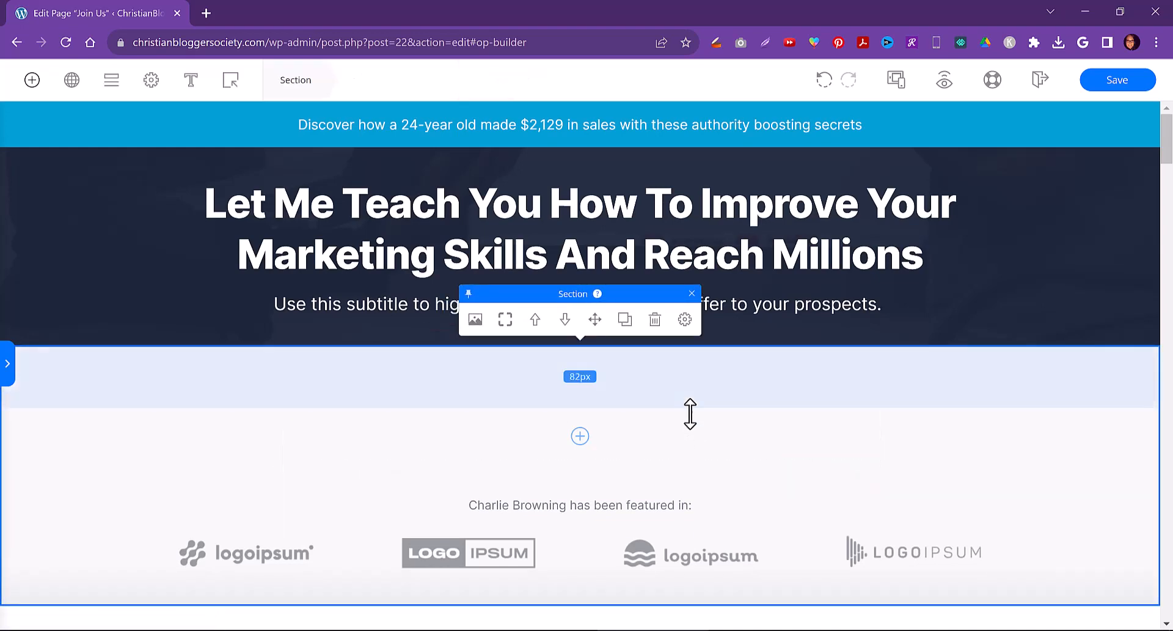
{"action": "left_click", "coordinate": [695, 431]}
{"action": "left_click", "coordinate": [655, 386]}
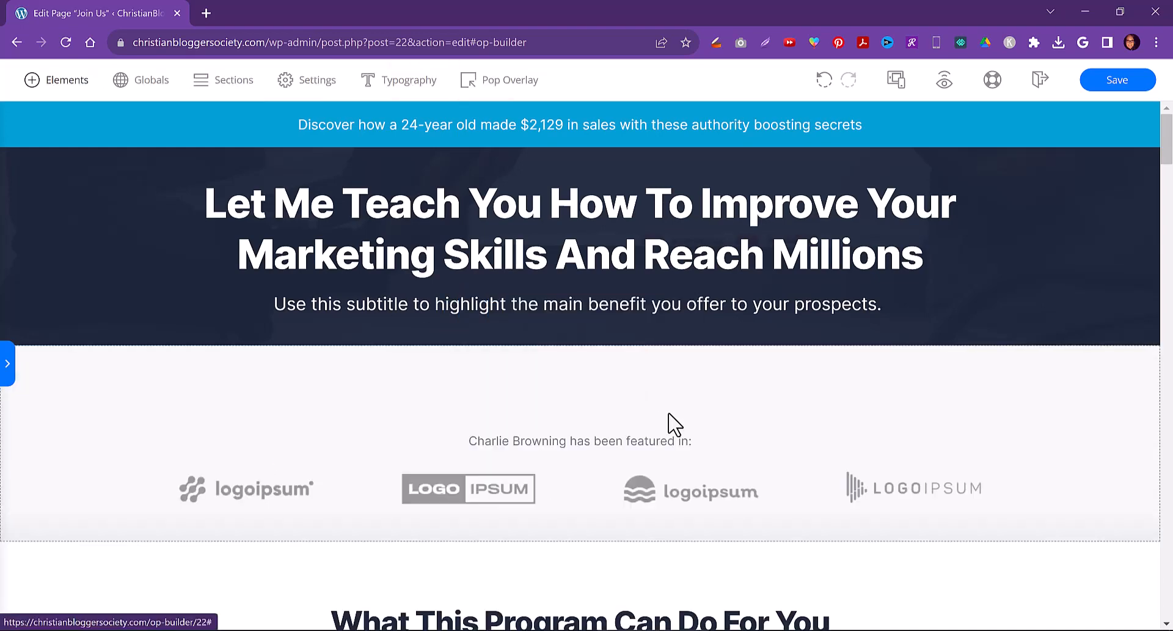
{"action": "left_click", "coordinate": [720, 430]}
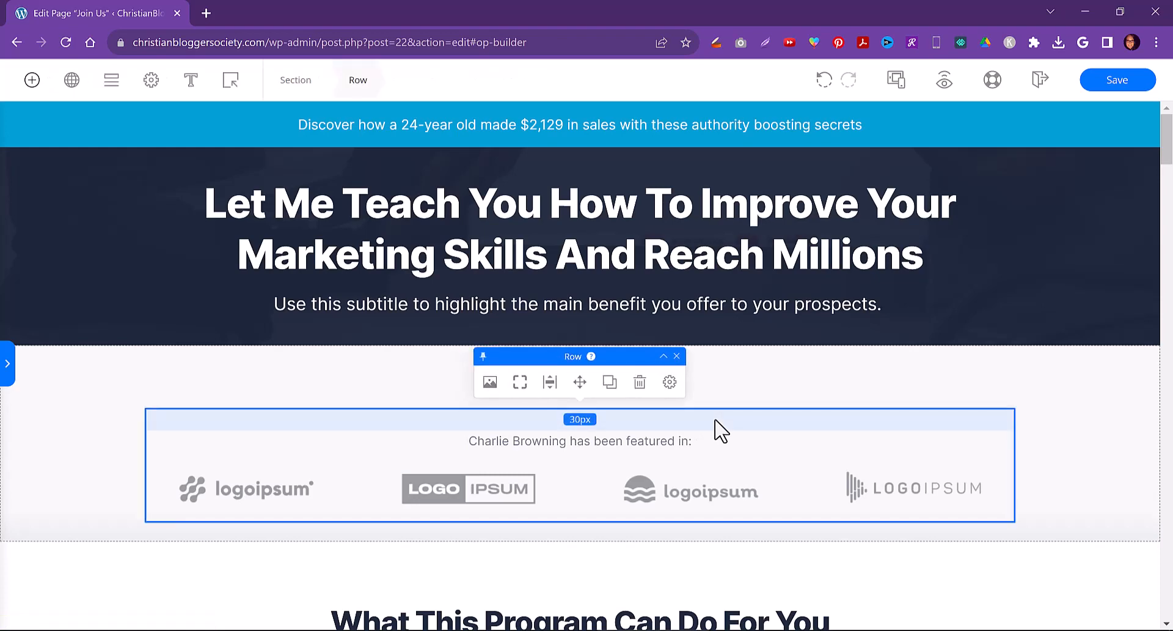
{"action": "left_click", "coordinate": [640, 384]}
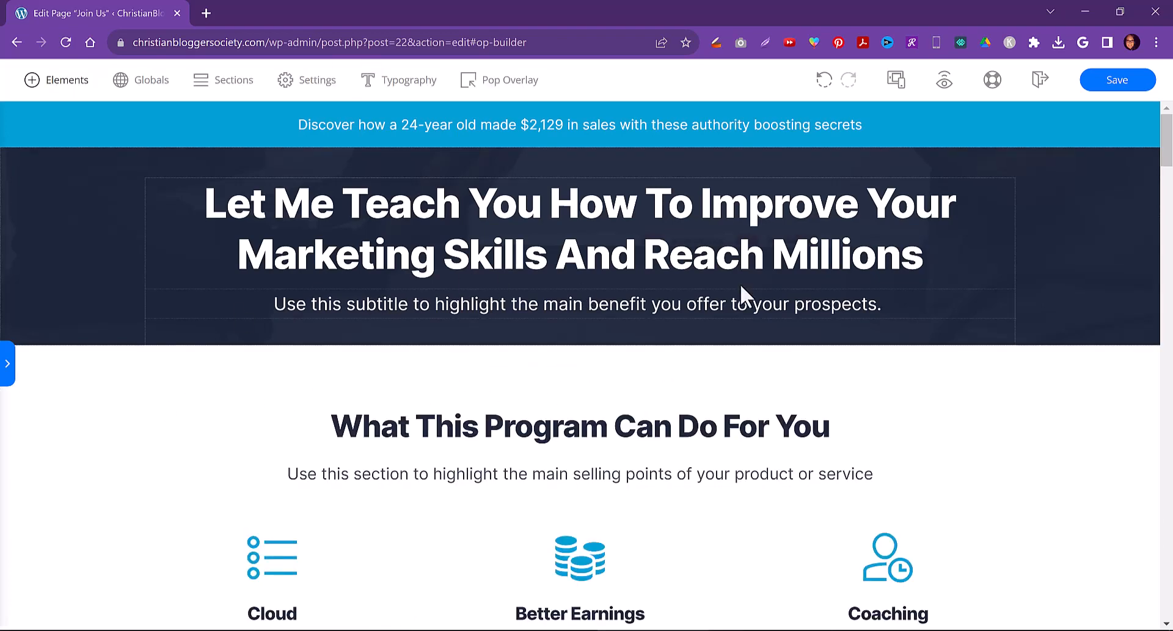
Review the rest of the page, then save the Join Us page and exit the OptimizePress builder
{"action": "scroll", "coordinate": [1006, 394], "scroll_direction": "down", "scroll_amount": 10}
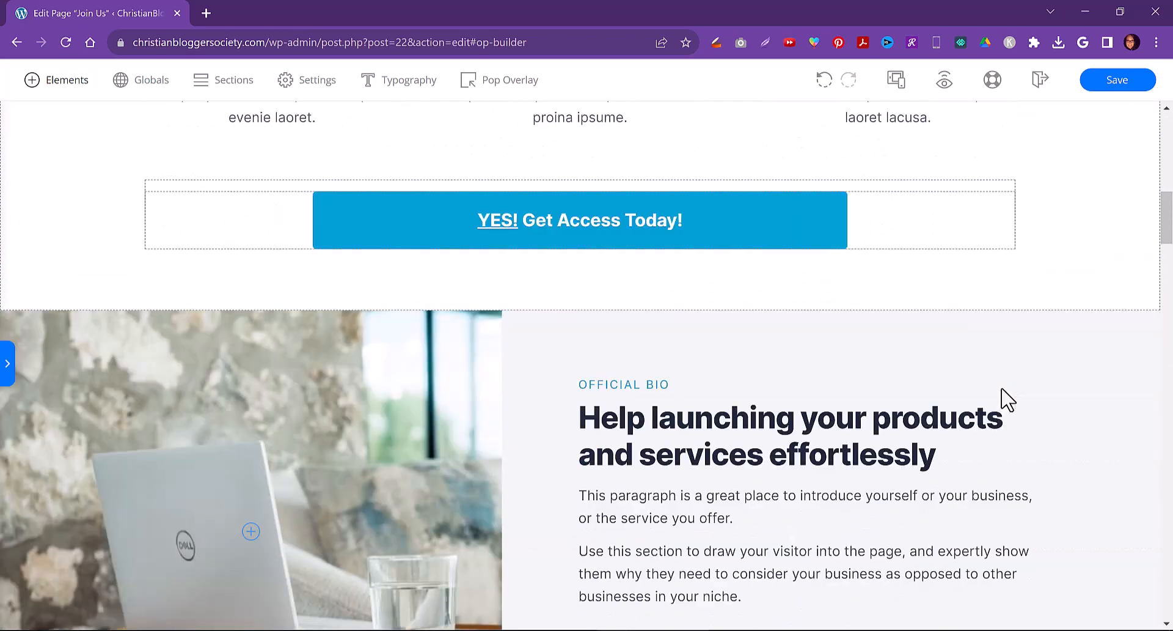
{"action": "scroll", "coordinate": [1002, 391], "scroll_direction": "down", "scroll_amount": 15}
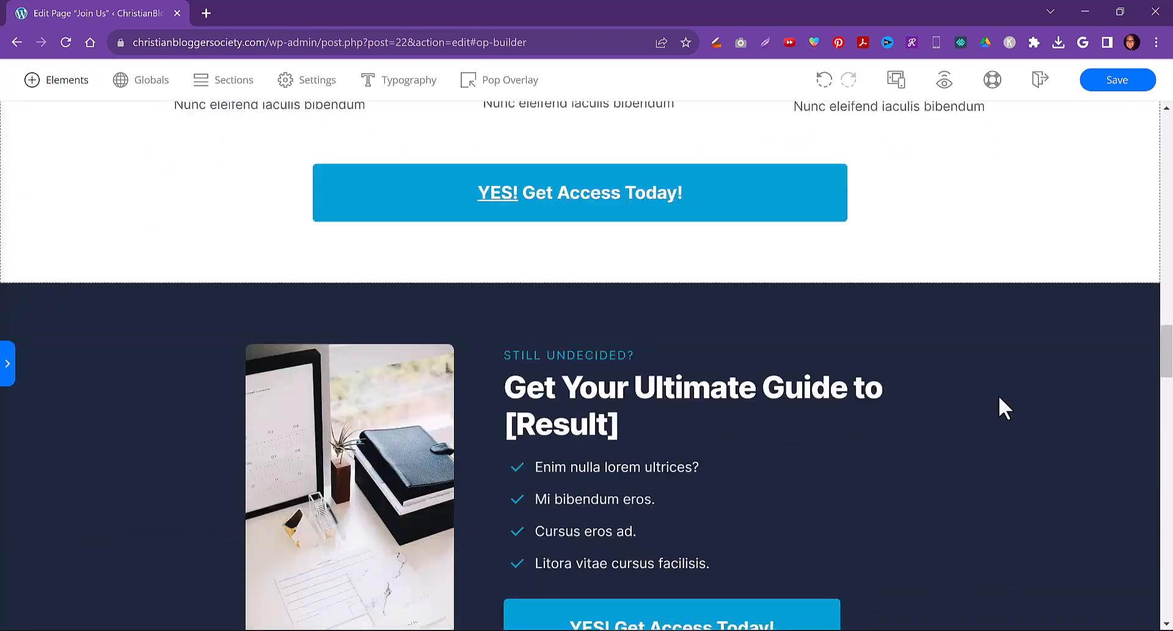
{"action": "scroll", "coordinate": [1006, 408], "scroll_direction": "down", "scroll_amount": 12}
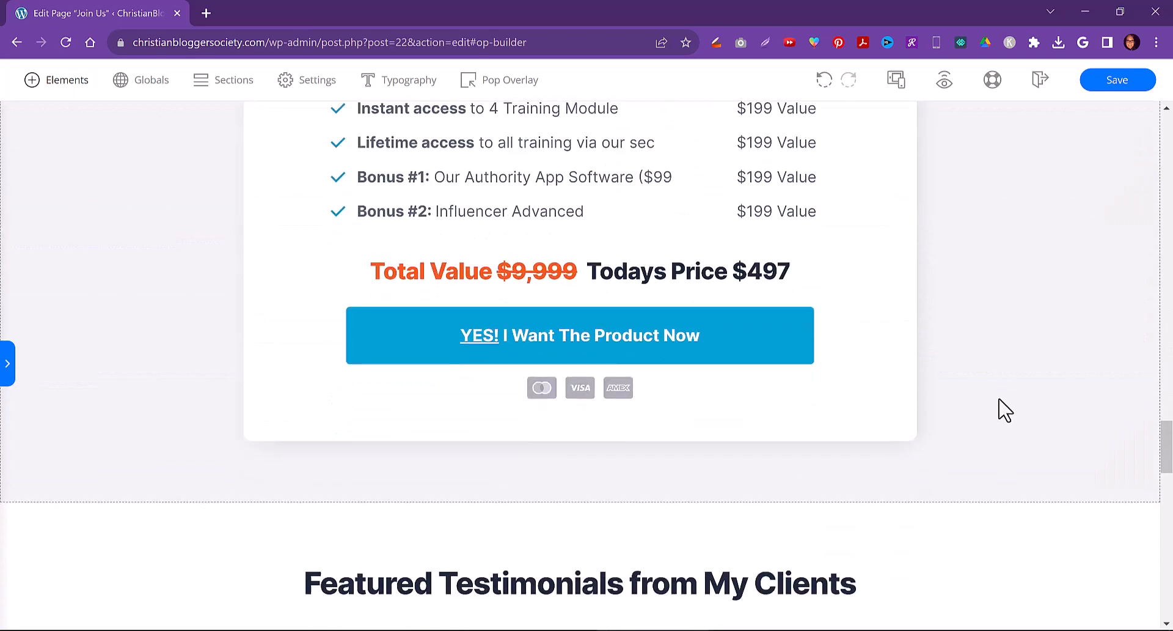
{"action": "scroll", "coordinate": [1005, 409], "scroll_direction": "down", "scroll_amount": 12}
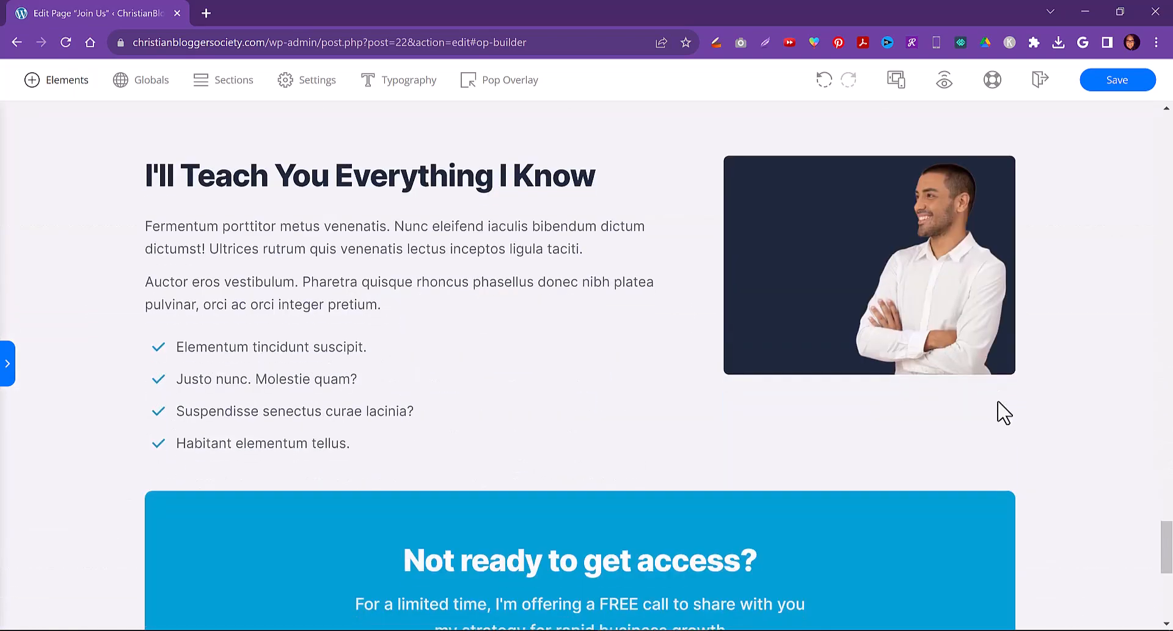
{"action": "scroll", "coordinate": [997, 402], "scroll_direction": "down", "scroll_amount": 7}
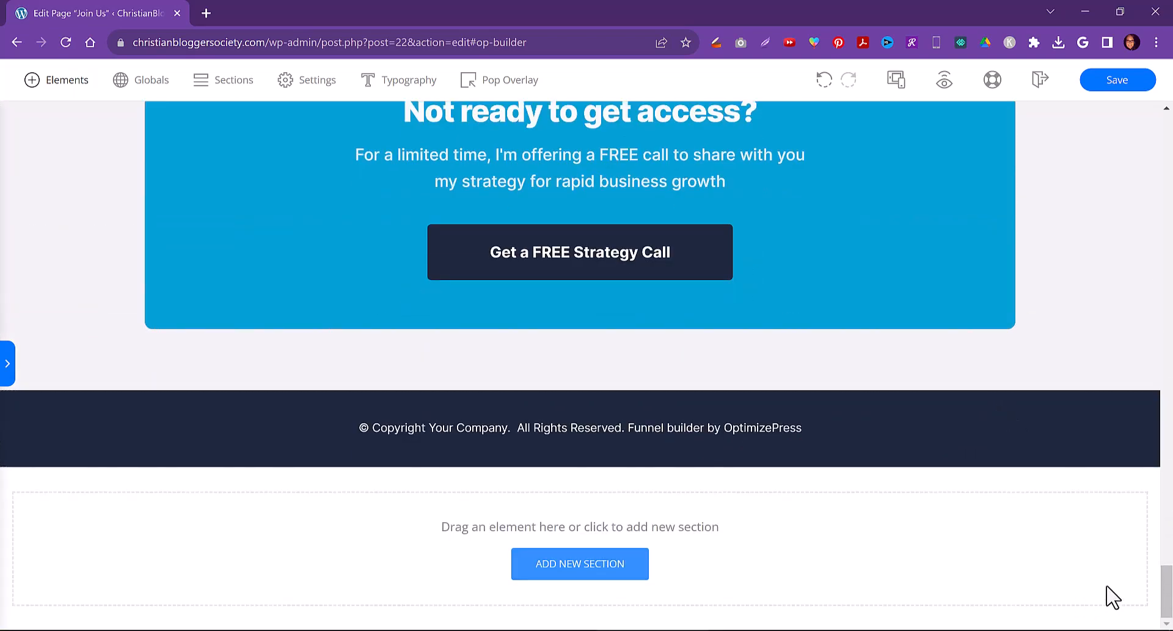
{"action": "left_click_drag", "start_coordinate": [1167, 590], "coordinate": [1166, 139]}
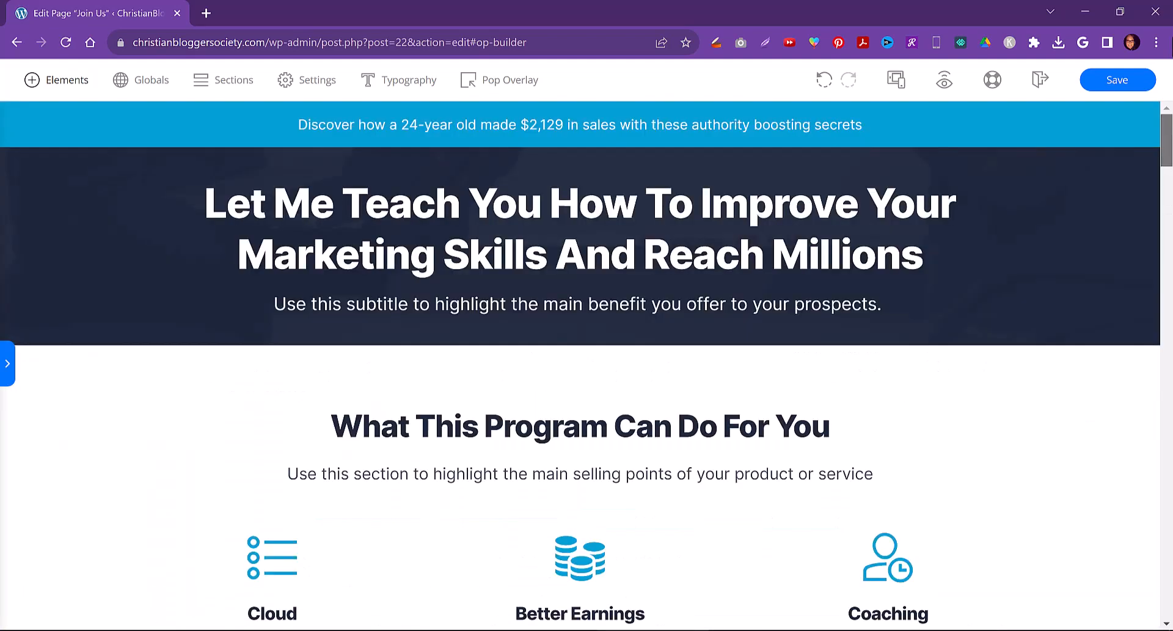
{"action": "left_click", "coordinate": [1110, 85]}
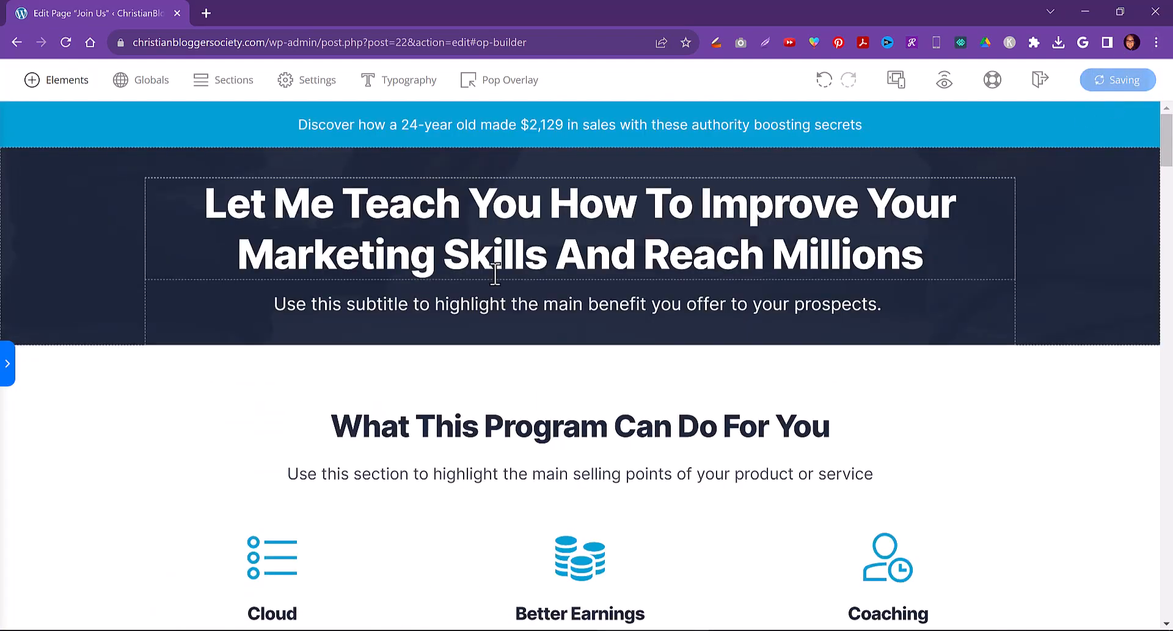
{"action": "left_click", "coordinate": [1039, 80]}
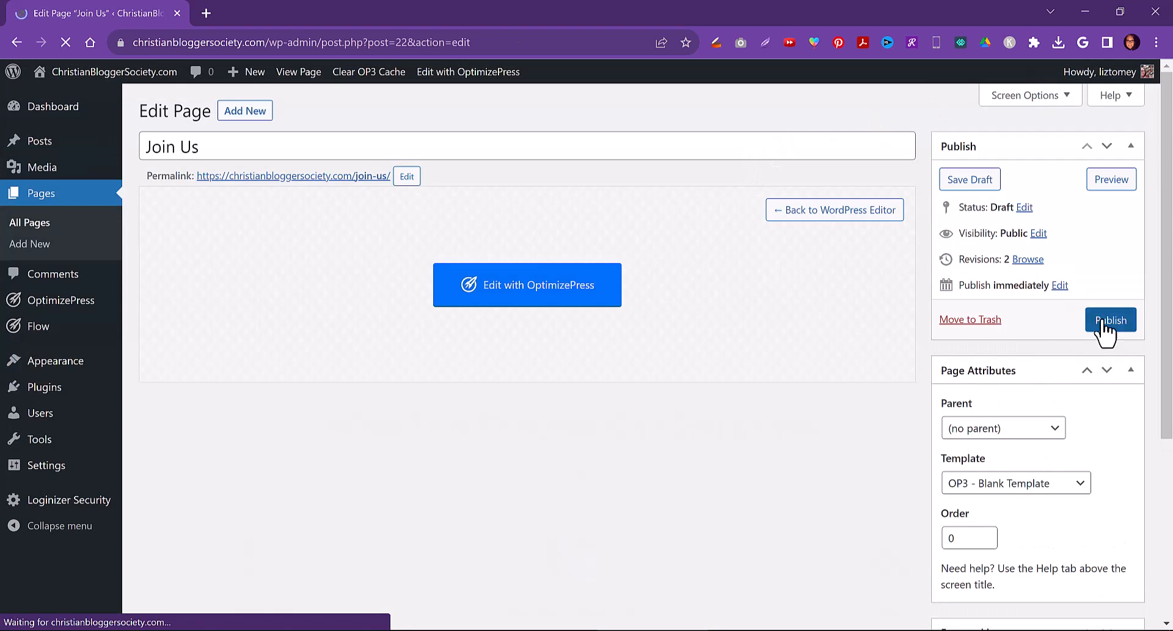
Publish the Join Us page and view it live
{"action": "left_click", "coordinate": [1108, 320]}
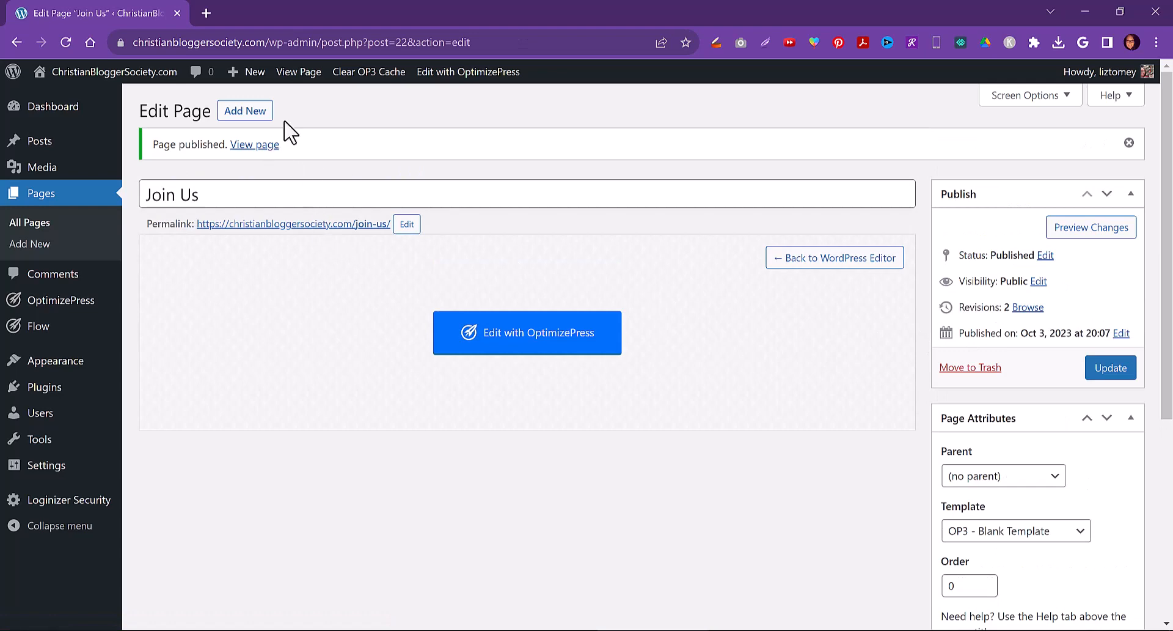
{"action": "left_click", "coordinate": [264, 147]}
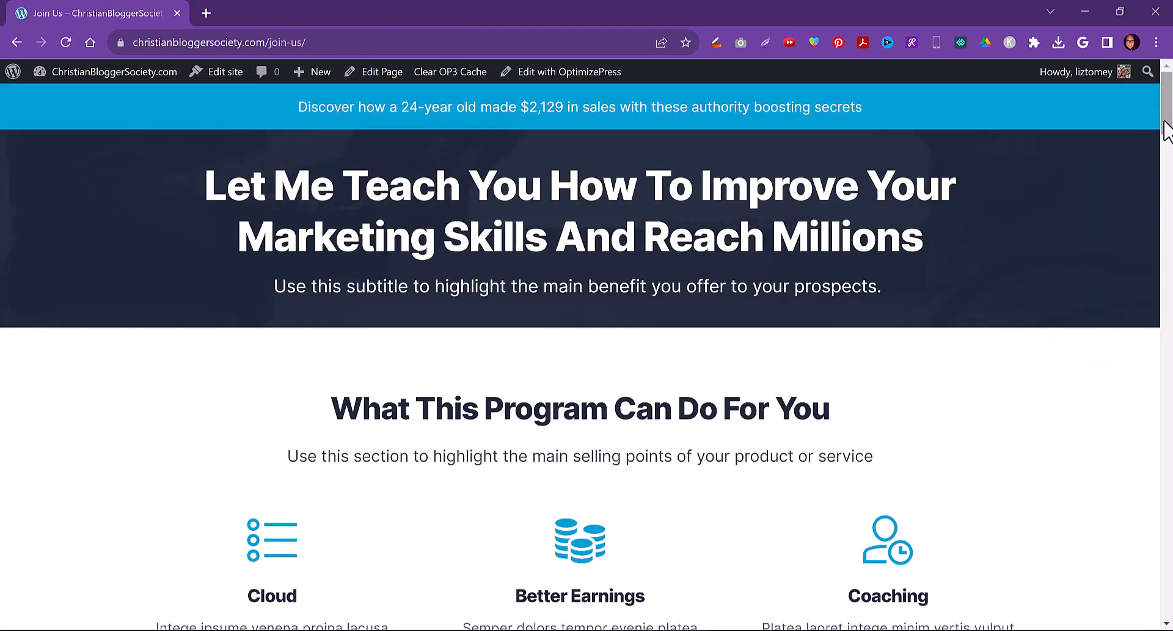
{"action": "scroll", "coordinate": [1148, 213], "scroll_direction": "down", "scroll_amount": 15}
{"action": "scroll", "coordinate": [1131, 275], "scroll_direction": "up", "scroll_amount": 5}
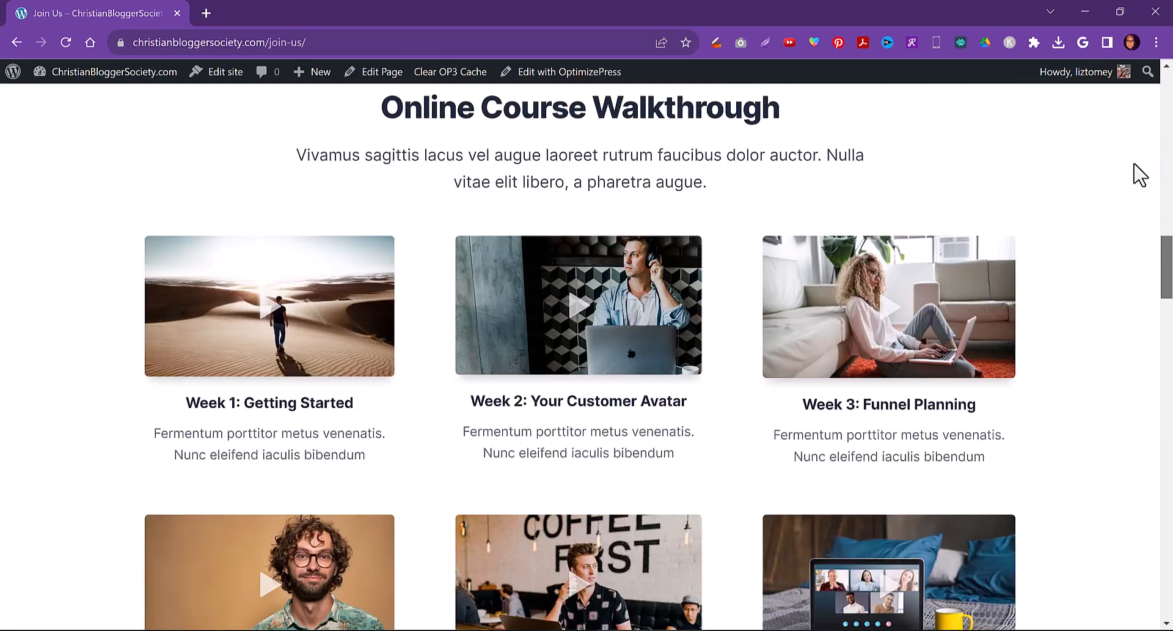
{"action": "scroll", "coordinate": [1137, 171], "scroll_direction": "up", "scroll_amount": 10}
Open the list of all pages in the WordPress dashboard
{"action": "mouse_move", "coordinate": [94, 77]}
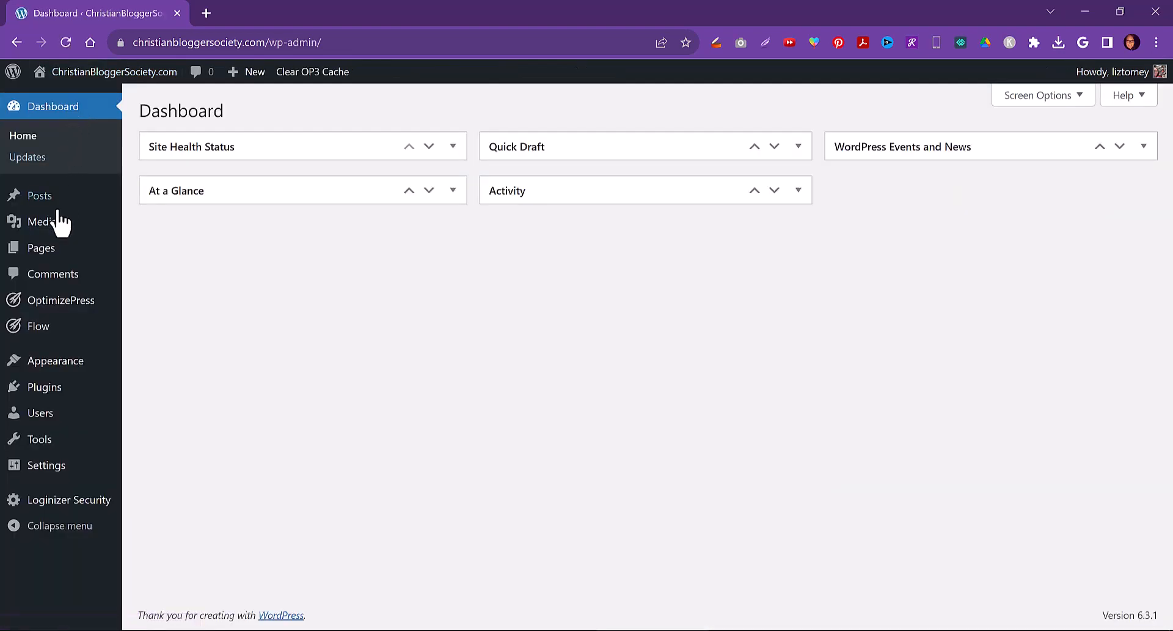
{"action": "mouse_move", "coordinate": [38, 253]}
{"action": "left_click", "coordinate": [163, 253]}
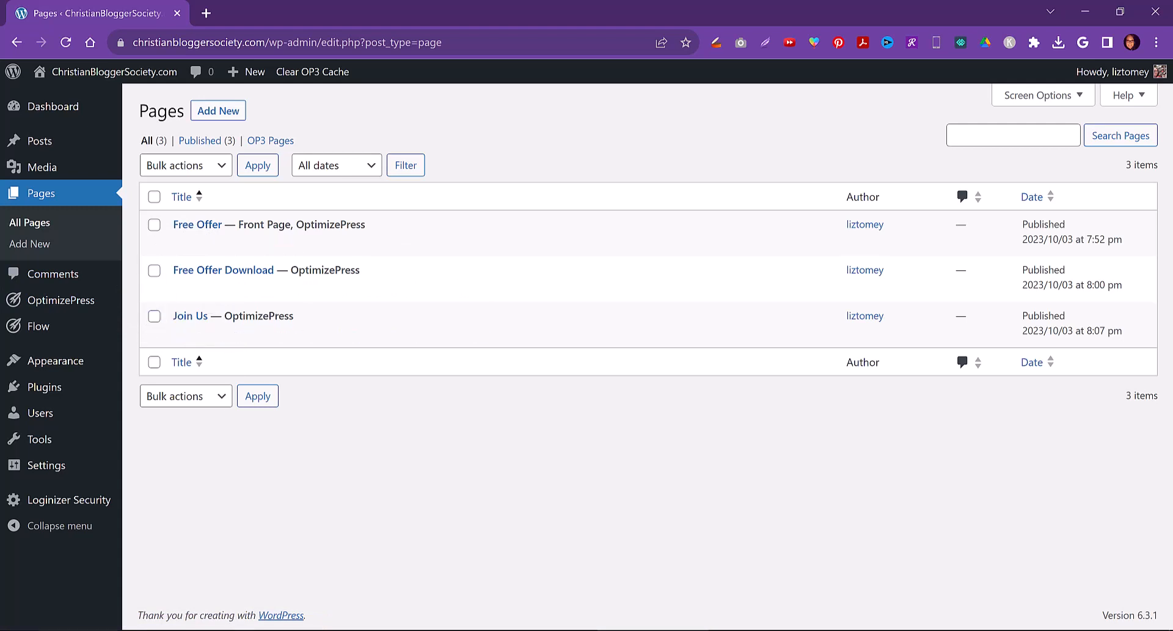
{"action": "mouse_move", "coordinate": [95, 630]}
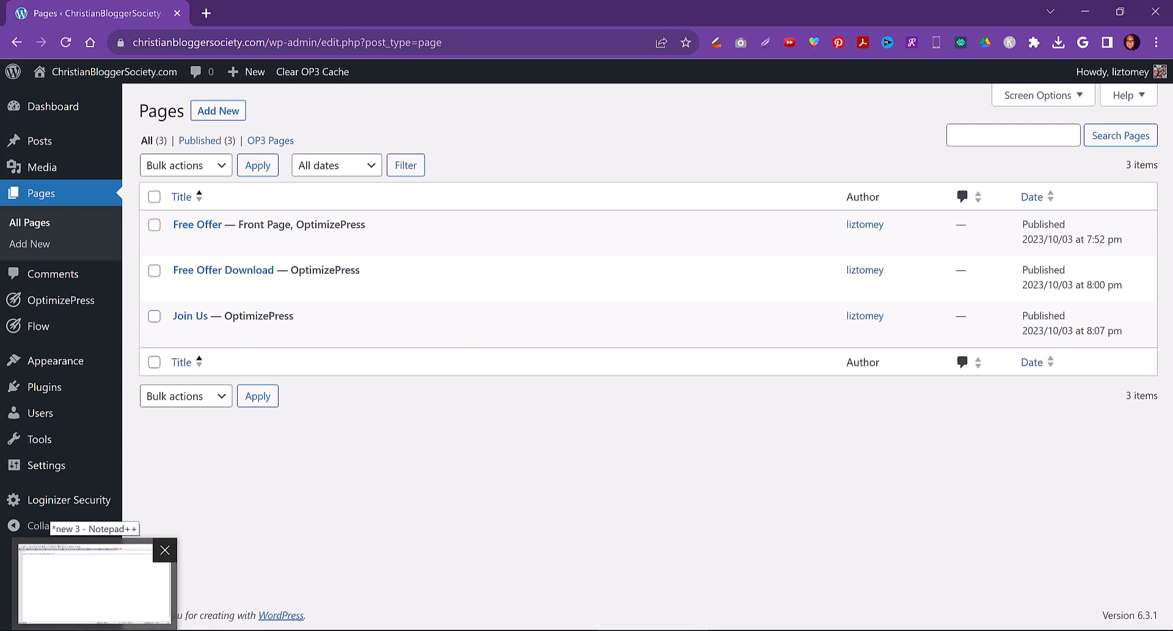
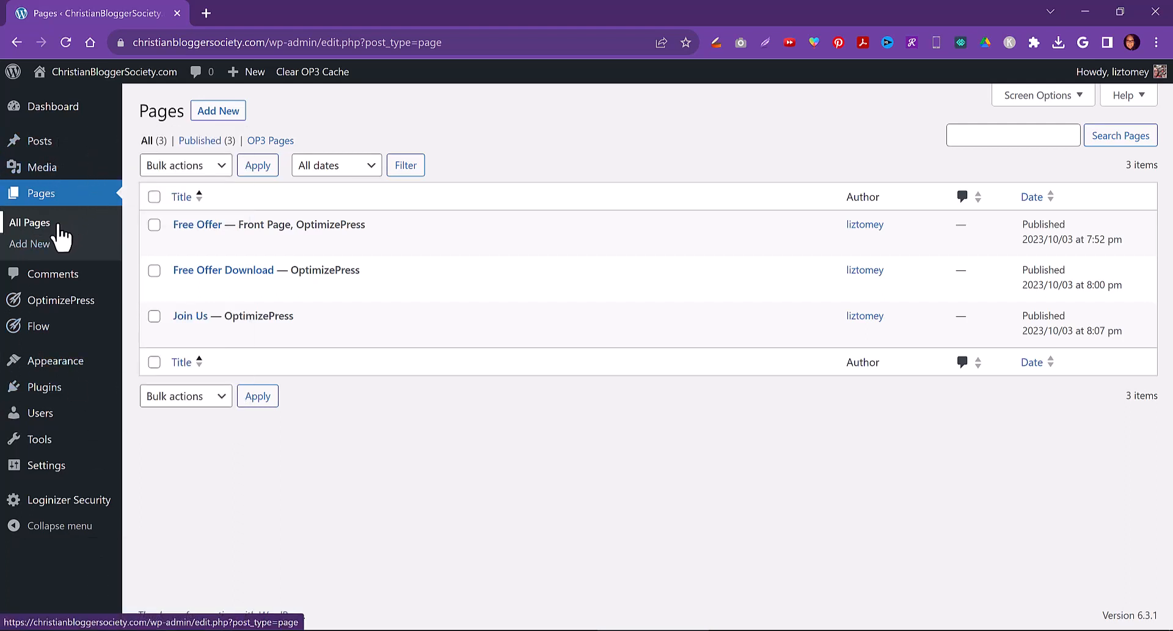
Open the OptimizePress Create New Page screen
{"action": "mouse_move", "coordinate": [56, 303]}
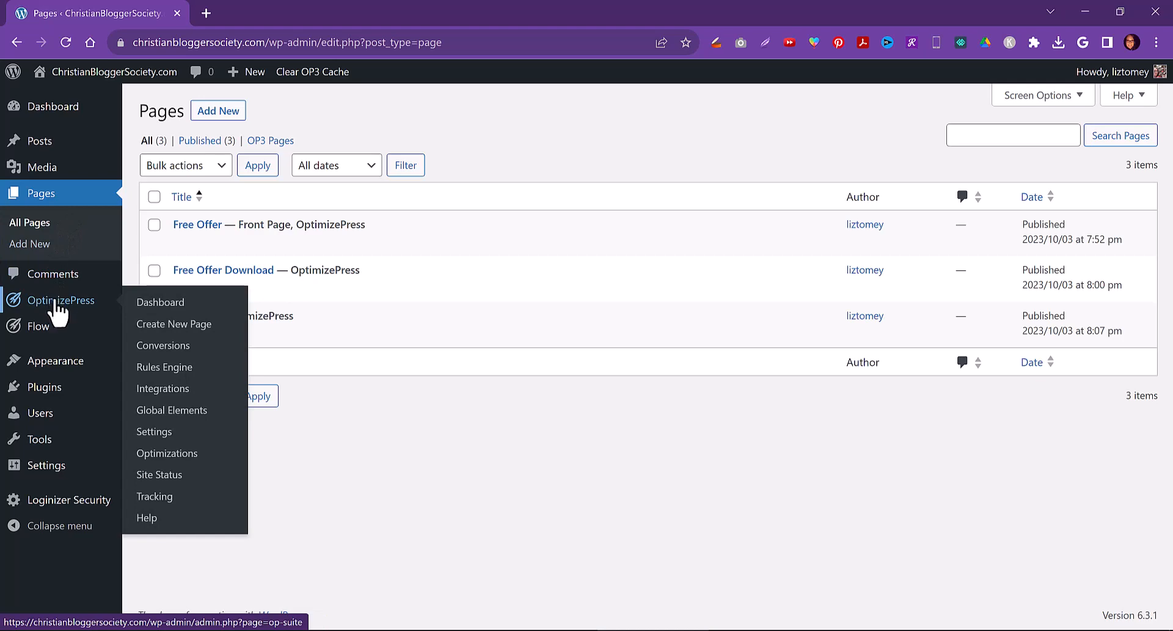
{"action": "left_click", "coordinate": [191, 327]}
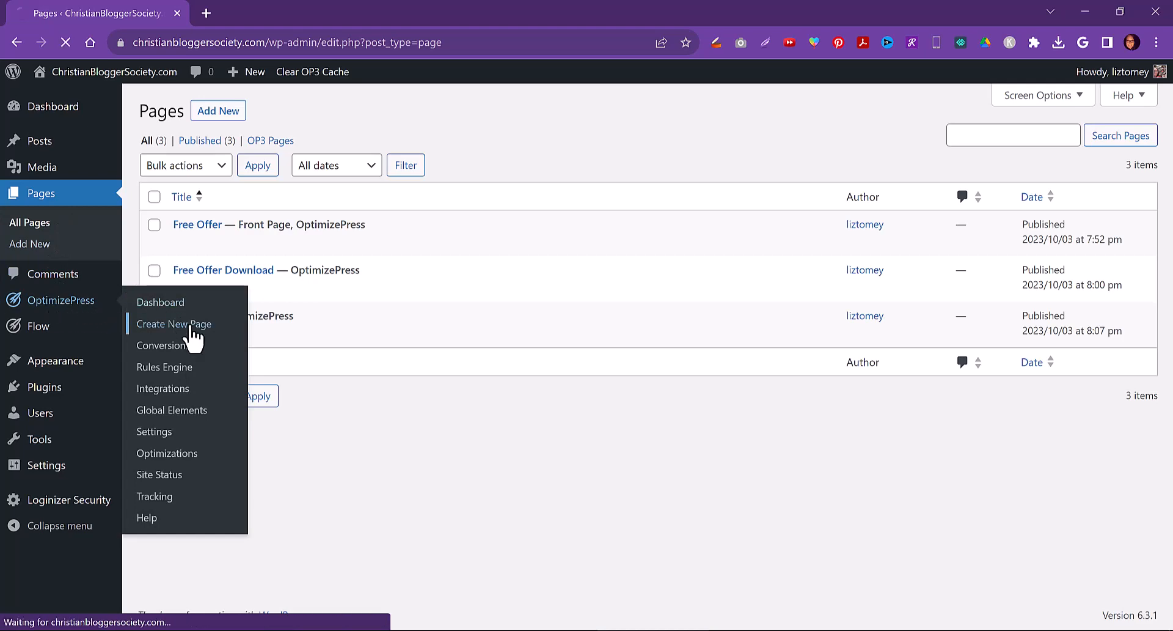
Check the 'Course Creator - For the membership site' note in Notepad++ and return to the browser
{"action": "key", "text": "alt+Tab"}
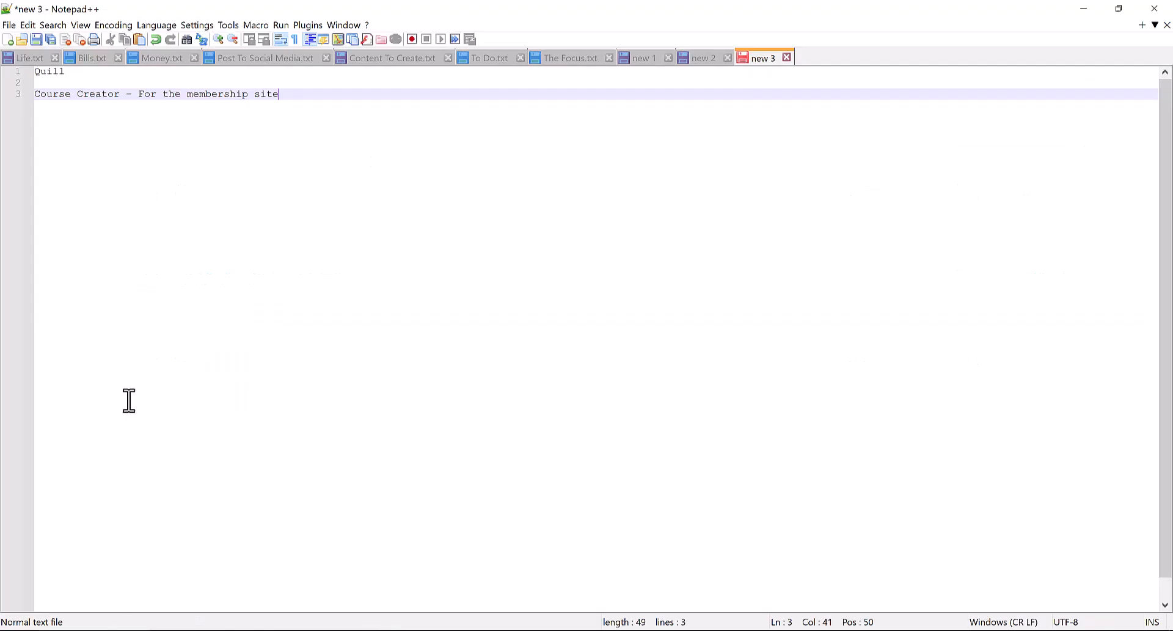
{"action": "left_click", "coordinate": [46, 93]}
{"action": "left_click_drag", "start_coordinate": [47, 93], "coordinate": [124, 94]}
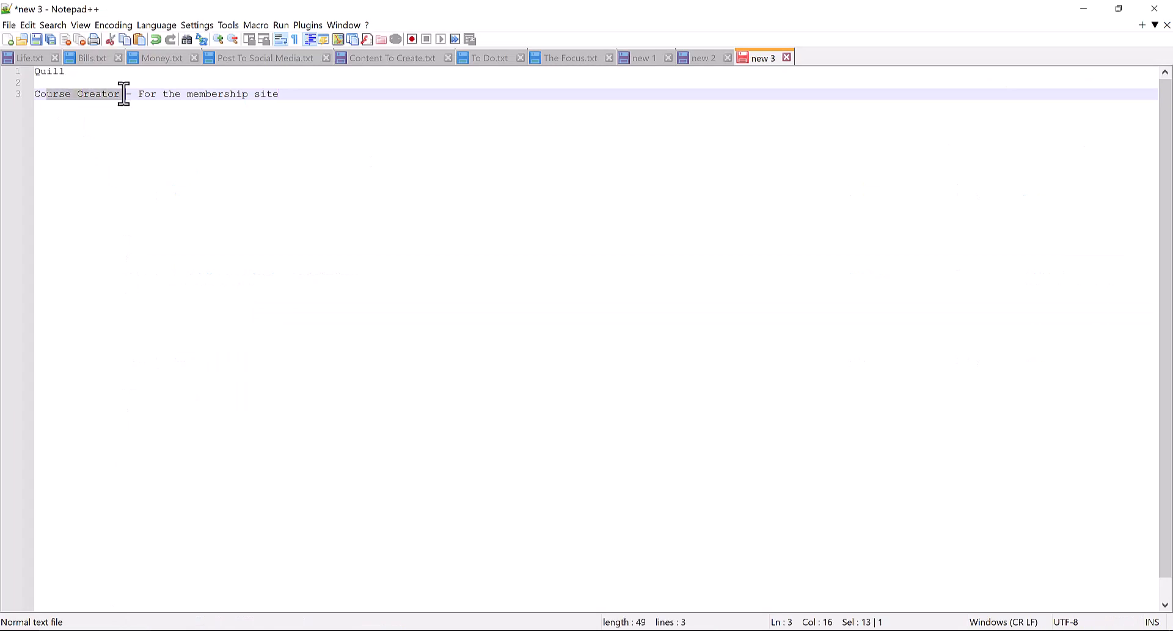
{"action": "left_click", "coordinate": [662, 630]}
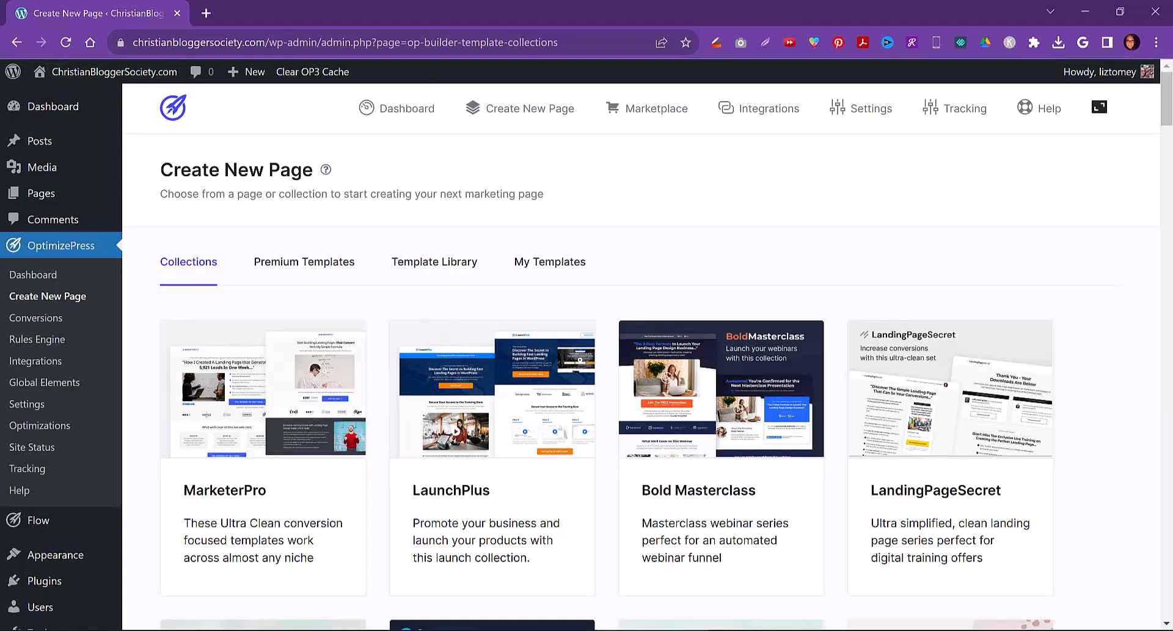
Browse the template collections and open the CourseCreator Light (Course Series) collection
{"action": "scroll", "coordinate": [1079, 435], "scroll_direction": "down", "scroll_amount": 5}
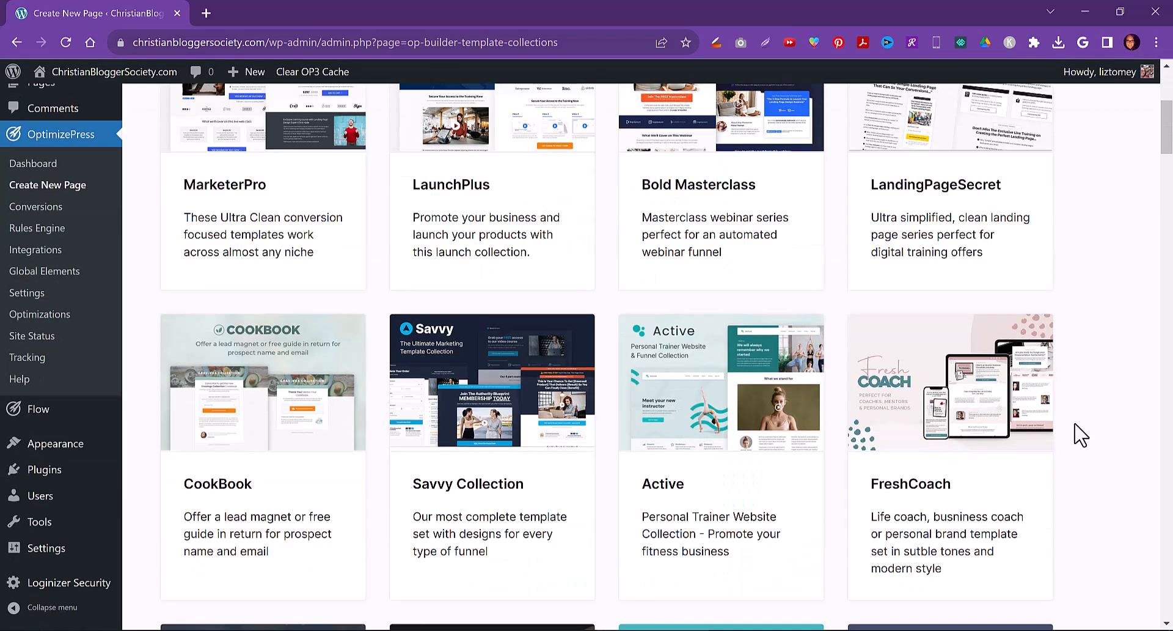
{"action": "scroll", "coordinate": [1080, 435], "scroll_direction": "down", "scroll_amount": 6}
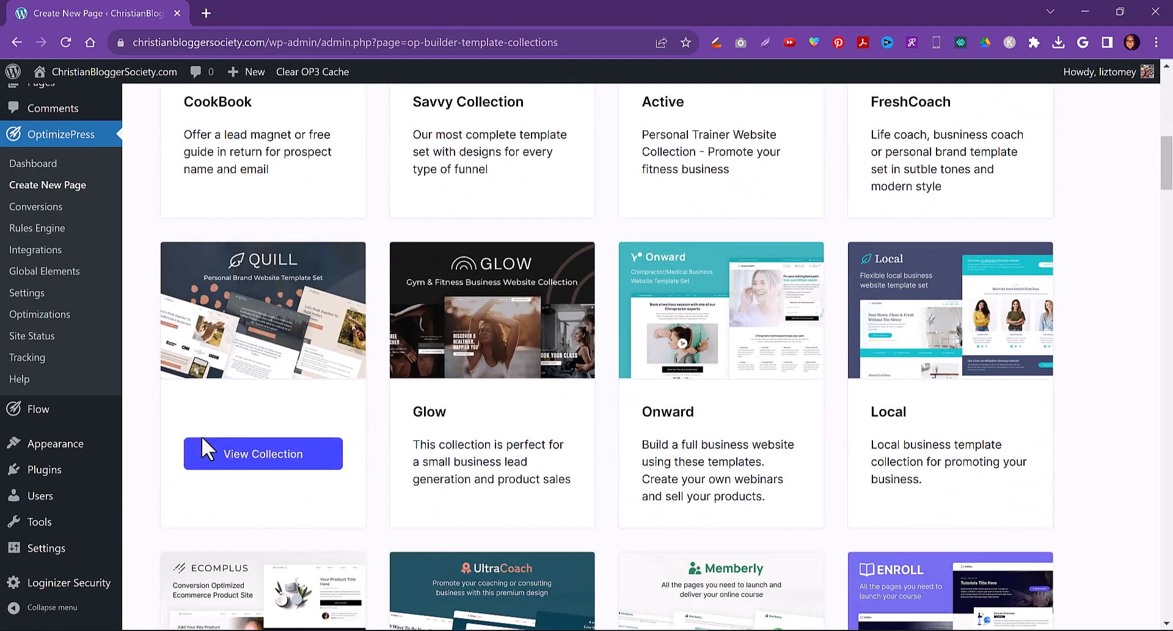
{"action": "scroll", "coordinate": [199, 440], "scroll_direction": "down", "scroll_amount": 4}
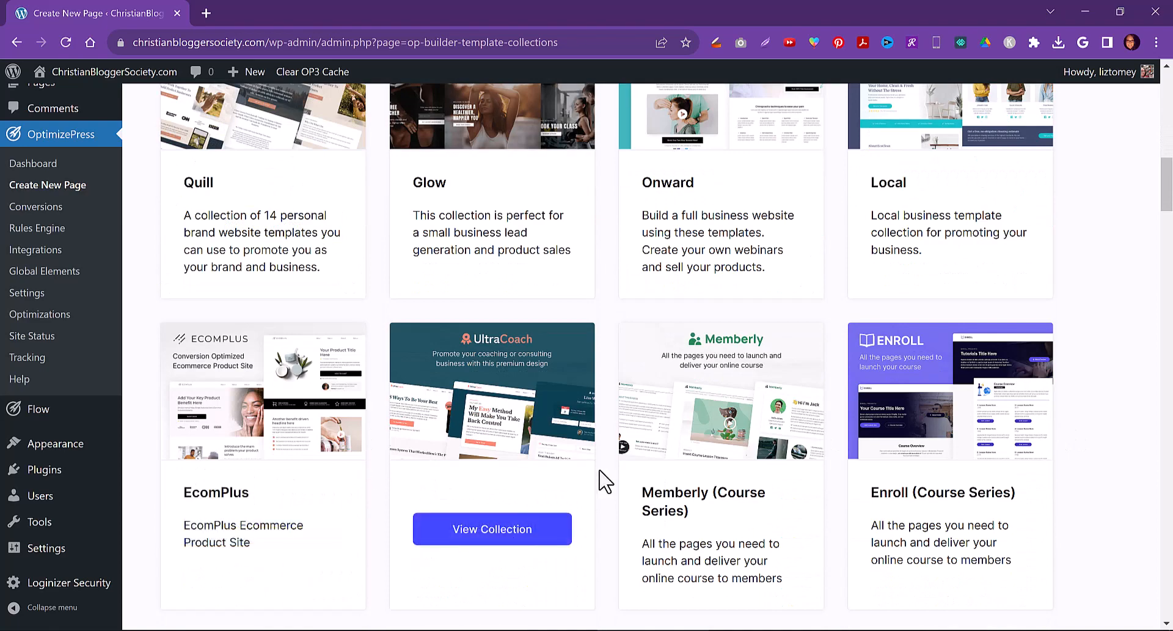
{"action": "scroll", "coordinate": [1137, 486], "scroll_direction": "down", "scroll_amount": 4}
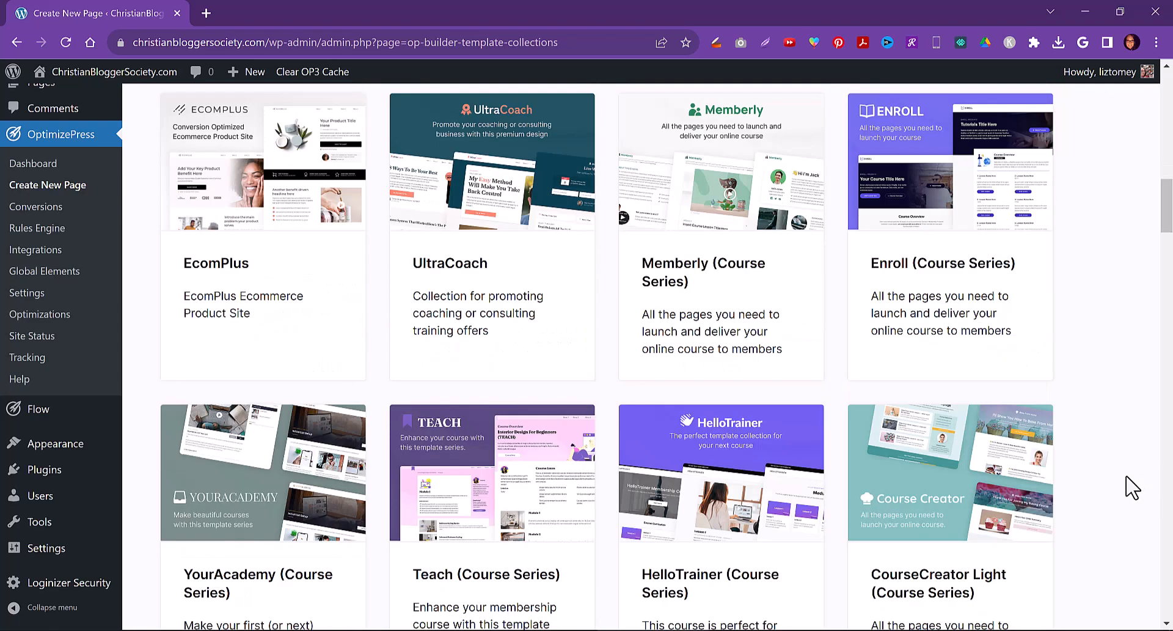
{"action": "scroll", "coordinate": [1132, 486], "scroll_direction": "down", "scroll_amount": 4}
{"action": "mouse_move", "coordinate": [972, 343]}
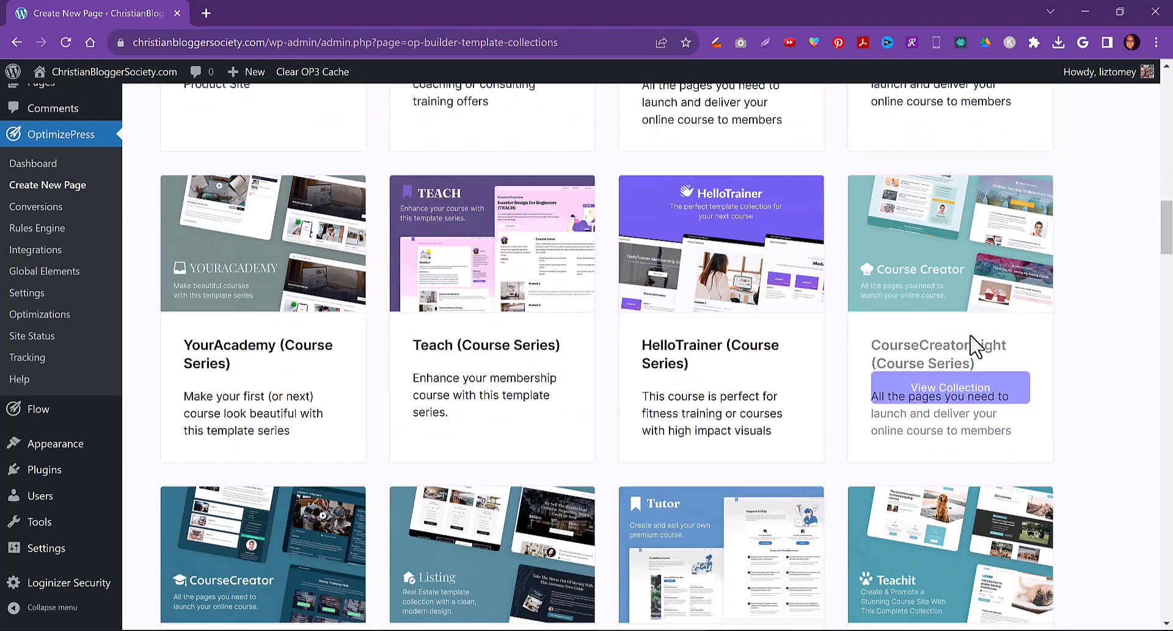
{"action": "left_click", "coordinate": [943, 396]}
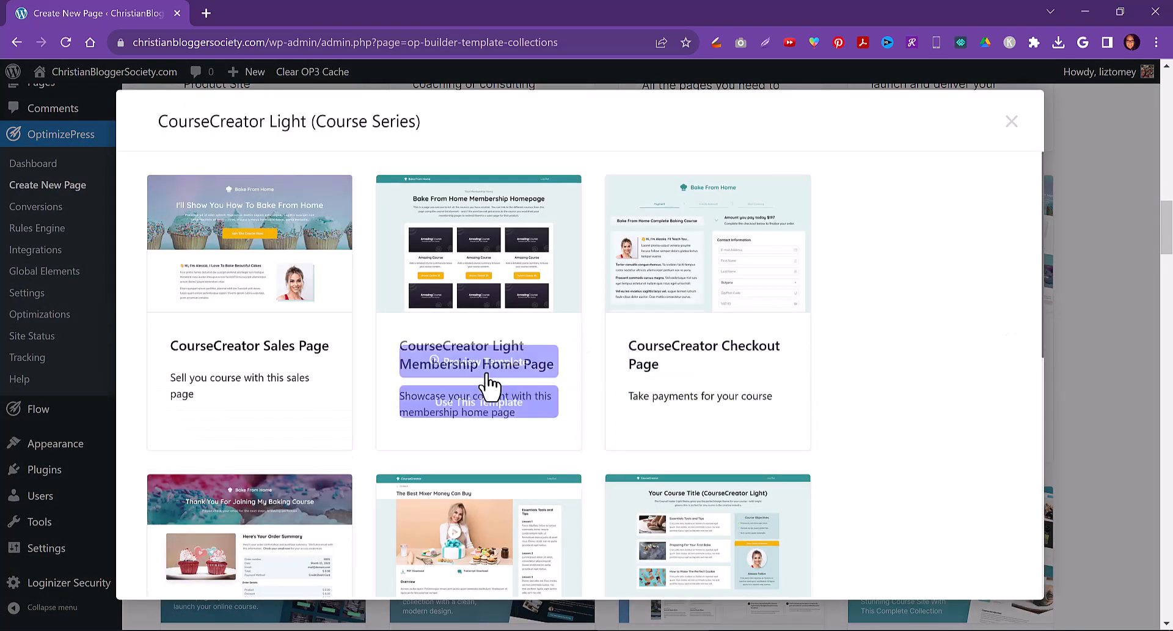
Preview the CourseCreator Light Membership Home Page template in a new tab and return to the collection
{"action": "mouse_move", "coordinate": [322, 286]}
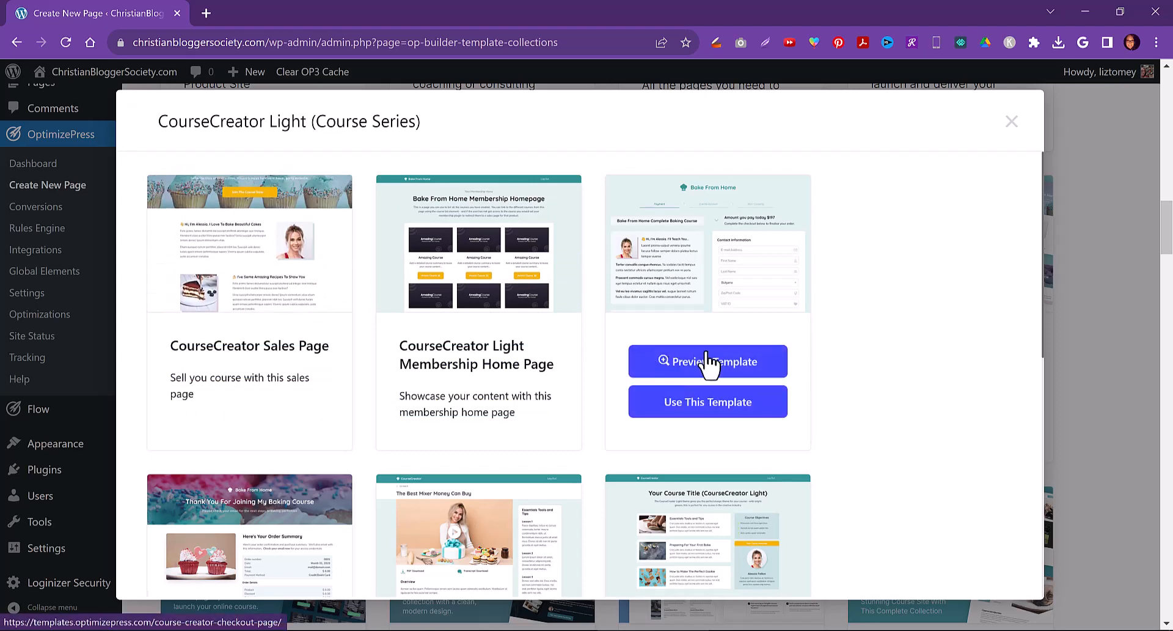
{"action": "scroll", "coordinate": [880, 437], "scroll_direction": "down", "scroll_amount": 5}
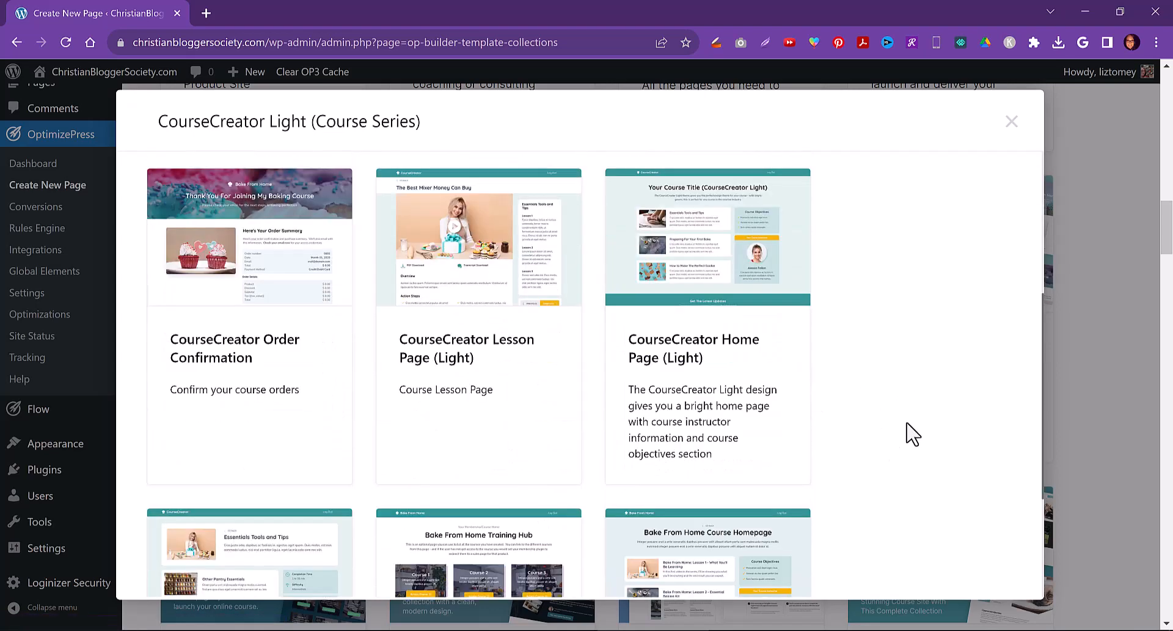
{"action": "scroll", "coordinate": [885, 375], "scroll_direction": "up", "scroll_amount": 5}
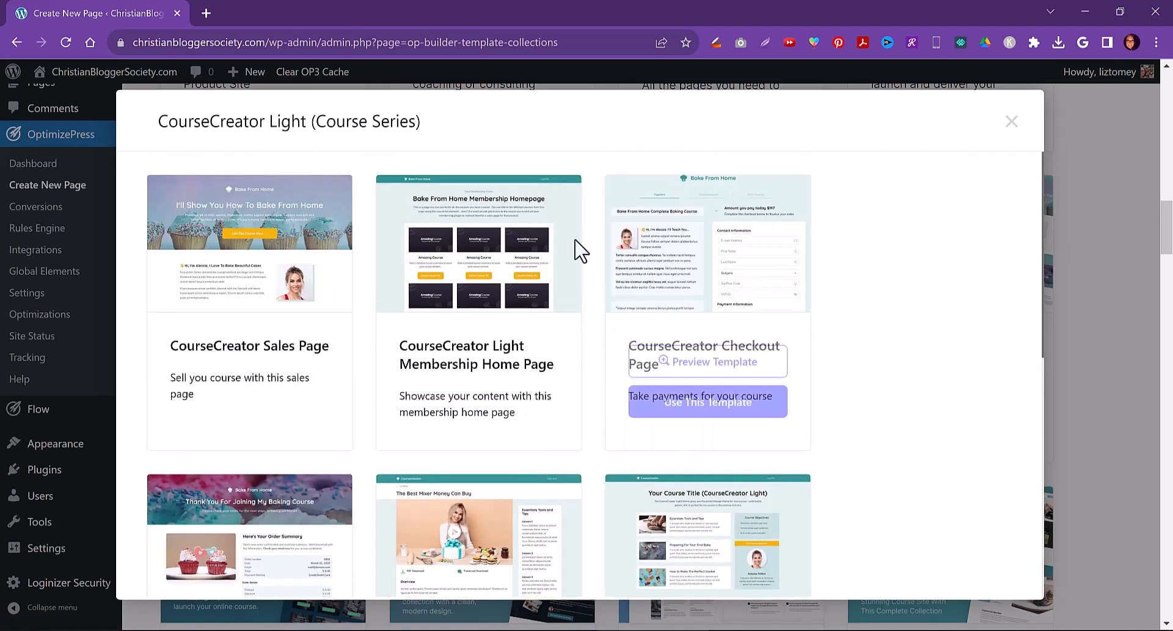
{"action": "left_click", "coordinate": [481, 364]}
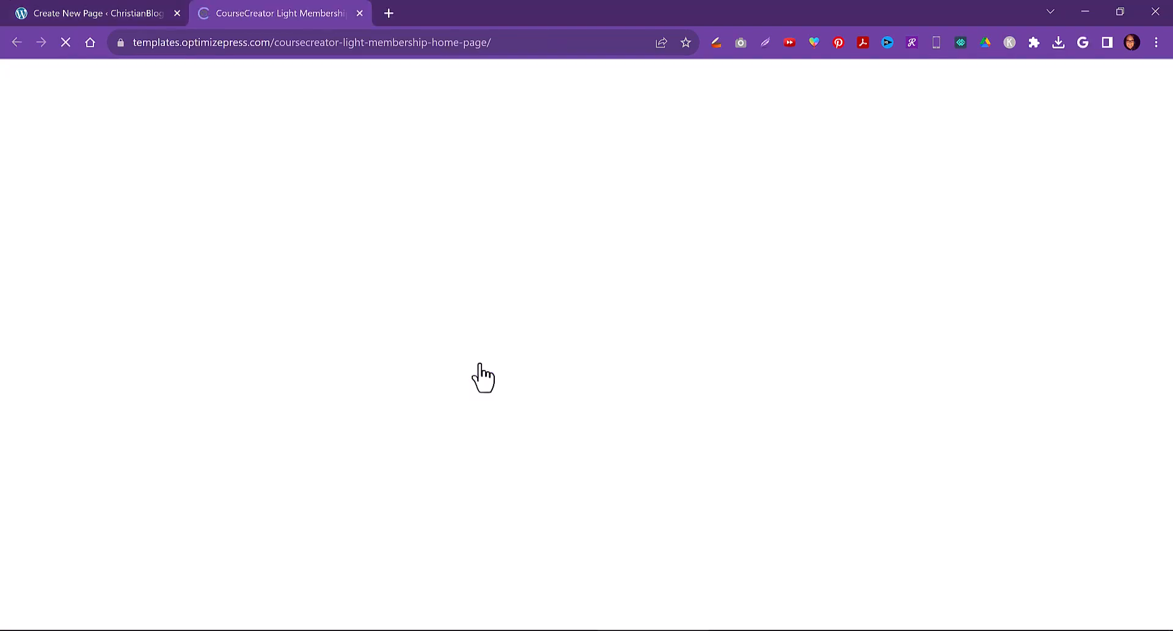
{"action": "scroll", "coordinate": [125, 305], "scroll_direction": "down", "scroll_amount": 9}
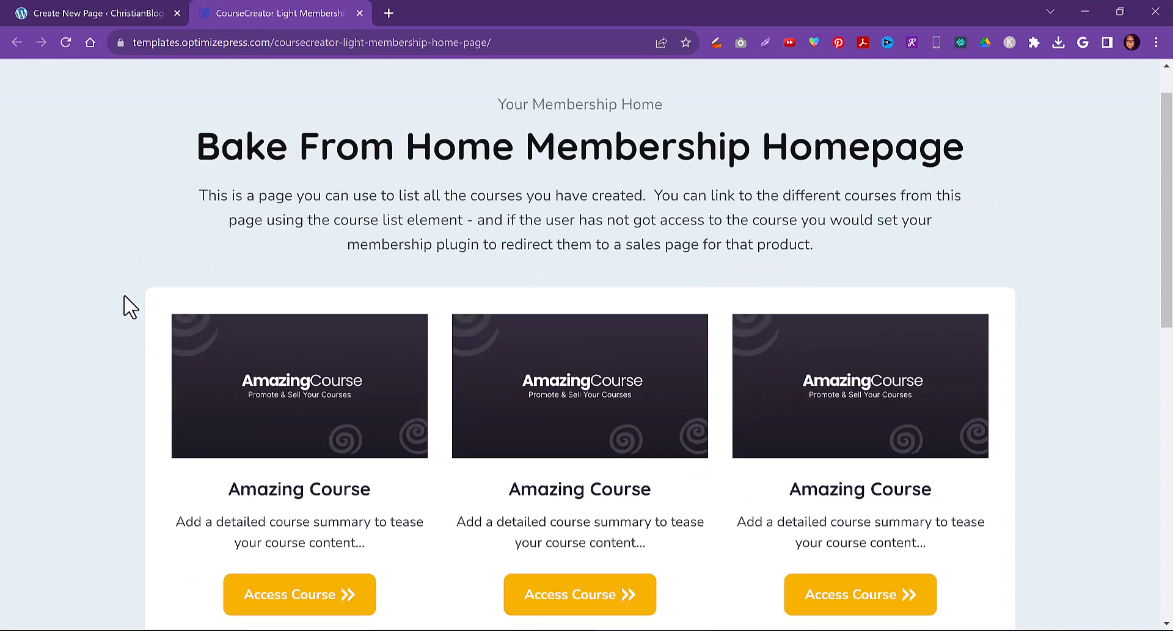
{"action": "scroll", "coordinate": [125, 300], "scroll_direction": "down", "scroll_amount": 3}
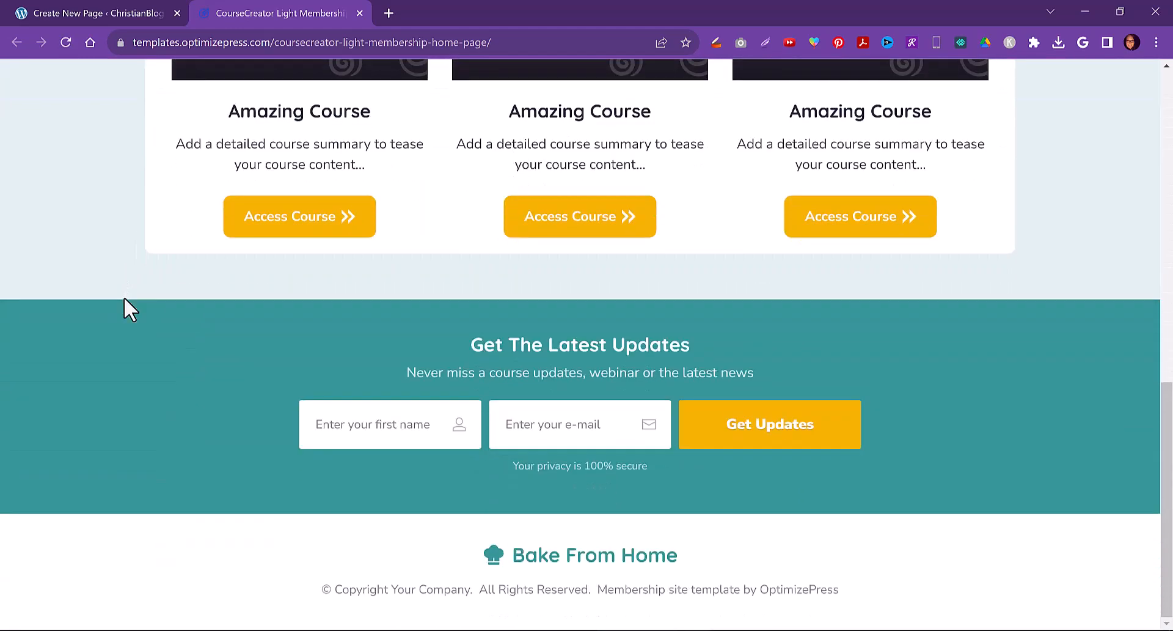
{"action": "scroll", "coordinate": [129, 305], "scroll_direction": "up", "scroll_amount": 12}
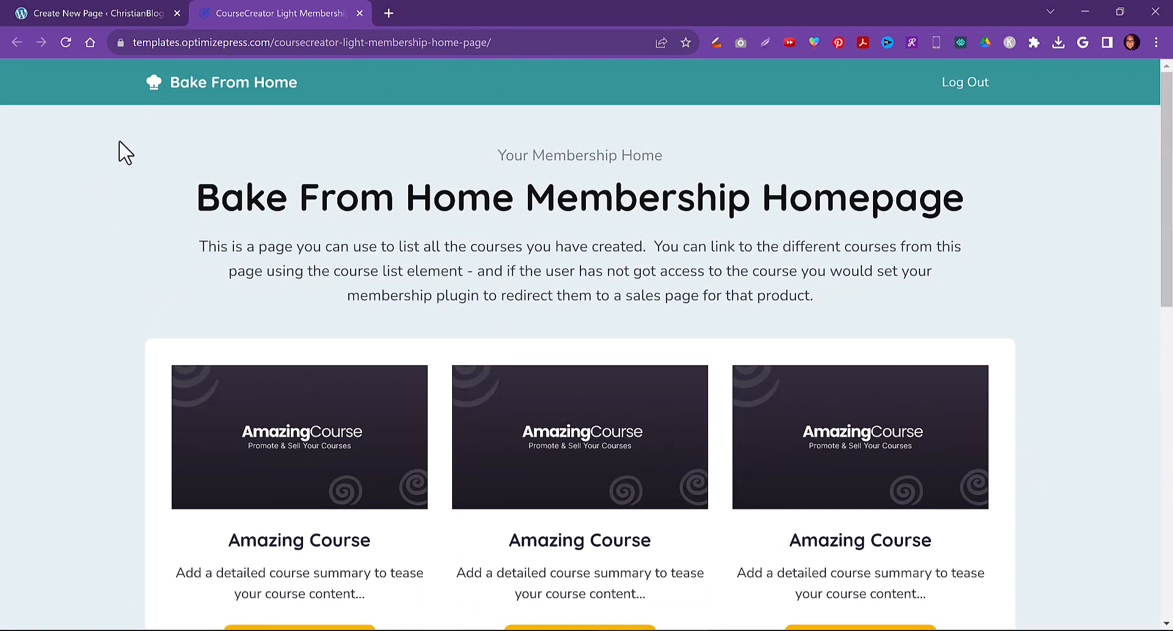
{"action": "left_click", "coordinate": [110, 11]}
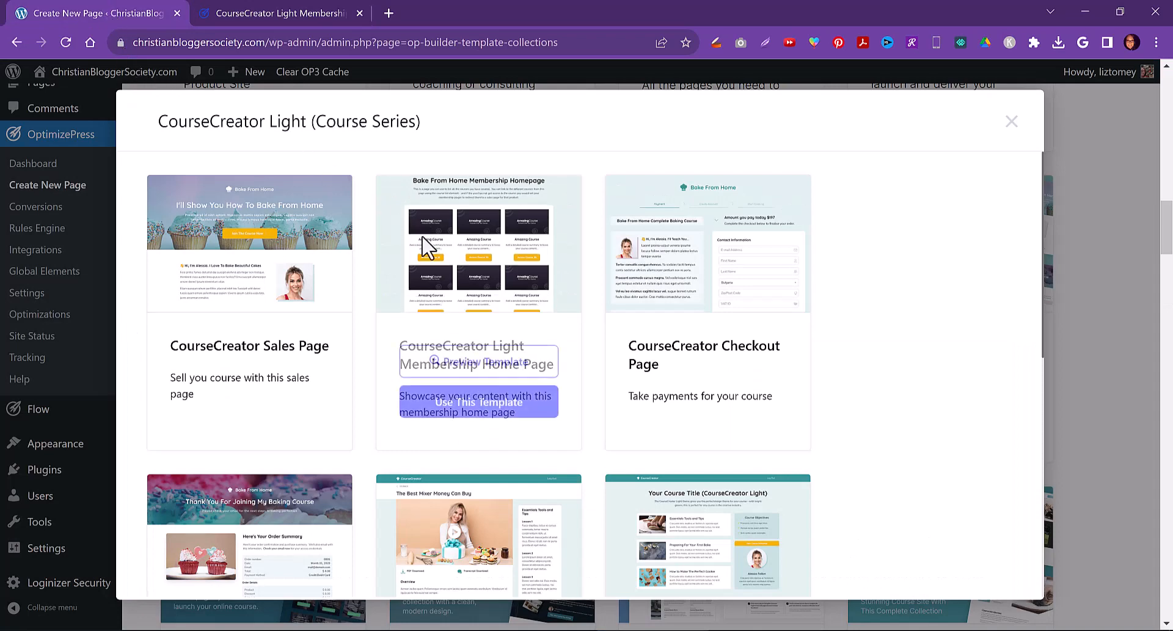
Use the CourseCreator Light Membership Home Page template to create a page titled 'Members Home'
{"action": "left_click", "coordinate": [483, 405]}
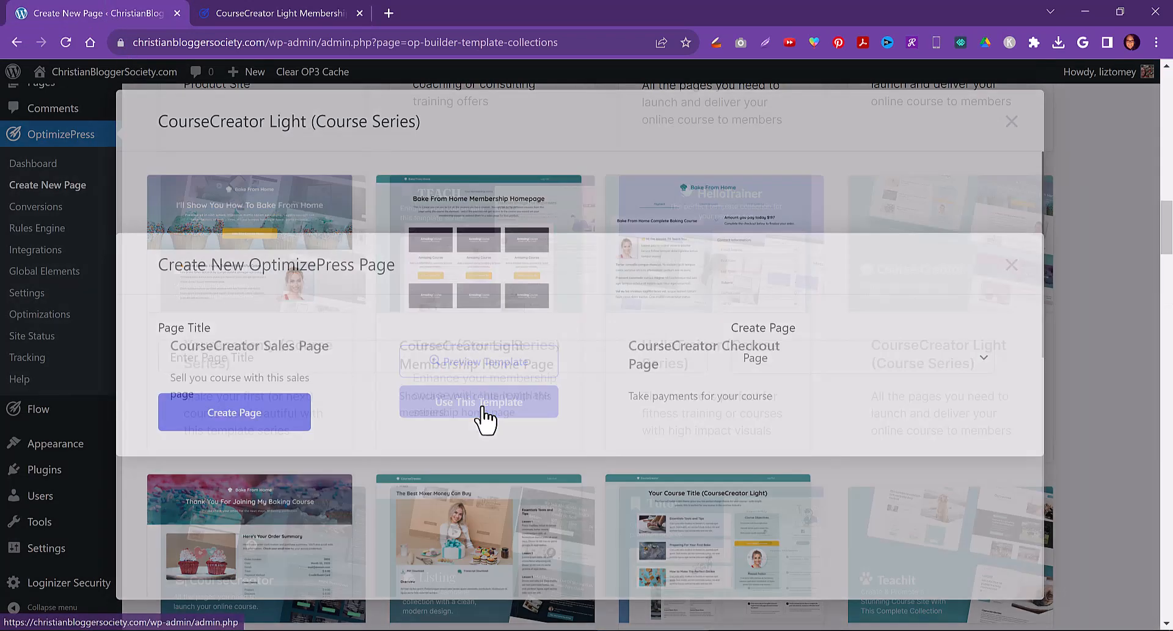
{"action": "left_click", "coordinate": [239, 358]}
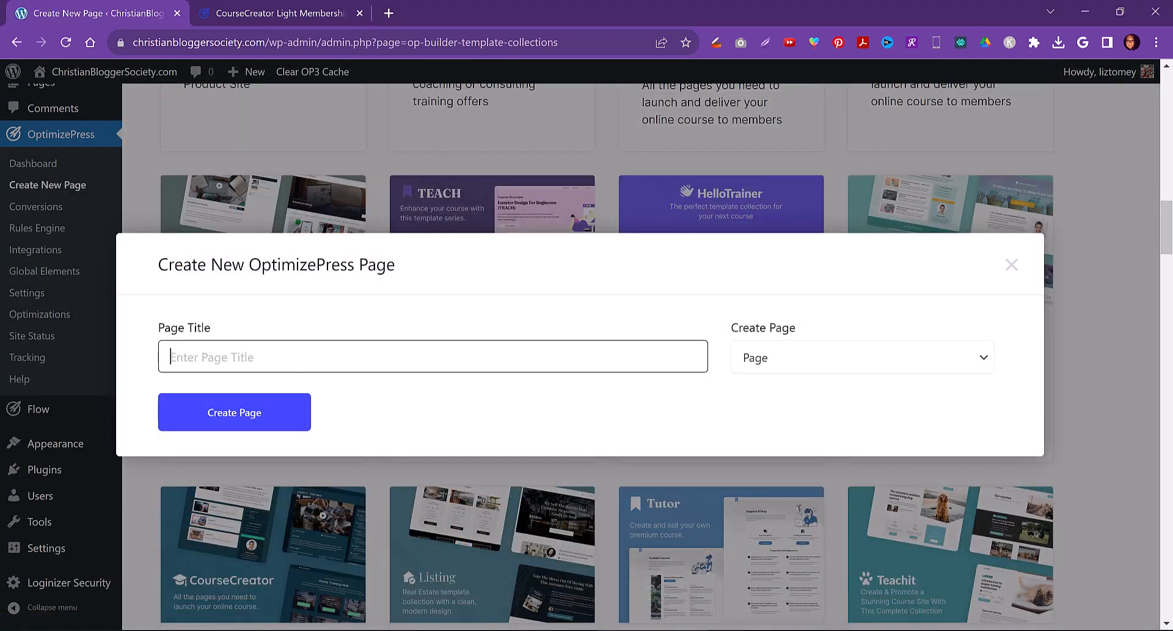
{"action": "type", "text": "Members Home"}
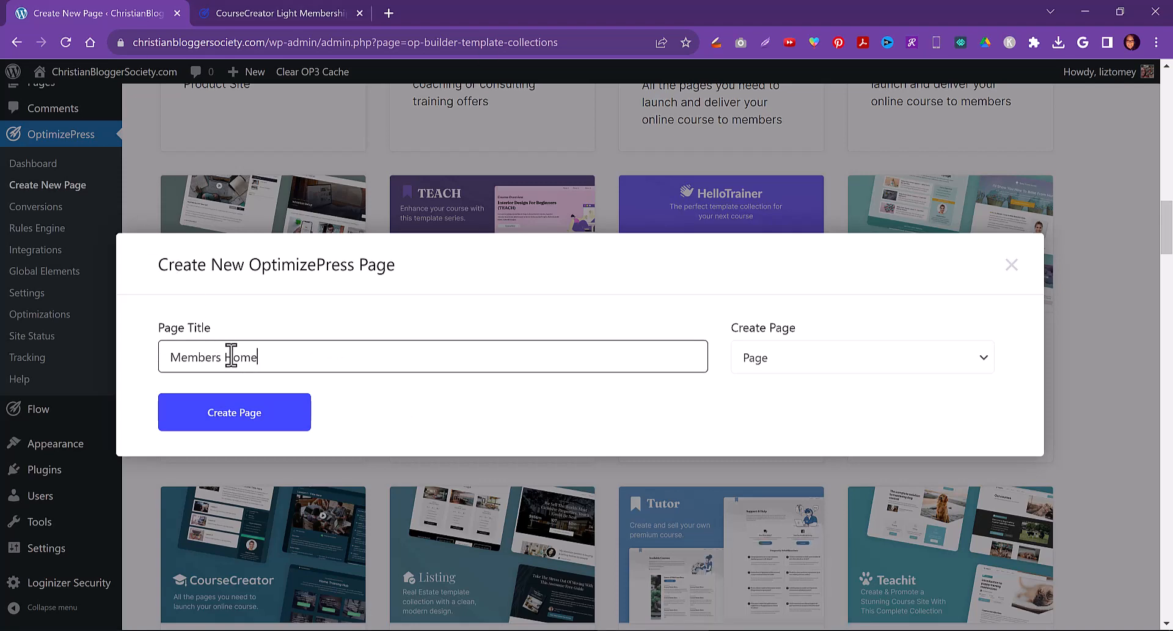
{"action": "left_click", "coordinate": [251, 420]}
Close the template preview tab and try reloading the Members Home builder before exiting to the WordPress page editor
{"action": "mouse_move", "coordinate": [207, 630]}
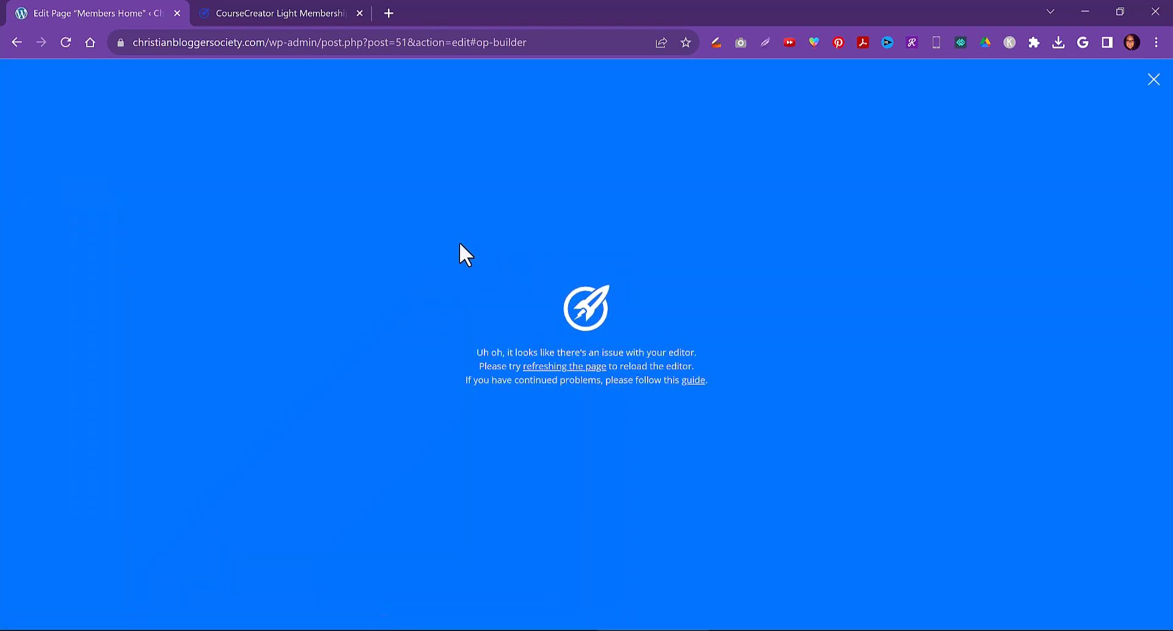
{"action": "left_click", "coordinate": [318, 12]}
{"action": "left_click", "coordinate": [360, 13]}
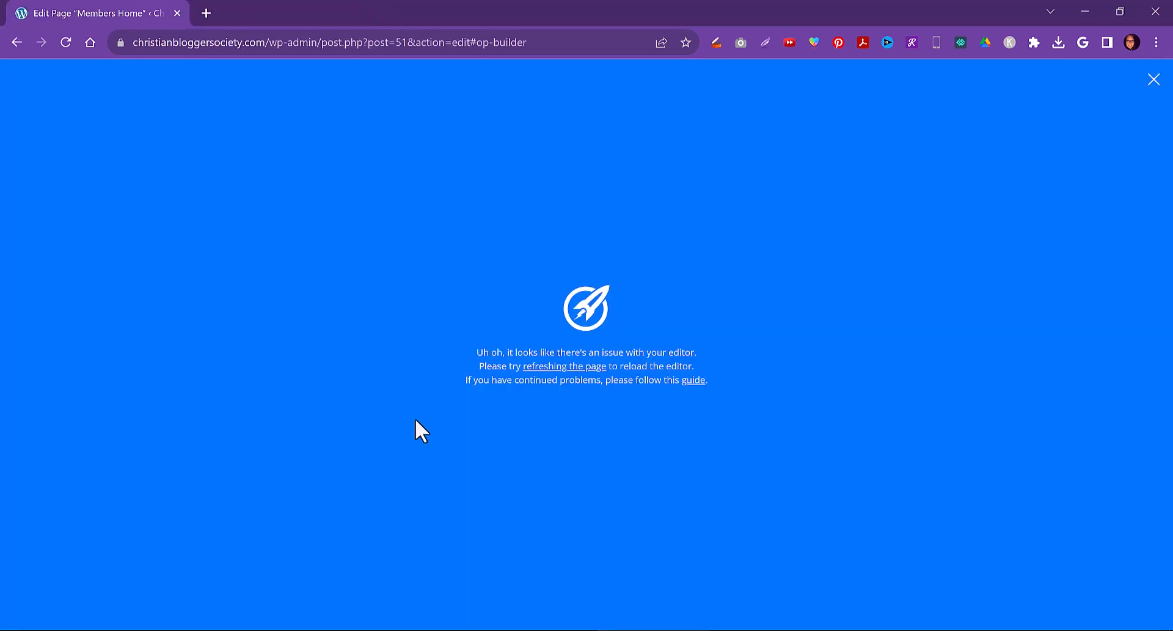
{"action": "left_click", "coordinate": [582, 365]}
{"action": "left_click", "coordinate": [1153, 80]}
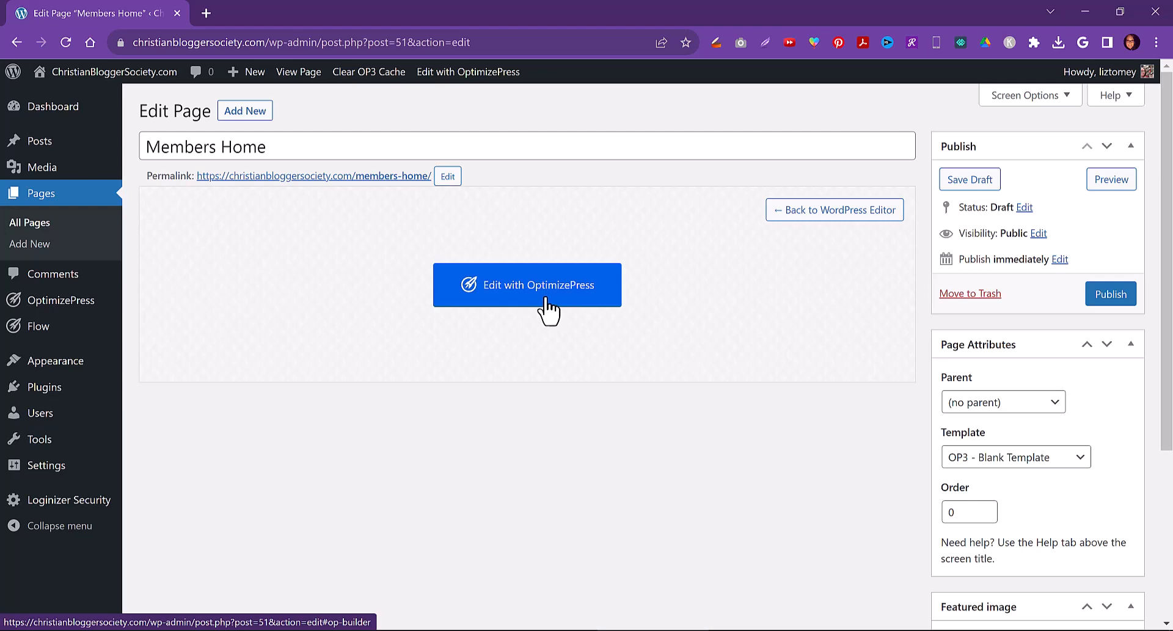
Search Google in a new tab for 'memory issue with optimize press'
{"action": "left_click", "coordinate": [206, 13]}
{"action": "type", "text": "google.com"}
{"action": "key", "text": "Return"}
{"action": "left_click", "coordinate": [215, 42]}
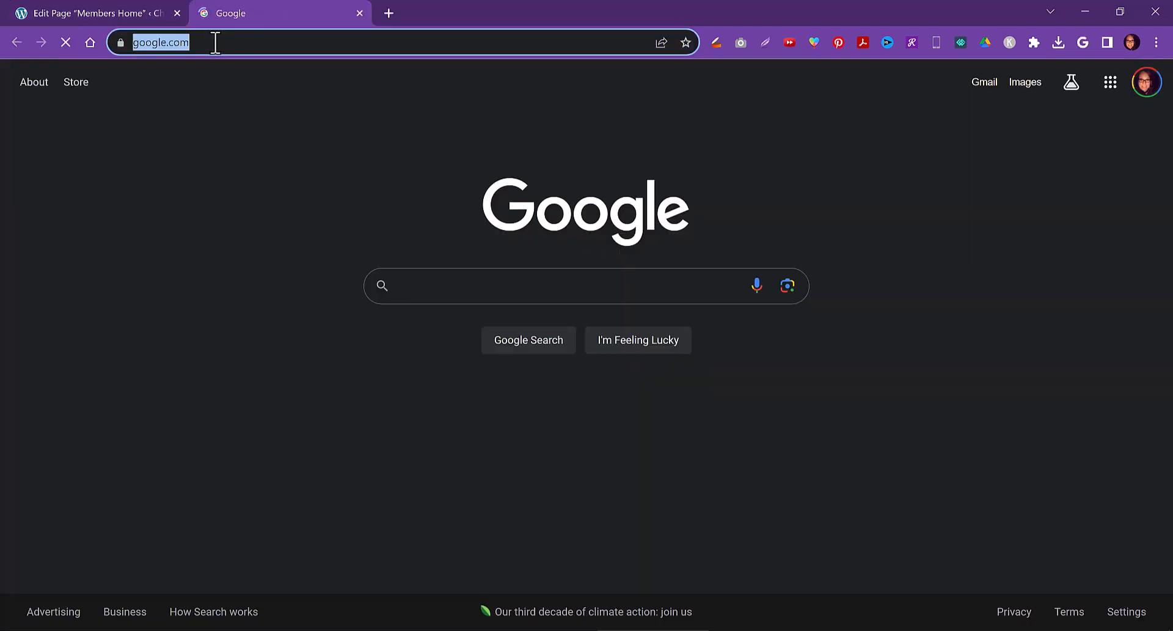
{"action": "type", "text": "mem"}
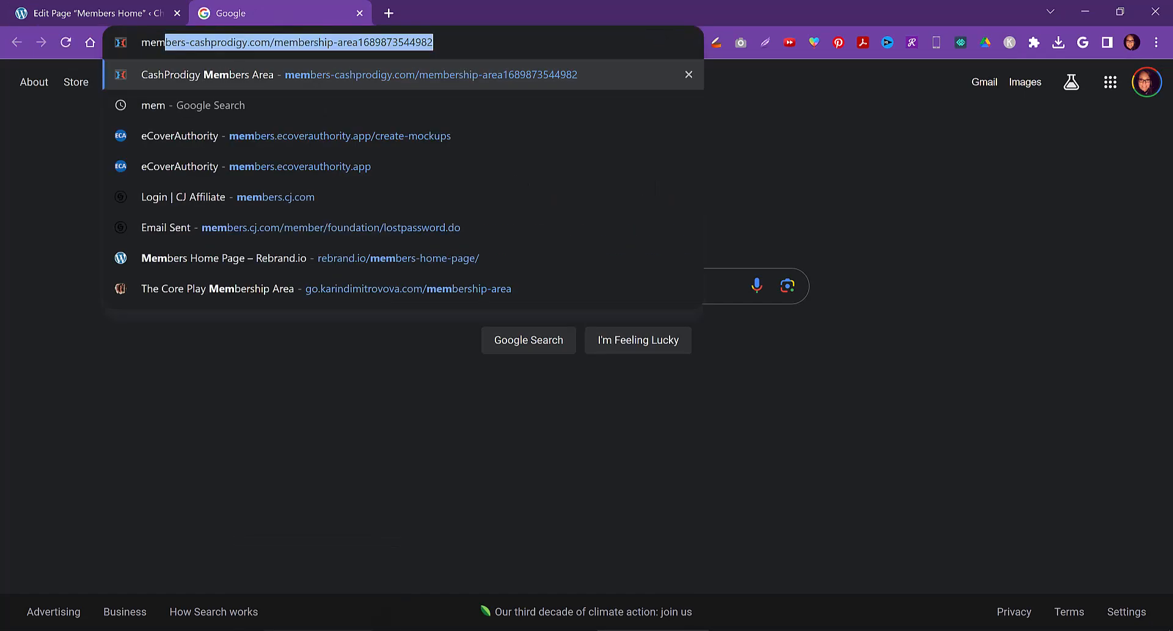
{"action": "type", "text": "ory issue "}
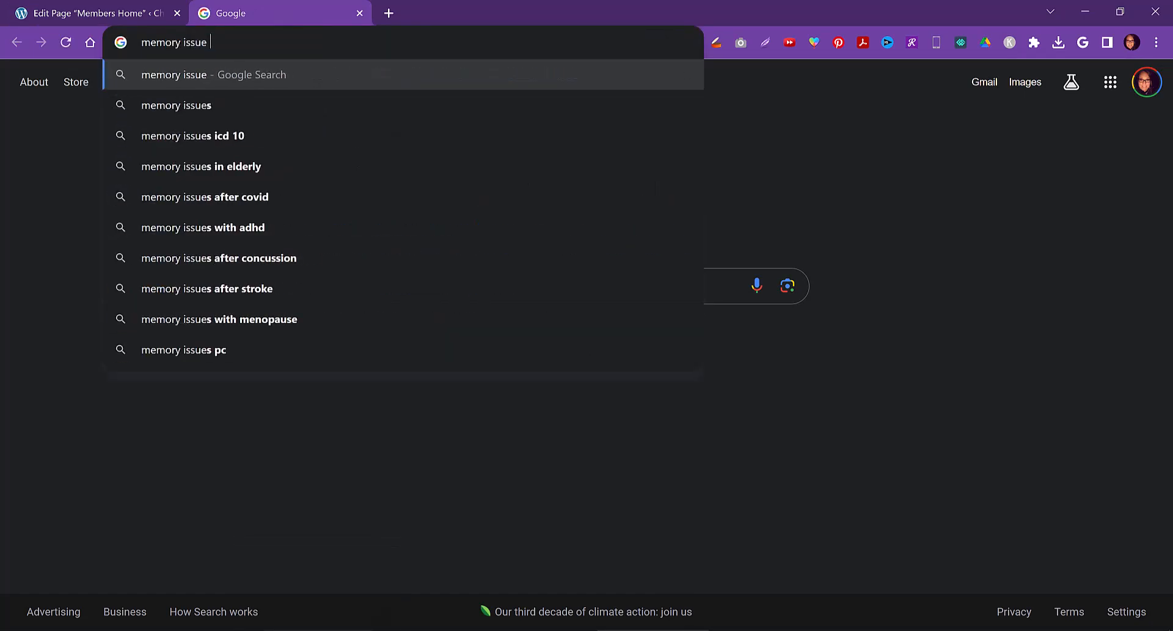
{"action": "type", "text": "with optimize press"}
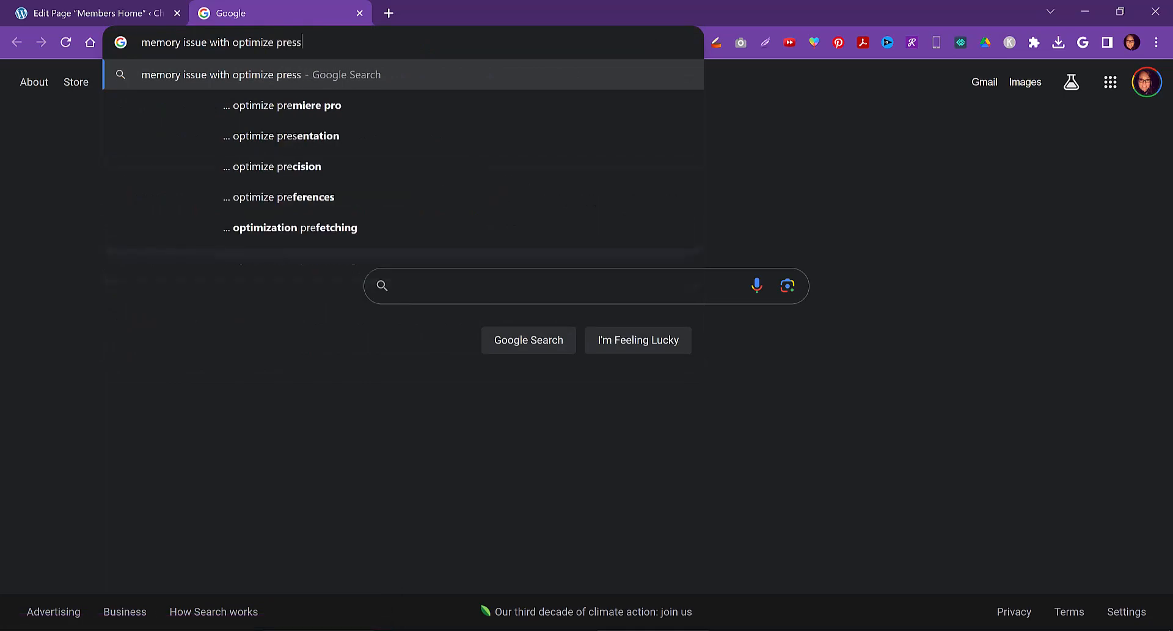
{"action": "key", "text": "Return"}
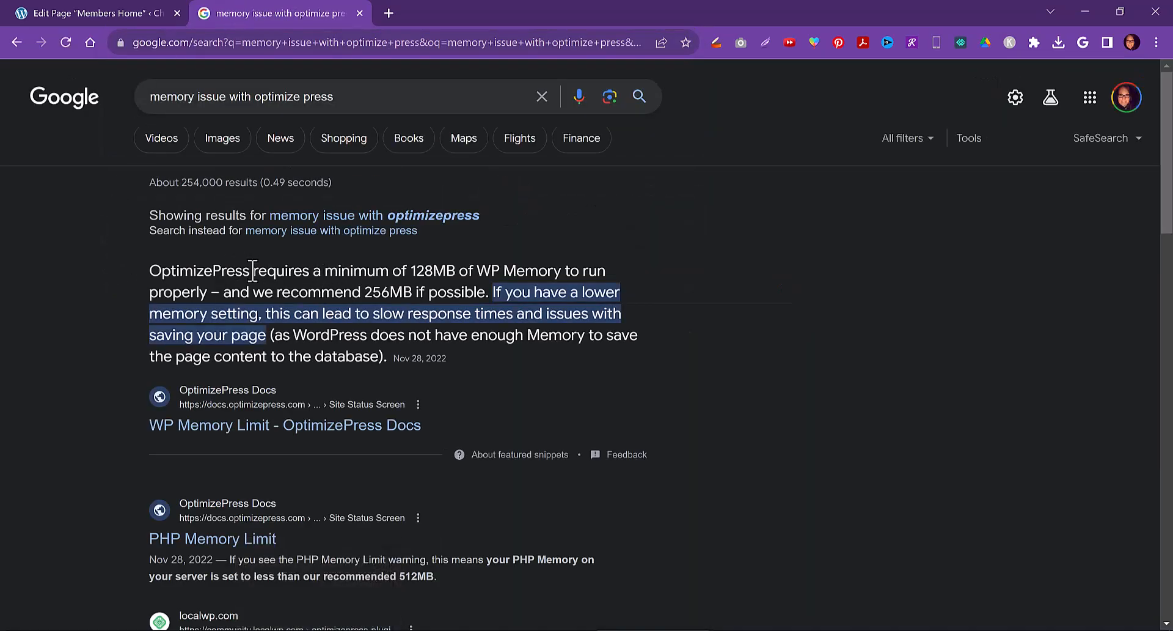
Read the OptimizePress WP Memory Limit article, highlighting the recommended memory sentence and selecting the page address
{"action": "left_click", "coordinate": [210, 428]}
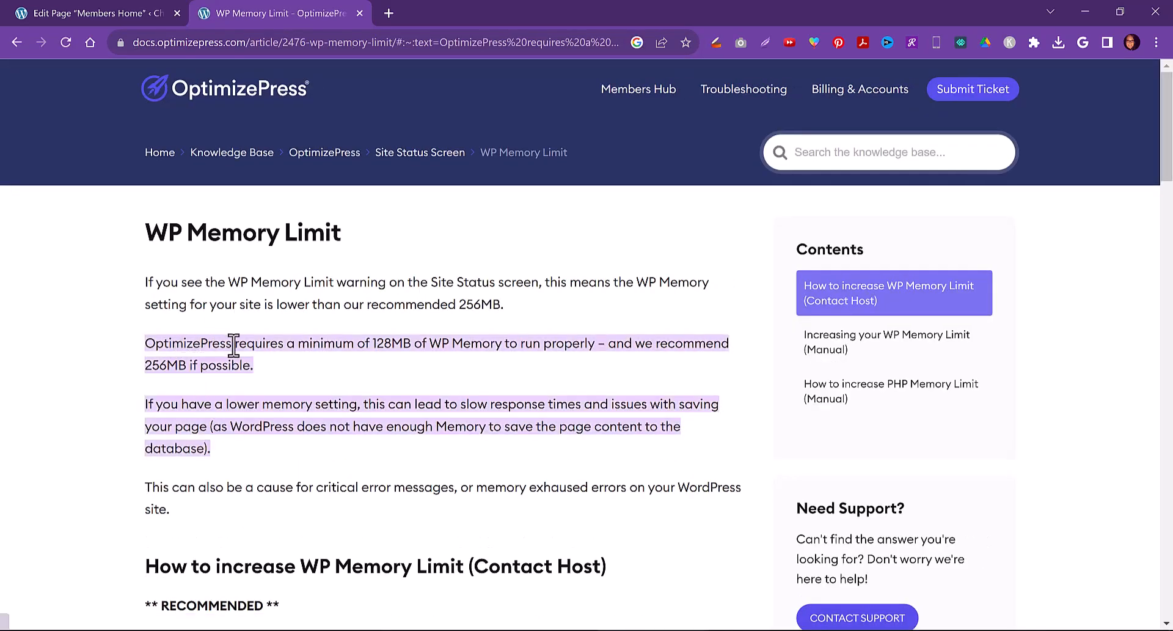
{"action": "left_click_drag", "start_coordinate": [236, 347], "coordinate": [168, 369]}
{"action": "left_click_drag", "start_coordinate": [226, 368], "coordinate": [255, 367]}
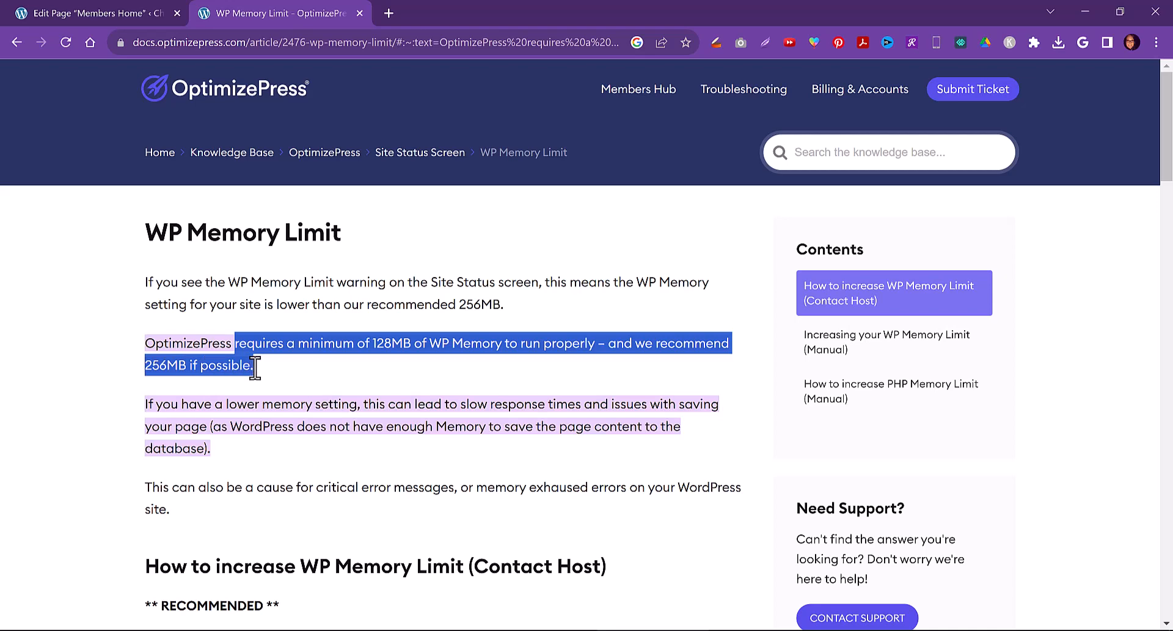
{"action": "scroll", "coordinate": [255, 373], "scroll_direction": "down", "scroll_amount": 5}
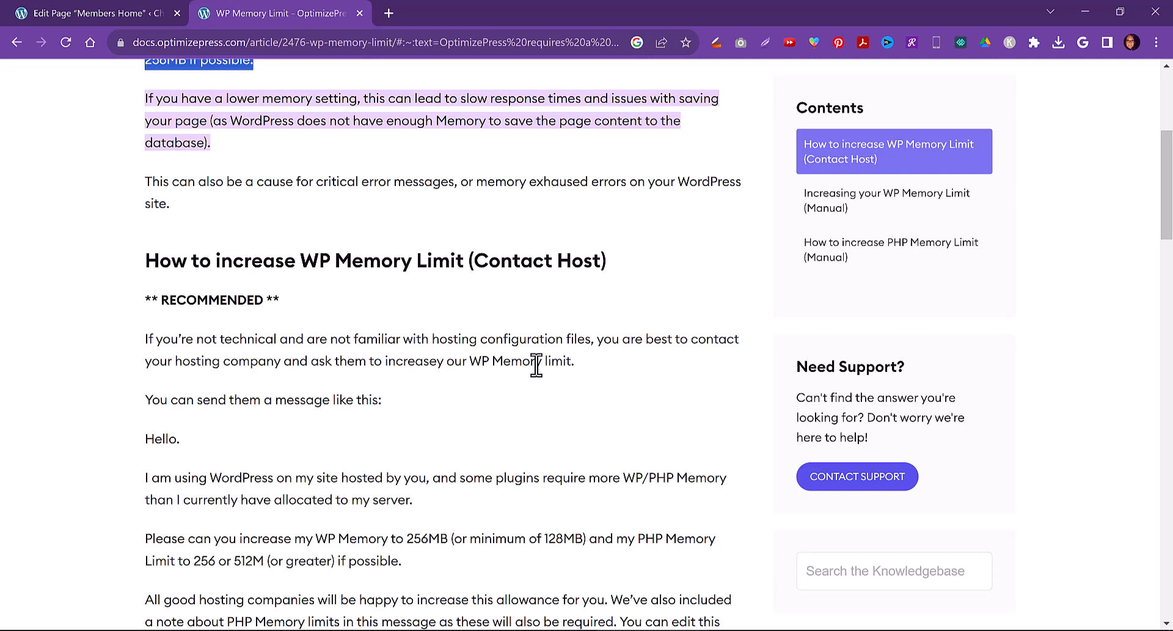
{"action": "scroll", "coordinate": [536, 362], "scroll_direction": "up", "scroll_amount": 4}
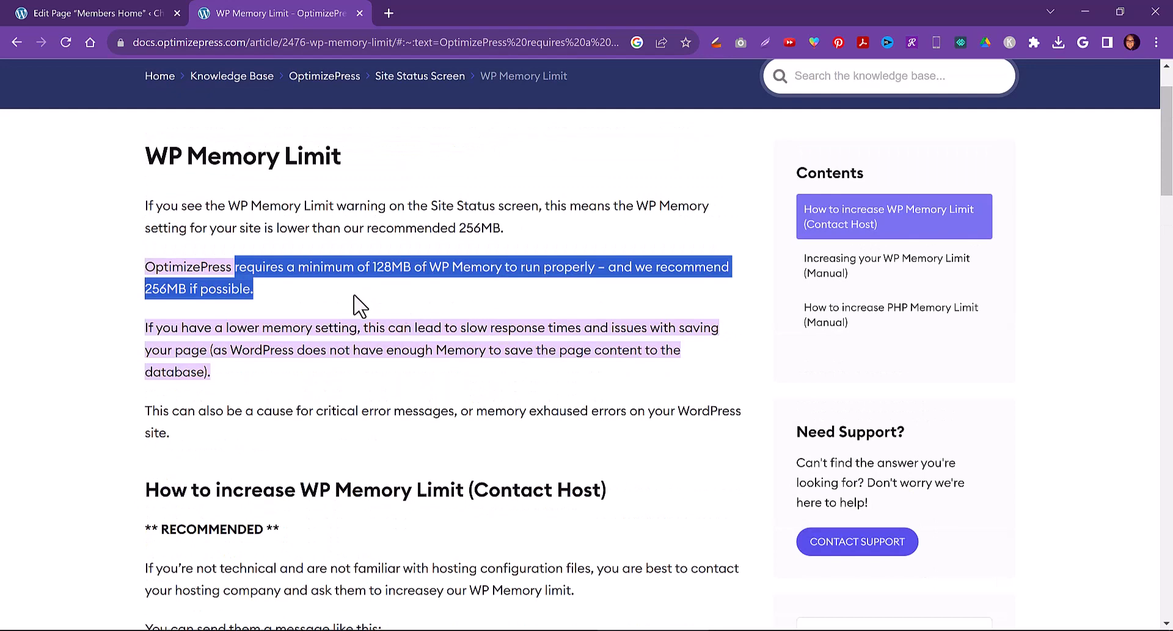
{"action": "left_click", "coordinate": [336, 41]}
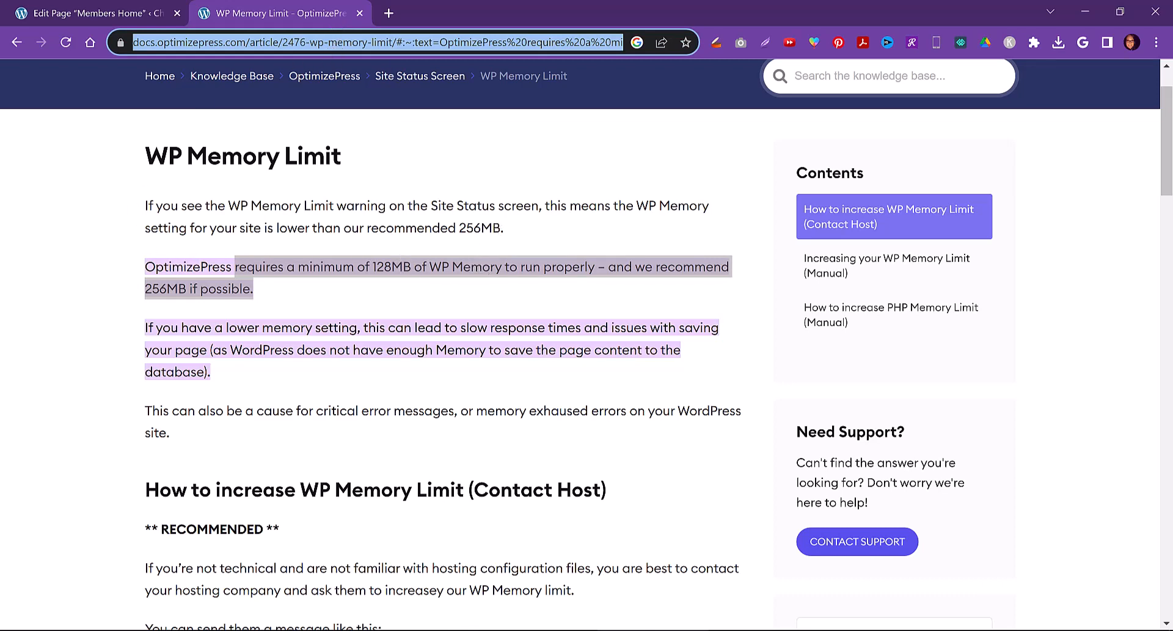
Open the OptimizePress Site Status screen from the page editor and examine the WP Memory Limit row
{"action": "mouse_move", "coordinate": [486, 630]}
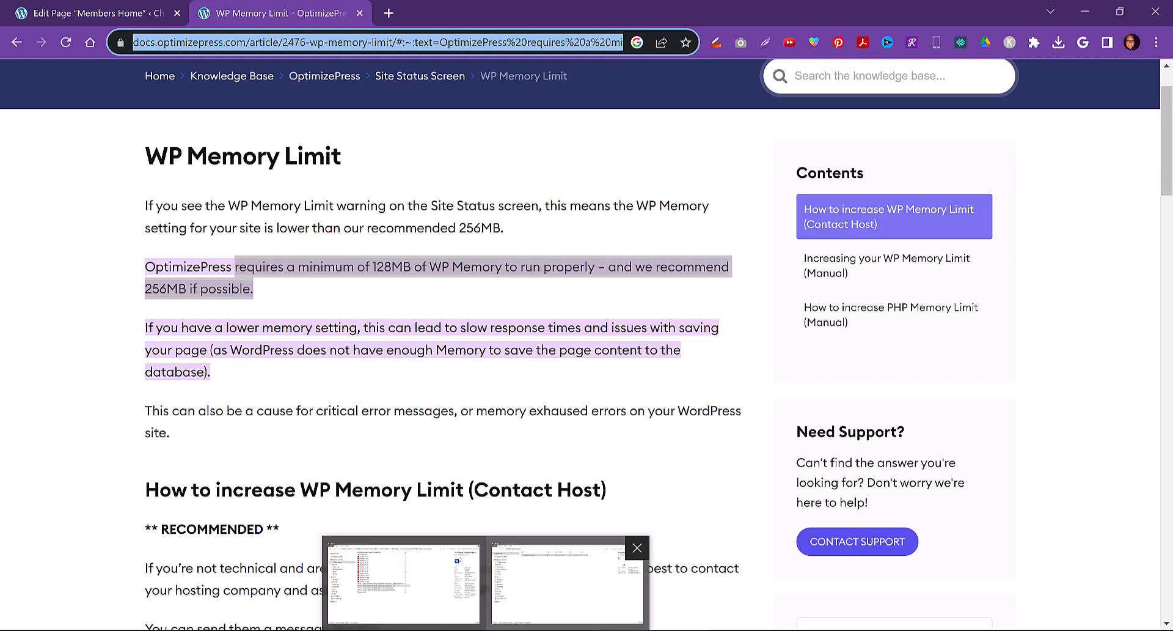
{"action": "left_click", "coordinate": [52, 13]}
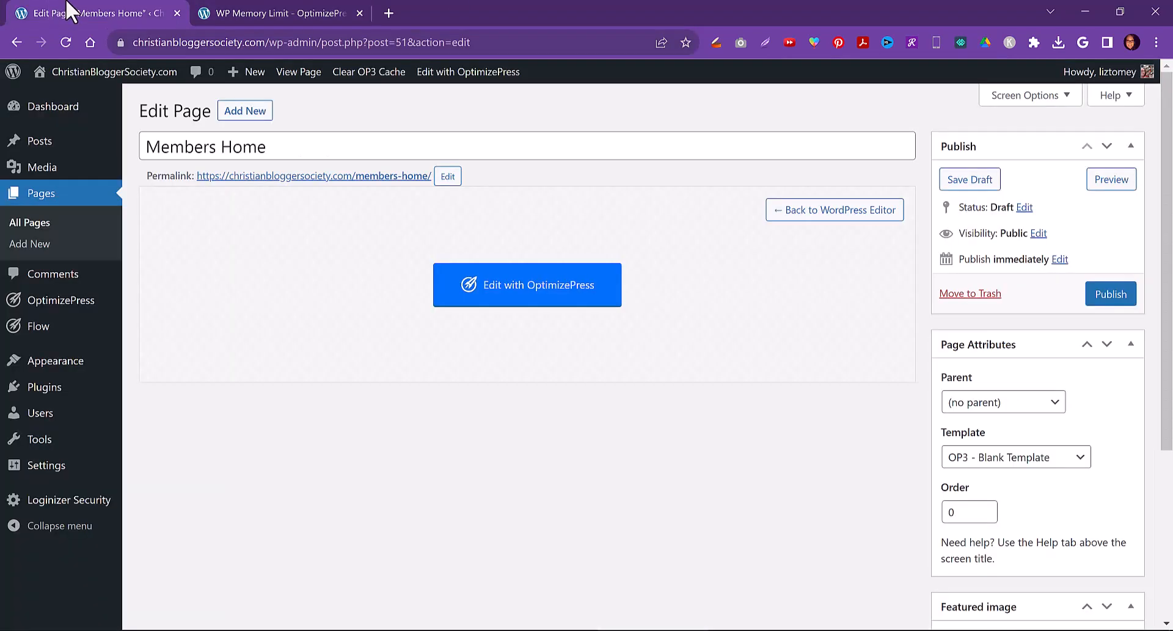
{"action": "mouse_move", "coordinate": [58, 308]}
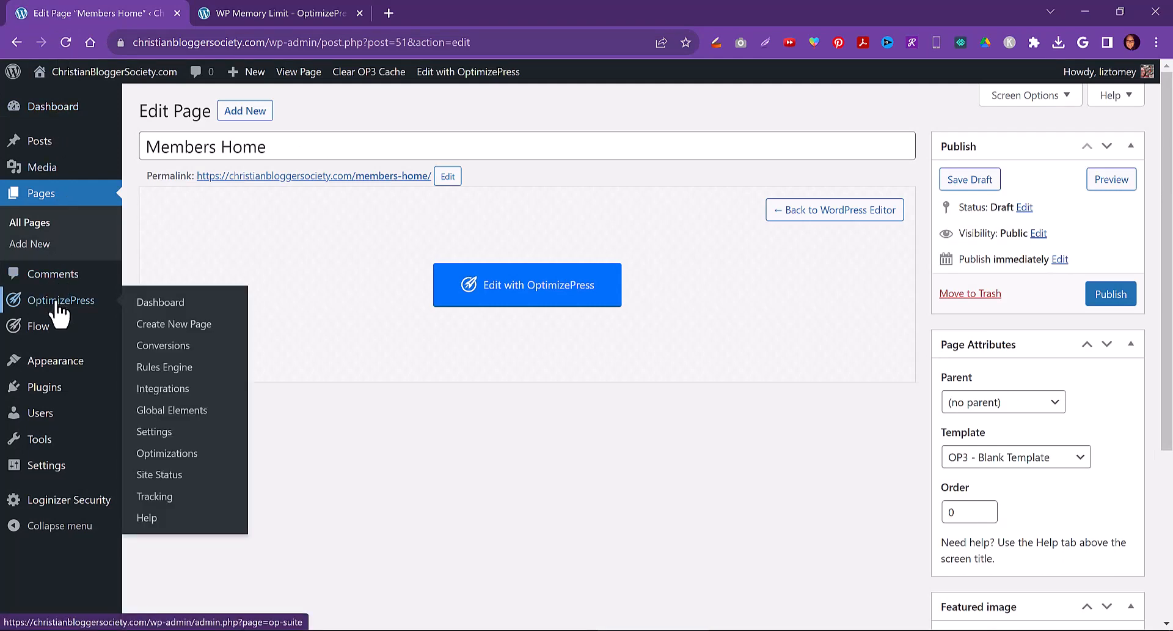
{"action": "left_click", "coordinate": [158, 480]}
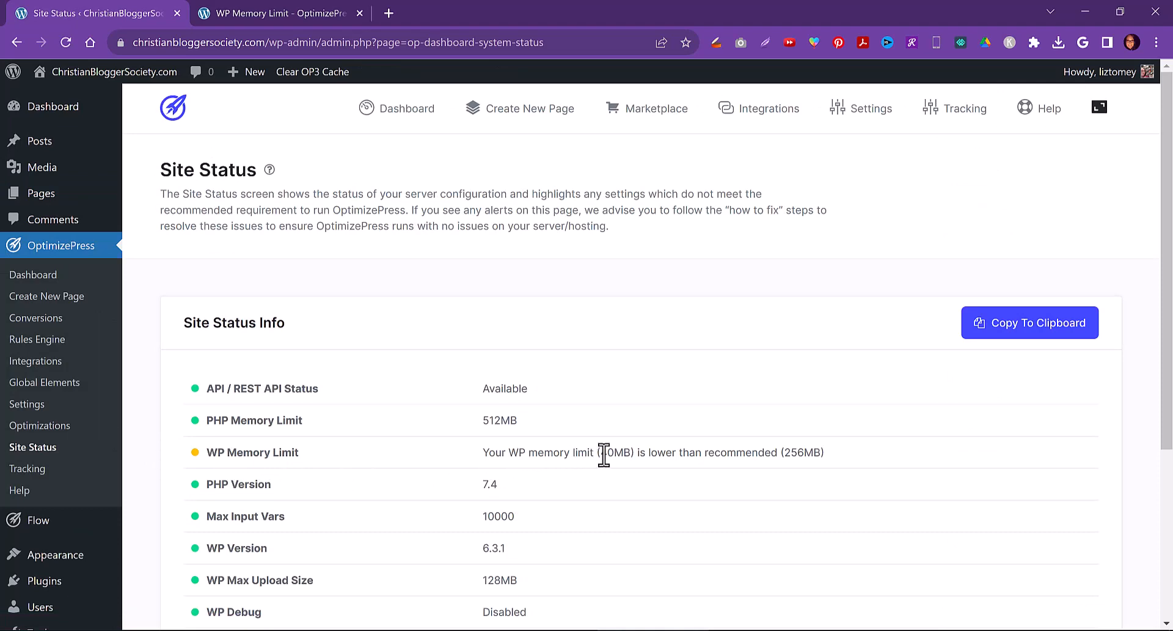
{"action": "left_click_drag", "start_coordinate": [604, 453], "coordinate": [839, 468]}
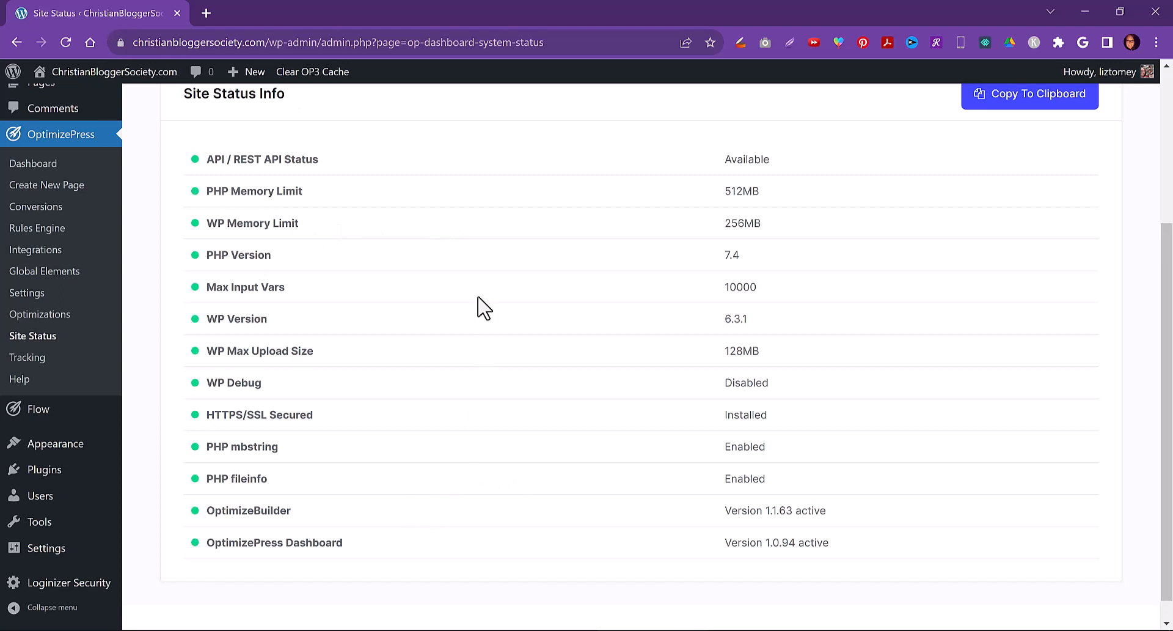
Search Google in a new tab for 'optimizepress memory limit'
{"action": "left_click", "coordinate": [207, 13]}
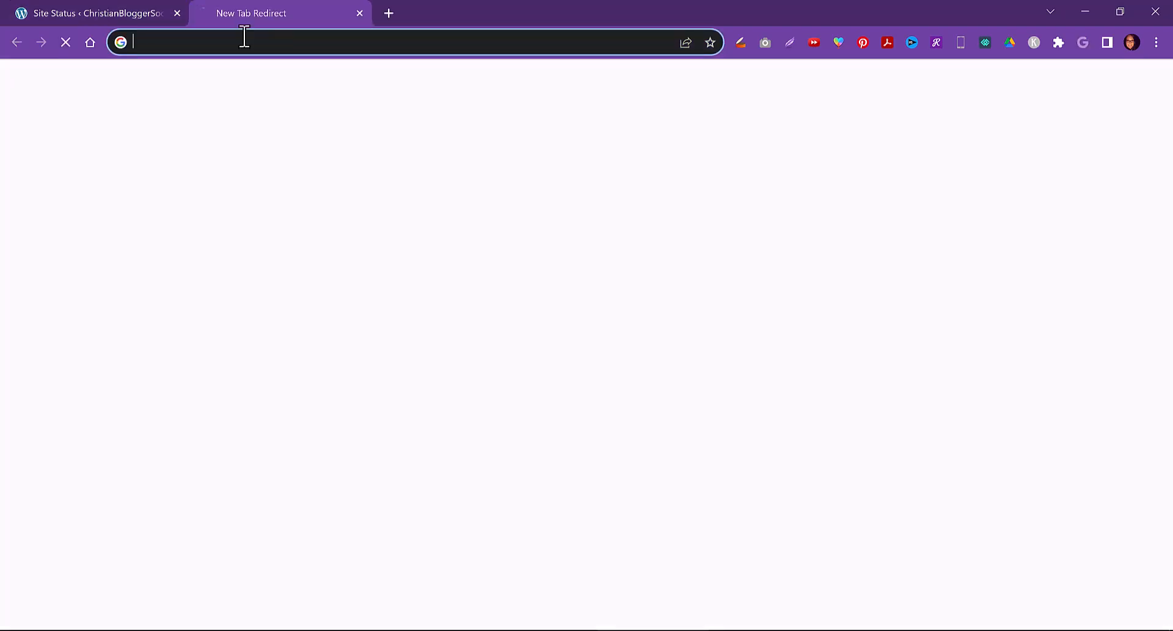
{"action": "type", "text": "google.com"}
{"action": "key", "text": "Return"}
{"action": "left_click", "coordinate": [246, 42]}
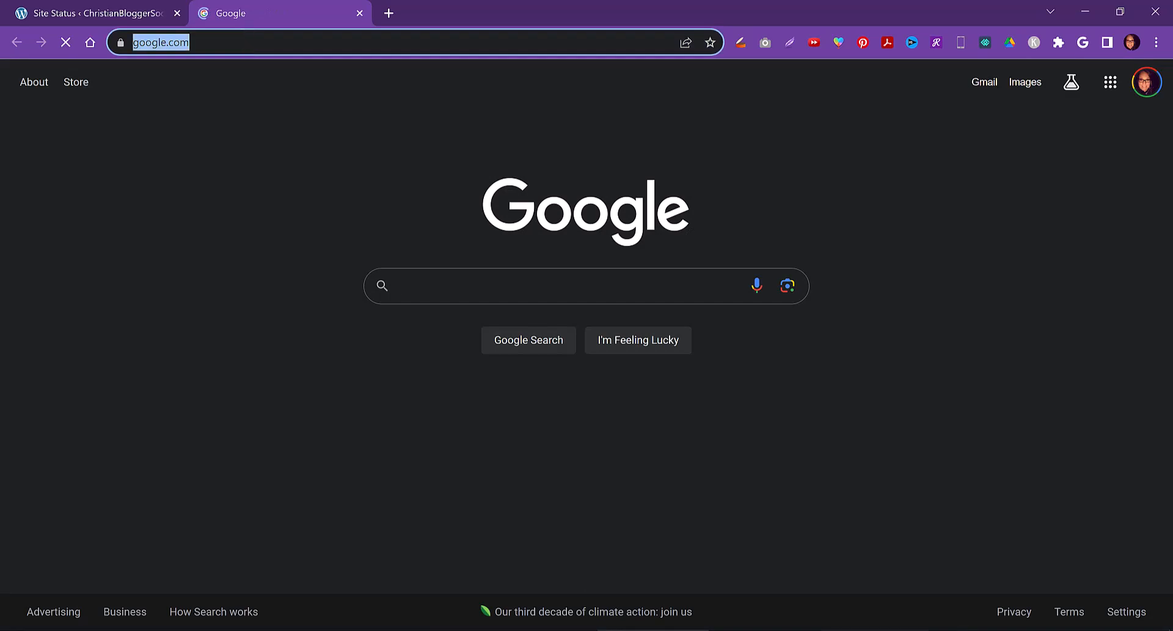
{"action": "type", "text": "optimizepress"}
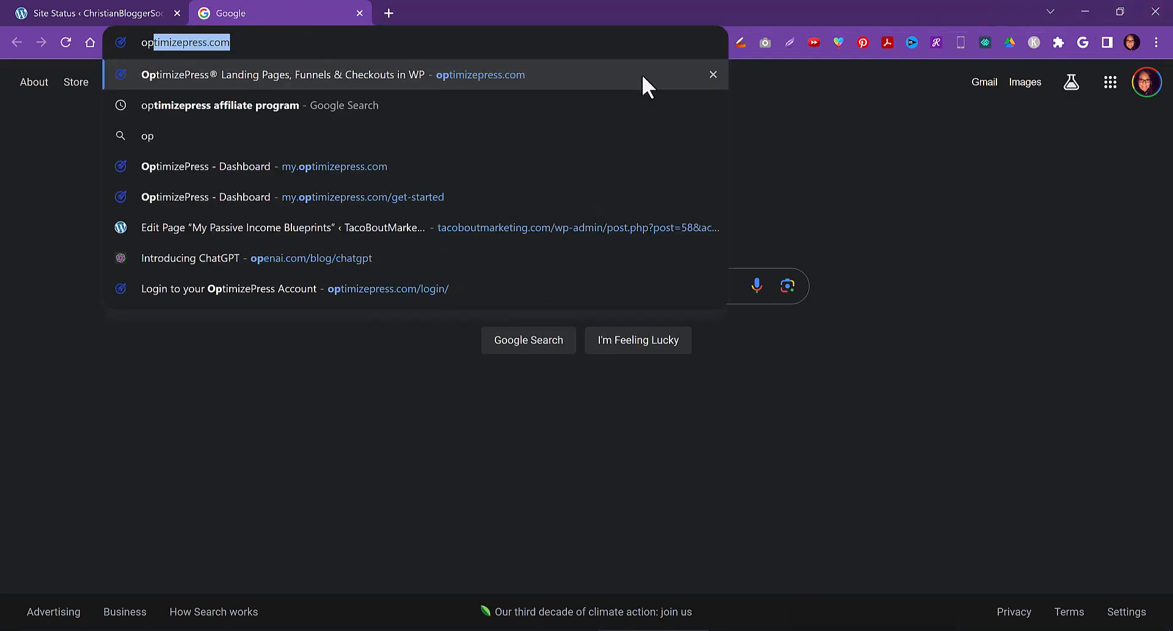
{"action": "left_click", "coordinate": [452, 105]}
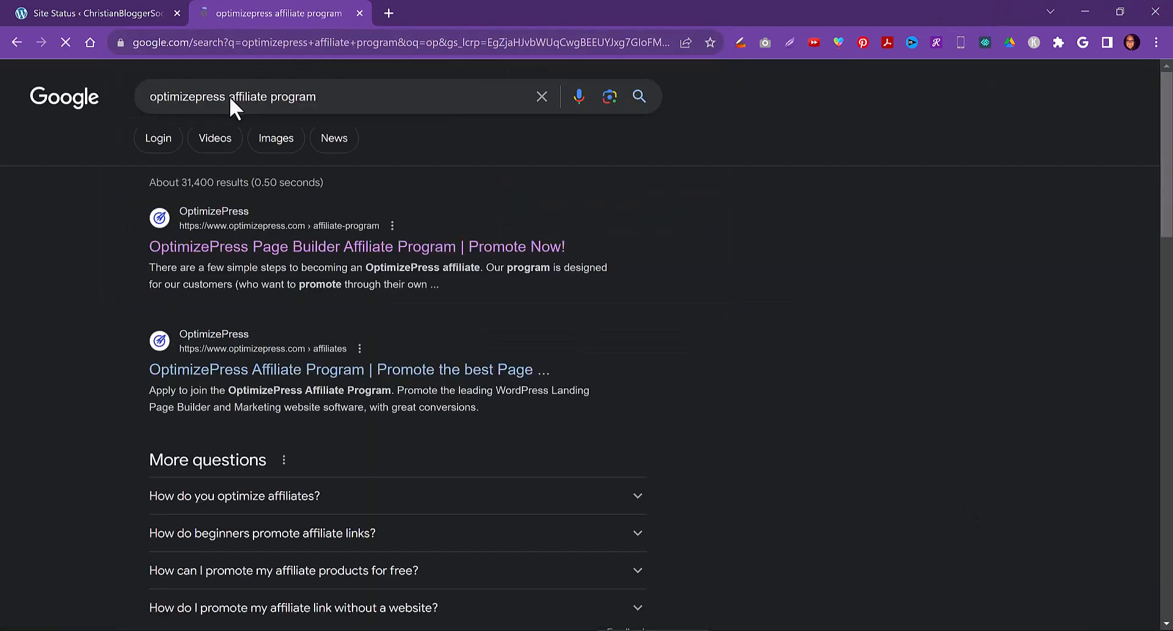
{"action": "double_click", "coordinate": [235, 97]}
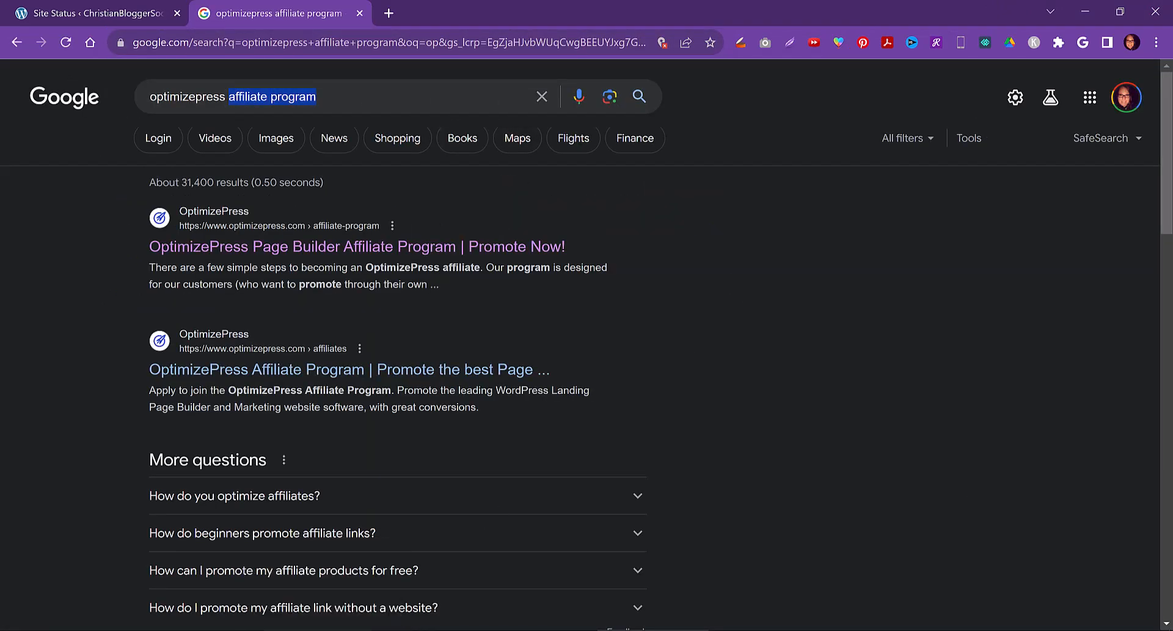
{"action": "type", "text": "memory limi"}
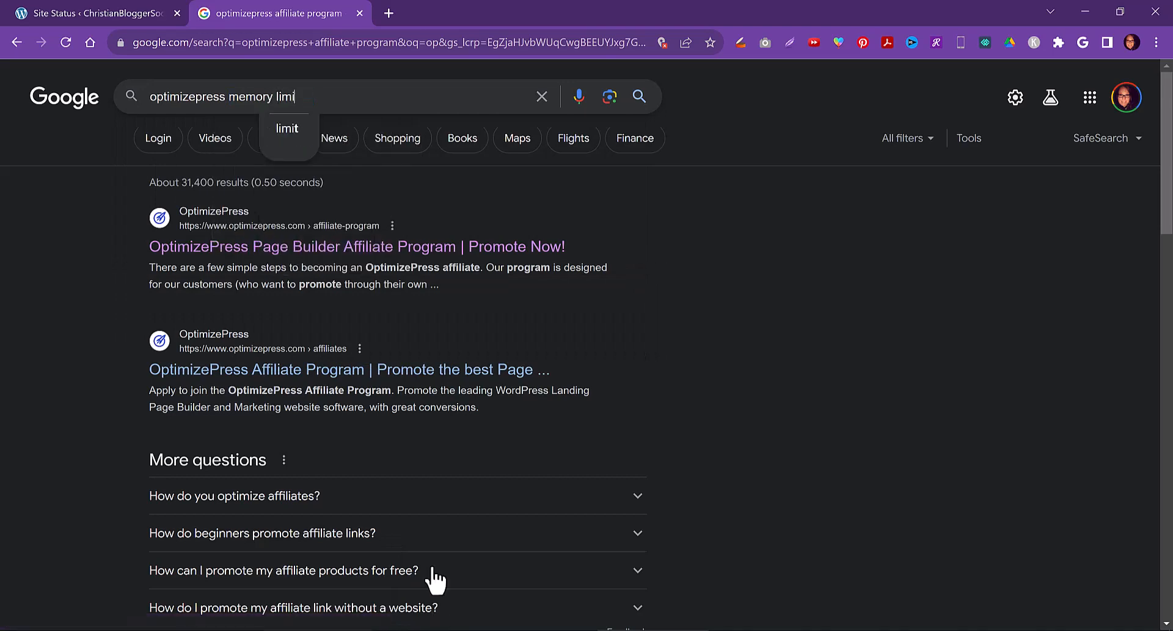
{"action": "left_click", "coordinate": [295, 126]}
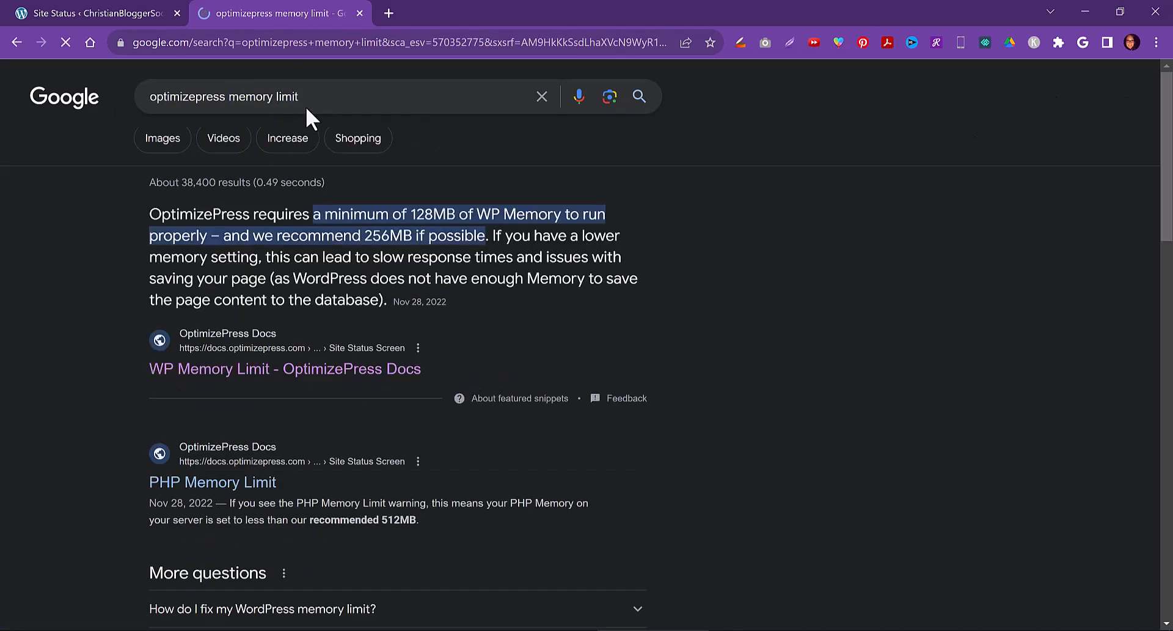
Open the WP Memory Limit docs article and read the manual wp-config.php steps for increasing the limit
{"action": "left_click", "coordinate": [302, 369]}
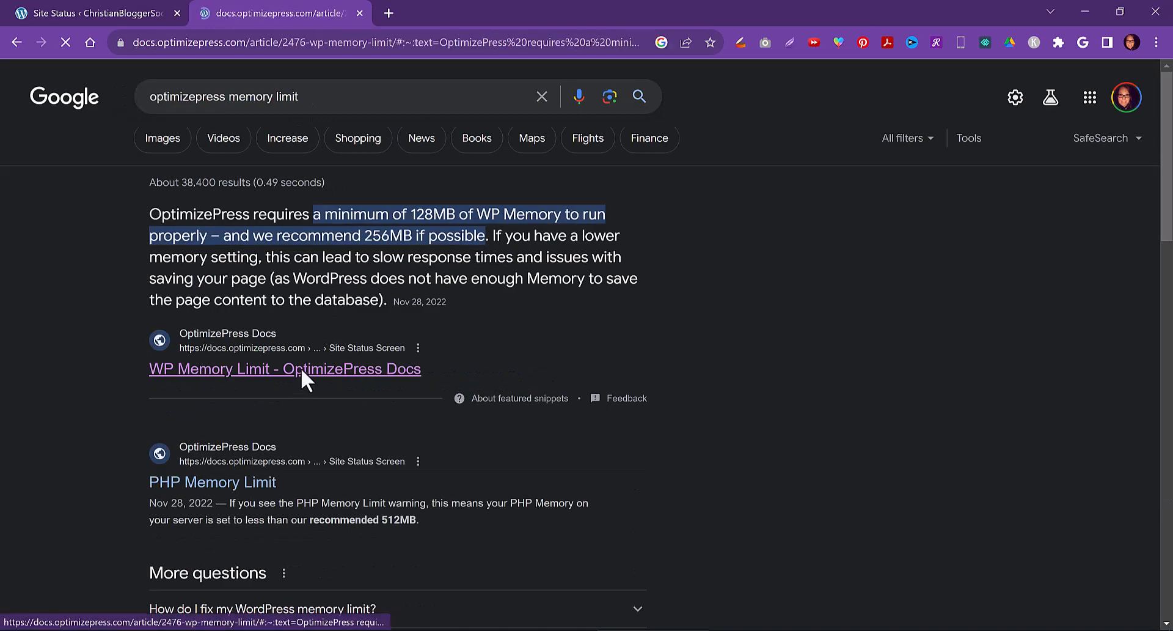
{"action": "scroll", "coordinate": [550, 391], "scroll_direction": "down", "scroll_amount": 3}
{"action": "scroll", "coordinate": [513, 410], "scroll_direction": "down", "scroll_amount": 15}
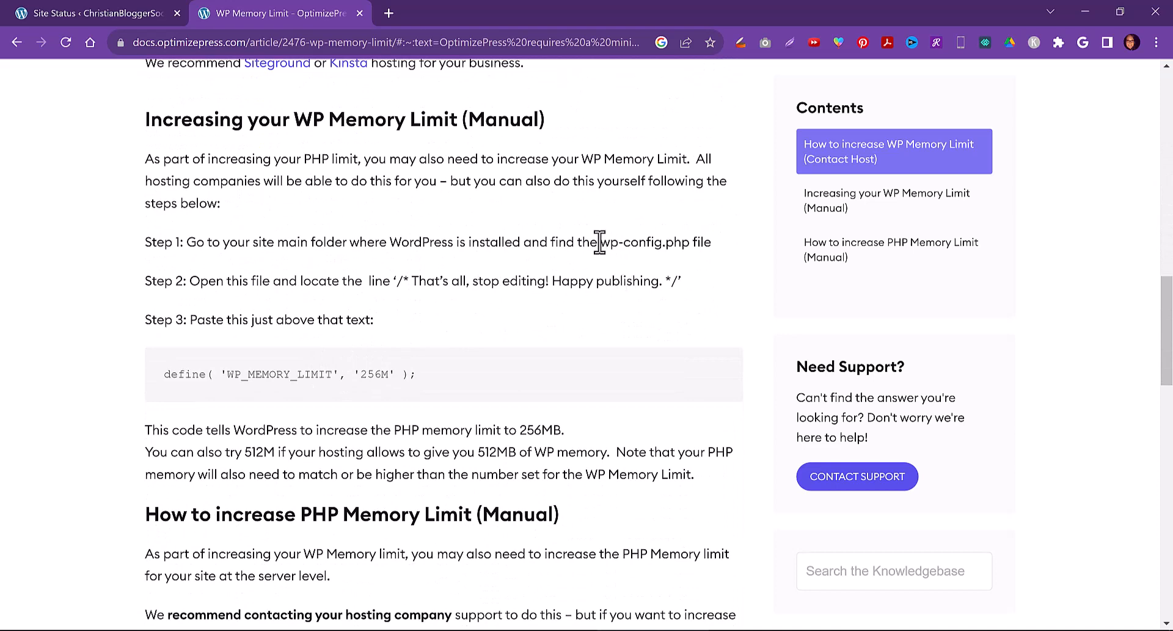
{"action": "left_click_drag", "start_coordinate": [600, 242], "coordinate": [678, 251]}
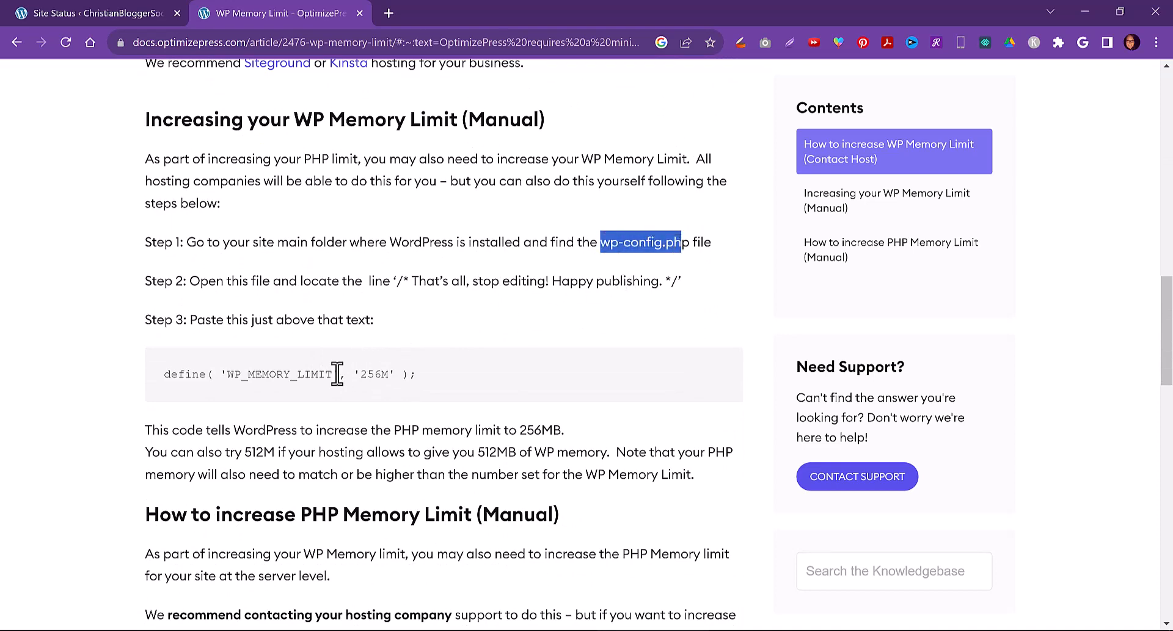
{"action": "left_click_drag", "start_coordinate": [339, 374], "coordinate": [206, 374]}
{"action": "left_click_drag", "start_coordinate": [397, 281], "coordinate": [615, 283]}
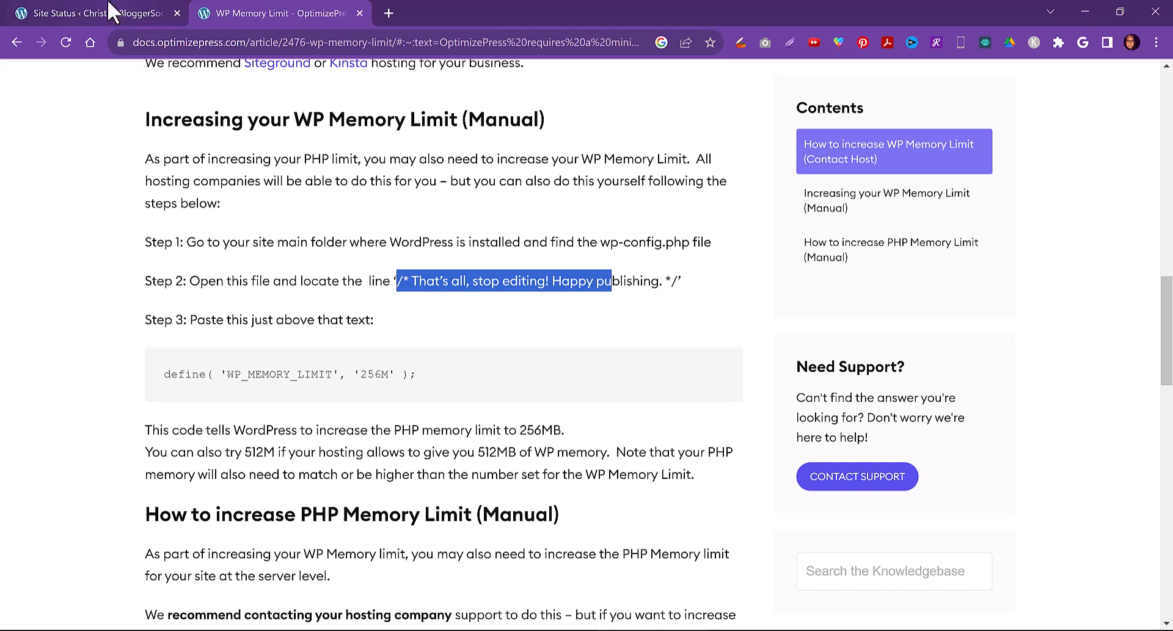
Try opening Members Home in the OptimizePress builder from the pages list, refresh it, then exit to the page editor
{"action": "left_click", "coordinate": [113, 12]}
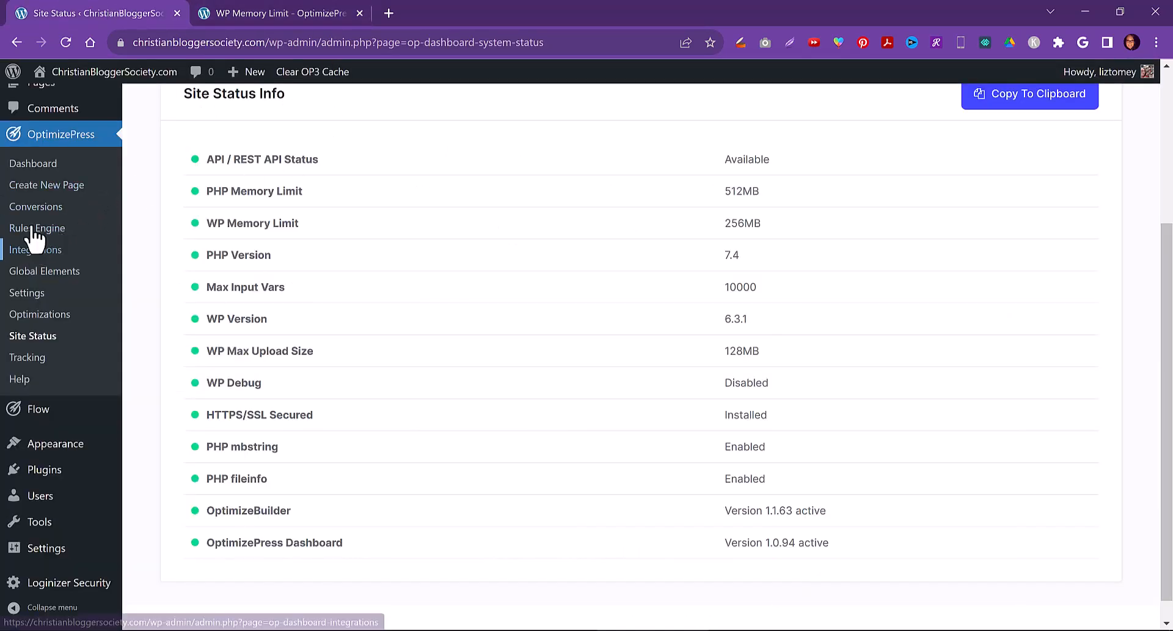
{"action": "scroll", "coordinate": [55, 196], "scroll_direction": "up", "scroll_amount": 4}
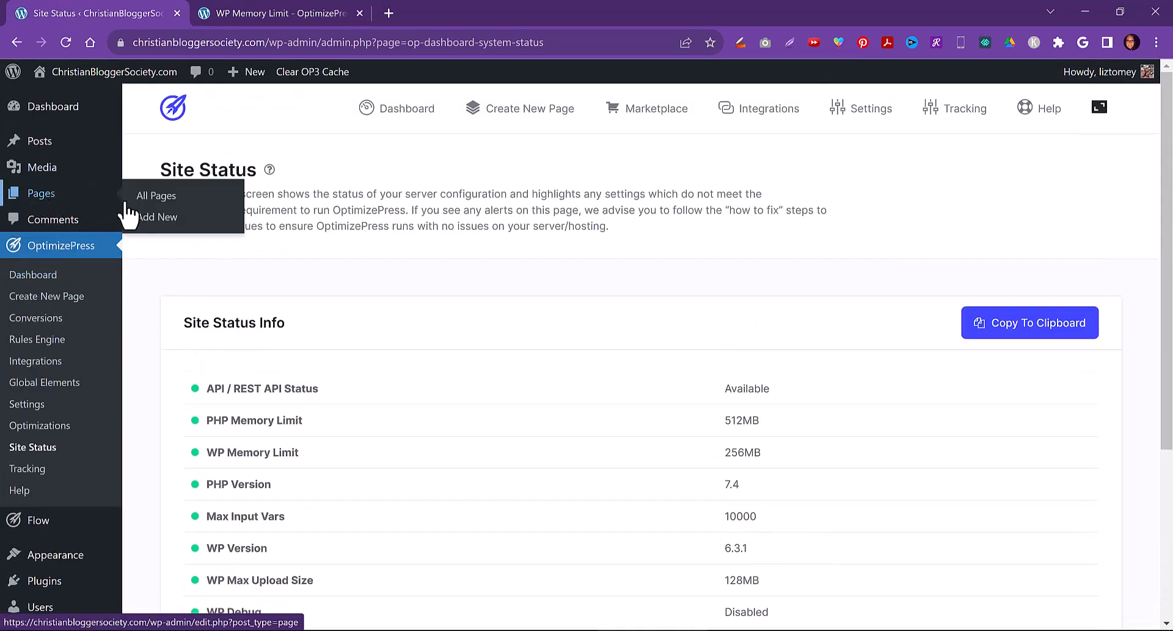
{"action": "left_click", "coordinate": [164, 201]}
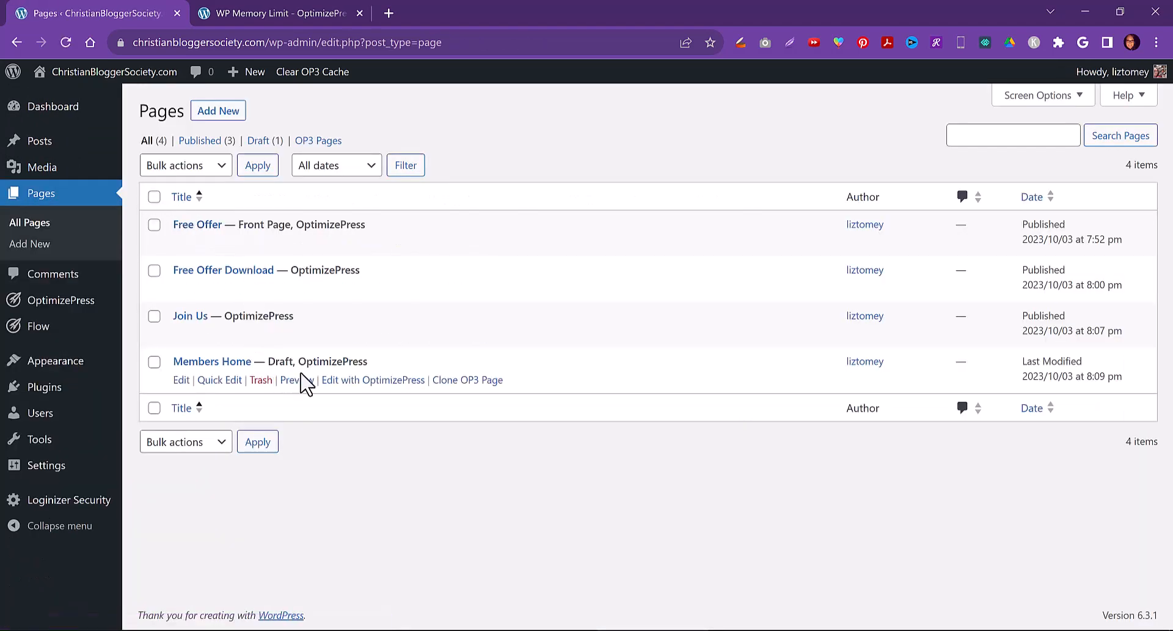
{"action": "left_click", "coordinate": [390, 380]}
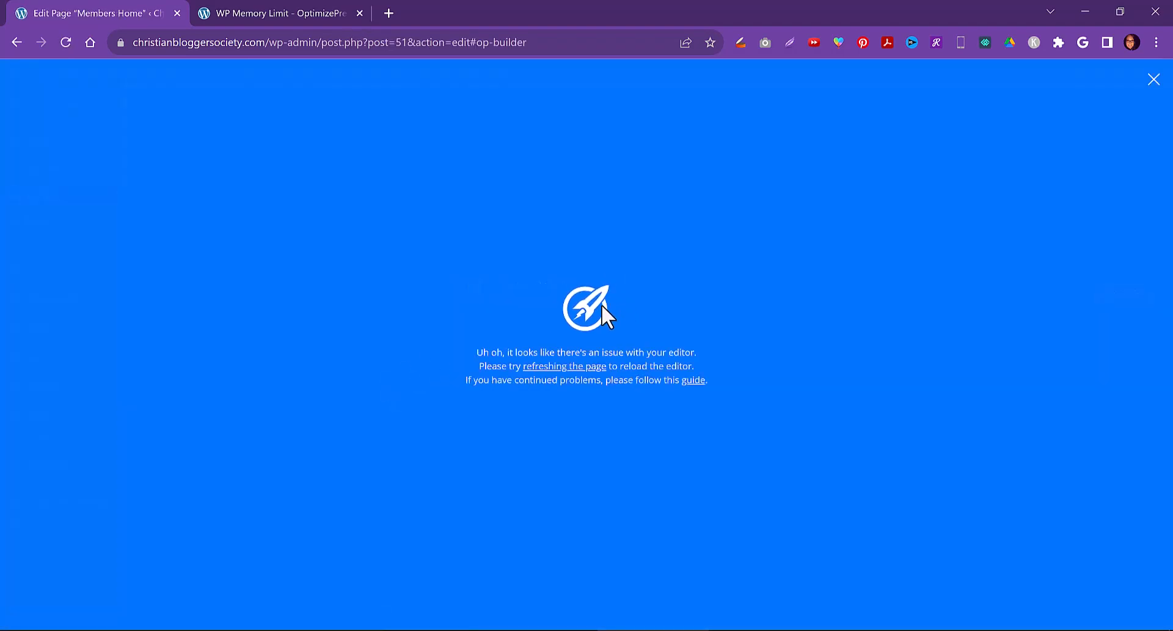
{"action": "left_click", "coordinate": [562, 367]}
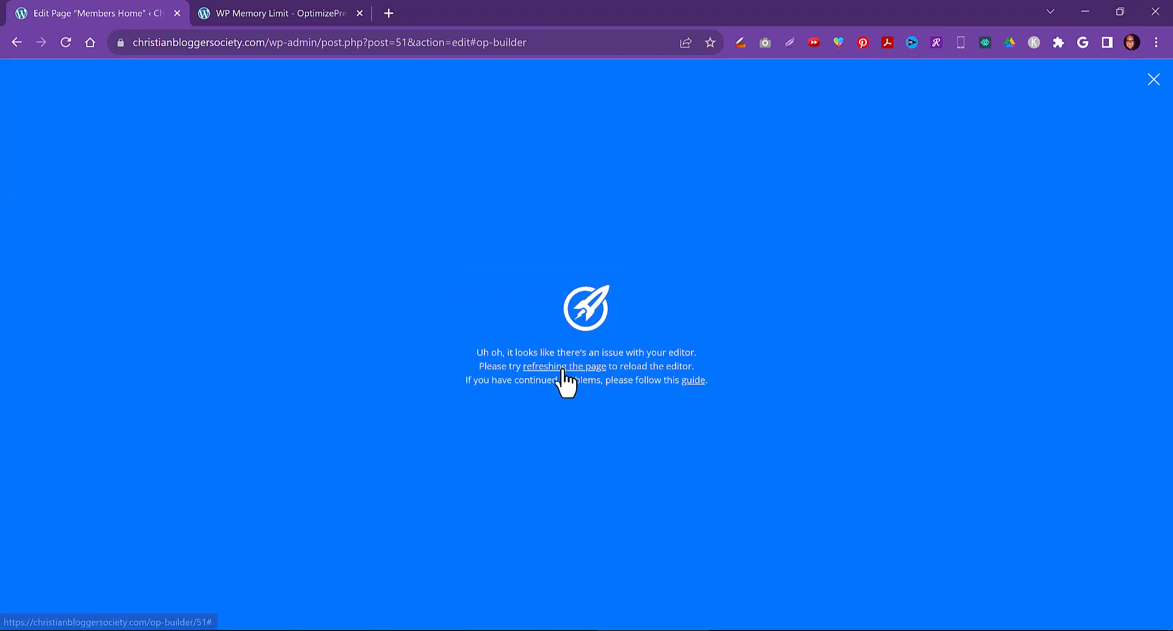
{"action": "left_click", "coordinate": [1154, 80]}
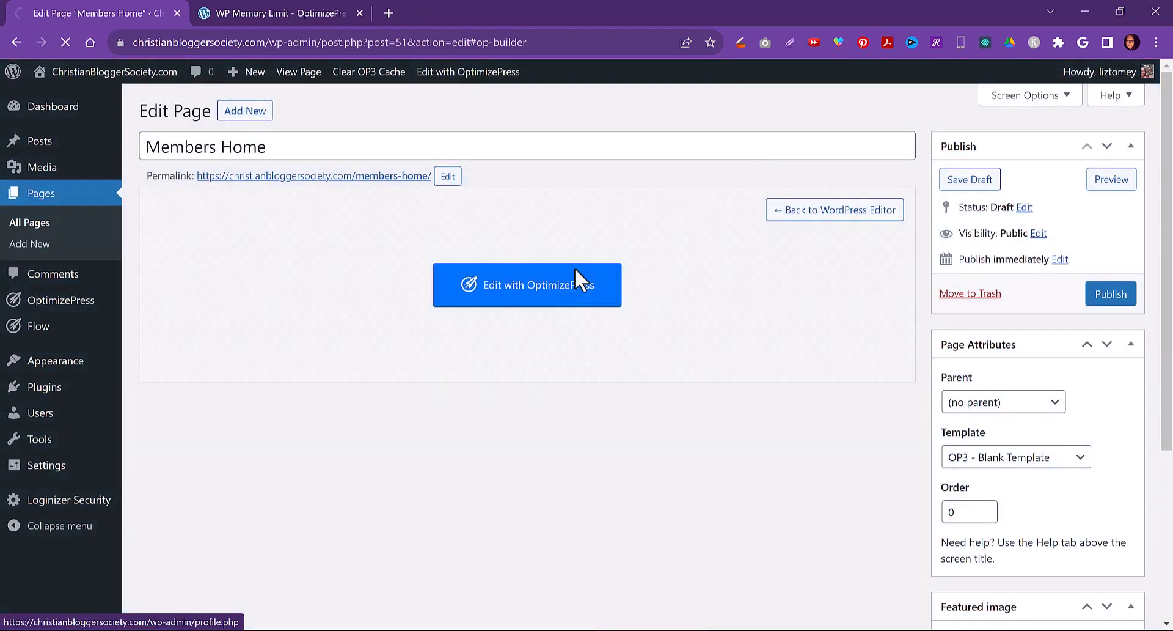
Publish the Members Home page and clear the OP3 cache
{"action": "left_click", "coordinate": [1110, 296]}
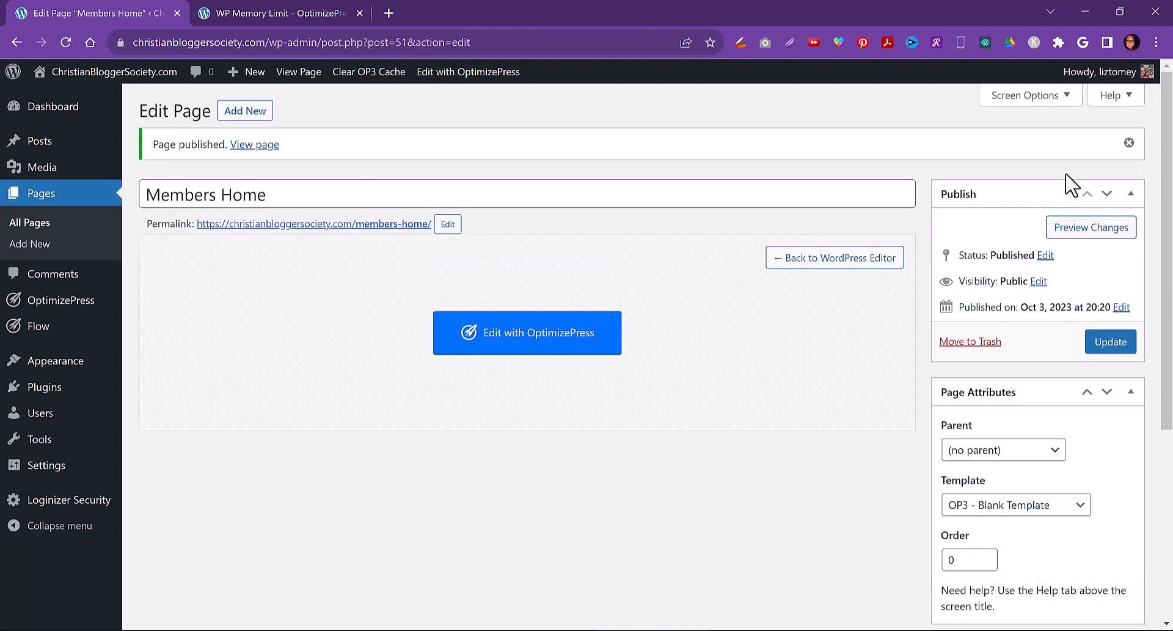
{"action": "left_click", "coordinate": [379, 72]}
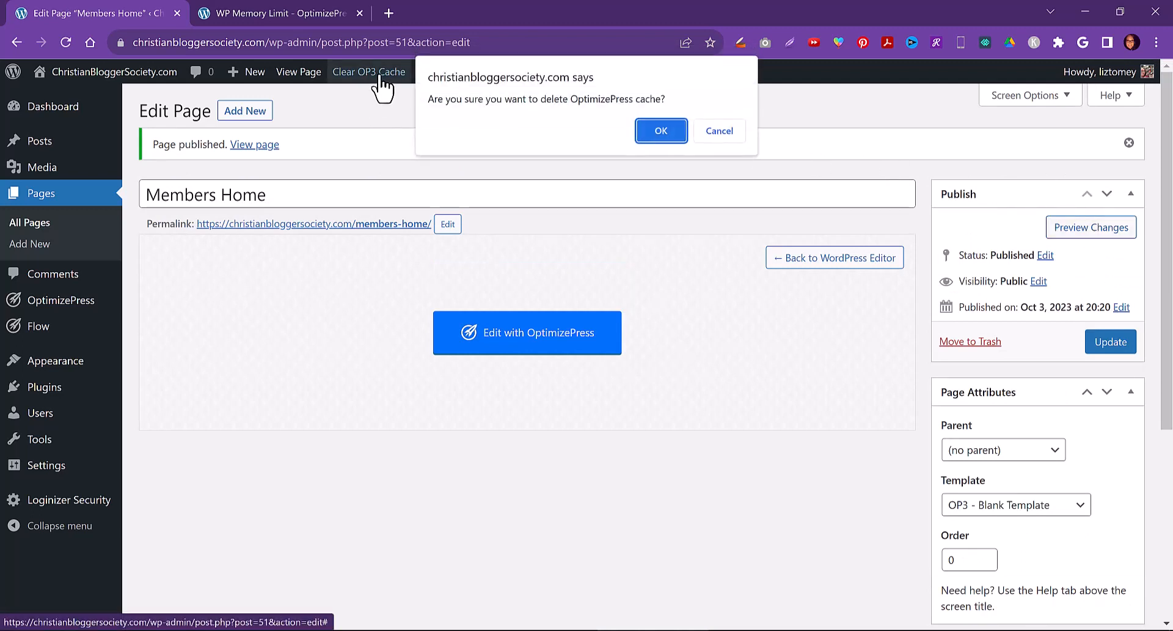
{"action": "left_click", "coordinate": [661, 130]}
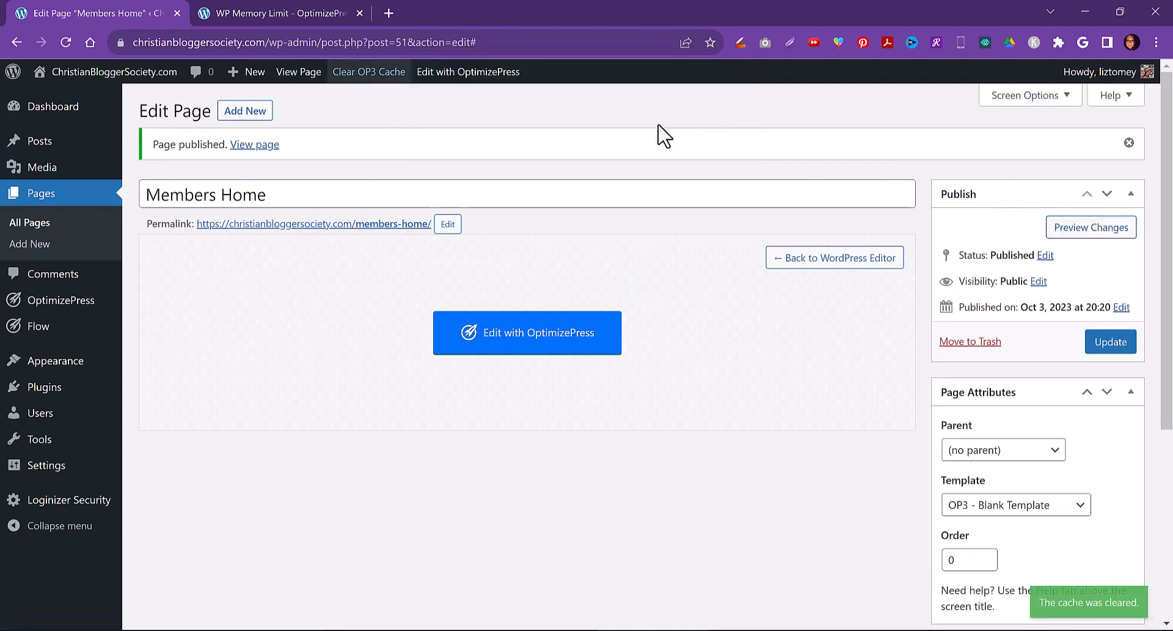
Try reopening the Members Home builder after clearing the cache, then exit back to the pages list
{"action": "left_click", "coordinate": [510, 348]}
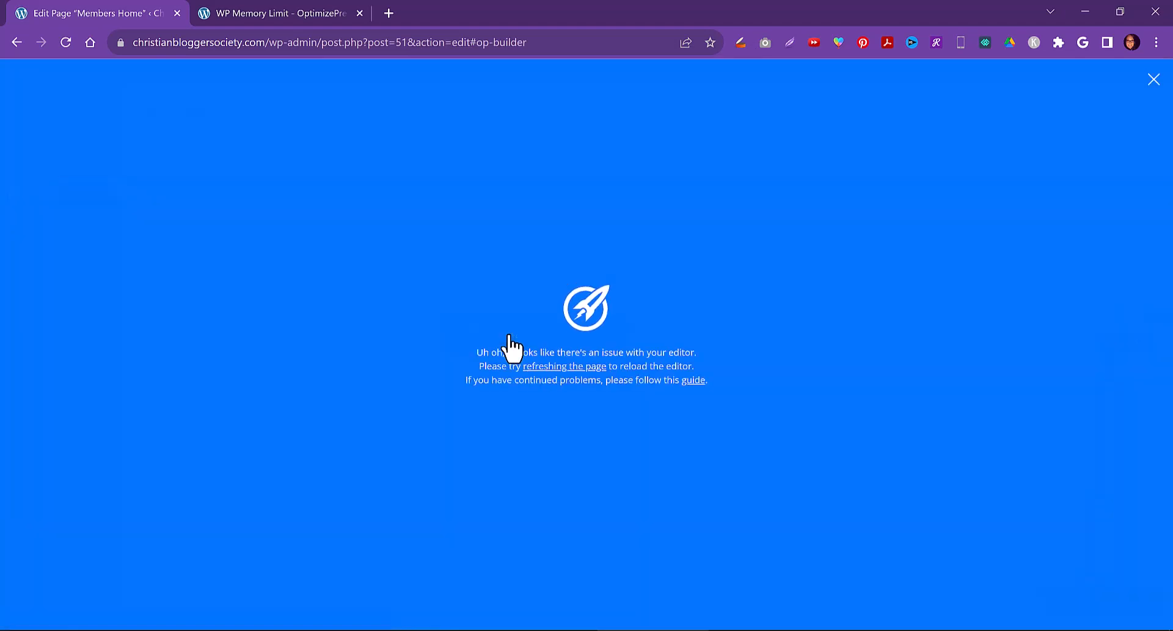
{"action": "left_click", "coordinate": [1153, 81]}
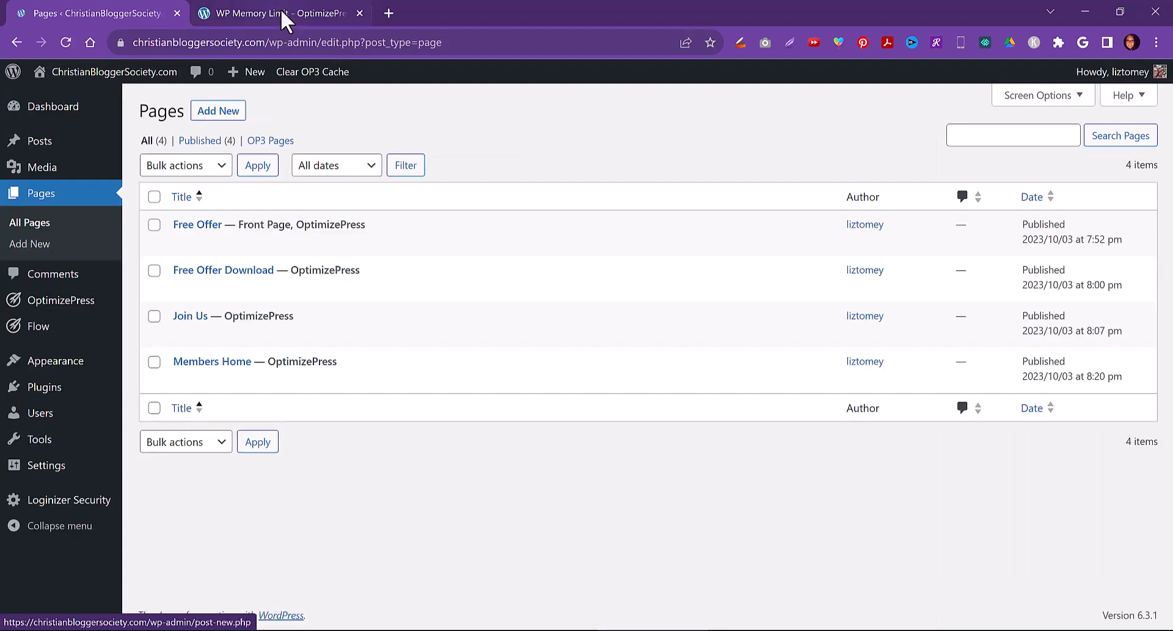
{"action": "left_click", "coordinate": [345, 14]}
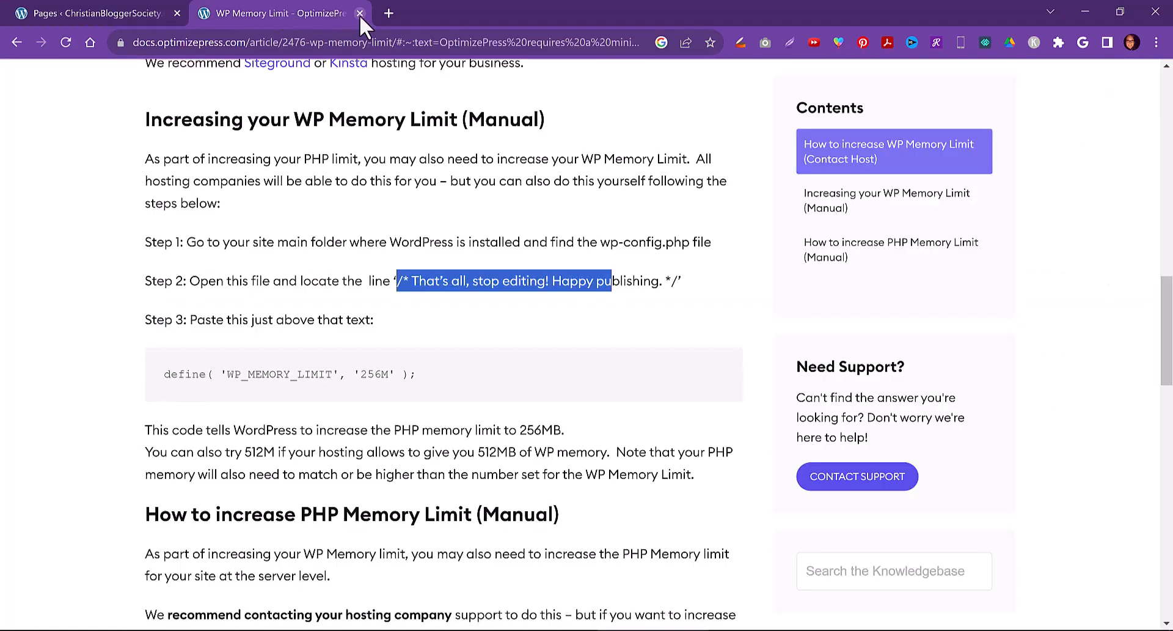
{"action": "left_click", "coordinate": [160, 13]}
Log out of WordPress and log back in with the saved credentials
{"action": "mouse_move", "coordinate": [1099, 75]}
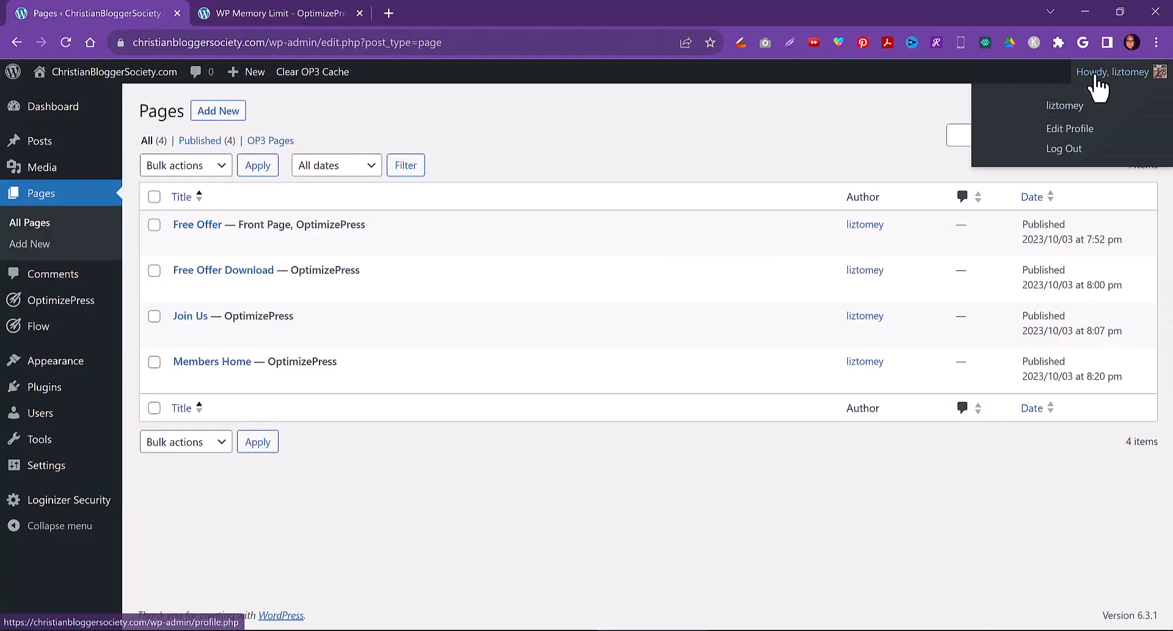
{"action": "left_click", "coordinate": [1066, 149]}
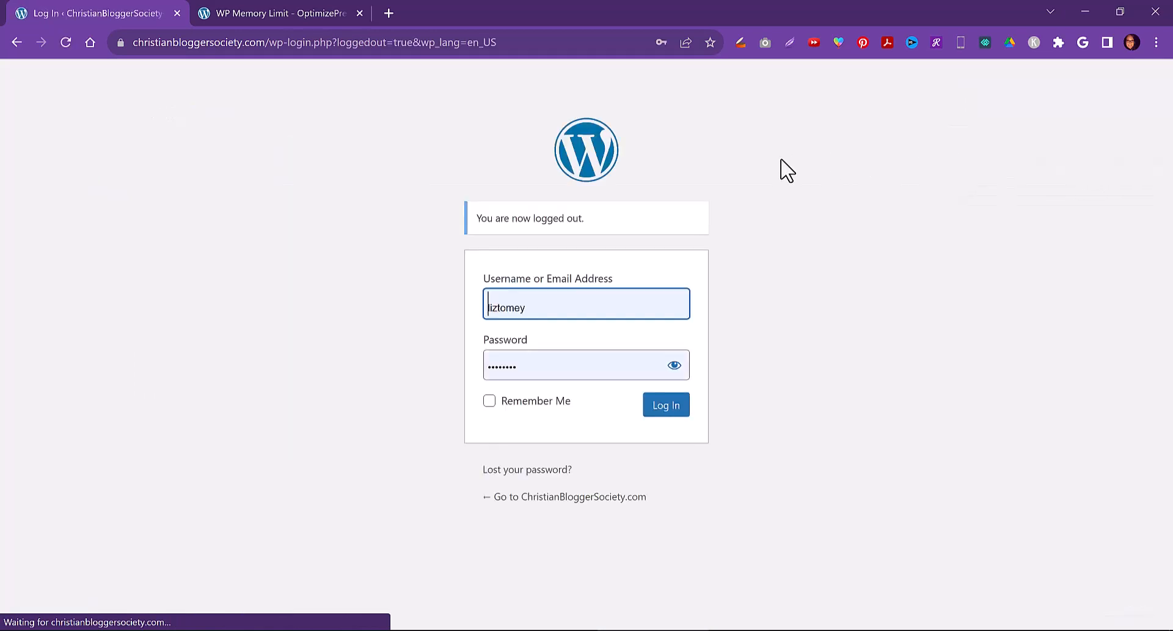
{"action": "left_click", "coordinate": [667, 410]}
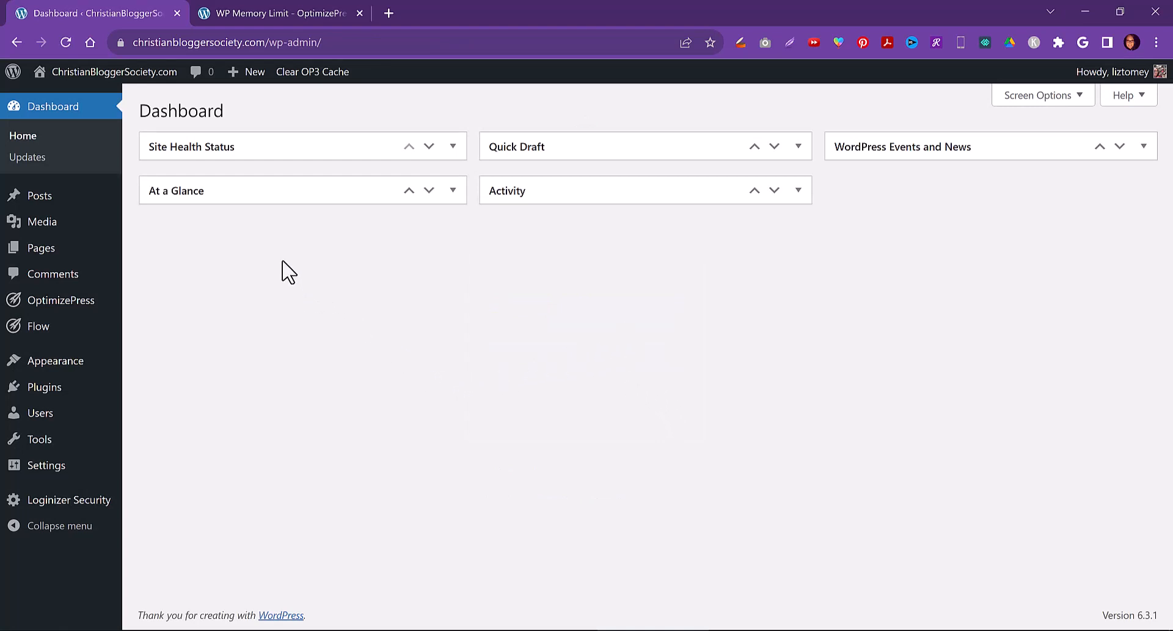
Try opening Members Home in the OptimizePress builder again, refresh it, then exit to the page editor
{"action": "mouse_move", "coordinate": [61, 252]}
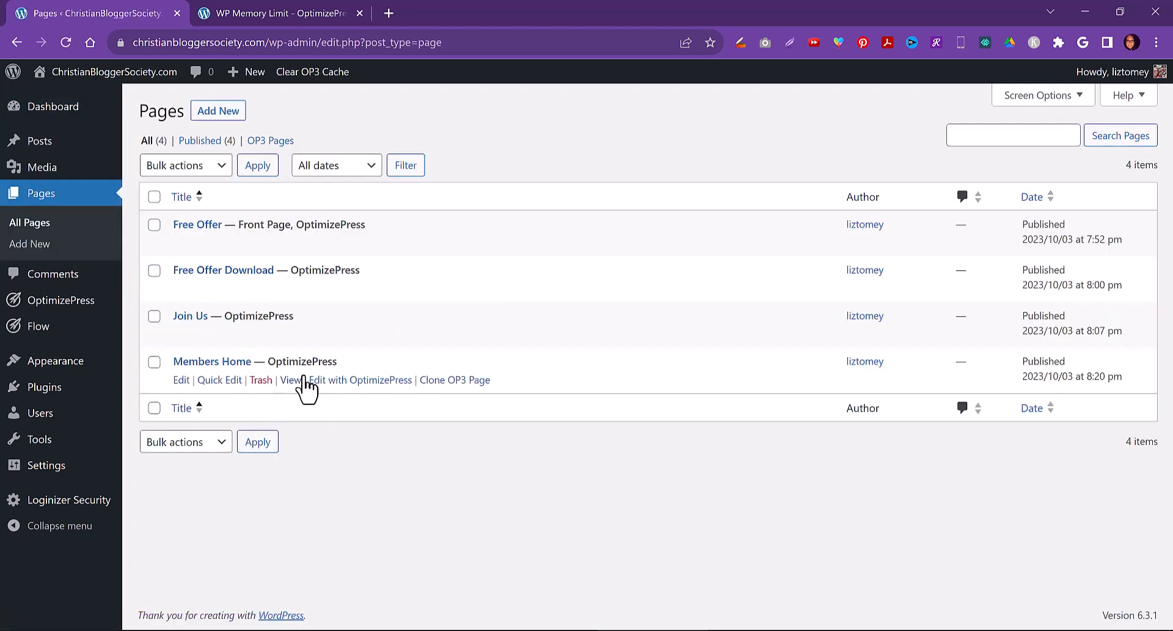
{"action": "left_click", "coordinate": [352, 381]}
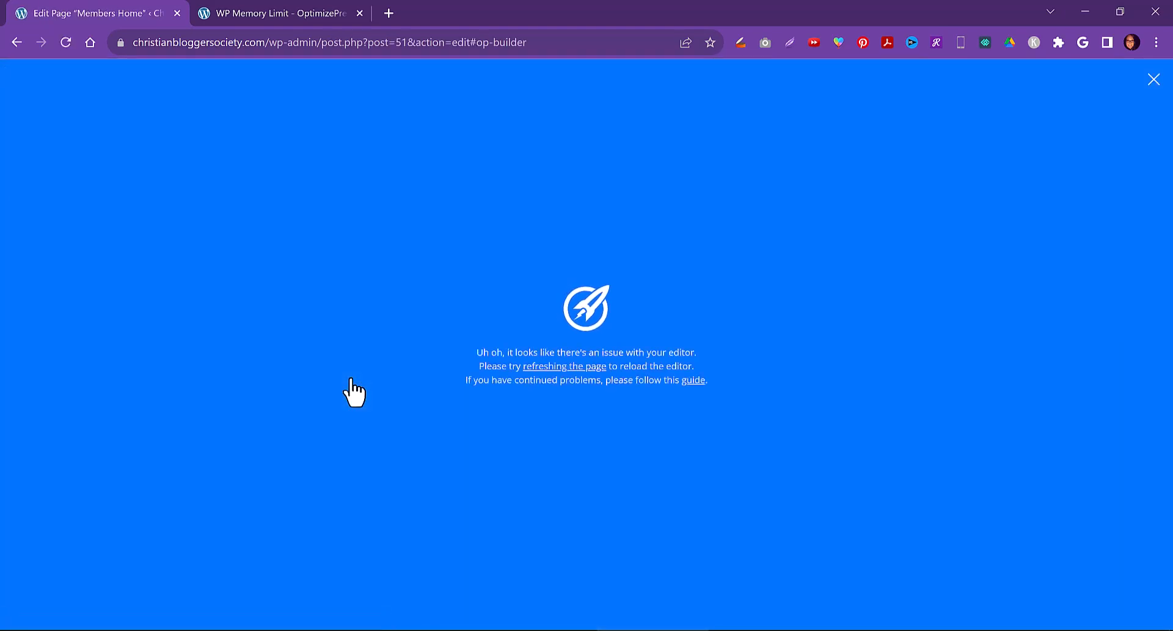
{"action": "left_click", "coordinate": [572, 370]}
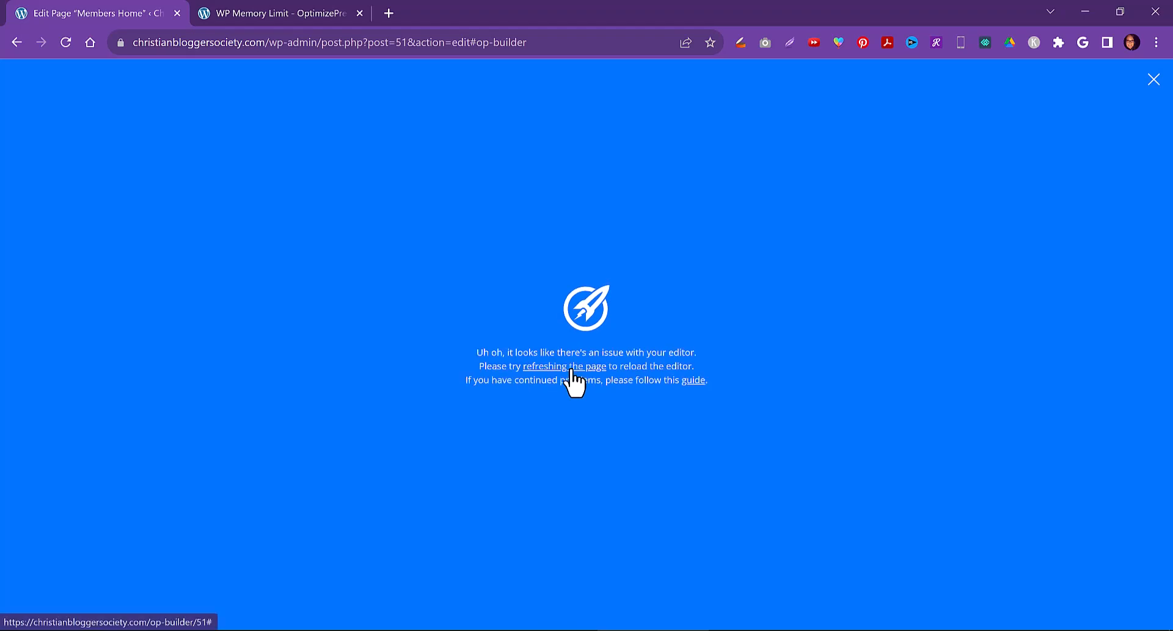
{"action": "left_click", "coordinate": [1154, 79]}
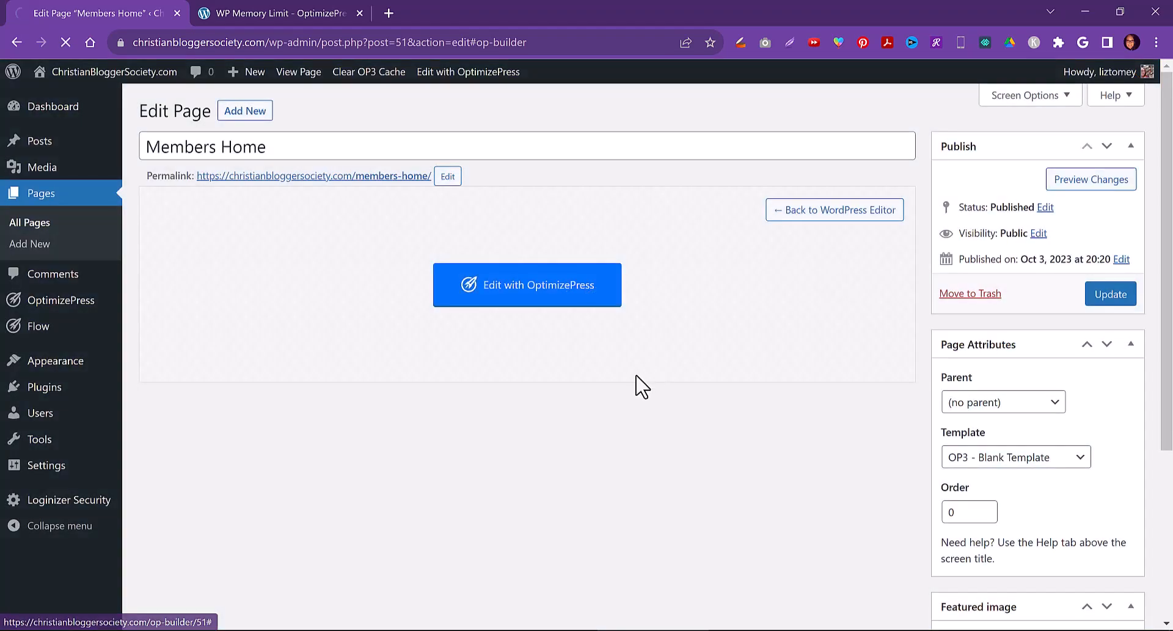
Update the Members Home page, return to the pages list, and clear the OP3 cache
{"action": "left_click", "coordinate": [1109, 296]}
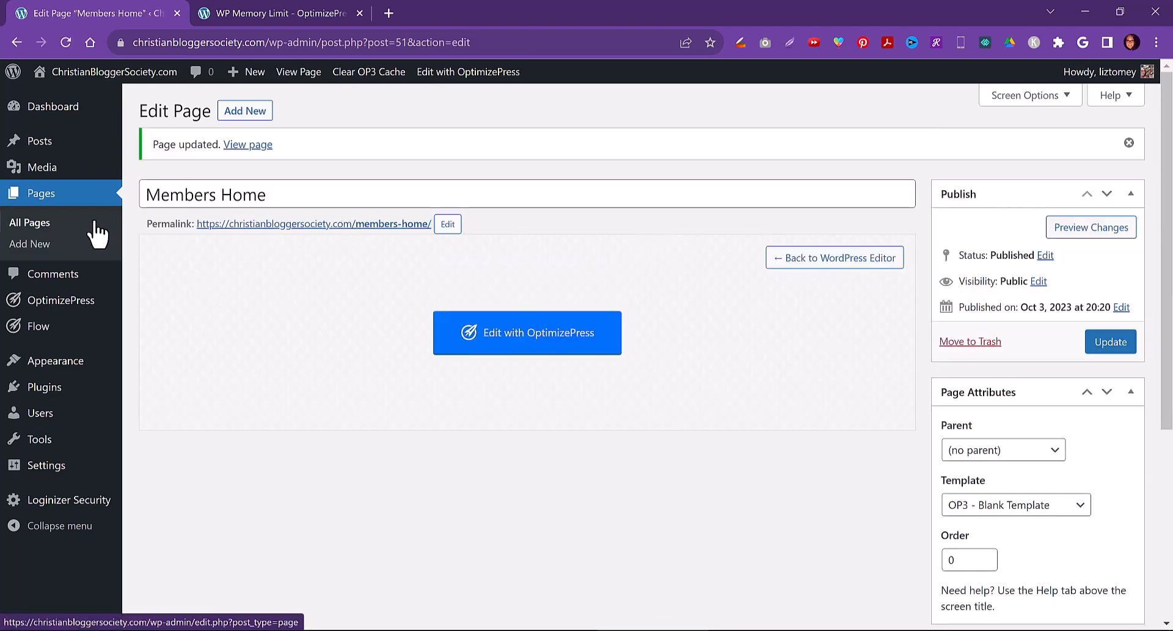
{"action": "left_click", "coordinate": [23, 227]}
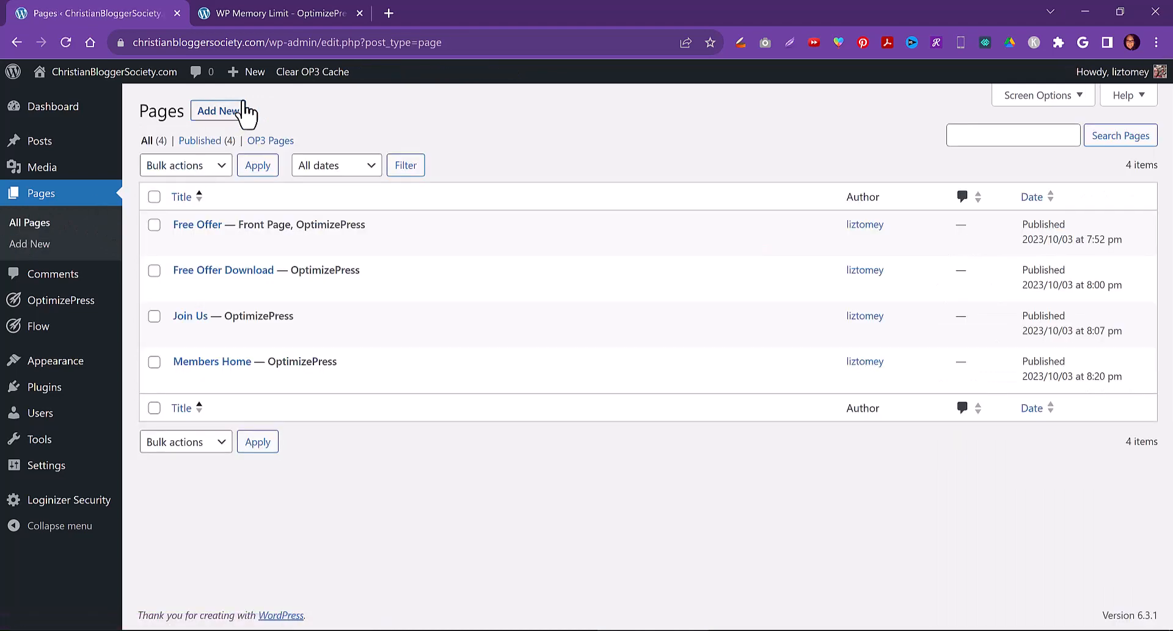
{"action": "left_click", "coordinate": [323, 74]}
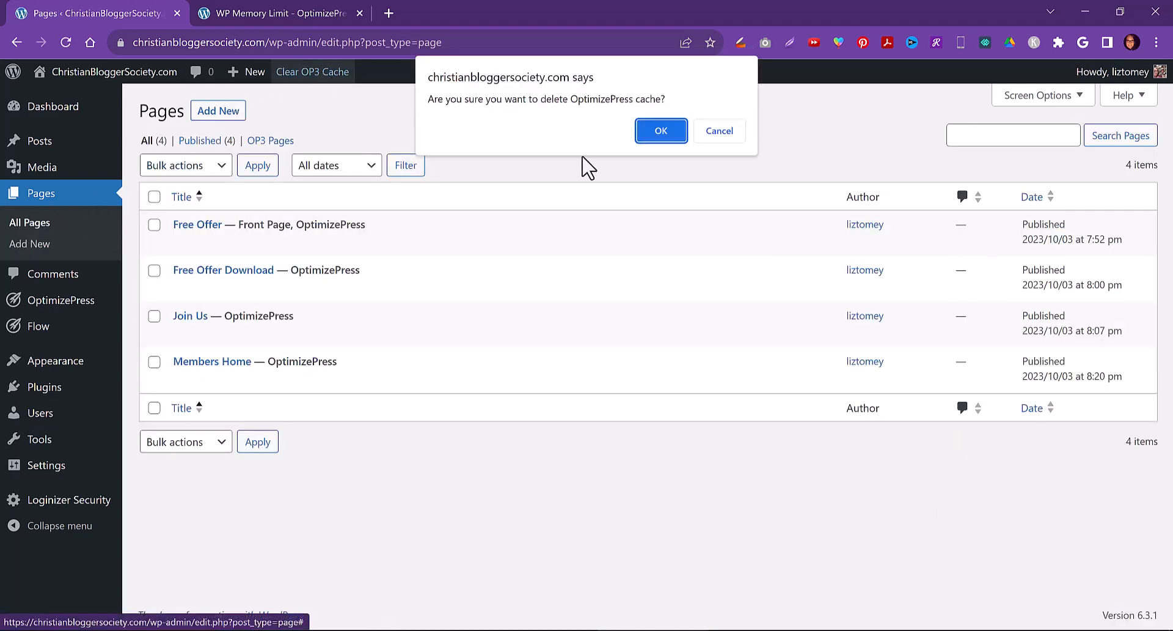
{"action": "left_click", "coordinate": [661, 130]}
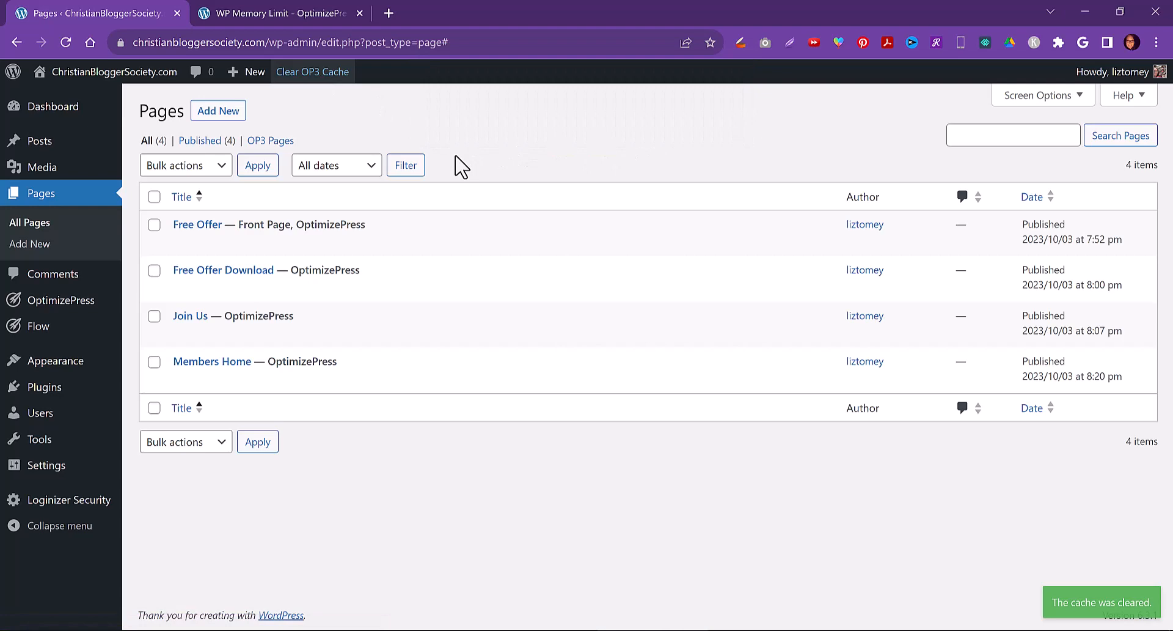
Try reopening Members Home in the OptimizePress builder, refresh the editor, then exit back to the pages list
{"action": "left_click", "coordinate": [1156, 42]}
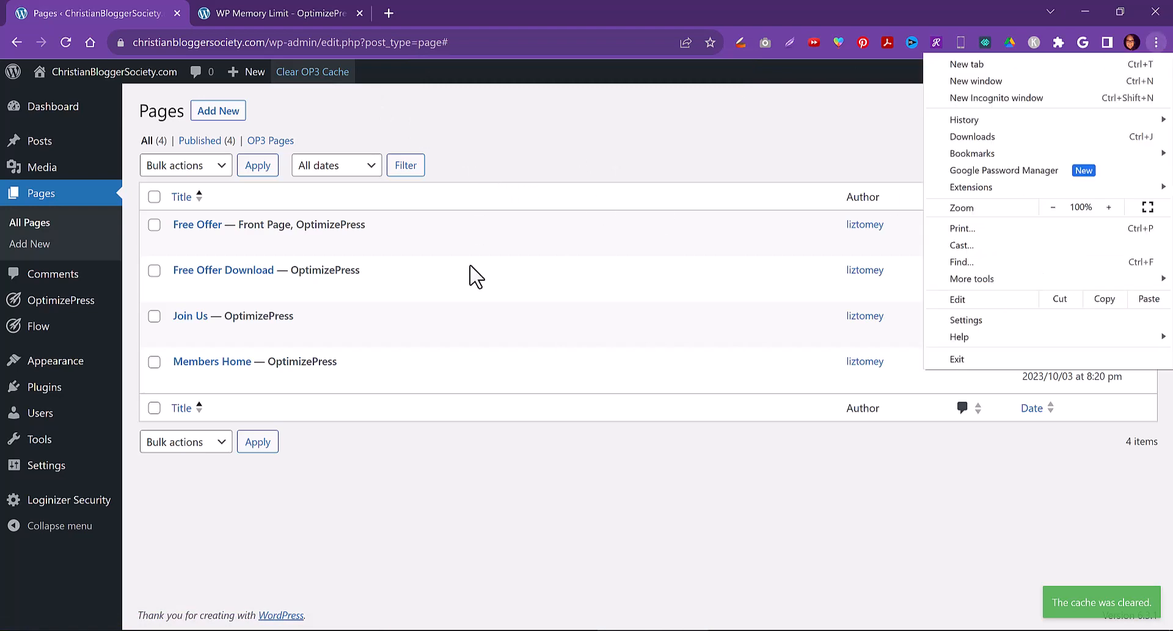
{"action": "left_click", "coordinate": [320, 419]}
{"action": "left_click", "coordinate": [361, 382]}
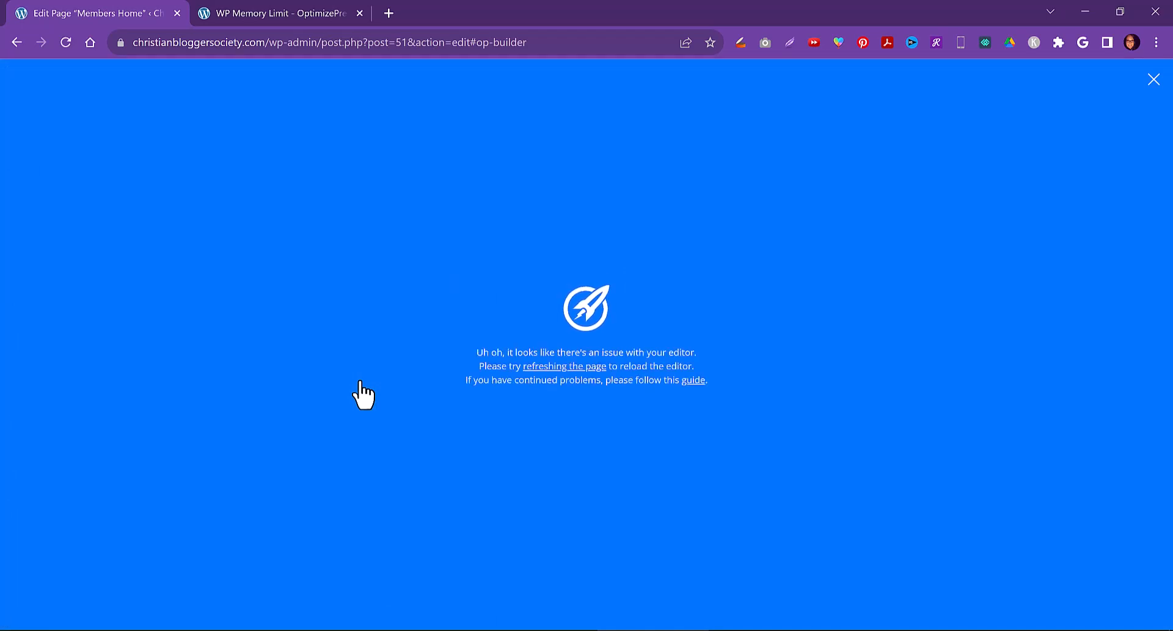
{"action": "left_click", "coordinate": [545, 367]}
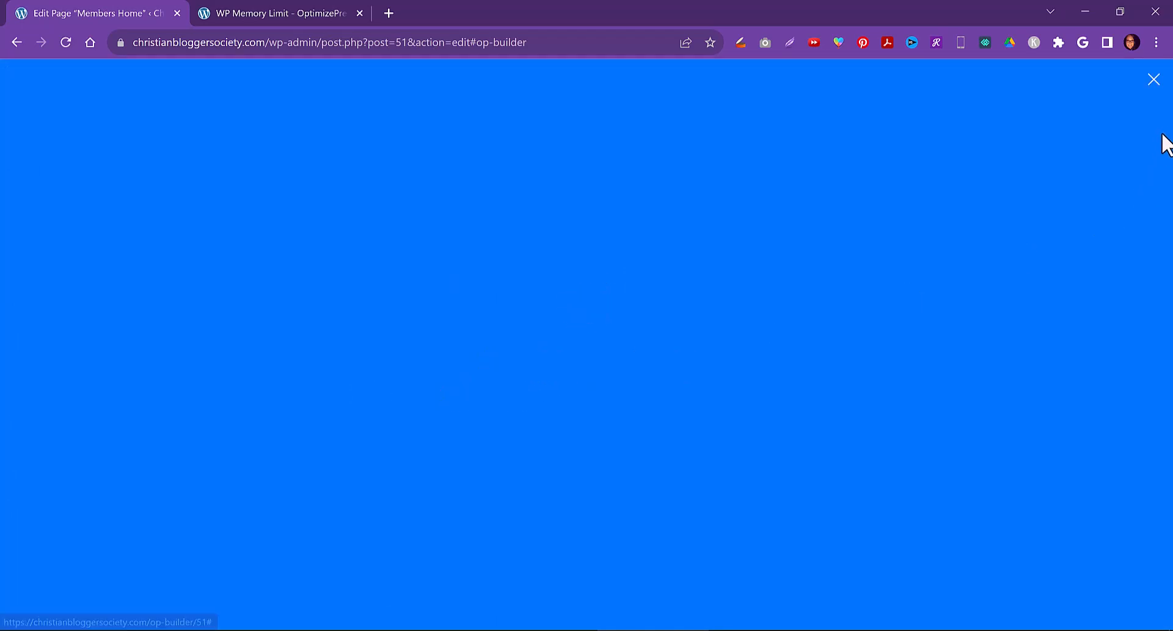
{"action": "left_click", "coordinate": [1155, 81]}
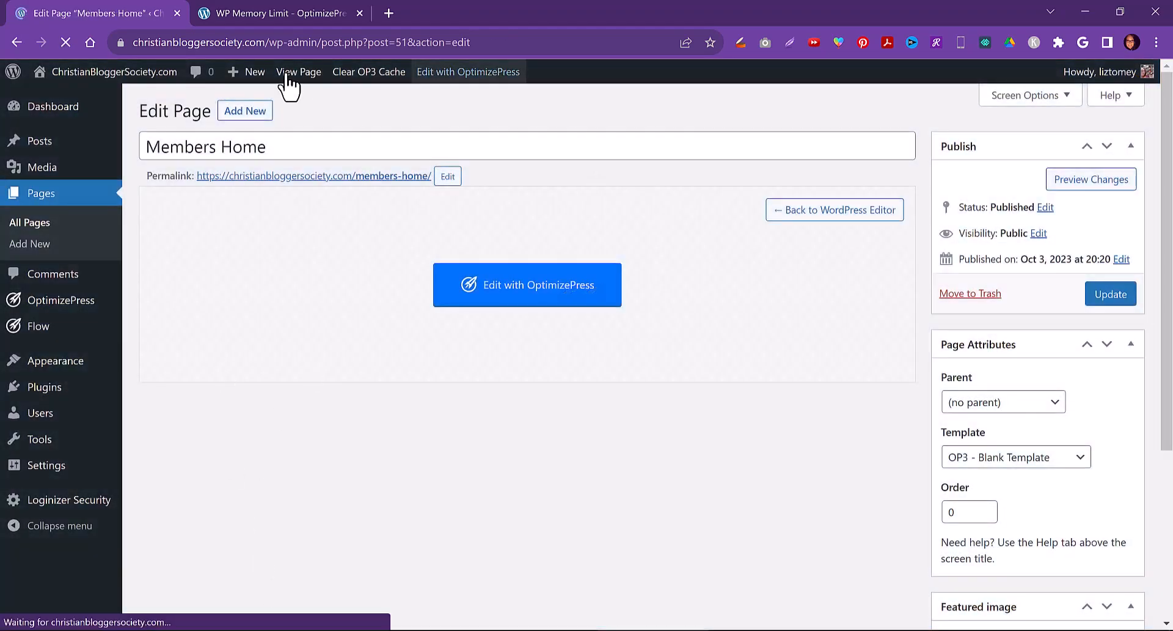
{"action": "left_click", "coordinate": [37, 224]}
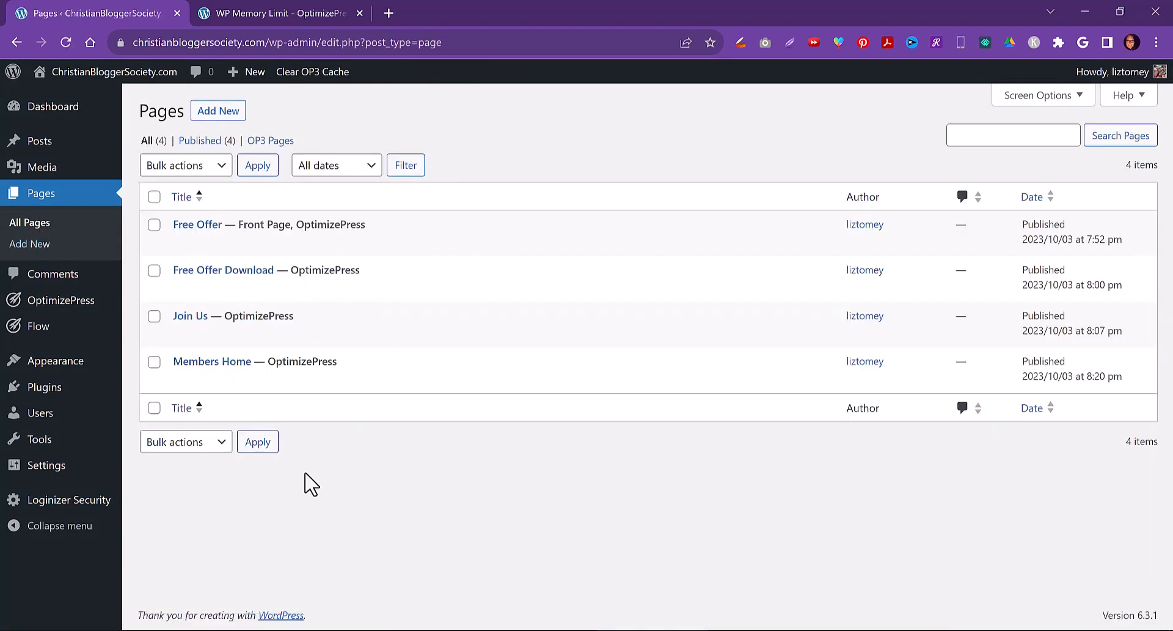
Open a new browser tab and visit the author's personal website
{"action": "mouse_move", "coordinate": [486, 630]}
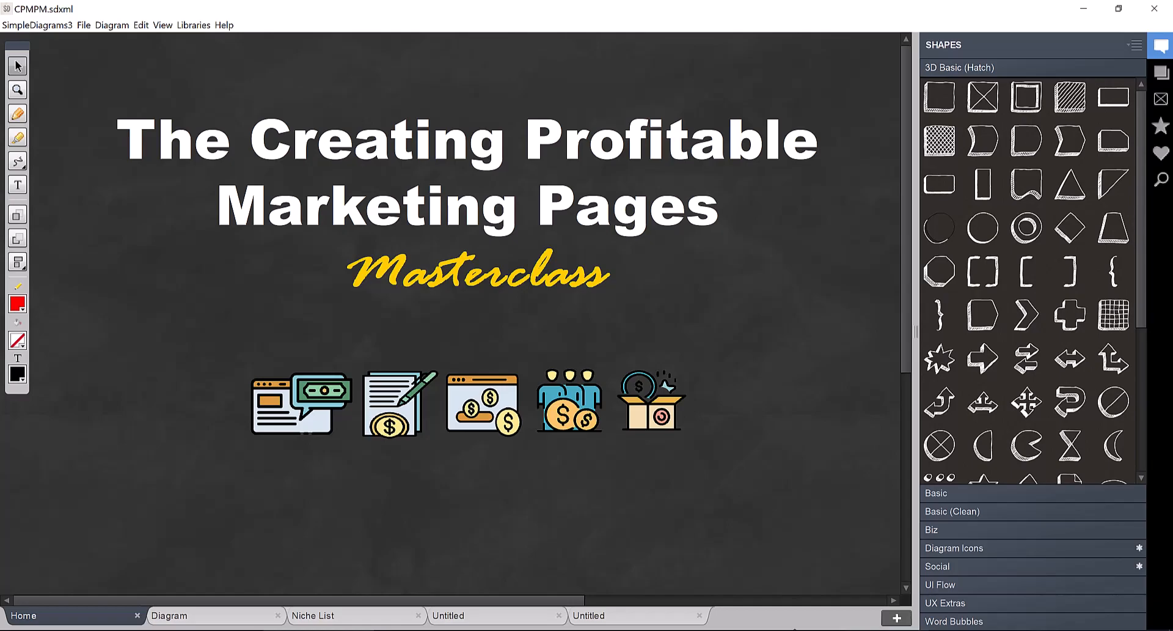
{"action": "left_click", "coordinate": [795, 630]}
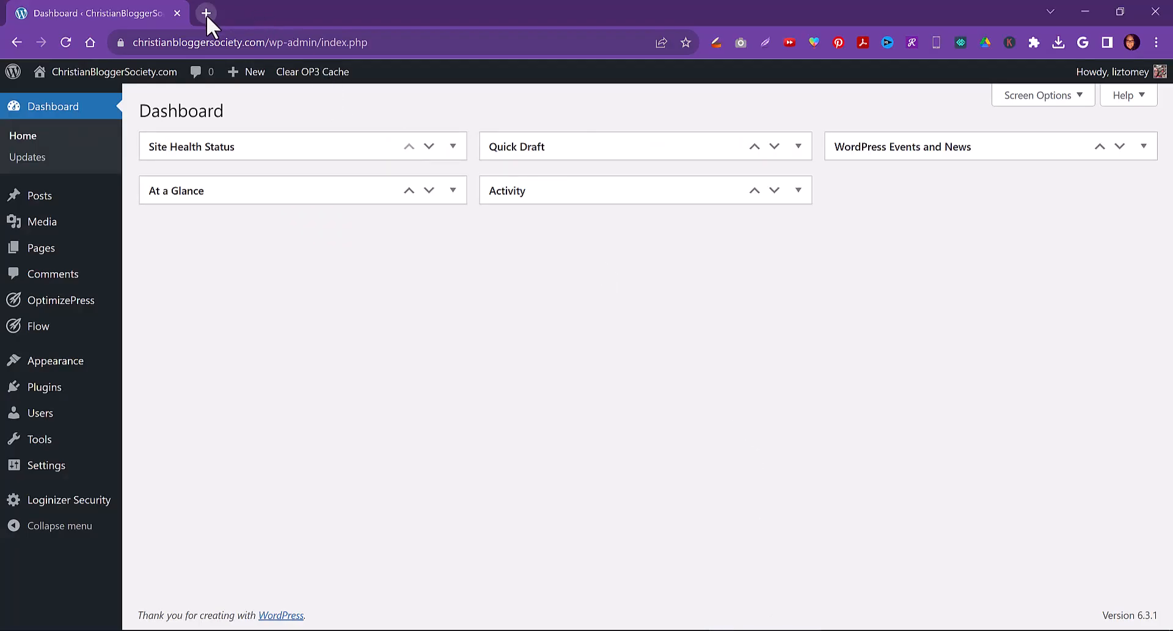
{"action": "left_click", "coordinate": [207, 13]}
{"action": "type", "text": "google.com"}
{"action": "key", "text": "Return"}
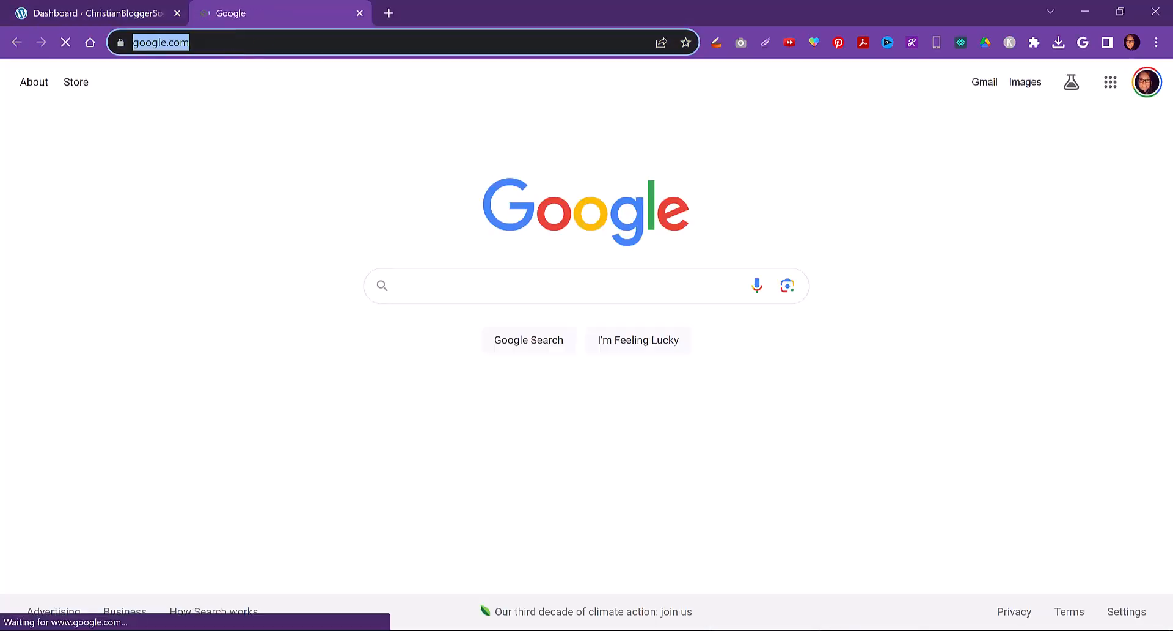
{"action": "type", "text": "liztom"}
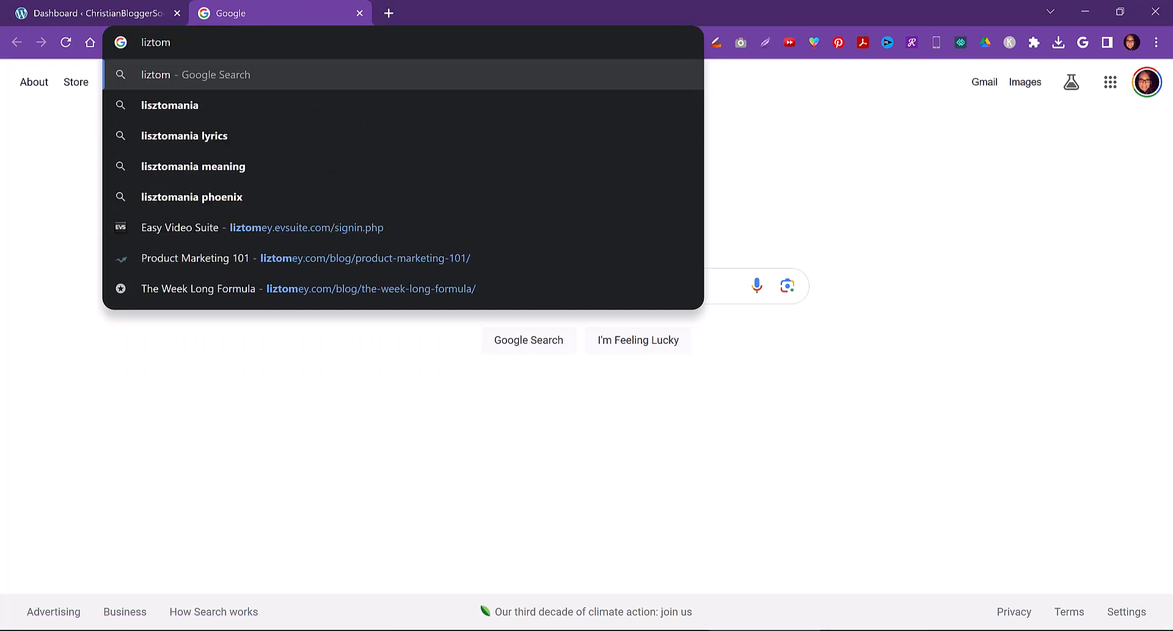
{"action": "type", "text": "ey.com"}
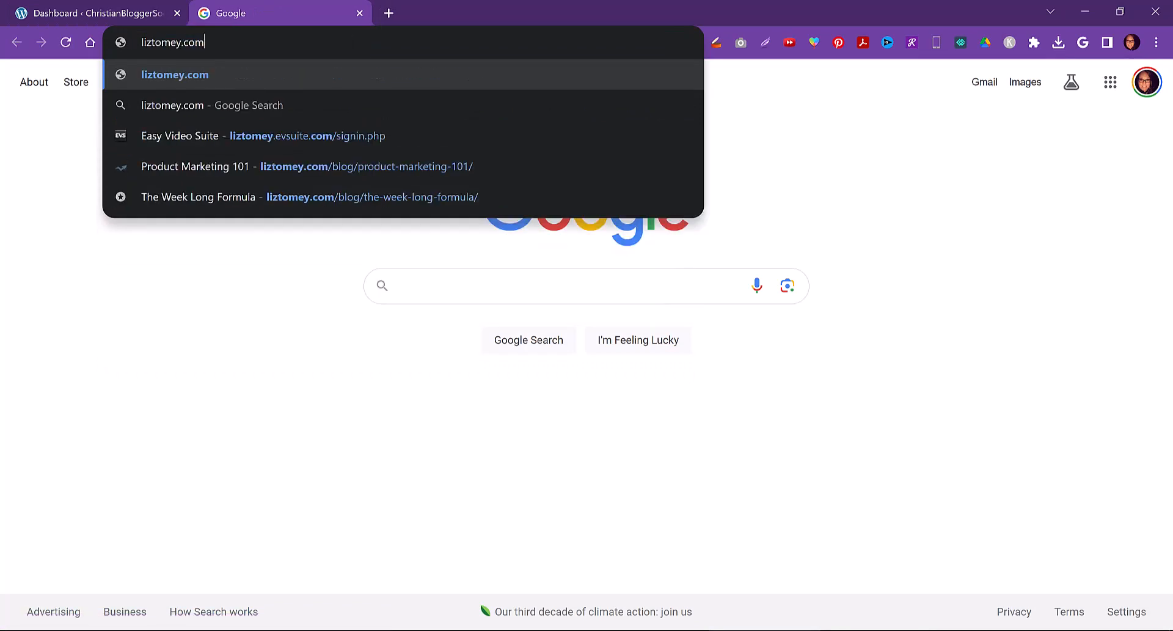
{"action": "key", "text": "Return"}
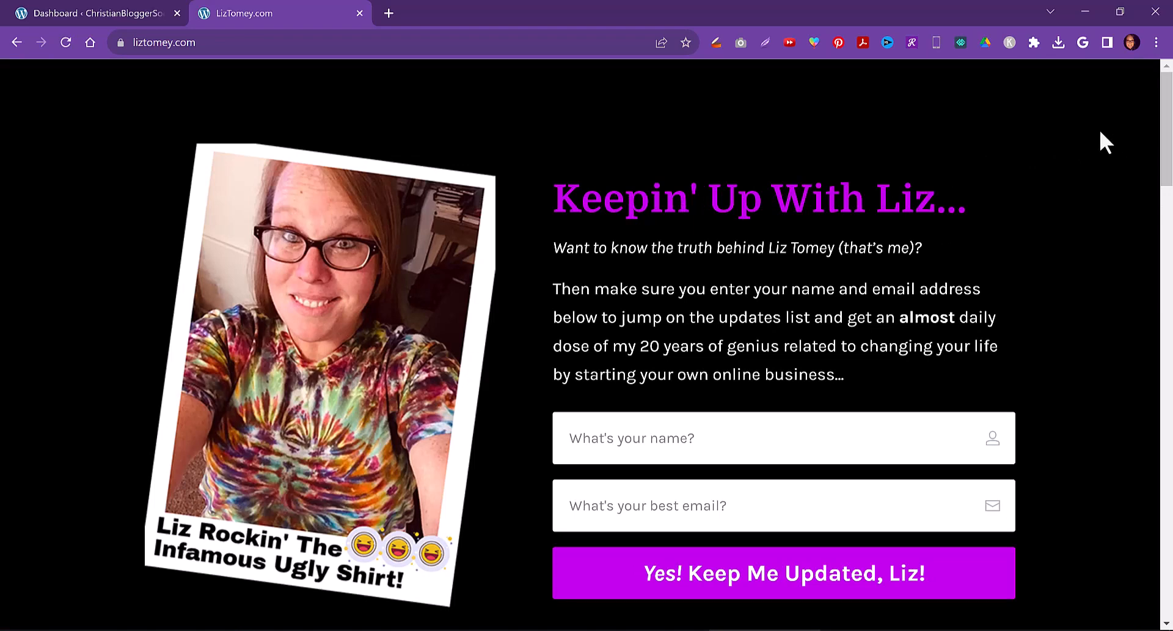
Scroll through the personal website's home page to review its sections and footer links
{"action": "left_click_drag", "start_coordinate": [1164, 105], "coordinate": [1164, 106]}
{"action": "scroll", "coordinate": [1143, 147], "scroll_direction": "down", "scroll_amount": 8}
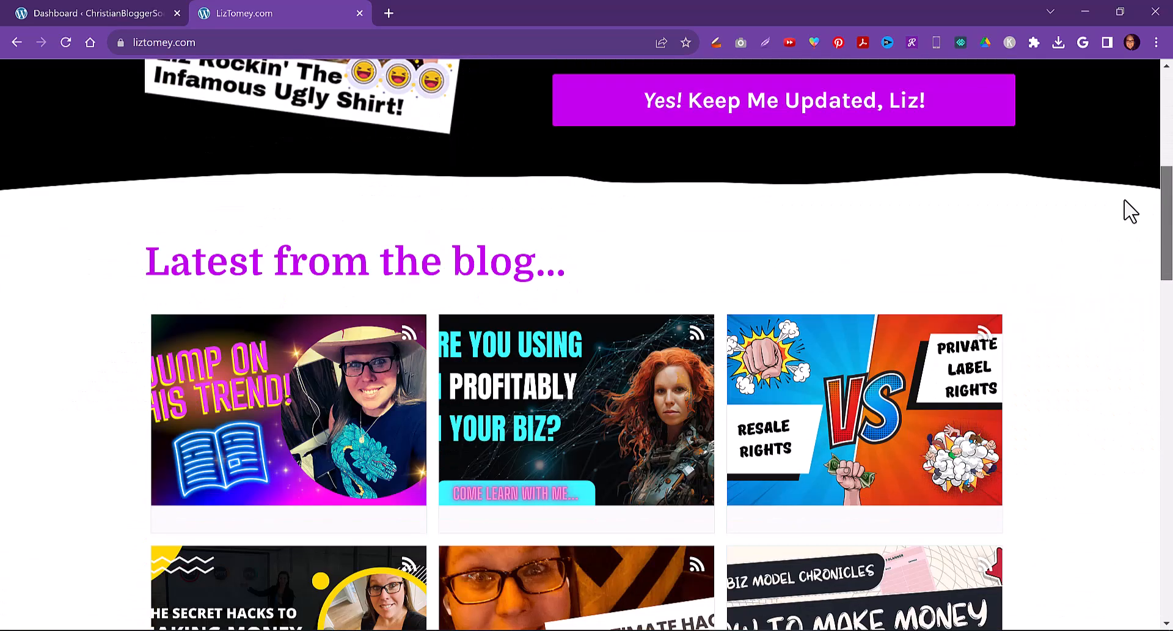
{"action": "scroll", "coordinate": [1125, 256], "scroll_direction": "down", "scroll_amount": 13}
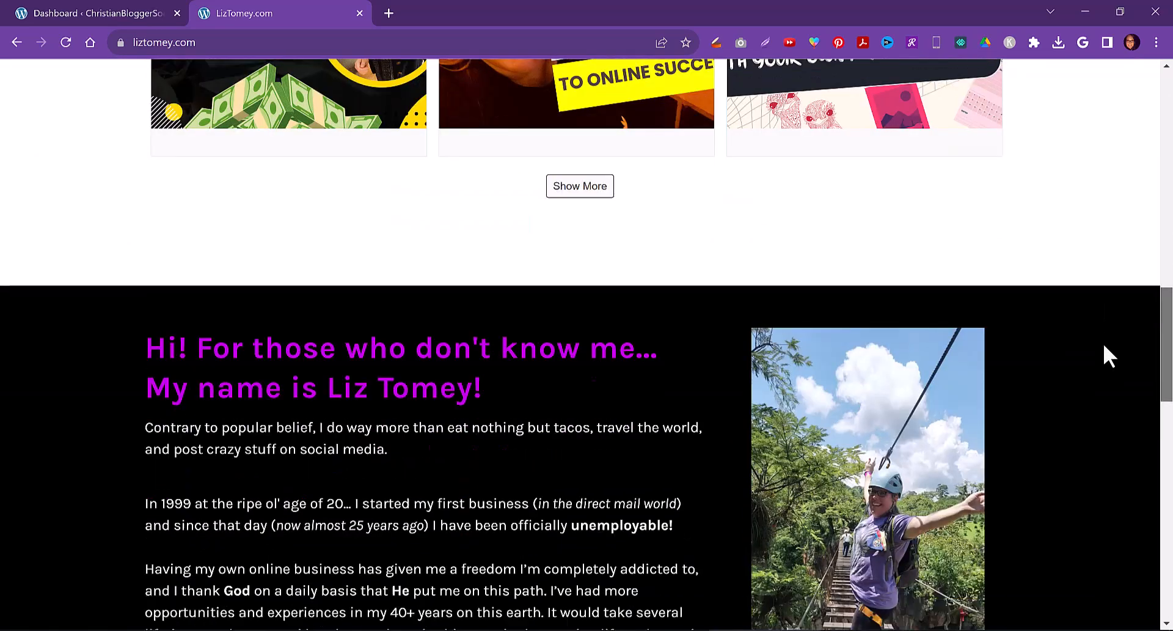
{"action": "scroll", "coordinate": [1103, 373], "scroll_direction": "down", "scroll_amount": 13}
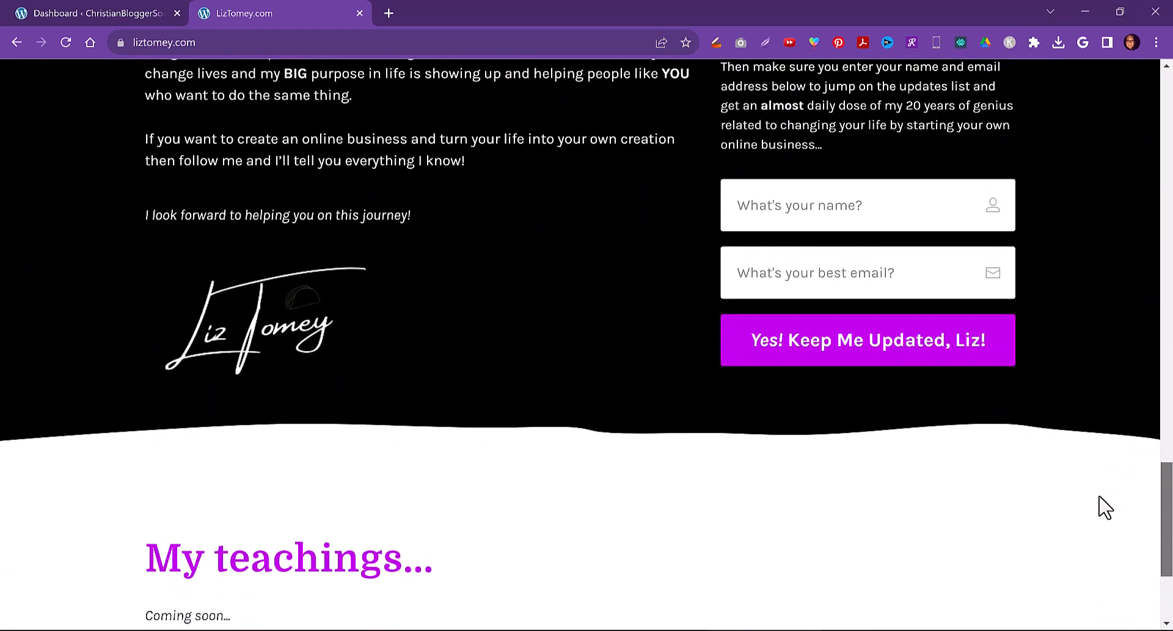
{"action": "scroll", "coordinate": [1102, 538], "scroll_direction": "down", "scroll_amount": 1}
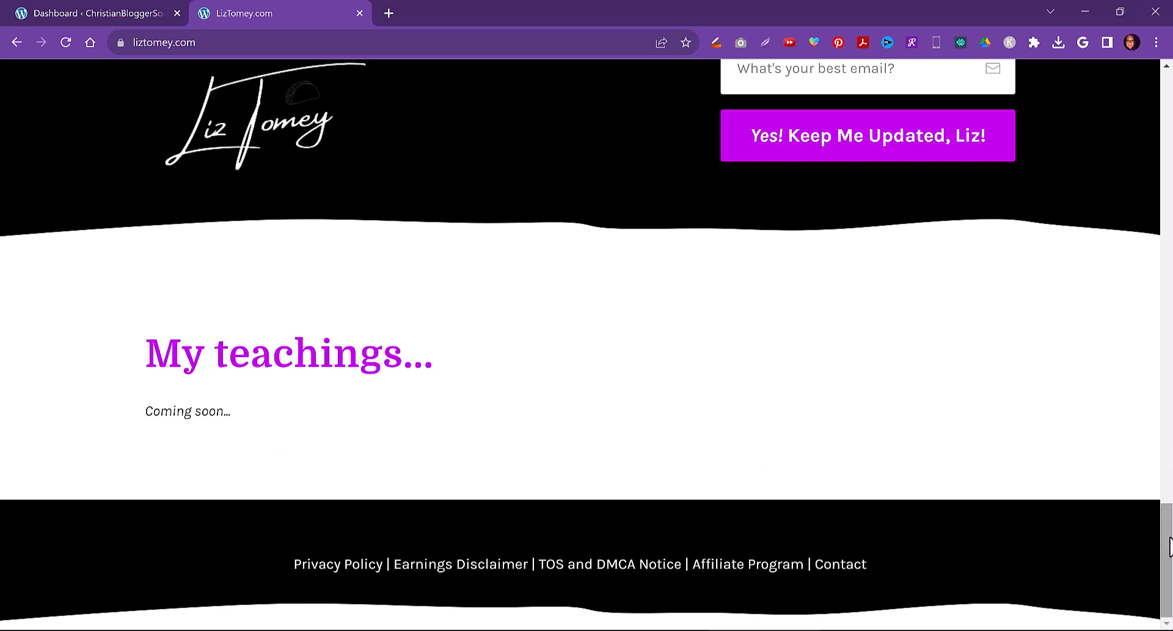
{"action": "left_click_drag", "start_coordinate": [1166, 538], "coordinate": [1172, 86]}
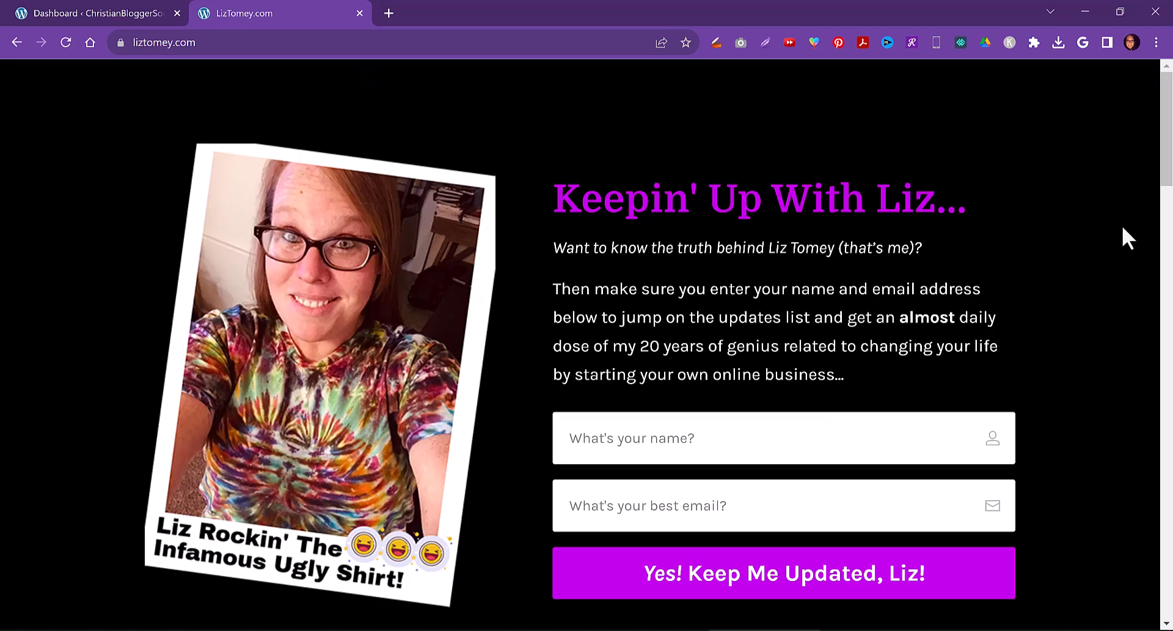
{"action": "scroll", "coordinate": [1169, 437], "scroll_direction": "down", "scroll_amount": 3}
{"action": "scroll", "coordinate": [1170, 437], "scroll_direction": "down", "scroll_amount": 20}
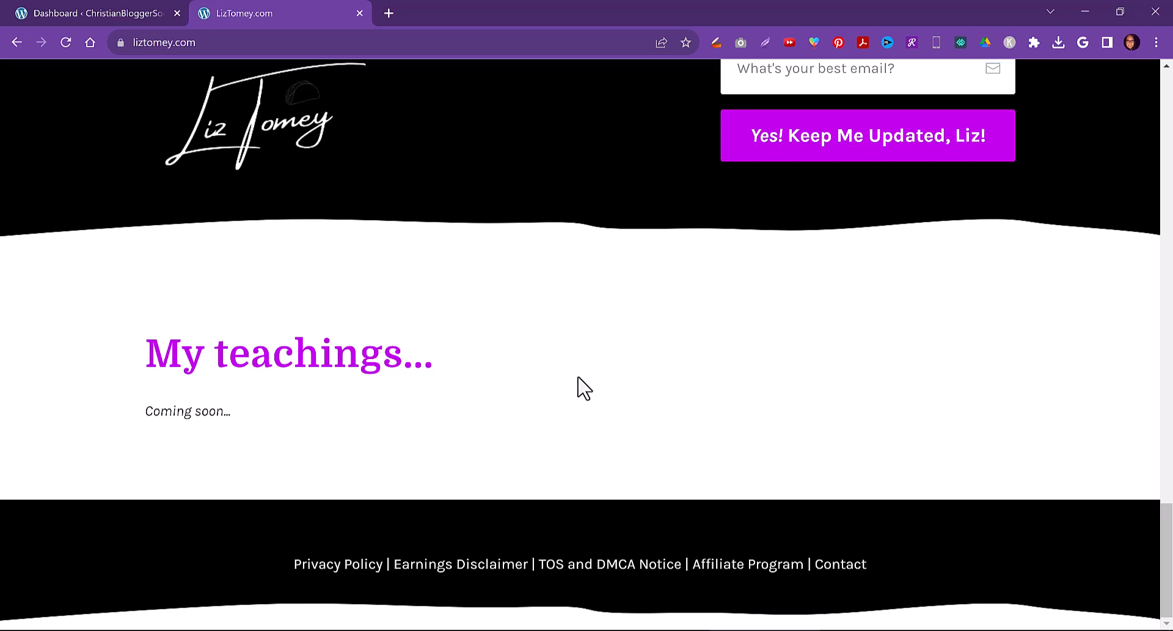
Create a new OptimizePress page titled Privacy Policy from the first opt-in template of the Savvy Collection
{"action": "left_click", "coordinate": [85, 11]}
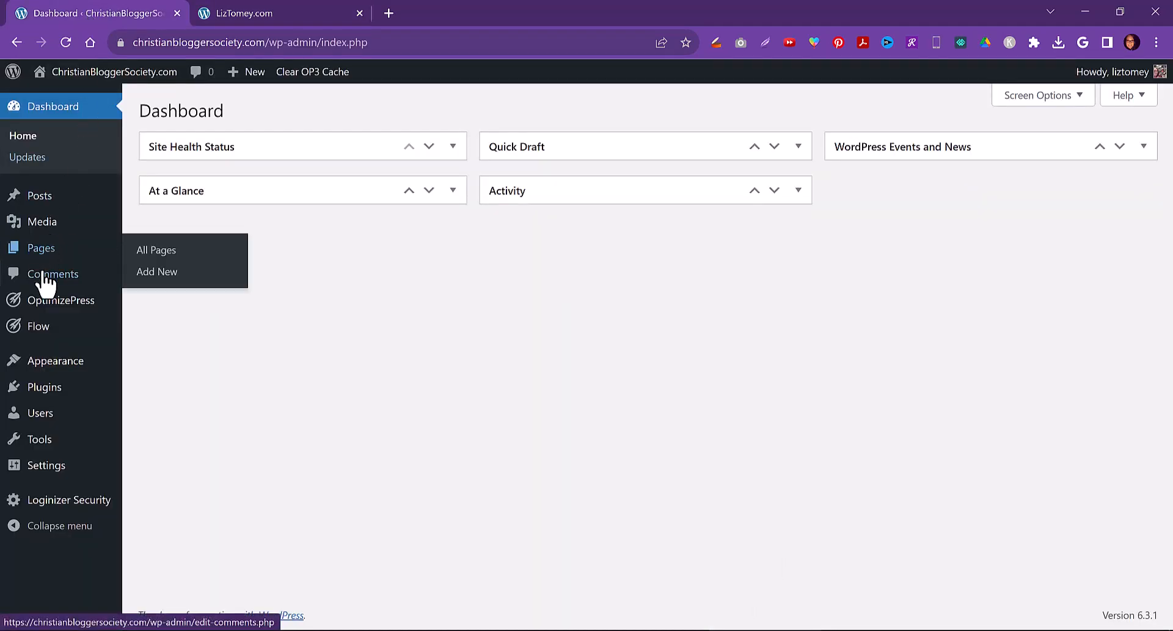
{"action": "mouse_move", "coordinate": [44, 298]}
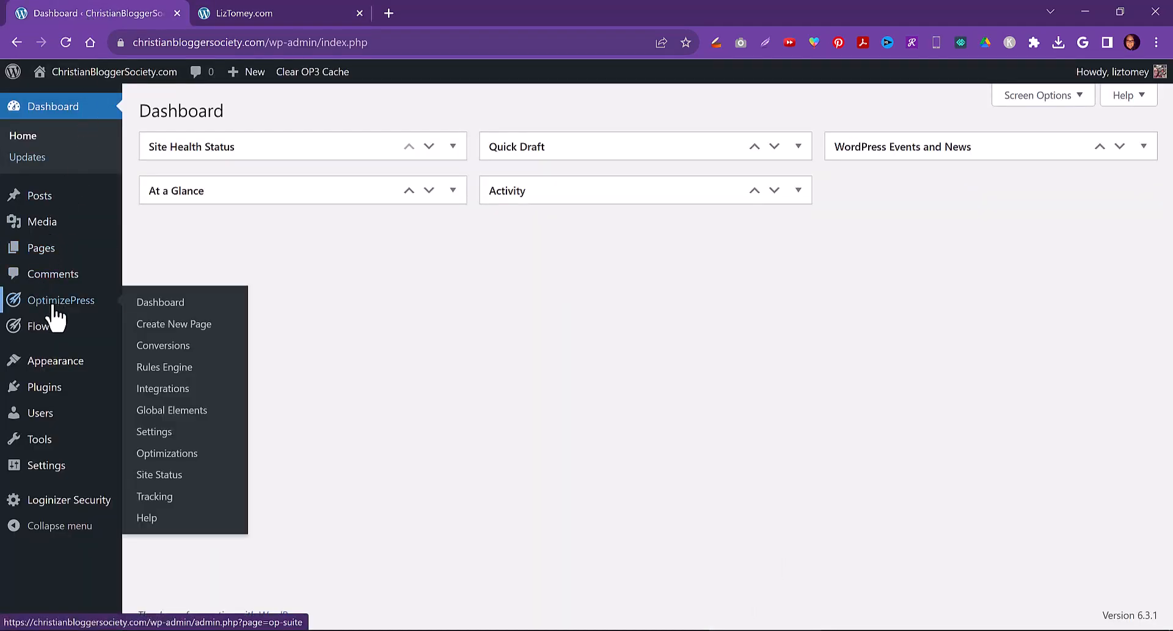
{"action": "left_click", "coordinate": [161, 329]}
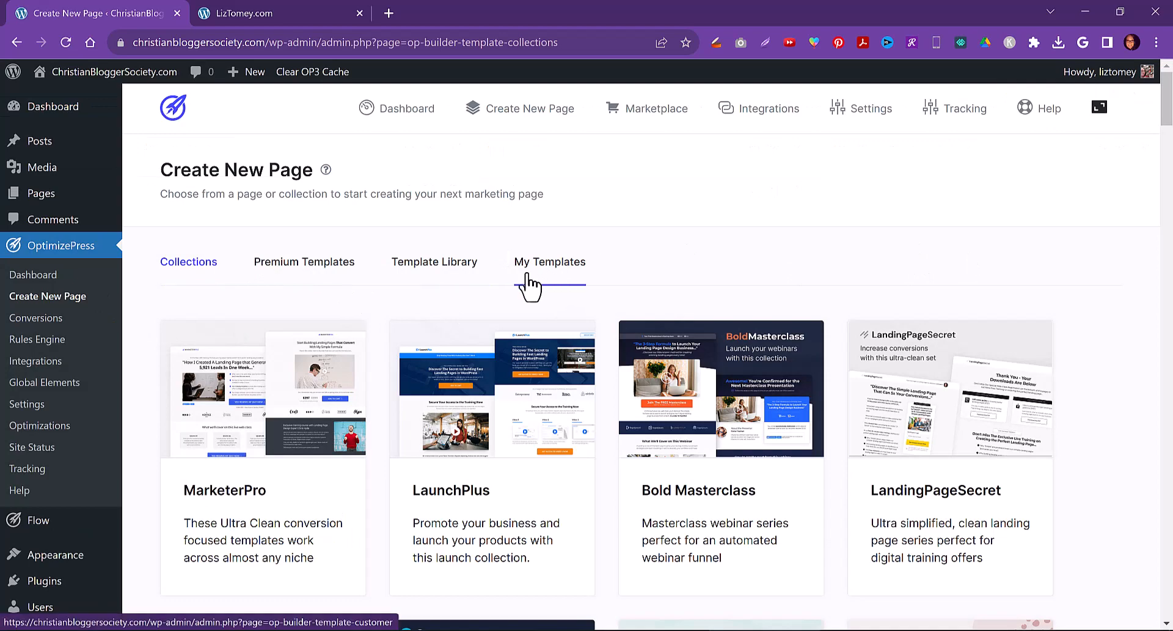
{"action": "scroll", "coordinate": [480, 336], "scroll_direction": "down", "scroll_amount": 3}
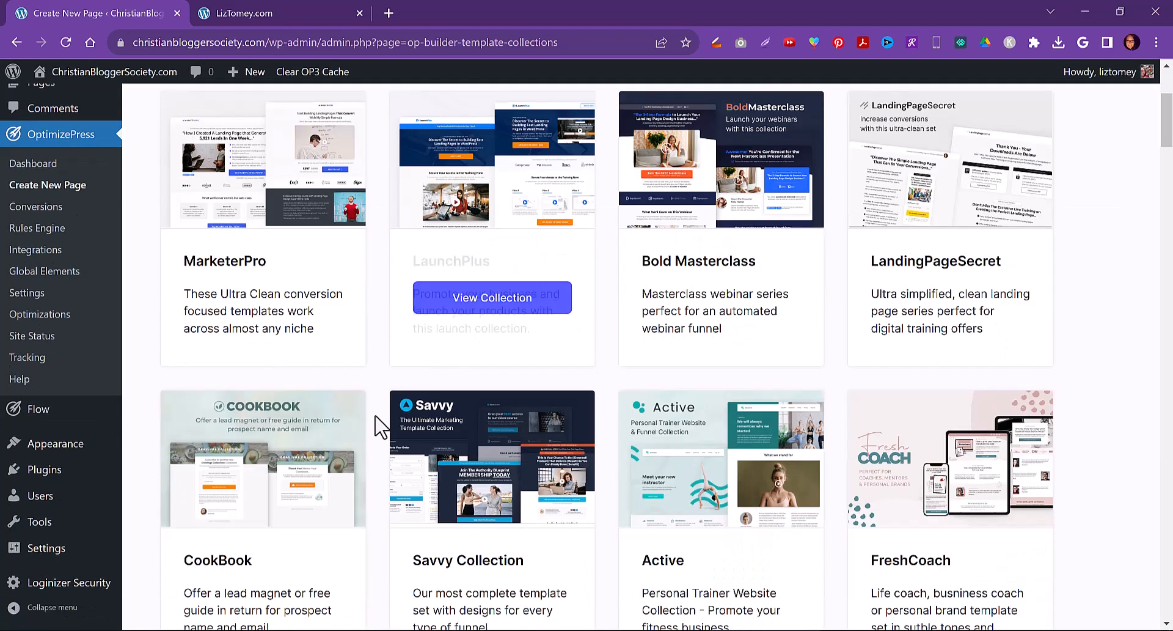
{"action": "left_click", "coordinate": [487, 599]}
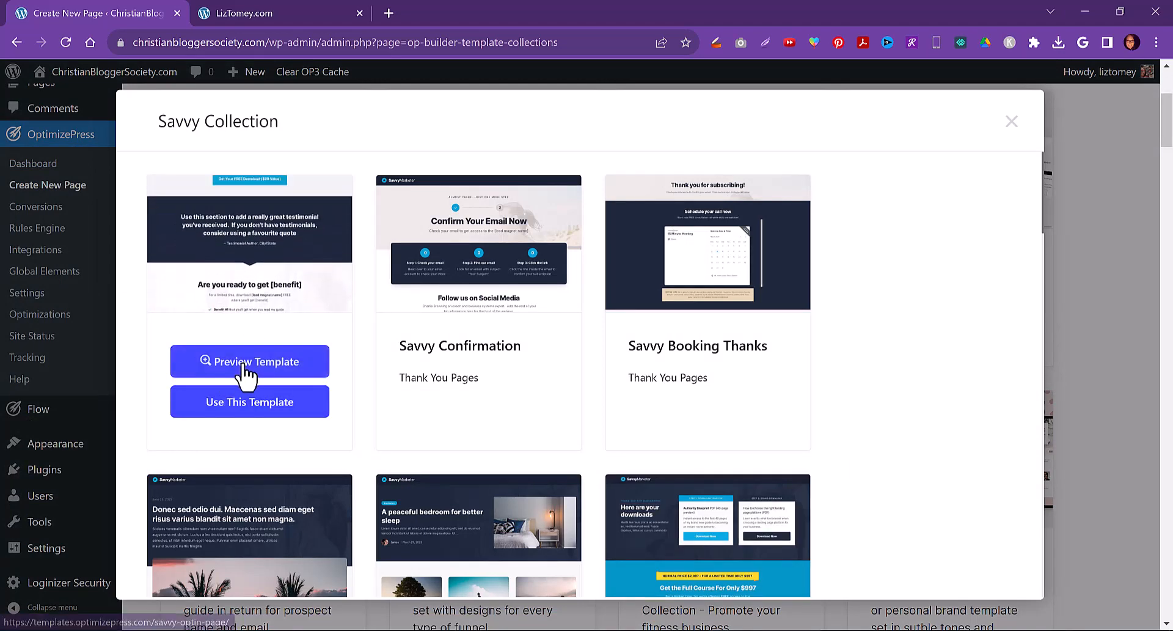
{"action": "left_click", "coordinate": [250, 404]}
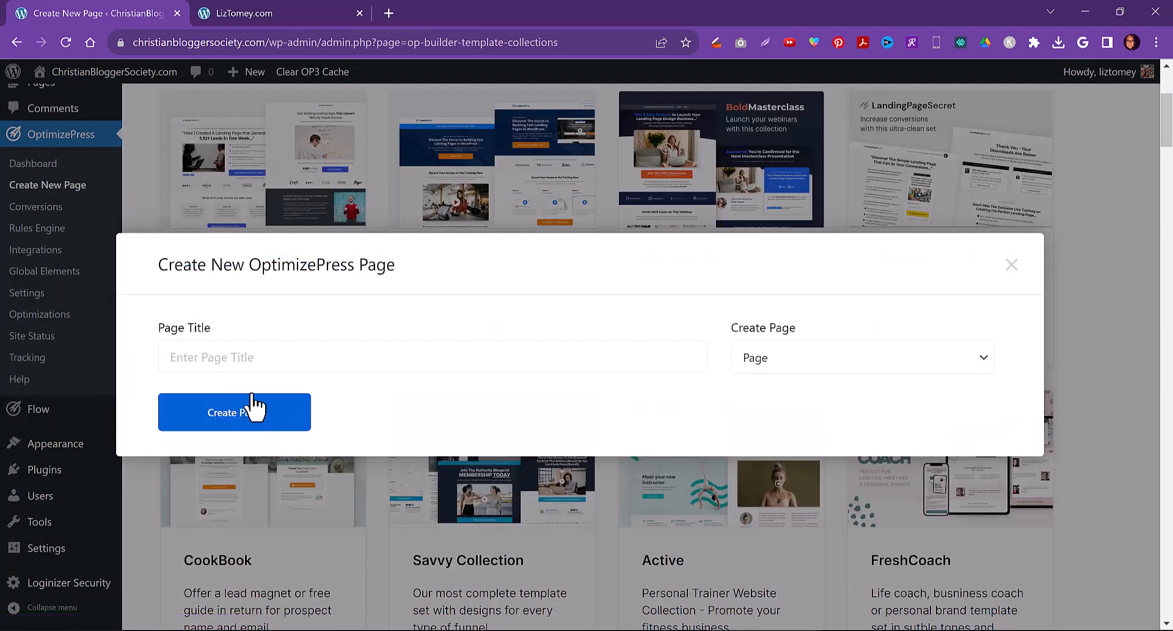
{"action": "left_click", "coordinate": [287, 357]}
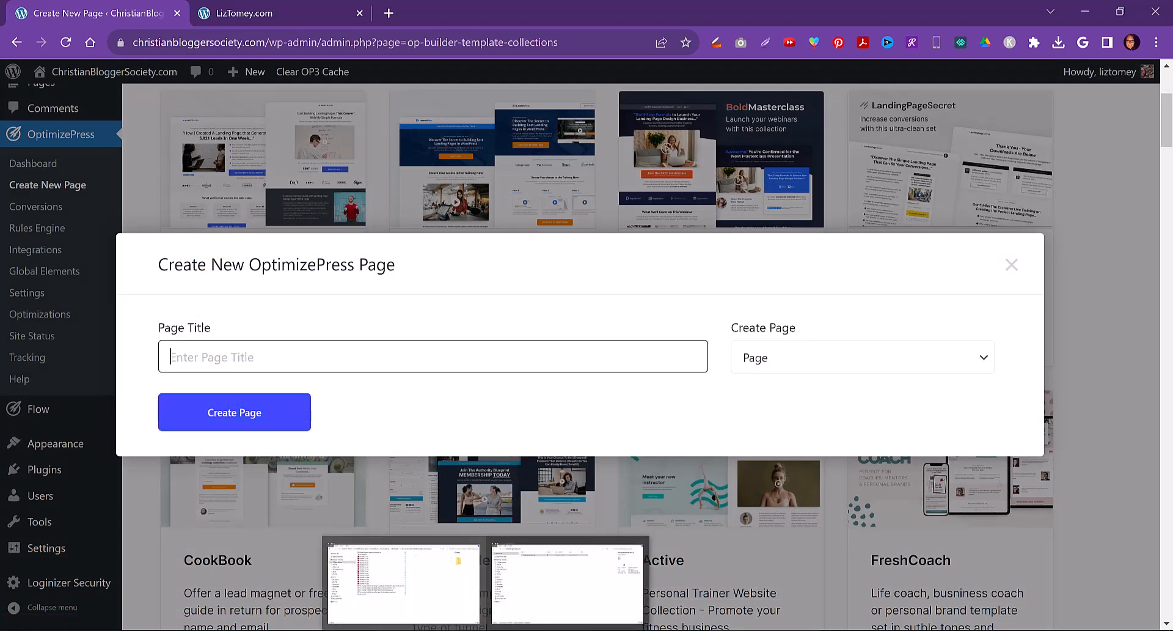
{"action": "type", "text": "Privacy "}
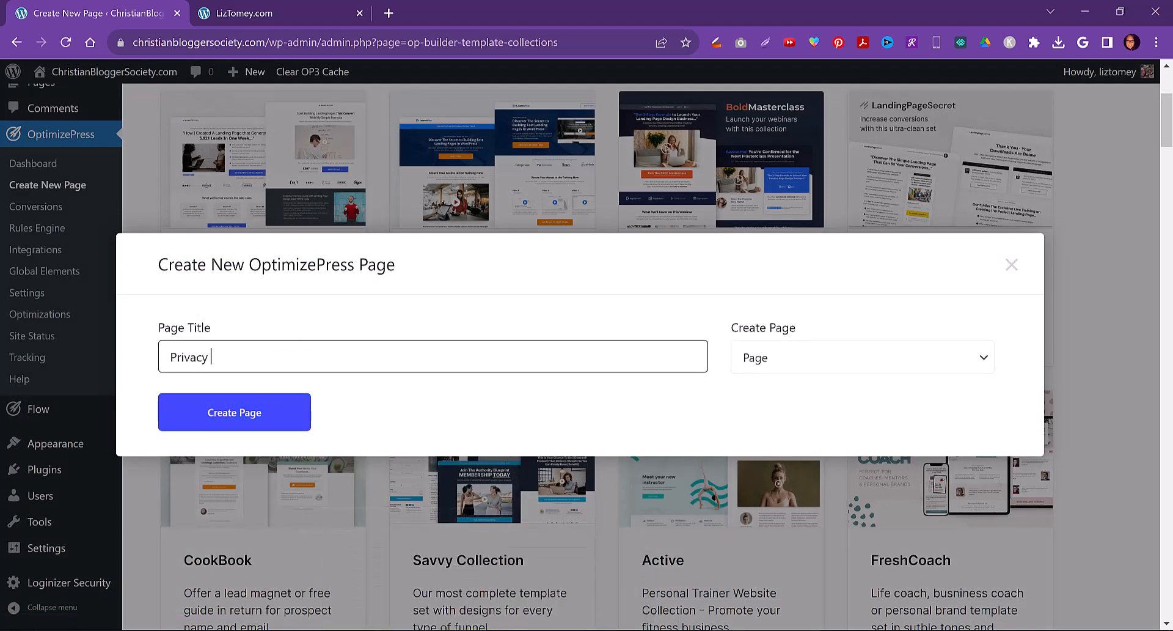
{"action": "type", "text": "Policy"}
{"action": "left_click", "coordinate": [232, 414]}
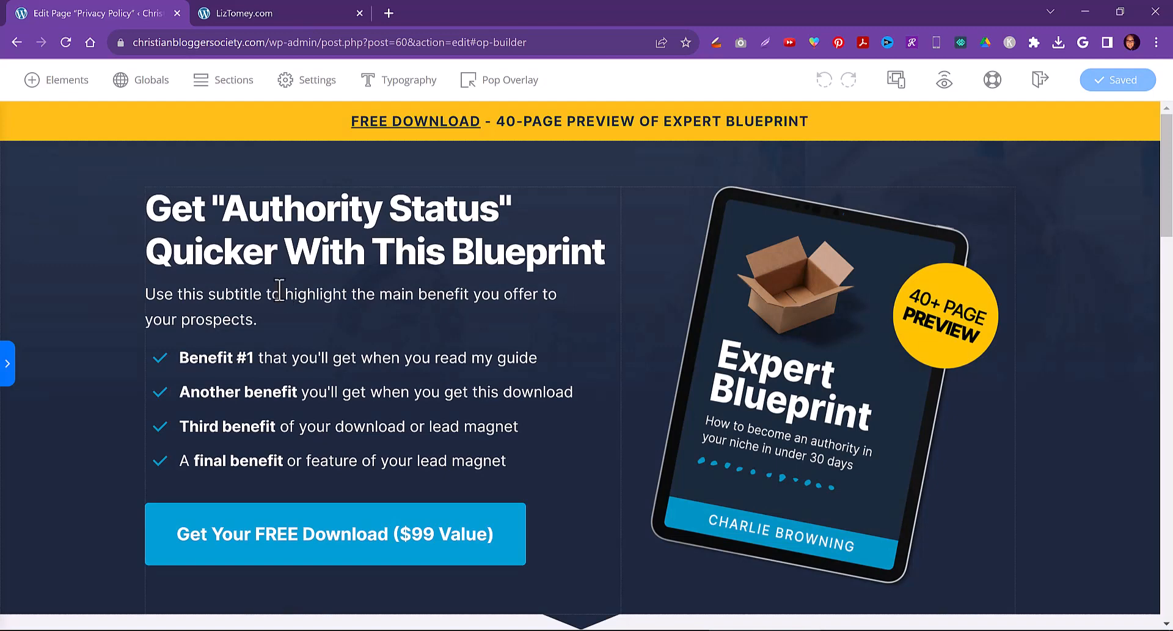
Delete the top banner's free-download text and the ebook image from the hero section
{"action": "left_click", "coordinate": [869, 122]}
{"action": "left_click", "coordinate": [650, 178]}
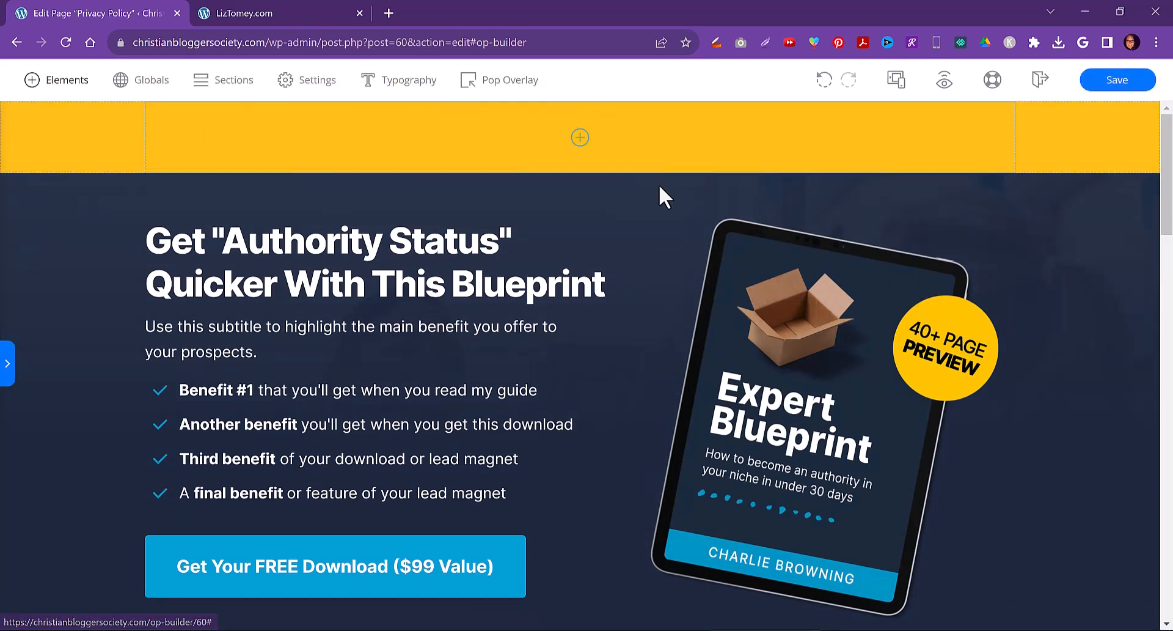
{"action": "left_click", "coordinate": [808, 303]}
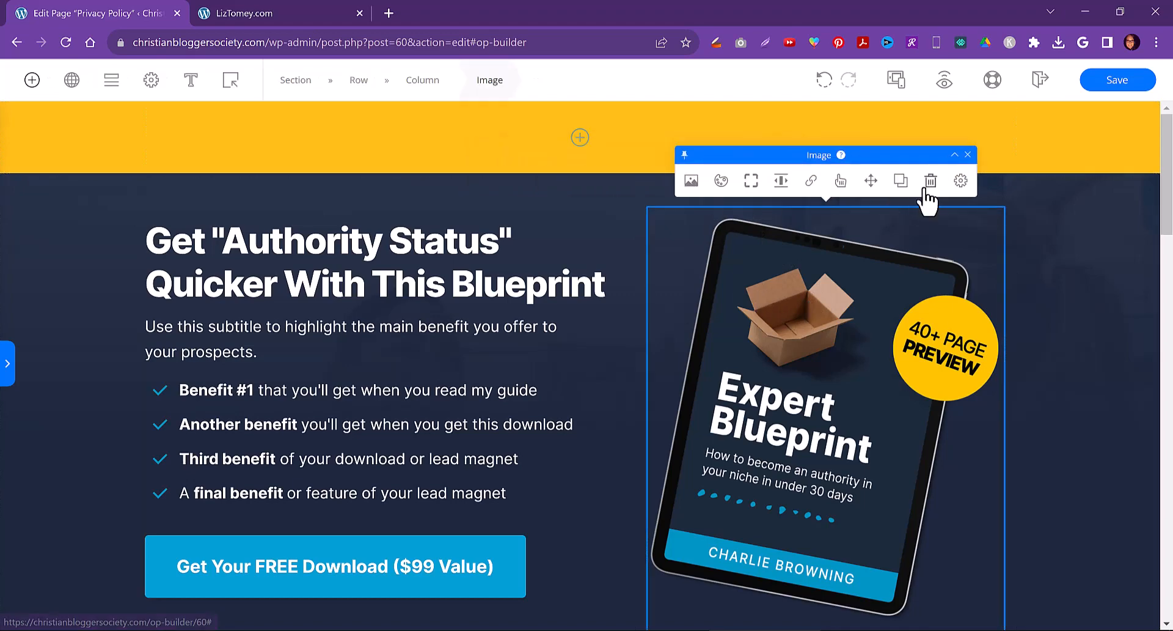
{"action": "left_click", "coordinate": [926, 191]}
Delete the hero headline and the benefit bullet list below the subtitle
{"action": "left_click", "coordinate": [426, 286]}
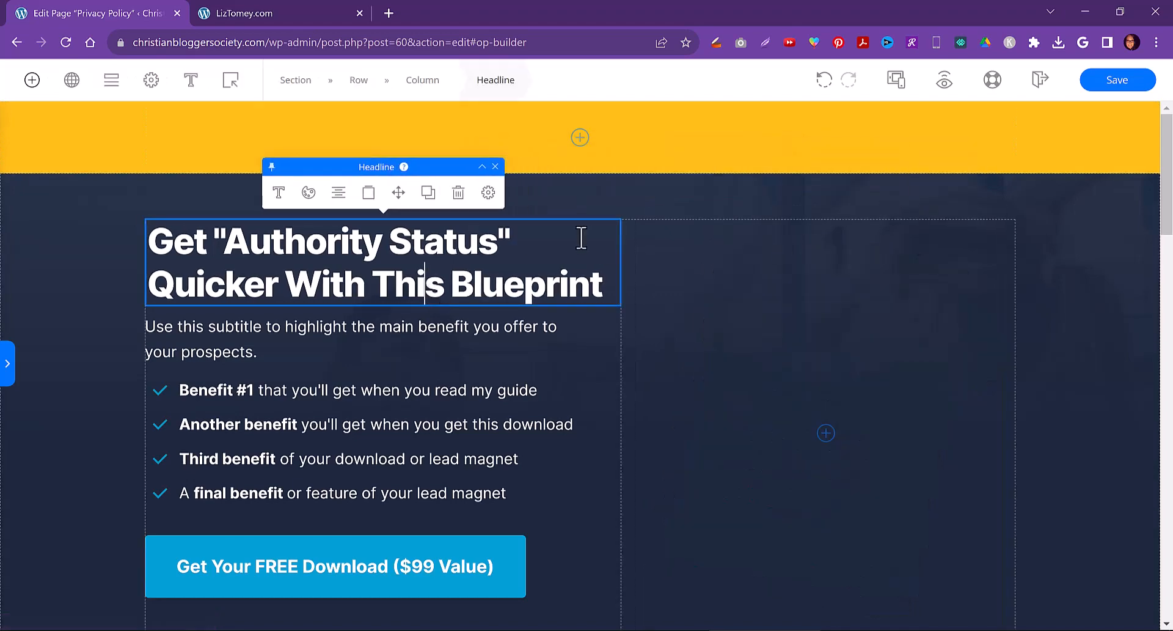
{"action": "left_click", "coordinate": [459, 192]}
{"action": "left_click", "coordinate": [463, 275]}
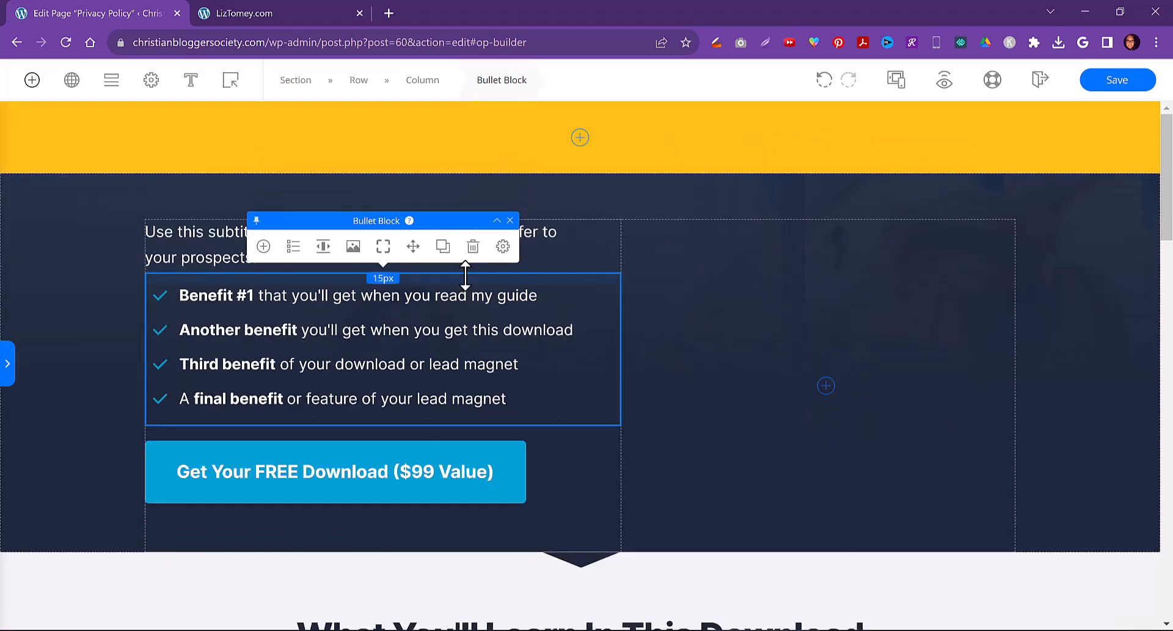
{"action": "left_click", "coordinate": [473, 245]}
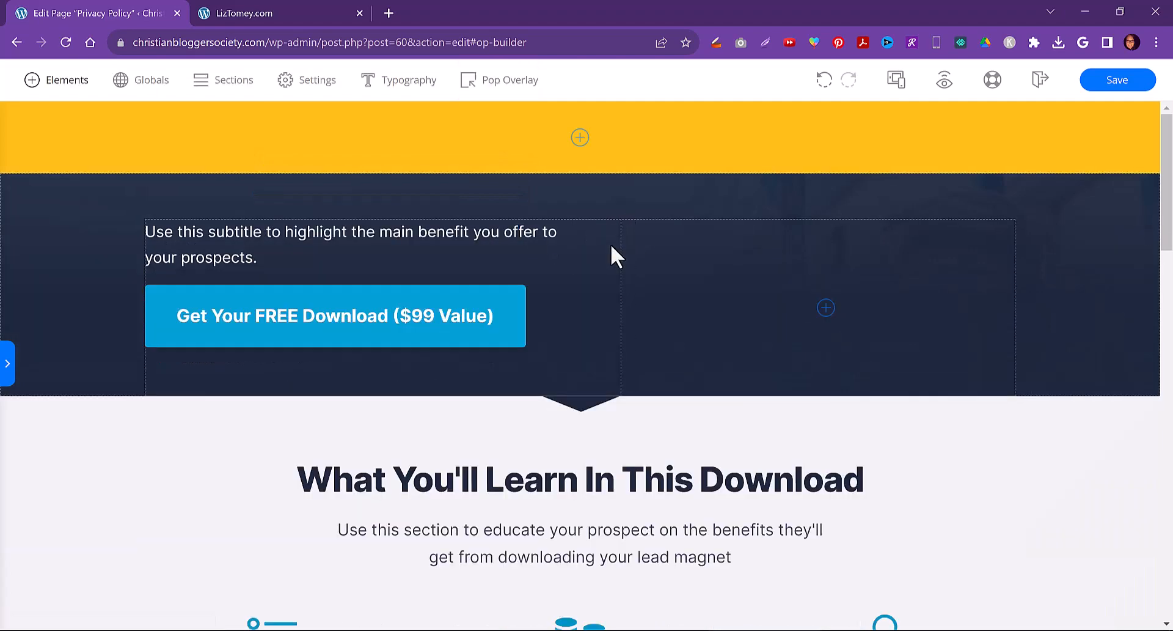
Delete the hero section's left column holding the subtitle and download button
{"action": "left_click", "coordinate": [611, 245]}
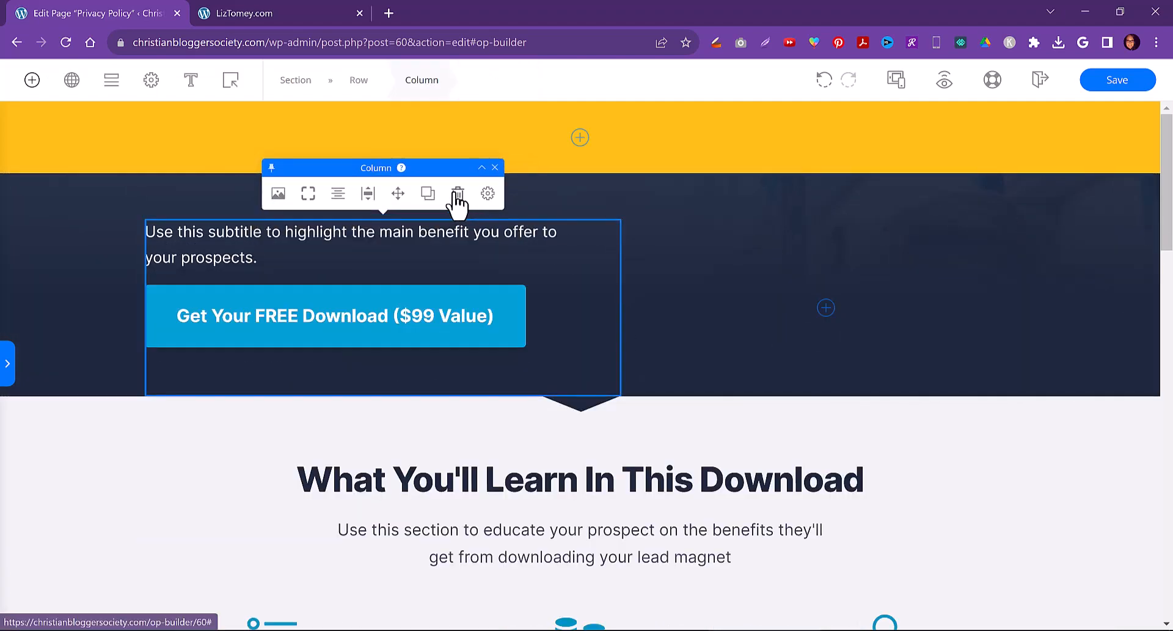
{"action": "left_click", "coordinate": [459, 193]}
Replace the 'What You'll Learn In This Download' headline text with Privacy Policy
{"action": "left_click", "coordinate": [536, 360]}
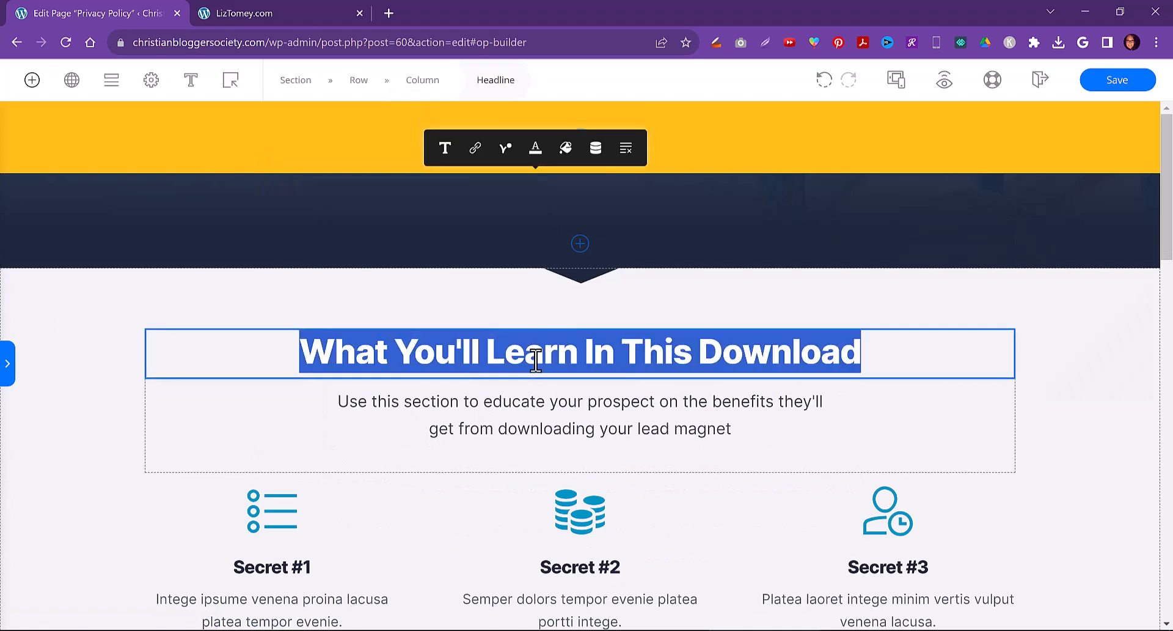
{"action": "type", "text": "Pri"}
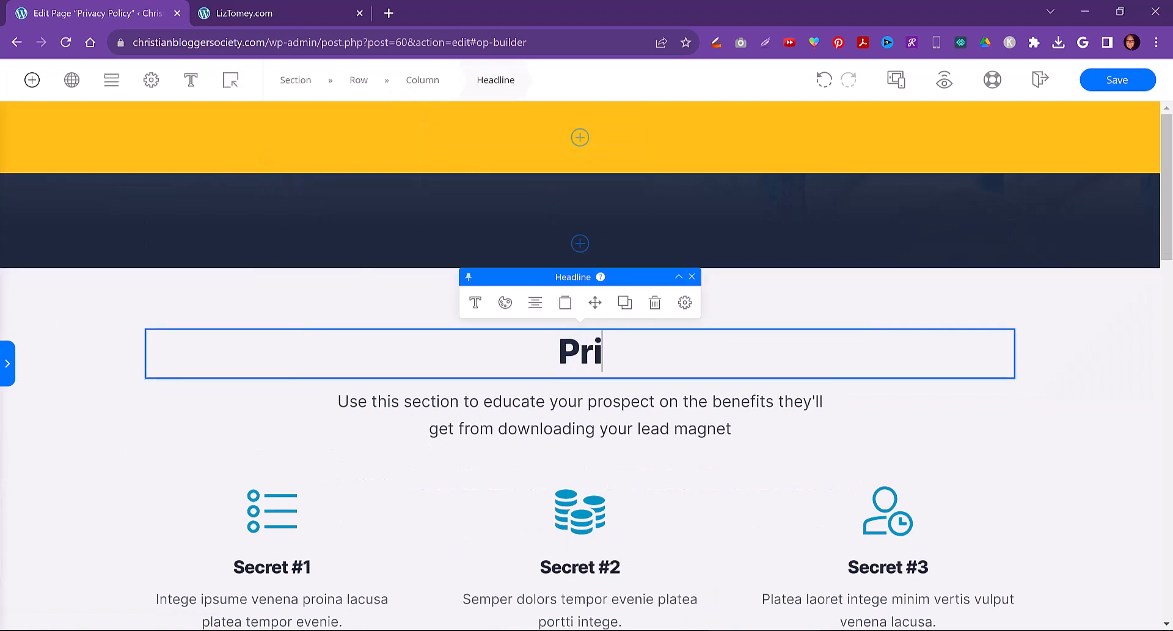
{"action": "type", "text": "vacy Policy"}
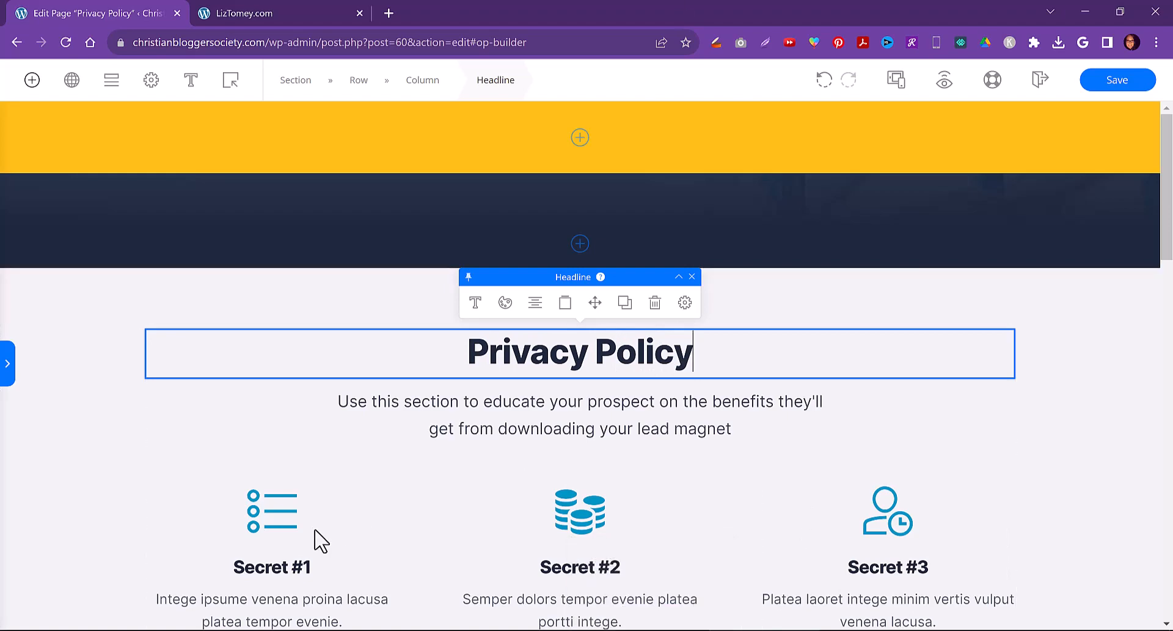
{"action": "scroll", "coordinate": [314, 536], "scroll_direction": "down", "scroll_amount": 6}
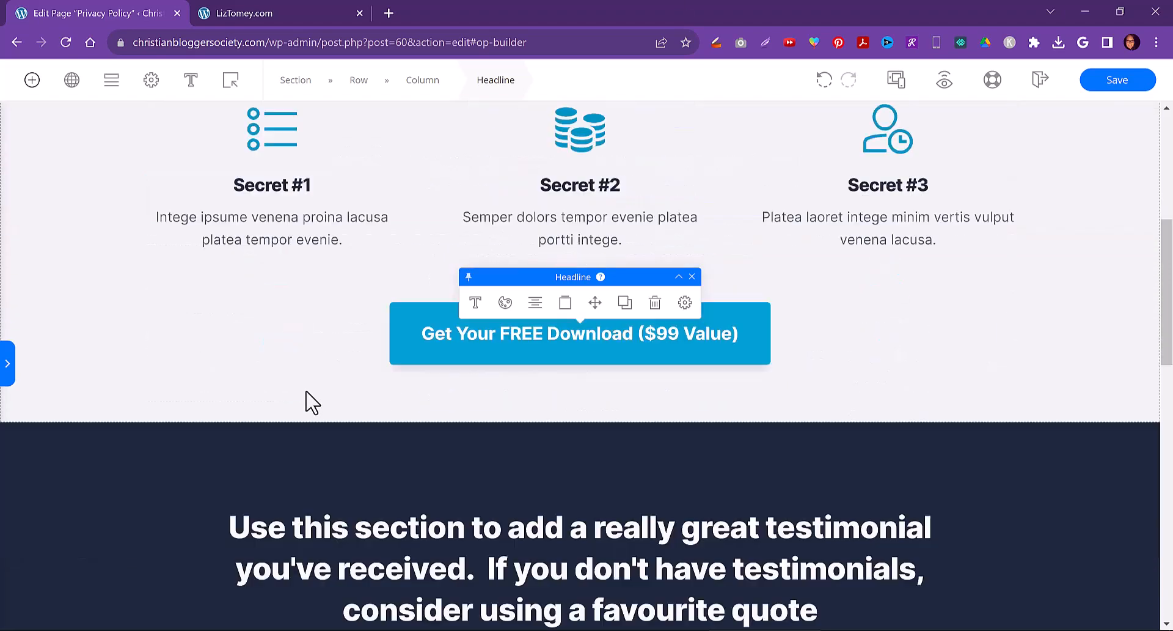
{"action": "scroll", "coordinate": [361, 385], "scroll_direction": "up", "scroll_amount": 2}
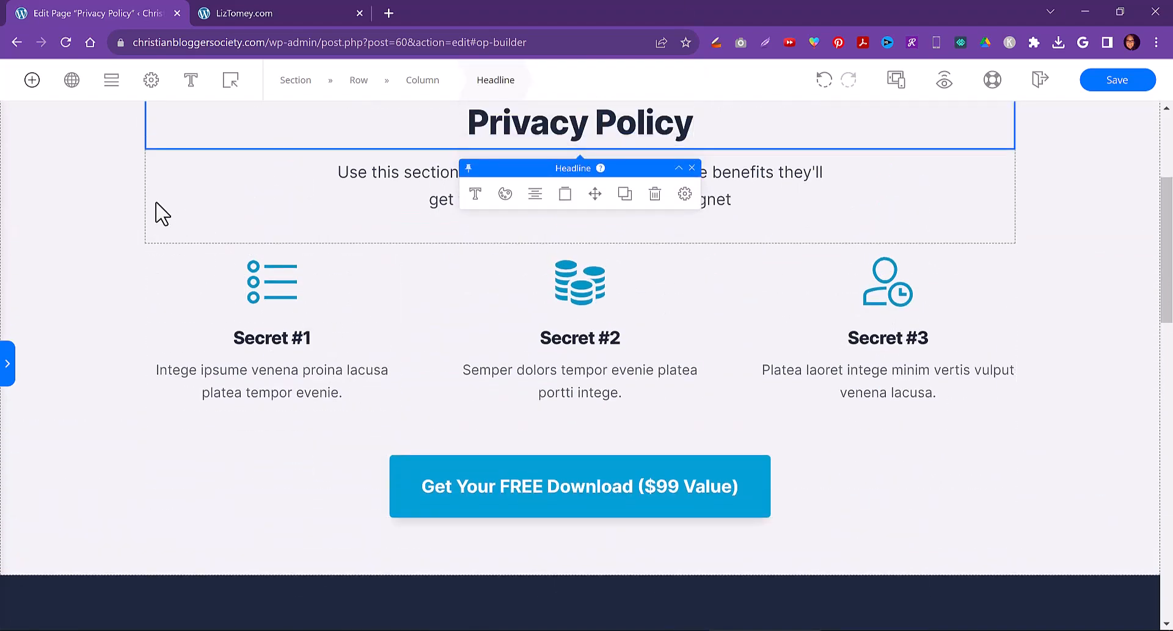
{"action": "left_click", "coordinate": [157, 212]}
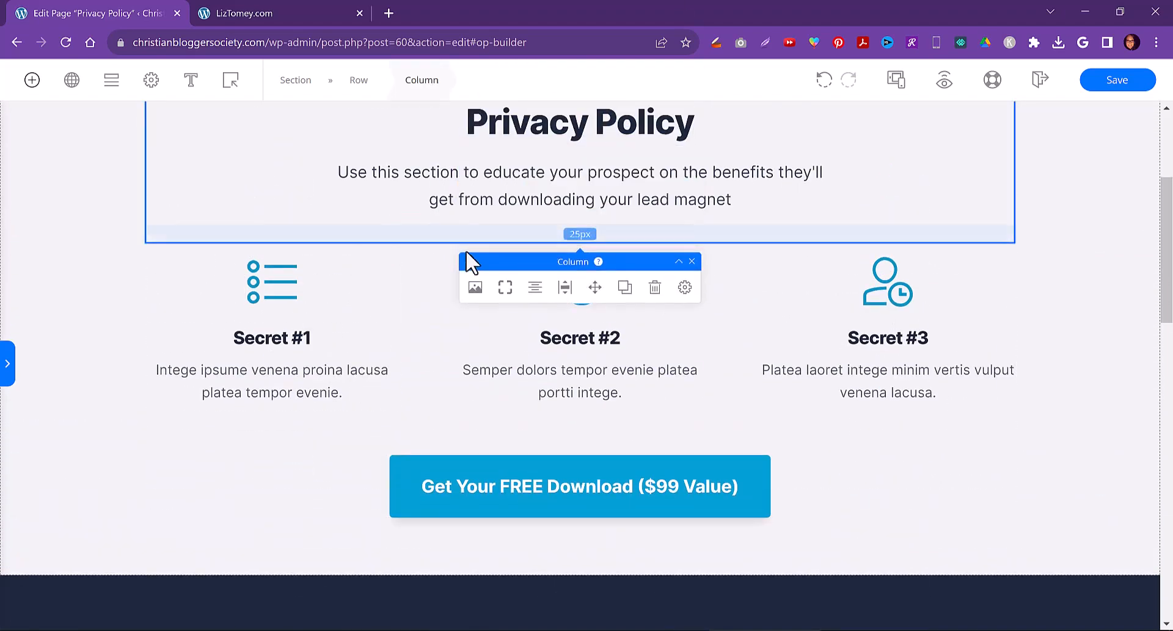
{"action": "left_click", "coordinate": [655, 289]}
{"action": "scroll", "coordinate": [169, 192], "scroll_direction": "up", "scroll_amount": 4}
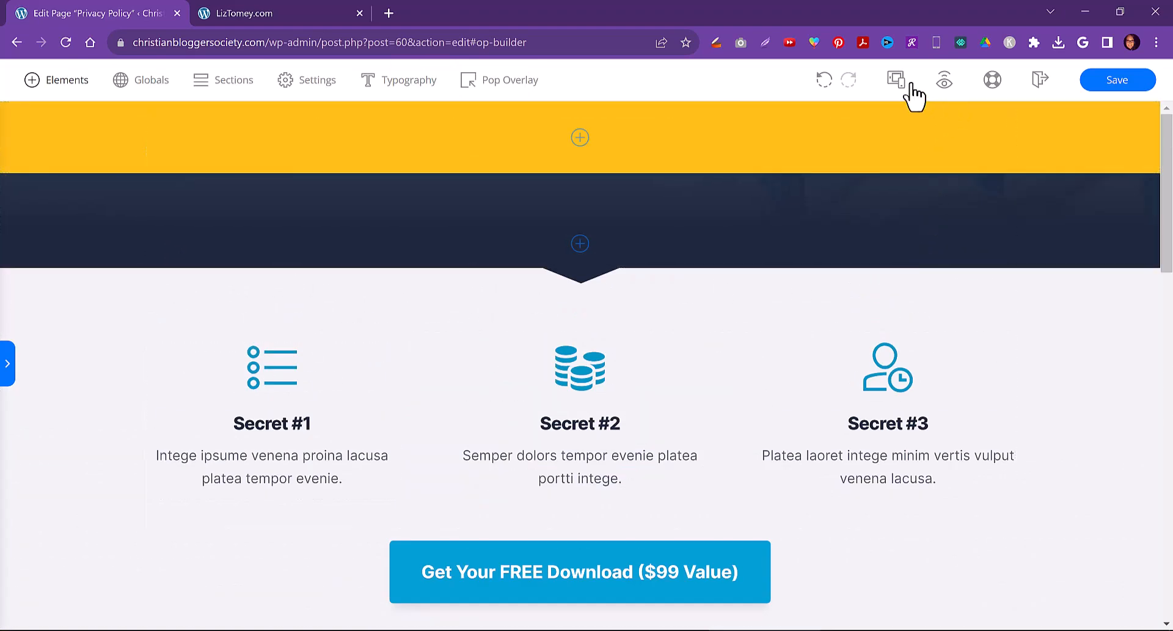
{"action": "left_click", "coordinate": [825, 81]}
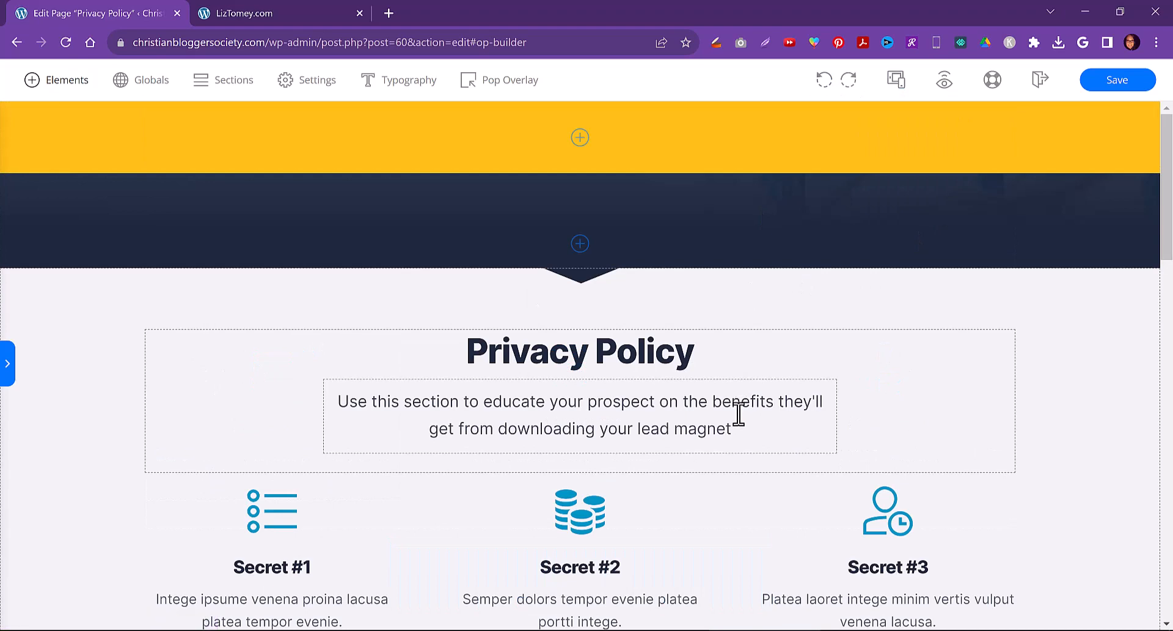
Remove the subtitle, the three-secret feature block and the download button beneath the Privacy Policy headline
{"action": "left_click", "coordinate": [701, 401]}
{"action": "left_click", "coordinate": [636, 355]}
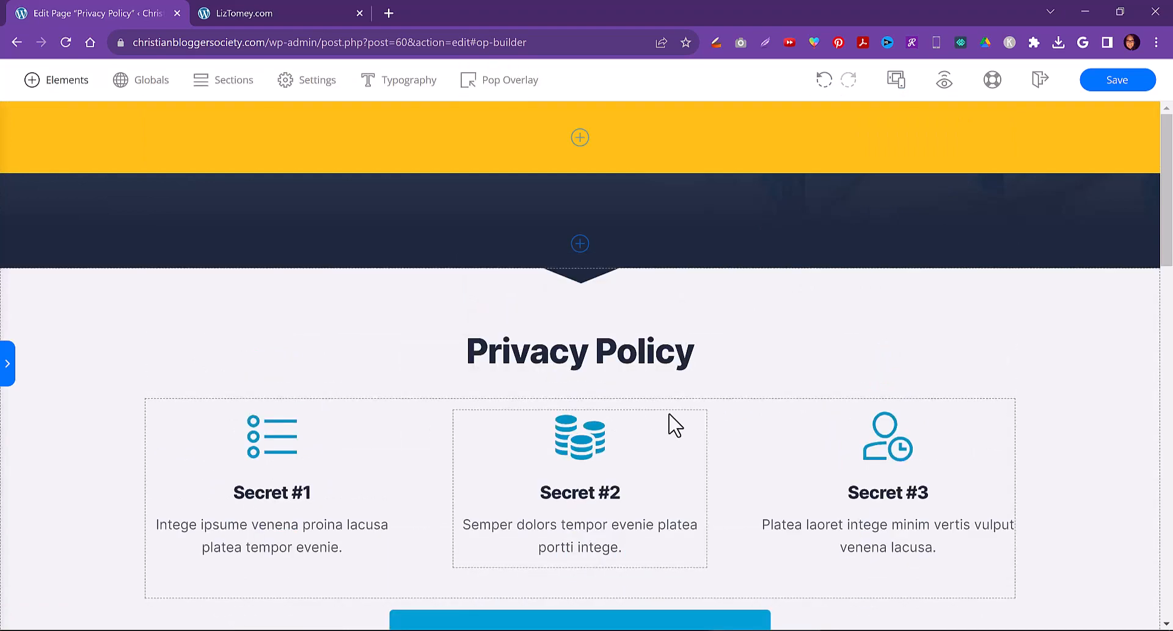
{"action": "left_click", "coordinate": [700, 410]}
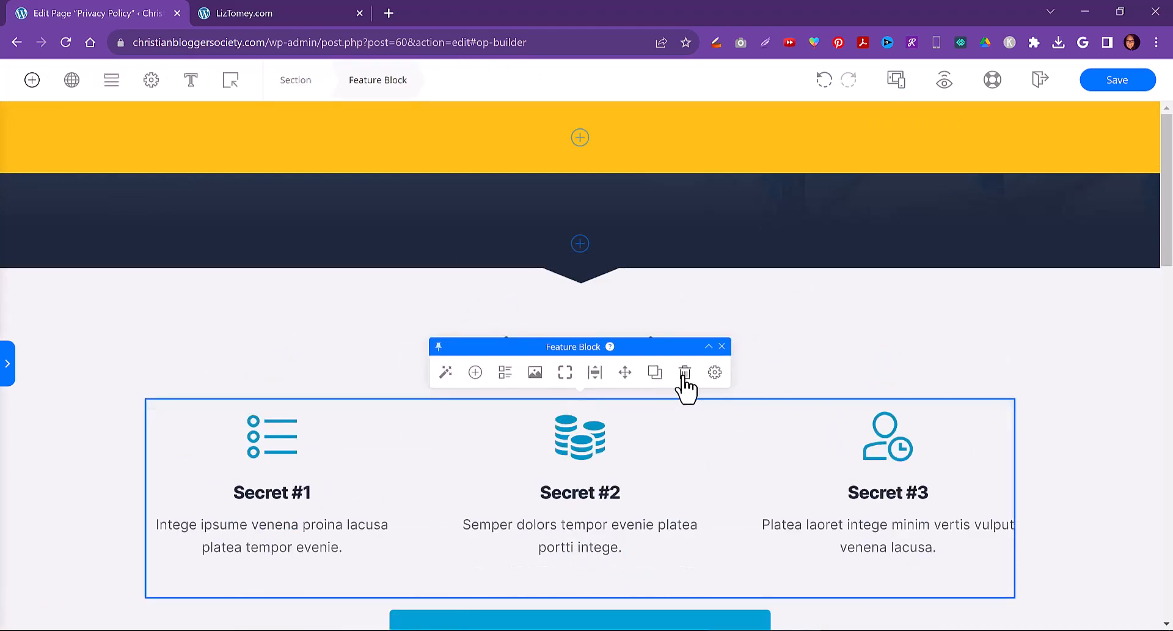
{"action": "left_click", "coordinate": [683, 387]}
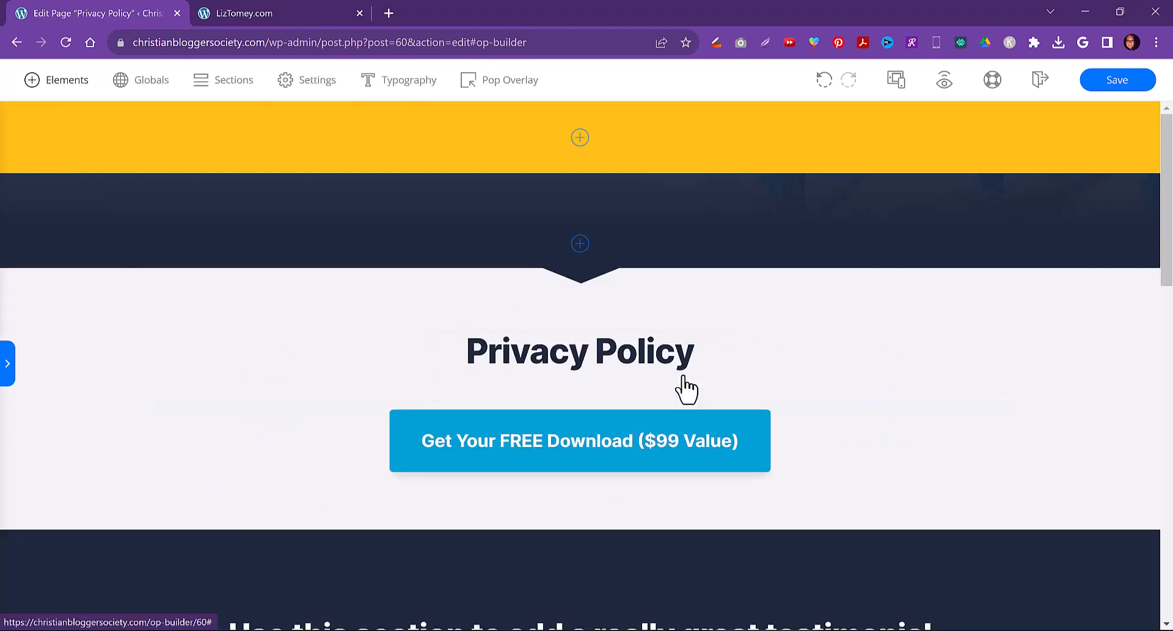
{"action": "left_click", "coordinate": [785, 407]}
{"action": "left_click", "coordinate": [641, 372]}
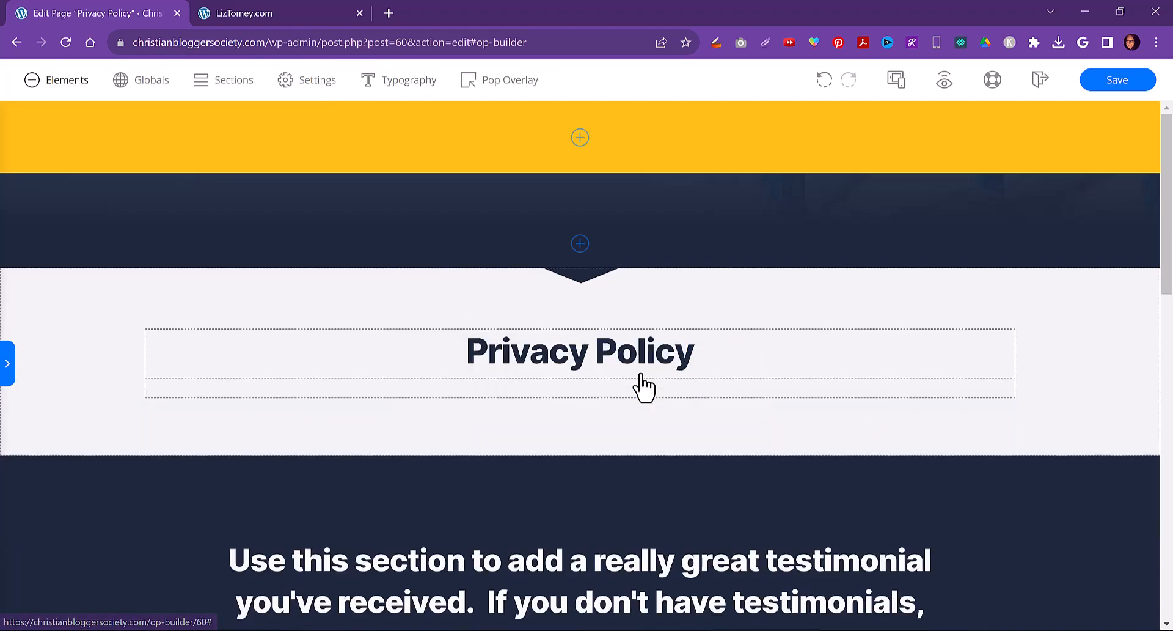
Move the Privacy Policy headline up into the dark hero section
{"action": "left_click", "coordinate": [717, 350]}
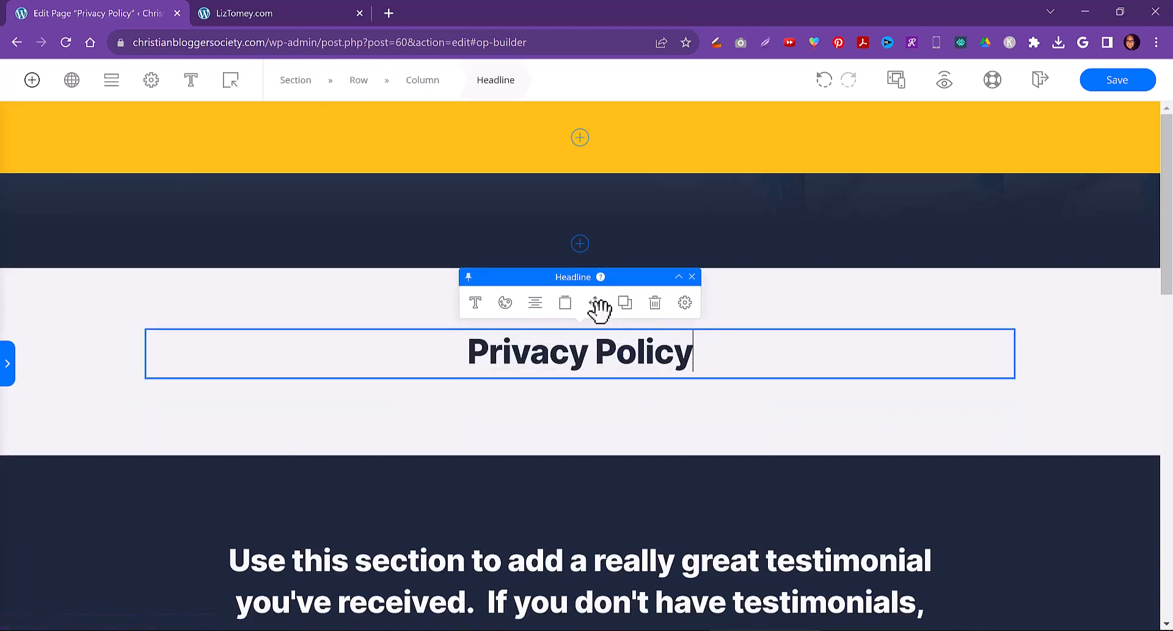
{"action": "left_click_drag", "start_coordinate": [597, 302], "coordinate": [599, 234]}
Select the Privacy Policy headline text and change its text colour to white
{"action": "double_click", "coordinate": [599, 242]}
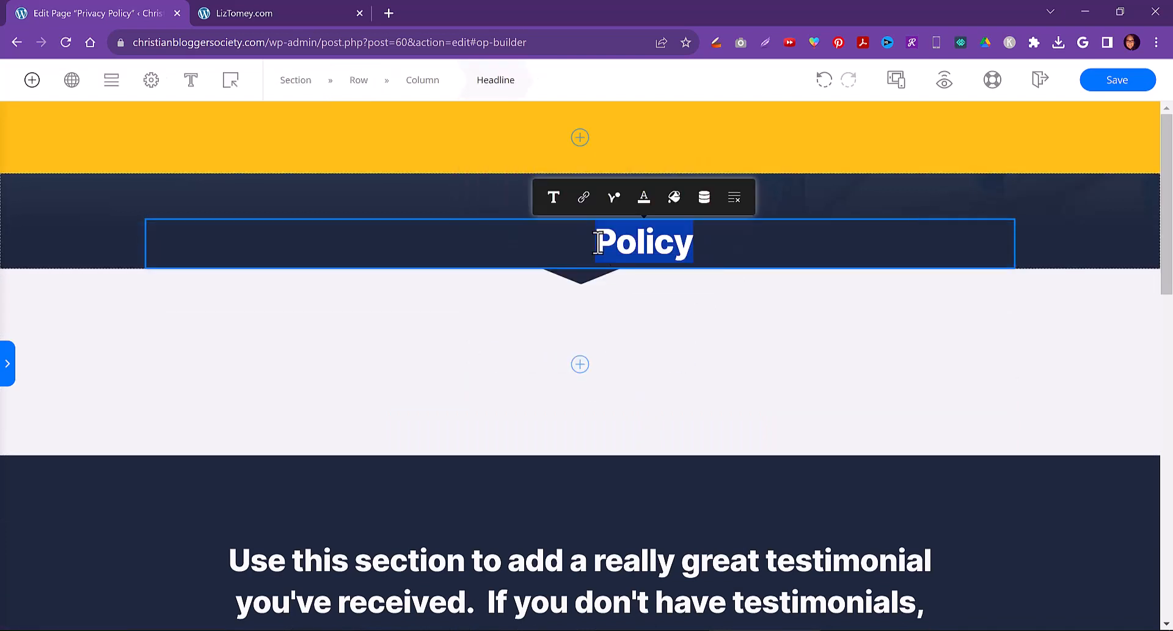
{"action": "triple_click", "coordinate": [599, 242]}
{"action": "left_click", "coordinate": [580, 197]}
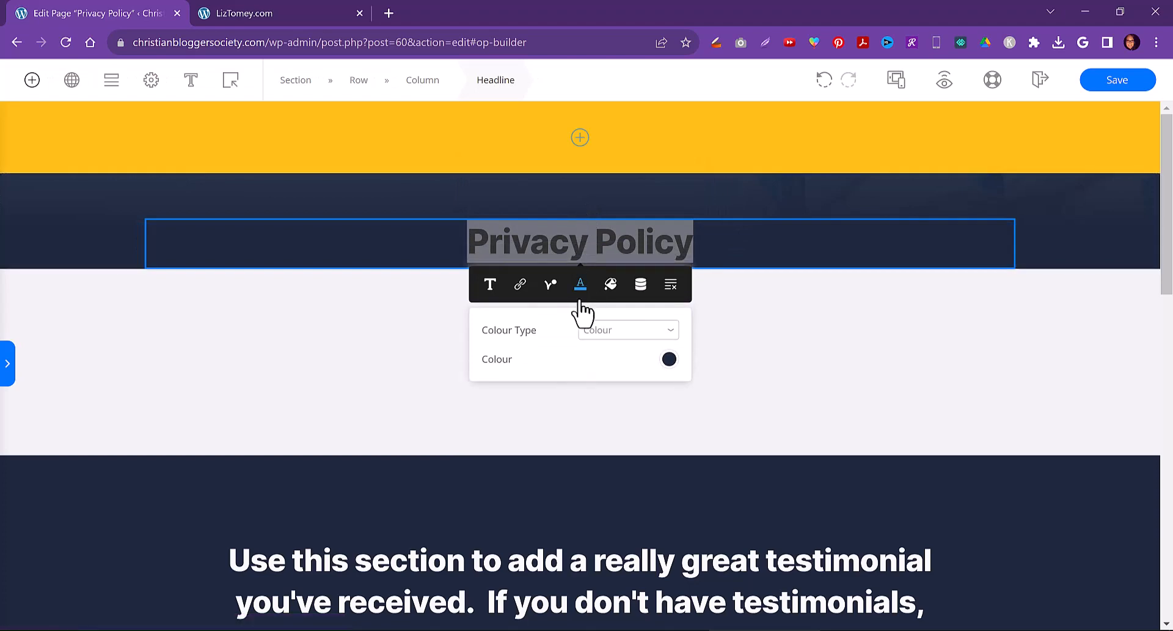
{"action": "left_click", "coordinate": [669, 360]}
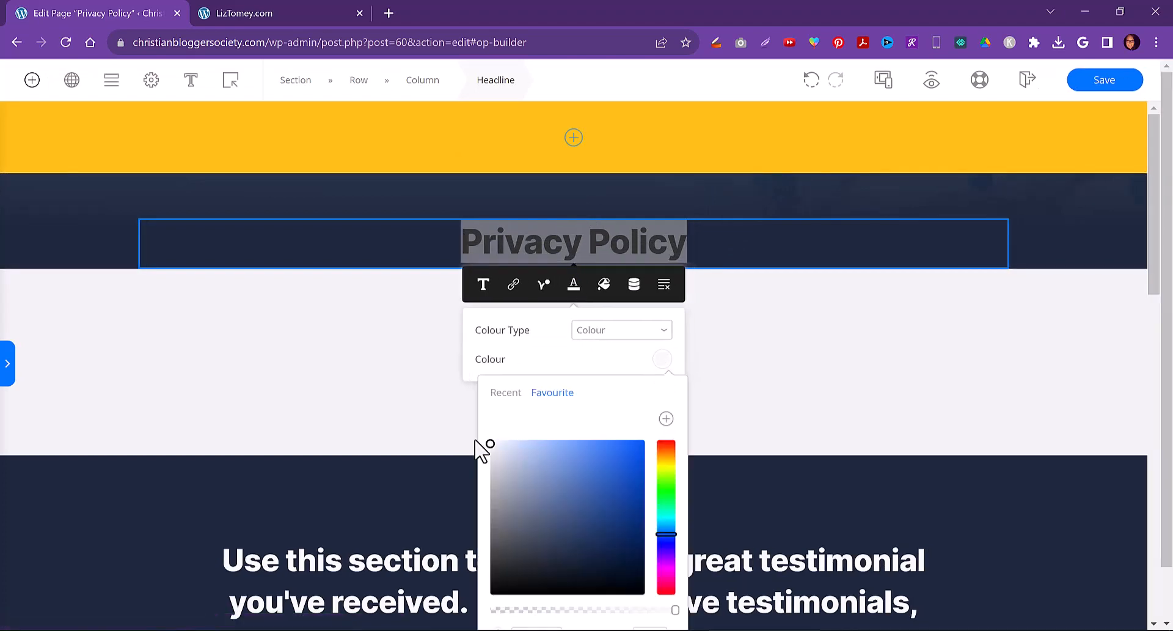
{"action": "left_click", "coordinate": [301, 336]}
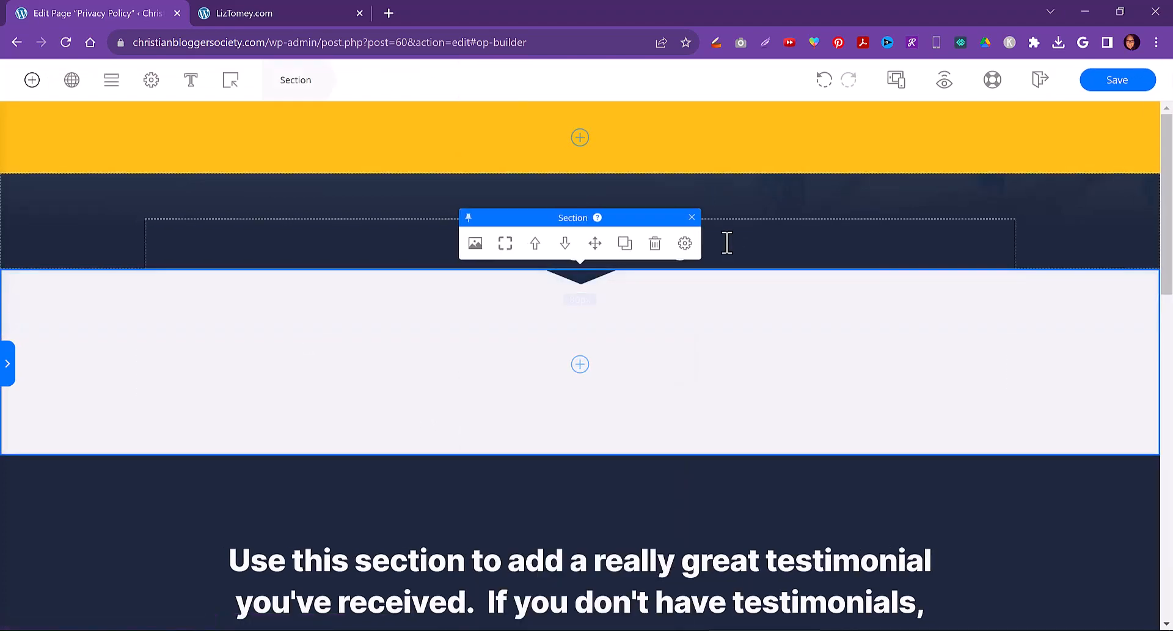
{"action": "left_click", "coordinate": [727, 243]}
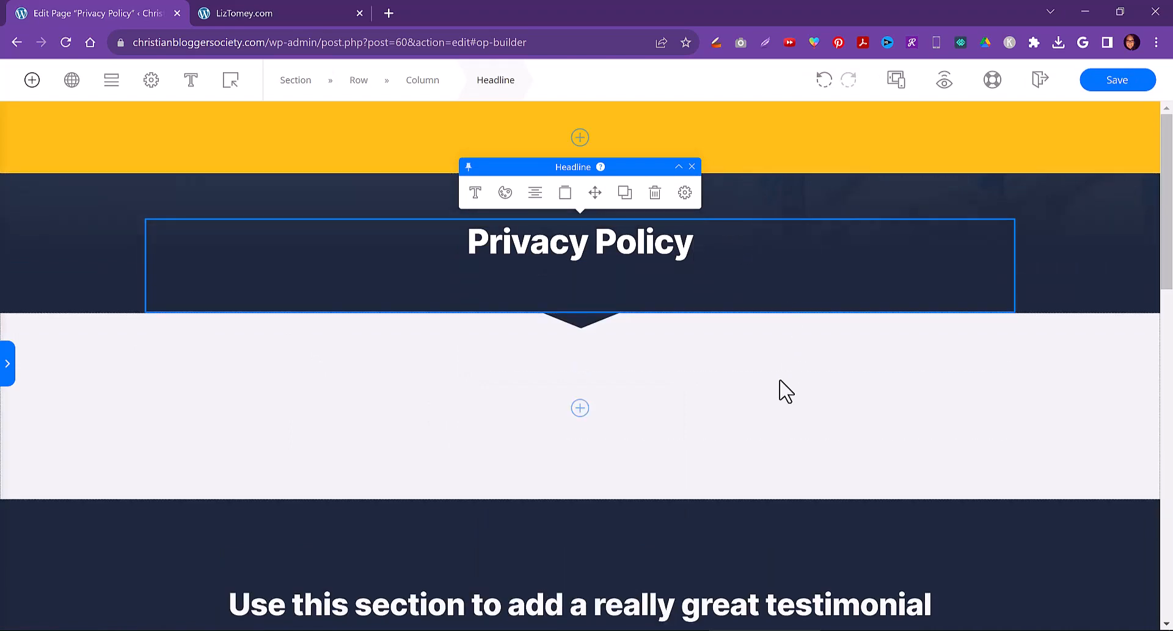
Delete the testimonial section and the 'Are you ready to get [benefit]' call-to-action section
{"action": "left_click", "coordinate": [786, 403]}
{"action": "scroll", "coordinate": [786, 468], "scroll_direction": "down", "scroll_amount": 4}
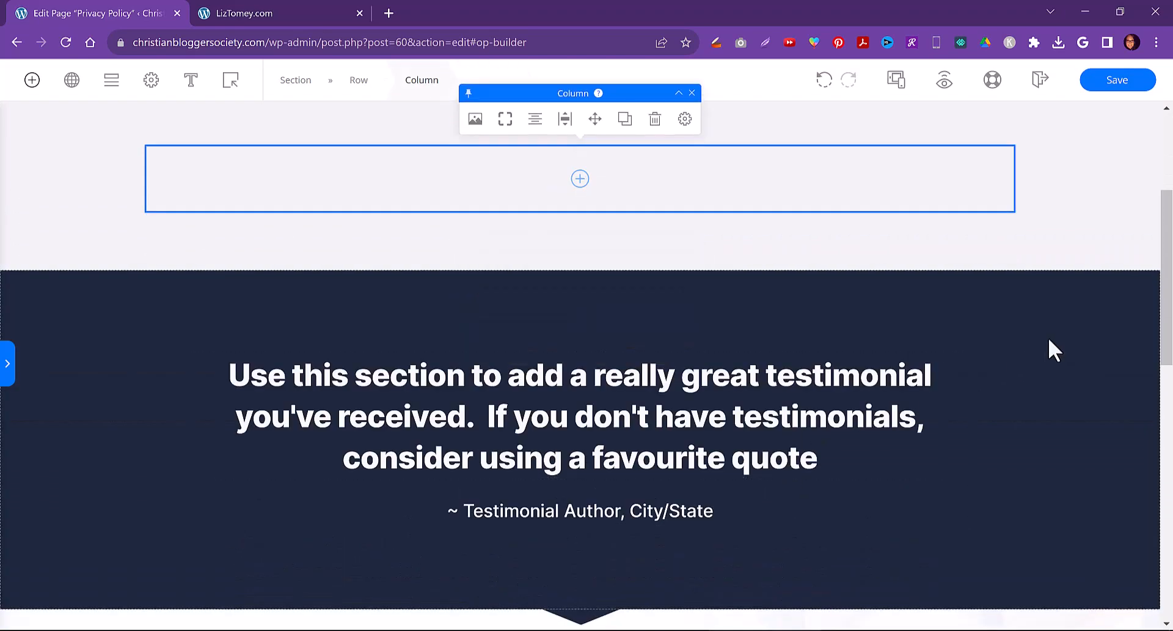
{"action": "left_click", "coordinate": [1049, 341]}
{"action": "left_click", "coordinate": [651, 245]}
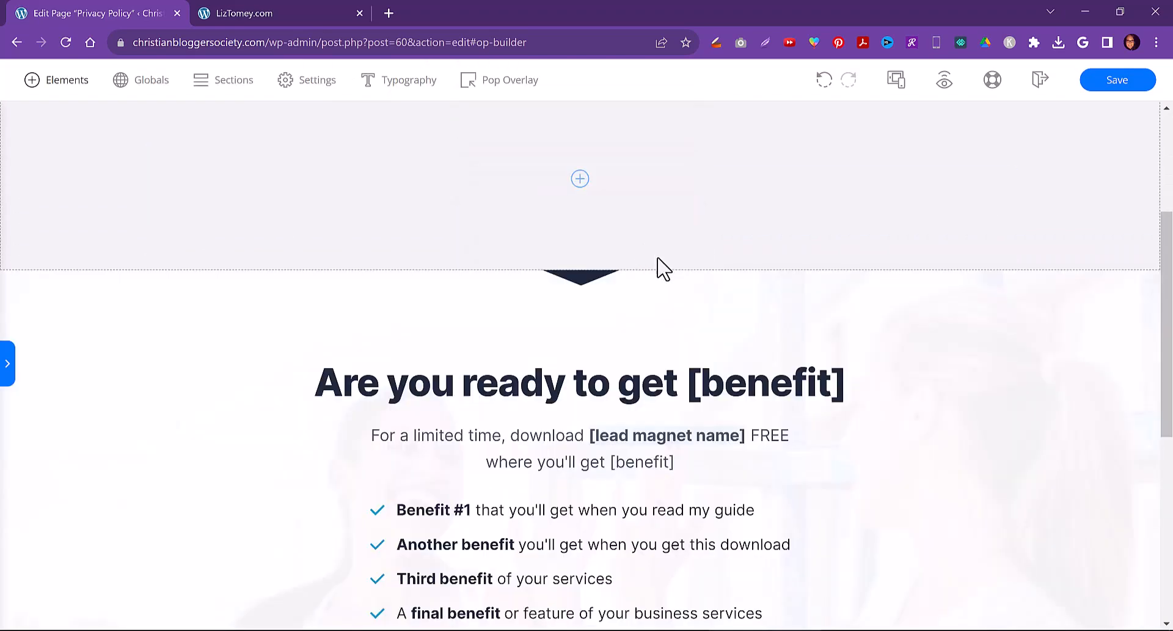
{"action": "left_click", "coordinate": [888, 315]}
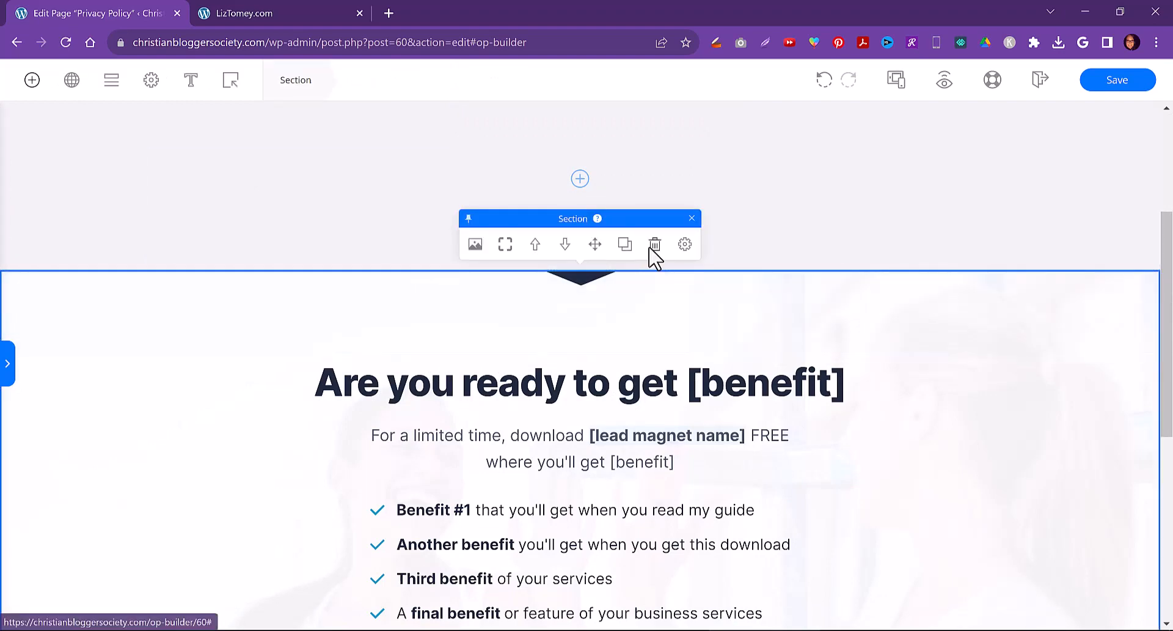
{"action": "left_click", "coordinate": [654, 246]}
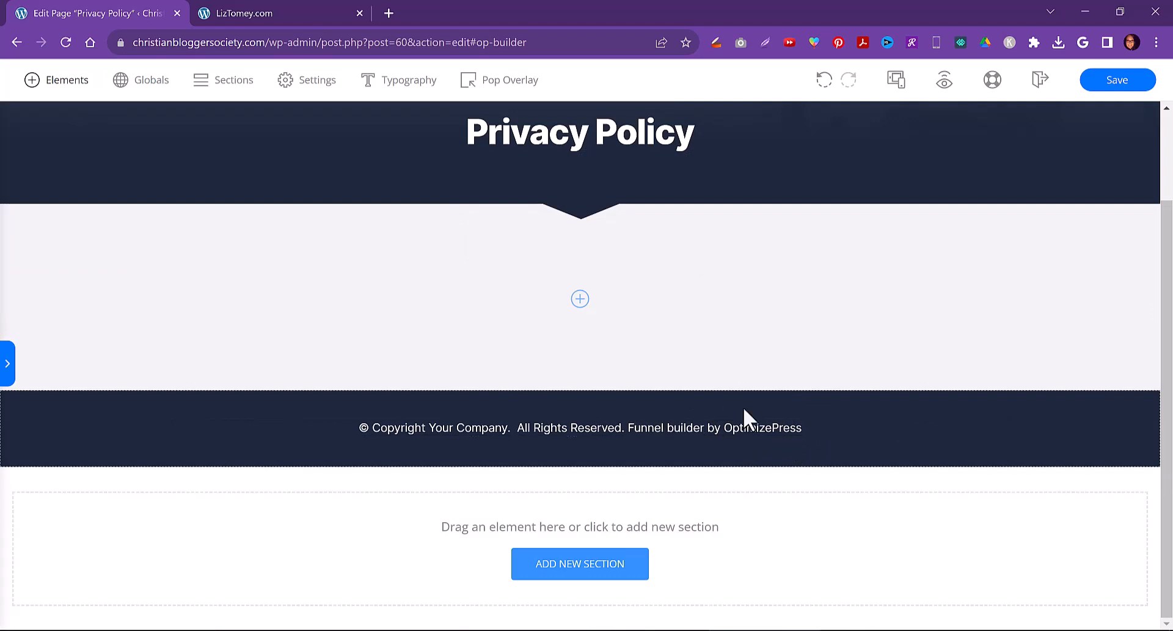
Add a text editor element with placeholder paragraph text to the empty section below the headline
{"action": "left_click", "coordinate": [32, 80]}
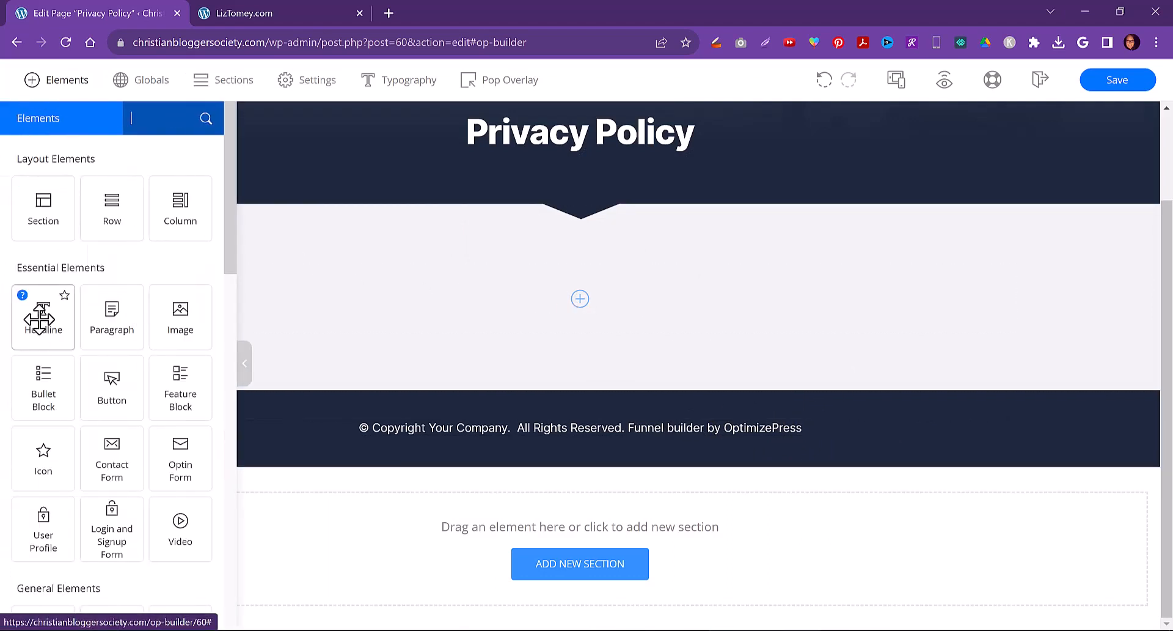
{"action": "left_click_drag", "start_coordinate": [159, 331], "coordinate": [401, 324]}
{"action": "left_click_drag", "start_coordinate": [302, 317], "coordinate": [142, 282]}
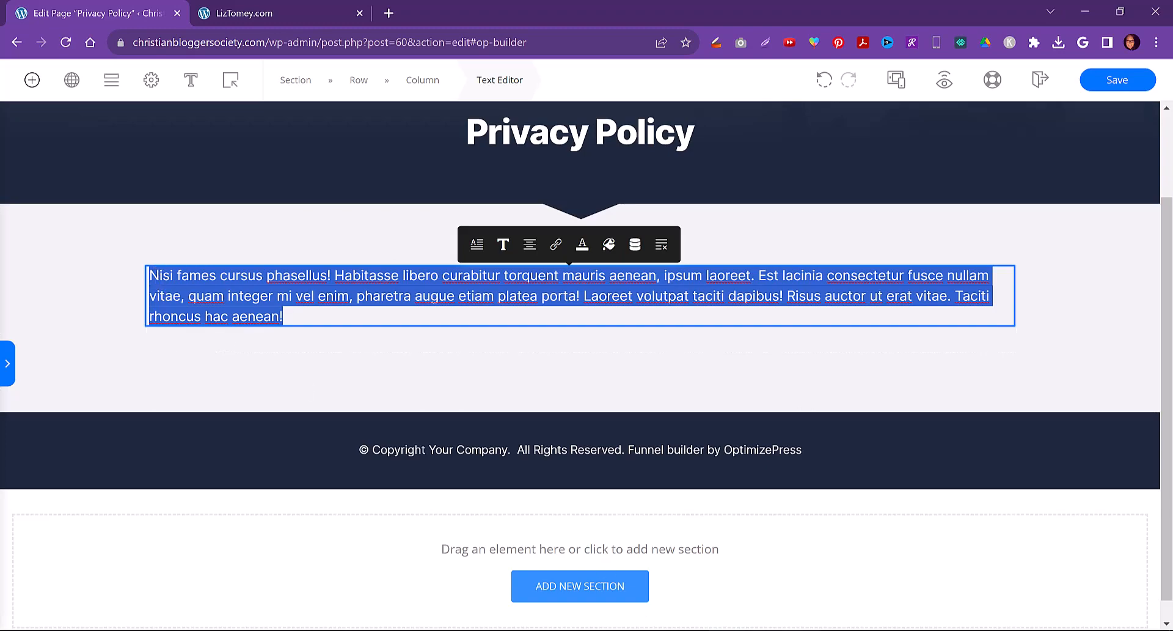
Switch to the Word resources document and review its list of recommended links and example pages
{"action": "key", "text": "alt+Tab"}
{"action": "scroll", "coordinate": [518, 498], "scroll_direction": "down", "scroll_amount": 2}
{"action": "scroll", "coordinate": [518, 498], "scroll_direction": "down", "scroll_amount": 5}
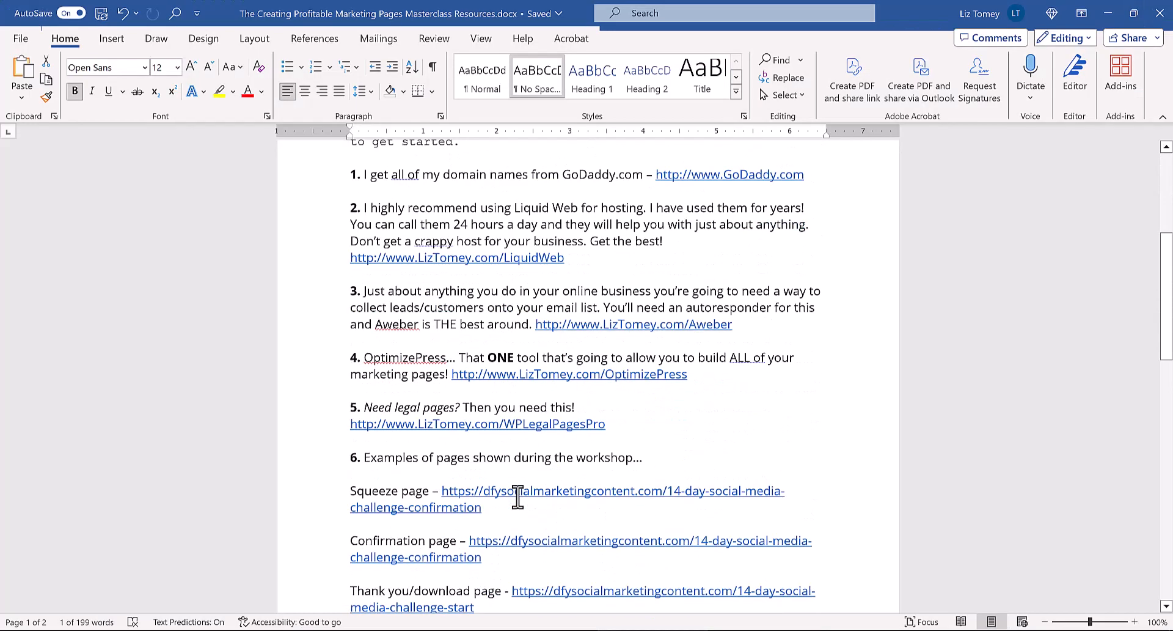
{"action": "scroll", "coordinate": [349, 325], "scroll_direction": "up", "scroll_amount": 1}
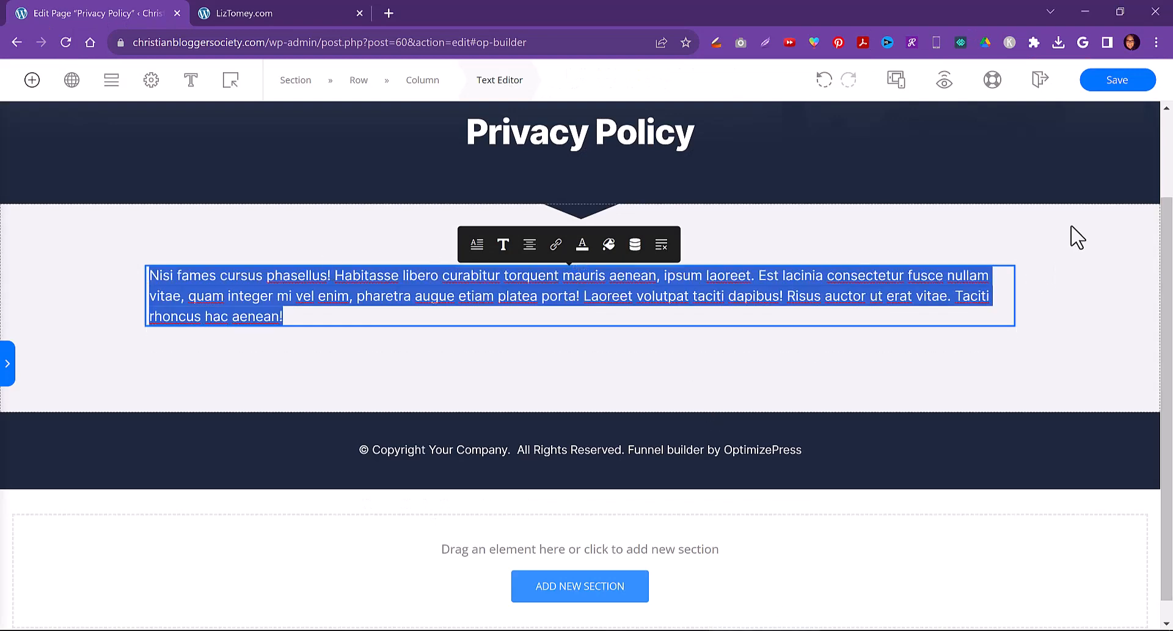
{"action": "left_click_drag", "start_coordinate": [1167, 258], "coordinate": [1167, 116]}
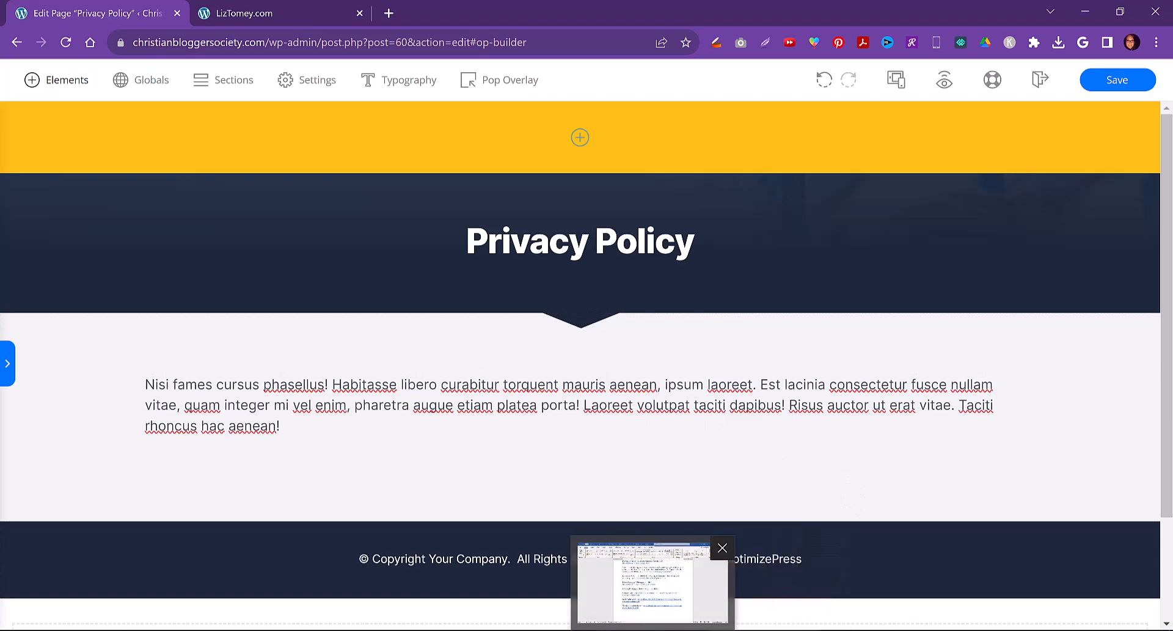
{"action": "left_click", "coordinate": [653, 630]}
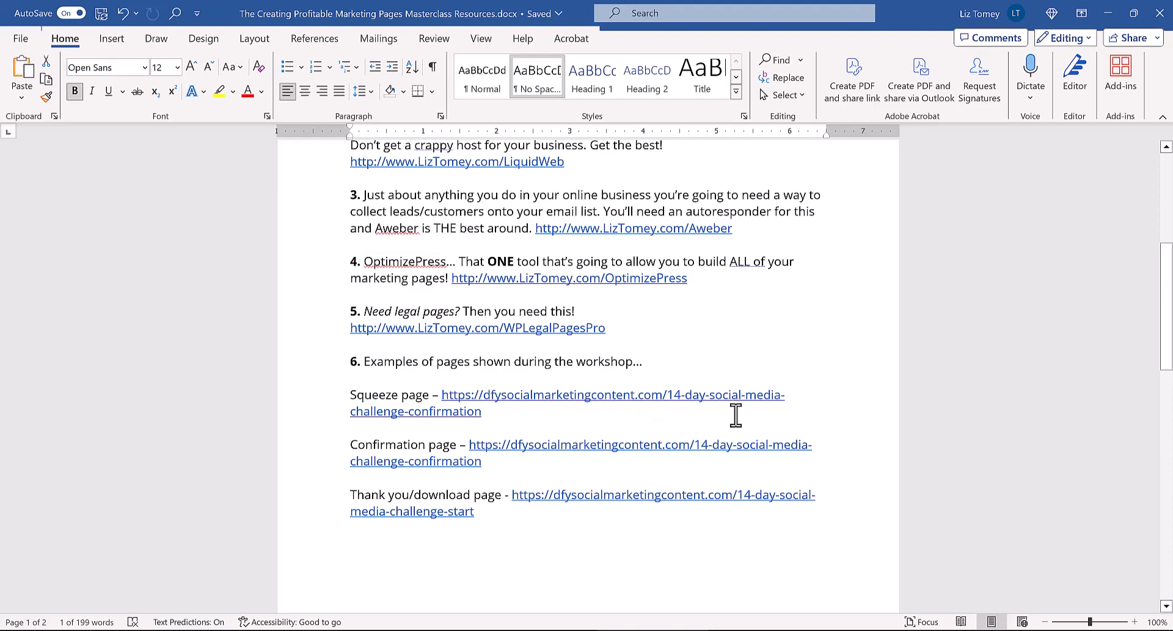
{"action": "left_click", "coordinate": [773, 630]}
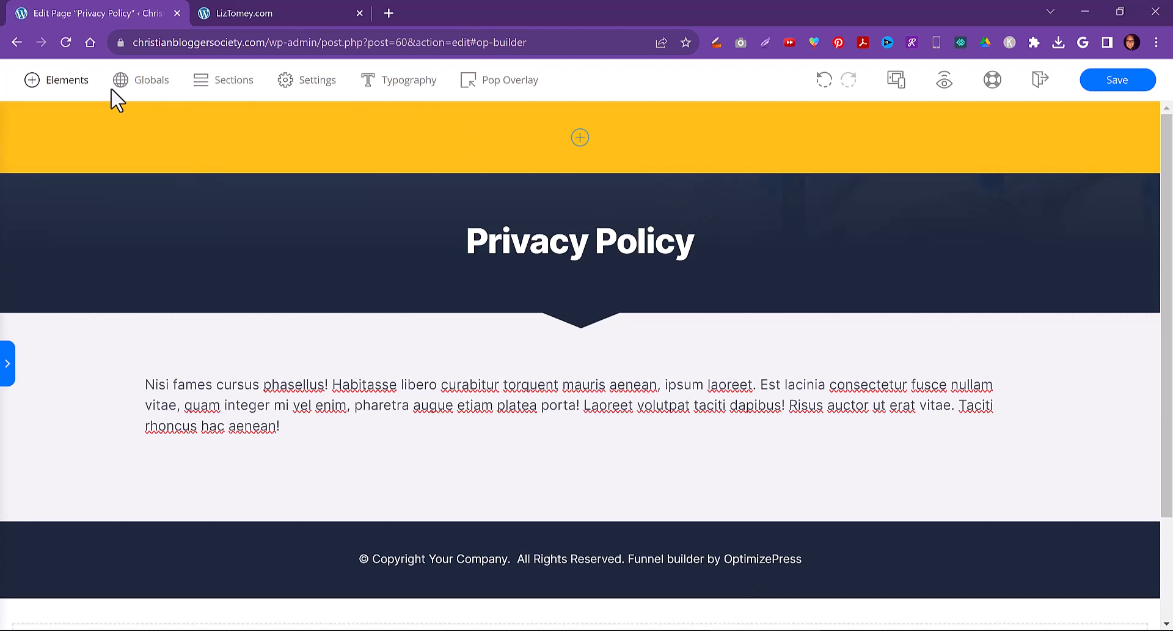
Save the page in the builder, exit to the page editor and publish the Privacy Policy page
{"action": "left_click", "coordinate": [1106, 91]}
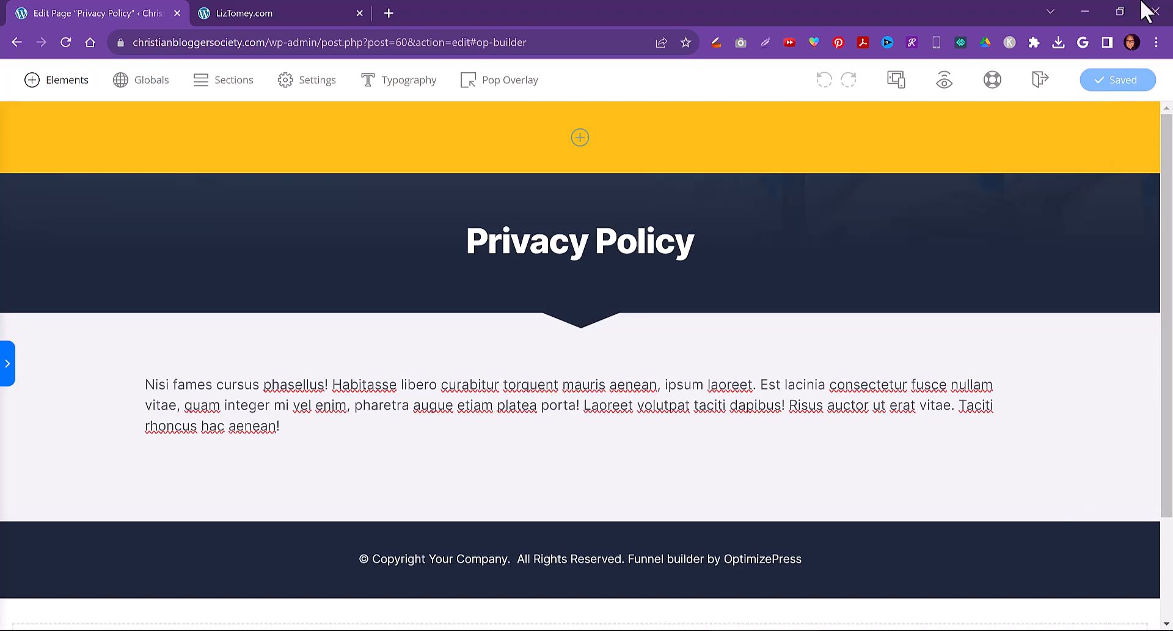
{"action": "left_click", "coordinate": [1043, 82]}
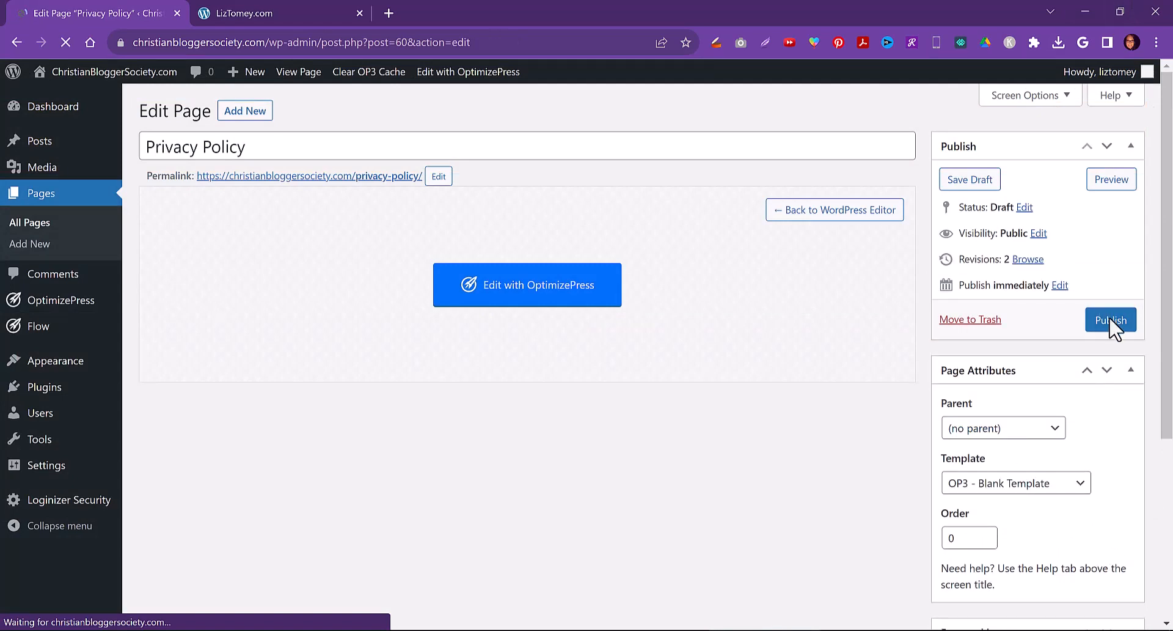
{"action": "left_click", "coordinate": [1110, 320]}
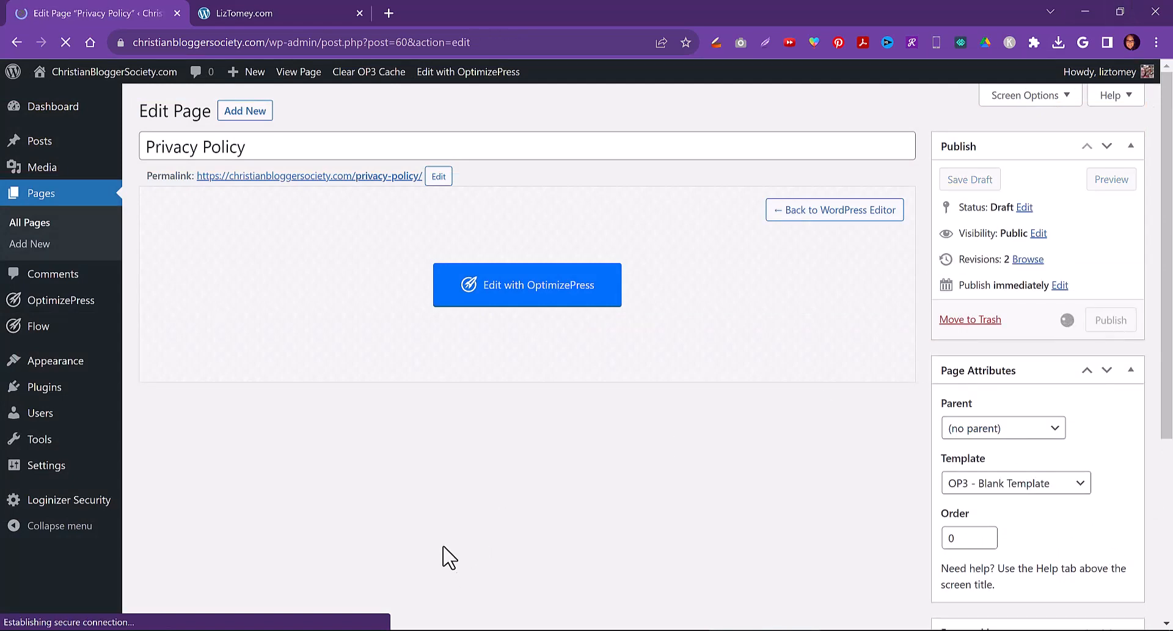
Open the list of all pages
{"action": "left_click", "coordinate": [35, 230]}
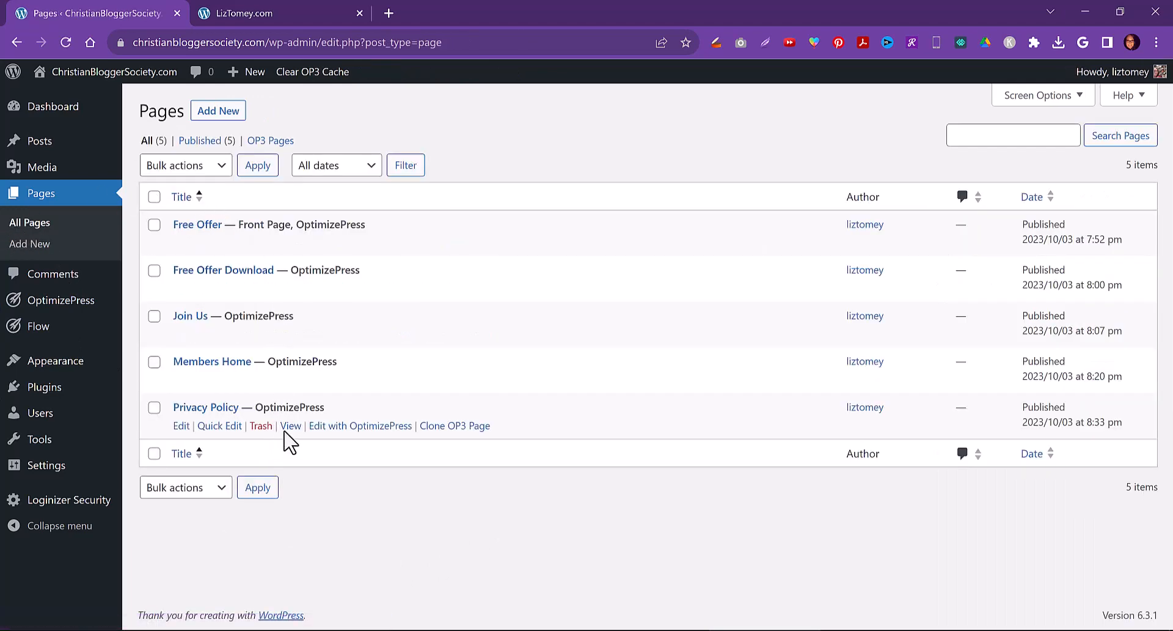
{"action": "mouse_move", "coordinate": [59, 305]}
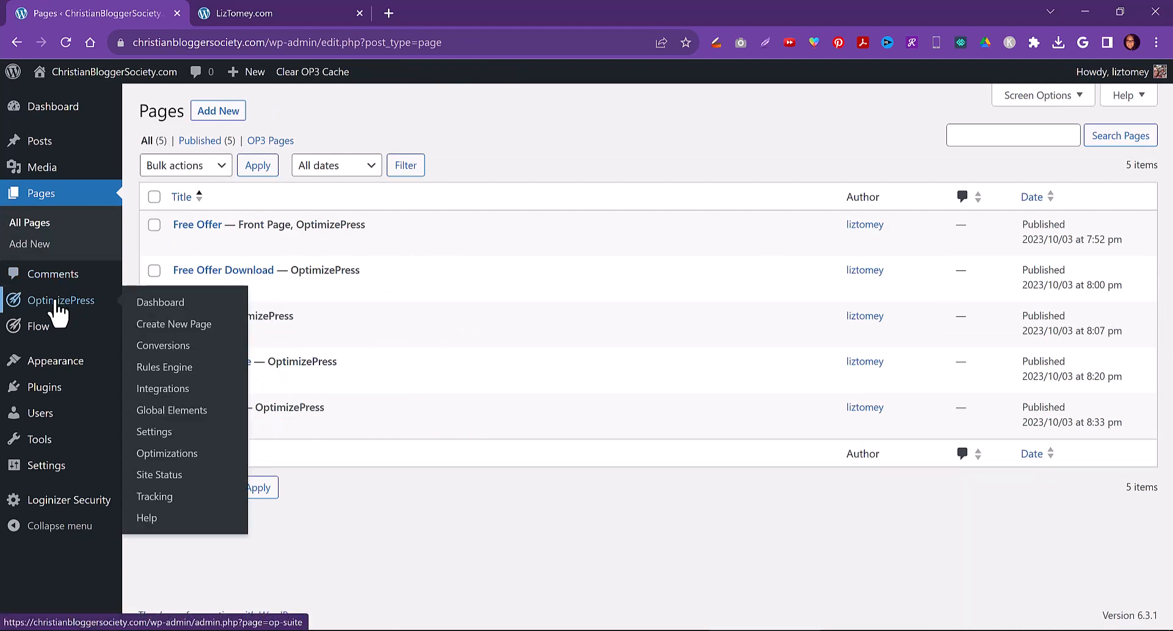
Browse the Template Library's page categories in Create New Page, then return to the list of all pages
{"action": "left_click", "coordinate": [180, 330]}
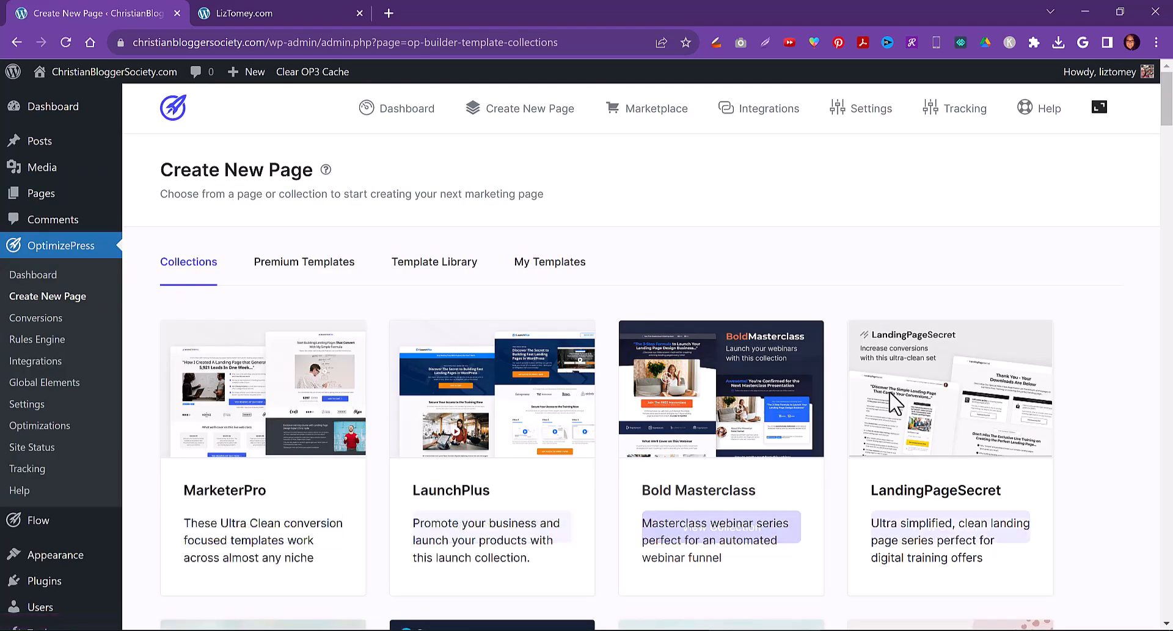
{"action": "left_click", "coordinate": [413, 266]}
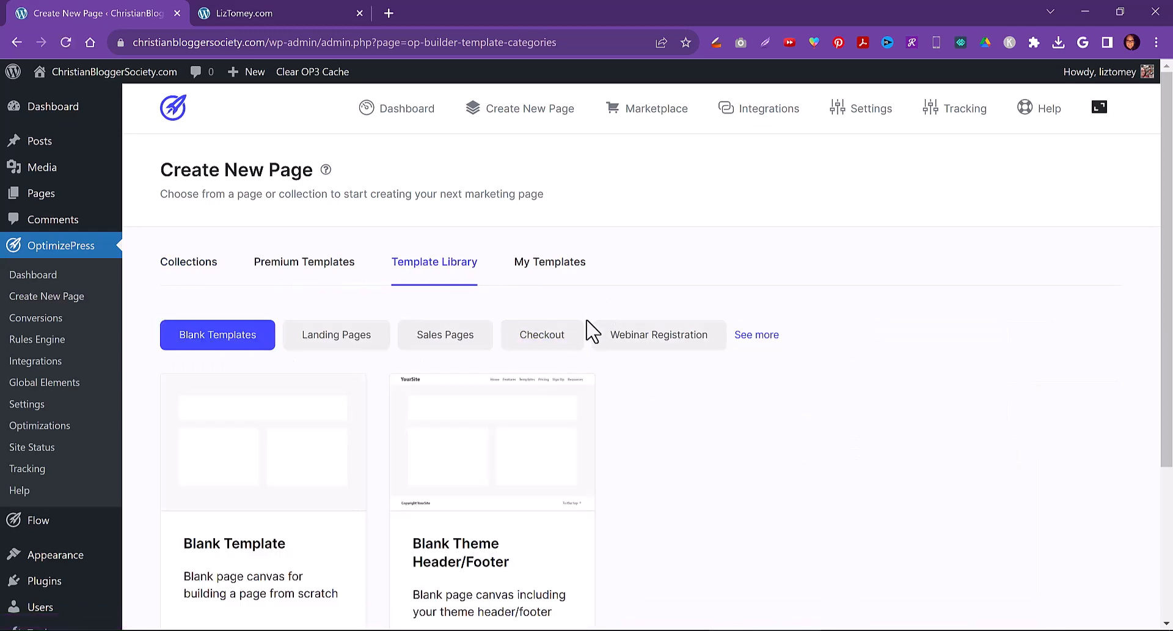
{"action": "left_click", "coordinate": [740, 338]}
{"action": "left_click", "coordinate": [758, 337]}
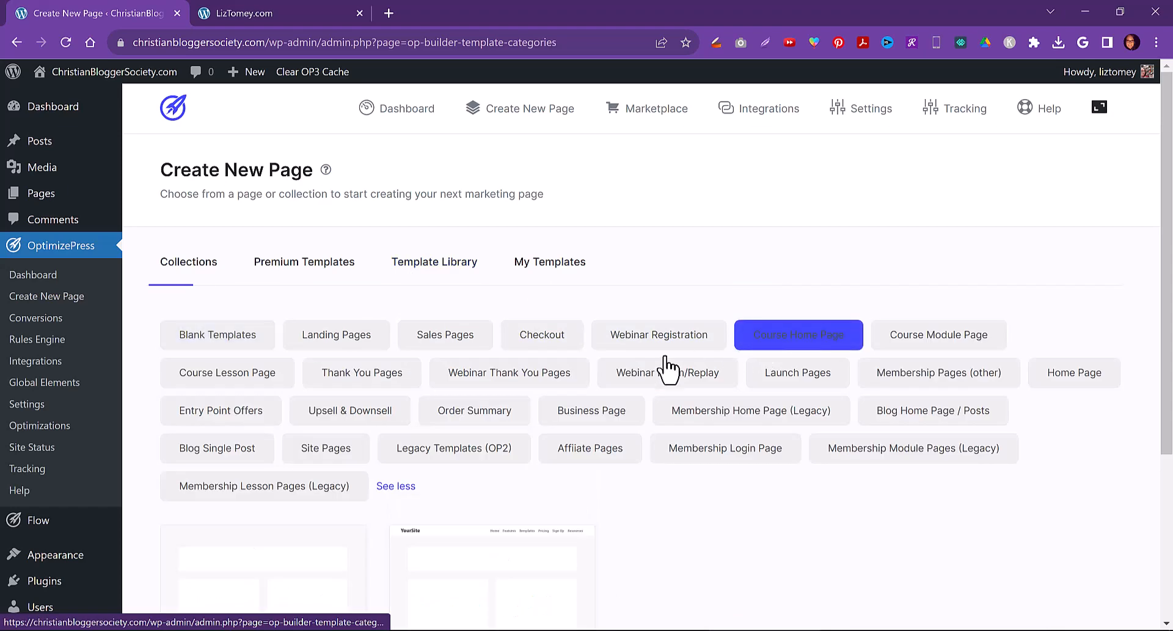
{"action": "left_click", "coordinate": [465, 373]}
{"action": "scroll", "coordinate": [434, 385], "scroll_direction": "down", "scroll_amount": 1}
{"action": "scroll", "coordinate": [433, 391], "scroll_direction": "down", "scroll_amount": 3}
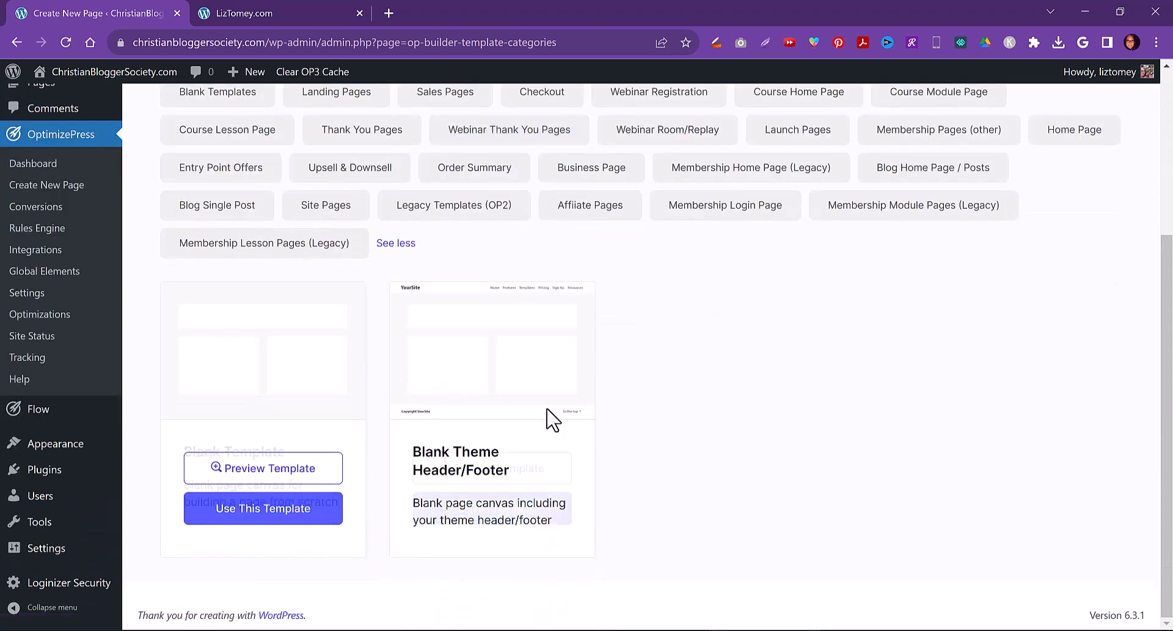
{"action": "scroll", "coordinate": [579, 398], "scroll_direction": "up", "scroll_amount": 4}
{"action": "mouse_move", "coordinate": [92, 197]}
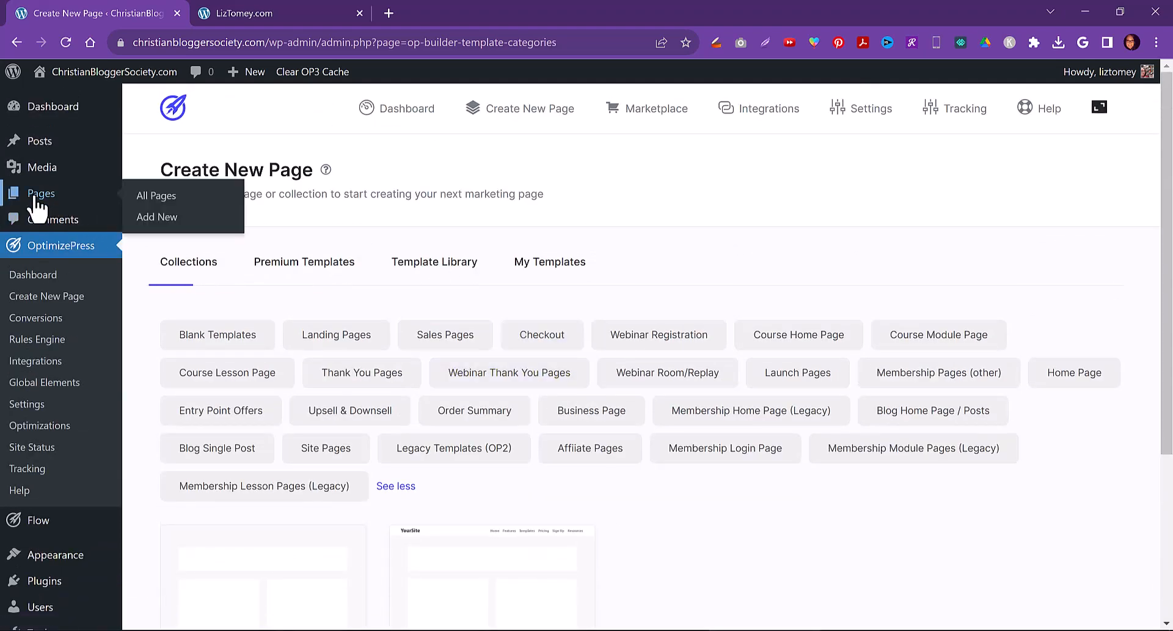
{"action": "left_click", "coordinate": [155, 195]}
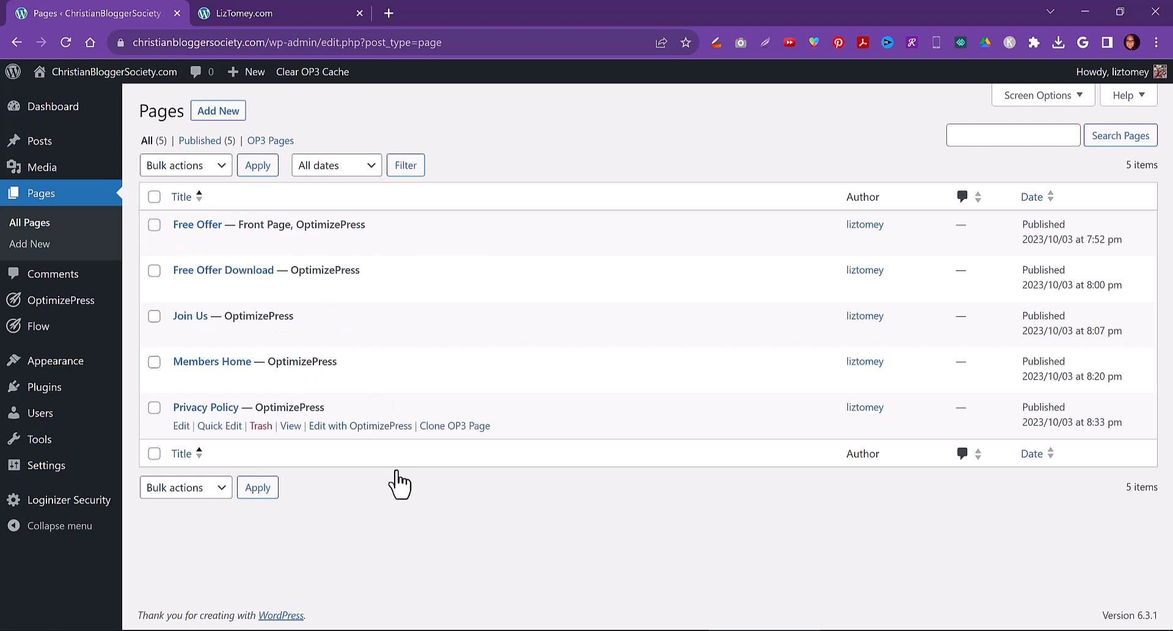
Open the Masterclass Worksheet document from the learning bundle folder
{"action": "mouse_move", "coordinate": [486, 630]}
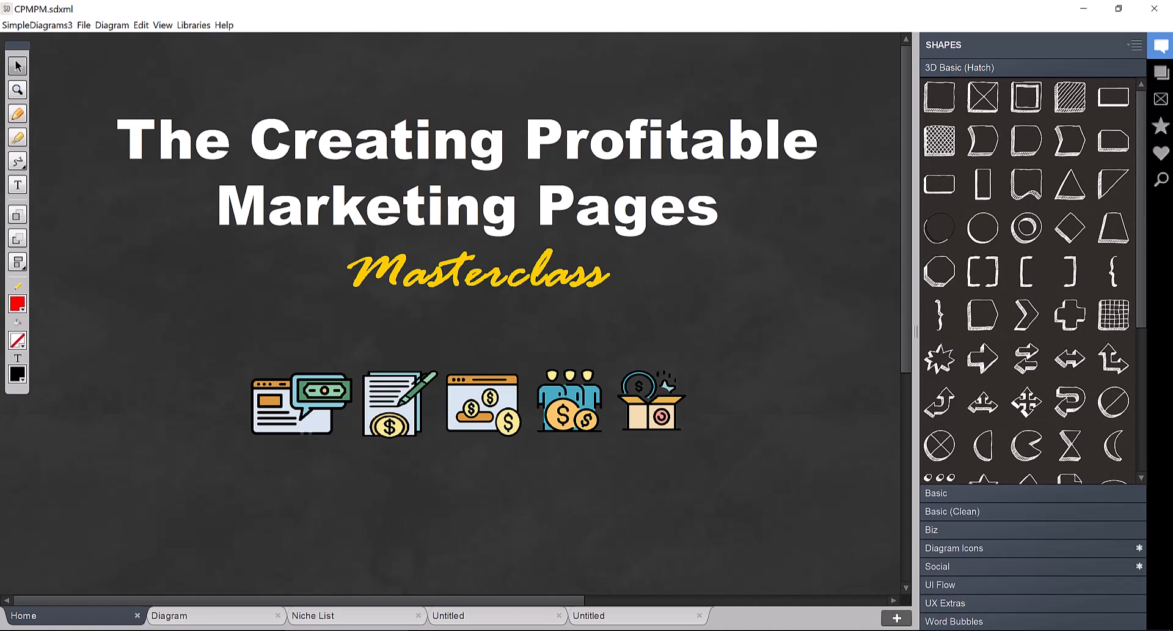
{"action": "mouse_move", "coordinate": [592, 629]}
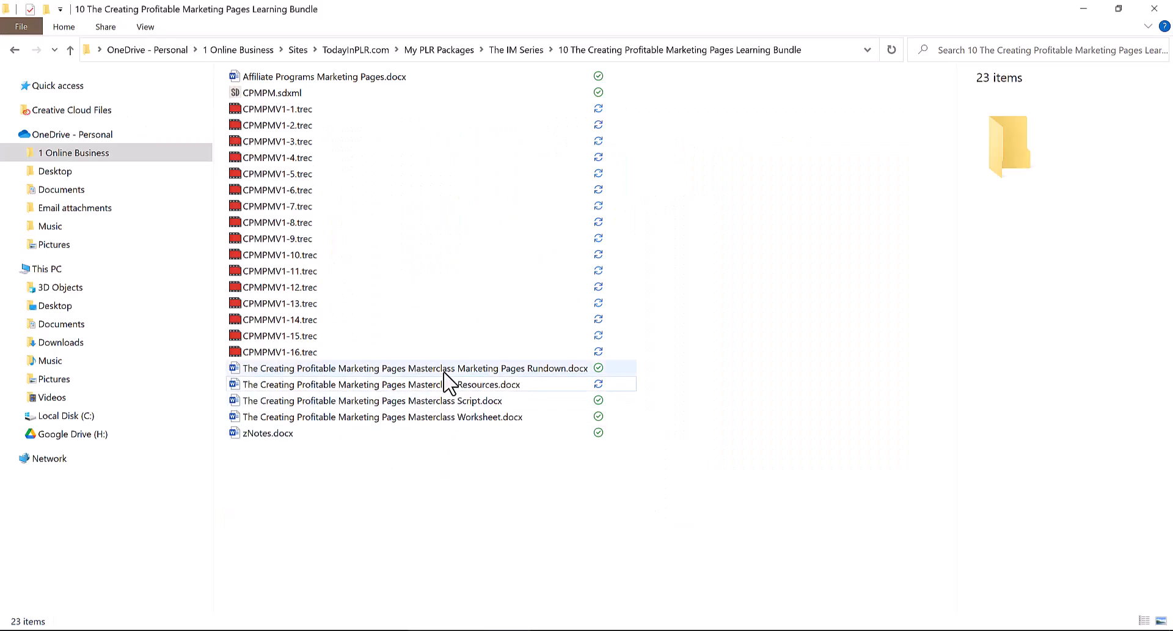
{"action": "double_click", "coordinate": [422, 422]}
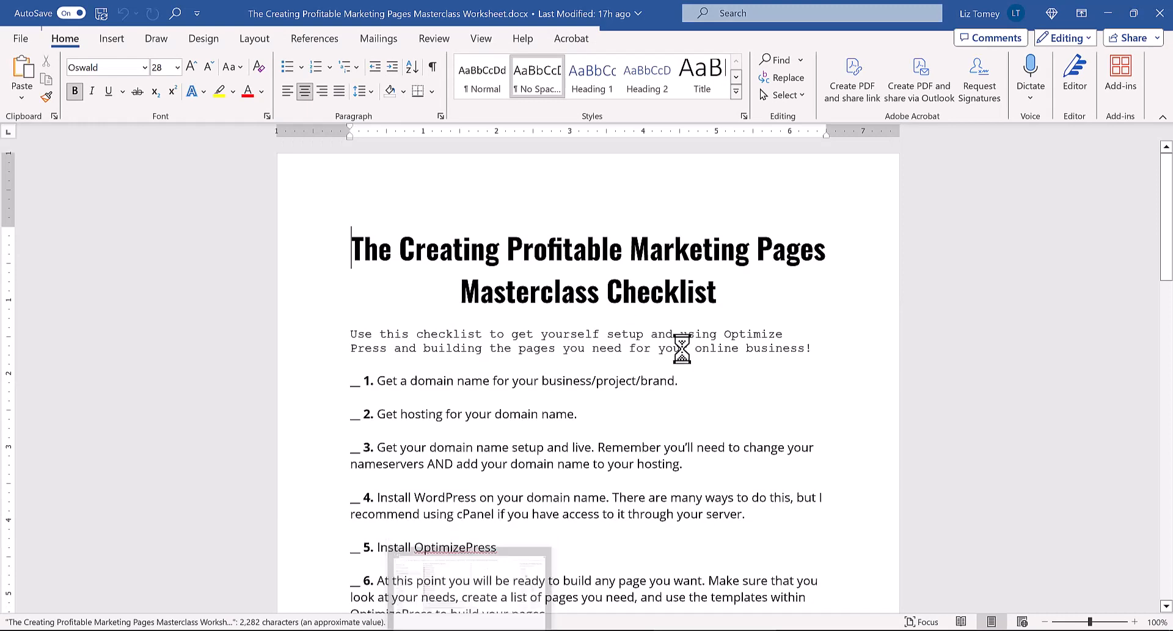
Scroll through the worksheet's checklist and the lines for listing needed pages
{"action": "scroll", "coordinate": [682, 348], "scroll_direction": "down", "scroll_amount": 2}
{"action": "scroll", "coordinate": [393, 340], "scroll_direction": "down", "scroll_amount": 2}
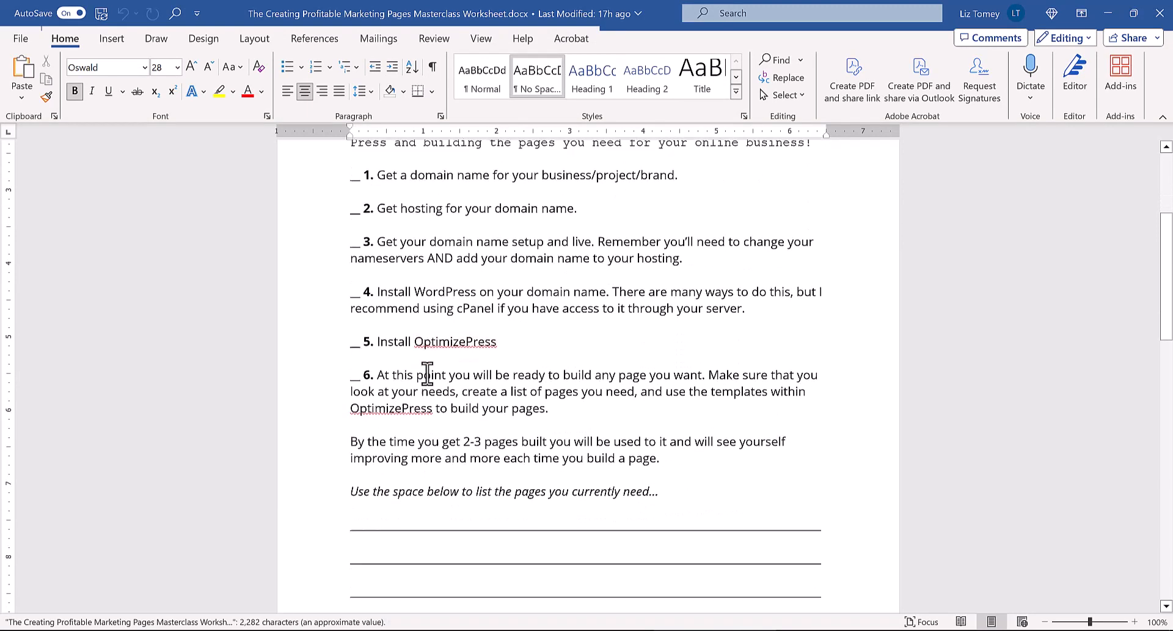
{"action": "scroll", "coordinate": [427, 372], "scroll_direction": "down", "scroll_amount": 2}
{"action": "scroll", "coordinate": [422, 464], "scroll_direction": "down", "scroll_amount": 6}
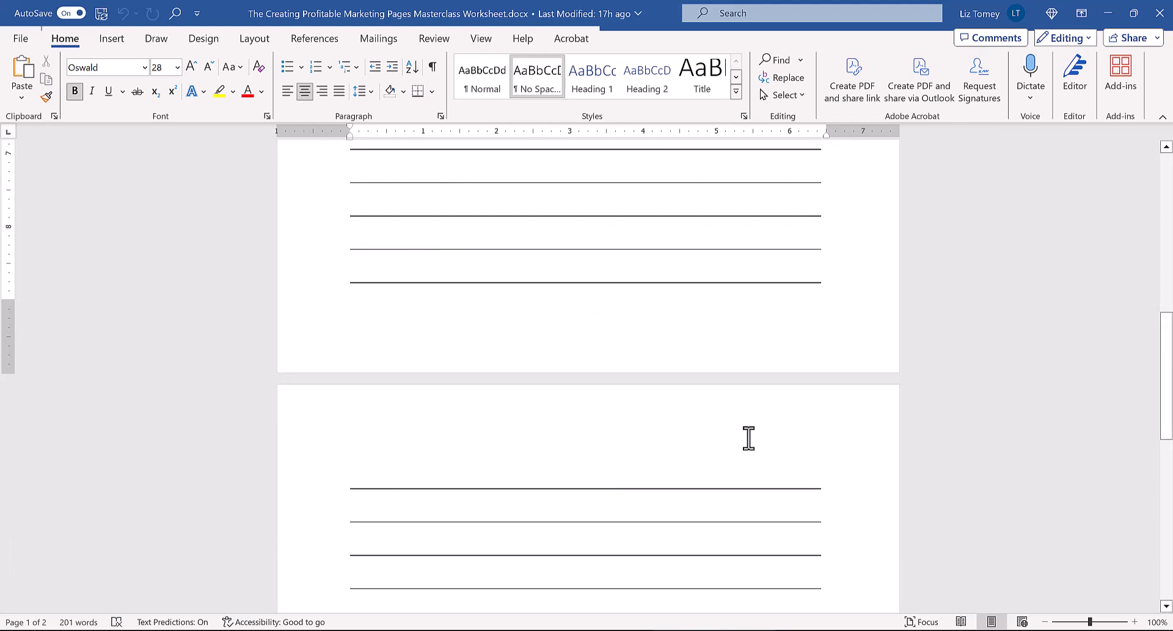
Open the Masterclass Marketing Pages Rundown document from the bundle folder
{"action": "mouse_move", "coordinate": [653, 630]}
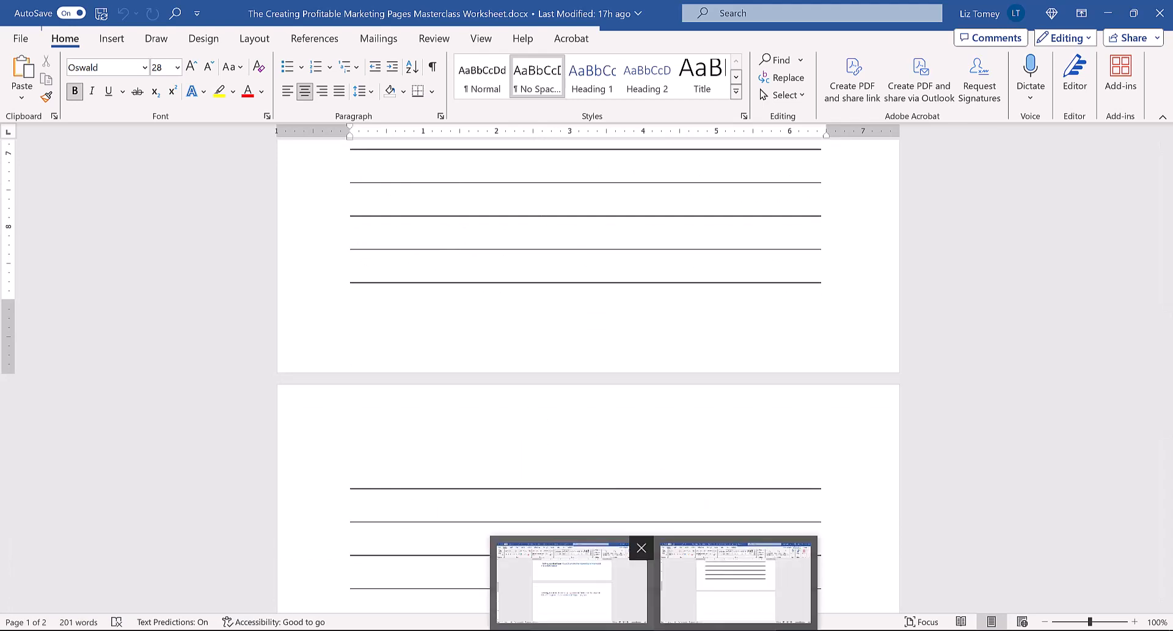
{"action": "left_click", "coordinate": [617, 630]}
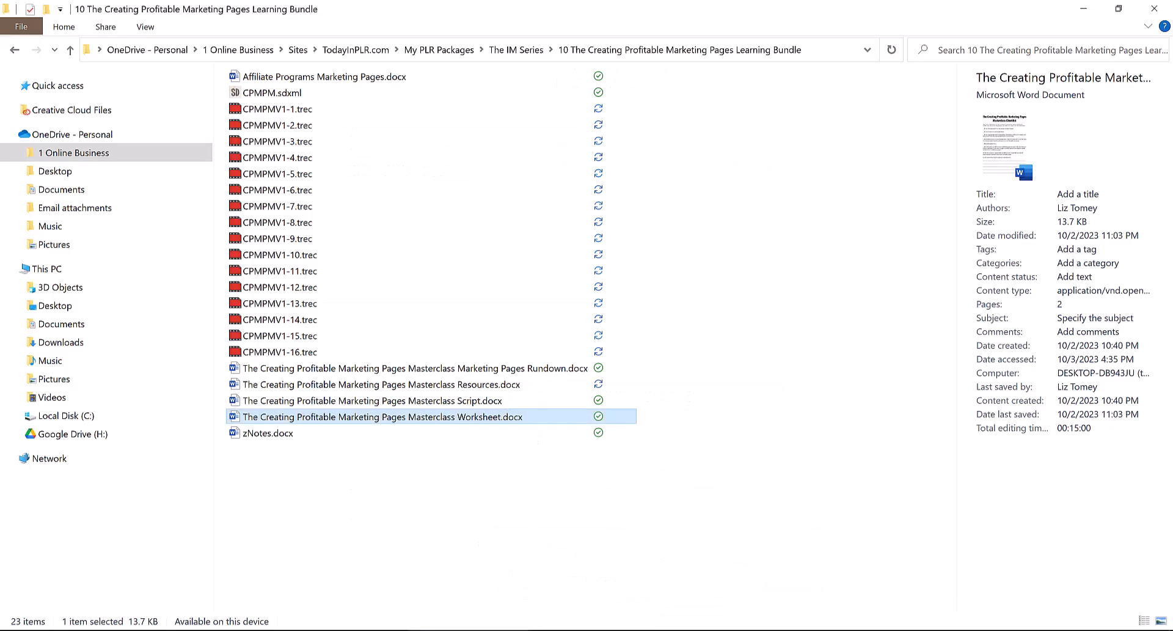
{"action": "double_click", "coordinate": [508, 379]}
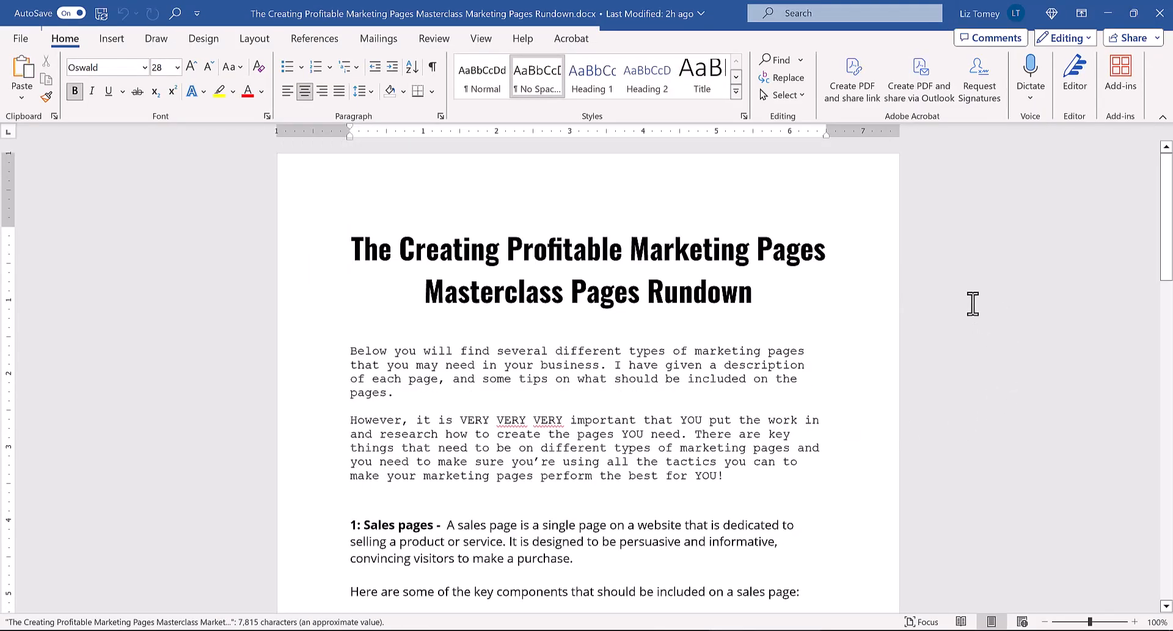
Read through the Rundown's sections on sales, squeeze and download pages
{"action": "scroll", "coordinate": [487, 371], "scroll_direction": "down", "scroll_amount": 8}
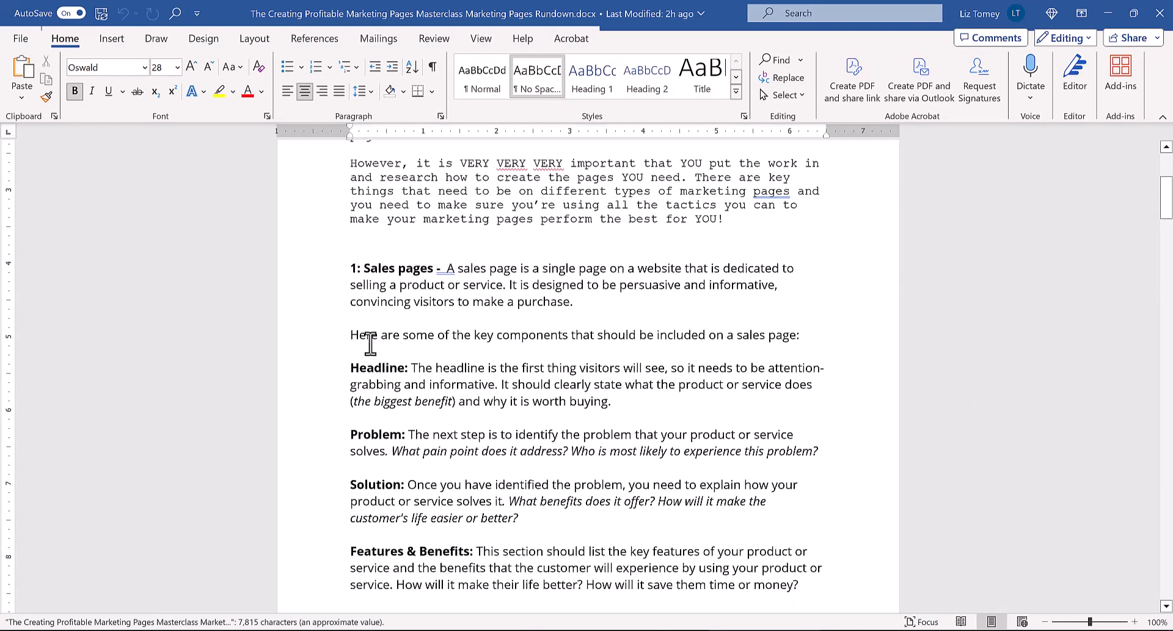
{"action": "scroll", "coordinate": [361, 342], "scroll_direction": "down", "scroll_amount": 11}
{"action": "scroll", "coordinate": [354, 403], "scroll_direction": "up", "scroll_amount": 5}
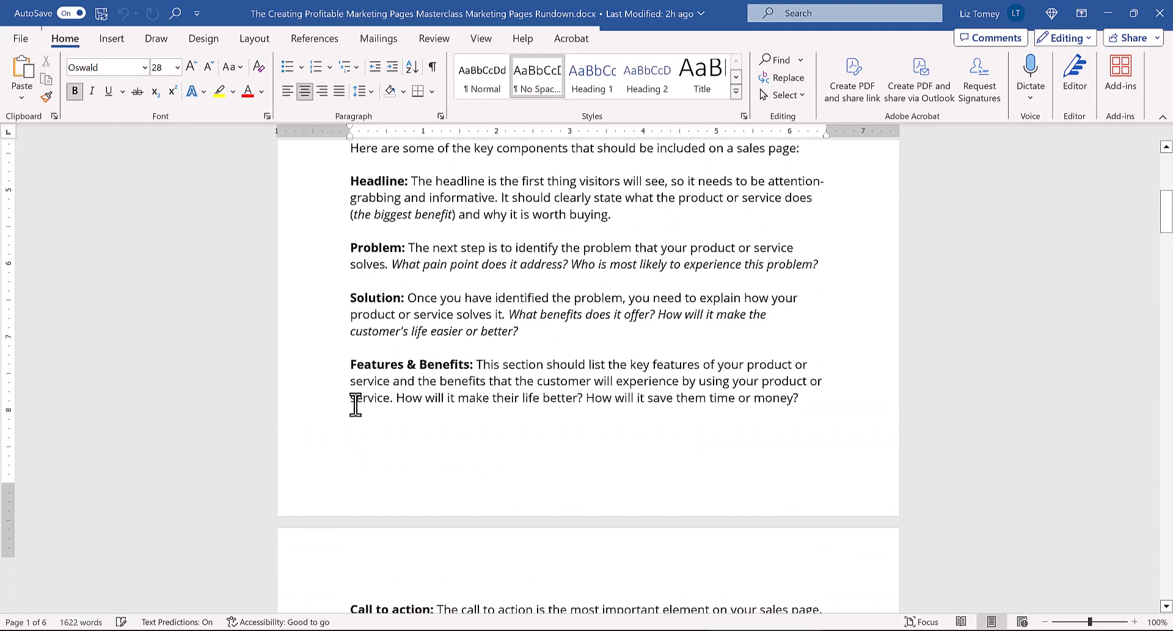
{"action": "scroll", "coordinate": [355, 404], "scroll_direction": "up", "scroll_amount": 6}
{"action": "scroll", "coordinate": [398, 322], "scroll_direction": "down", "scroll_amount": 12}
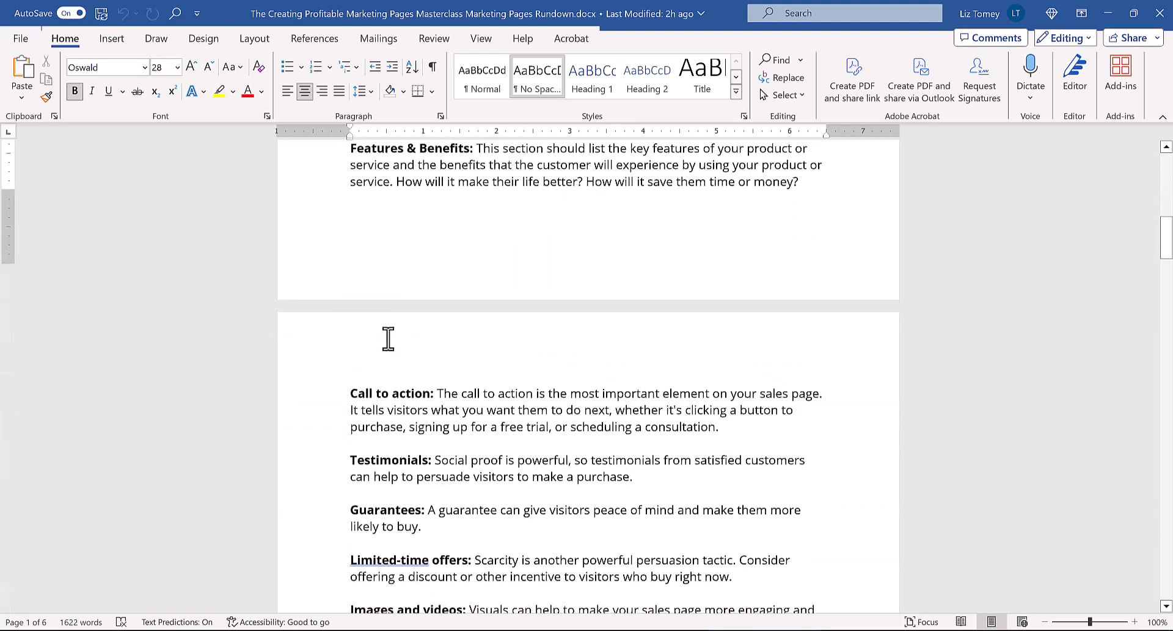
{"action": "scroll", "coordinate": [388, 339], "scroll_direction": "down", "scroll_amount": 10}
{"action": "scroll", "coordinate": [465, 372], "scroll_direction": "down", "scroll_amount": 19}
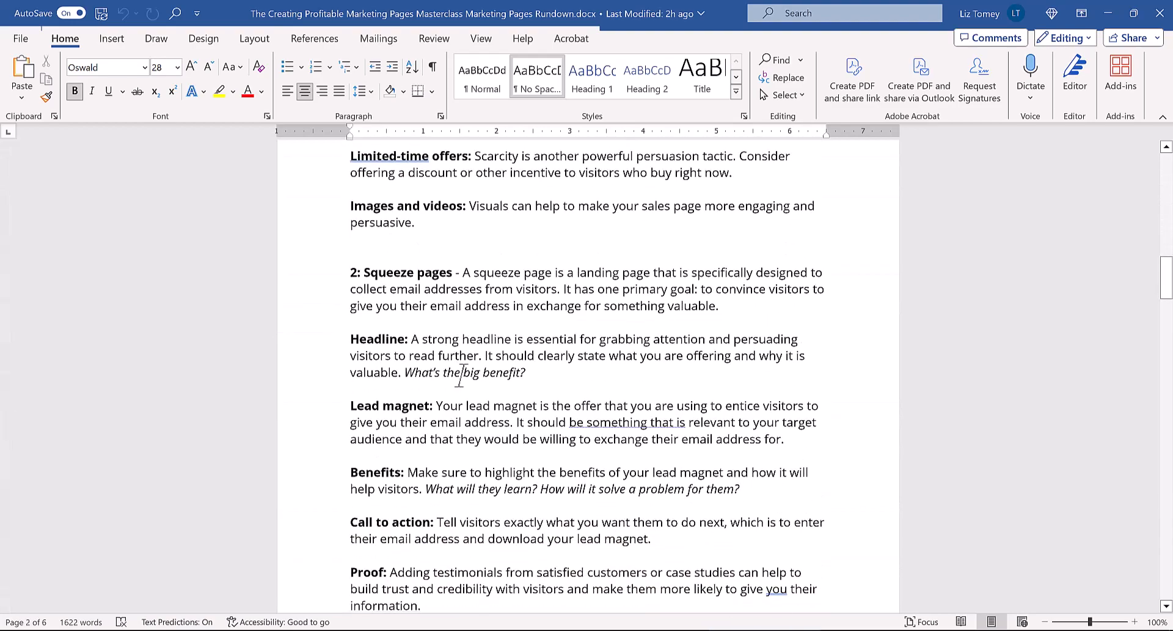
{"action": "scroll", "coordinate": [452, 385], "scroll_direction": "down", "scroll_amount": 8}
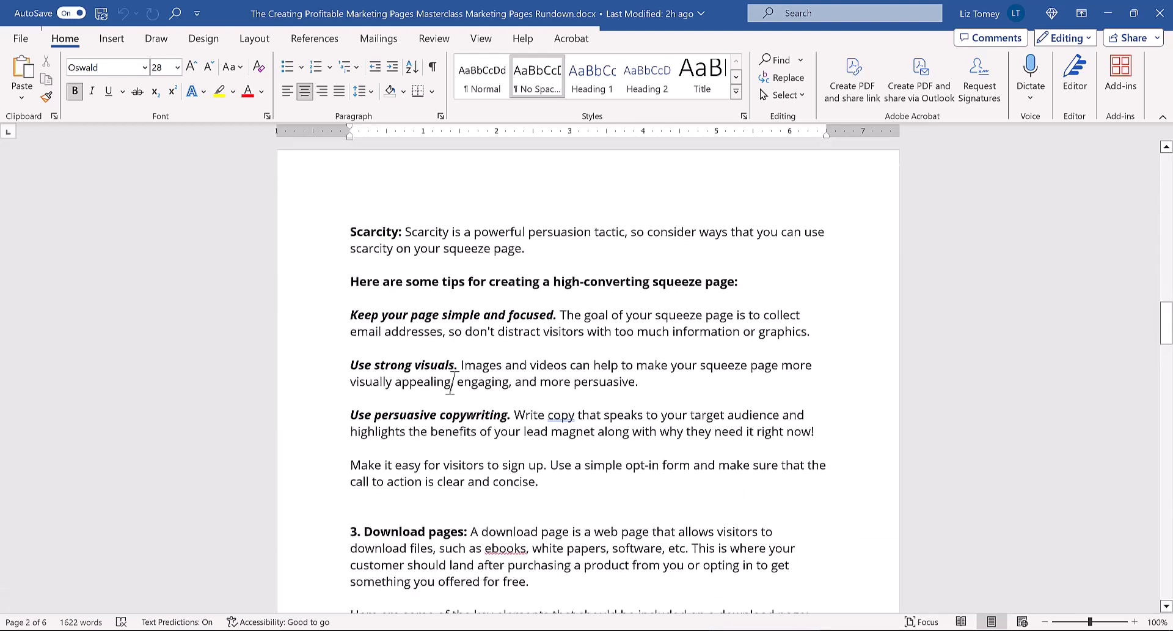
{"action": "scroll", "coordinate": [506, 419], "scroll_direction": "down", "scroll_amount": 18}
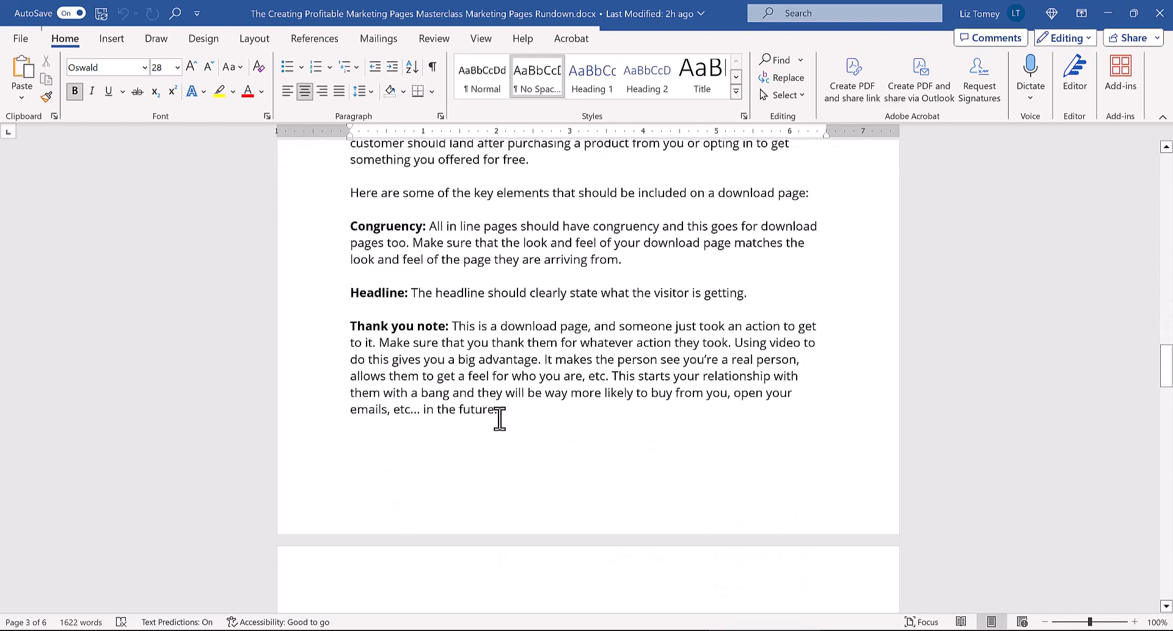
{"action": "scroll", "coordinate": [498, 420], "scroll_direction": "down", "scroll_amount": 1}
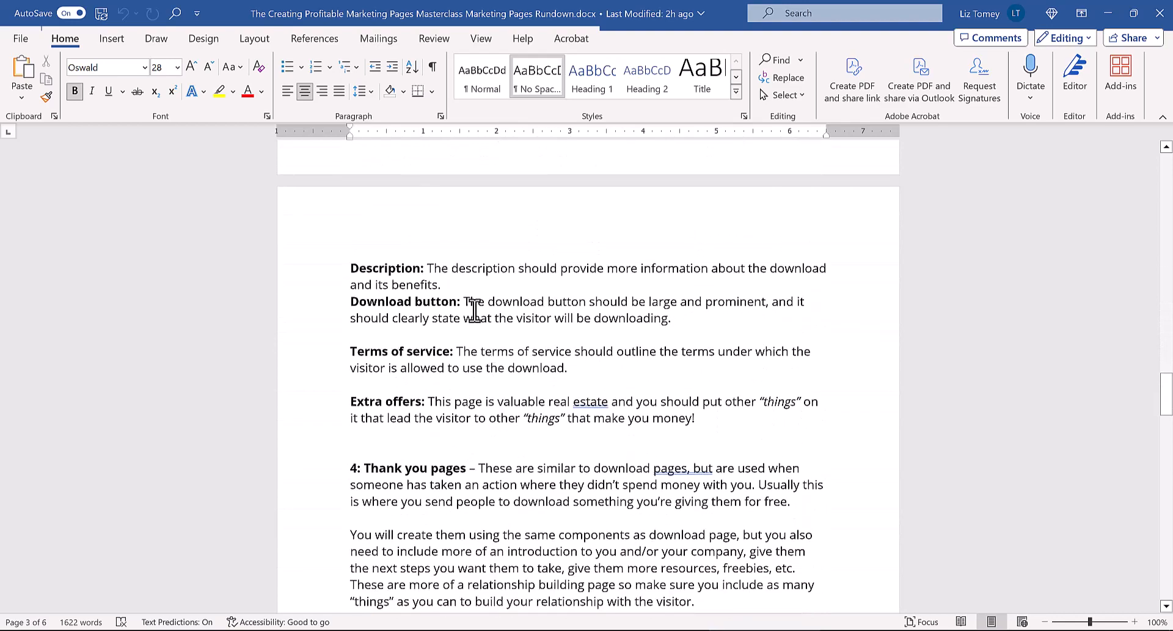
Insert a blank line before the "Download button" paragraph in the download pages section
{"action": "left_click", "coordinate": [456, 286]}
{"action": "key", "text": "Return"}
{"action": "scroll", "coordinate": [465, 378], "scroll_direction": "down", "scroll_amount": 8}
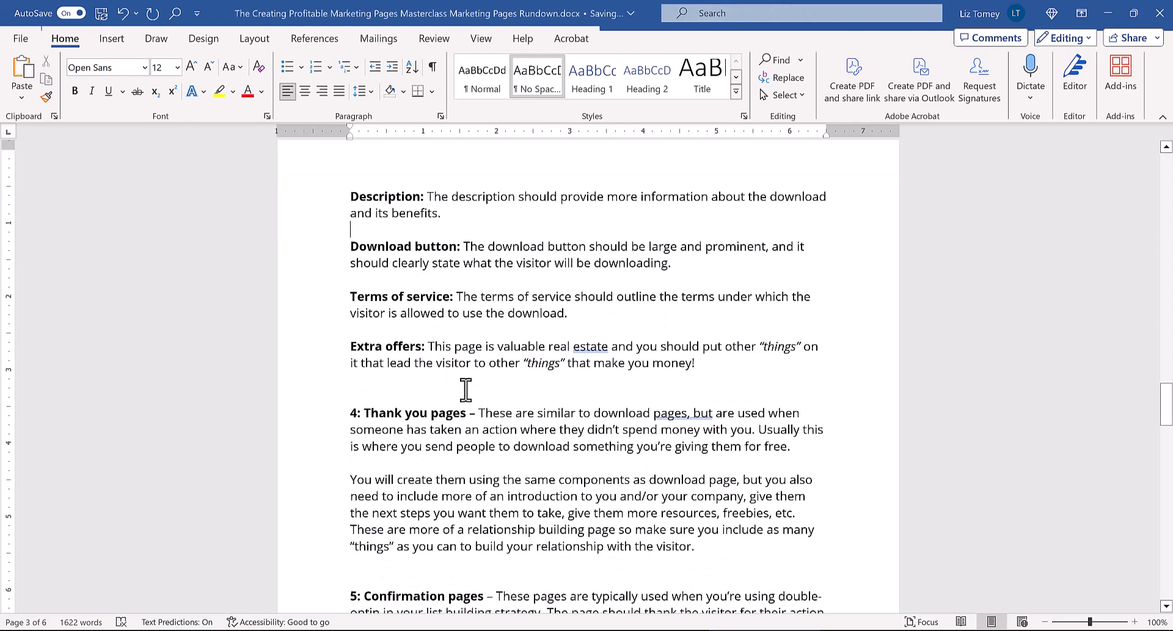
{"action": "scroll", "coordinate": [465, 390], "scroll_direction": "down", "scroll_amount": 6}
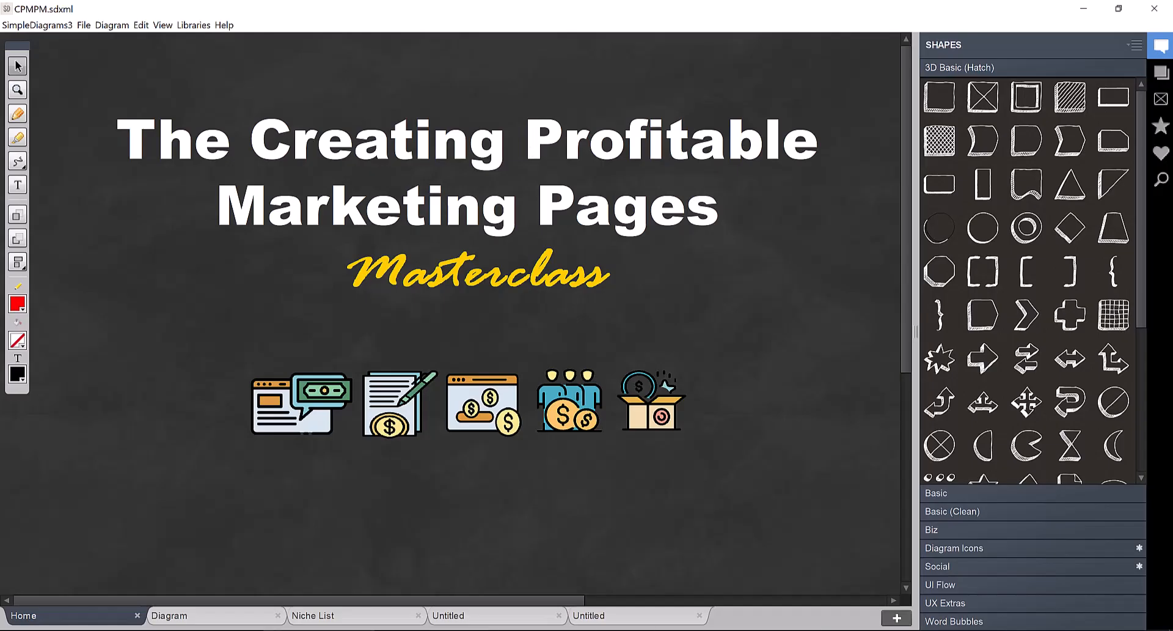
{"action": "mouse_move", "coordinate": [431, 629]}
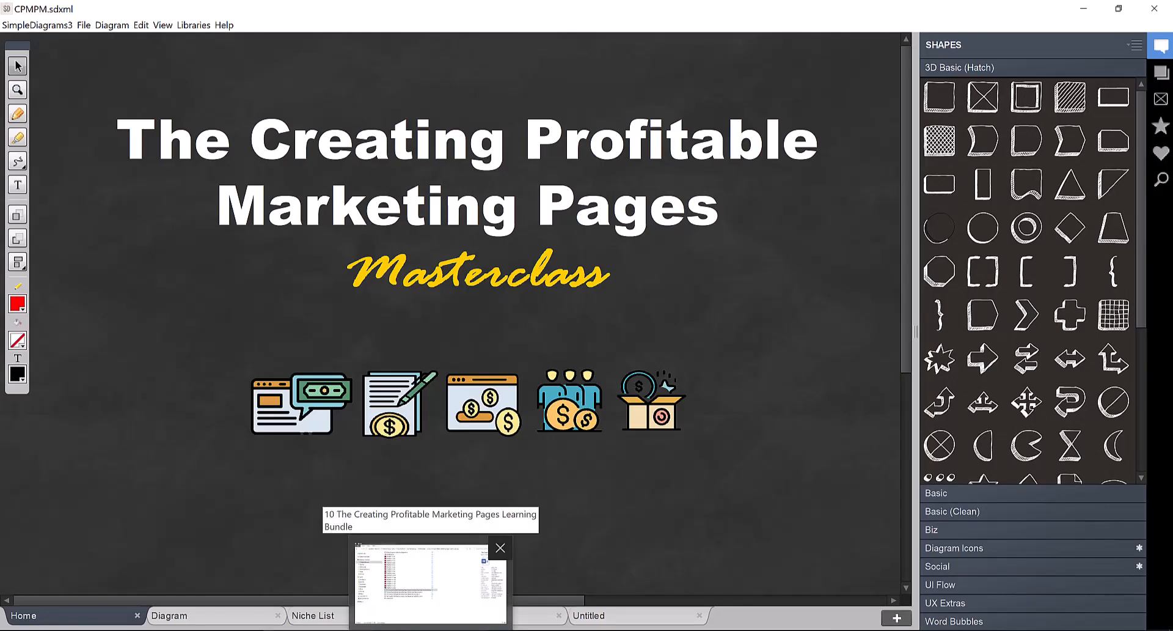